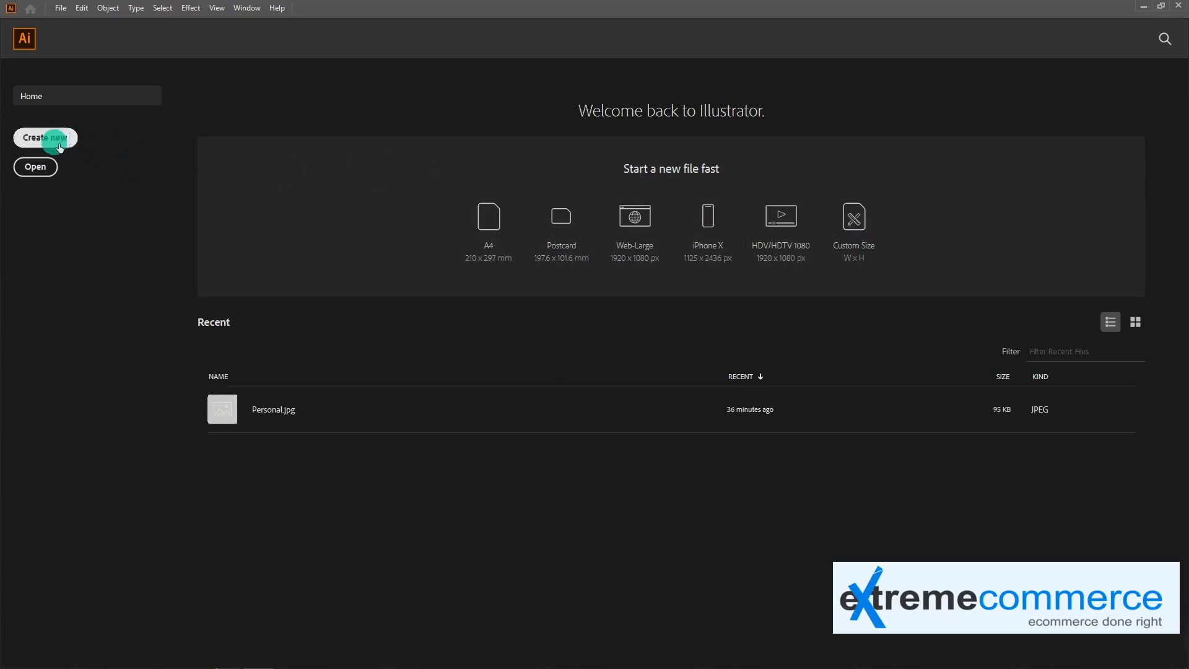
# Start a new document and look through the Recent, Saved, Mobile, Web, Print and Film & Video presets
pyautogui.click(55, 146)
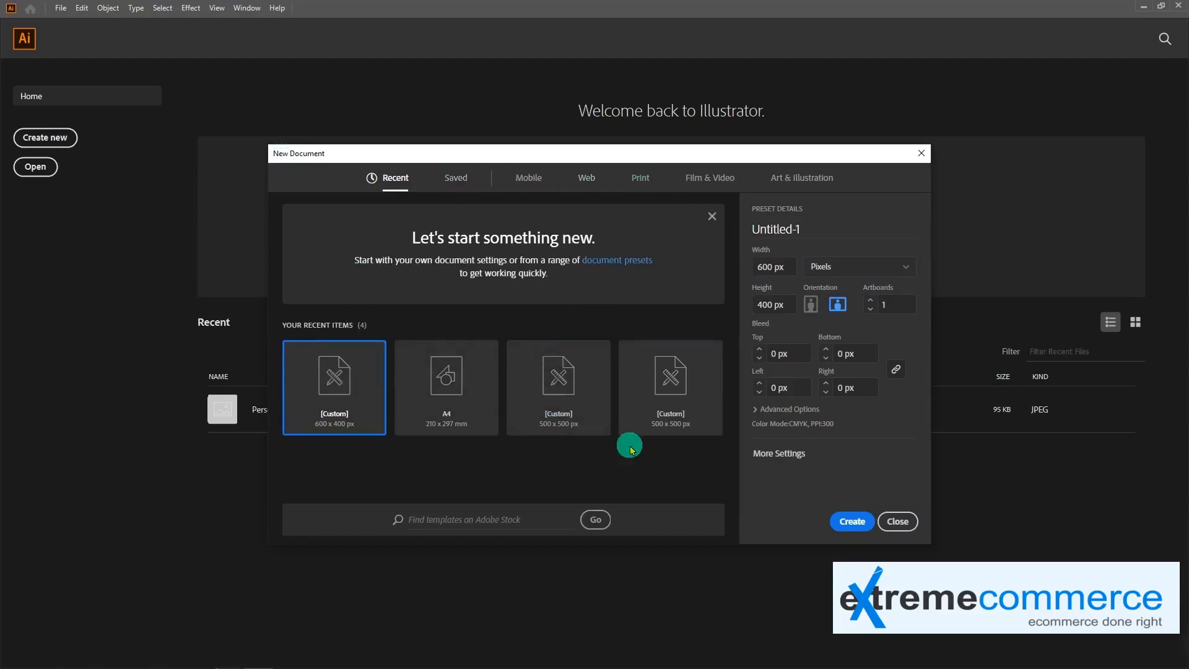
pyautogui.click(713, 215)
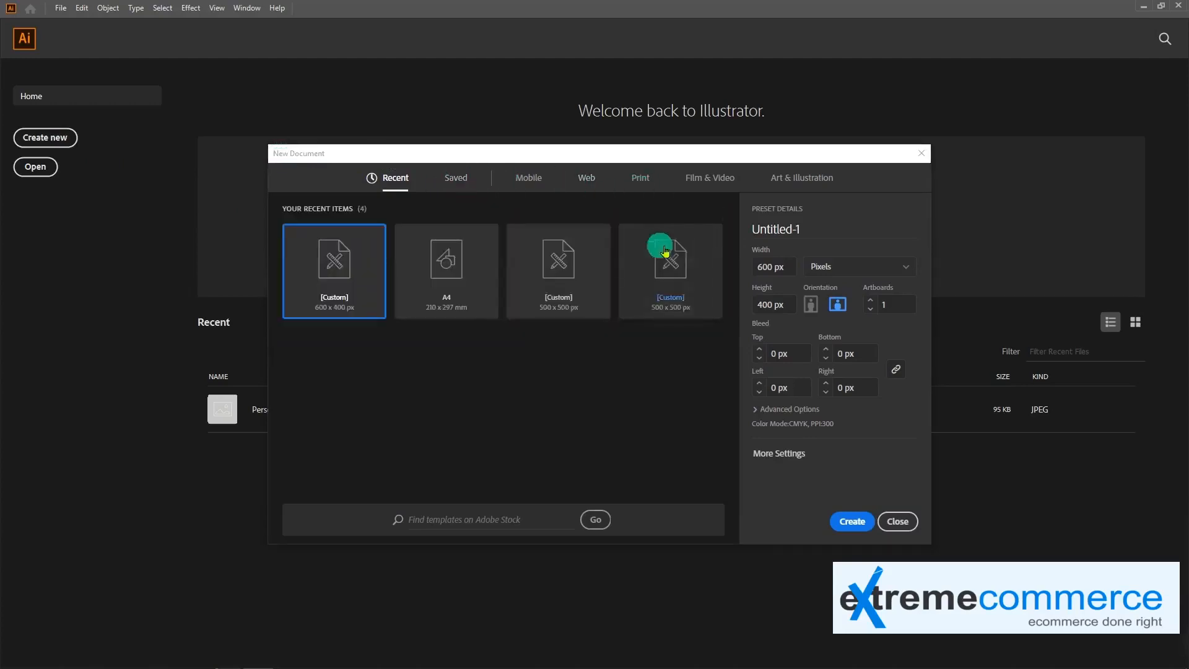
pyautogui.click(456, 178)
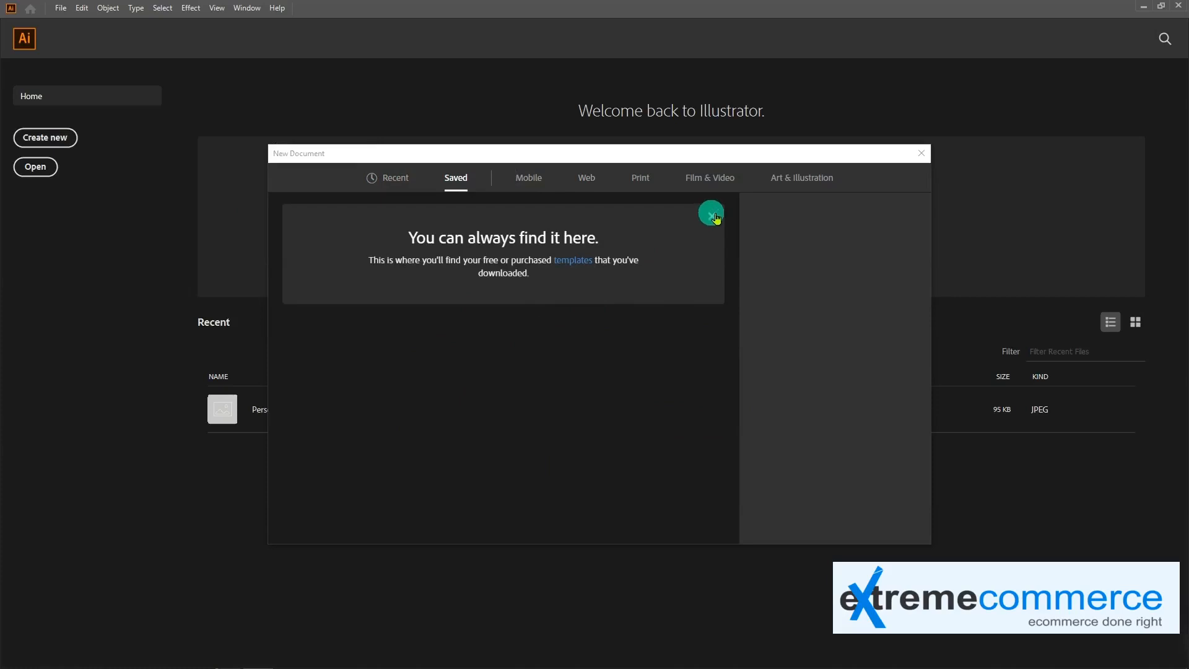
pyautogui.click(575, 263)
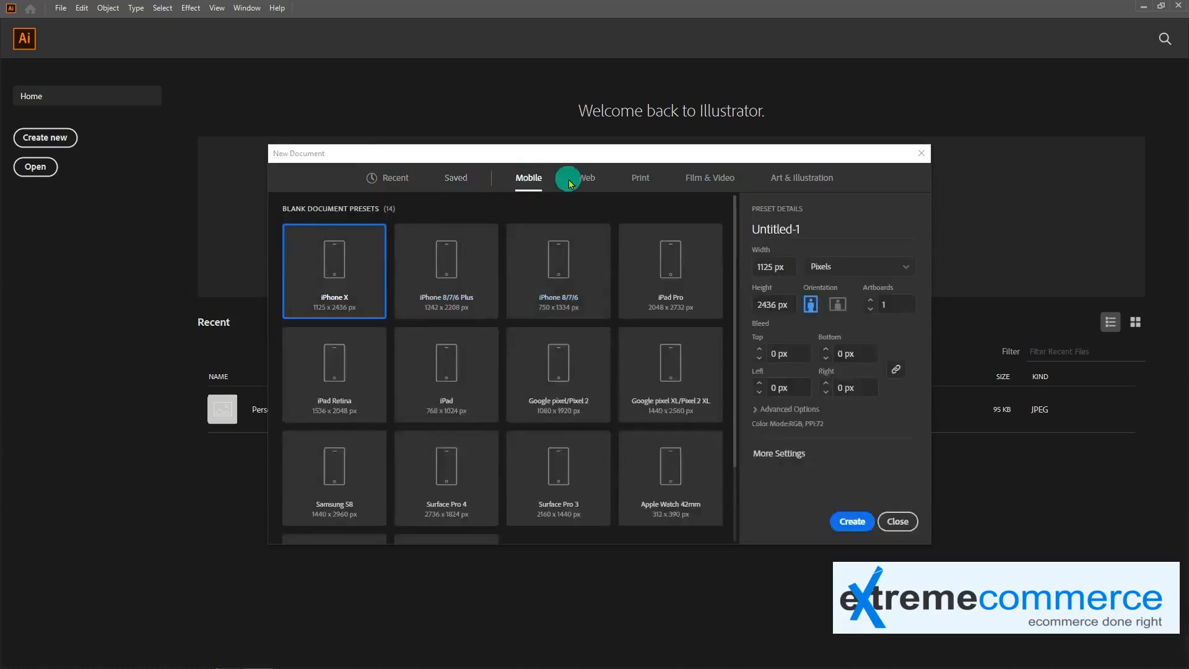
pyautogui.scroll(-1, 563, 468)
pyautogui.scroll(-2, 563, 468)
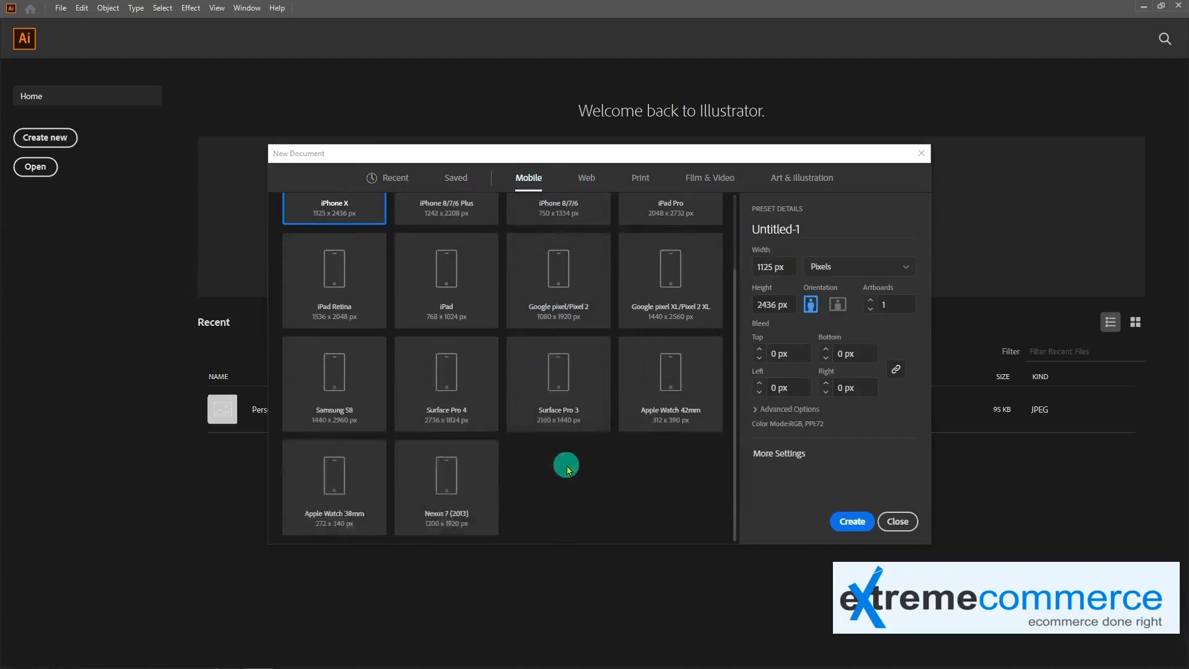
pyautogui.scroll(4, 563, 464)
pyautogui.click(583, 179)
pyautogui.click(640, 180)
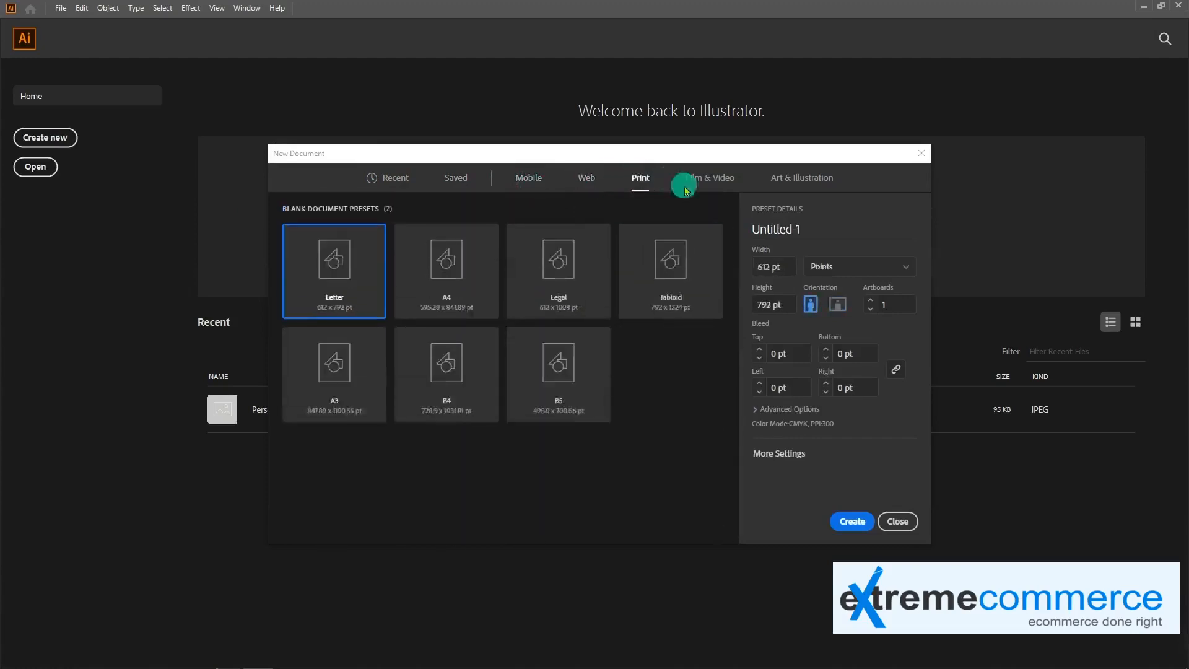
pyautogui.click(710, 179)
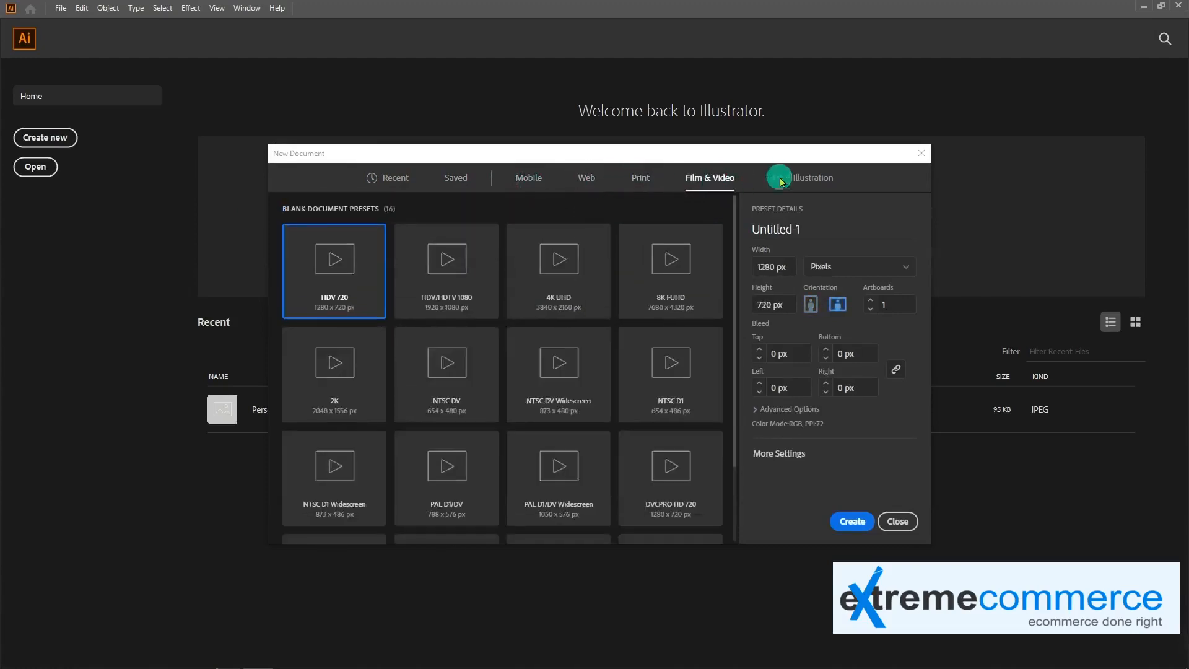
# Examine the name, width, height and measurement unit options of the HDV 720 preset
pyautogui.click(810, 228)
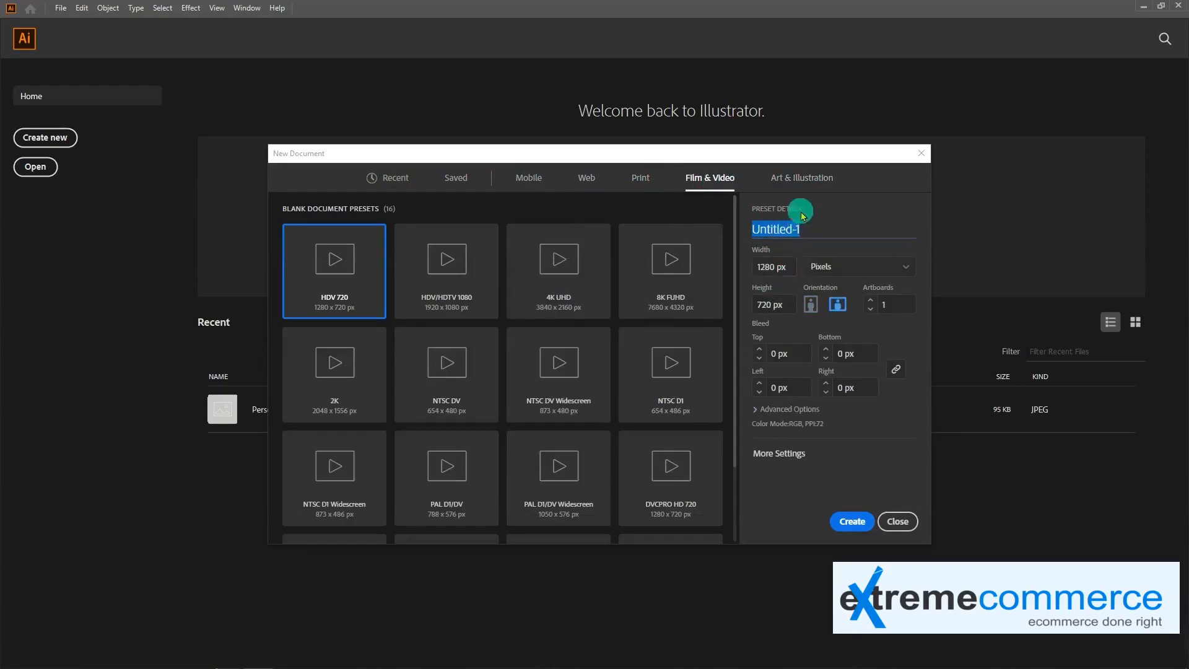
pyautogui.moveTo(814, 234); pyautogui.dragTo(782, 268)
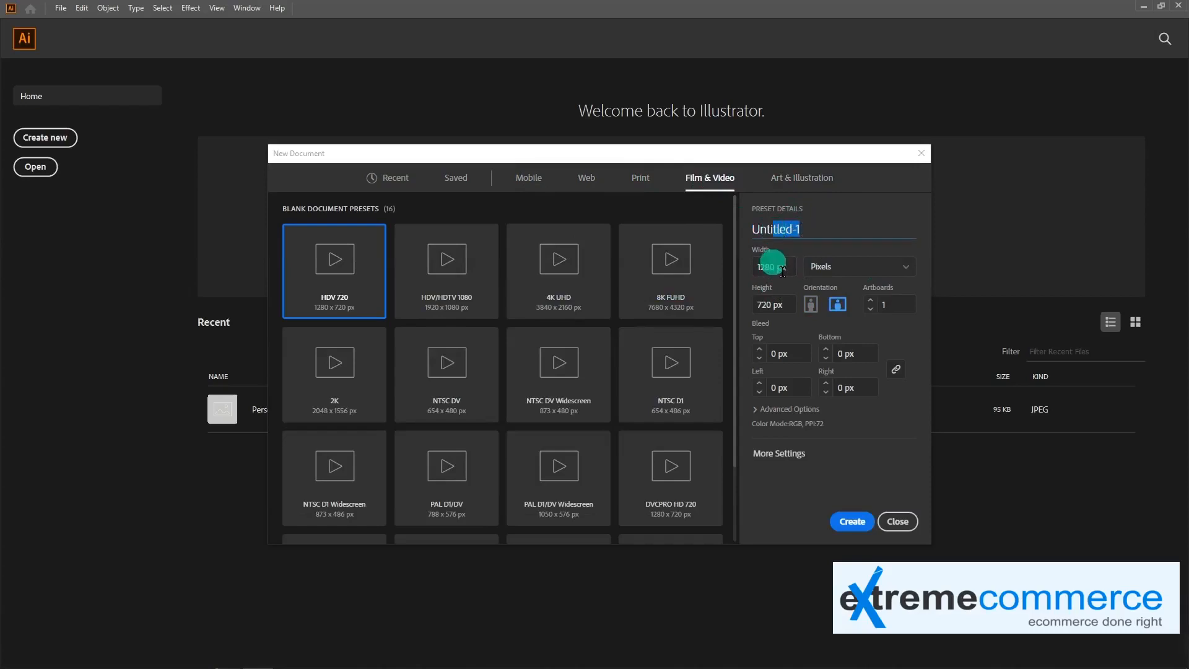
pyautogui.click(770, 304)
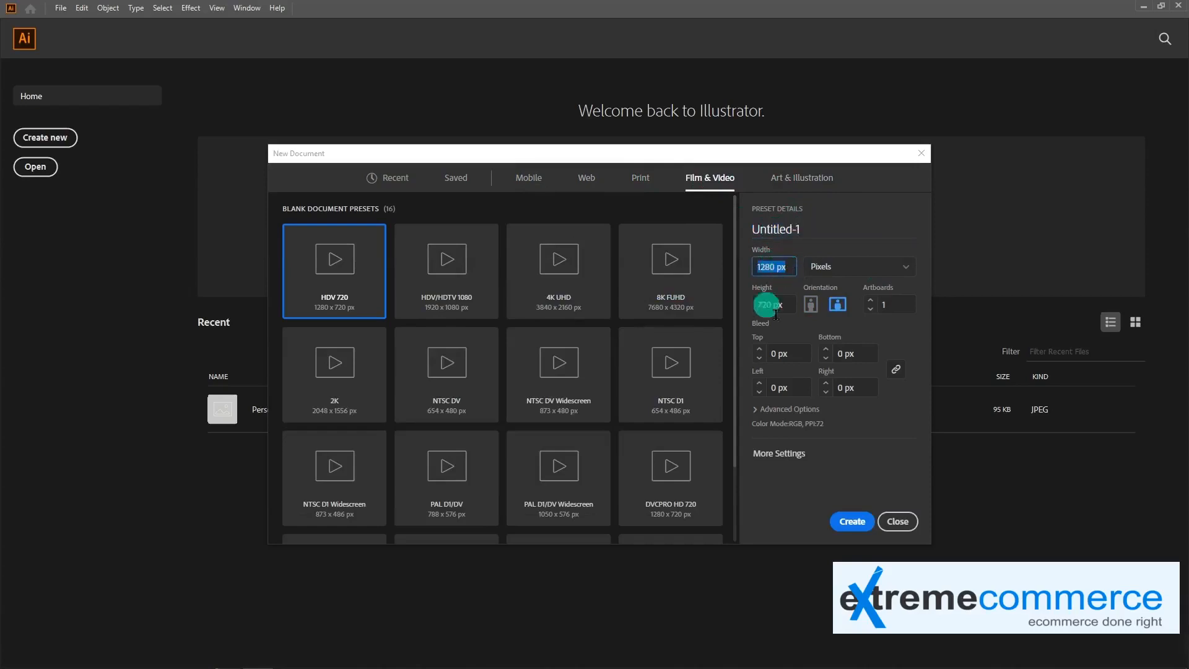
pyautogui.click(861, 269)
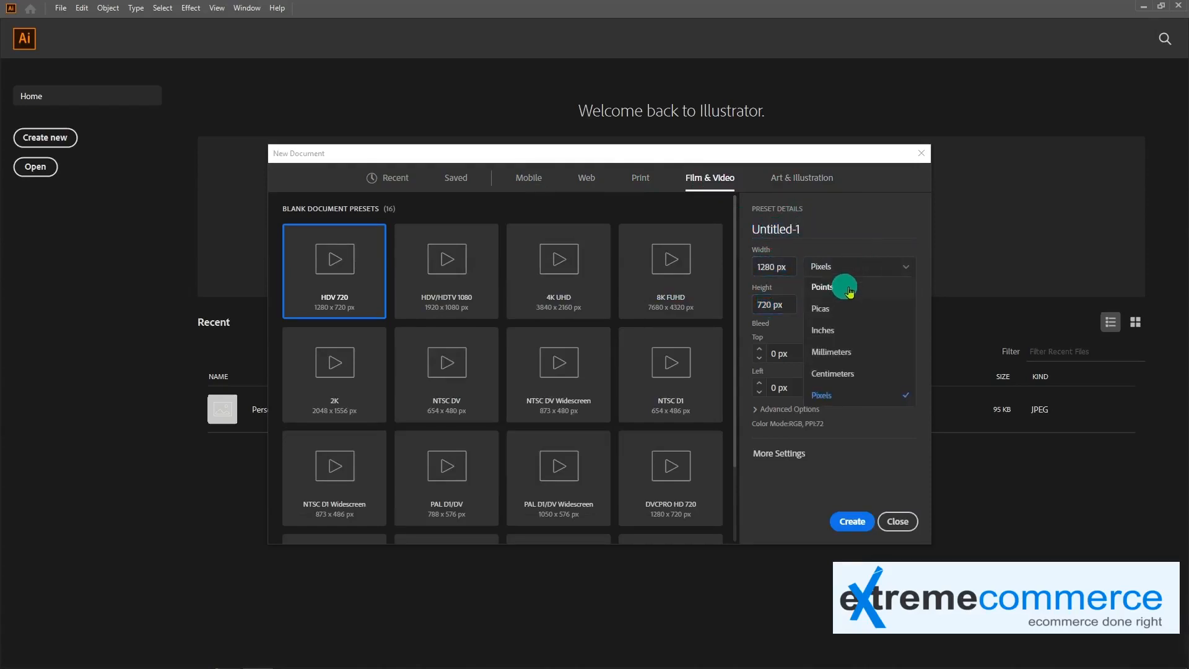
pyautogui.click(864, 272)
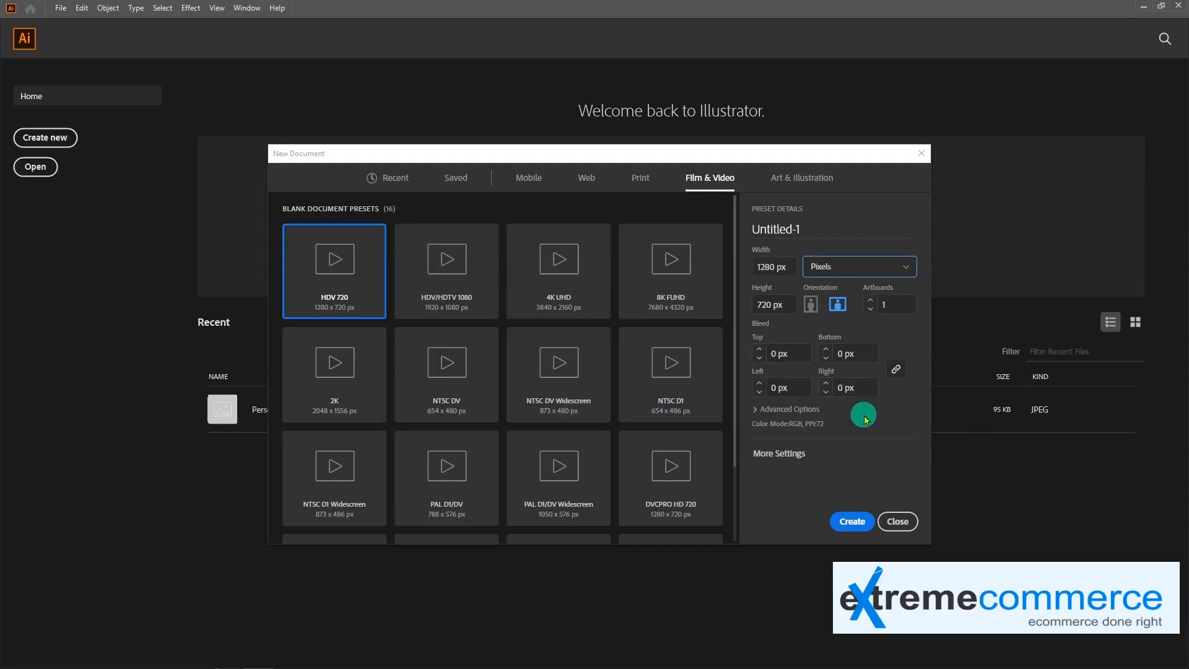
# Review the additional document settings and the Blank Templates folder, and leave the new document setup without creating a file
pyautogui.click(777, 457)
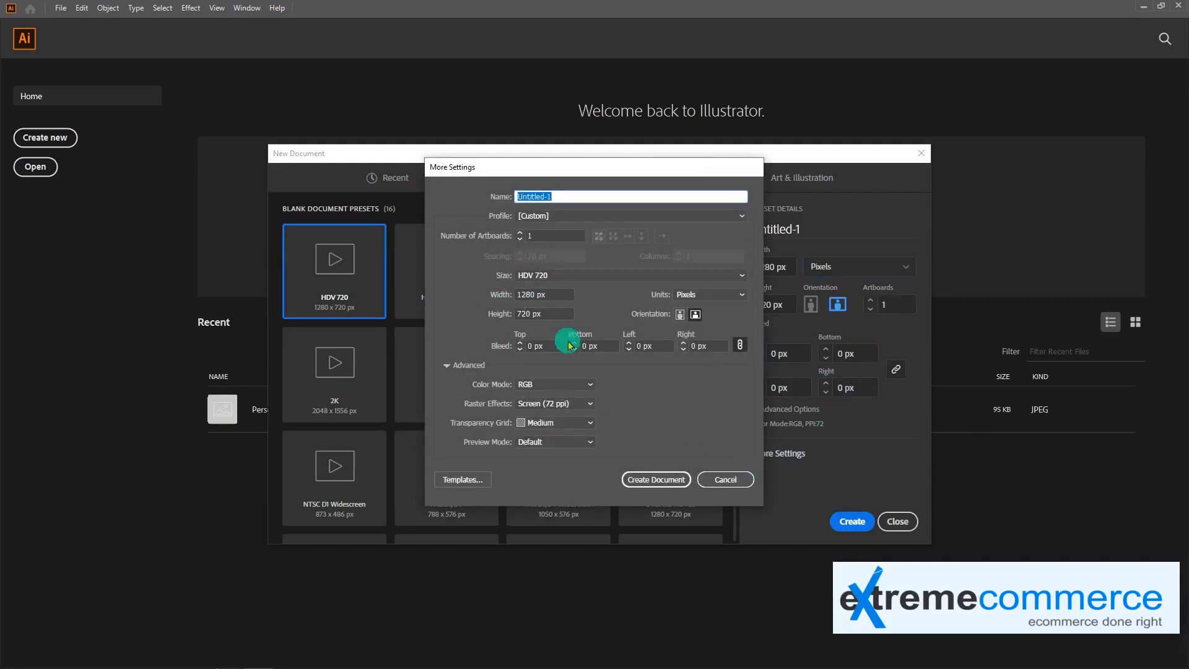
pyautogui.click(698, 217)
pyautogui.click(698, 217)
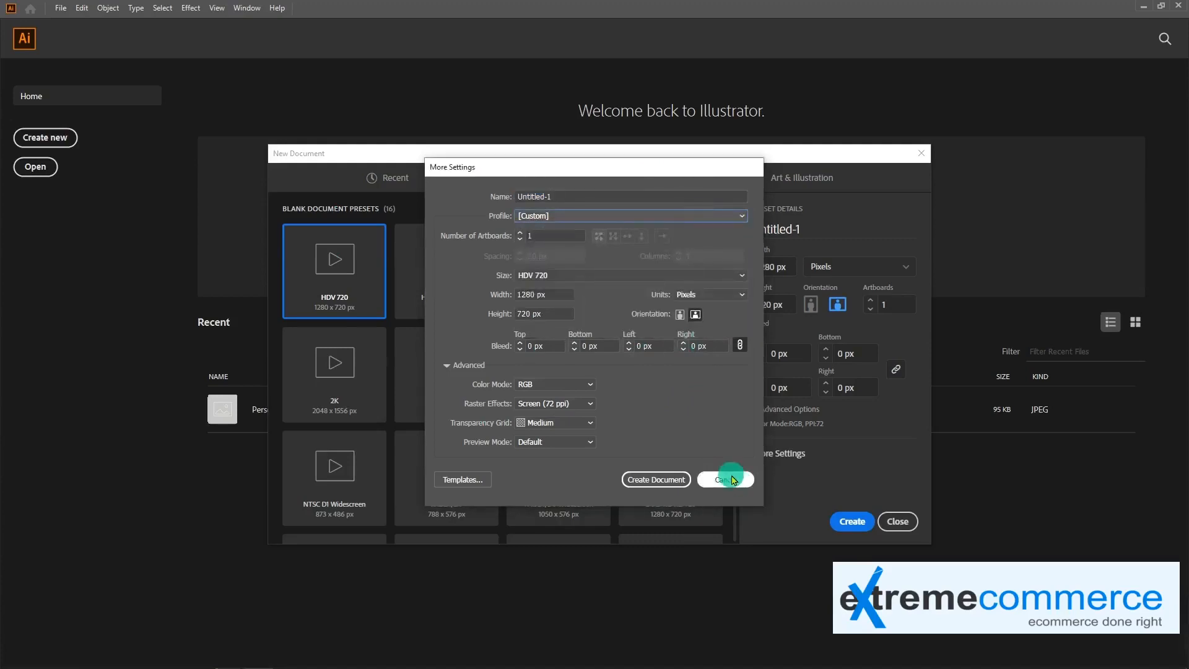
pyautogui.click(465, 480)
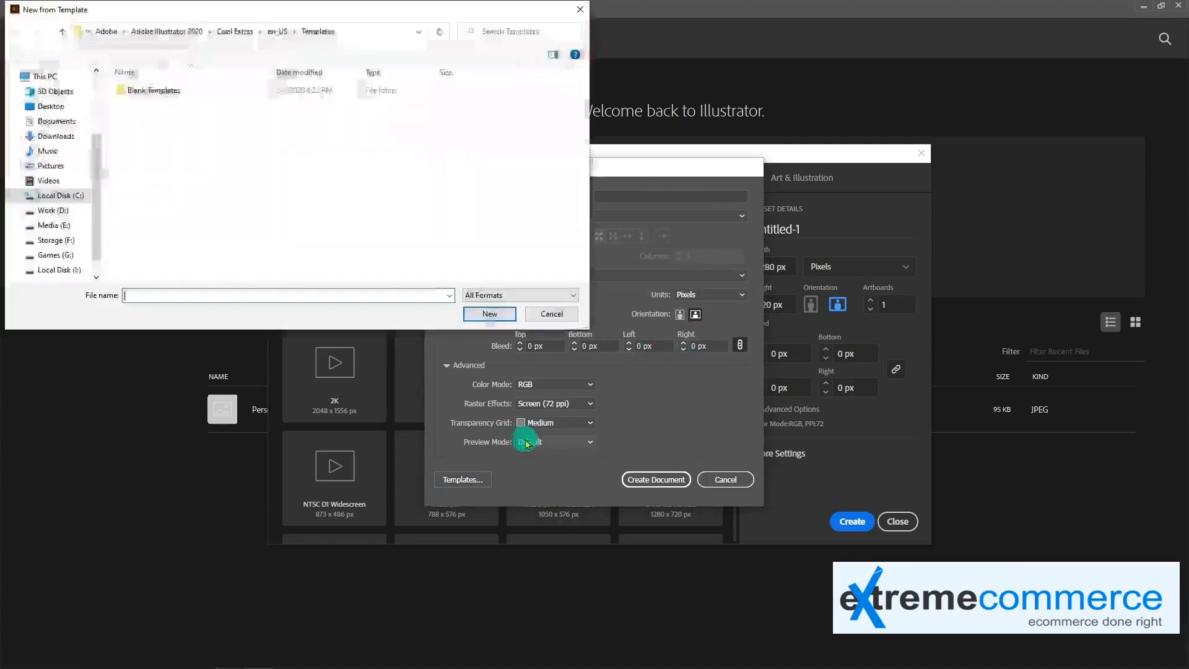
pyautogui.doubleClick(154, 91)
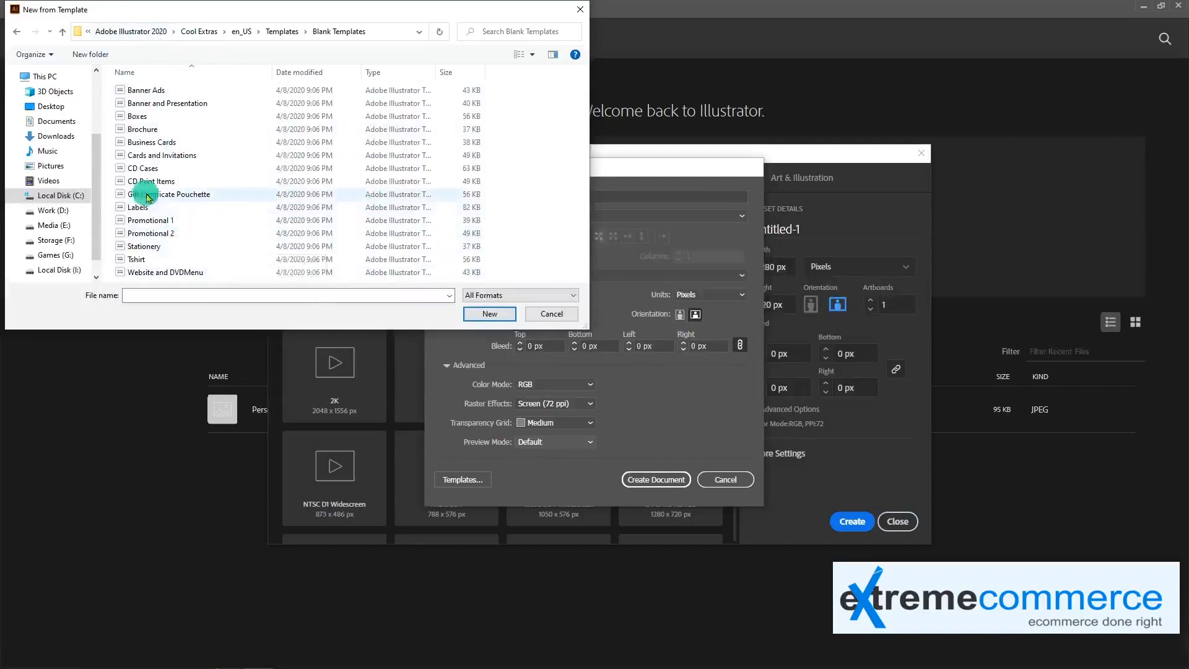
pyautogui.click(554, 315)
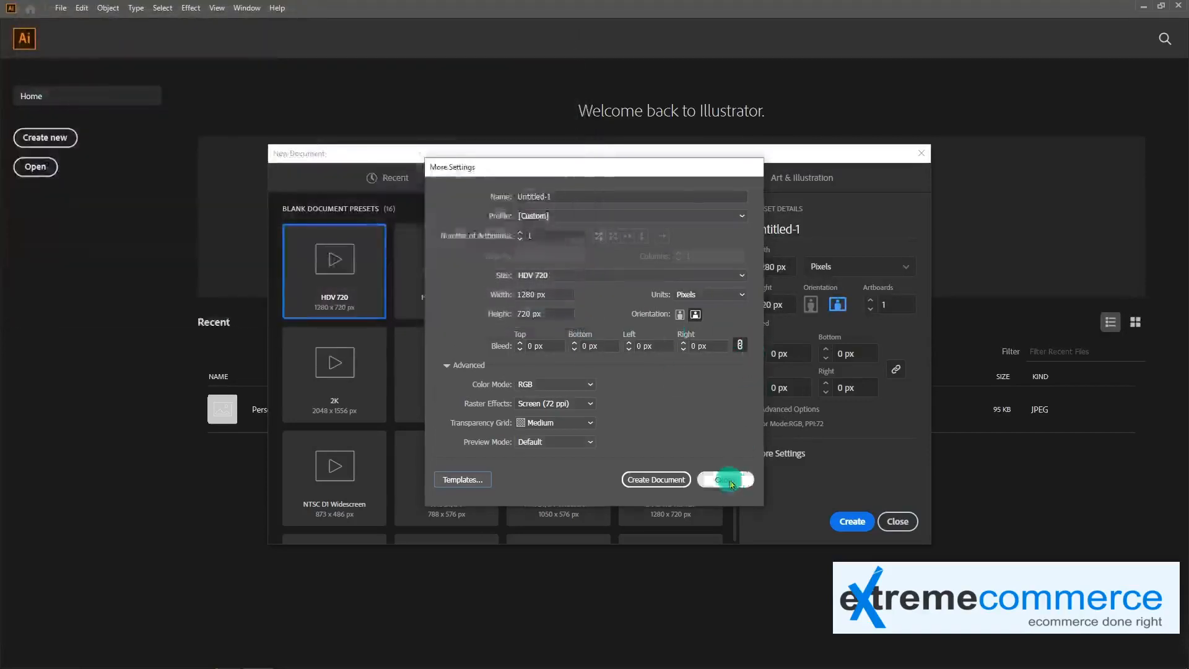
pyautogui.click(726, 479)
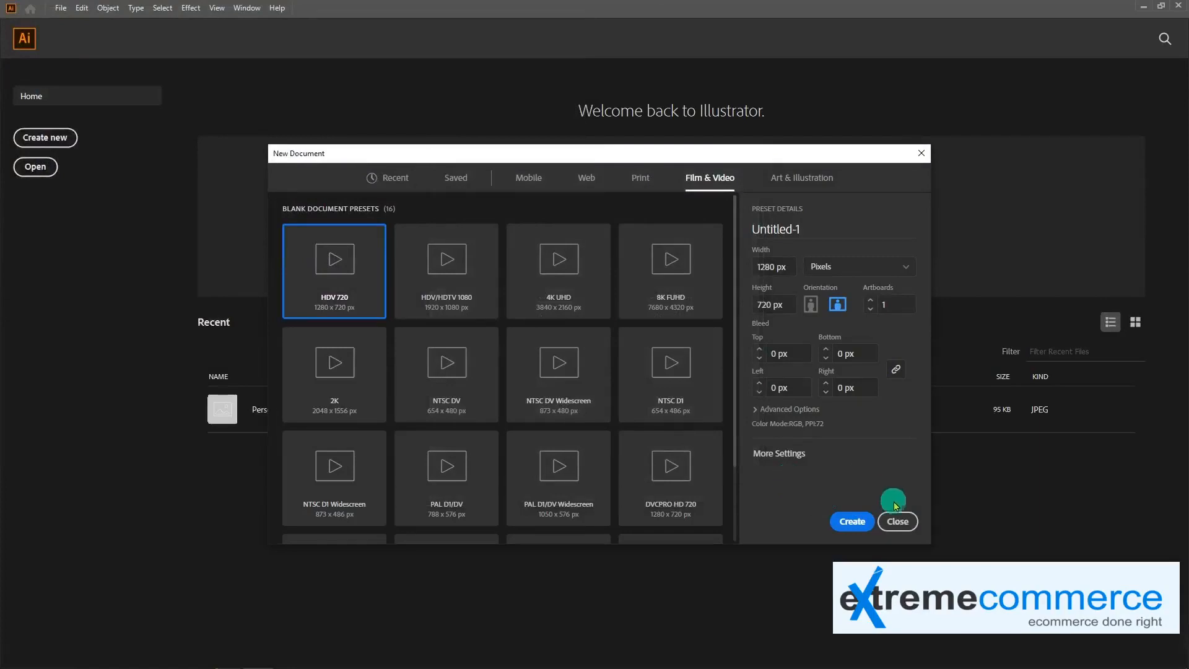
pyautogui.click(902, 521)
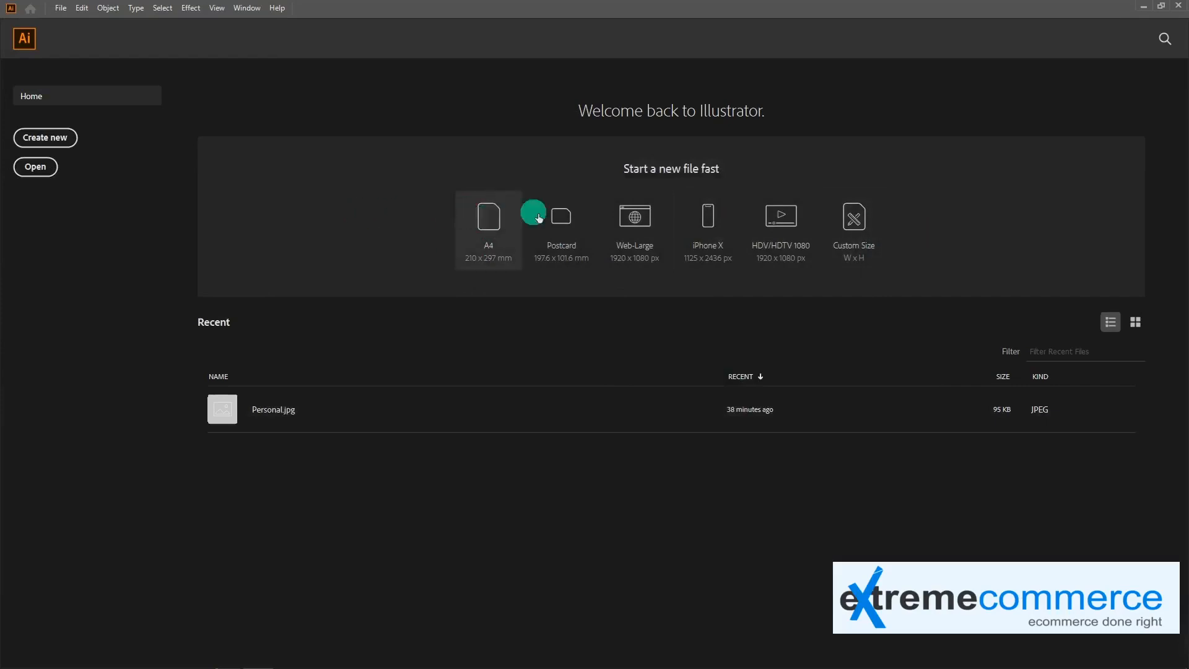
# Create an A4 document from the quick-start presets and close it again
pyautogui.click(494, 224)
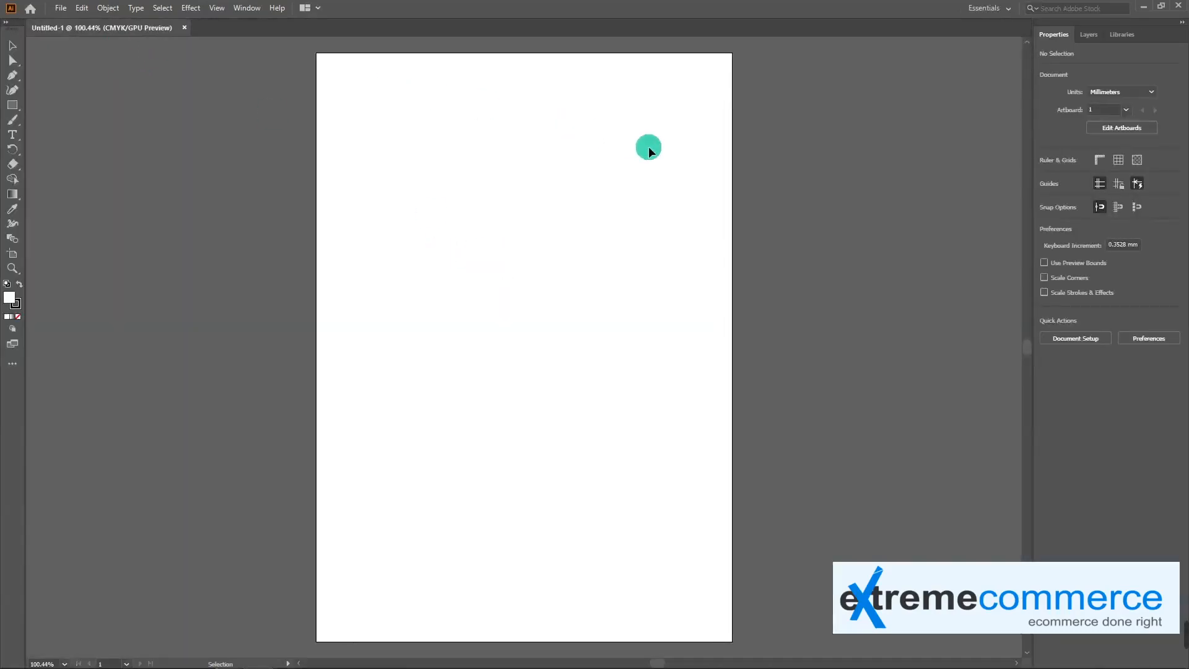
pyautogui.click(184, 28)
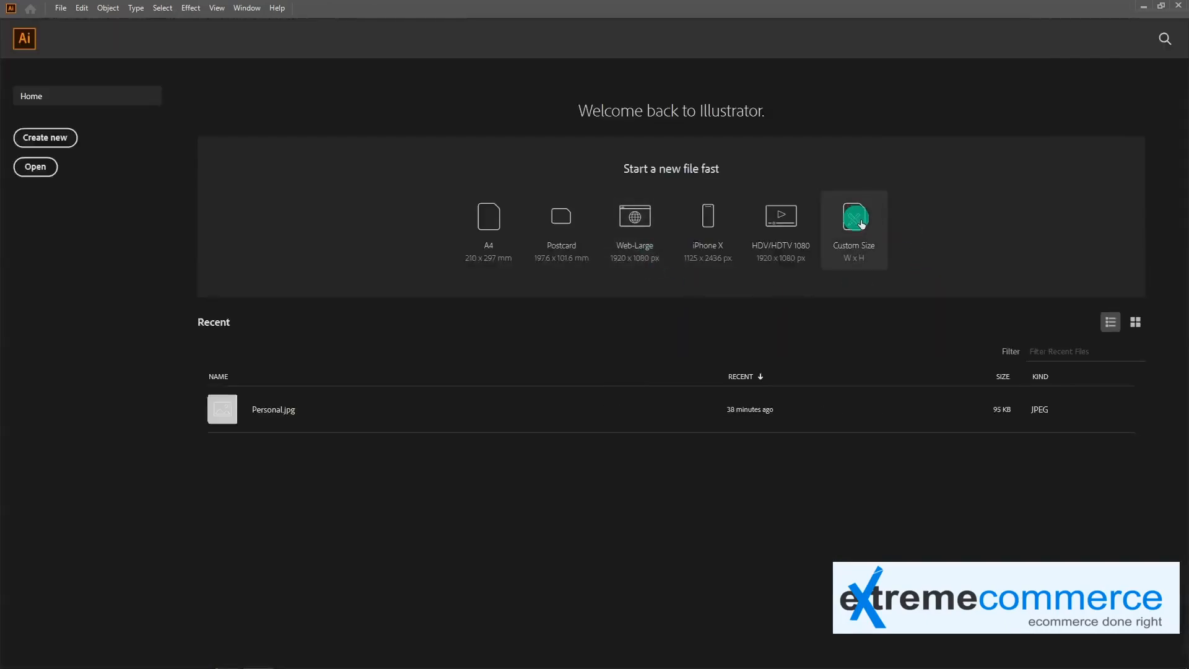
# Create a custom-size document in pixels, 900 px wide and 450 px high
pyautogui.click(862, 224)
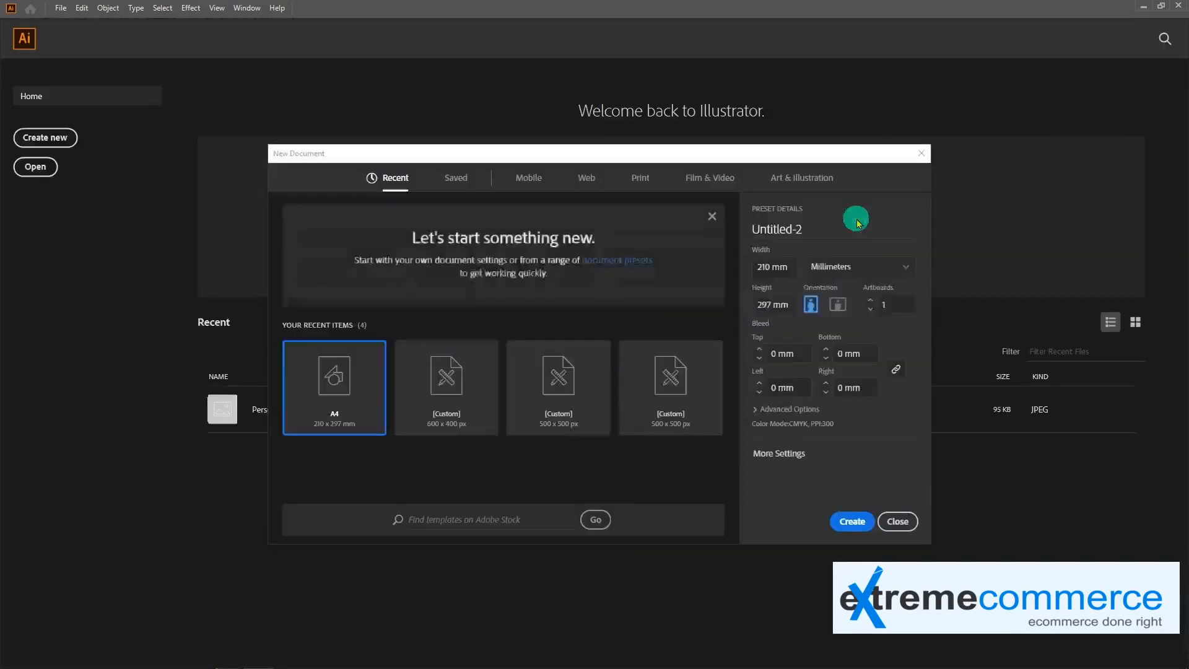
pyautogui.click(854, 266)
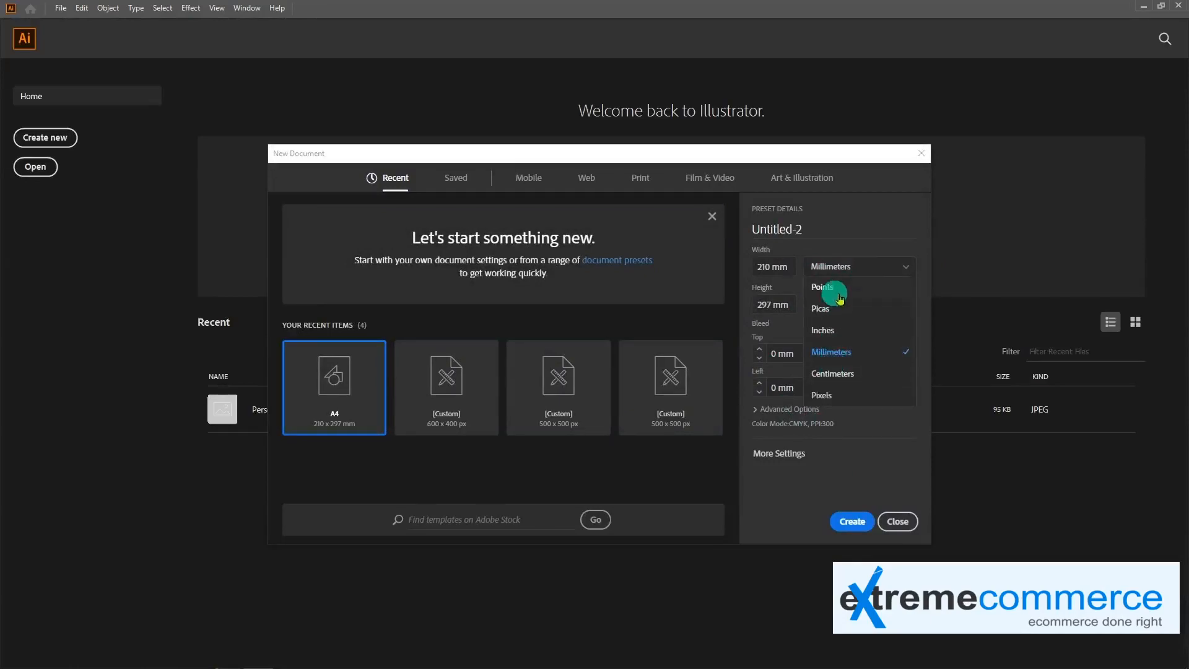
pyautogui.click(829, 395)
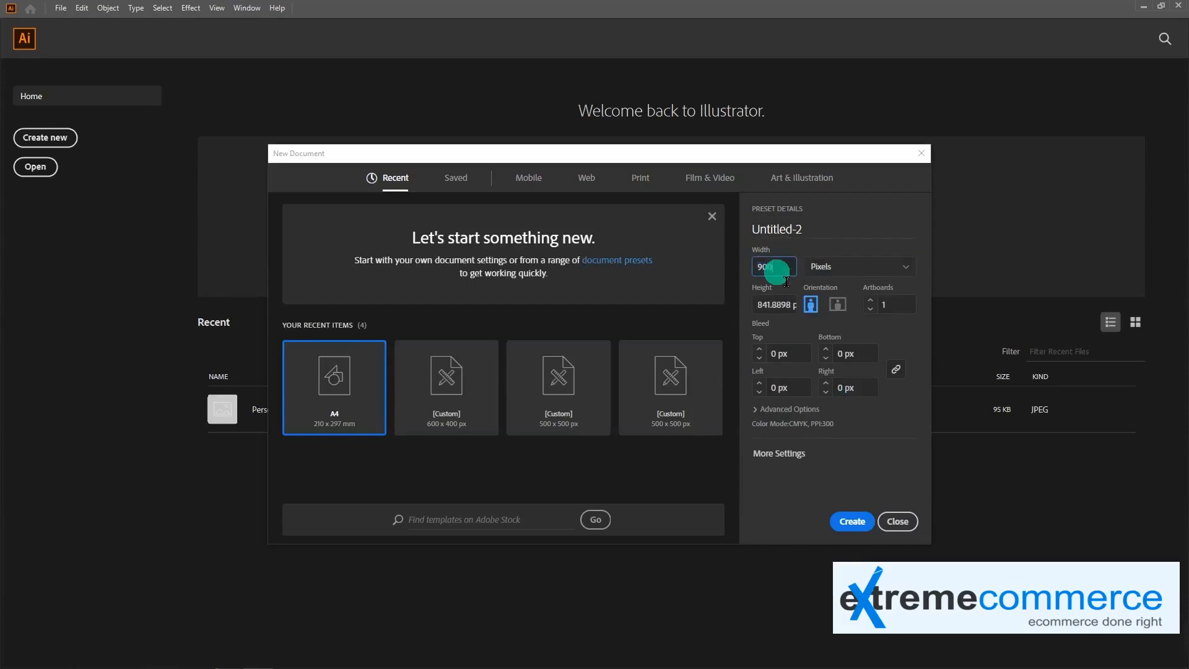
pyautogui.click(777, 267)
pyautogui.write('900')
pyautogui.click(786, 309)
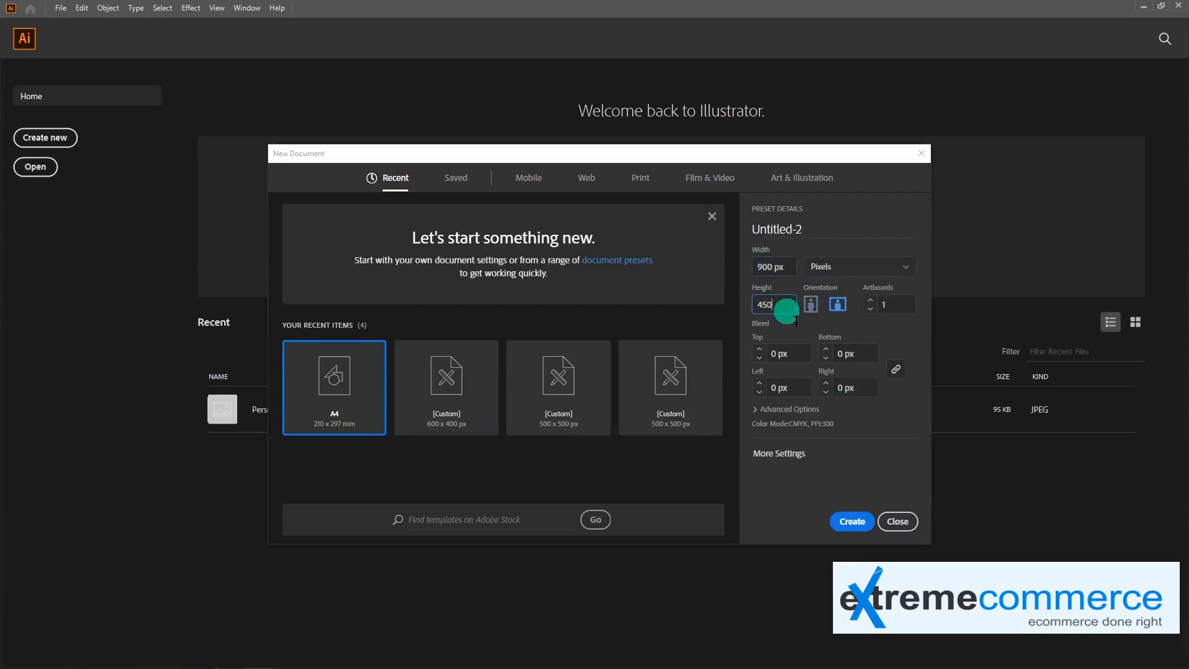
pyautogui.click(850, 519)
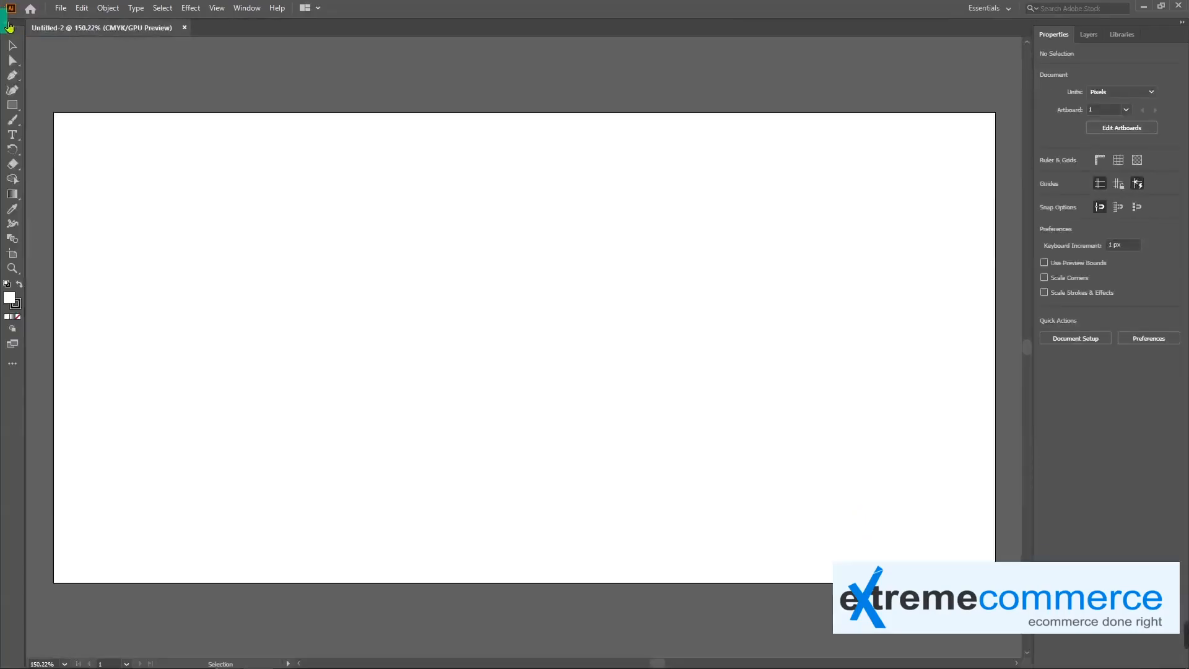
# Undock the document window, dock it back, and leave it floating
pyautogui.moveTo(73, 32); pyautogui.dragTo(295, 40)
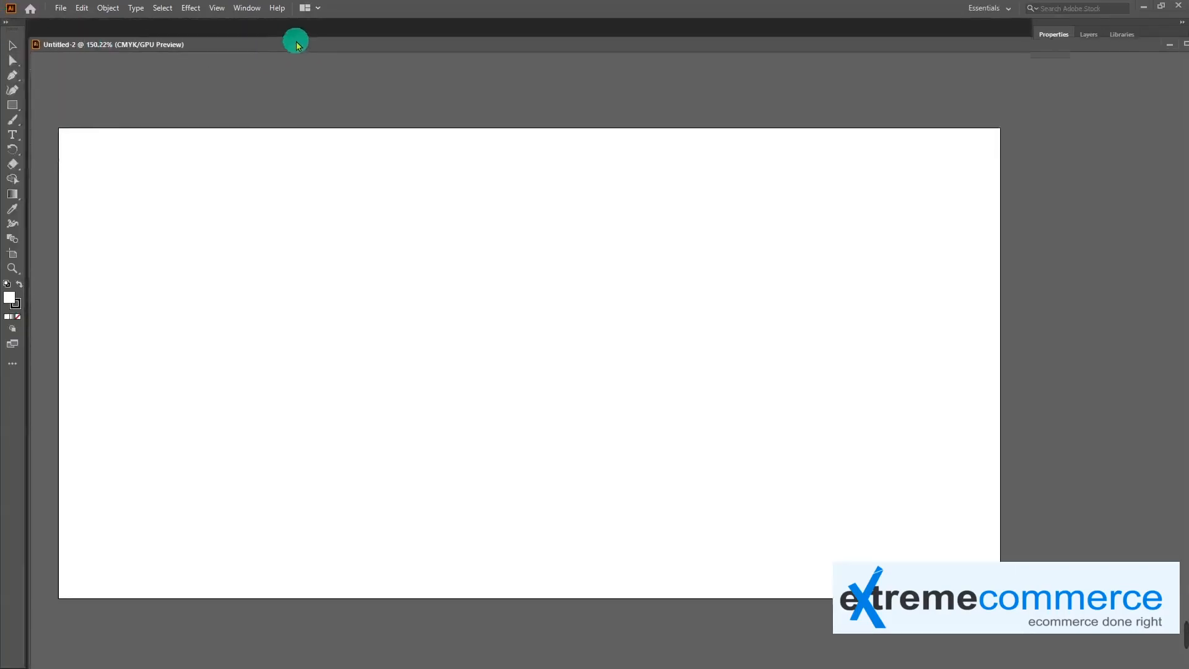
pyautogui.moveTo(60, 39); pyautogui.dragTo(83, 30)
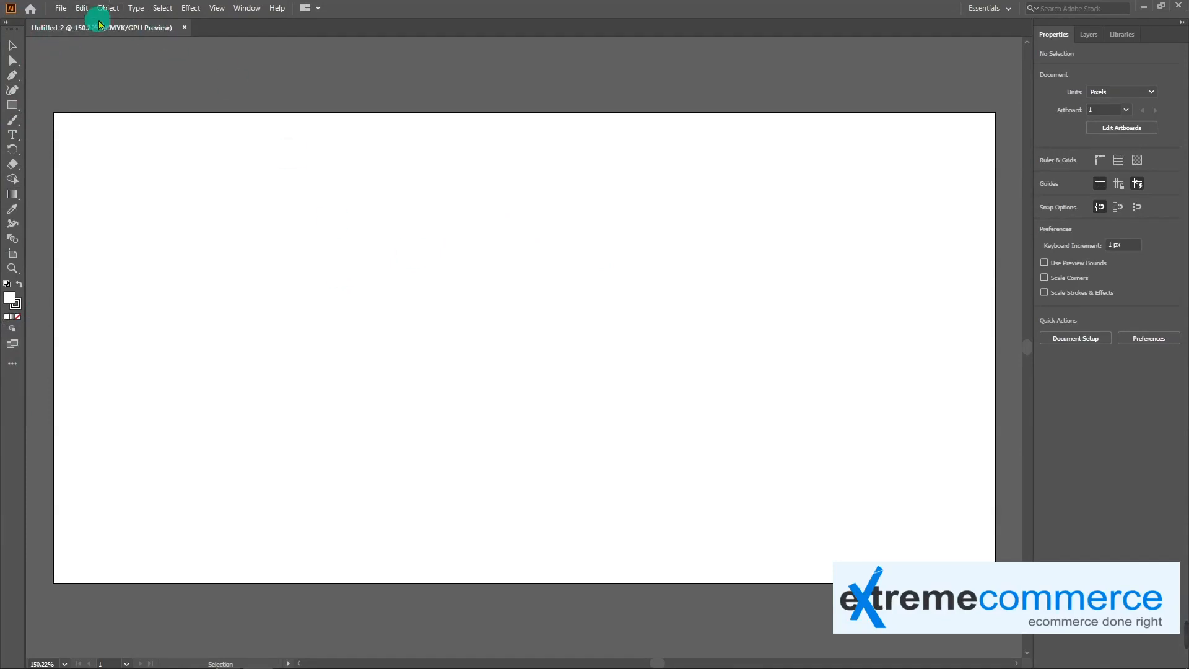
pyautogui.moveTo(68, 28); pyautogui.dragTo(88, 51)
pyautogui.click(305, 7)
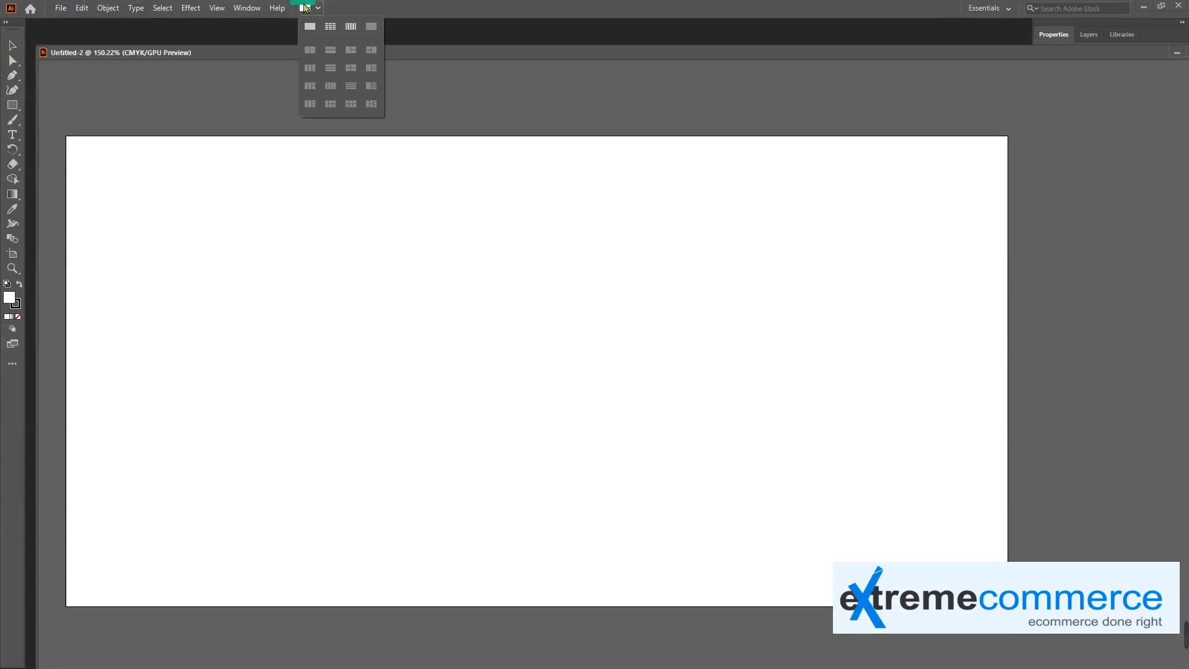
pyautogui.click(310, 7)
pyautogui.click(58, 8)
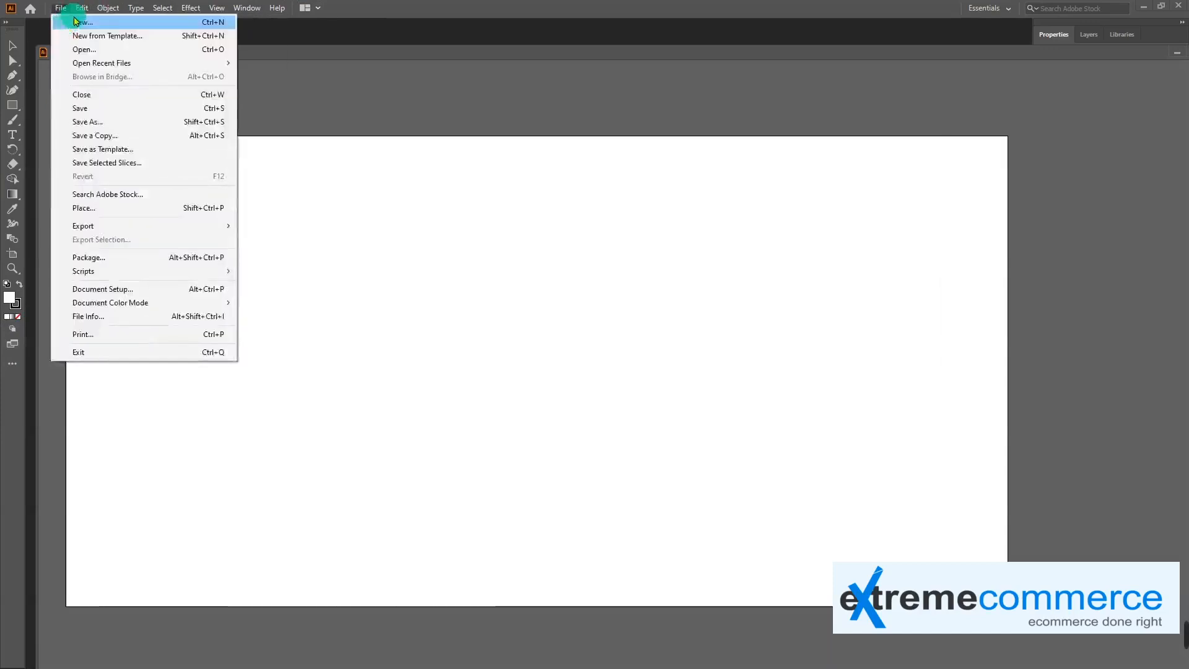
pyautogui.click(349, 37)
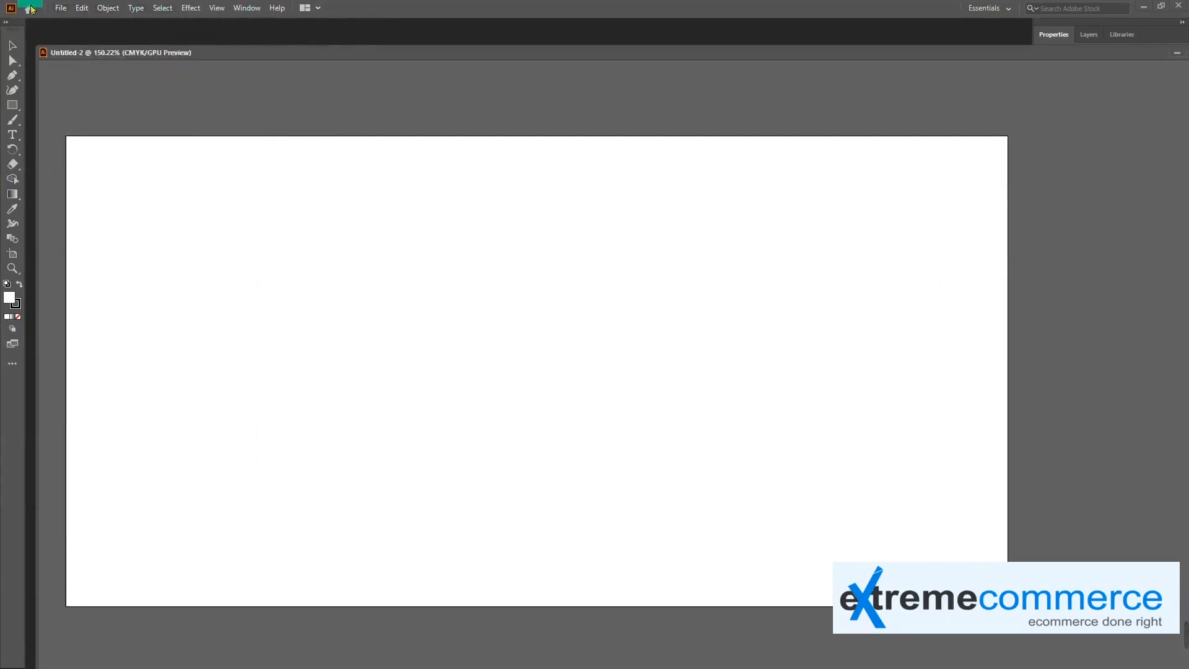
# Switch the workspace to the Painting layout
pyautogui.click(248, 8)
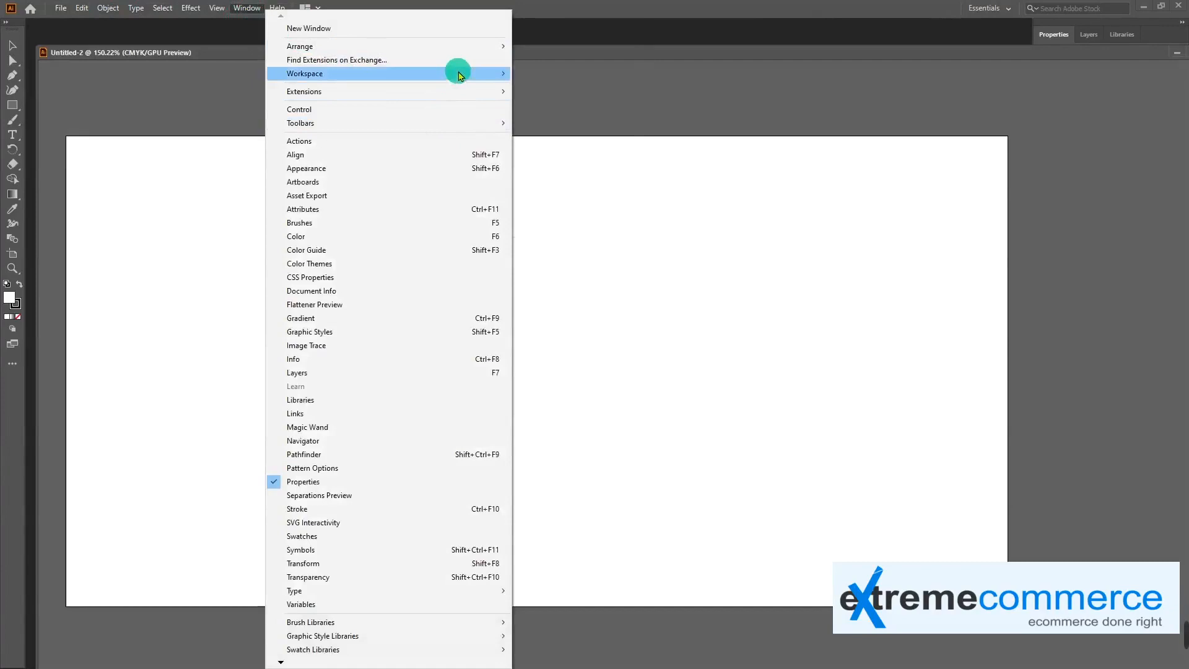
pyautogui.moveTo(456, 73)
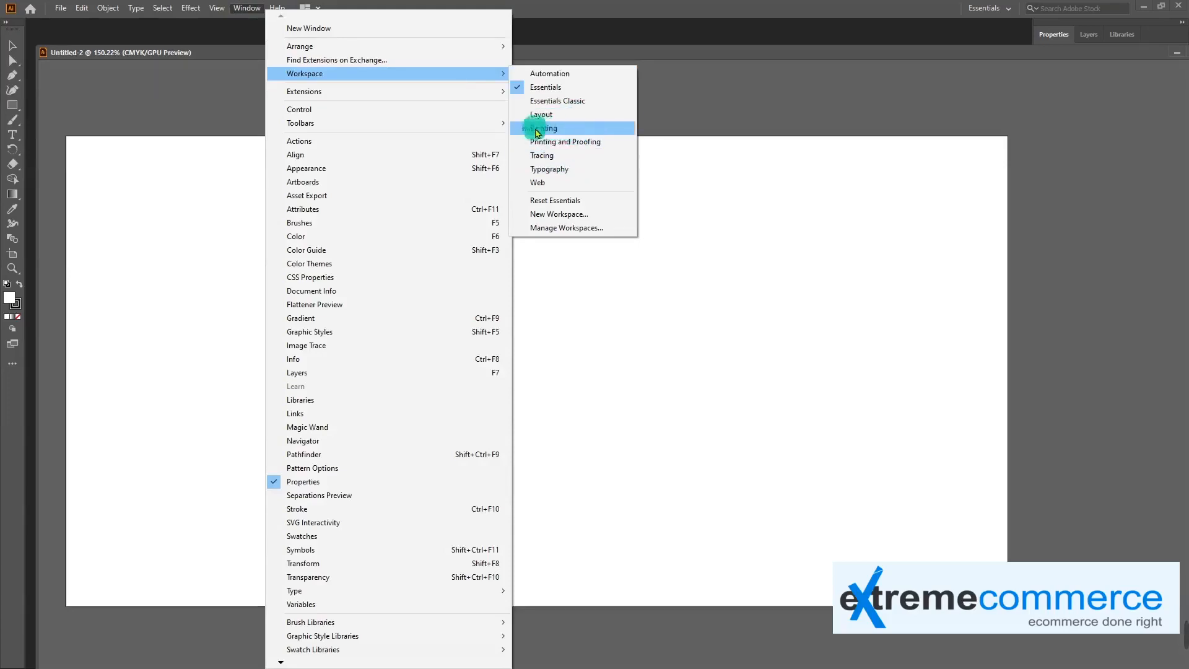
pyautogui.click(557, 130)
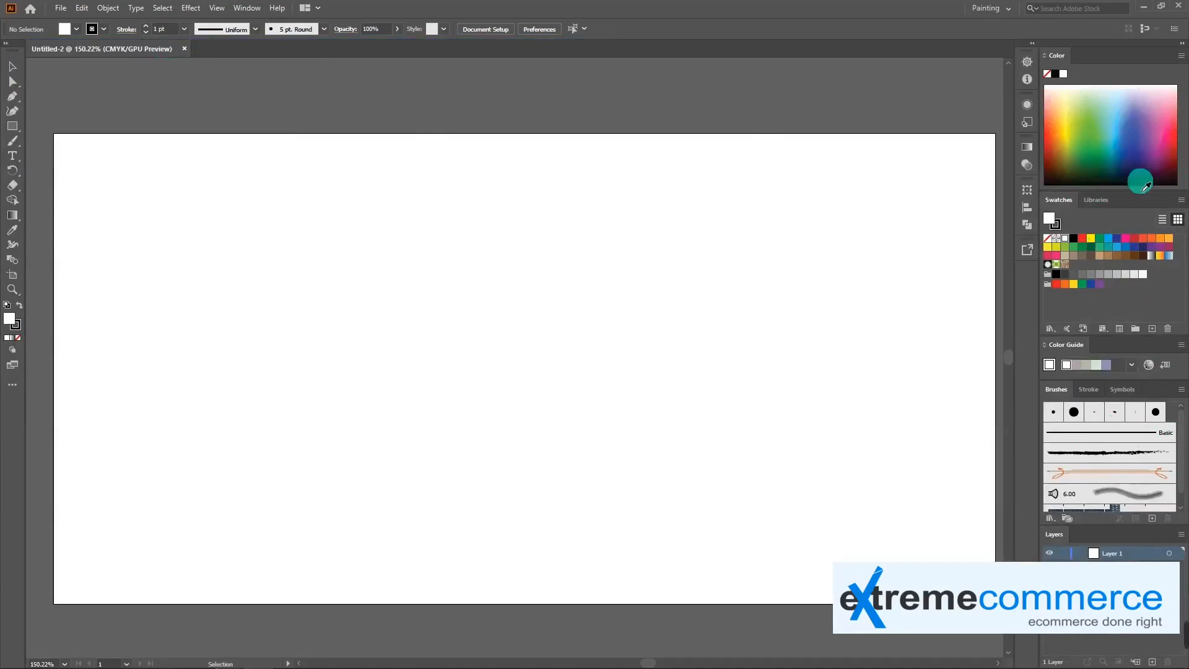
# Switch the workspace to the Web layout and look over its reset and management options
pyautogui.click(245, 8)
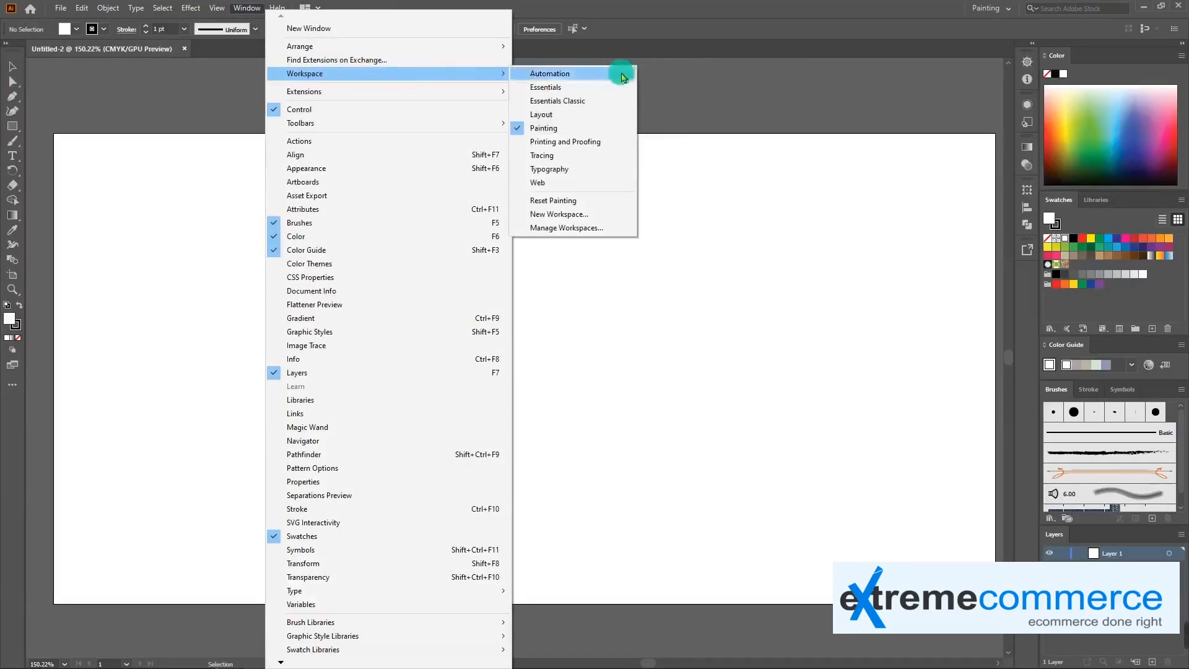
pyautogui.click(590, 182)
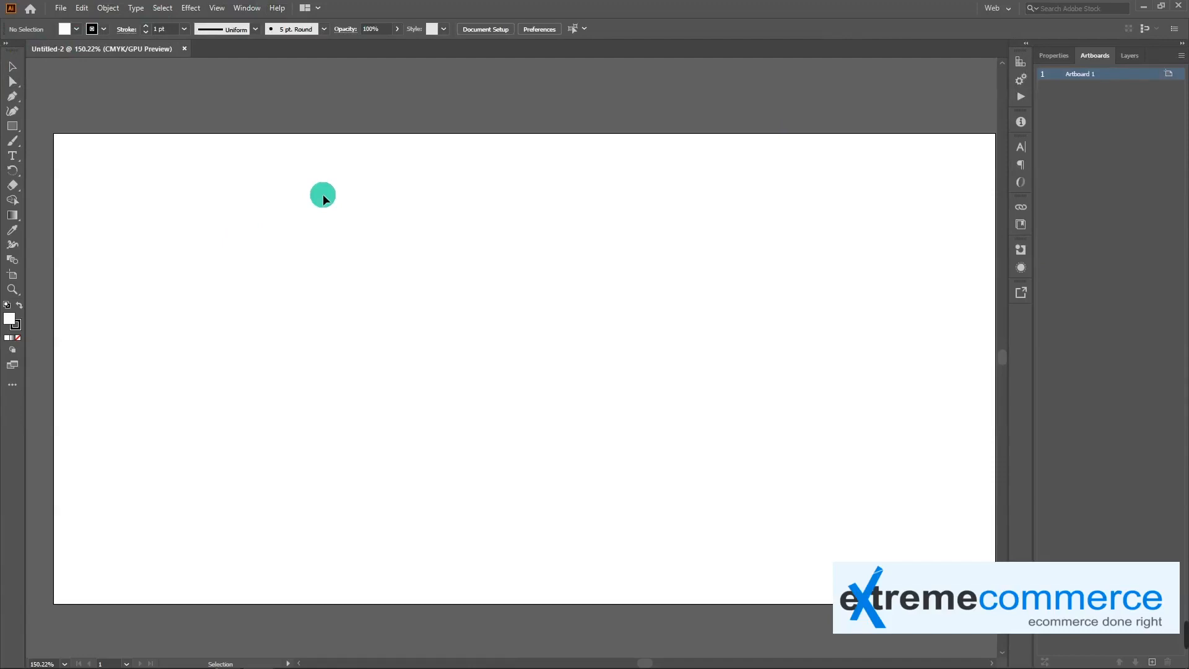
pyautogui.click(246, 8)
pyautogui.moveTo(407, 73)
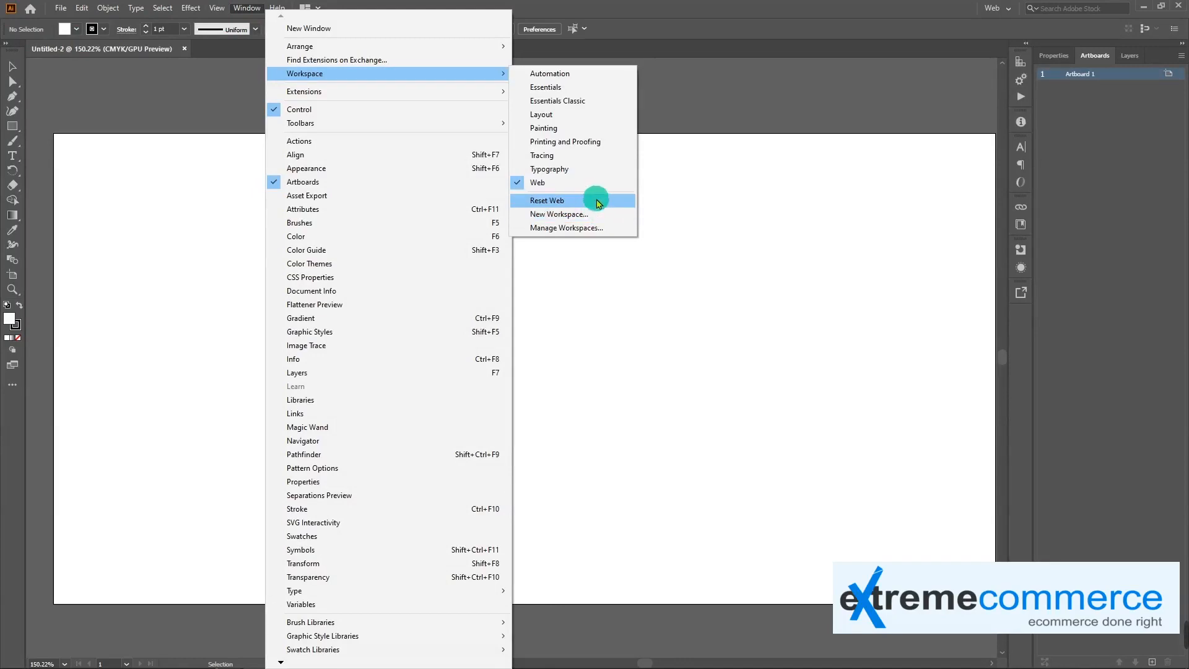
pyautogui.click(676, 319)
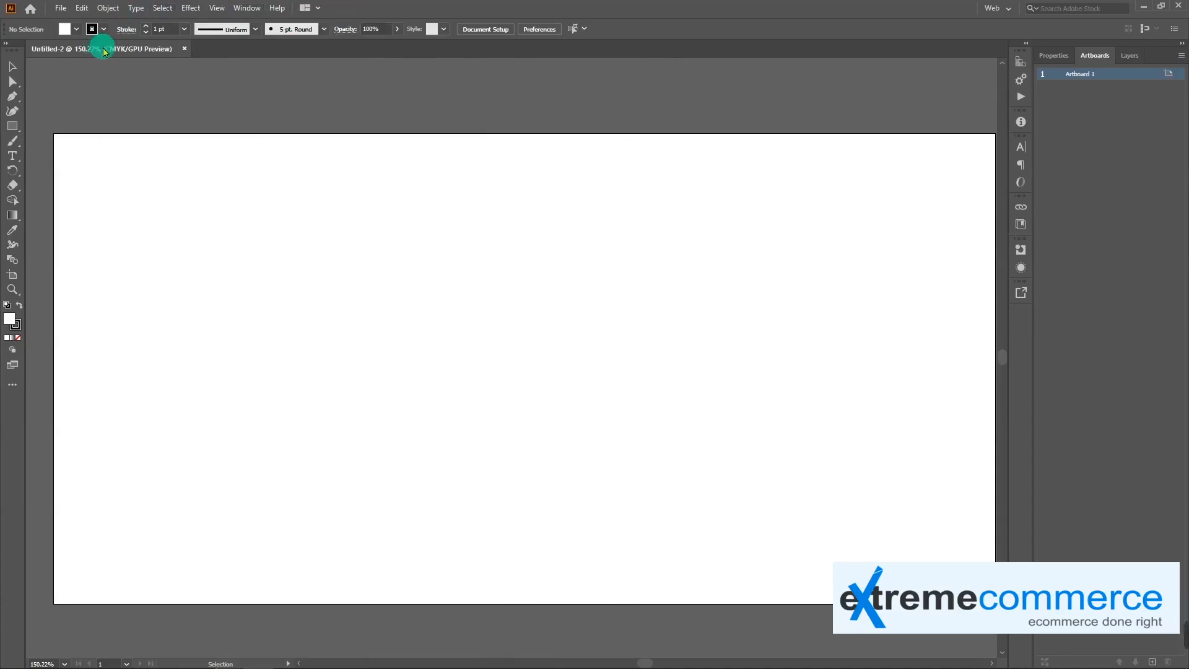
# Show the document's properties, draw a rectangle about 164 by 93 px near the artboard's upper middle, and undo it
pyautogui.click(1052, 55)
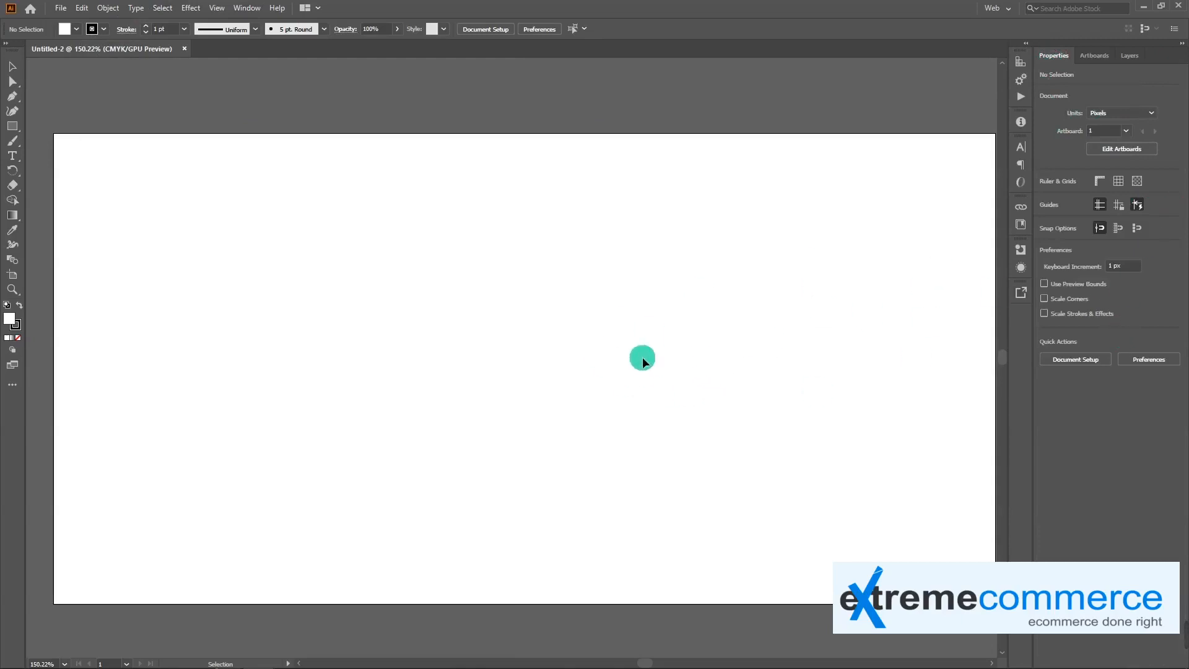
pyautogui.click(13, 125)
pyautogui.moveTo(446, 234); pyautogui.dragTo(619, 331)
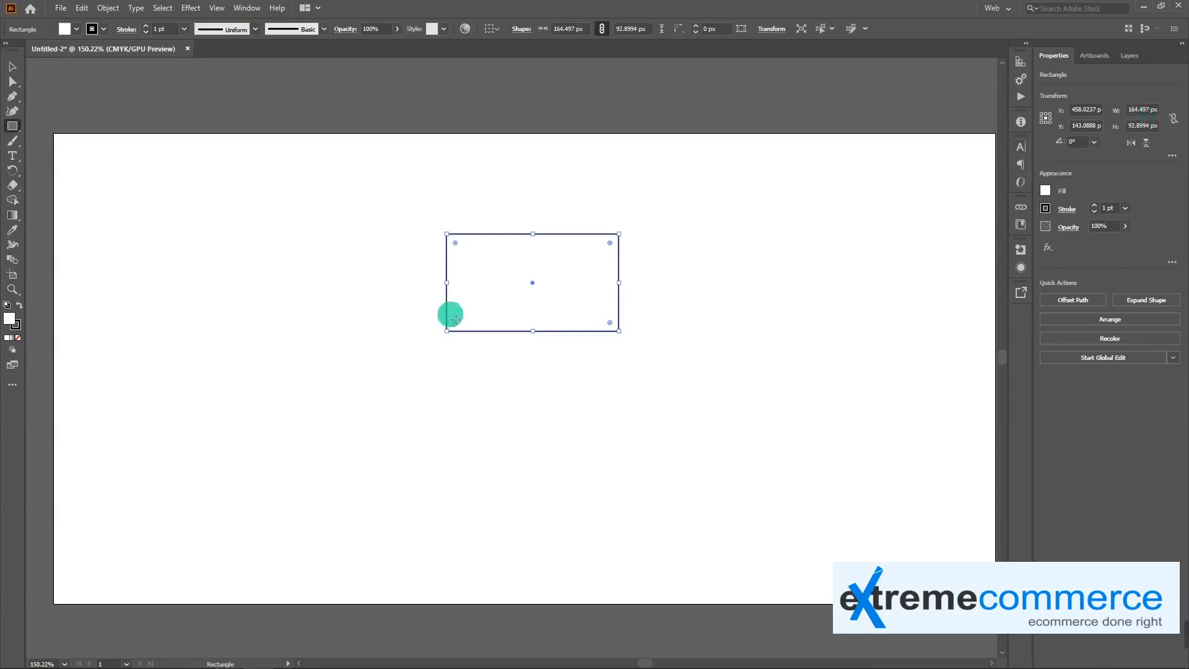
pyautogui.hotkey('ctrl', 'z')
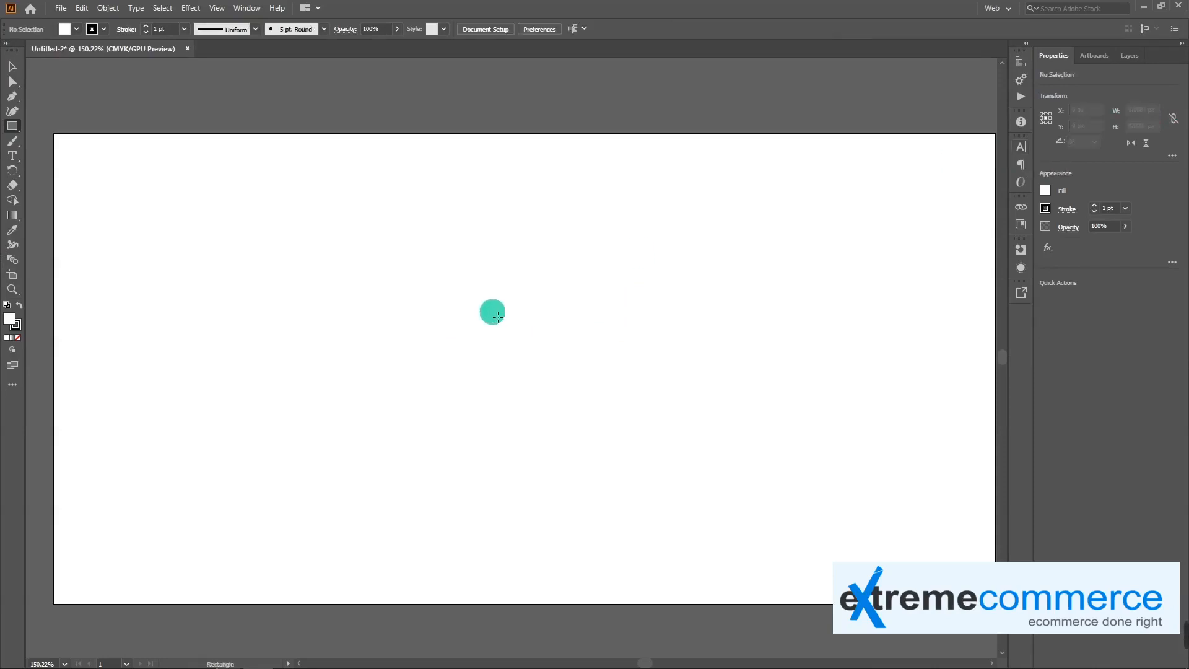
pyautogui.press('v')
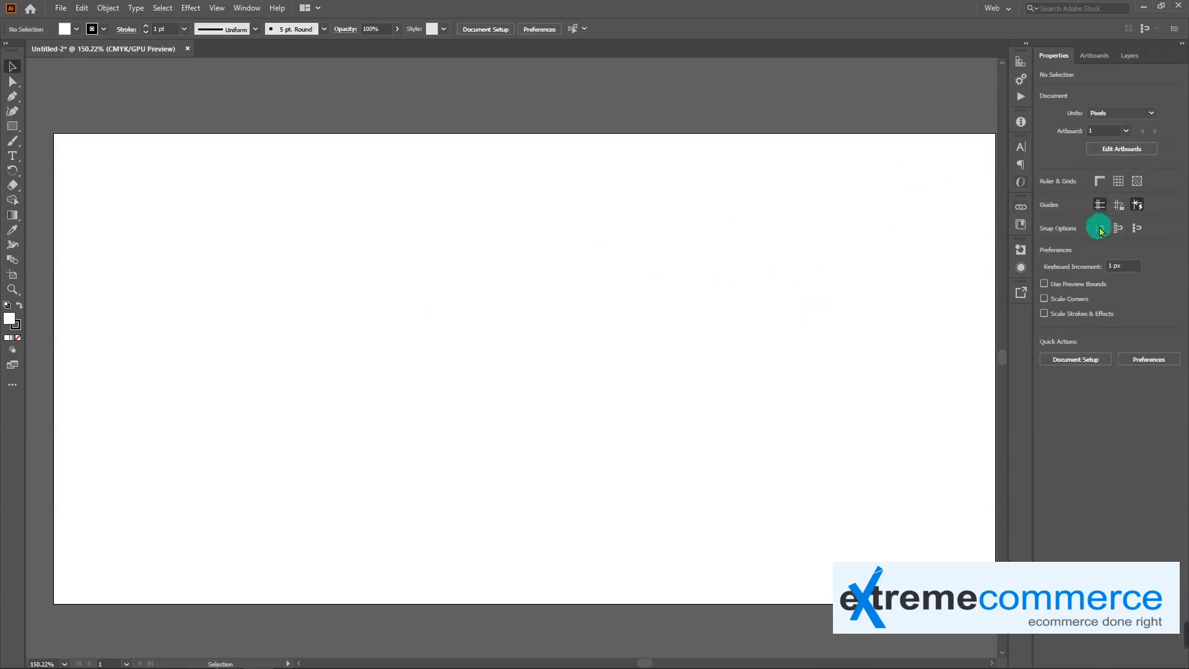
# Turn on the rulers, the grid and the transparency grid for the document, and turn them off again
pyautogui.click(1100, 182)
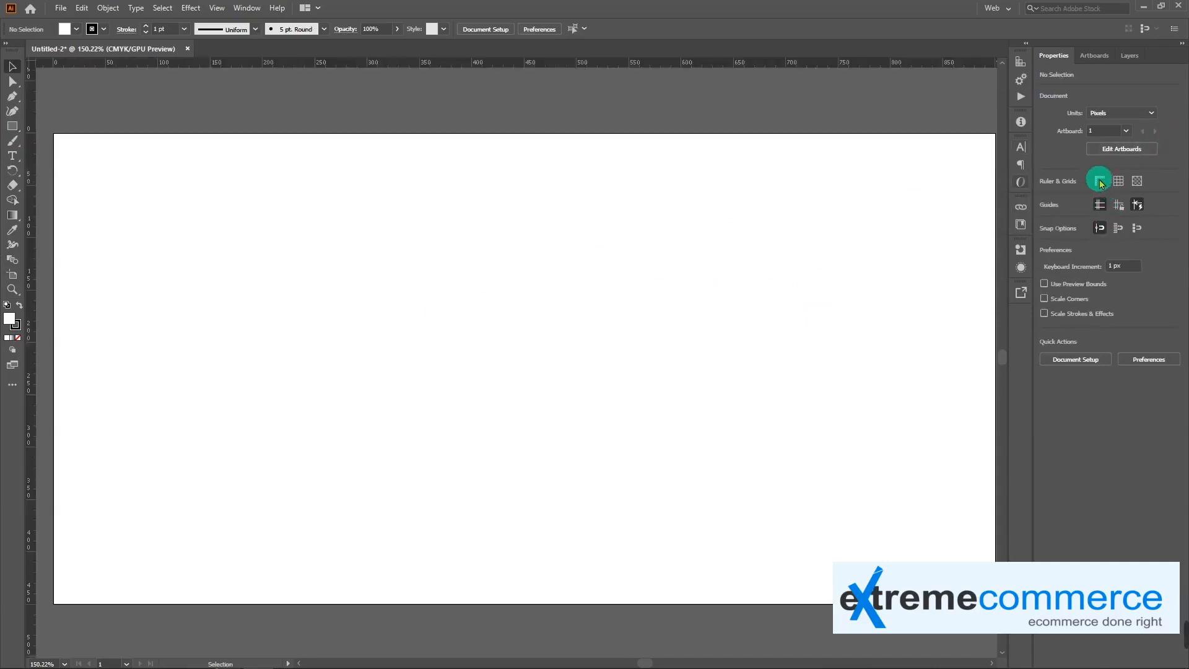
pyautogui.click(1120, 181)
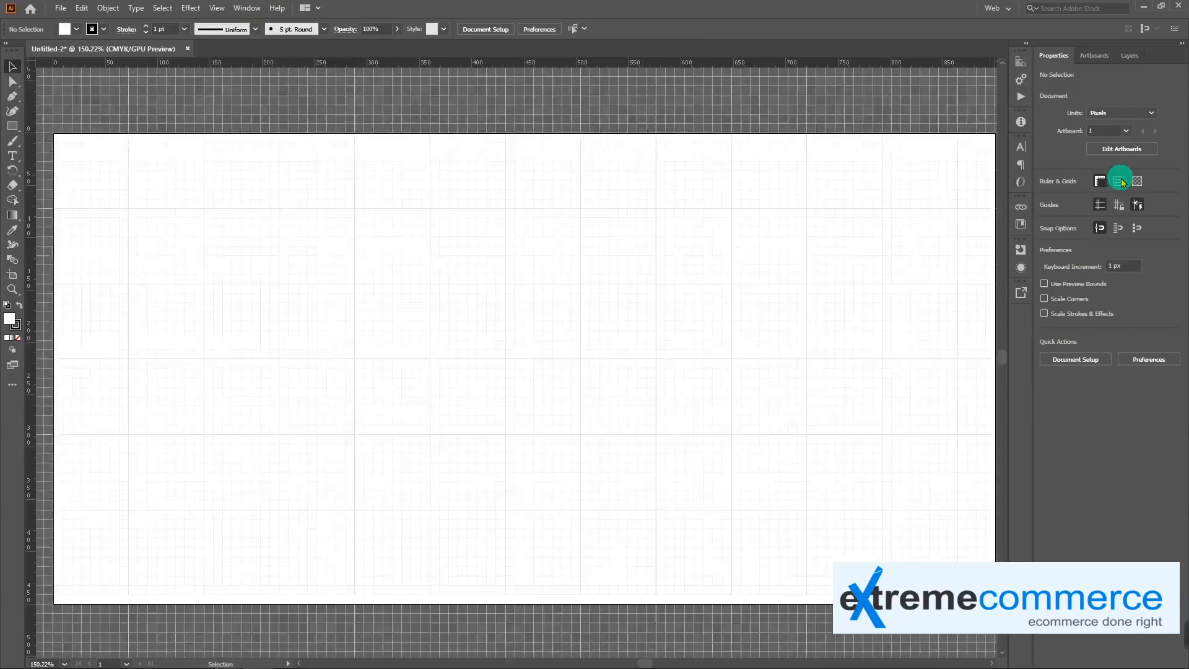
pyautogui.click(1140, 181)
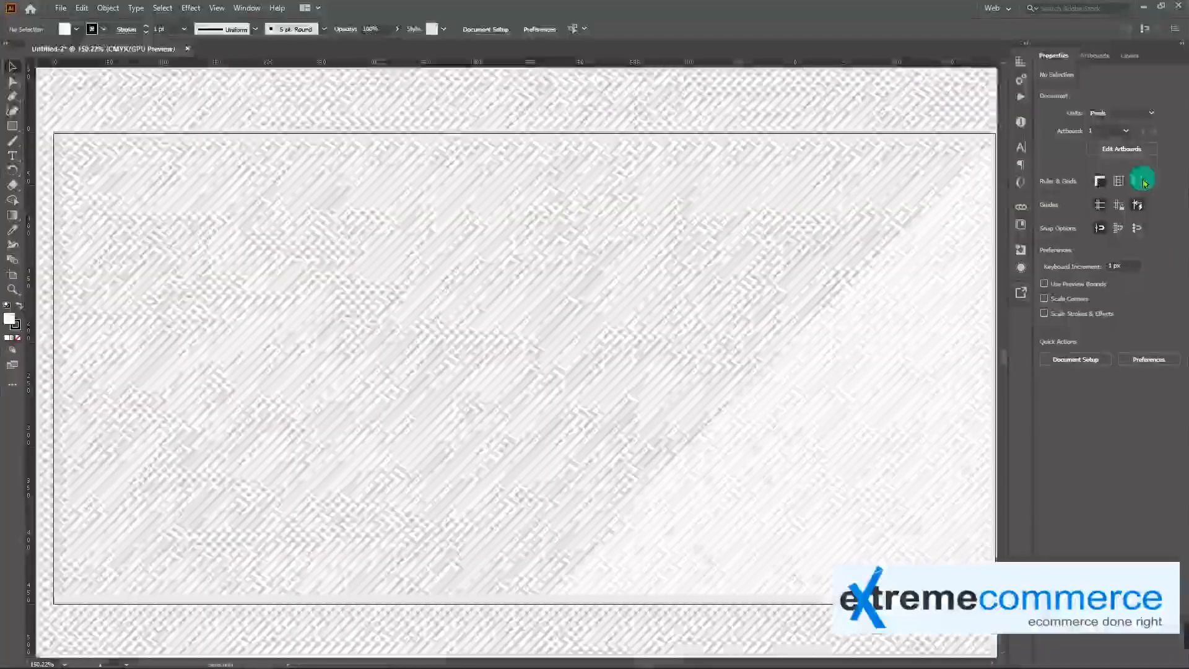
pyautogui.click(1140, 181)
pyautogui.click(1106, 184)
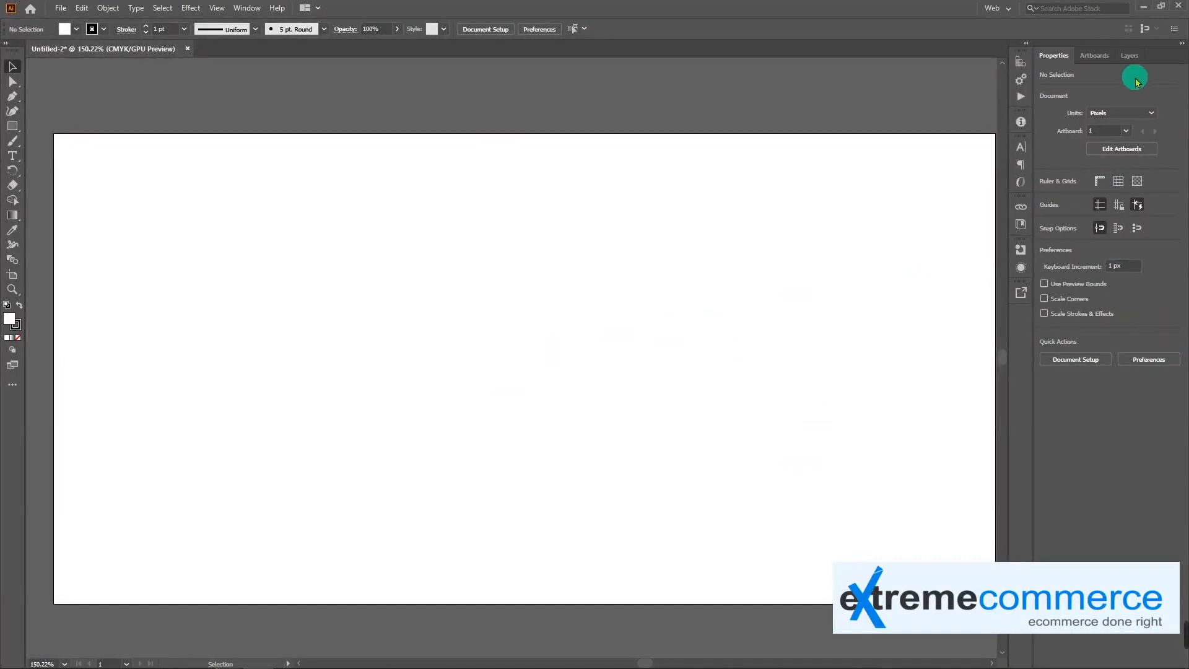
# Add four more artboards to the document
pyautogui.click(1094, 56)
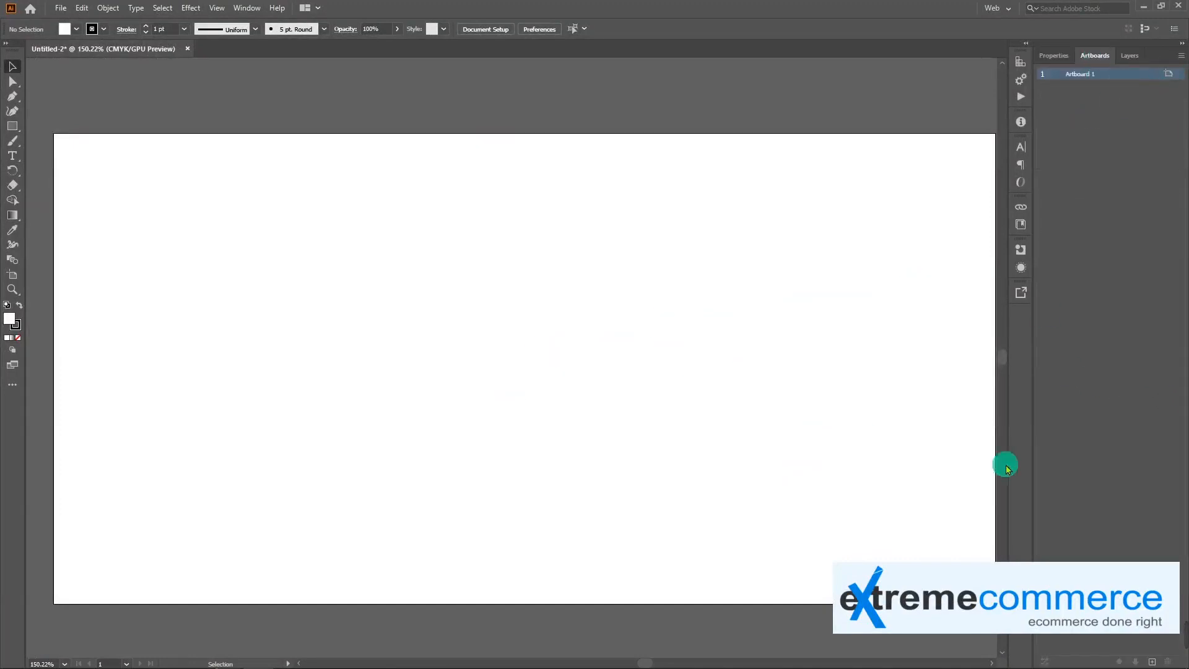
pyautogui.hotkey('ctrl', '1')
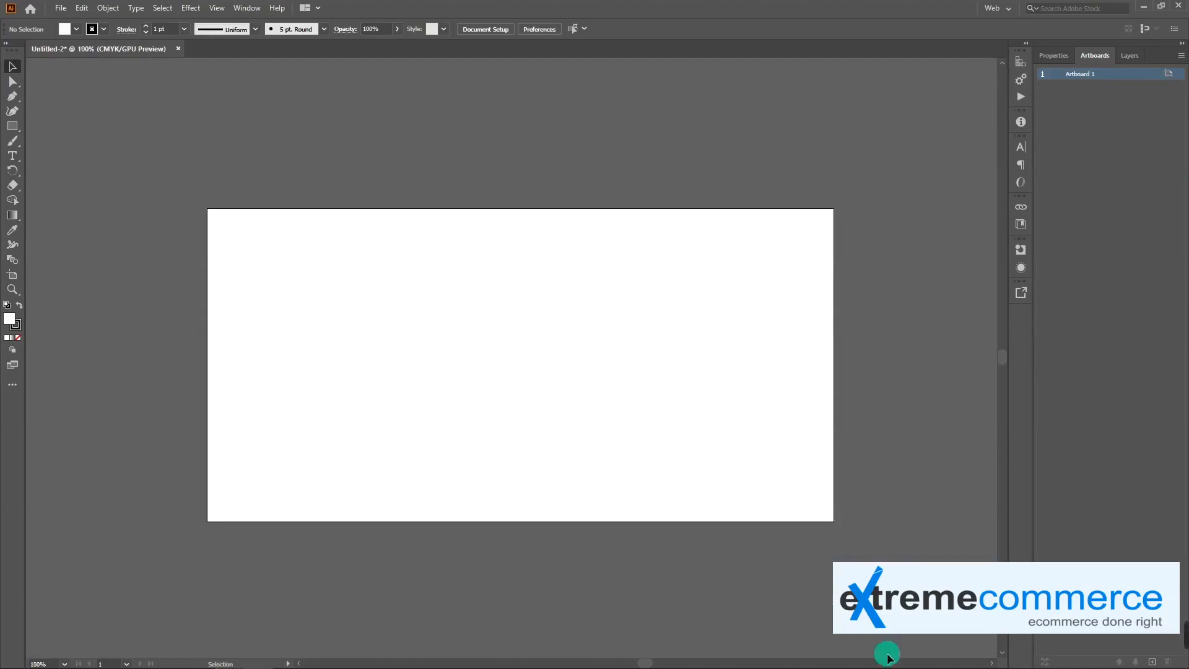
pyautogui.click(1151, 662)
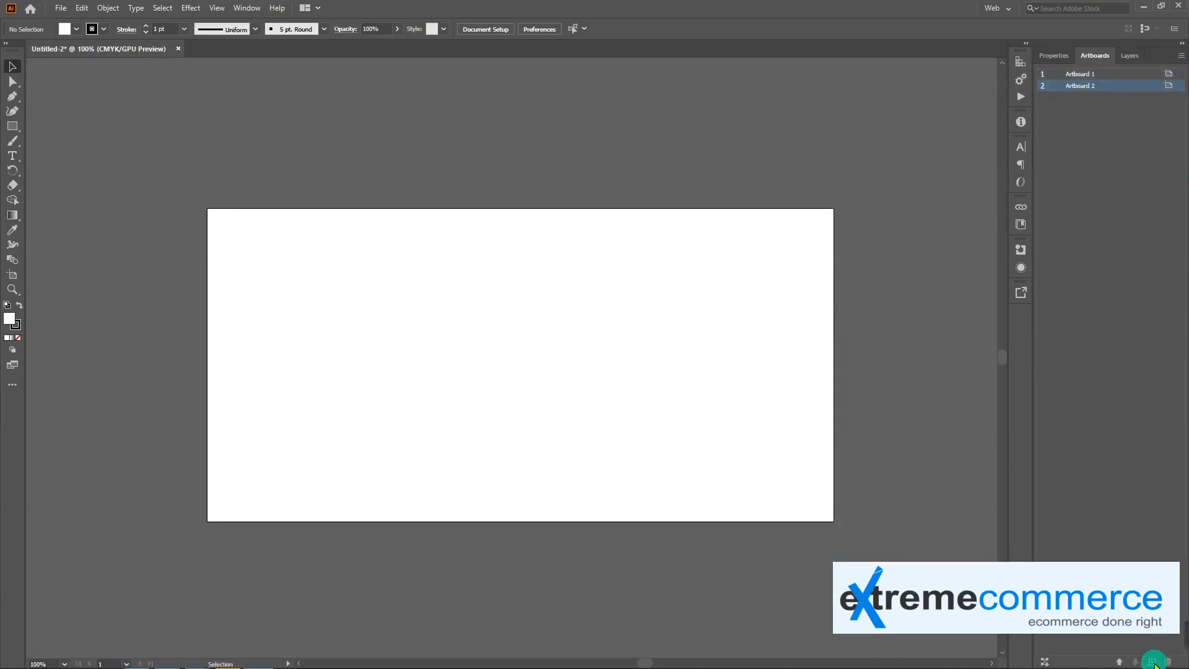
pyautogui.click(1152, 661)
pyautogui.doubleClick(1152, 661)
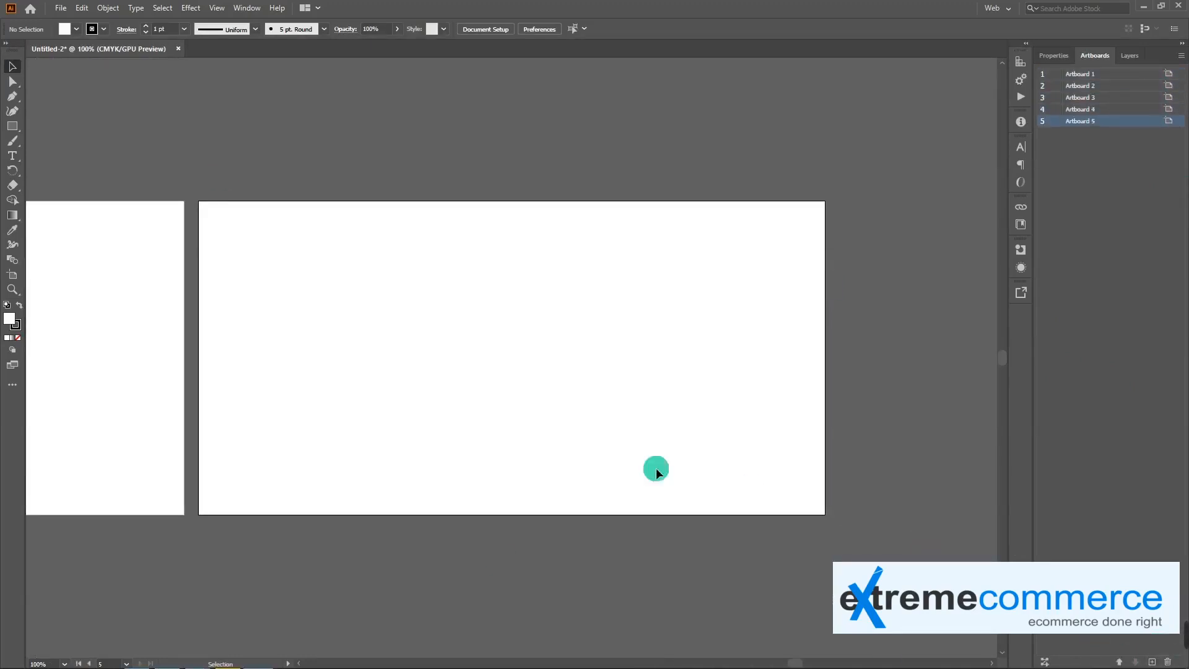
# Delete Artboards 2 through 5, keeping only Artboard 1
pyautogui.hotkey('ctrl', '-')
pyautogui.hotkey('ctrl', '-')
pyautogui.moveTo(228, 385); pyautogui.dragTo(633, 377)
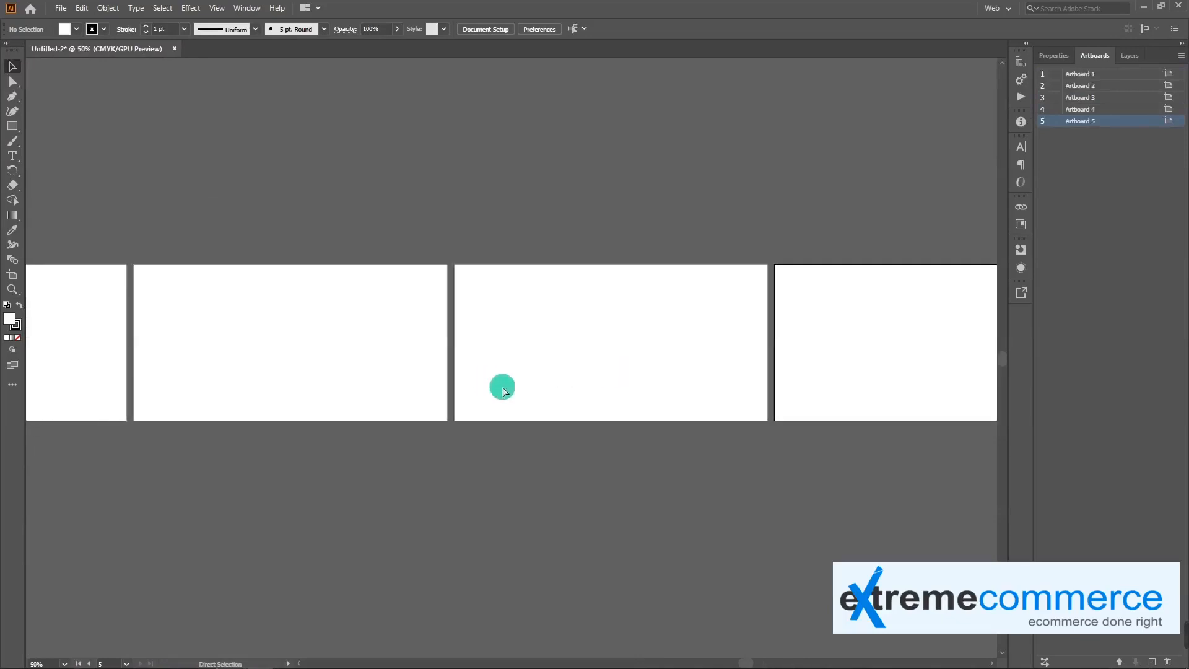
pyautogui.hotkey('ctrl', '-')
pyautogui.moveTo(437, 410); pyautogui.dragTo(526, 376)
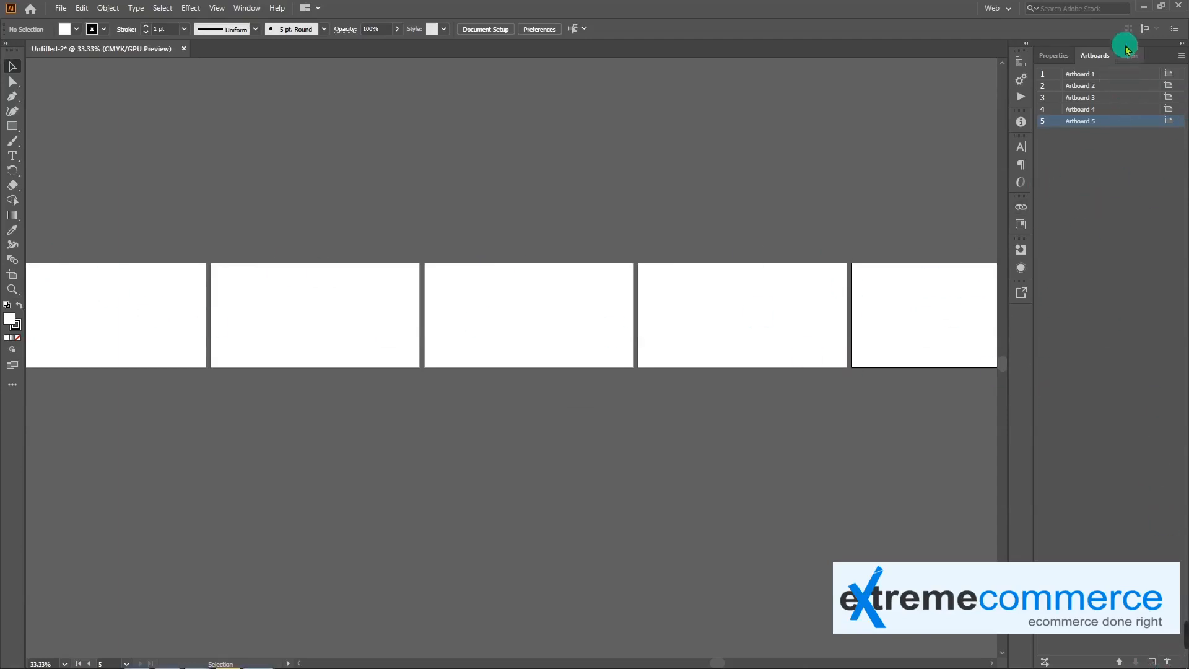
pyautogui.keyDown('shift'); pyautogui.click(1109, 108); pyautogui.keyUp('shift')
pyautogui.keyDown('shift'); pyautogui.click(1102, 85); pyautogui.keyUp('shift')
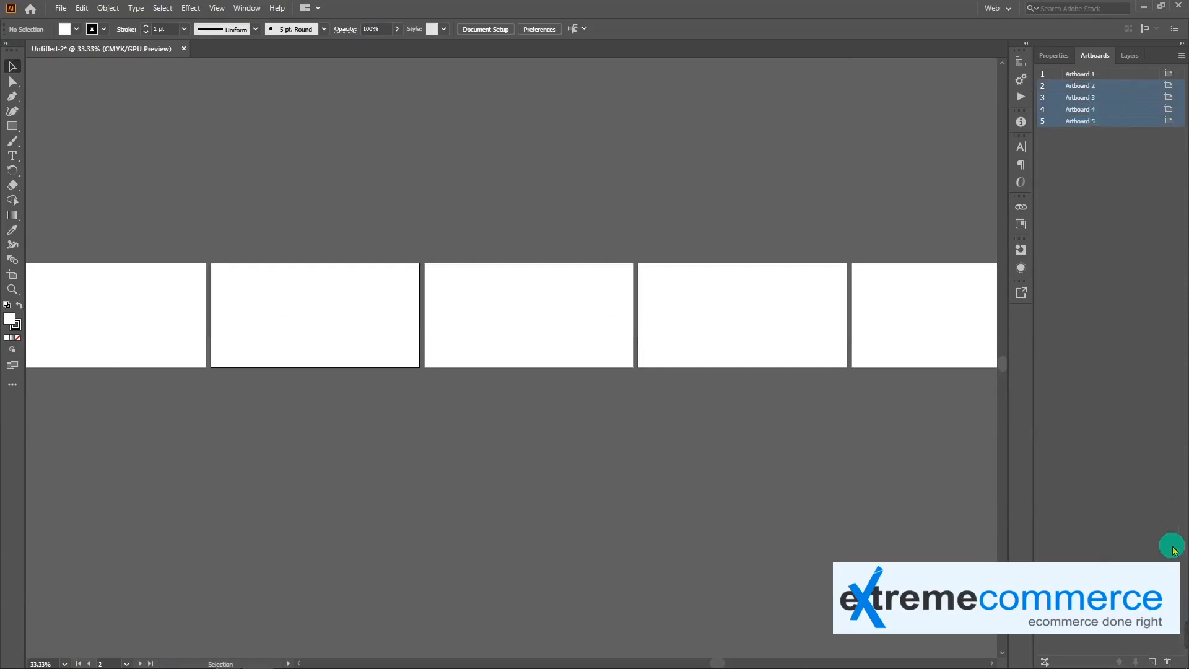
pyautogui.click(1167, 662)
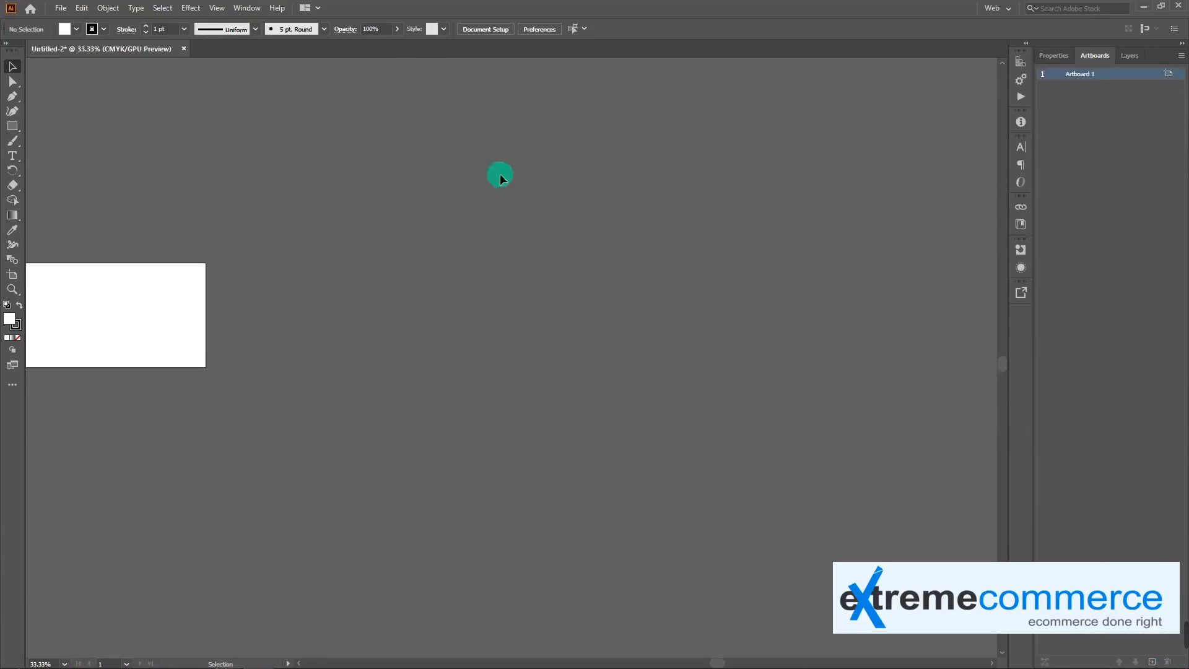
pyautogui.moveTo(124, 331); pyautogui.dragTo(563, 364)
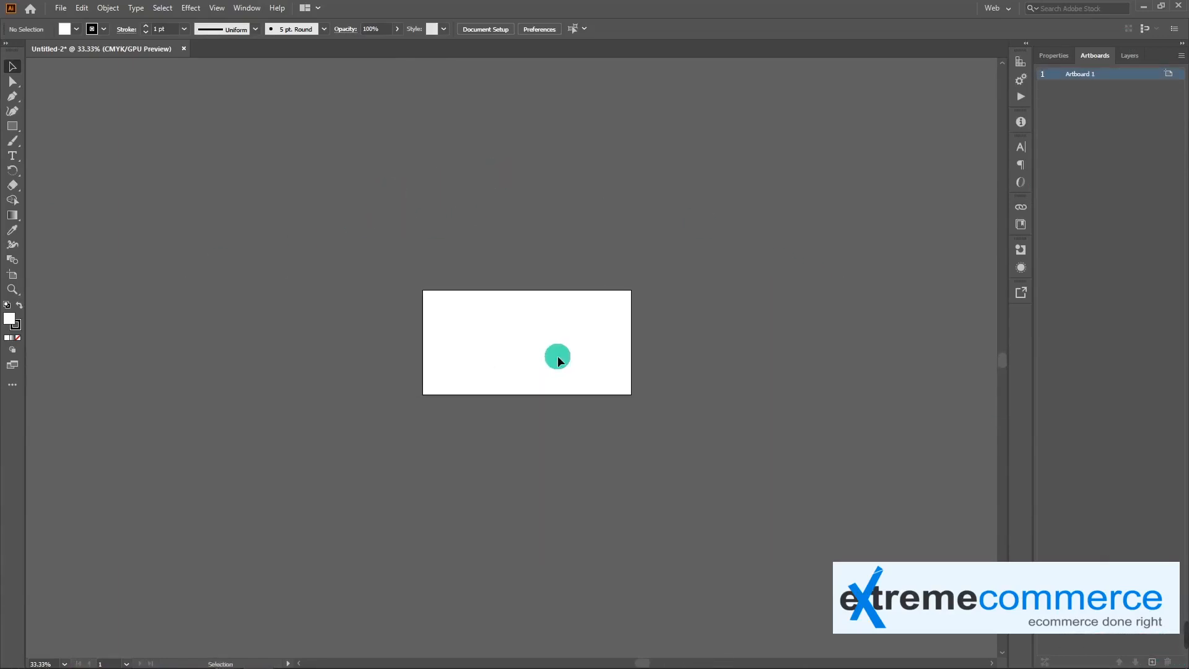
pyautogui.hotkey('ctrl', '+')
pyautogui.hotkey('ctrl', '+')
pyautogui.hotkey('ctrl', '+')
pyautogui.moveTo(682, 333); pyautogui.dragTo(626, 377)
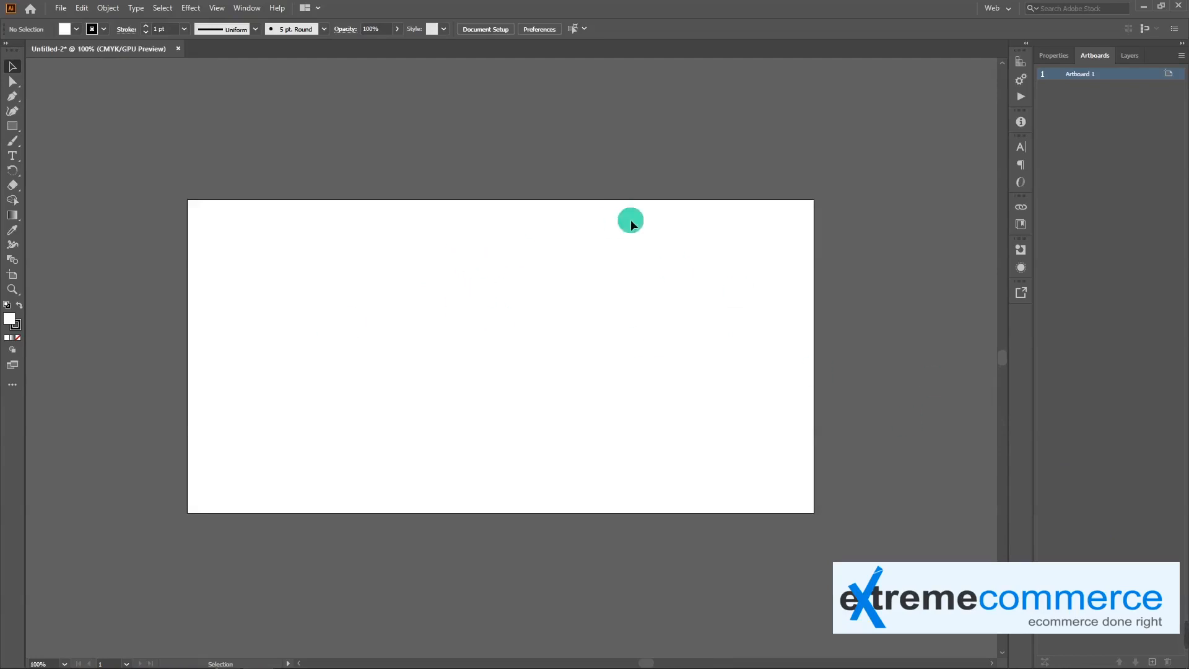
# Examine the Variables, Actions and Info panels
pyautogui.click(1021, 80)
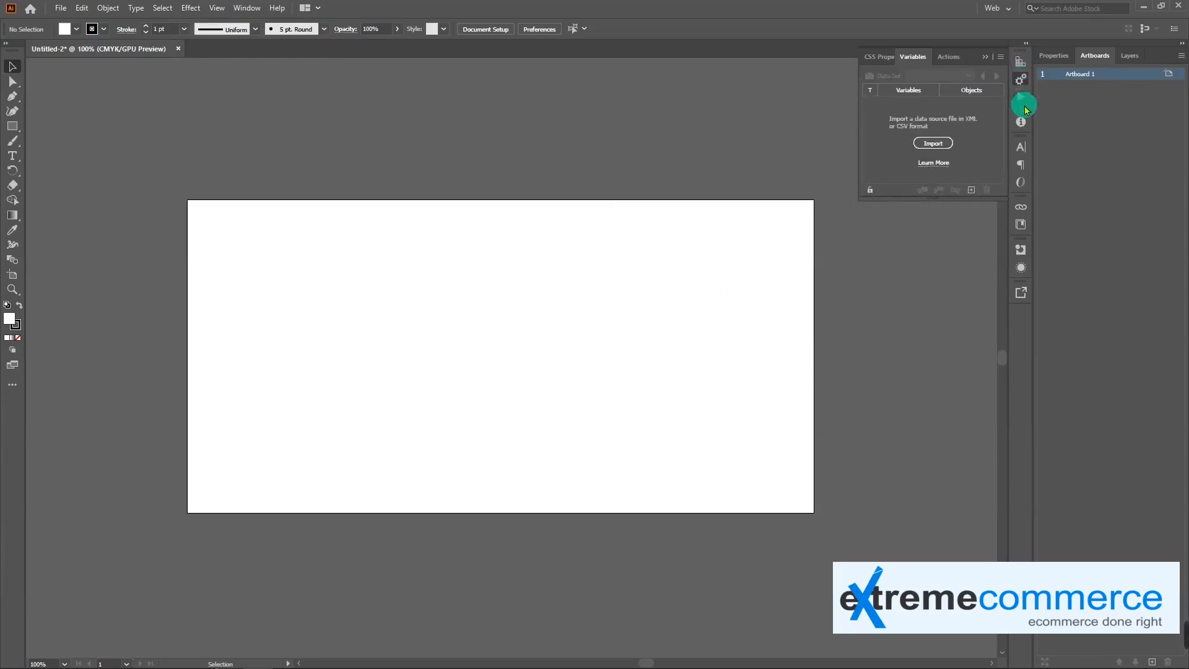
pyautogui.click(1023, 97)
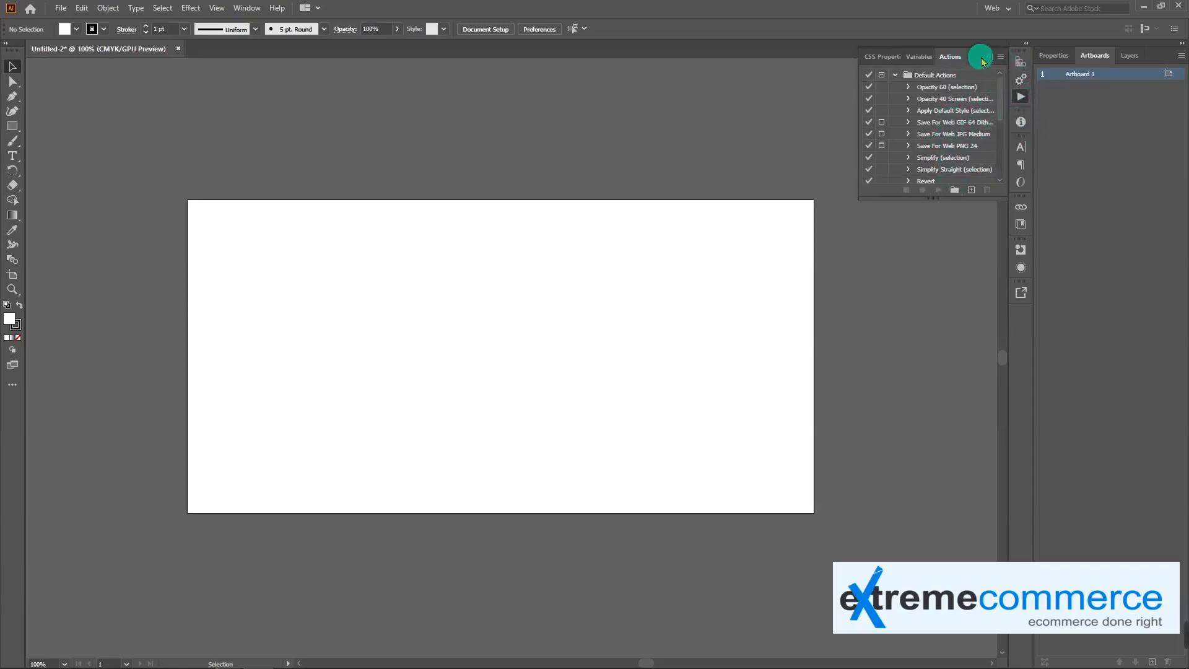
pyautogui.click(1020, 123)
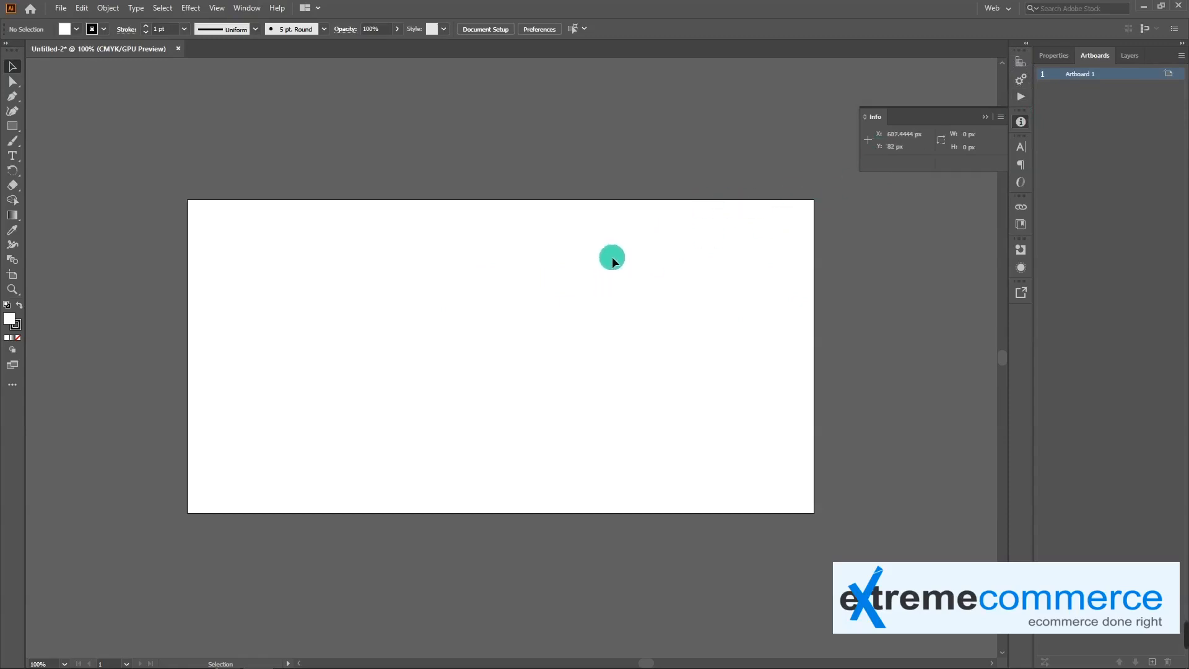
# Draw a rectangle about 133 by 73 px near the artboard's center to check its Info values, delete it, and collapse the Info panel
pyautogui.click(12, 126)
pyautogui.moveTo(510, 318); pyautogui.dragTo(609, 374)
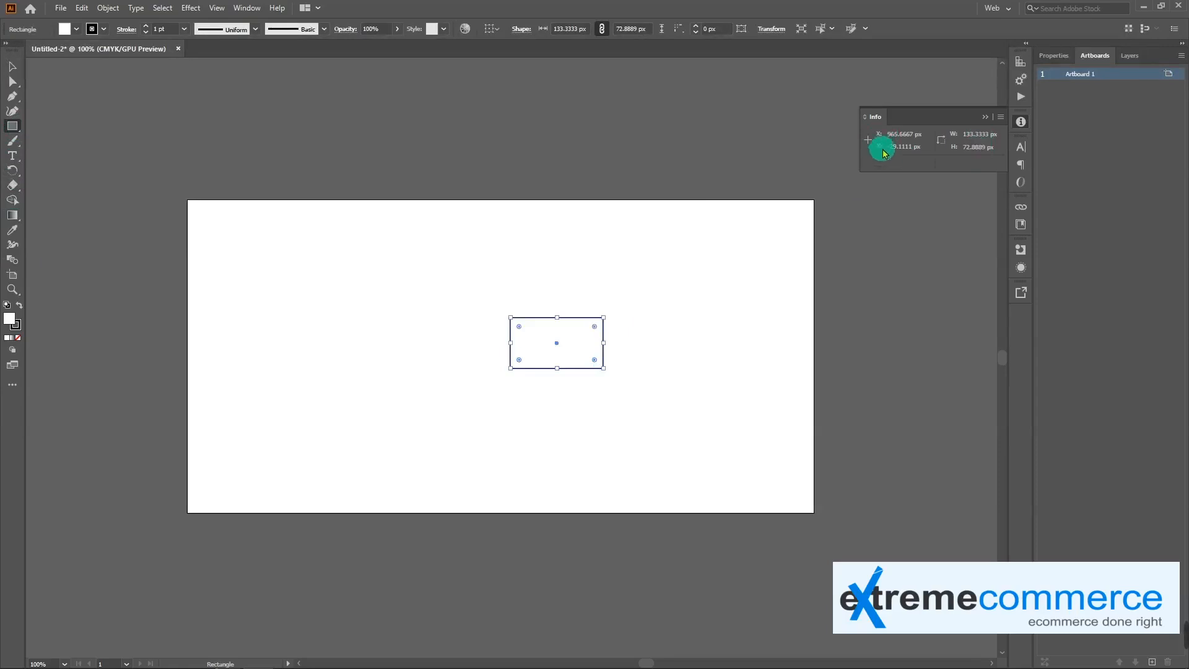
pyautogui.press('Delete')
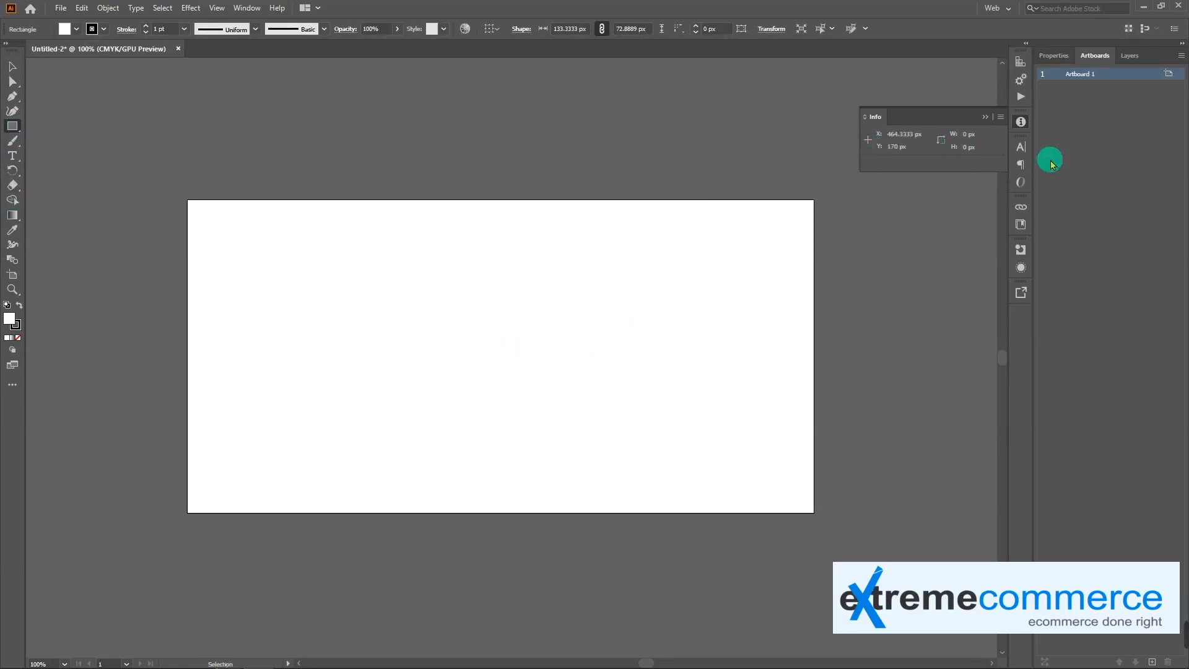
pyautogui.click(986, 117)
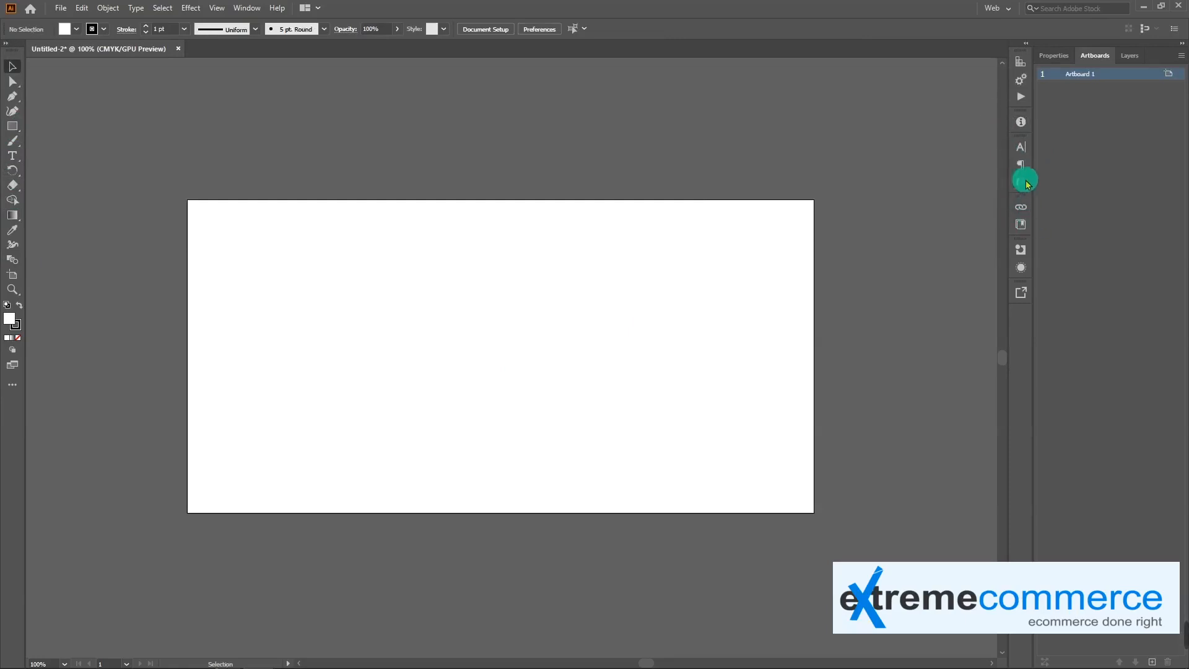
# Examine the Character, Paragraph and OpenType panels, and briefly expand the docked column of collapsed panels
pyautogui.click(1025, 150)
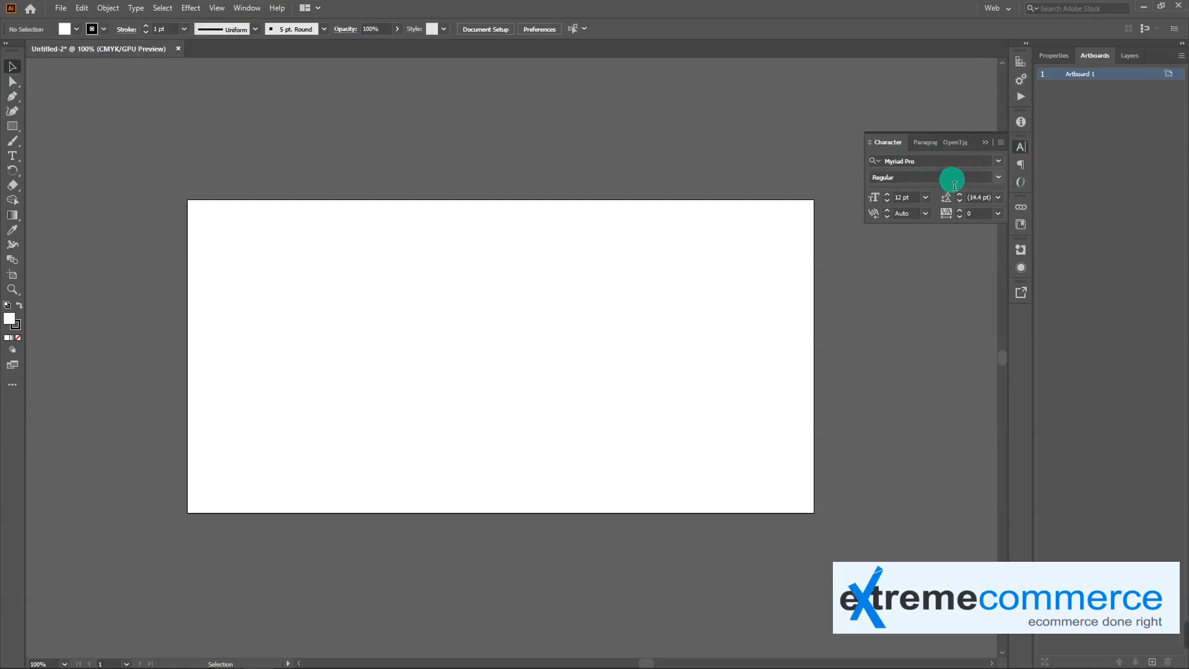
pyautogui.click(1024, 168)
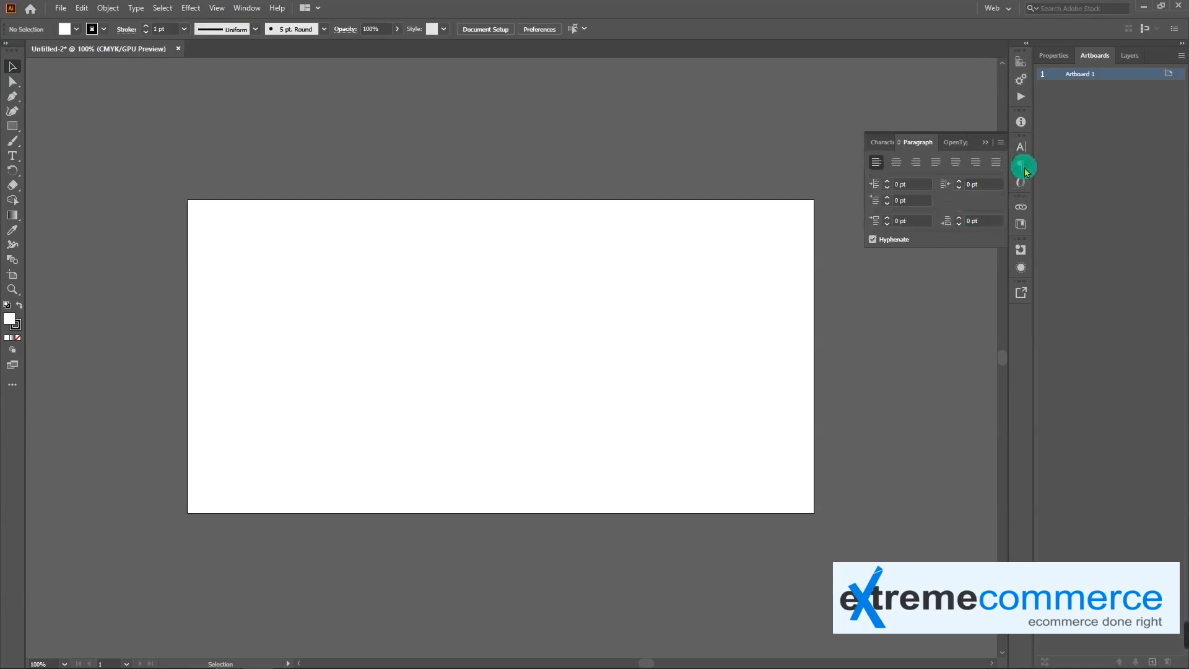
pyautogui.click(1020, 181)
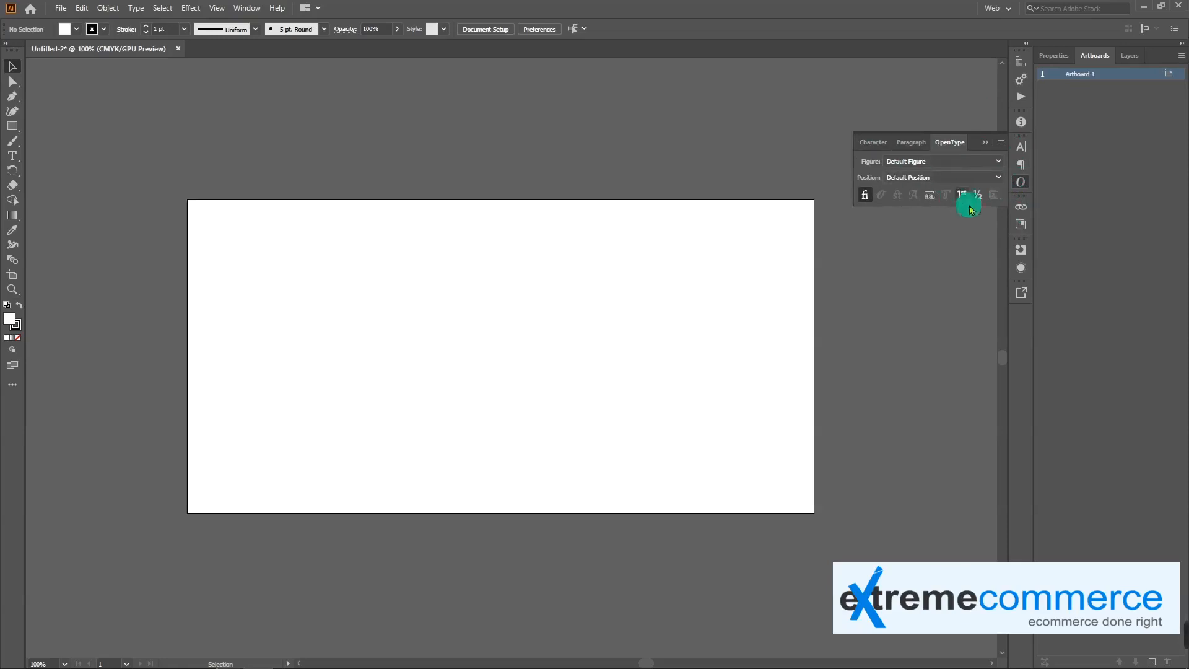
pyautogui.click(1020, 182)
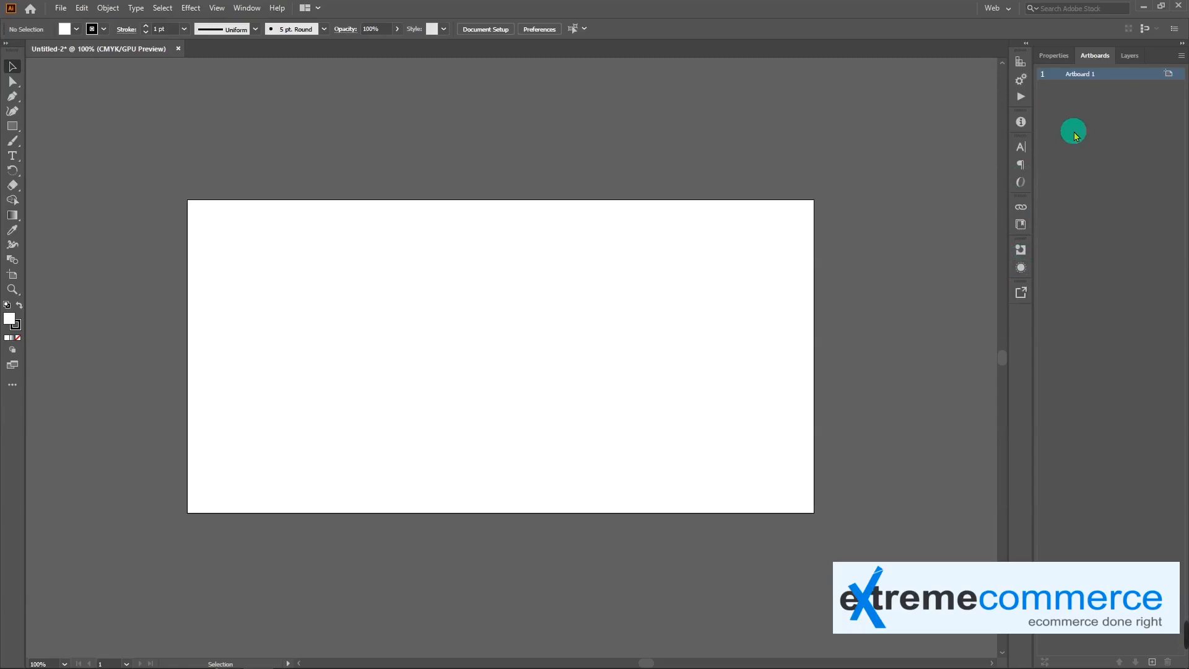
pyautogui.click(1027, 45)
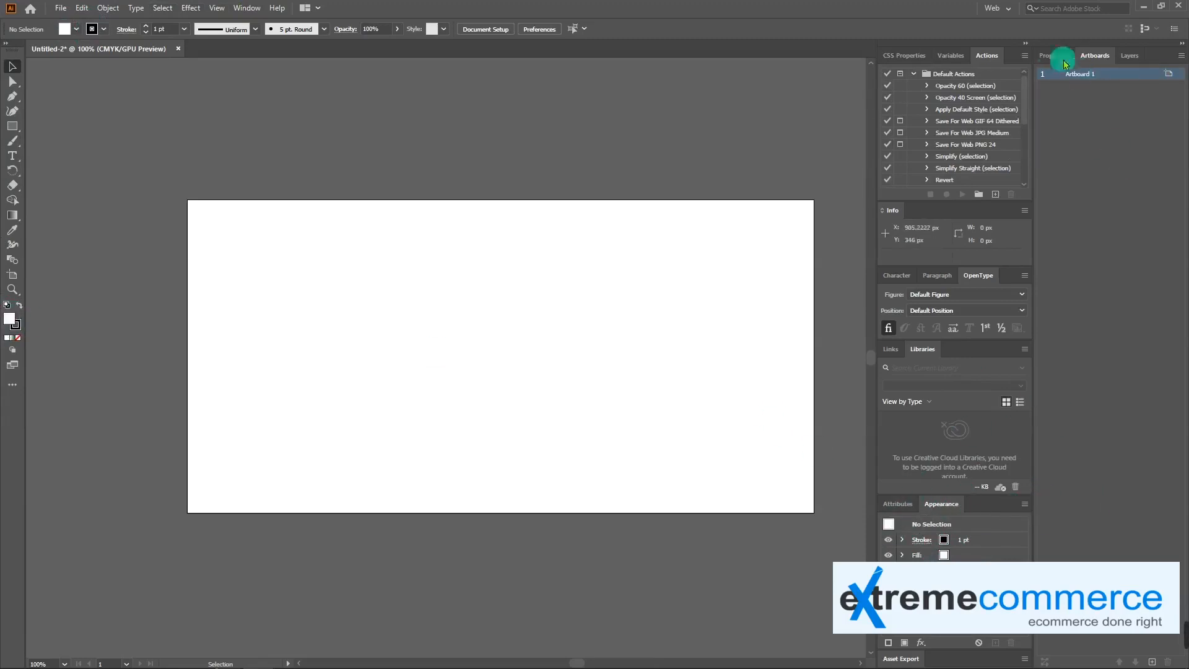
pyautogui.click(1027, 44)
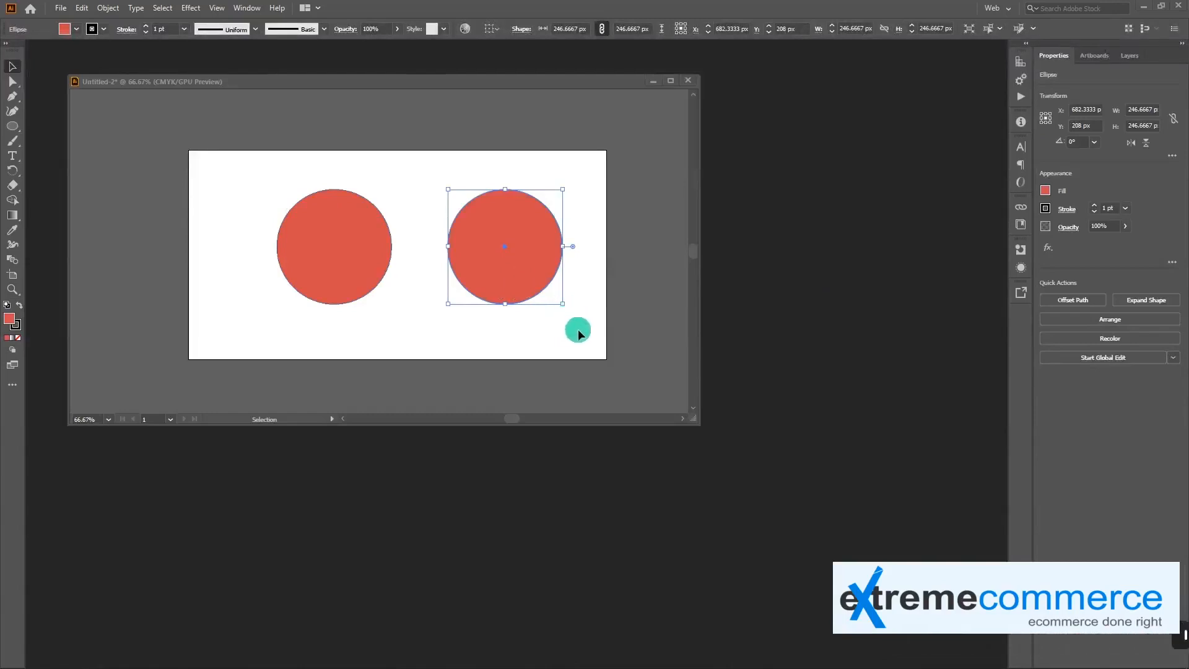
# Move the right circle to about X 658 px, Y 217 px and delete the left circle
pyautogui.moveTo(517, 272); pyautogui.dragTo(506, 277)
pyautogui.click(347, 242)
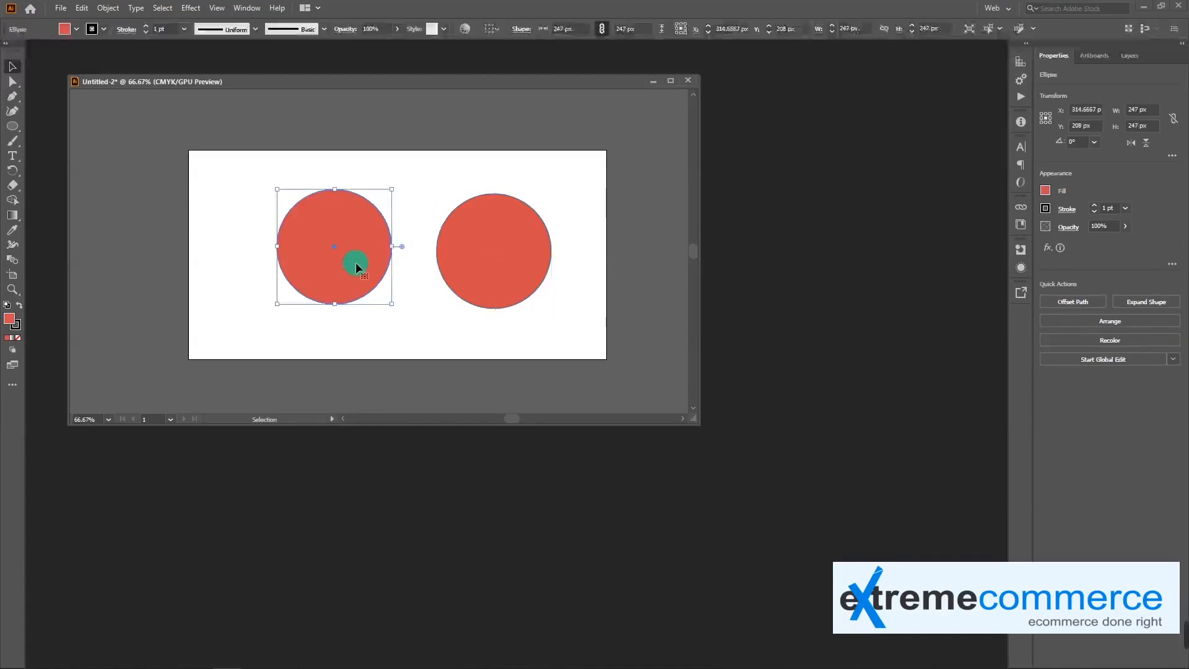
pyautogui.press('Delete')
# Examine the outline of the remaining vector circle at very high magnification, up to 25500%
pyautogui.click(493, 260)
pyautogui.hotkey('ctrl', '=')
pyautogui.hotkey('ctrl', '=')
pyautogui.hotkey('ctrl', '=')
pyautogui.hotkey('ctrl', '=')
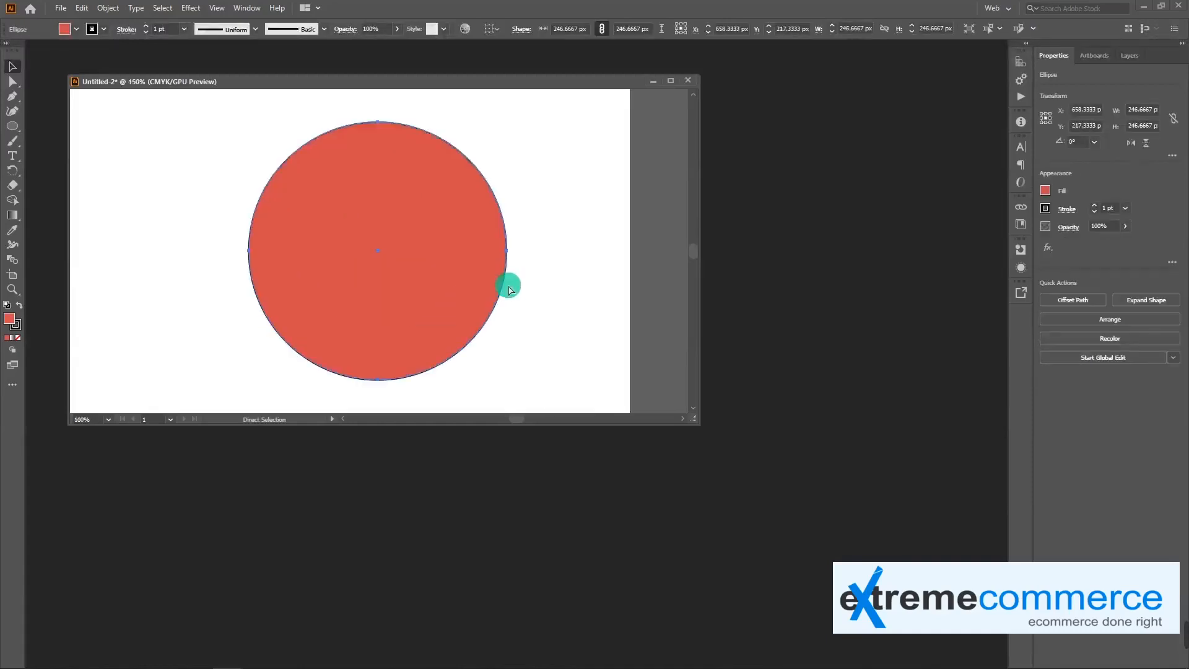
pyautogui.press('space')
pyautogui.moveTo(326, 183); pyautogui.dragTo(492, 314)
pyautogui.hotkey('ctrl', '=')
pyautogui.hotkey('ctrl', '=')
pyautogui.press('space')
pyautogui.moveTo(338, 255); pyautogui.dragTo(551, 381)
pyautogui.hotkey('ctrl', '=')
pyautogui.press('space')
pyautogui.moveTo(305, 226); pyautogui.dragTo(565, 366)
pyautogui.moveTo(429, 326); pyautogui.dragTo(504, 360)
pyautogui.press('space')
pyautogui.moveTo(456, 195); pyautogui.dragTo(372, 363)
pyautogui.moveTo(489, 250); pyautogui.dragTo(462, 294)
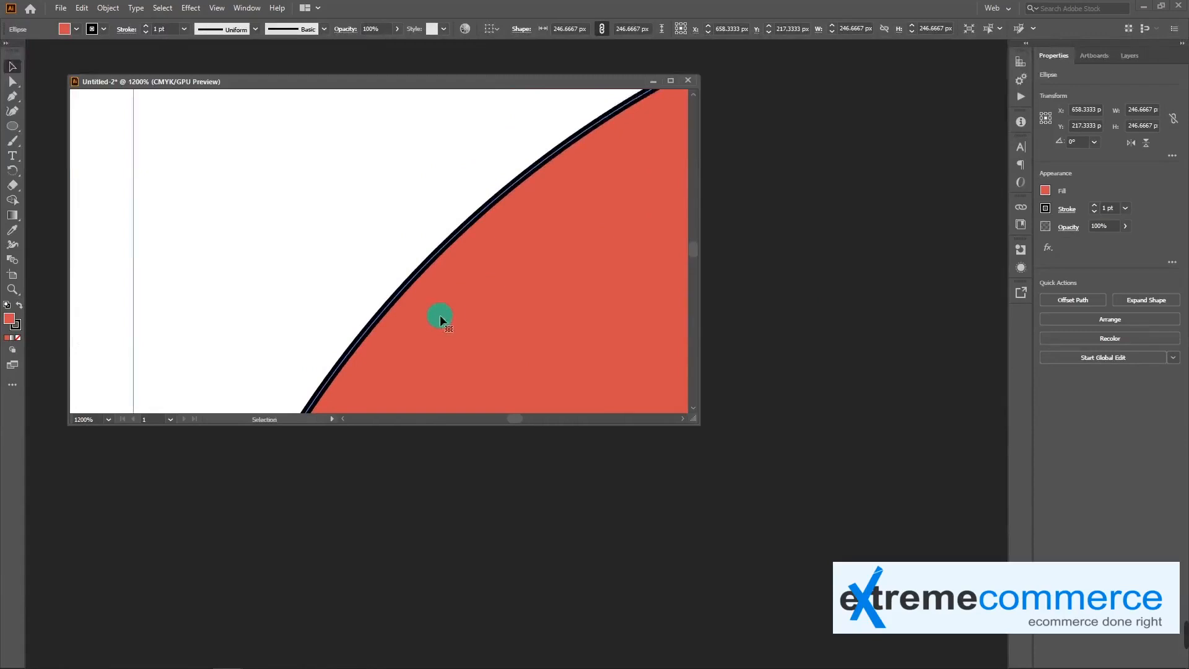
pyautogui.keyDown('alt'); pyautogui.scroll(10, 439, 314); pyautogui.keyUp('alt')
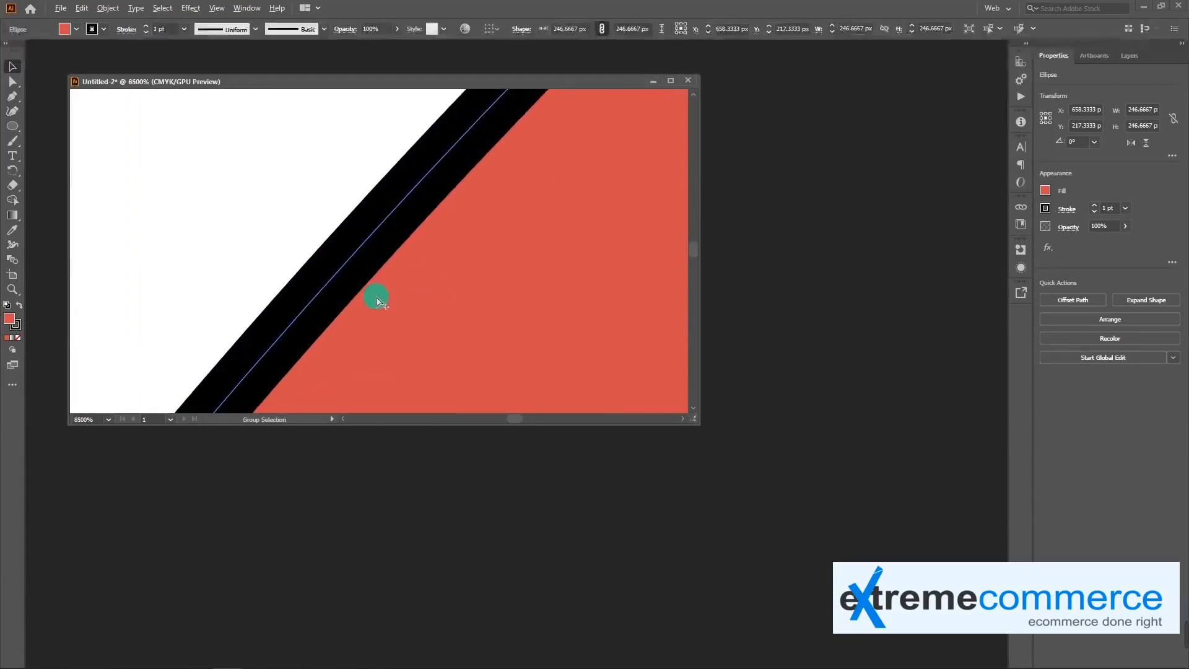
pyautogui.keyDown('alt'); pyautogui.scroll(4, 385, 302); pyautogui.keyUp('alt')
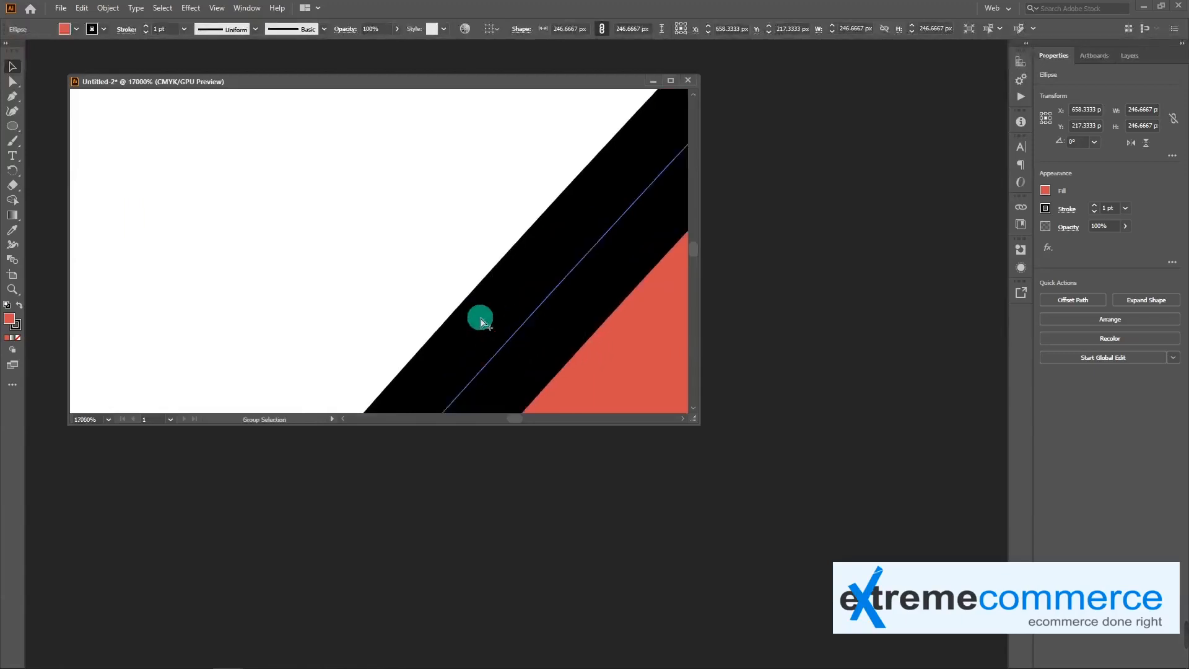
pyautogui.keyDown('alt'); pyautogui.scroll(2, 480, 319); pyautogui.keyUp('alt')
pyautogui.keyDown('alt'); pyautogui.scroll(-15, 595, 369); pyautogui.keyUp('alt')
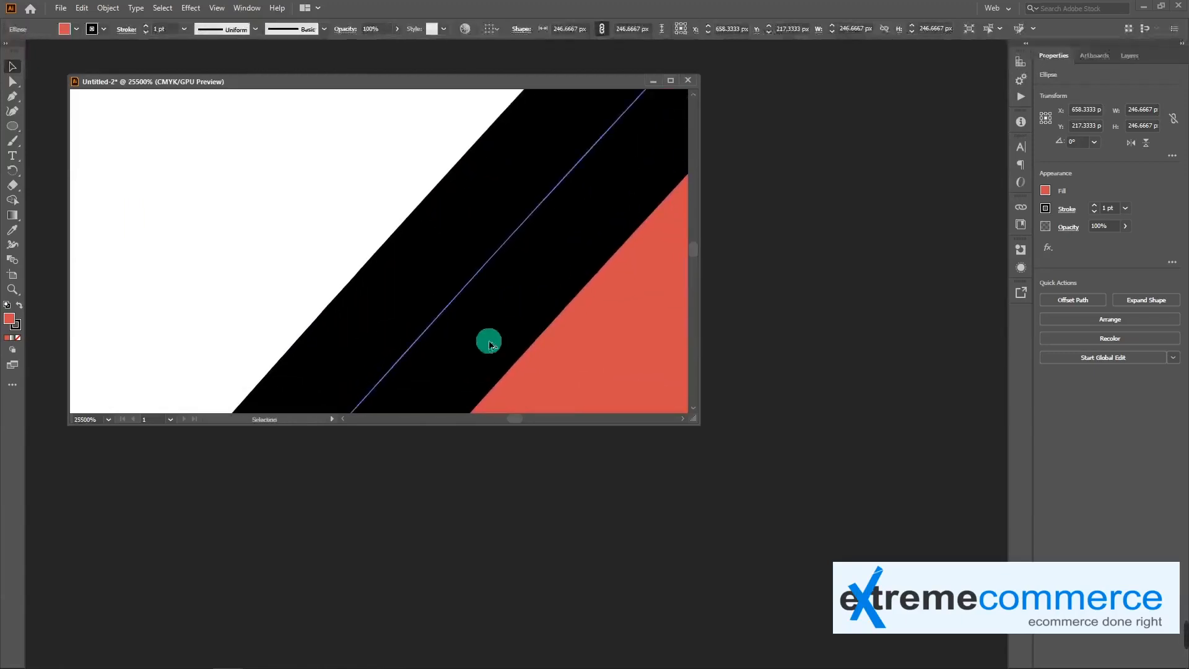
# Duplicate the circle onto the left half of the artboard, at about X 280 px, Y 217 px
pyautogui.moveTo(504, 356); pyautogui.dragTo(509, 242)
pyautogui.click(527, 299)
pyautogui.click(535, 250)
pyautogui.click(413, 245)
pyautogui.click(507, 241)
pyautogui.click(419, 244)
pyautogui.click(524, 252)
pyautogui.keyDown('alt'); pyautogui.moveTo(502, 260); pyautogui.dragTo(398, 208); pyautogui.keyUp('alt')
# Apply the Rasterize effect to the left circle and deselect it
pyautogui.click(190, 8)
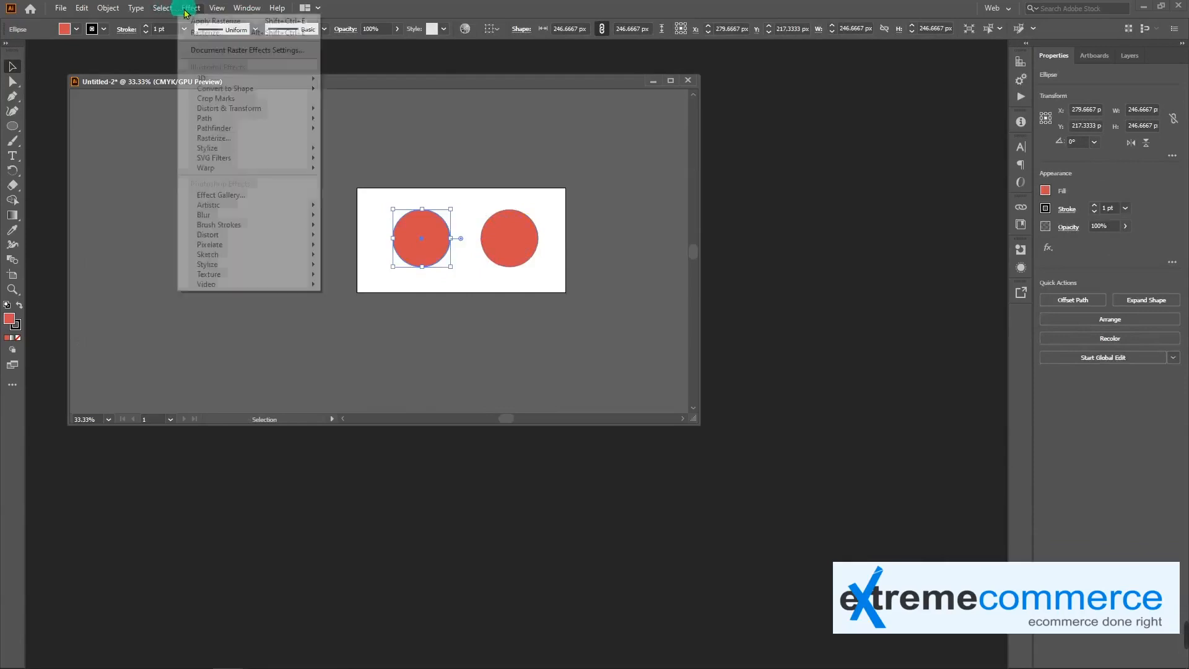
pyautogui.click(208, 33)
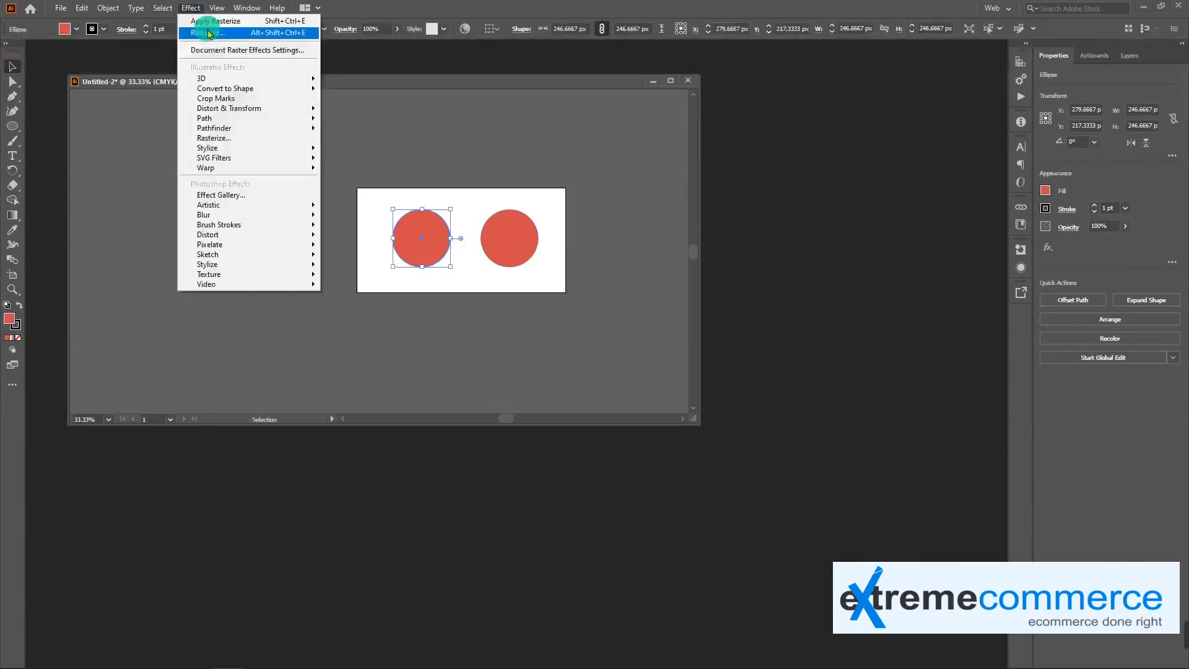
pyautogui.click(636, 426)
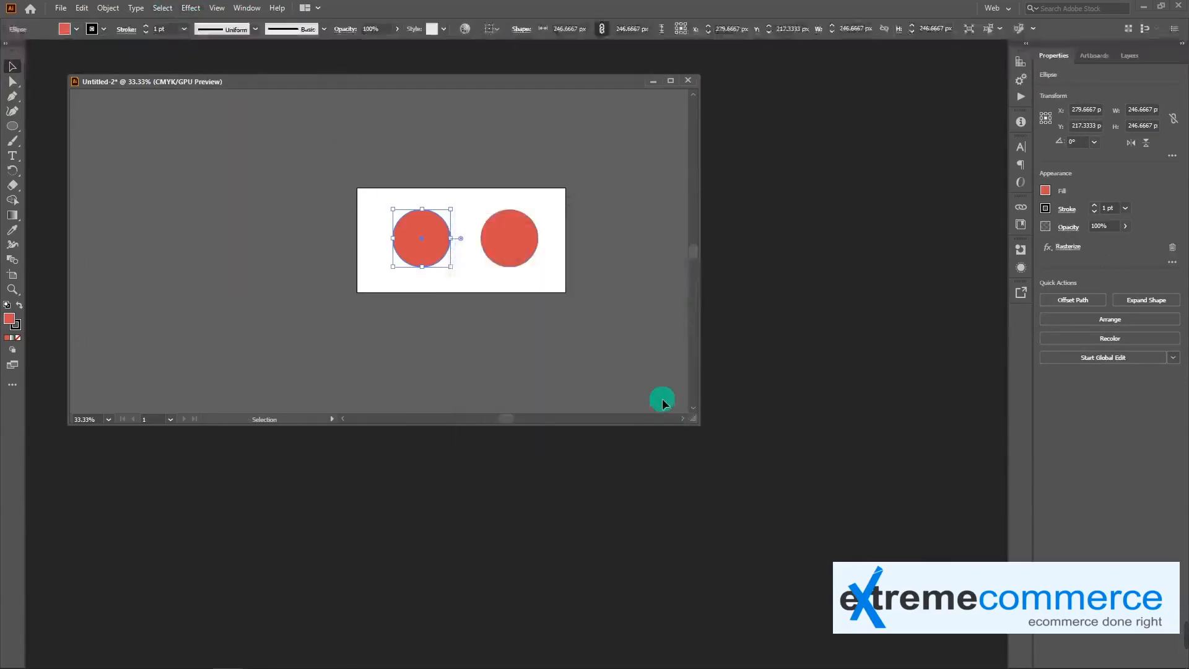
pyautogui.click(478, 315)
# Examine the rasterized left circle's edge at magnifications up to 800%
pyautogui.hotkey('ctrl', '=')
pyautogui.hotkey('ctrl', '=')
pyautogui.hotkey('ctrl', '=')
pyautogui.hotkey('ctrl', '=')
pyautogui.hotkey('ctrl', '=')
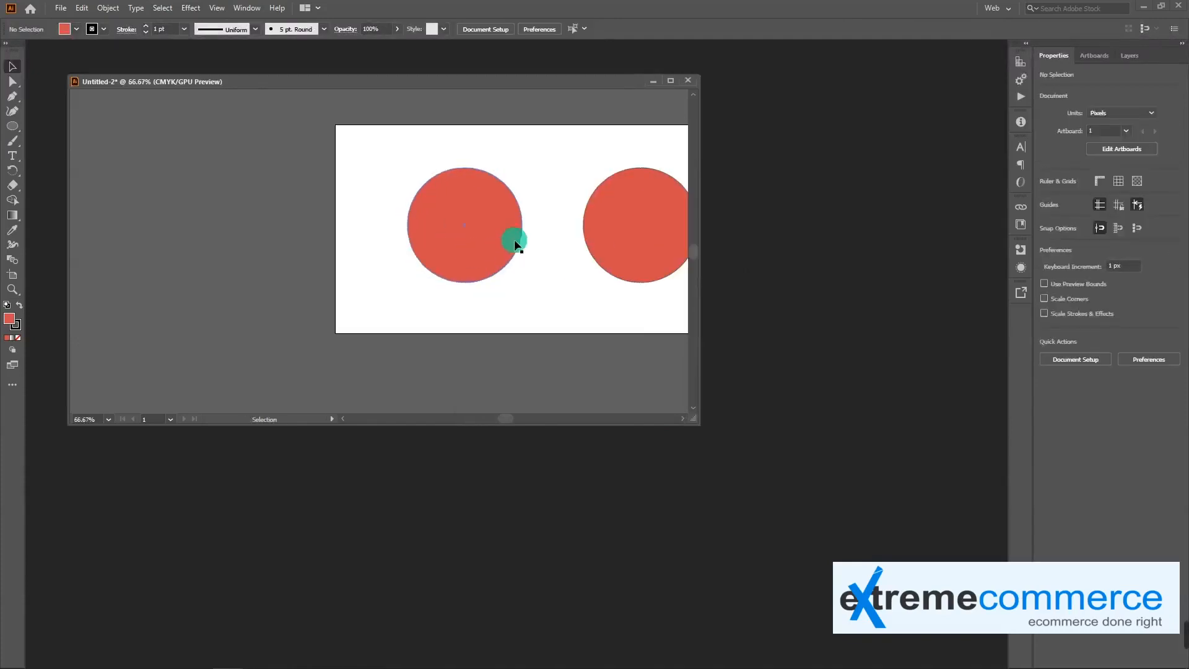
pyautogui.moveTo(544, 275); pyautogui.dragTo(475, 255)
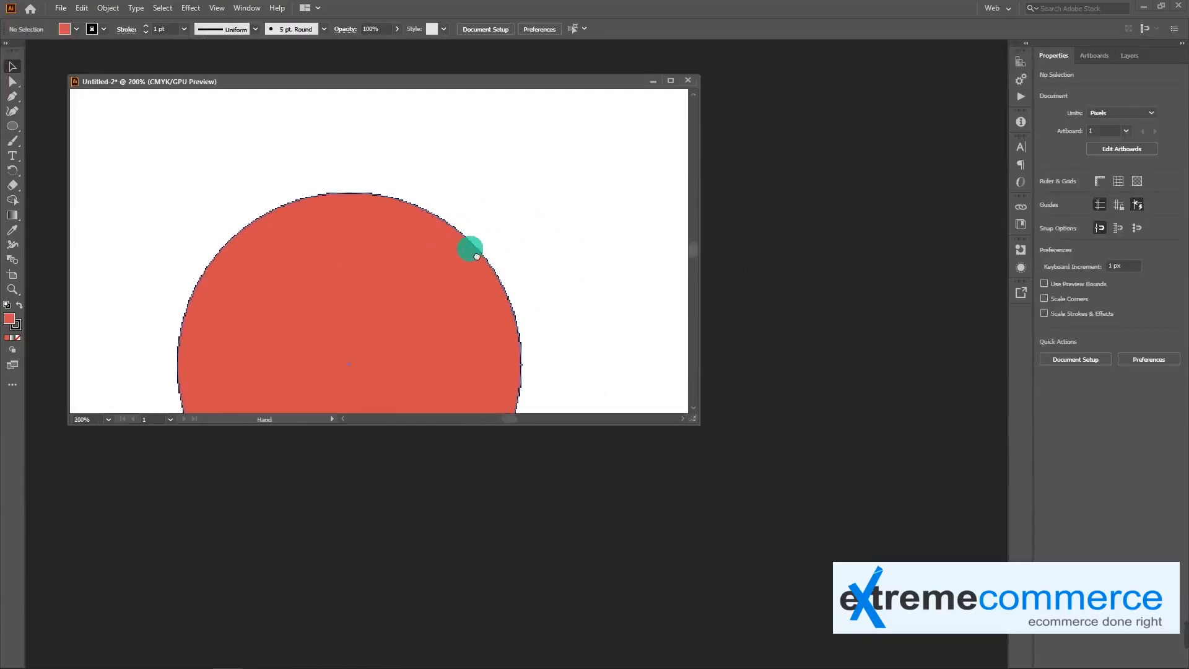
pyautogui.hotkey('ctrl', '=')
pyautogui.hotkey('ctrl', '=')
pyautogui.hotkey('ctrl', '=')
pyautogui.hotkey('ctrl', '=')
pyautogui.hotkey('ctrl', '=')
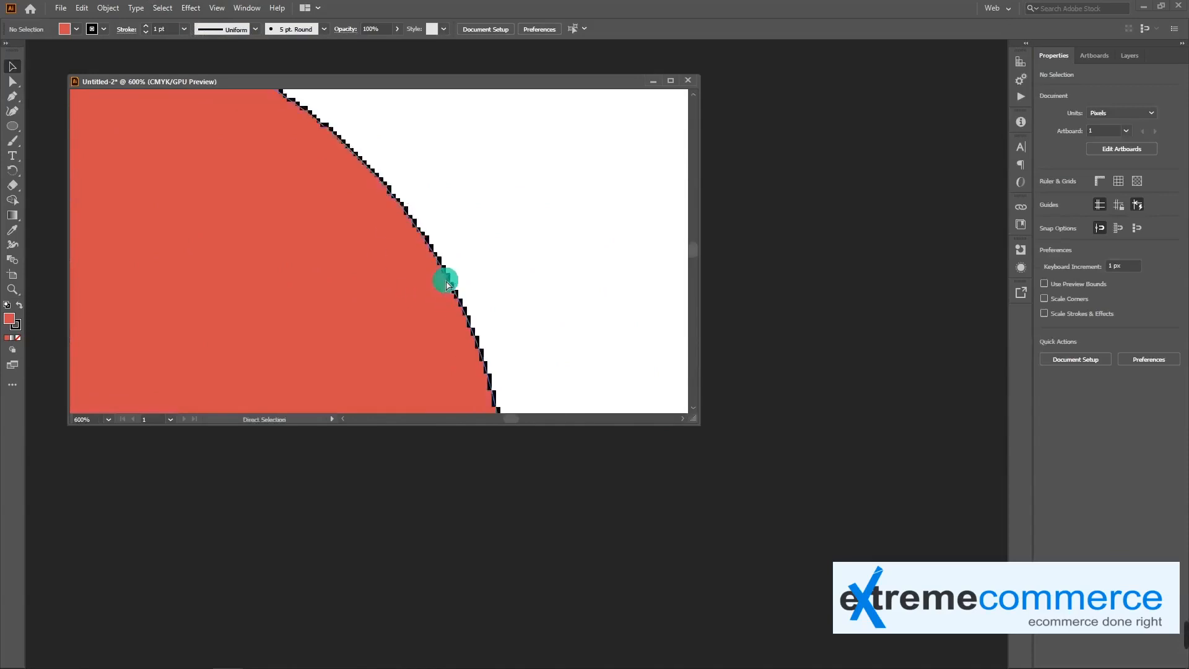
pyautogui.moveTo(500, 247); pyautogui.dragTo(432, 250)
pyautogui.hotkey('ctrl', '-')
pyautogui.moveTo(435, 316); pyautogui.dragTo(418, 262)
pyautogui.moveTo(431, 309); pyautogui.dragTo(403, 191)
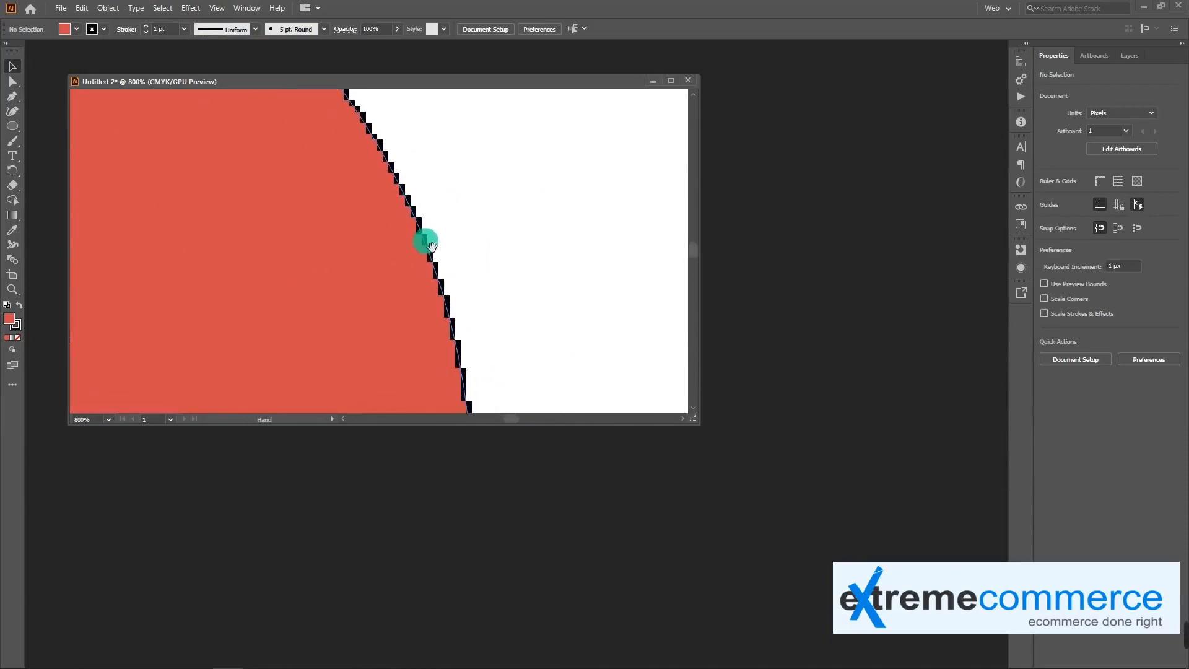
pyautogui.moveTo(454, 341); pyautogui.dragTo(449, 175)
pyautogui.moveTo(411, 371); pyautogui.dragTo(416, 285)
pyautogui.hotkey('ctrl', '-')
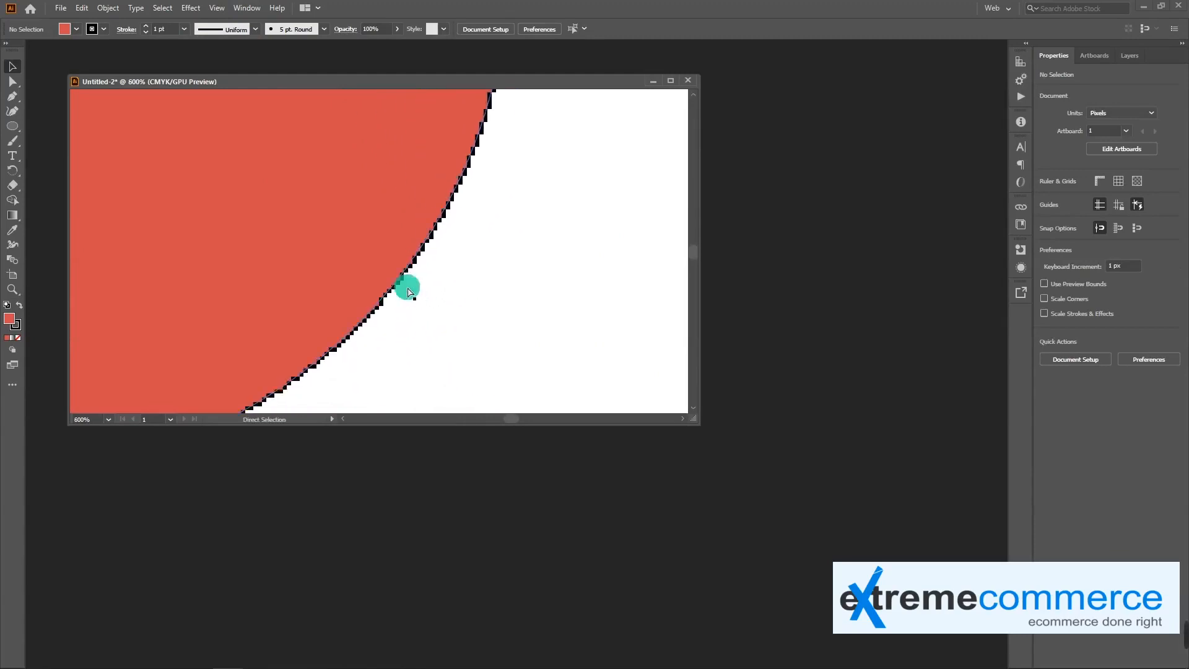
pyautogui.hotkey('ctrl', '-')
pyautogui.hotkey('ctrl', '-')
pyautogui.moveTo(325, 197); pyautogui.dragTo(340, 353)
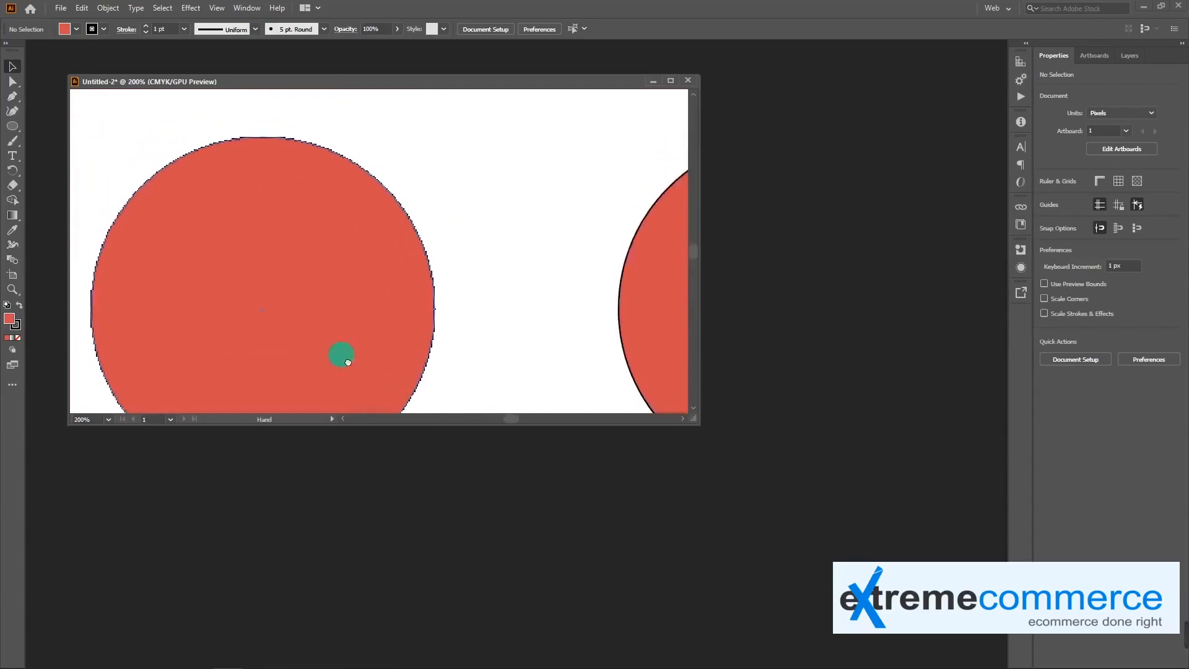
# Compare the right vector circle's edge with the rasterized circle's edge, and return to viewing the whole artboard
pyautogui.moveTo(366, 281); pyautogui.dragTo(307, 285)
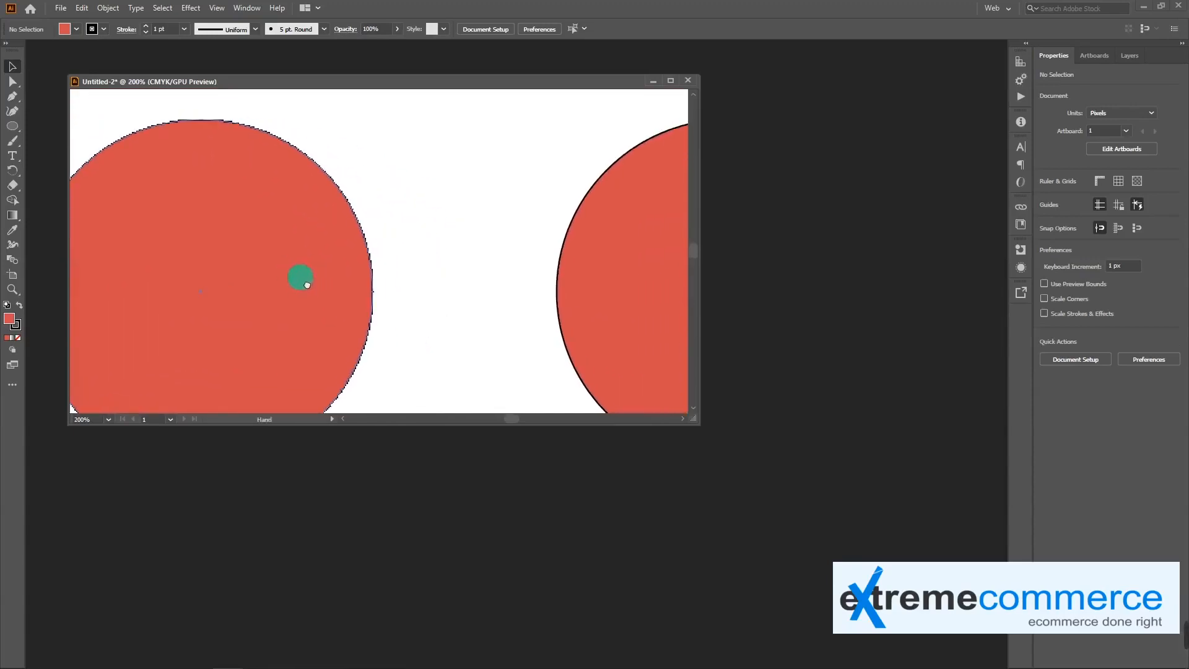
pyautogui.hscroll(3, 541, 284)
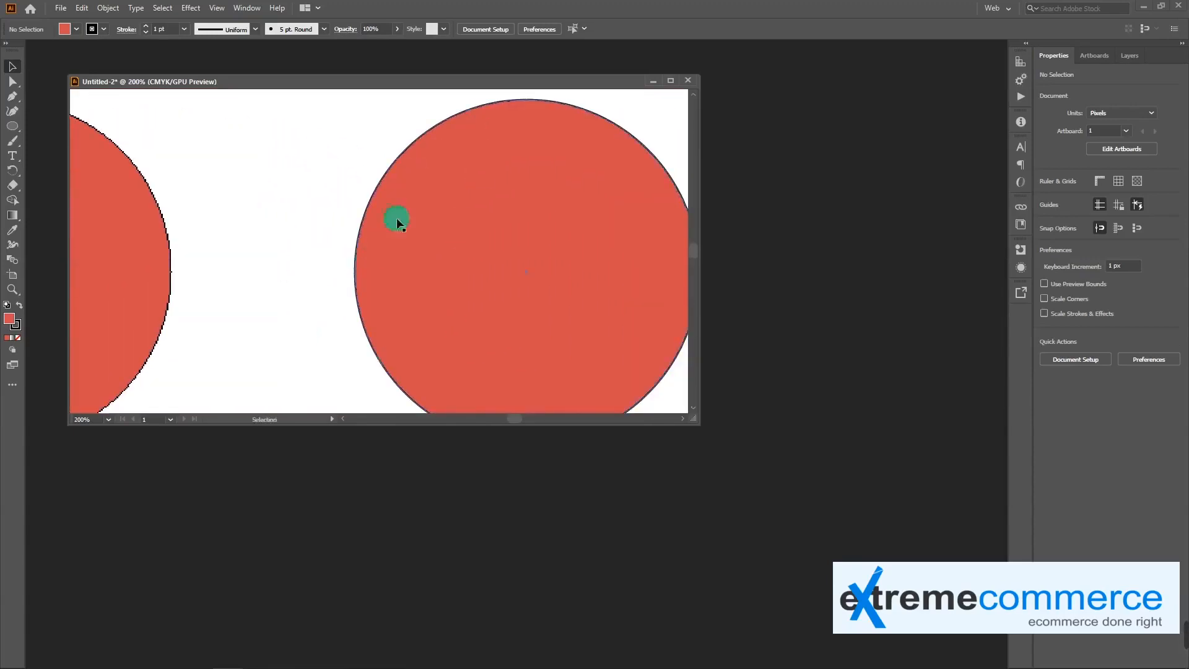
pyautogui.hotkey('ctrl', '+')
pyautogui.moveTo(365, 255); pyautogui.dragTo(334, 234)
pyautogui.moveTo(320, 313); pyautogui.dragTo(334, 322)
pyautogui.hotkey('ctrl', '-')
pyautogui.hotkey('ctrl', '-')
pyautogui.hotkey('ctrl', '-')
pyautogui.hotkey('ctrl', '-')
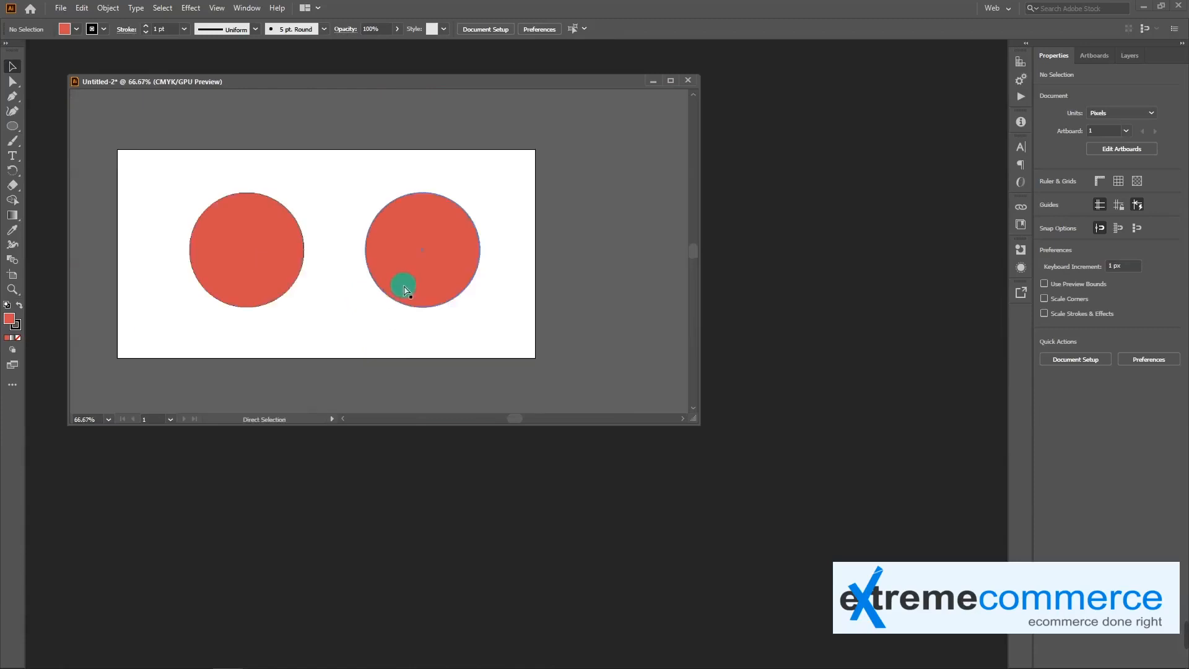
pyautogui.moveTo(371, 368); pyautogui.dragTo(417, 348)
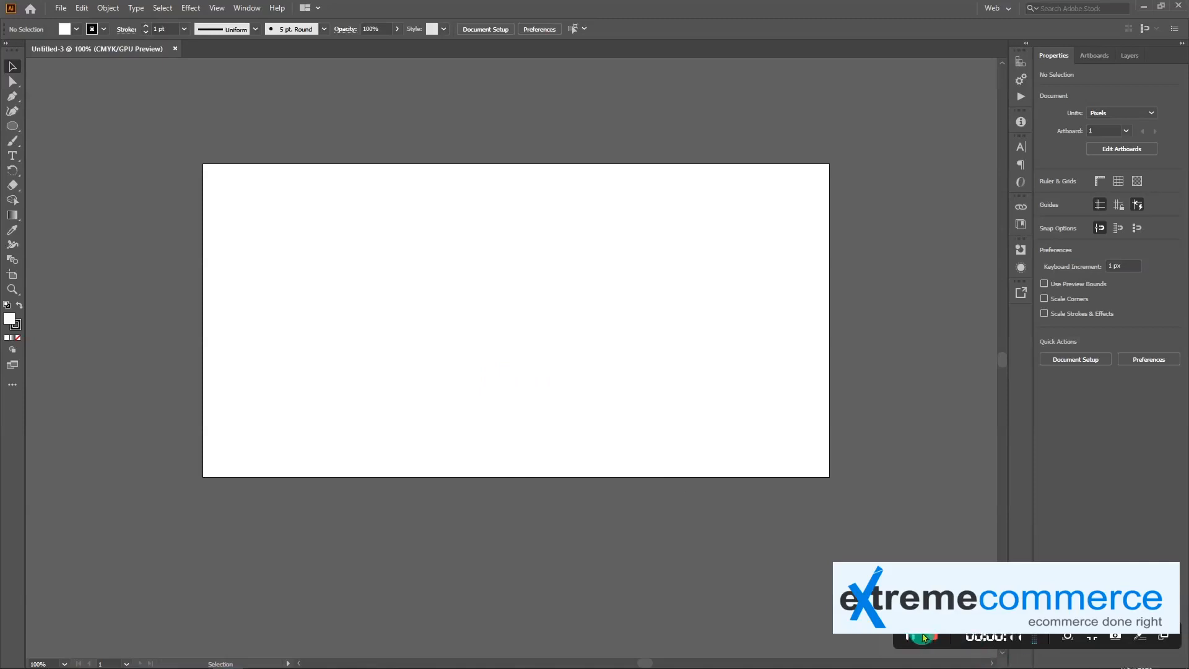
# Pan the view horizontally and vertically around the blank artboard in Untitled-3
pyautogui.moveTo(563, 416)
pyautogui.mouseDown()
pyautogui.moveTo(598, 433)
pyautogui.moveTo(540, 418)
pyautogui.mouseUp()
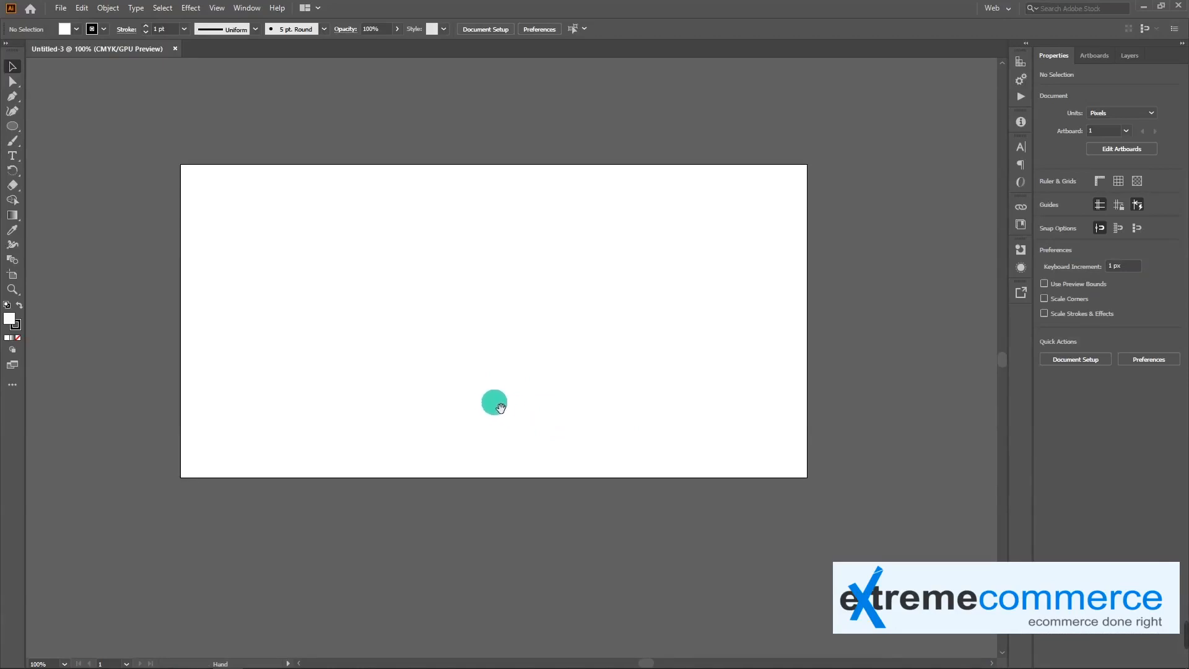
pyautogui.moveTo(497, 406); pyautogui.dragTo(564, 385)
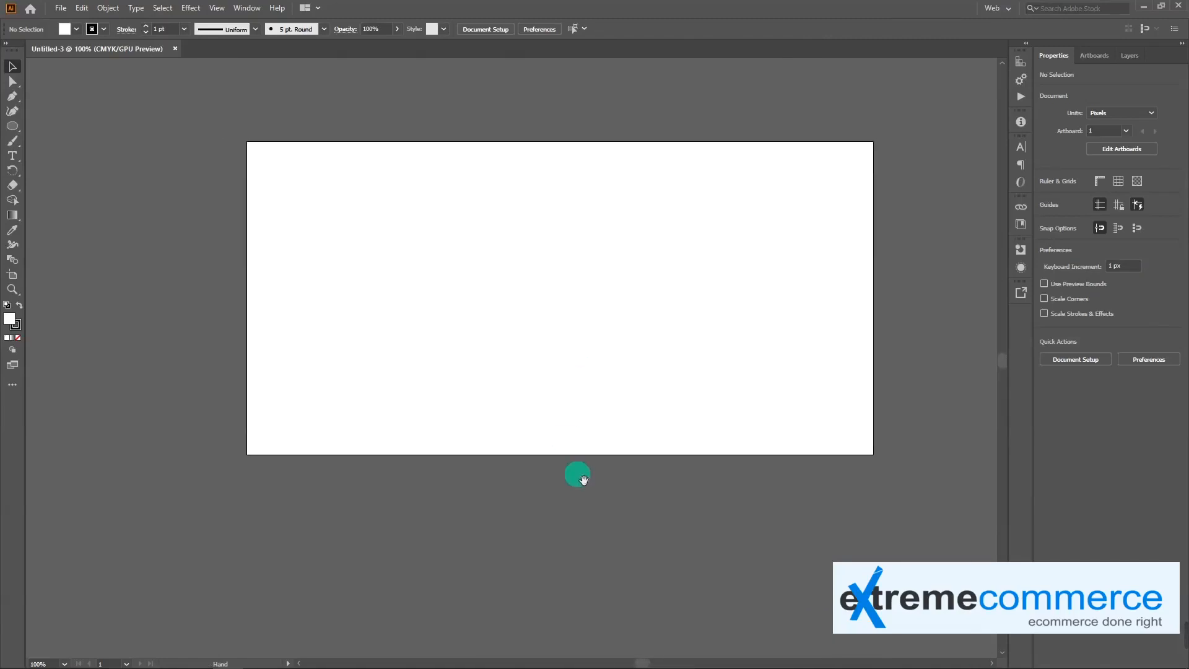
pyautogui.moveTo(644, 667); pyautogui.dragTo(650, 665)
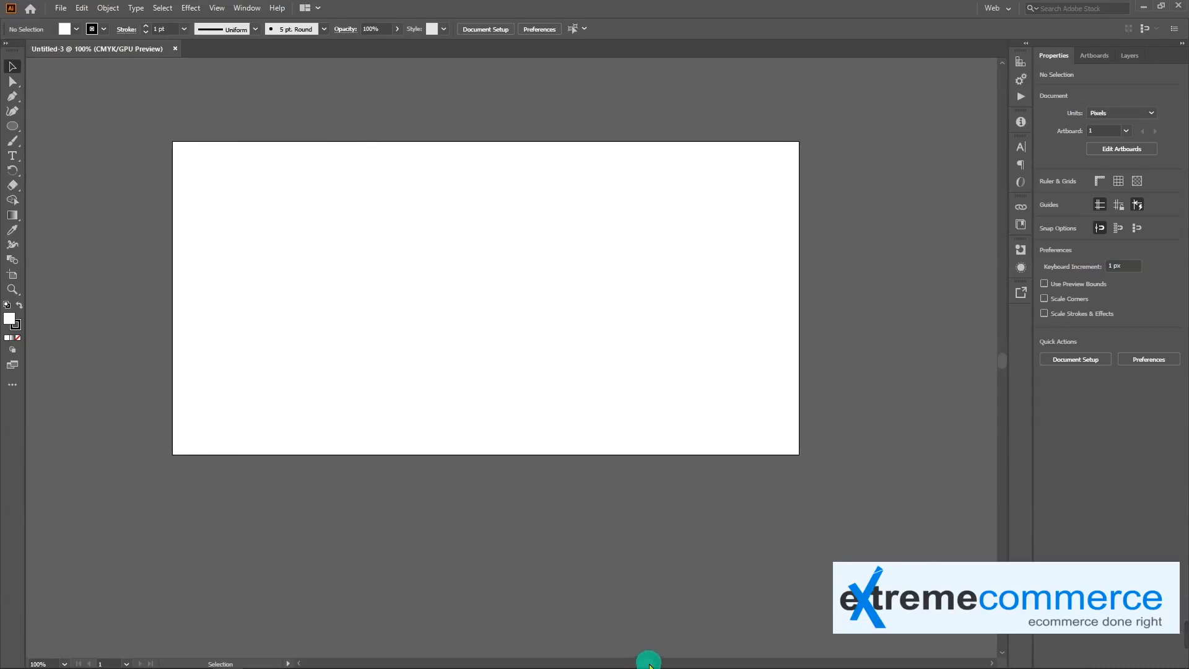
pyautogui.moveTo(1003, 366); pyautogui.dragTo(1000, 364)
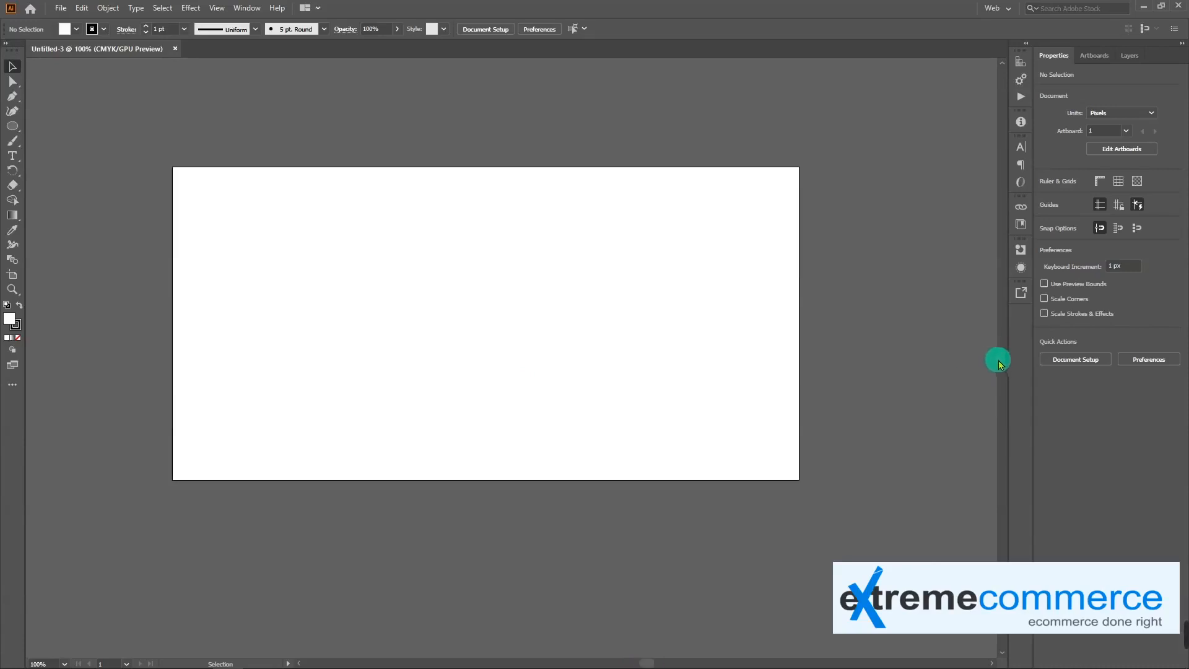
pyautogui.press('space')
pyautogui.moveTo(472, 310); pyautogui.dragTo(528, 356)
pyautogui.press('space')
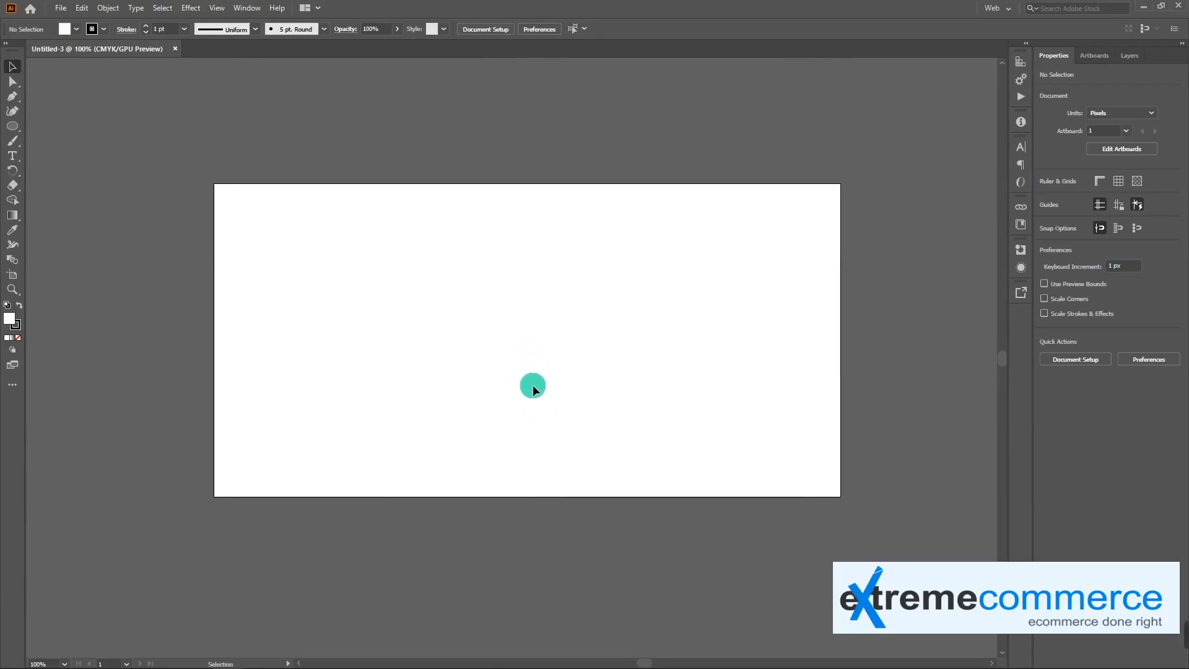
# Zoom in and out repeatedly on the blank artboard, ending at 66.67% with it centered in the view
pyautogui.scroll(2, 215, 253)
pyautogui.scroll(-2, 215, 253)
pyautogui.scroll(1, 223, 264)
pyautogui.scroll(-2, 224, 264)
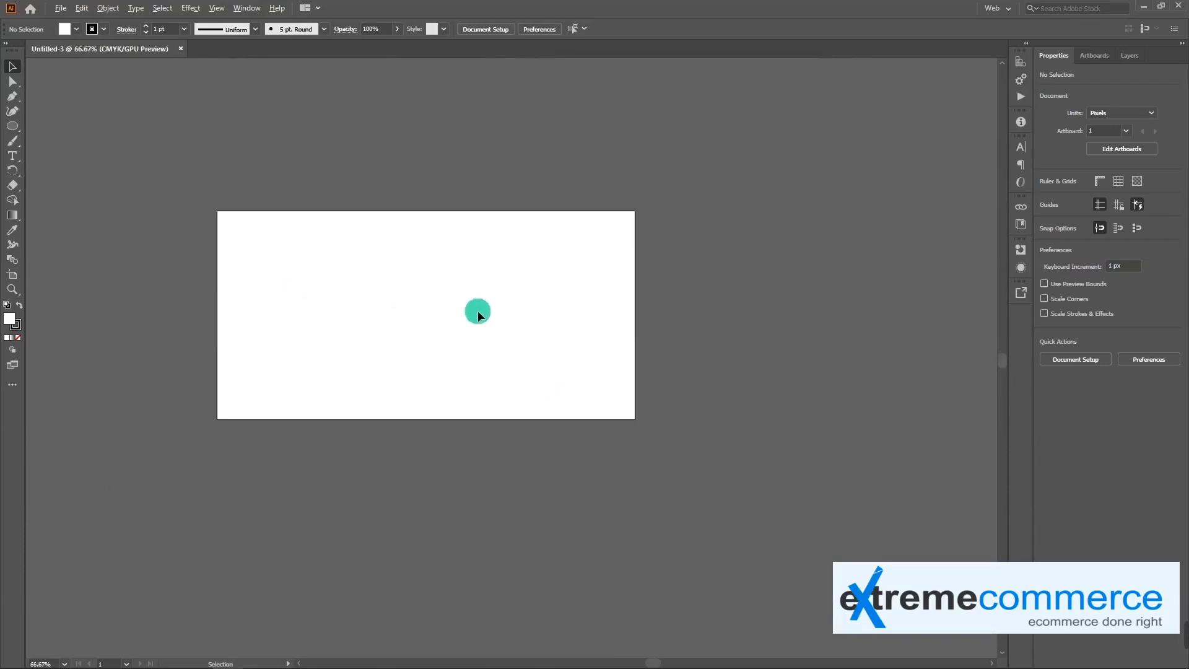
pyautogui.scroll(2, 636, 295)
pyautogui.scroll(-2, 636, 295)
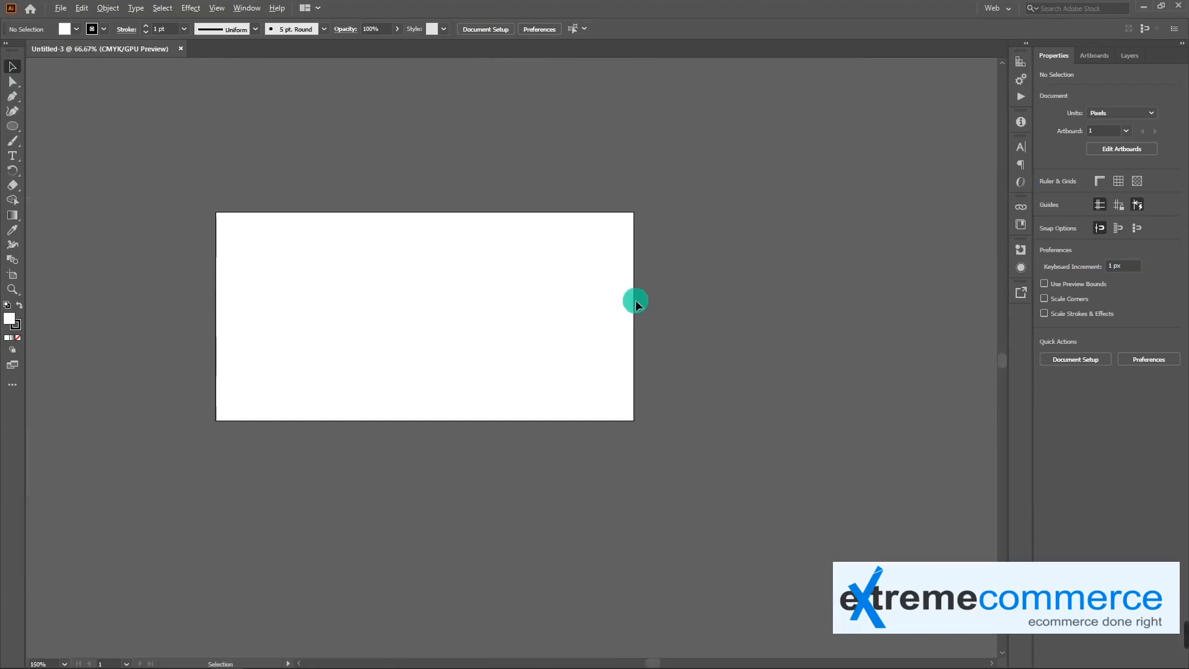
pyautogui.scroll(2, 621, 308)
pyautogui.scroll(-2, 621, 308)
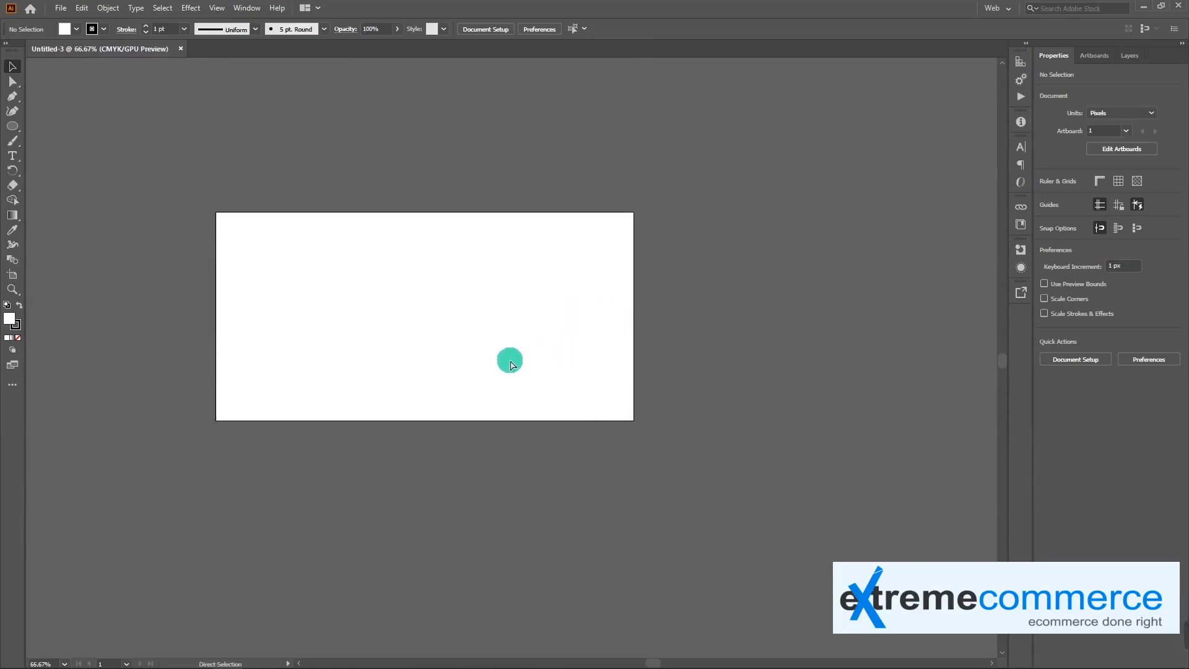
pyautogui.scroll(-1, 509, 365)
pyautogui.scroll(2, 510, 364)
pyautogui.scroll(-2, 510, 365)
pyautogui.scroll(1, 510, 365)
pyautogui.scroll(2, 509, 365)
pyautogui.scroll(-2, 508, 360)
pyautogui.press('space')
pyautogui.moveTo(381, 349); pyautogui.dragTo(477, 351)
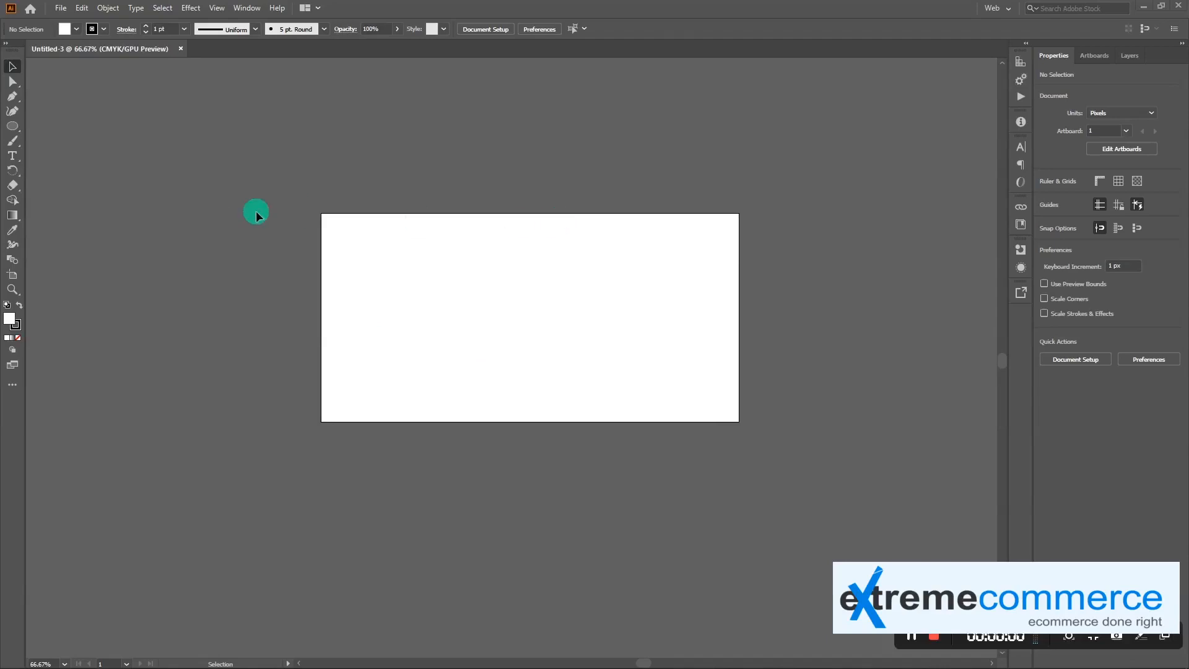
# Draw a closed, straight-sided shape with nine anchor points, about 575 by 283 px, on the artboard using the Pen tool
pyautogui.click(15, 101)
pyautogui.moveTo(15, 101); pyautogui.dragTo(66, 117)
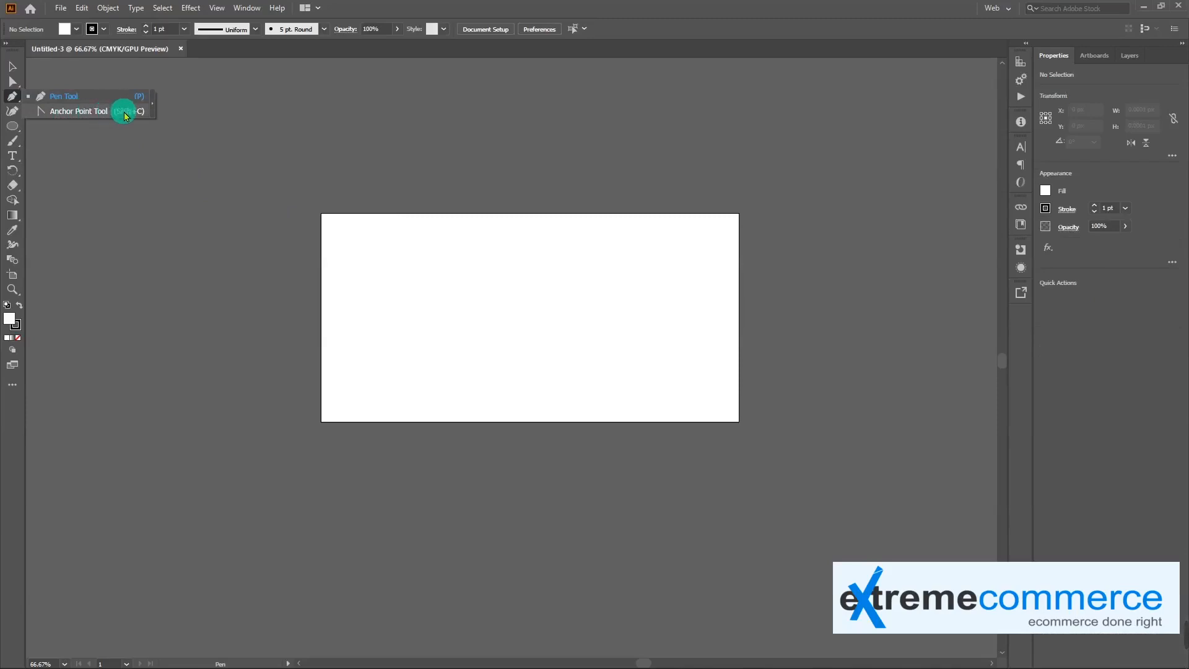
pyautogui.moveTo(128, 115); pyautogui.dragTo(68, 102)
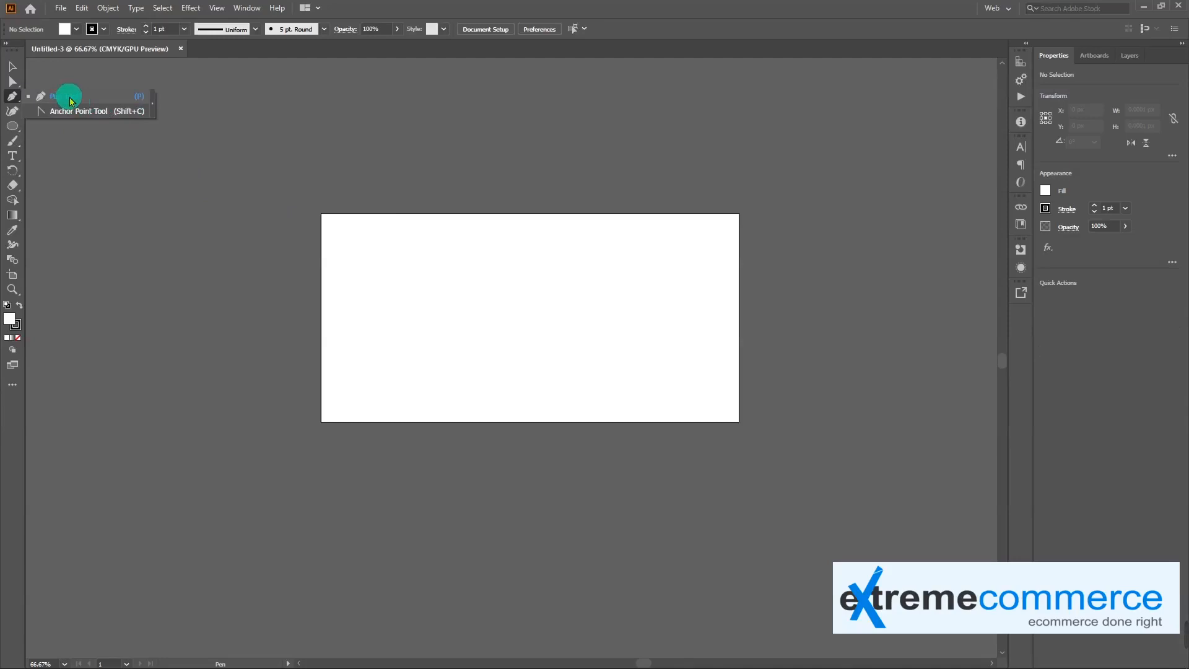
pyautogui.moveTo(72, 101)
pyautogui.mouseDown()
pyautogui.moveTo(41, 97)
pyautogui.moveTo(93, 97)
pyautogui.mouseUp()
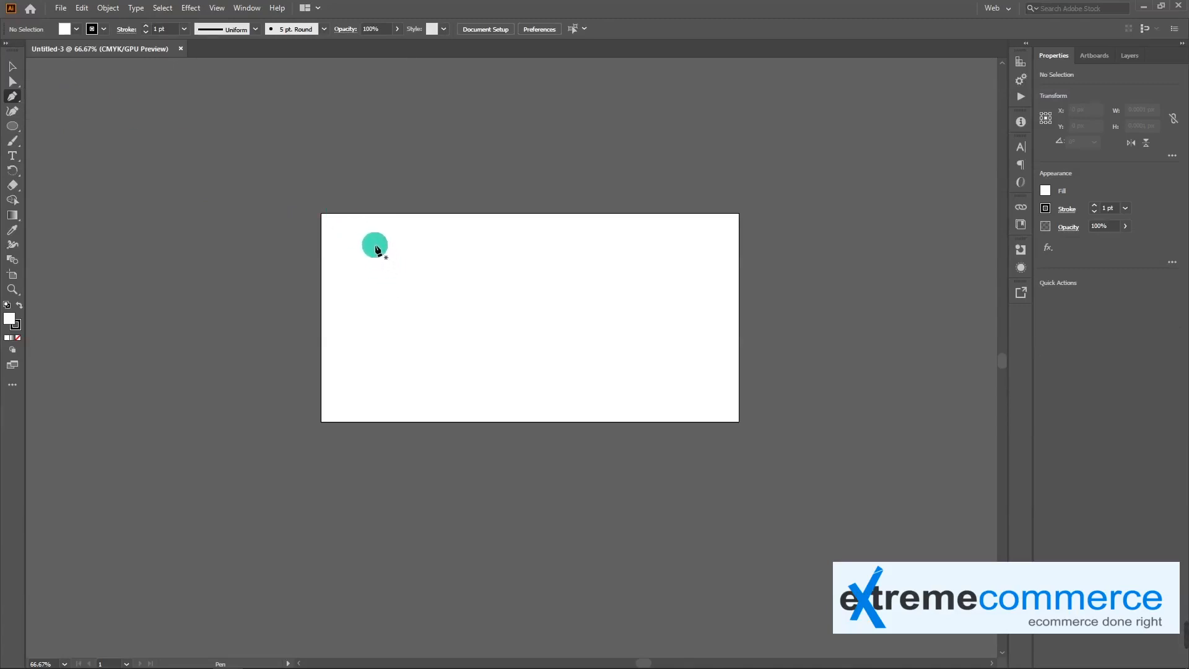
pyautogui.moveTo(375, 245); pyautogui.dragTo(595, 250)
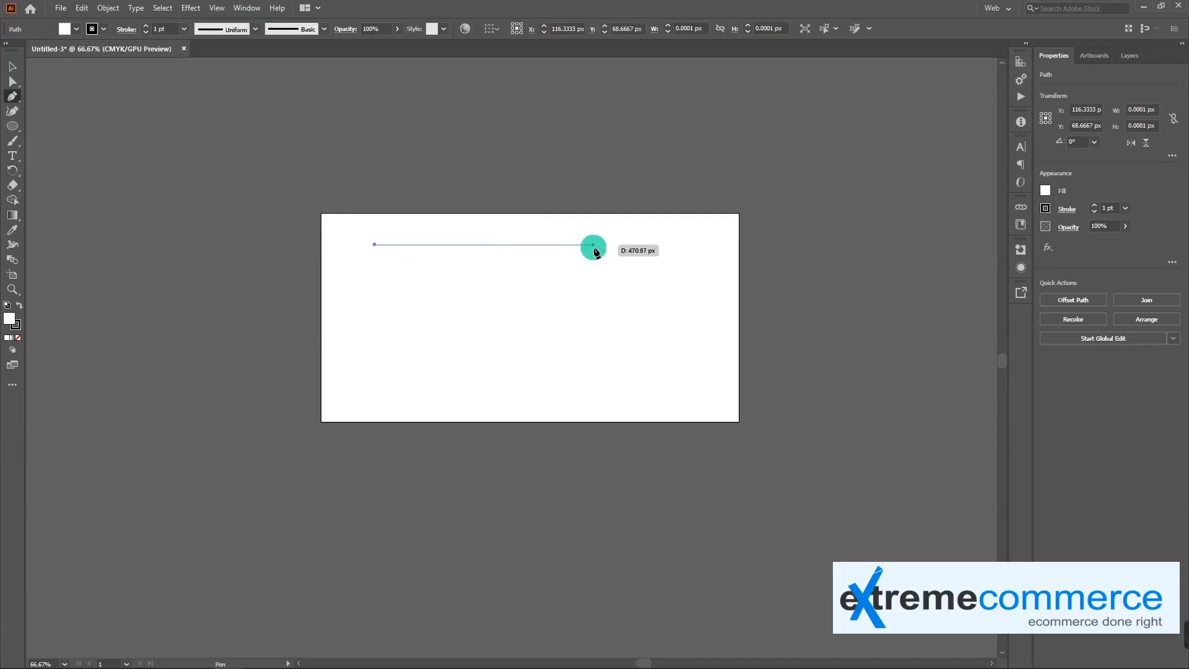
pyautogui.moveTo(594, 247)
pyautogui.mouseDown()
pyautogui.moveTo(593, 284)
pyautogui.moveTo(592, 254)
pyautogui.mouseUp()
pyautogui.click(637, 274)
pyautogui.click(641, 357)
pyautogui.click(577, 375)
pyautogui.click(429, 375)
pyautogui.click(427, 317)
pyautogui.click(572, 309)
pyautogui.click(559, 280)
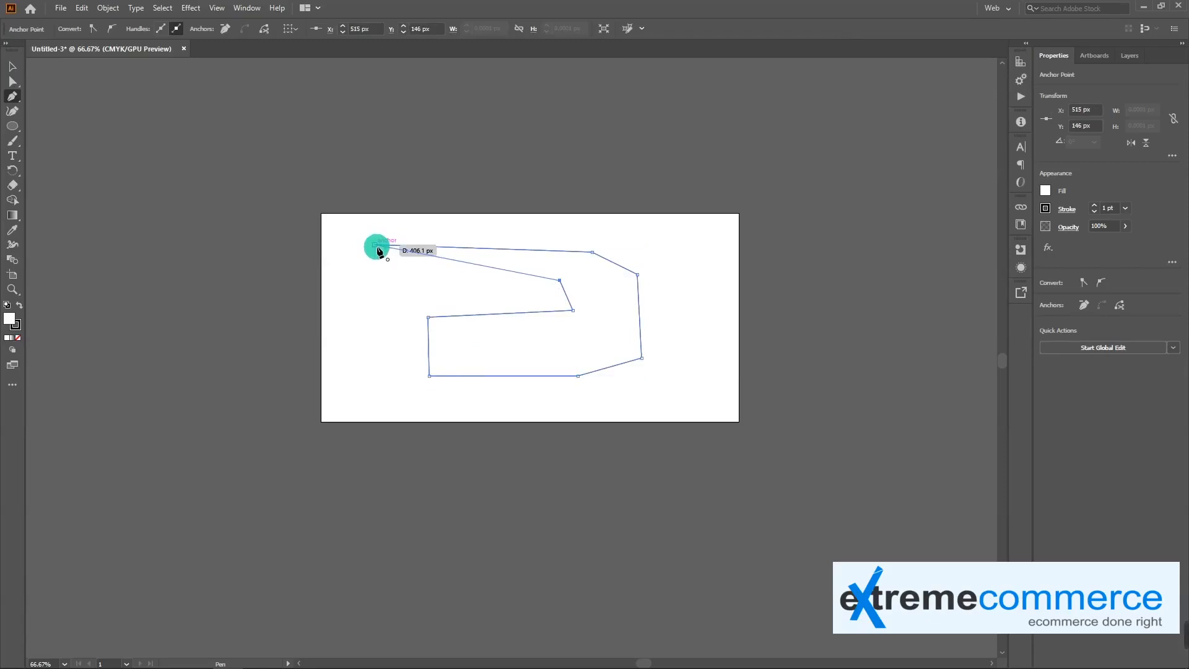
pyautogui.click(378, 248)
# Move the closed shape up and toward the artboard's left edge, to about X 280 px, Y 181 px
pyautogui.press('v')
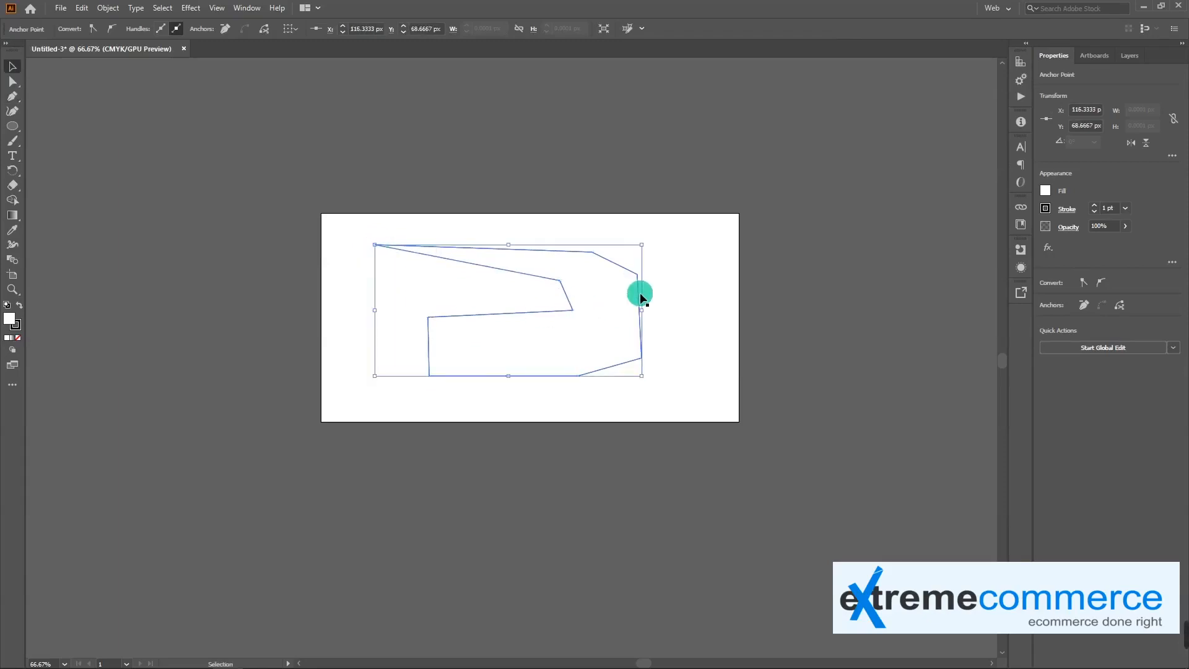
pyautogui.moveTo(573, 309); pyautogui.dragTo(516, 296)
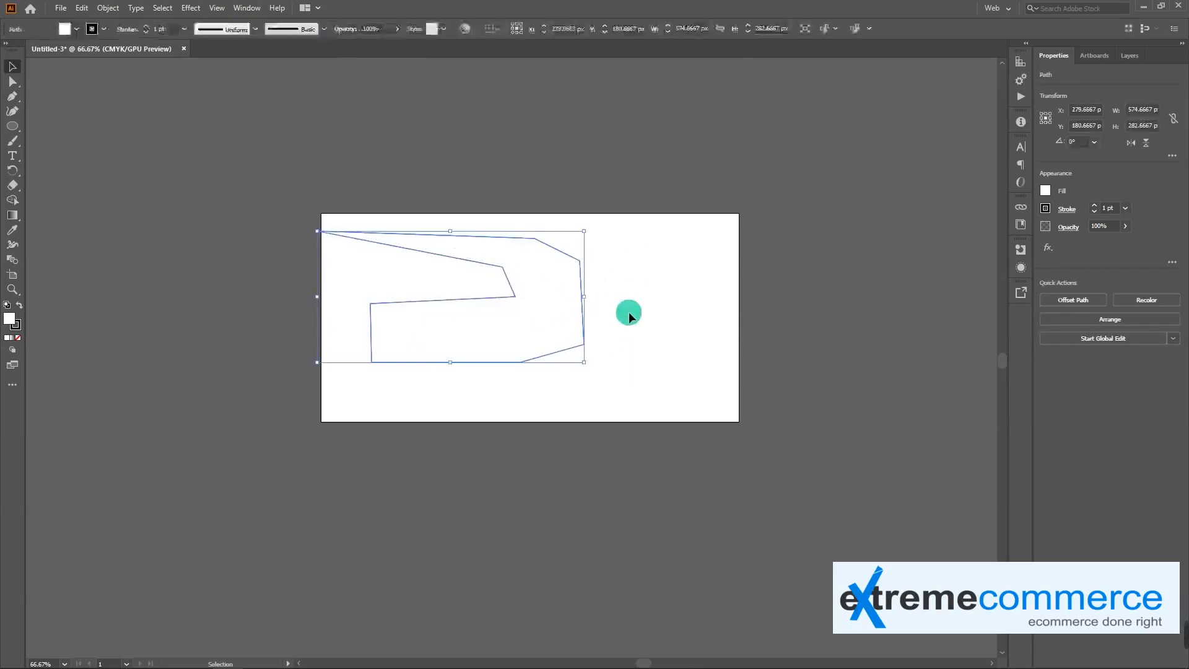
# Fill the closed shape with a light red, about C 19%, M 73%, Y 56%, K 3%, and swap its fill and stroke colors
pyautogui.doubleClick(9, 319)
pyautogui.click(570, 286)
pyautogui.click(722, 262)
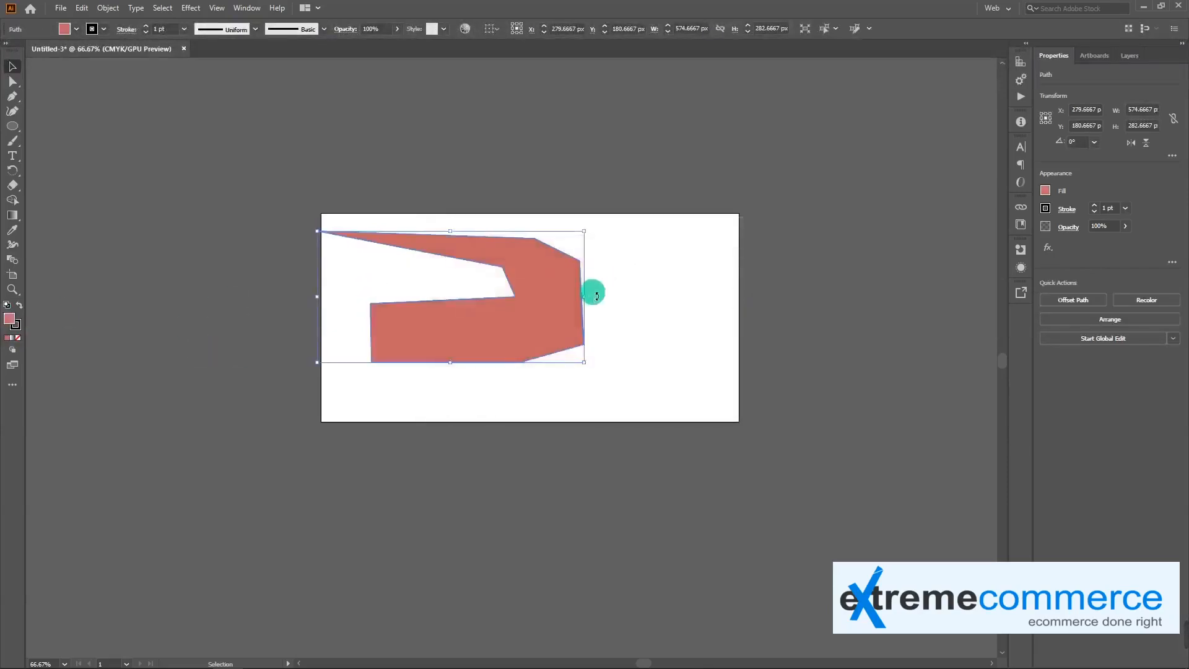
pyautogui.click(20, 304)
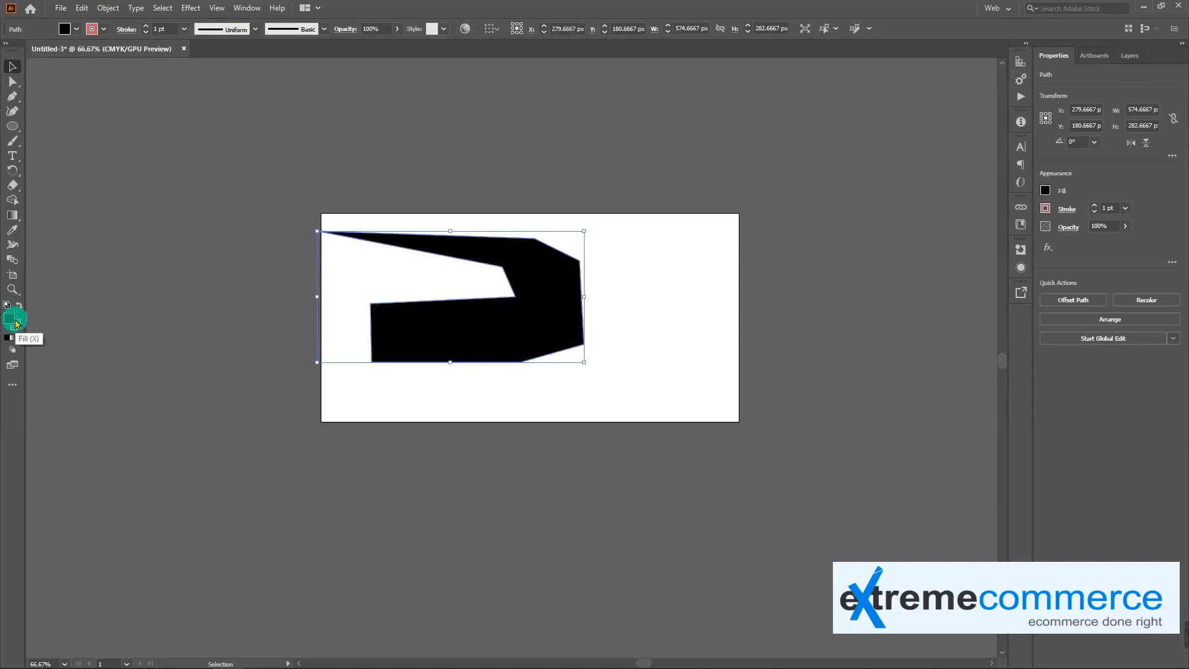
# Set both the stroke and the fill of the closed shape to None
pyautogui.click(19, 326)
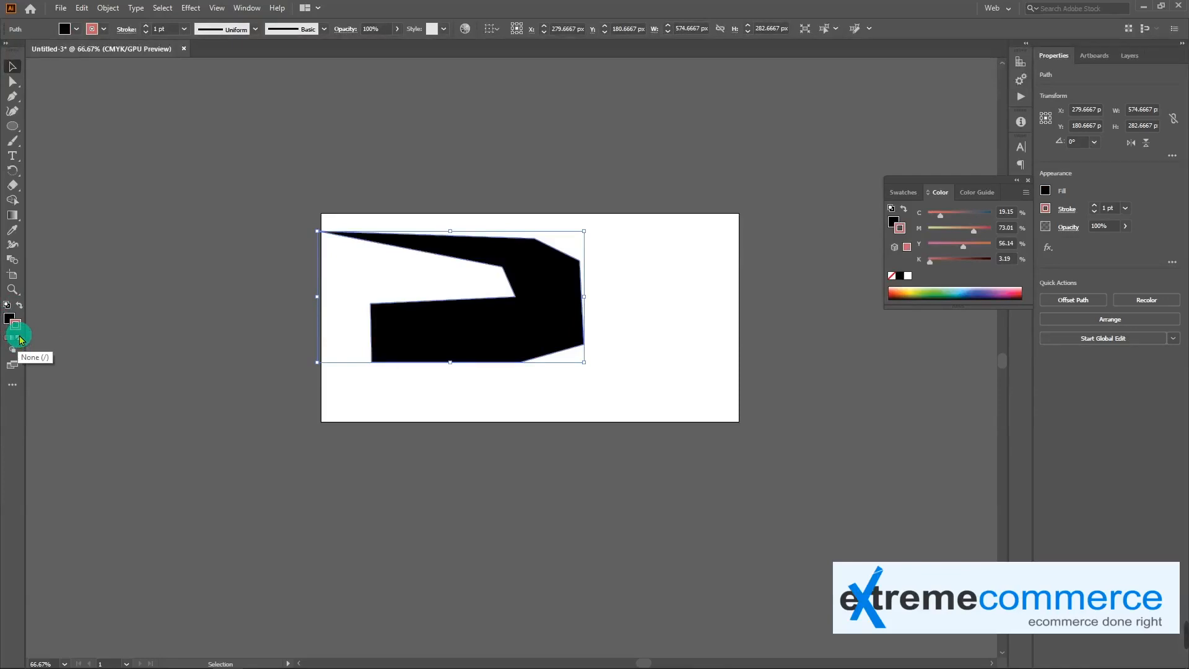
pyautogui.click(19, 339)
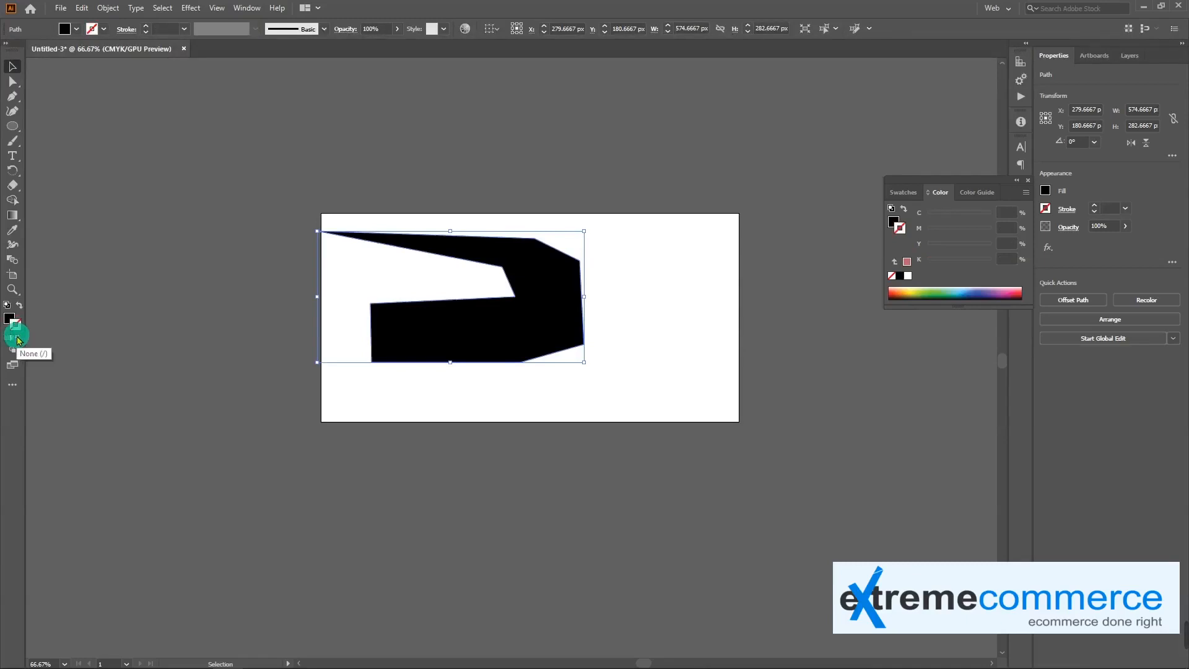
pyautogui.click(10, 319)
pyautogui.press('/')
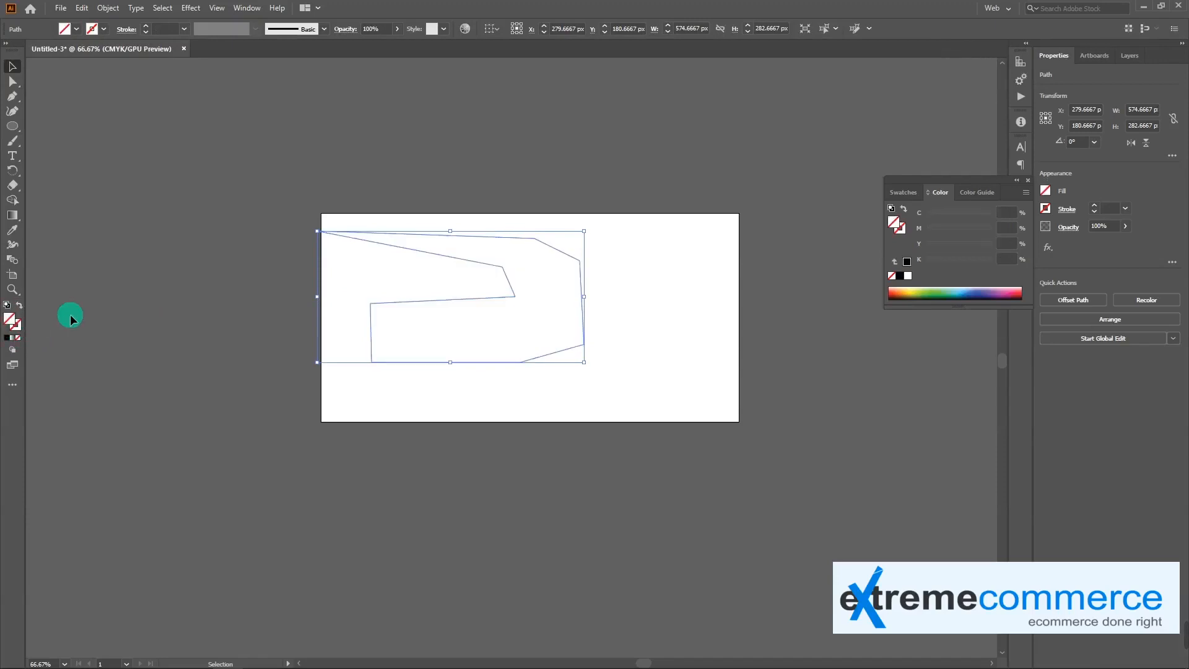
# Move the shape without fill or stroke up past the artboard's upper edge, to about X 352 px, Y -25 px
pyautogui.click(585, 321)
pyautogui.moveTo(506, 293); pyautogui.dragTo(605, 334)
pyautogui.moveTo(447, 301); pyautogui.dragTo(480, 205)
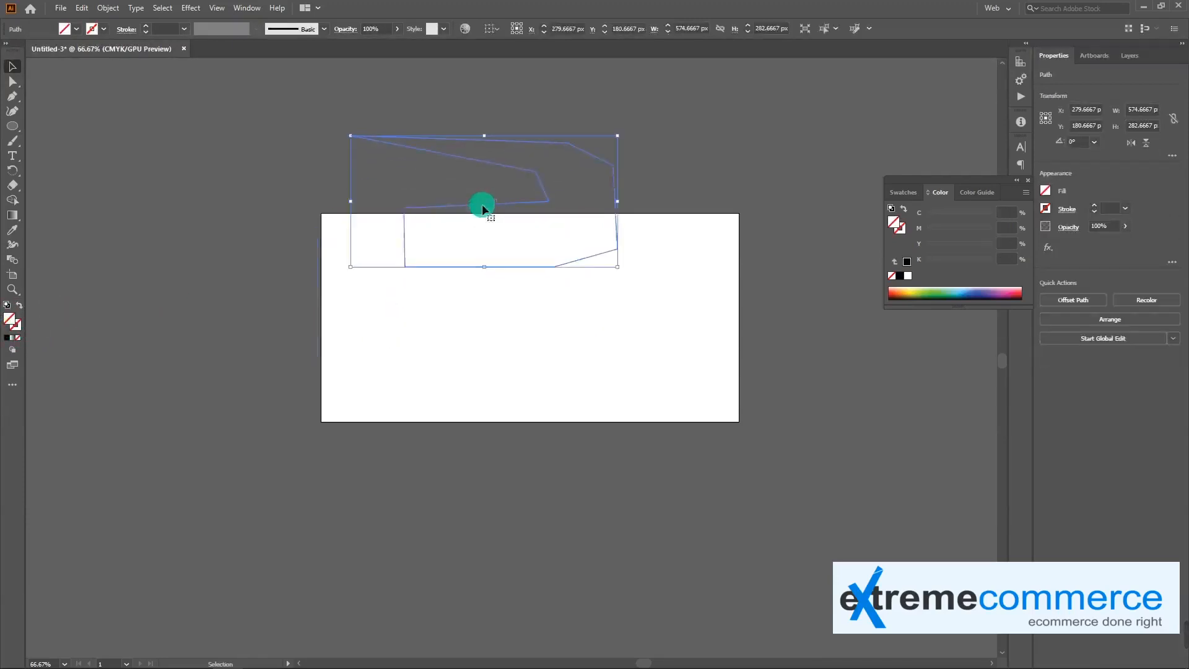
# Give the shape a solid black stroke and move it partly off the artboard's left edge, to about X 53 px, Y 169 px
pyautogui.click(7, 339)
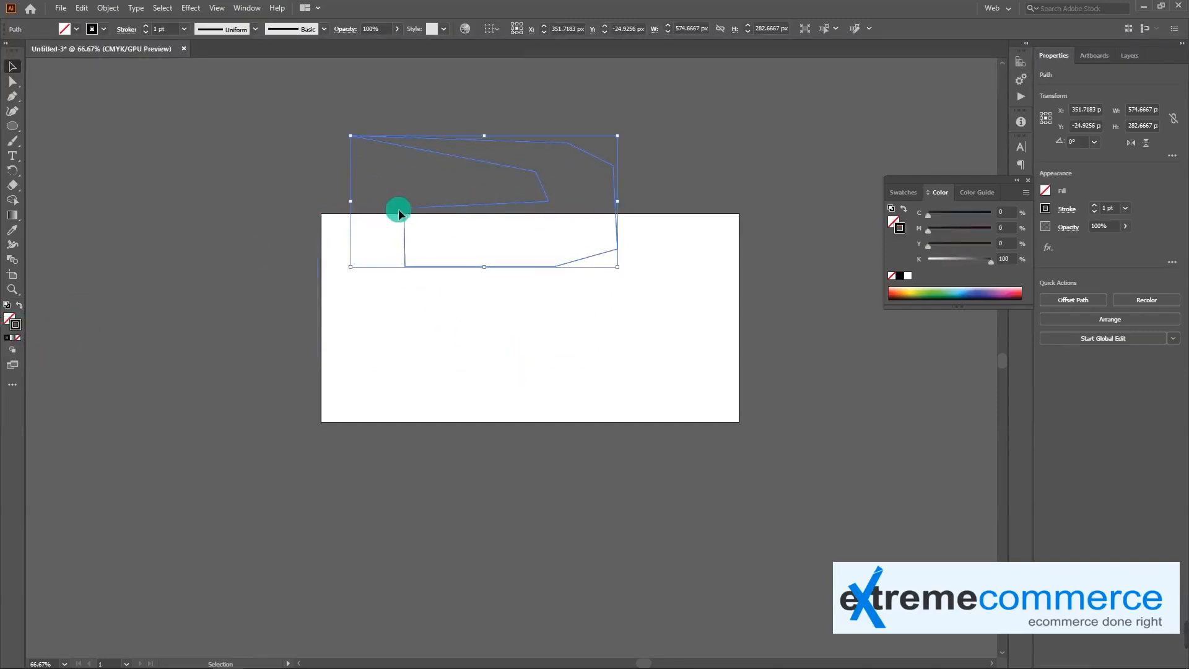
pyautogui.click(471, 260)
pyautogui.moveTo(497, 207); pyautogui.dragTo(358, 298)
# Fill the shape with color B27676 and move it to the artboard's right edge, at about X 620 px, Y 201 px
pyautogui.click(10, 320)
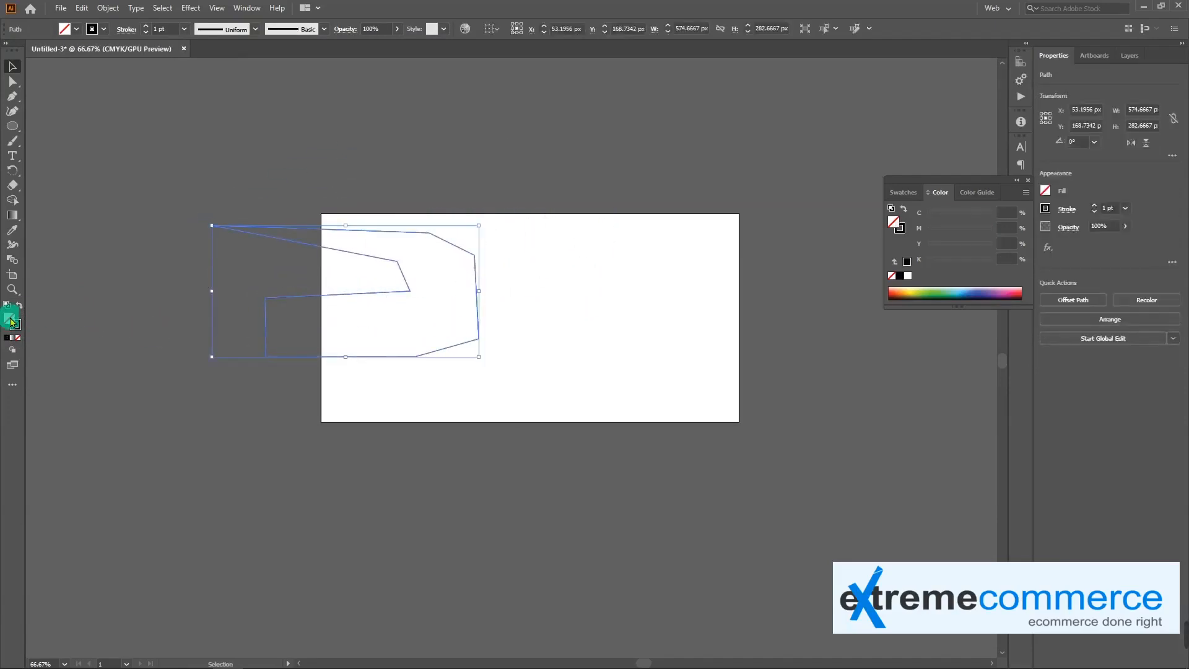
pyautogui.doubleClick(10, 321)
pyautogui.click(486, 305)
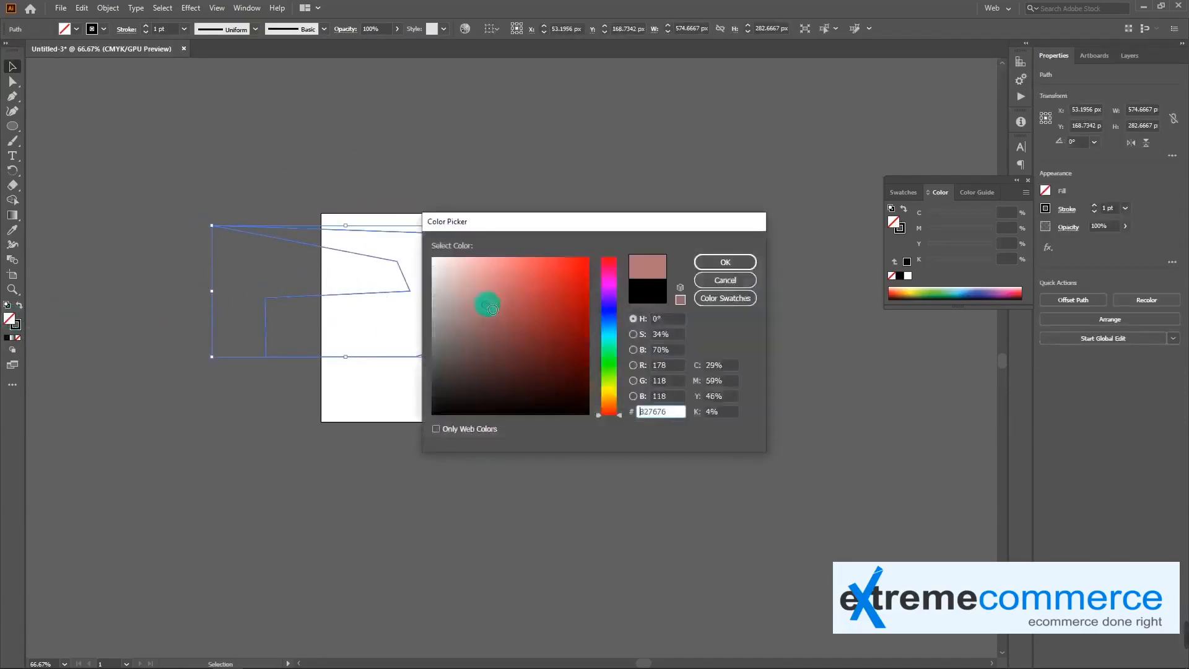
pyautogui.click(717, 266)
pyautogui.moveTo(424, 316); pyautogui.dragTo(685, 329)
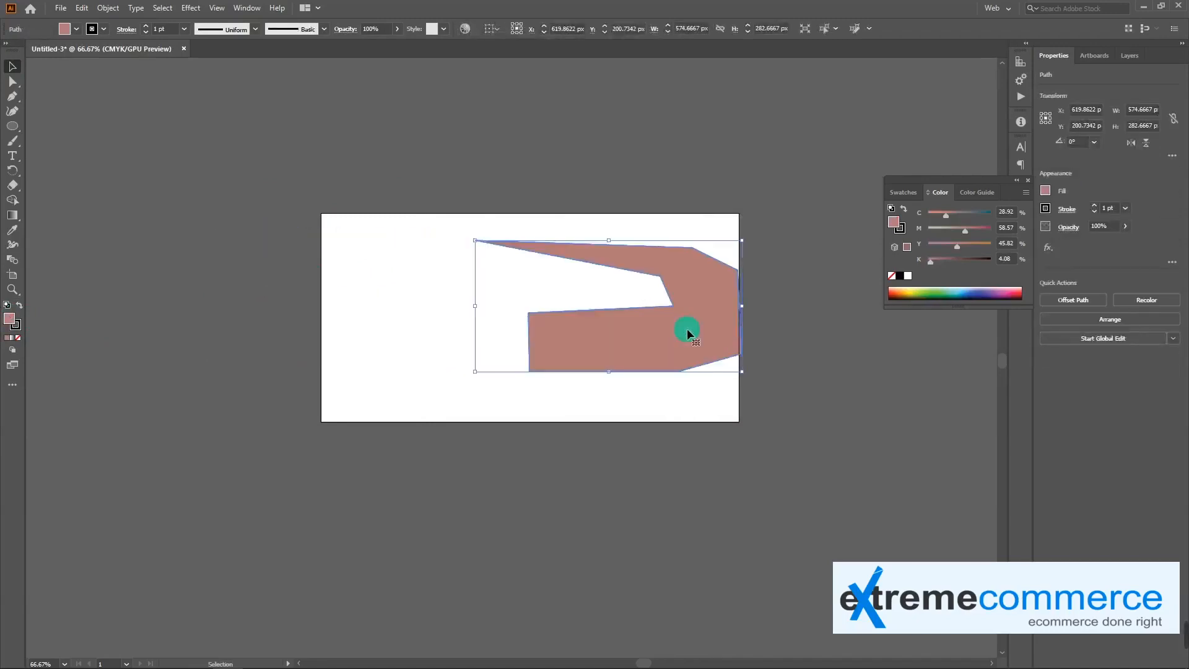
# View the artwork at 100% and move the filled shape left to about X 367 px, Y 211 px
pyautogui.click(12, 96)
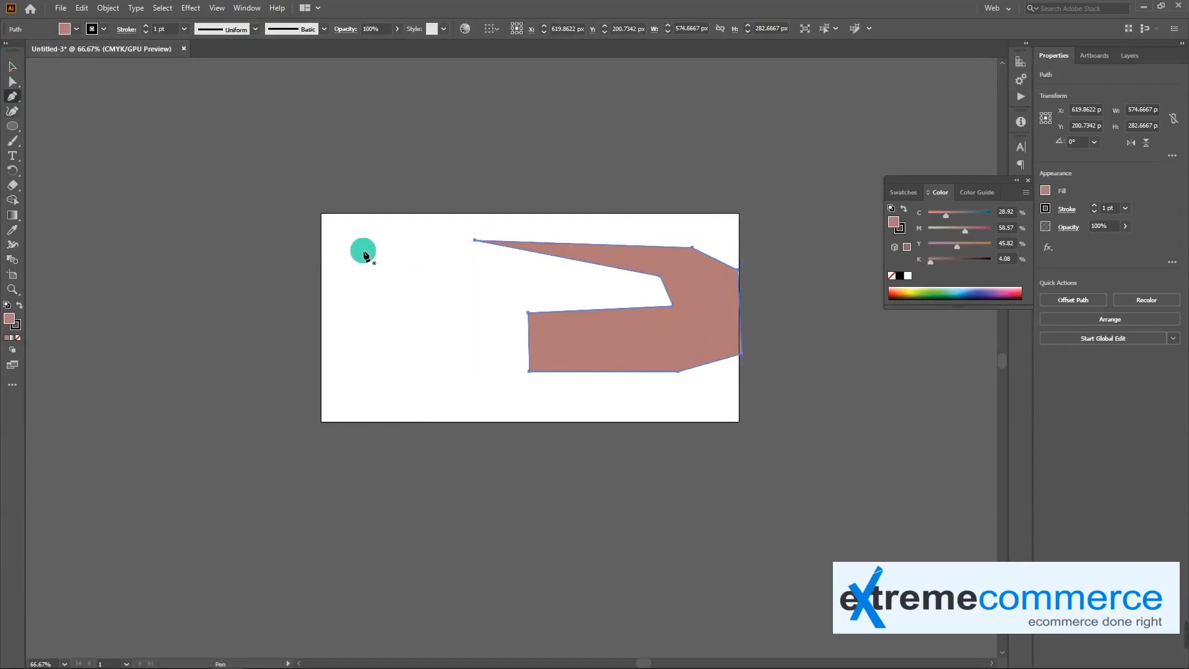
pyautogui.hotkey('ctrl', '1')
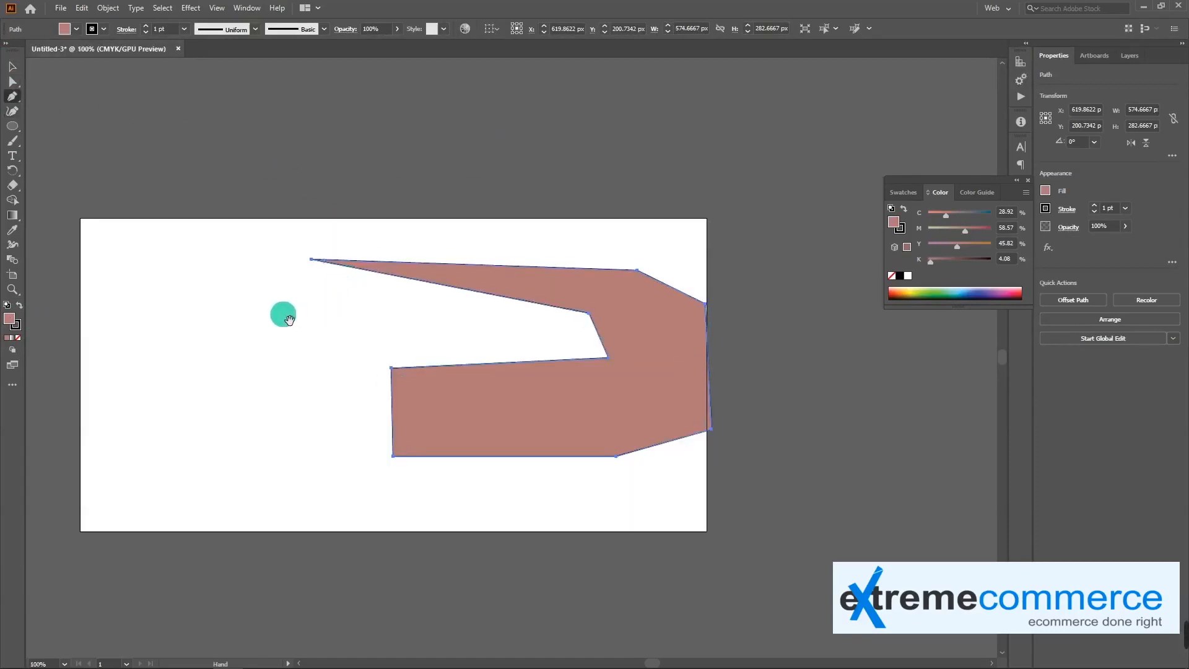
pyautogui.moveTo(284, 313); pyautogui.dragTo(484, 251)
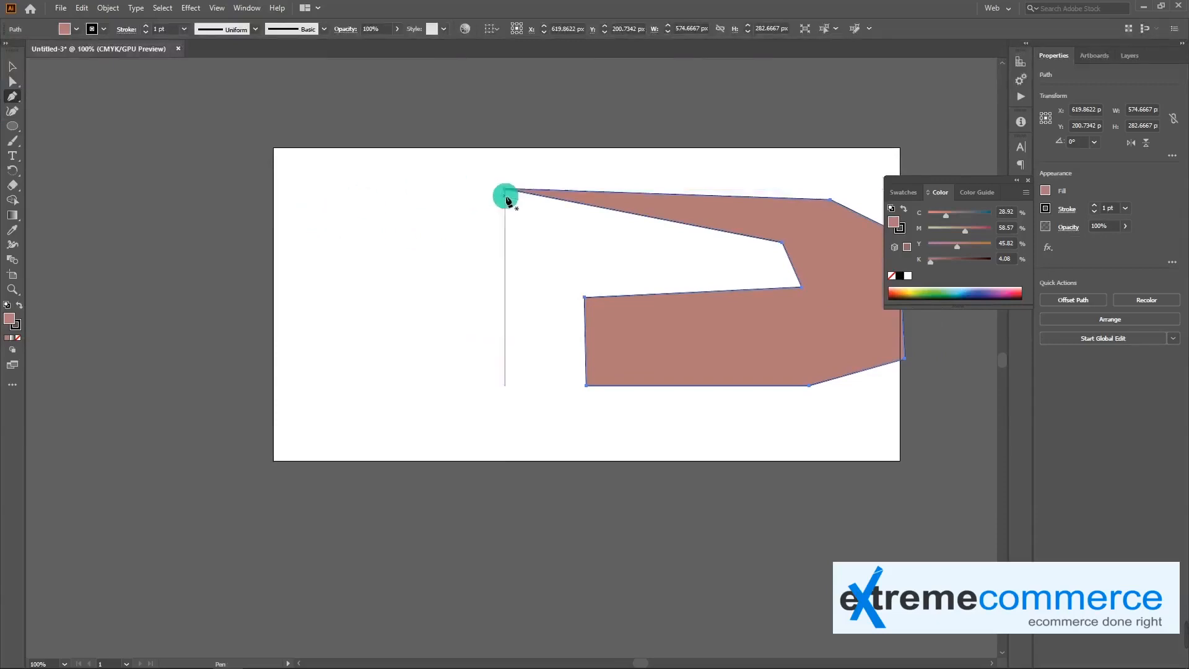
pyautogui.press('v')
pyautogui.moveTo(846, 316); pyautogui.dragTo(606, 317)
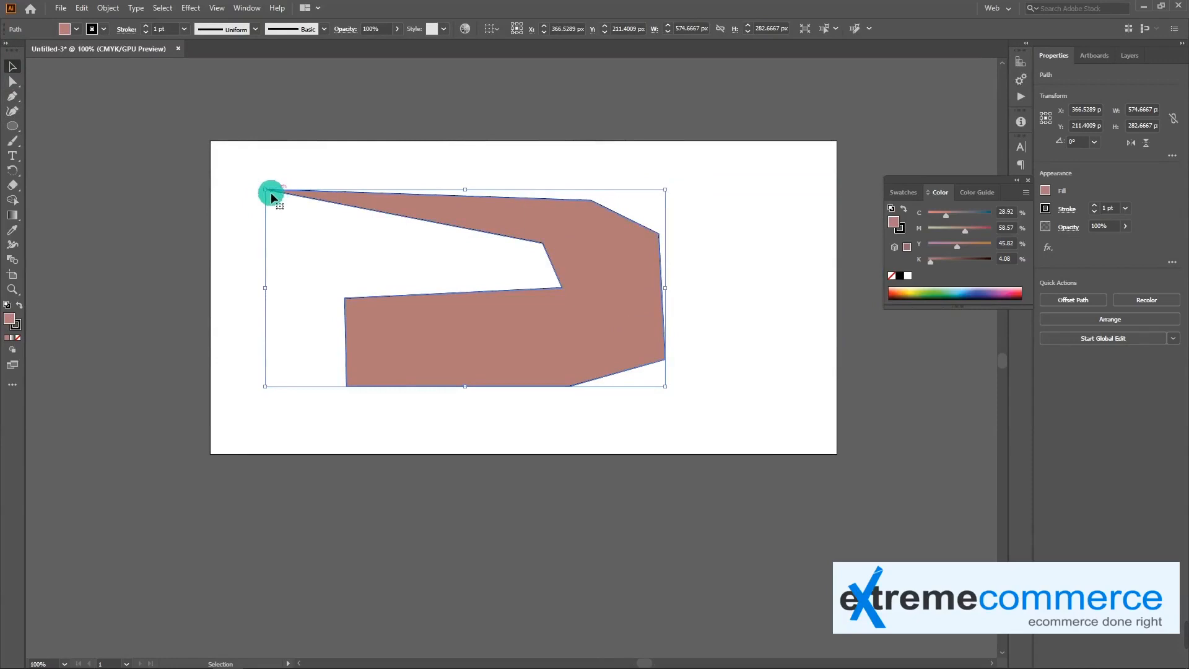
# Add an anchor point on the shape's upper-right slanted edge and move it up to about X 632 px, Y 43 px
pyautogui.press('p')
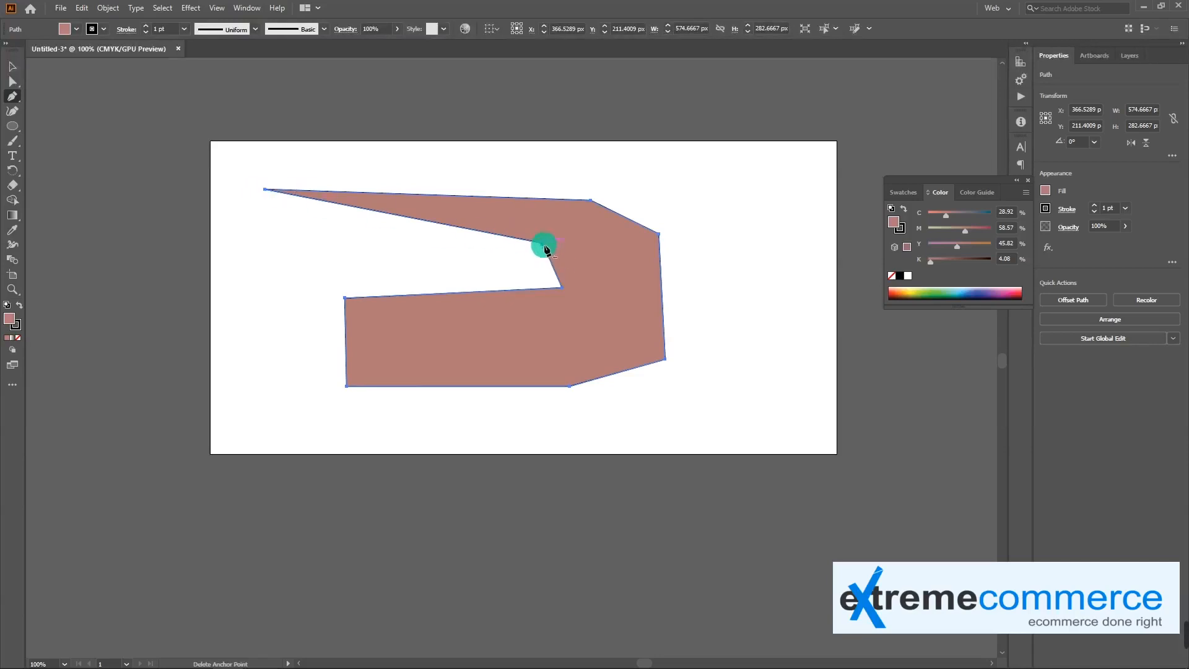
pyautogui.click(628, 222)
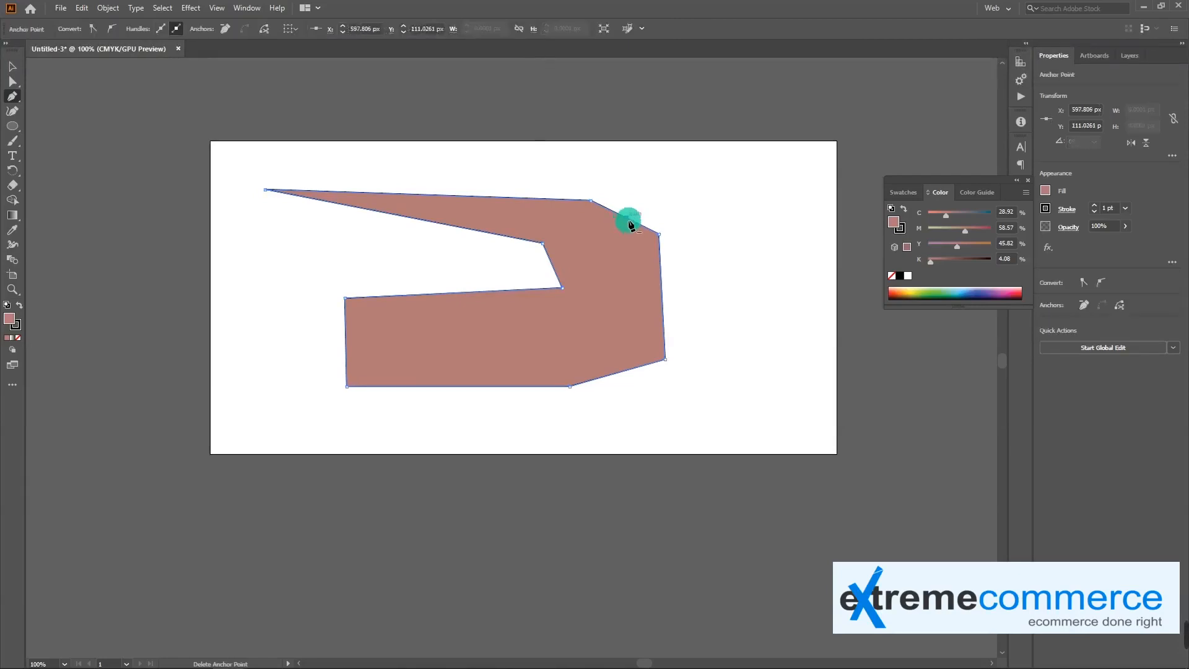
pyautogui.press('a')
pyautogui.click(630, 225)
pyautogui.moveTo(628, 226); pyautogui.dragTo(649, 174)
# Delete the raised anchor point at the shape's upper right using the Pen tool
pyautogui.press('p')
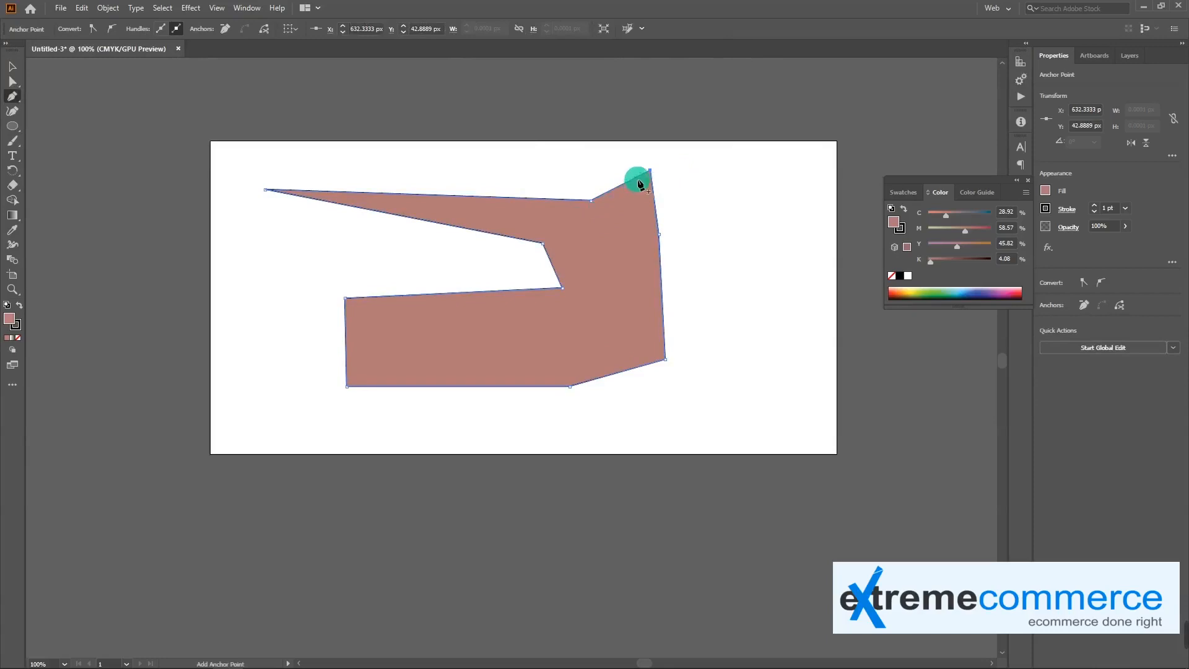
pyautogui.click(651, 174)
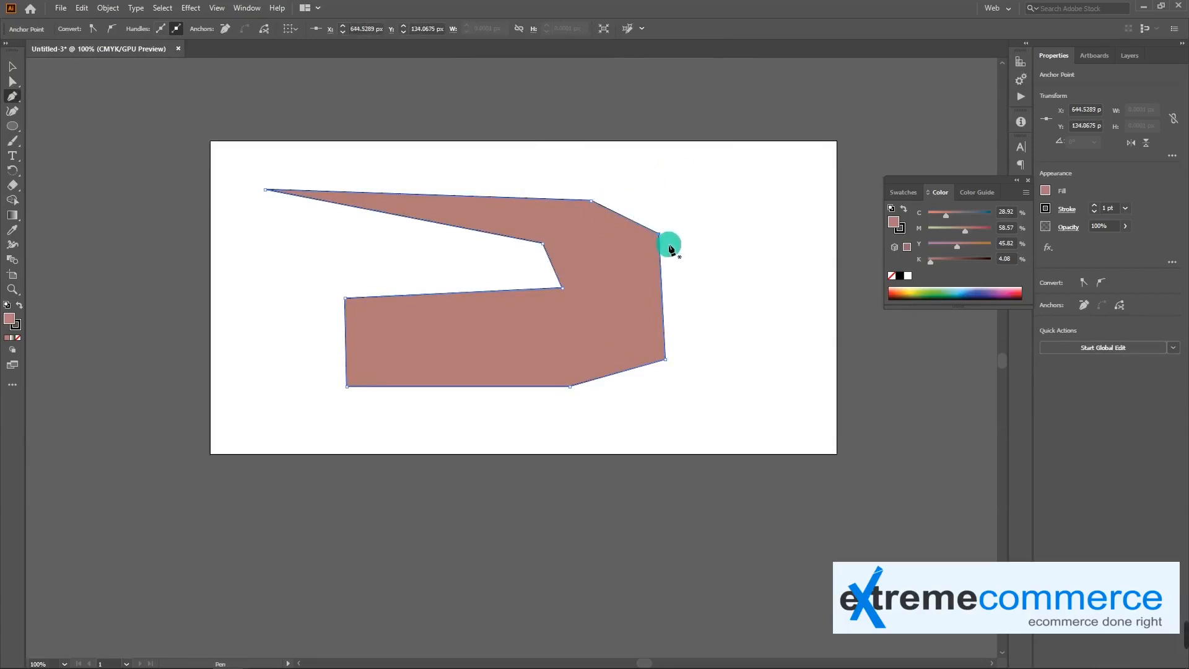
pyautogui.click(13, 97)
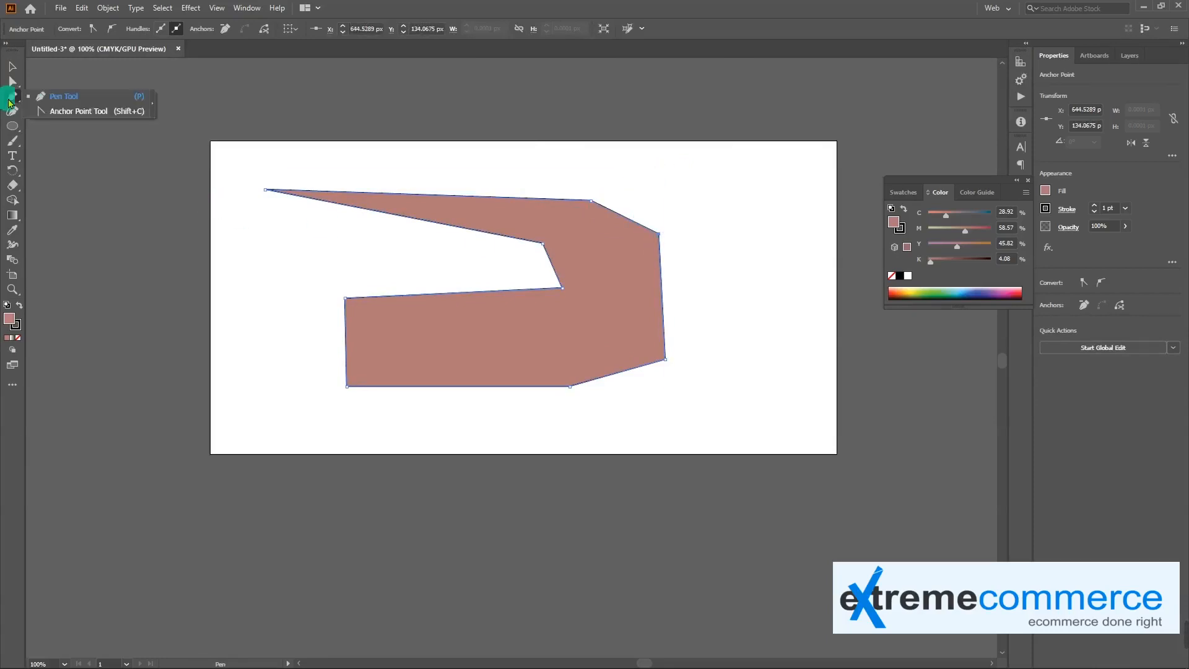
pyautogui.click(41, 95)
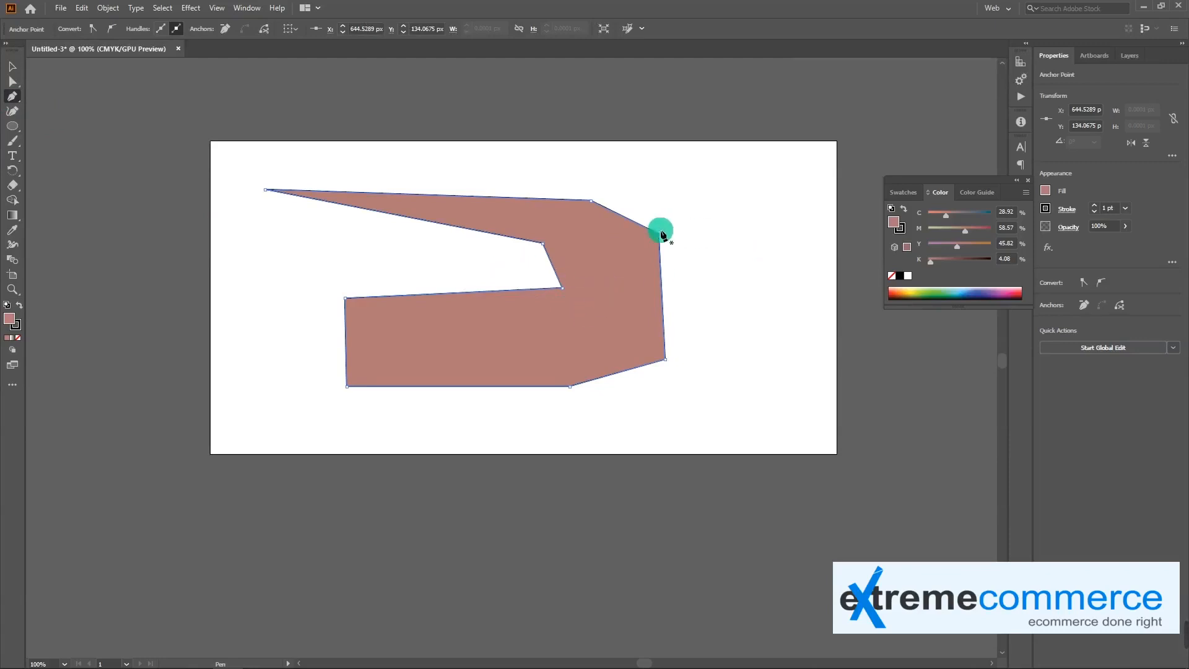
# Delete the whole filled shape from the artboard
pyautogui.press('v')
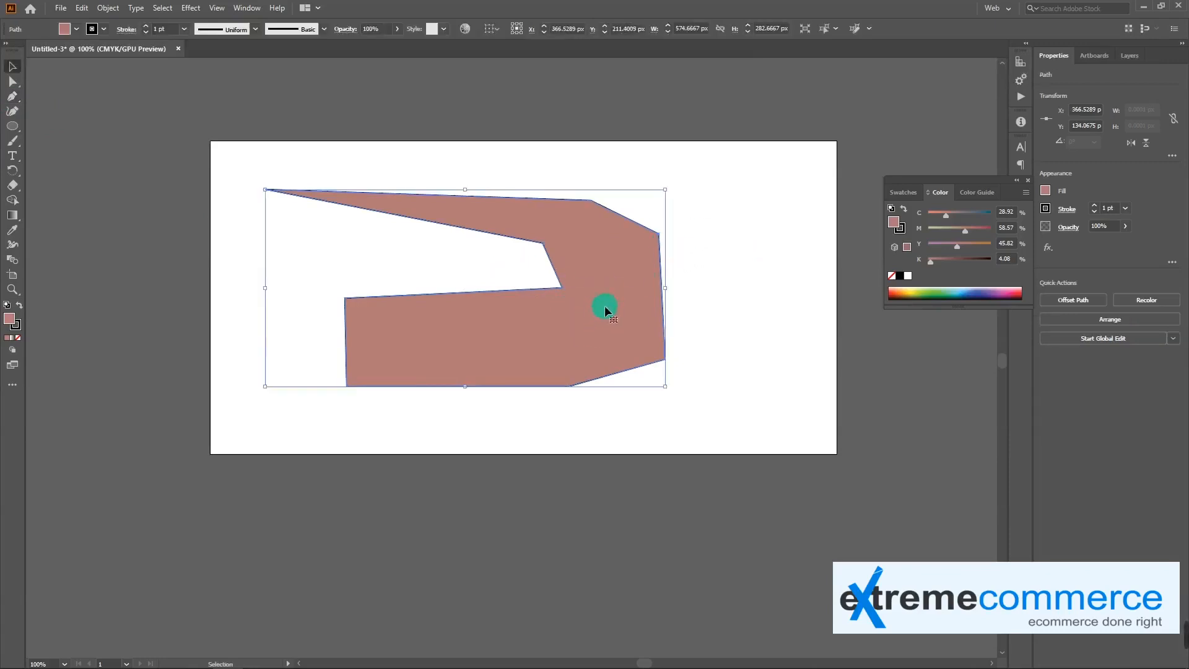
pyautogui.press('Delete')
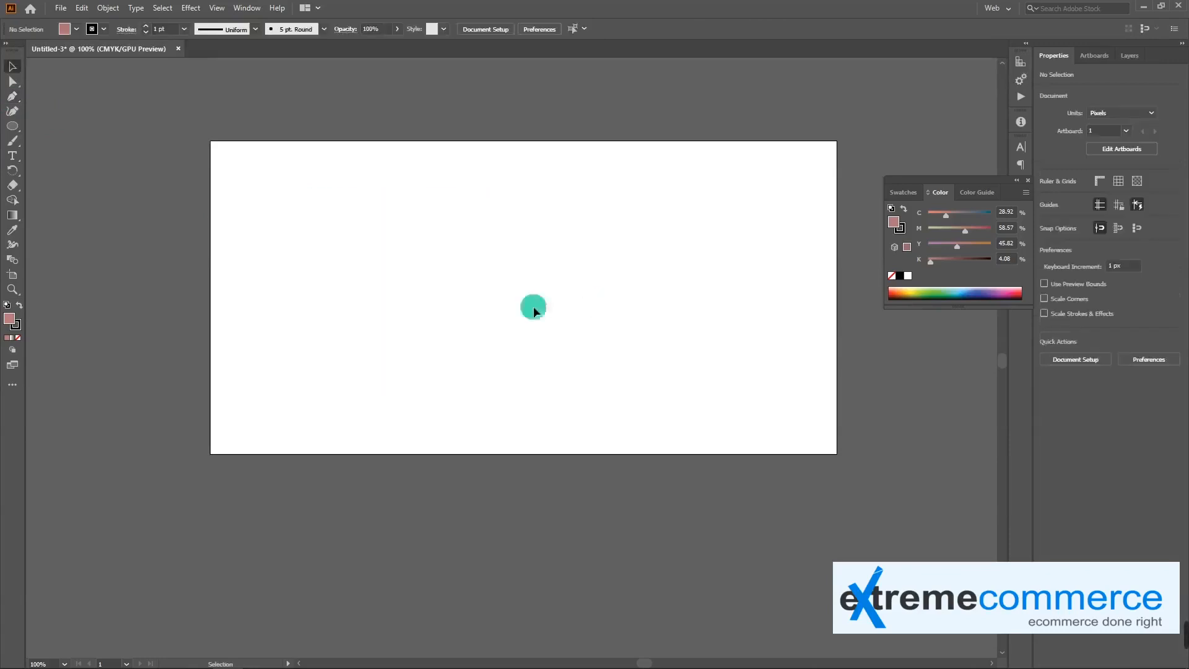
# Start a path with the Pen tool at about X 166 px, Y 149 px and curve it into a smooth point at about X 455 px, Y 92 px
pyautogui.click(12, 97)
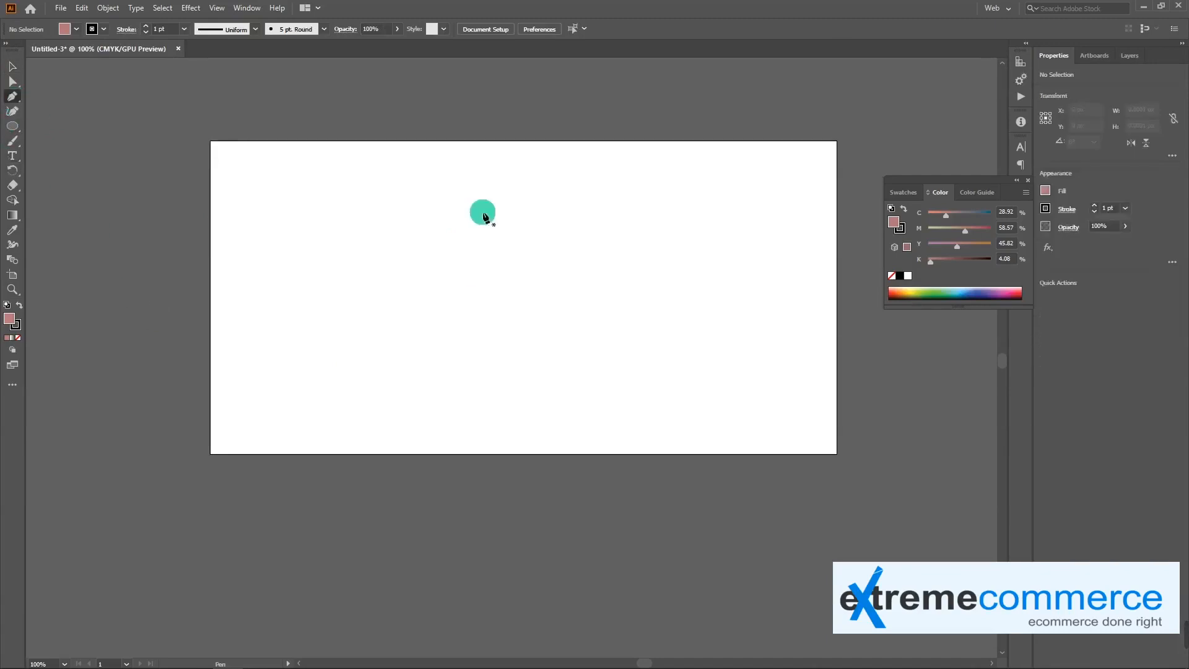
pyautogui.click(325, 244)
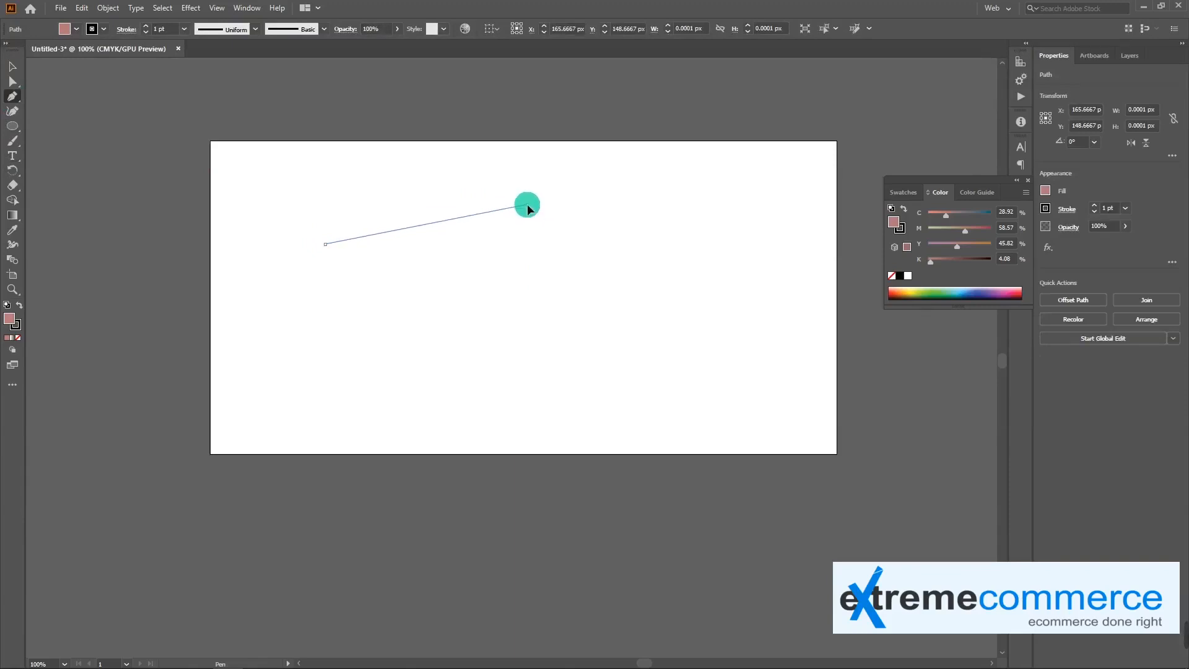
pyautogui.moveTo(527, 205); pyautogui.dragTo(652, 235)
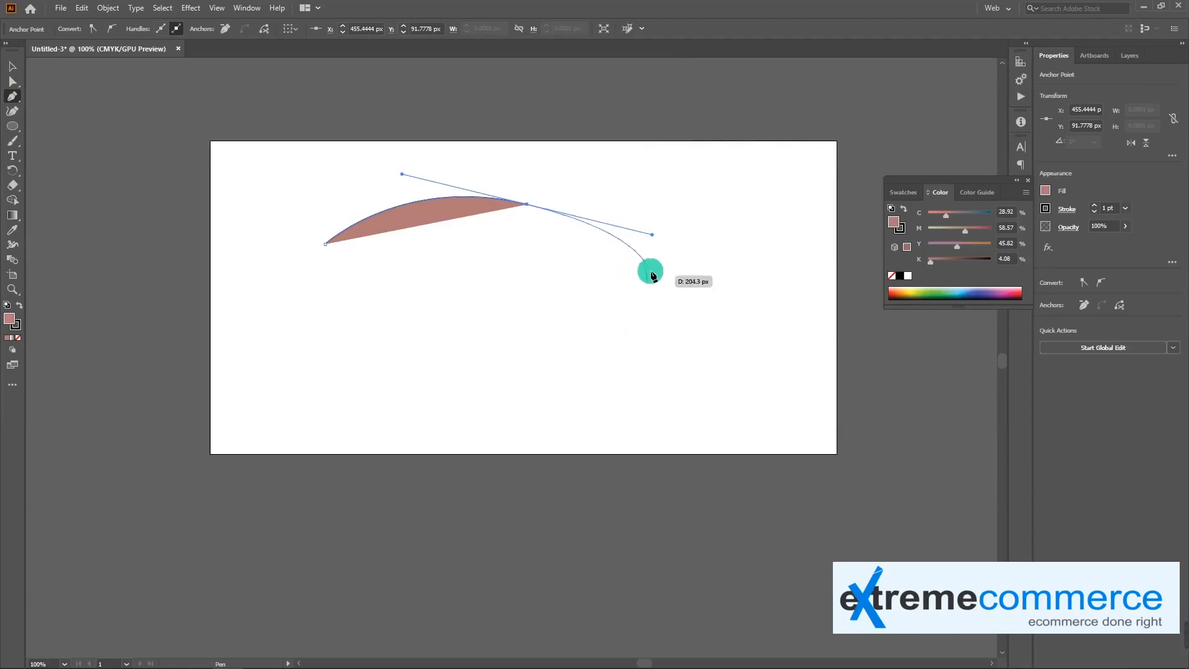
# Adjust the smooth point's outgoing direction handle, first shortening it close to the anchor, finally extending it far to the right
pyautogui.press('ctrl')
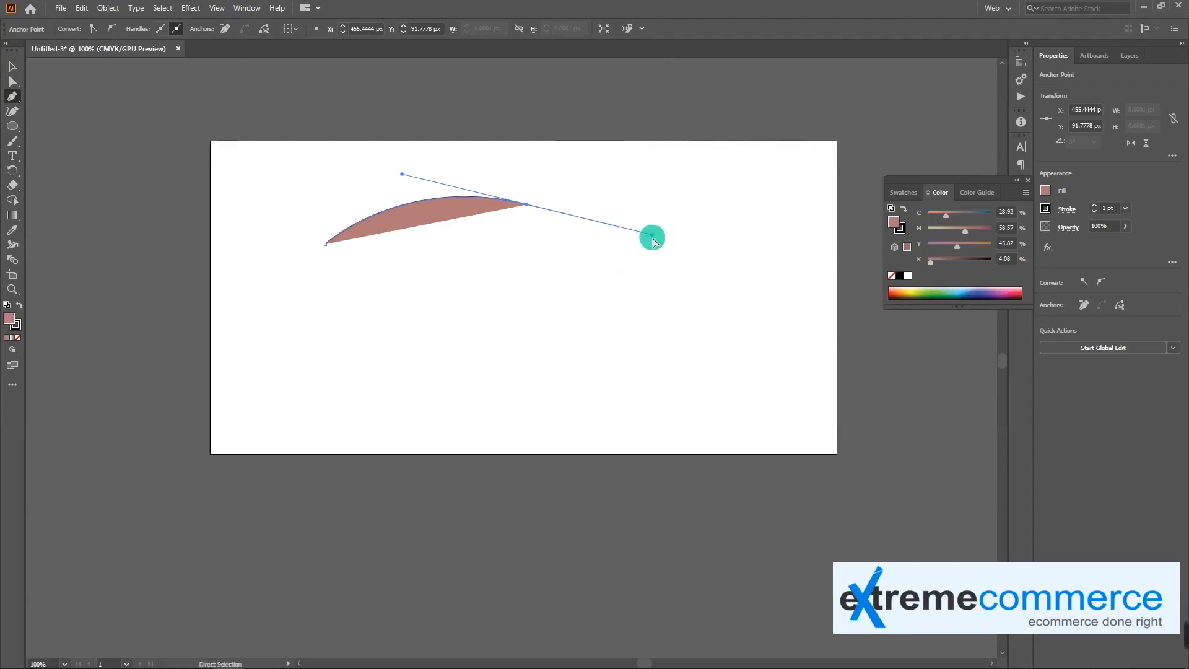
pyautogui.moveTo(653, 235); pyautogui.dragTo(540, 207)
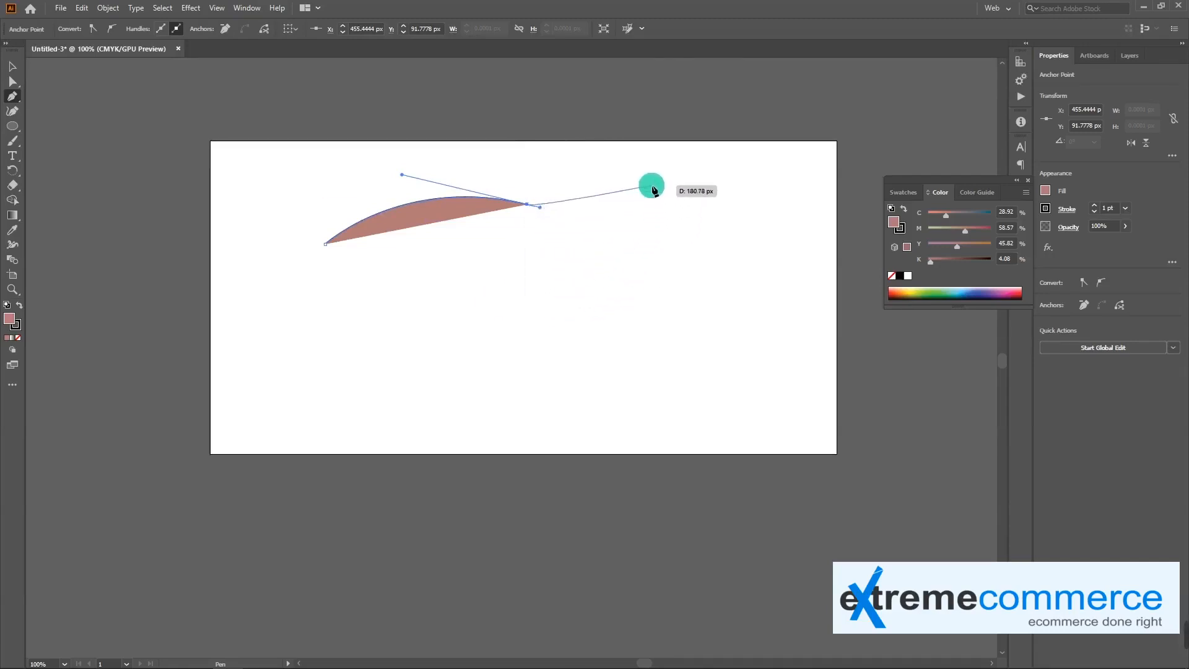
pyautogui.press('ctrl')
pyautogui.moveTo(541, 211); pyautogui.dragTo(678, 230)
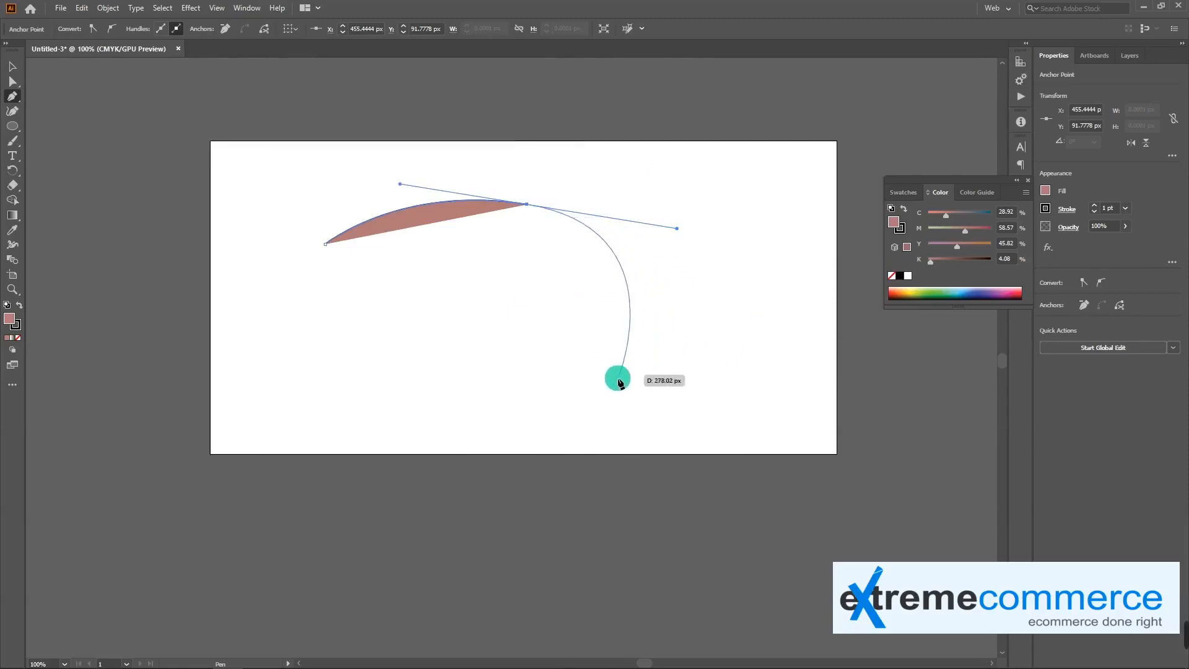
# Close the curved path with two more anchor points as a shape about 455 by 291 px, and move it to about X 461 px, Y 225 px
pyautogui.click(626, 326)
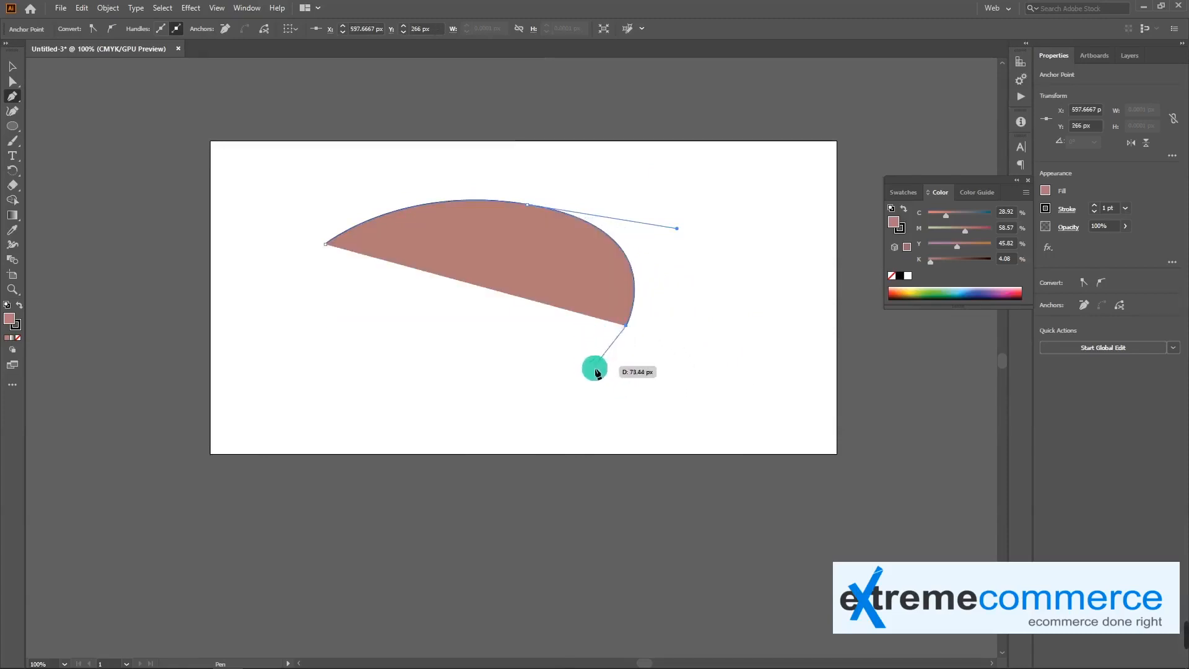
pyautogui.moveTo(422, 391); pyautogui.dragTo(276, 348)
pyautogui.click(326, 245)
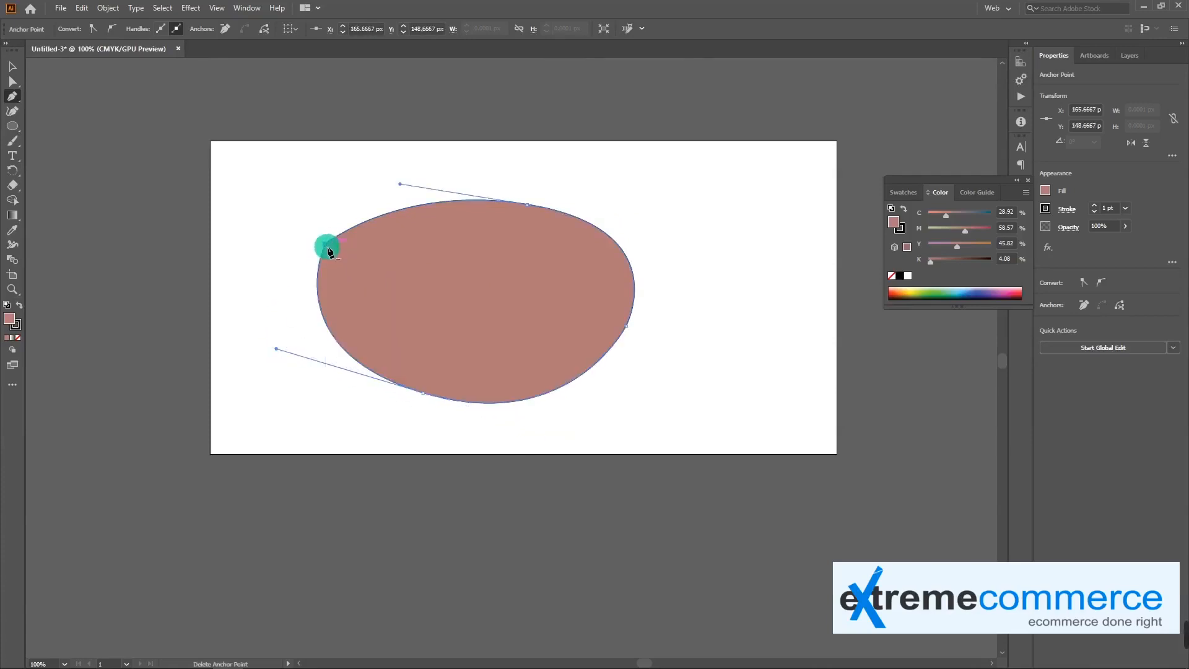
pyautogui.press('v')
pyautogui.moveTo(493, 273); pyautogui.dragTo(550, 276)
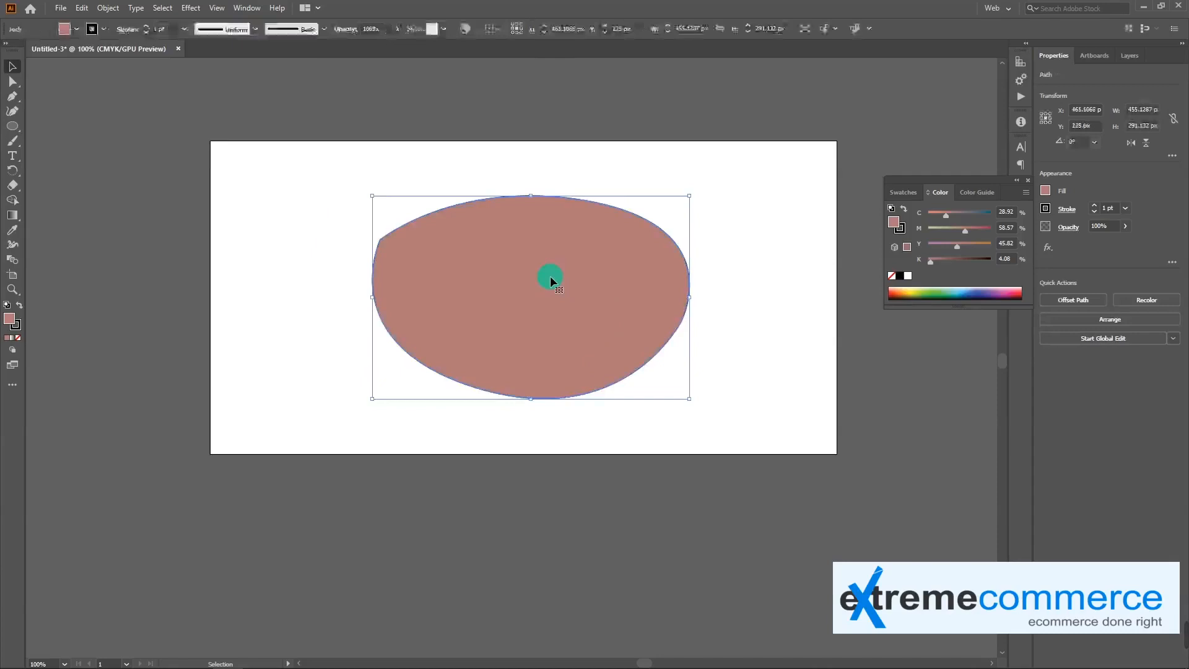
# Convert all four anchor points of the curved shape to corner points with the Anchor Point tool, making a straight-sided quadrilateral
pyautogui.moveTo(12, 96); pyautogui.dragTo(65, 114)
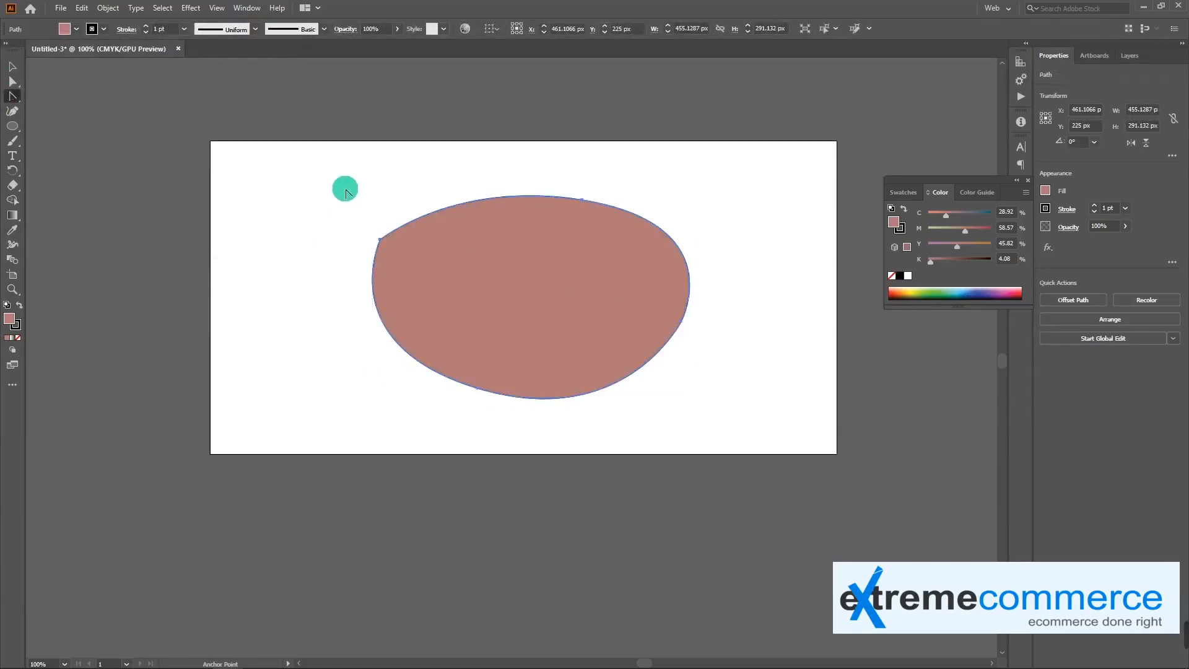
pyautogui.click(585, 203)
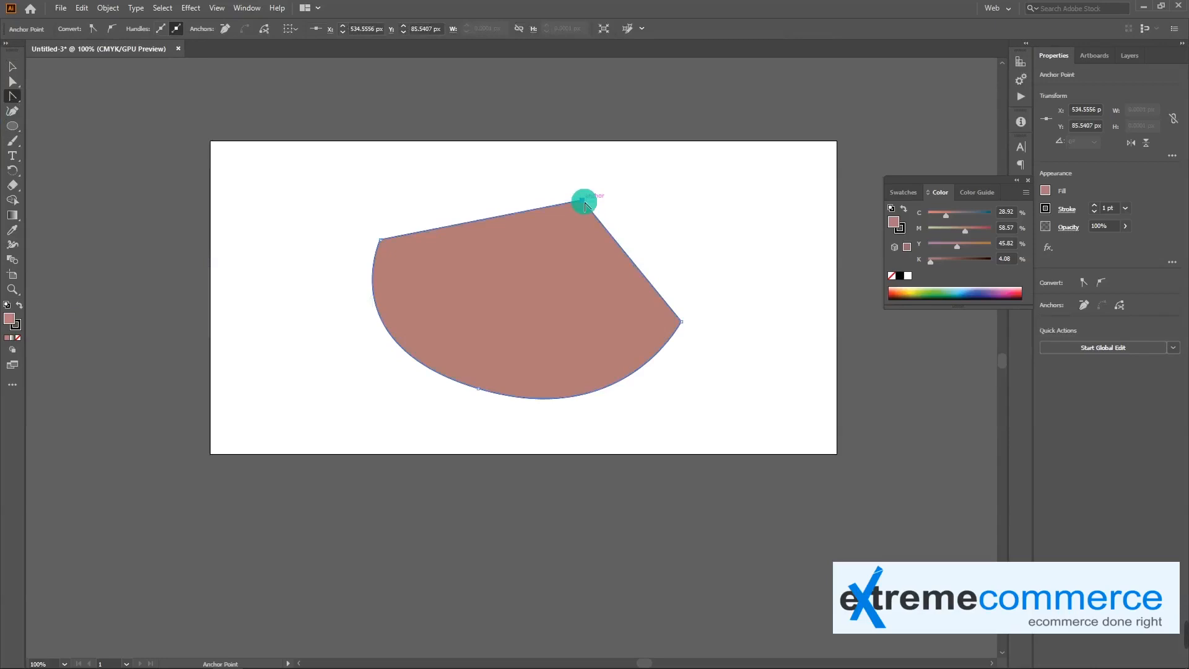
pyautogui.click(682, 324)
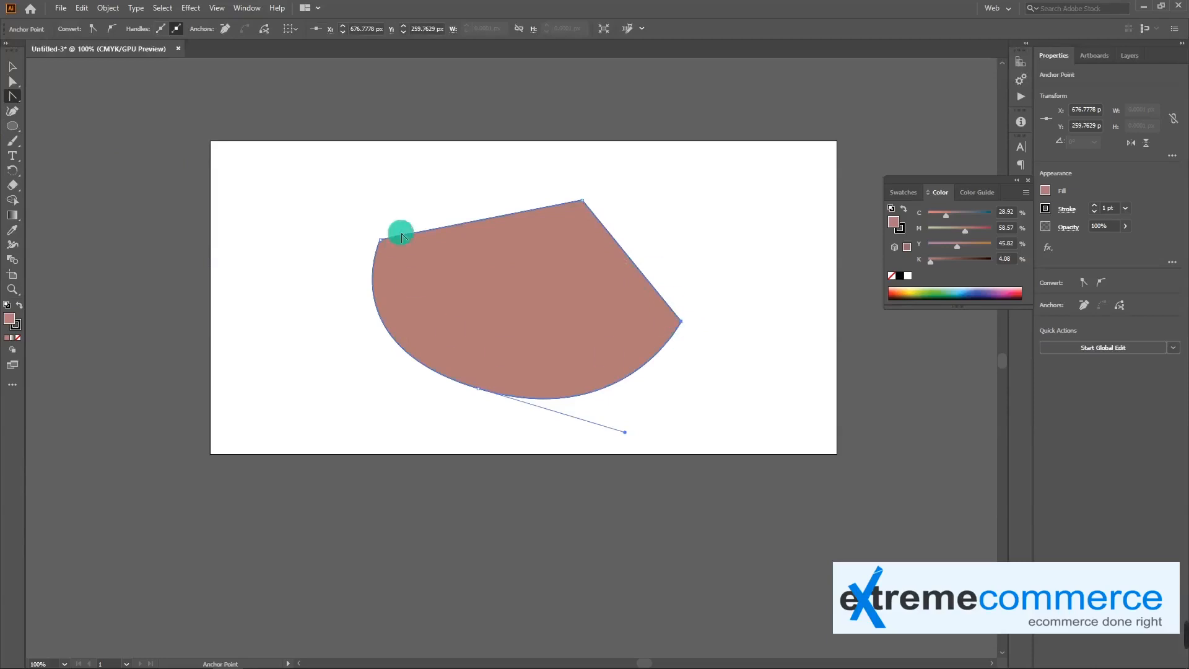
pyautogui.click(382, 243)
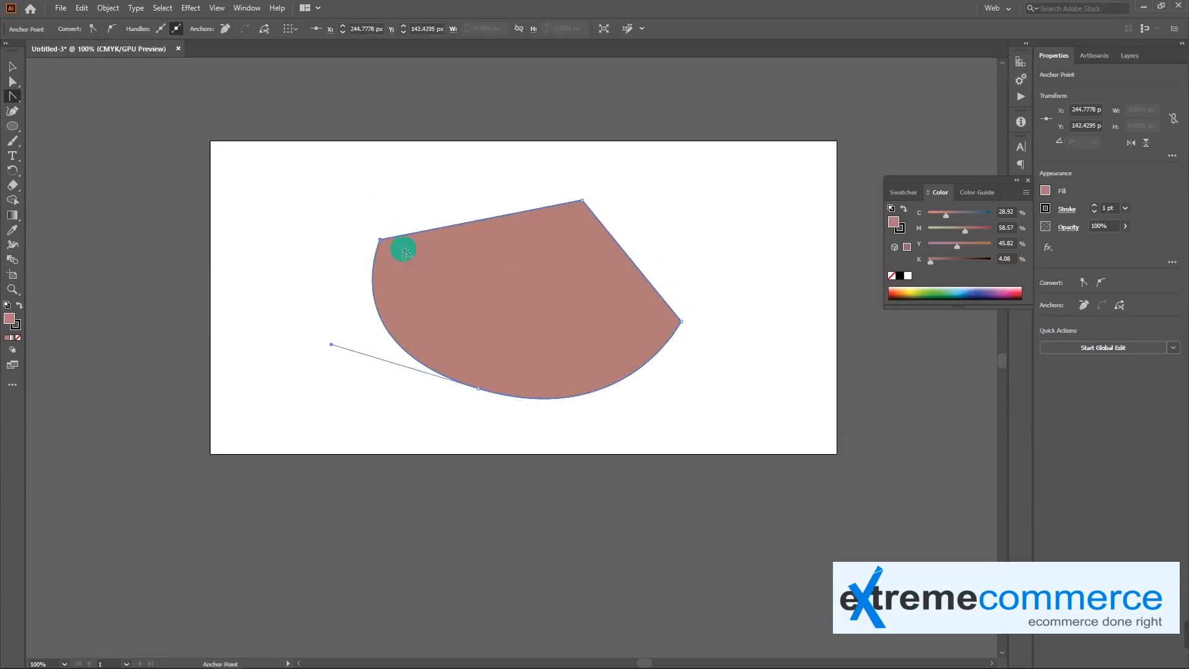
pyautogui.click(479, 390)
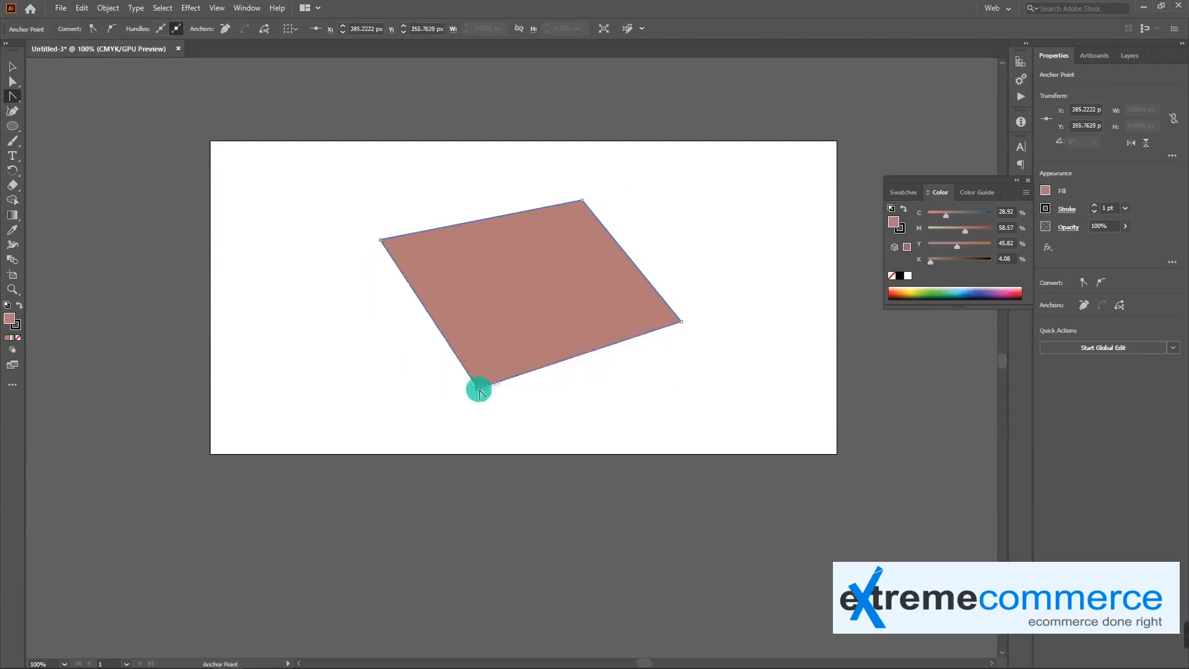
# Move the straight-sided quadrilateral to about X 396 px, Y 216 px
pyautogui.click(13, 97)
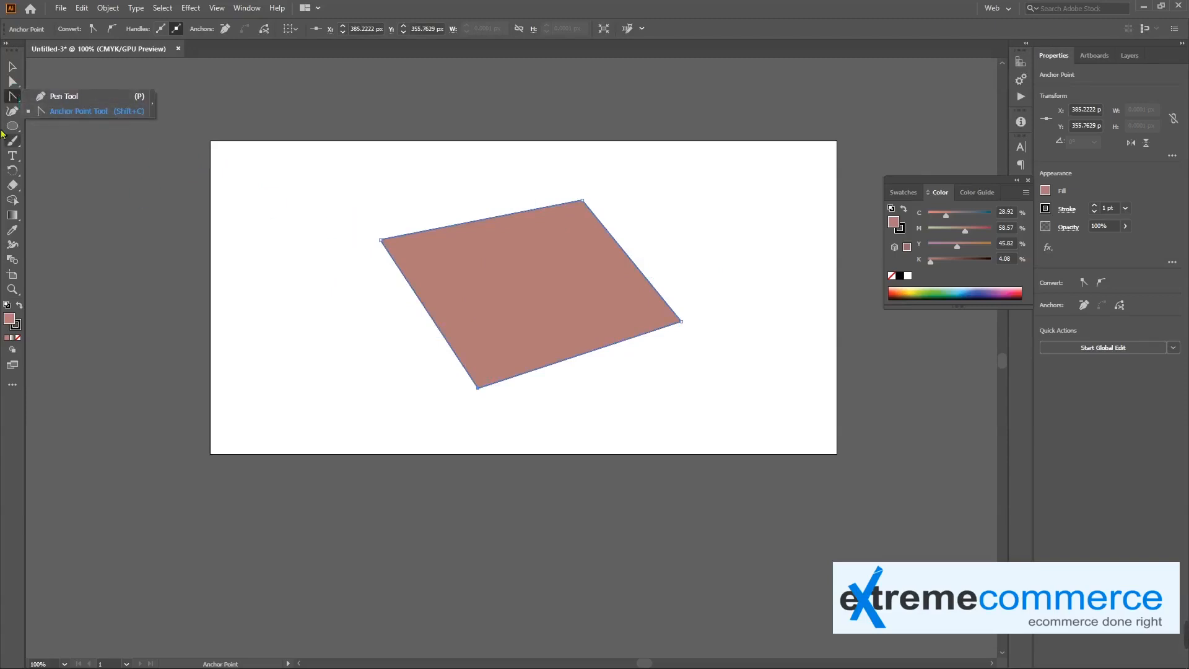
pyautogui.click(59, 96)
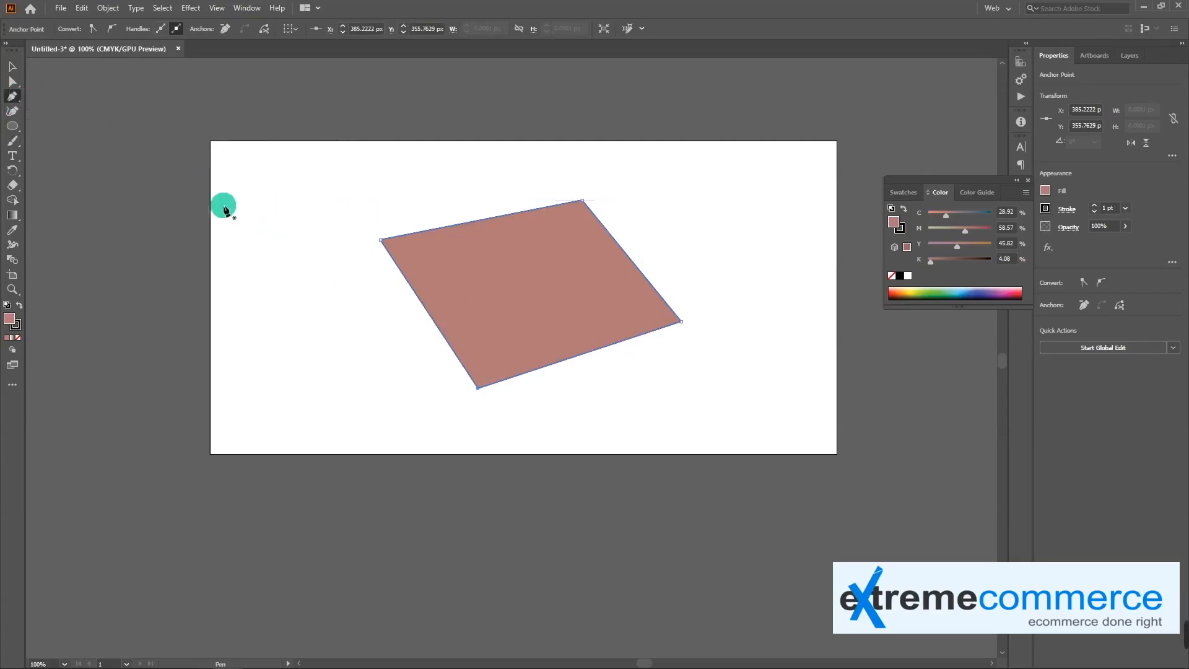
pyautogui.press('v')
pyautogui.press('a')
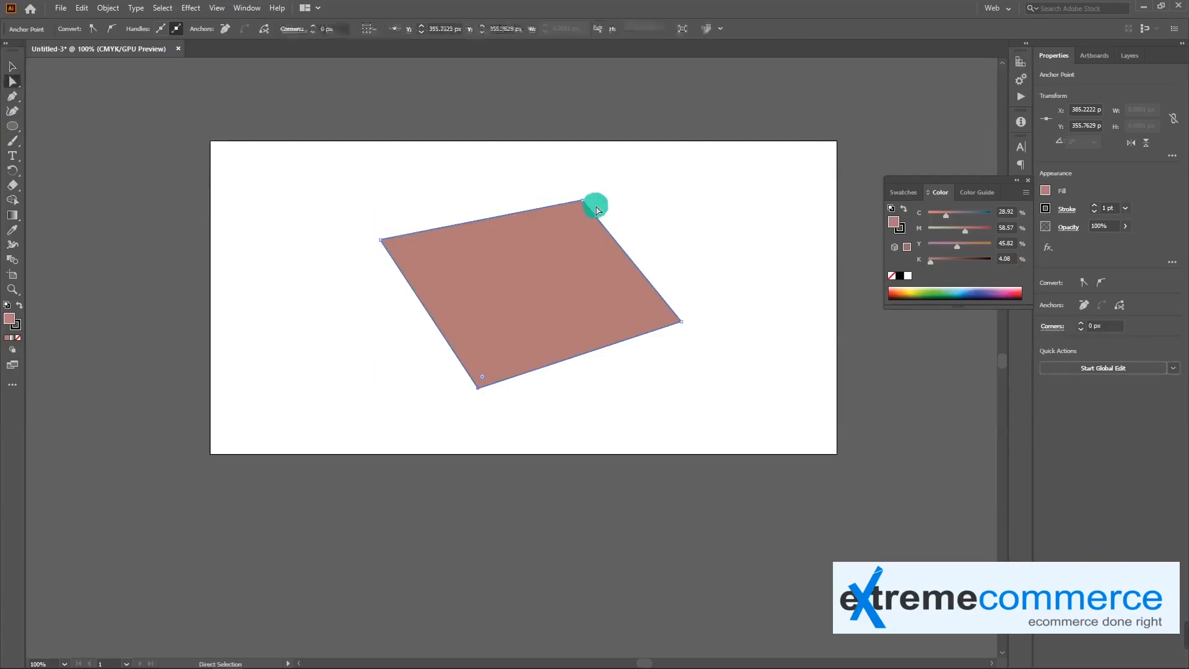
pyautogui.click(583, 202)
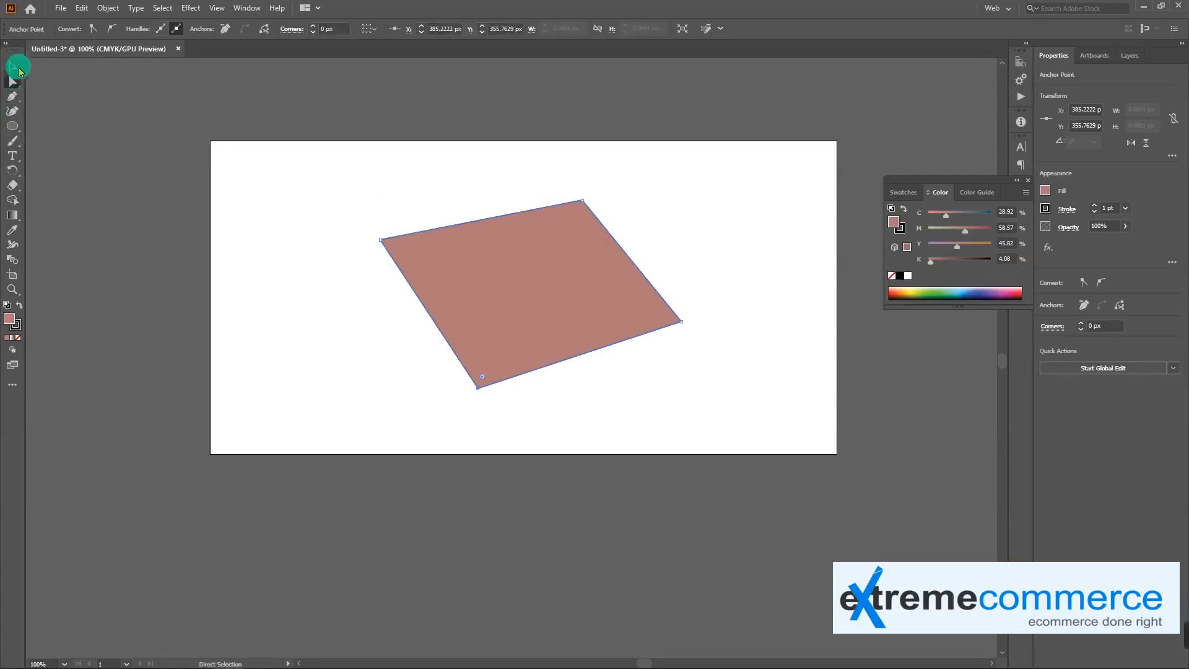
pyautogui.click(14, 67)
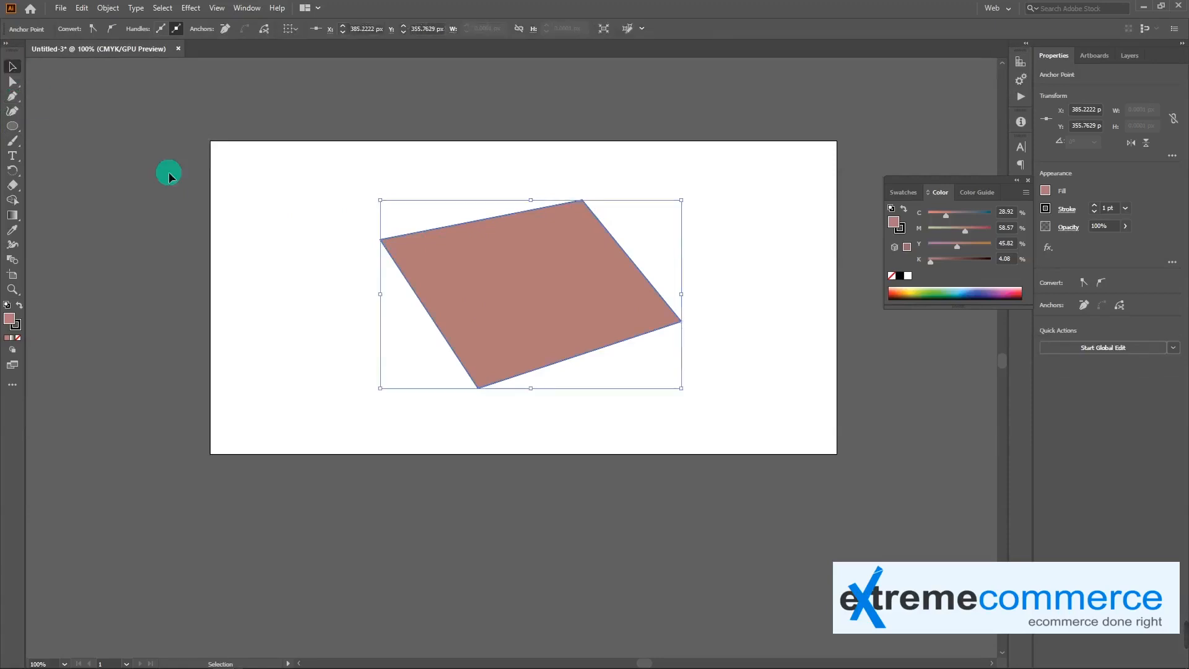
pyautogui.moveTo(534, 266); pyautogui.dragTo(490, 263)
# Convert the quadrilateral's upper-right anchor to a smooth point and reshape the curve there, moving the anchor to about X 479 px, Y 71 px
pyautogui.click(12, 81)
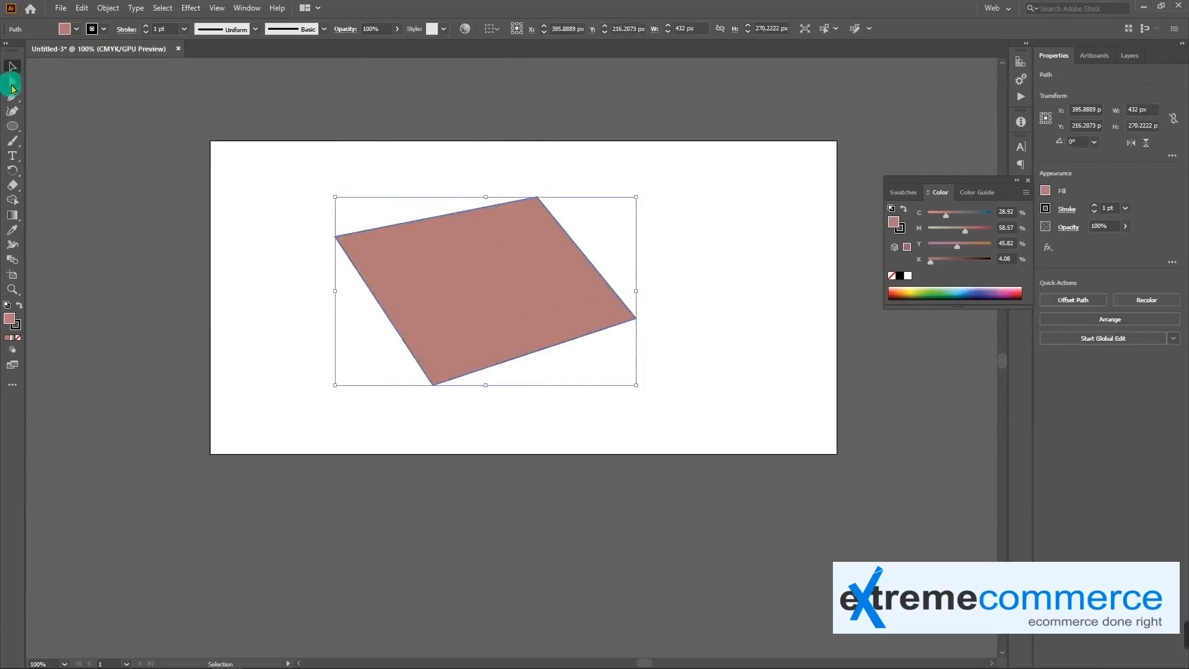
pyautogui.click(536, 202)
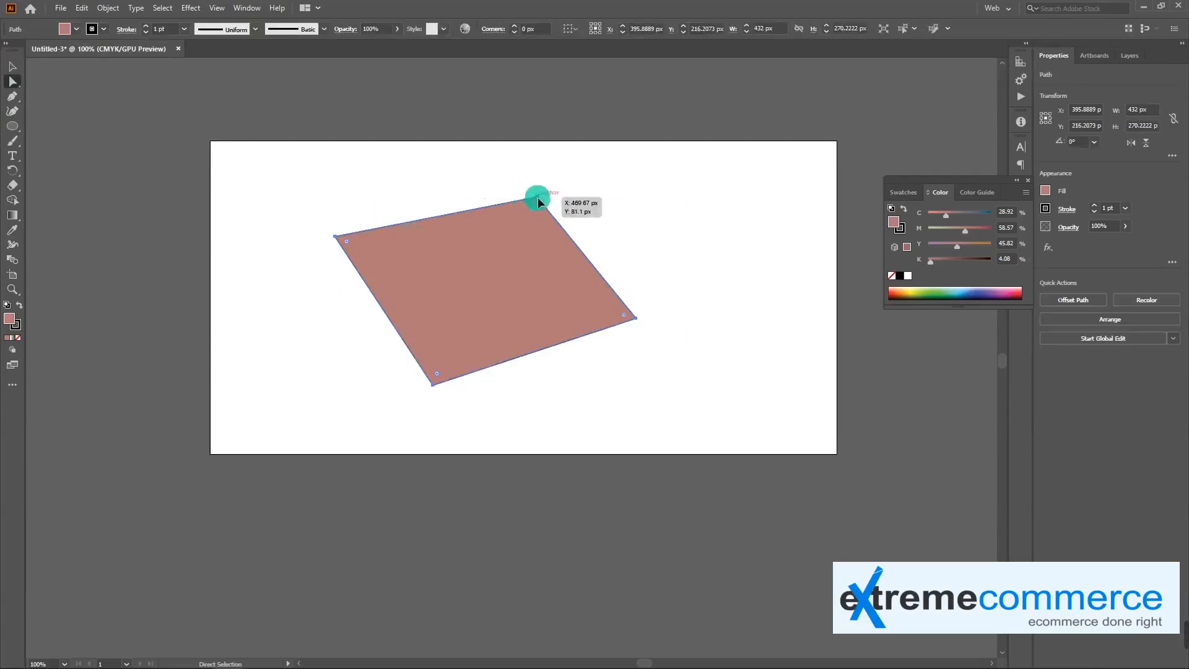
pyautogui.click(635, 319)
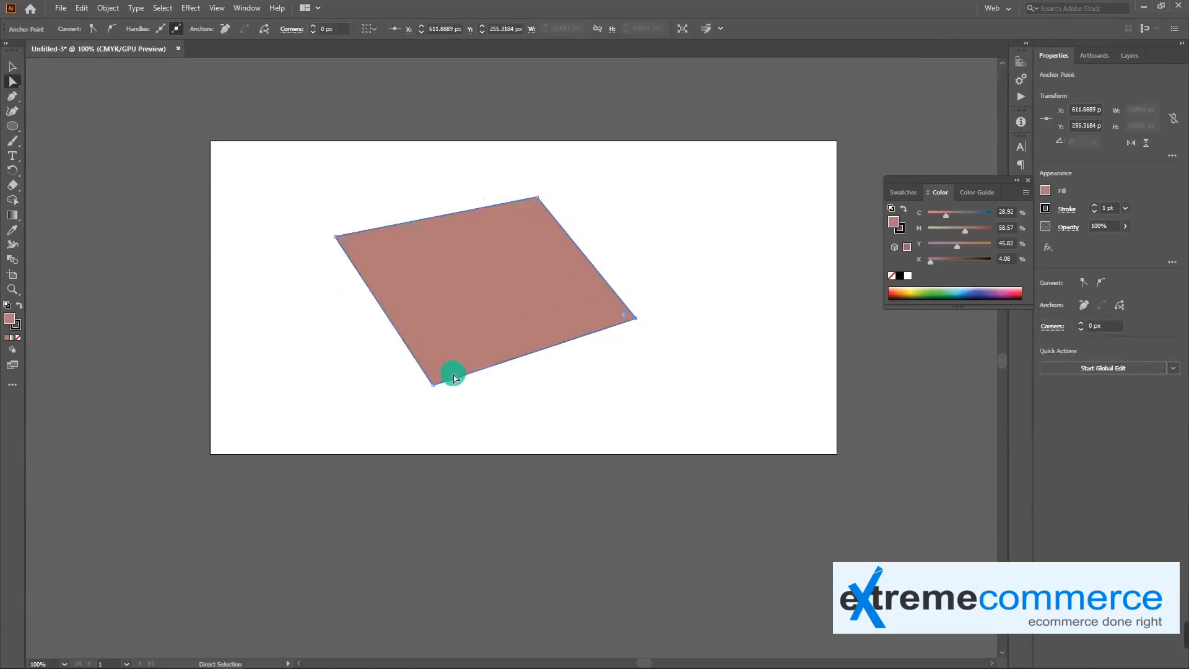
pyautogui.click(433, 385)
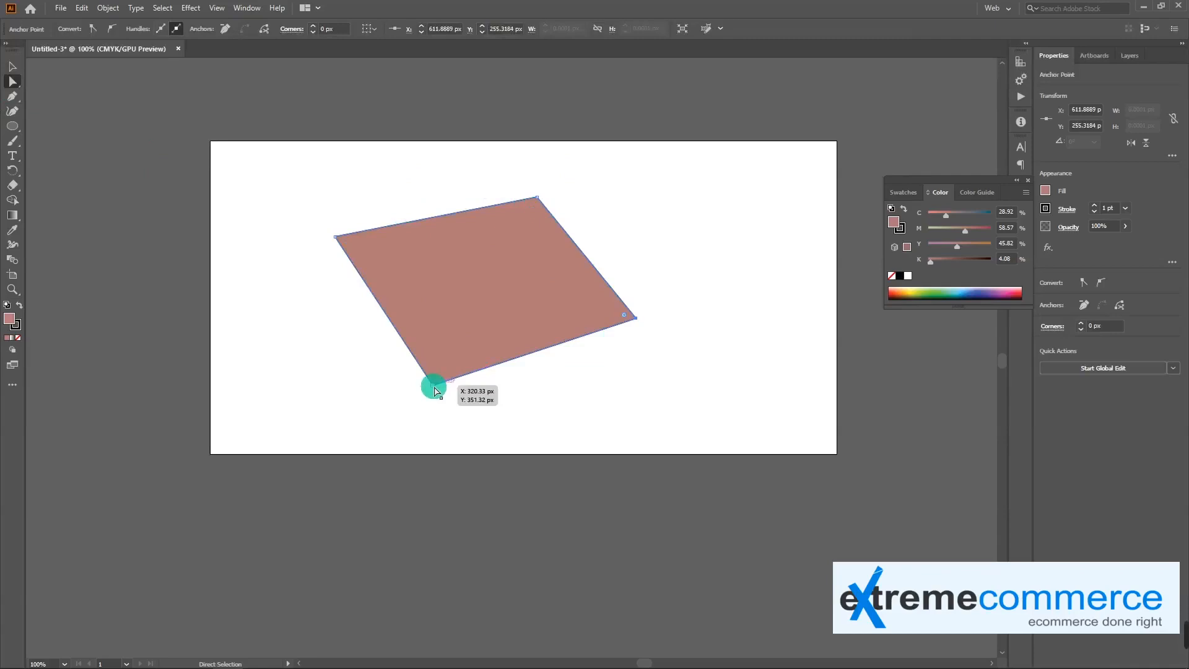
pyautogui.click(536, 198)
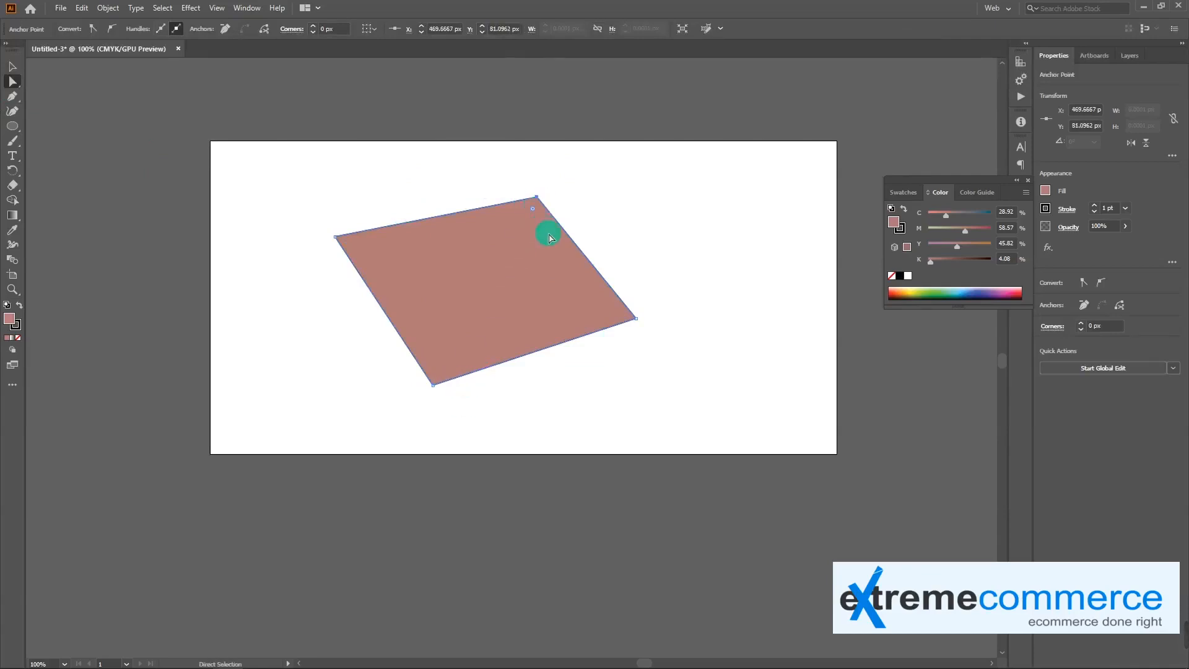
pyautogui.click(113, 30)
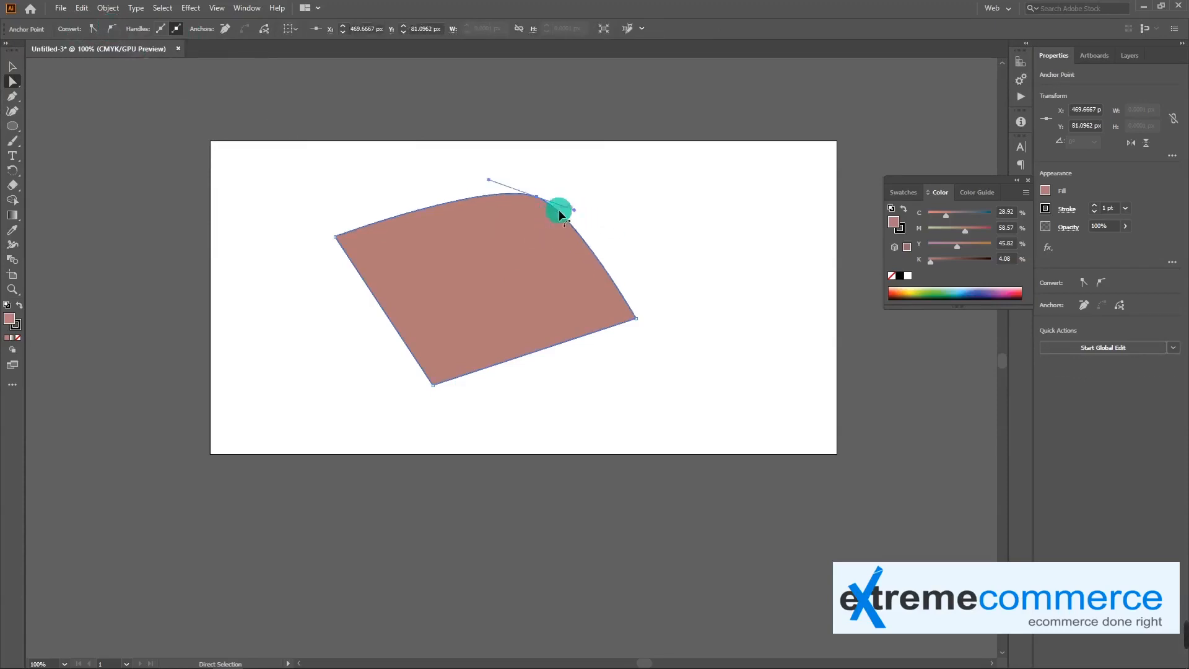
pyautogui.moveTo(577, 211); pyautogui.dragTo(592, 193)
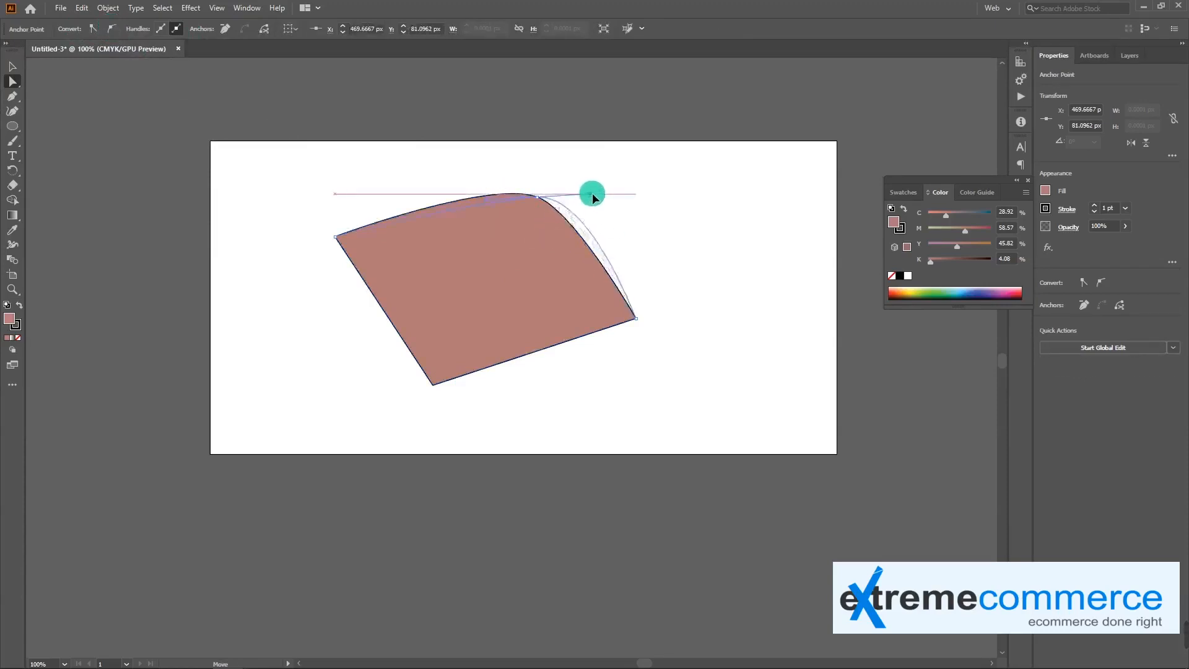
pyautogui.moveTo(486, 190); pyautogui.dragTo(542, 189)
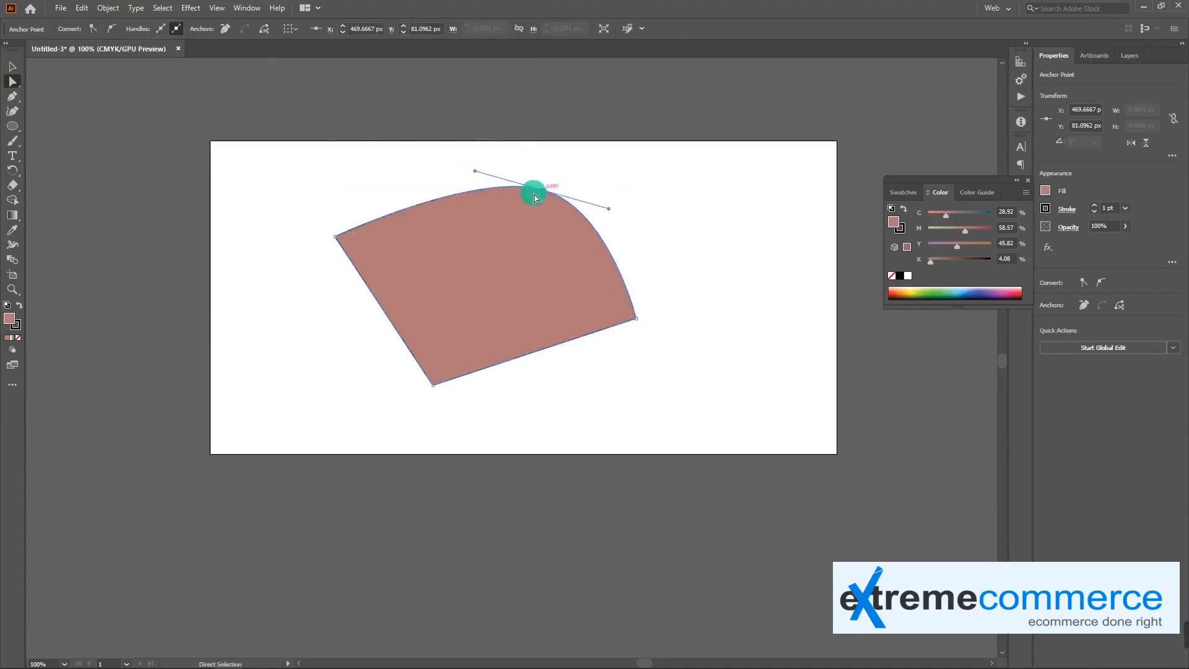
# Convert the shape's left anchor to a smooth point and tilt its upper direction handle slightly outward to the right
pyautogui.click(333, 240)
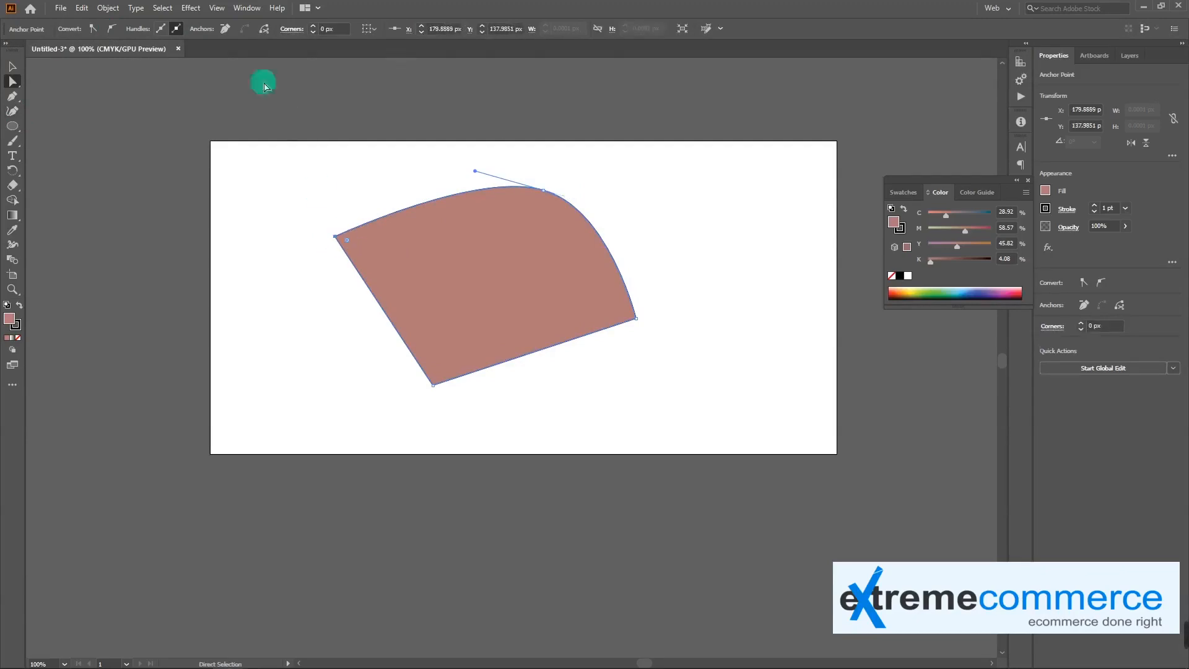
pyautogui.click(113, 29)
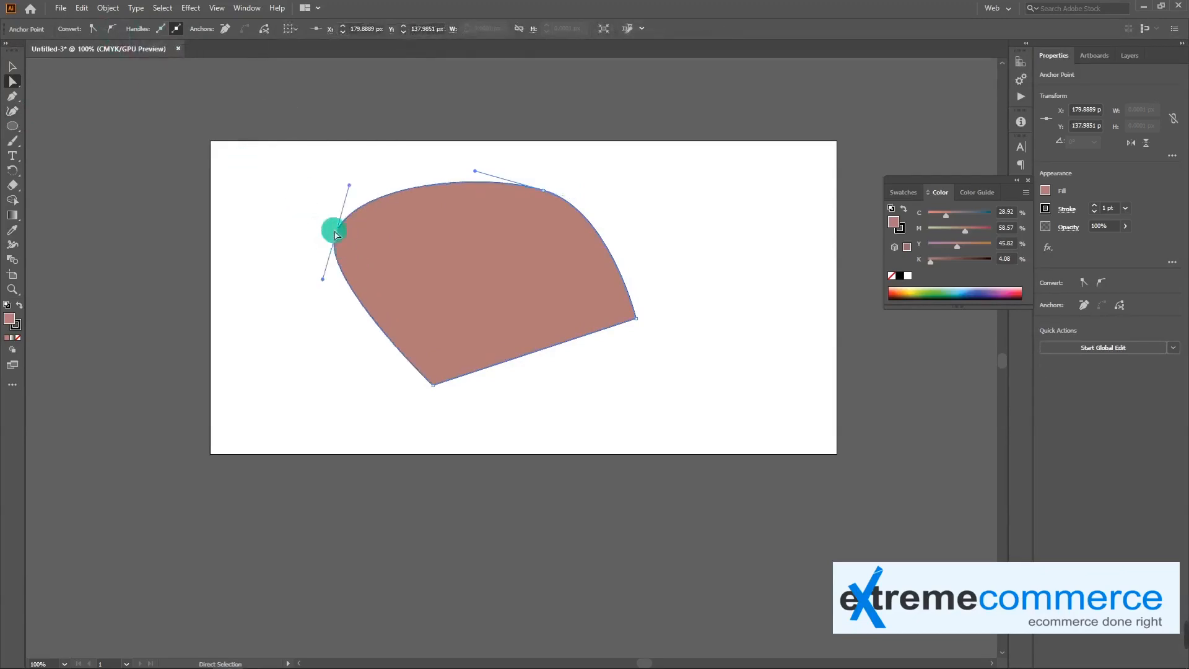
pyautogui.moveTo(349, 189)
pyautogui.mouseDown()
pyautogui.moveTo(341, 206)
pyautogui.moveTo(361, 181)
pyautogui.mouseUp()
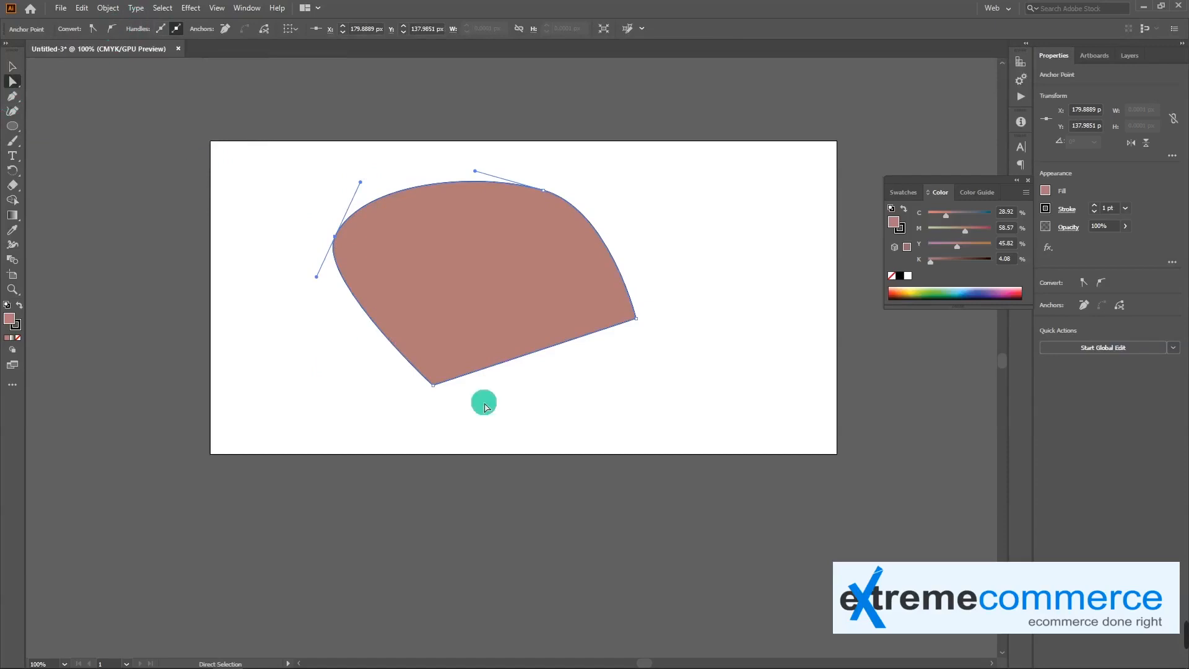
# Convert the shape's bottom anchor and its lower-right anchor to smooth points
pyautogui.click(433, 385)
pyautogui.click(109, 29)
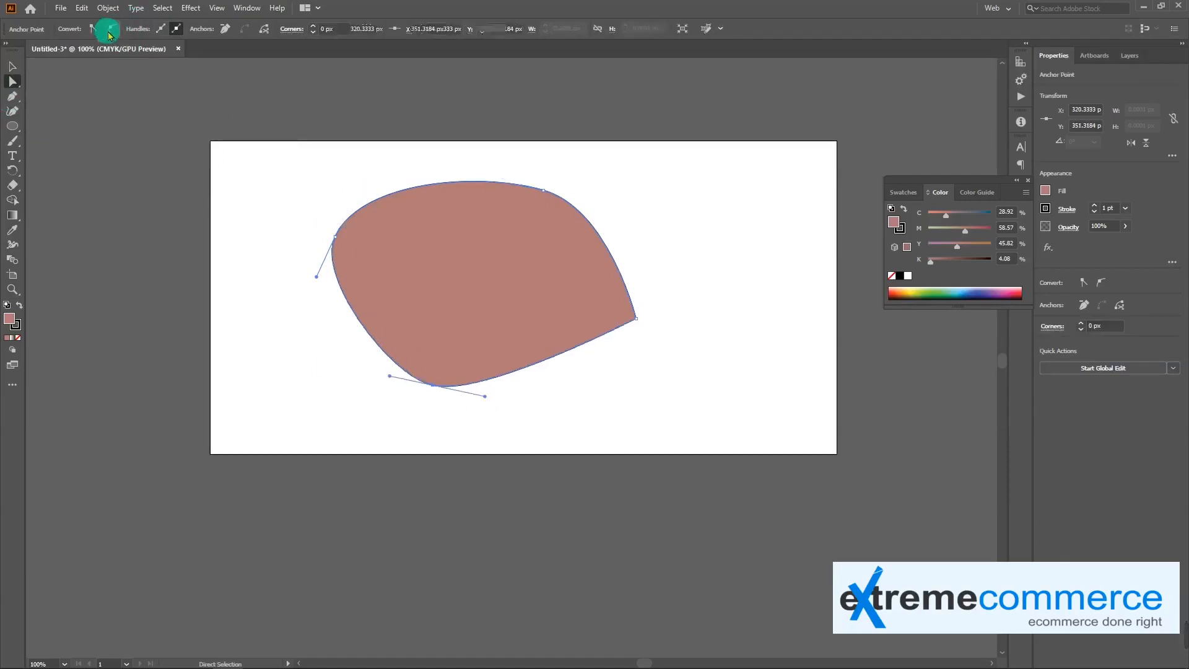
pyautogui.moveTo(636, 319); pyautogui.dragTo(638, 322)
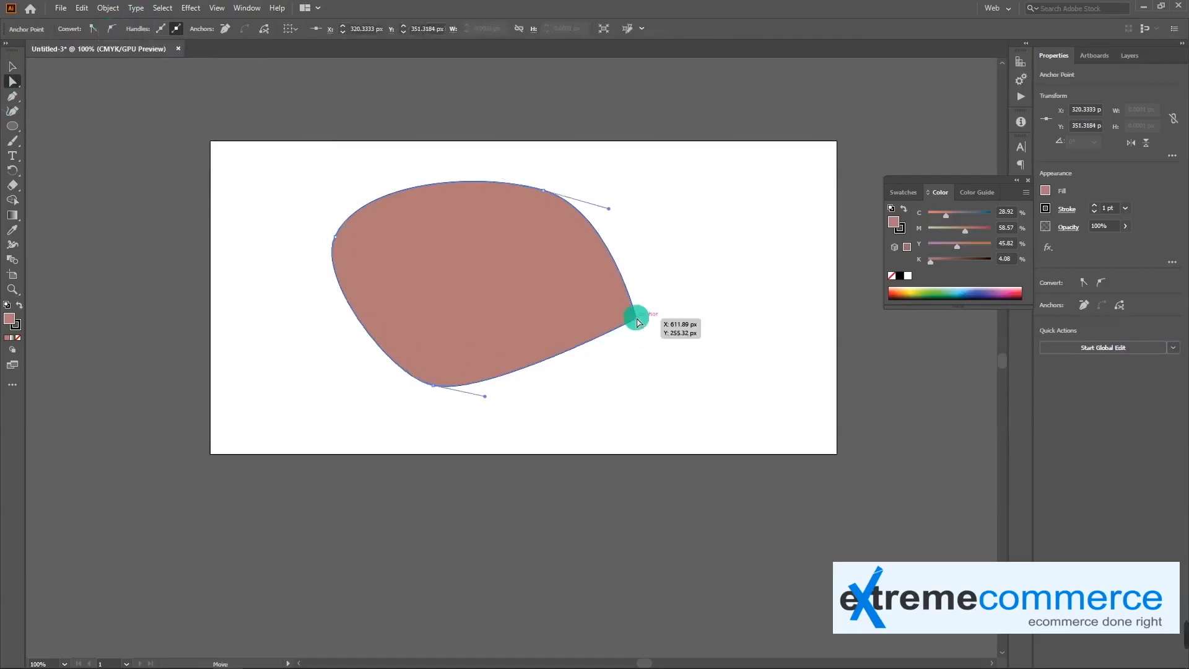
pyautogui.click(110, 29)
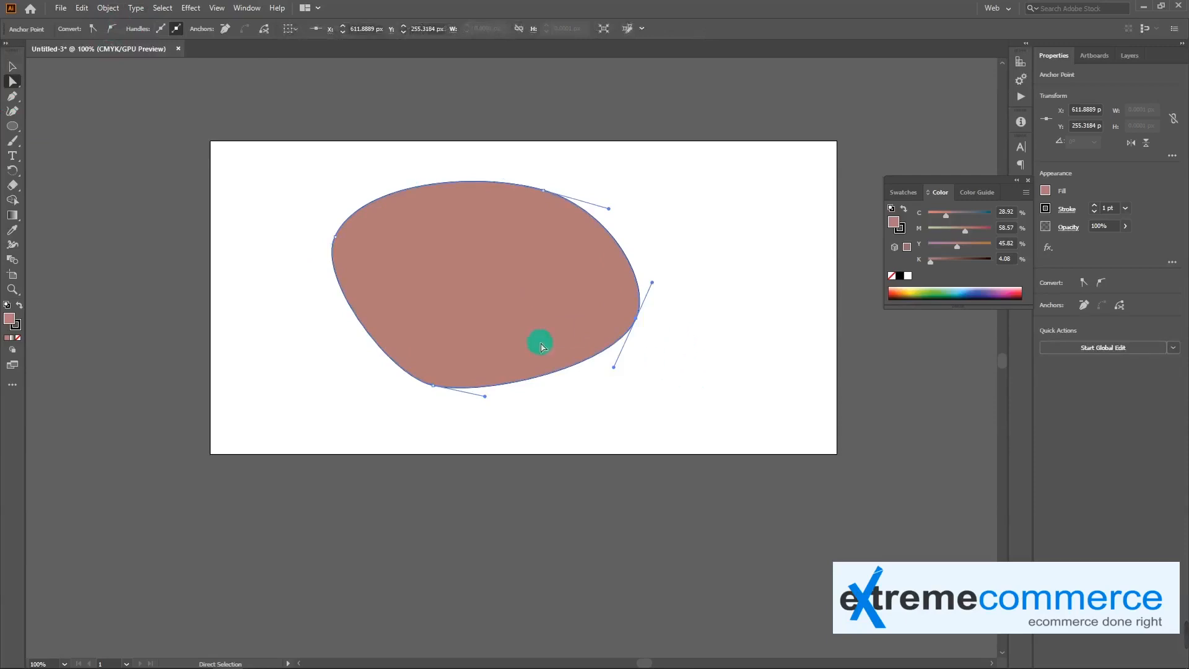
# Draw a wavy path with the Curvature tool down the left of the rounded shape, beneath it, and up to the artboard's right part
pyautogui.click(14, 114)
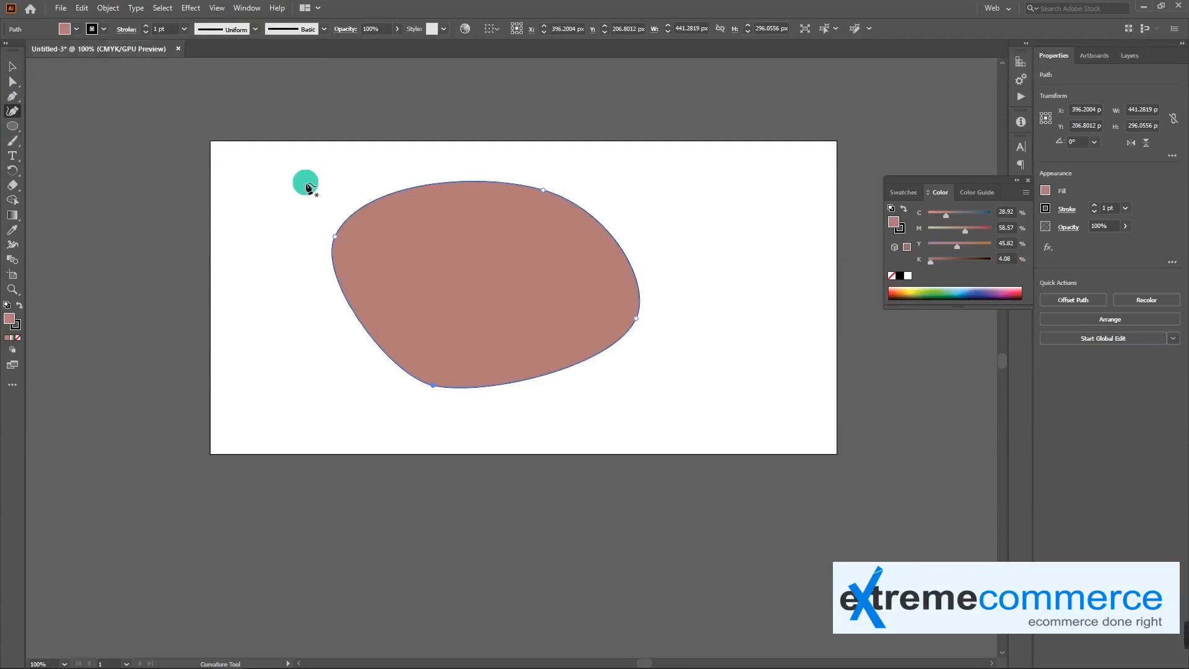
pyautogui.click(291, 220)
pyautogui.click(282, 264)
pyautogui.click(318, 356)
pyautogui.click(283, 384)
pyautogui.click(310, 422)
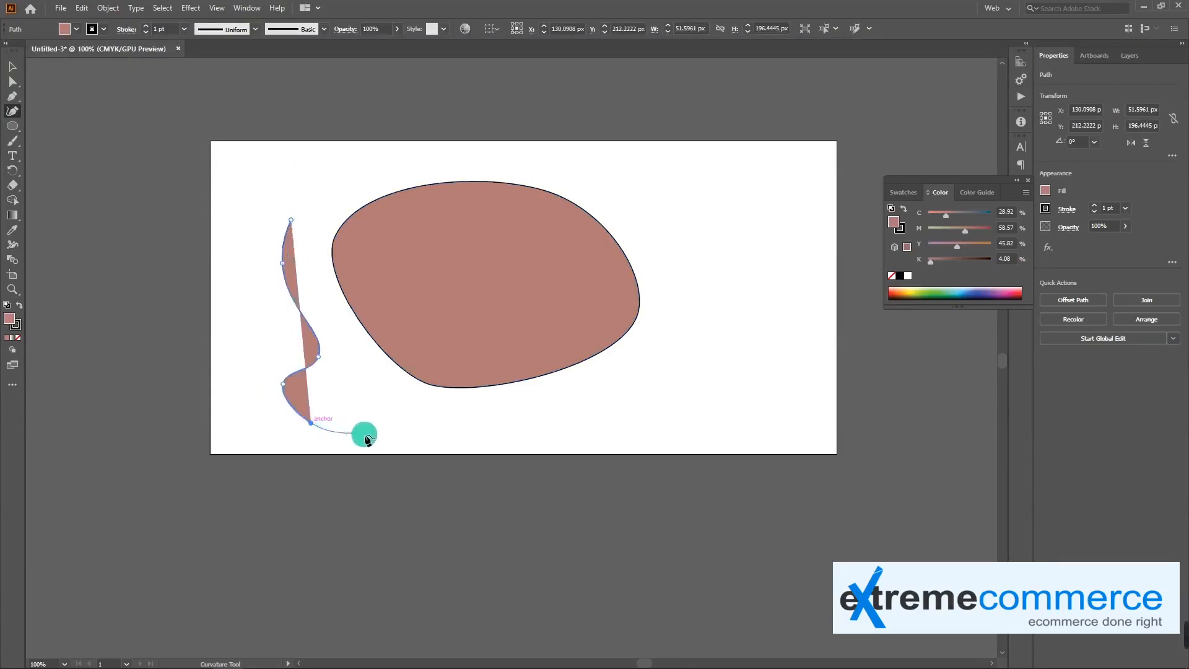
pyautogui.click(385, 436)
pyautogui.click(453, 425)
pyautogui.click(527, 441)
pyautogui.click(625, 419)
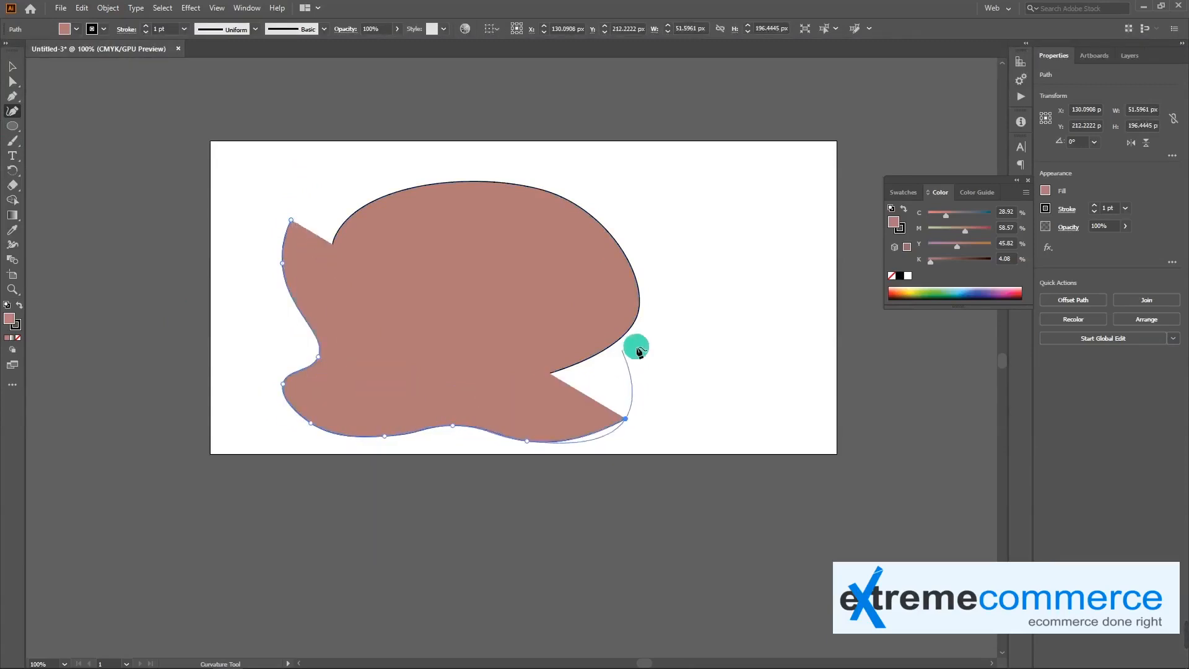
pyautogui.click(668, 357)
pyautogui.click(760, 335)
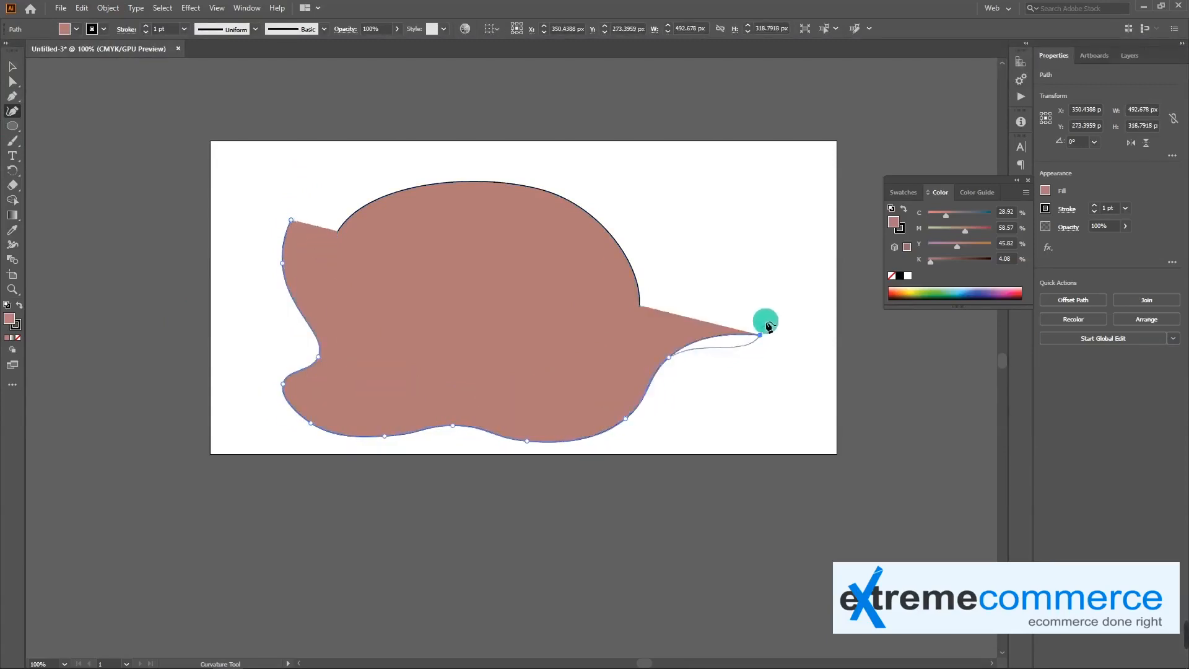
# Continue the wavy path up the right and back across the top, closing it as a blob about 773 by 411 px
pyautogui.click(758, 253)
pyautogui.click(787, 210)
pyautogui.click(787, 175)
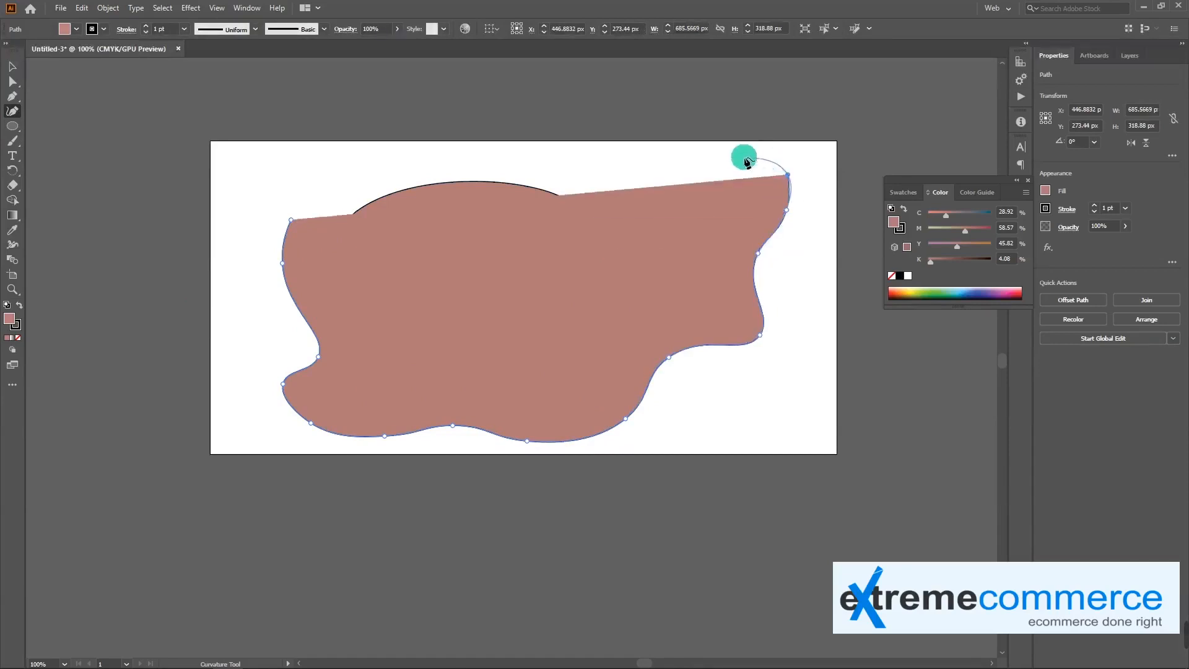
pyautogui.click(734, 155)
pyautogui.click(650, 199)
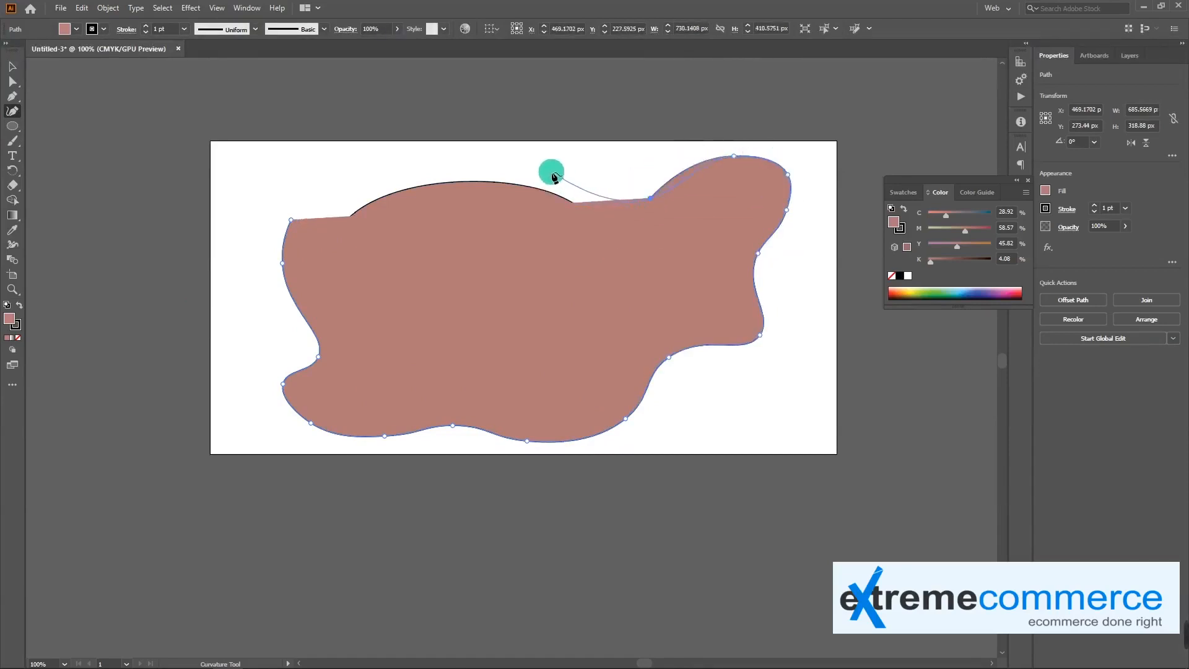
pyautogui.click(550, 171)
pyautogui.click(454, 156)
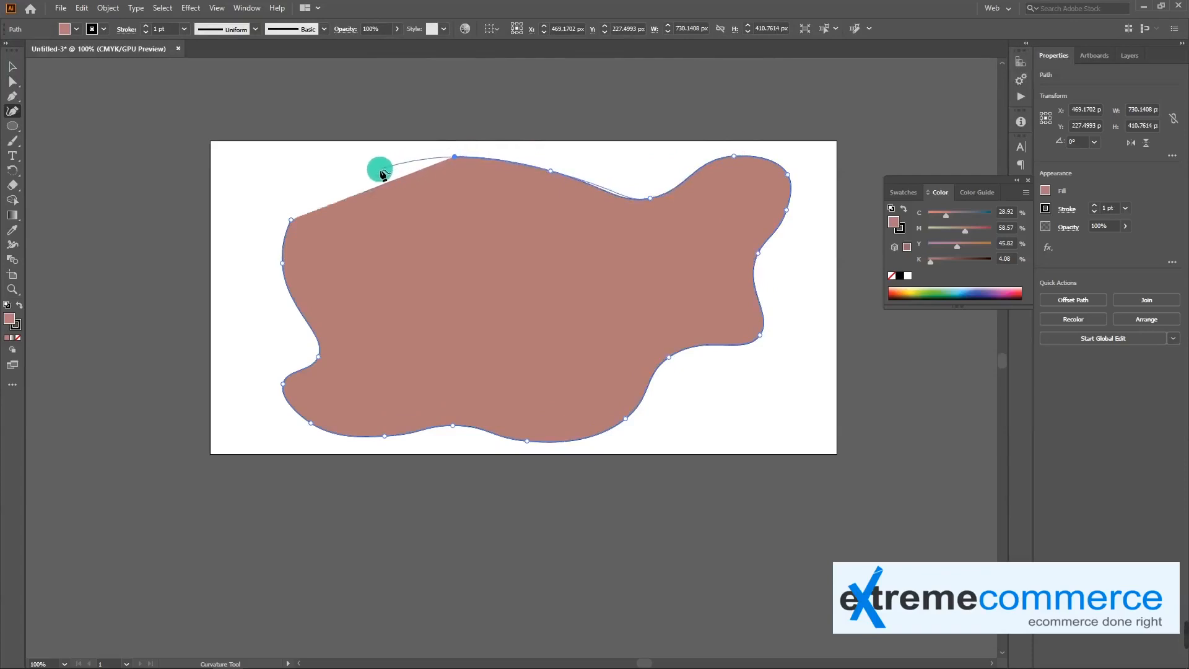
pyautogui.click(335, 174)
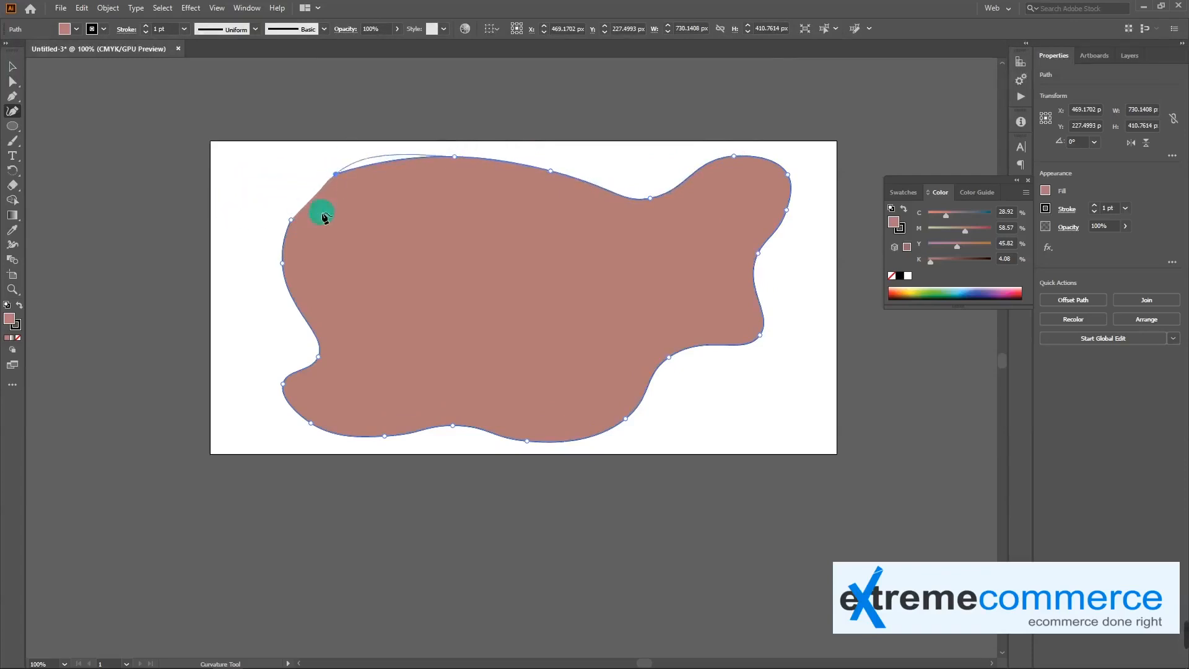
pyautogui.click(253, 214)
pyautogui.click(292, 226)
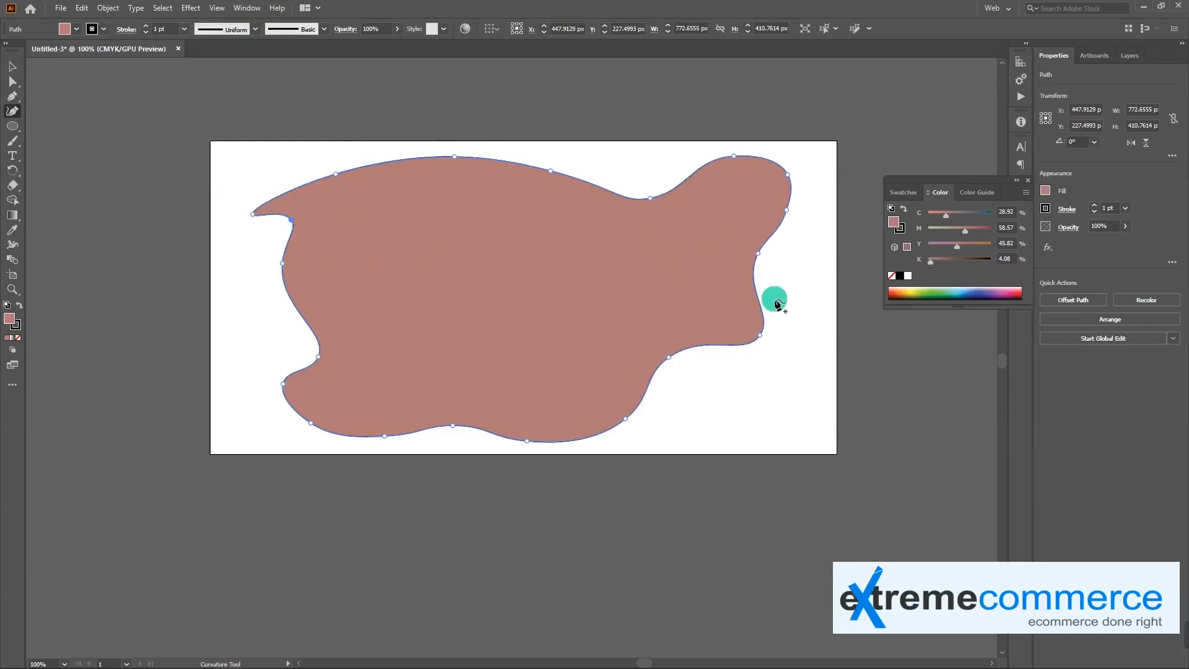
# Move the wavy blob to about X 435 px, Y 232 px, and delete both filled shapes from the artboard
pyautogui.press('v')
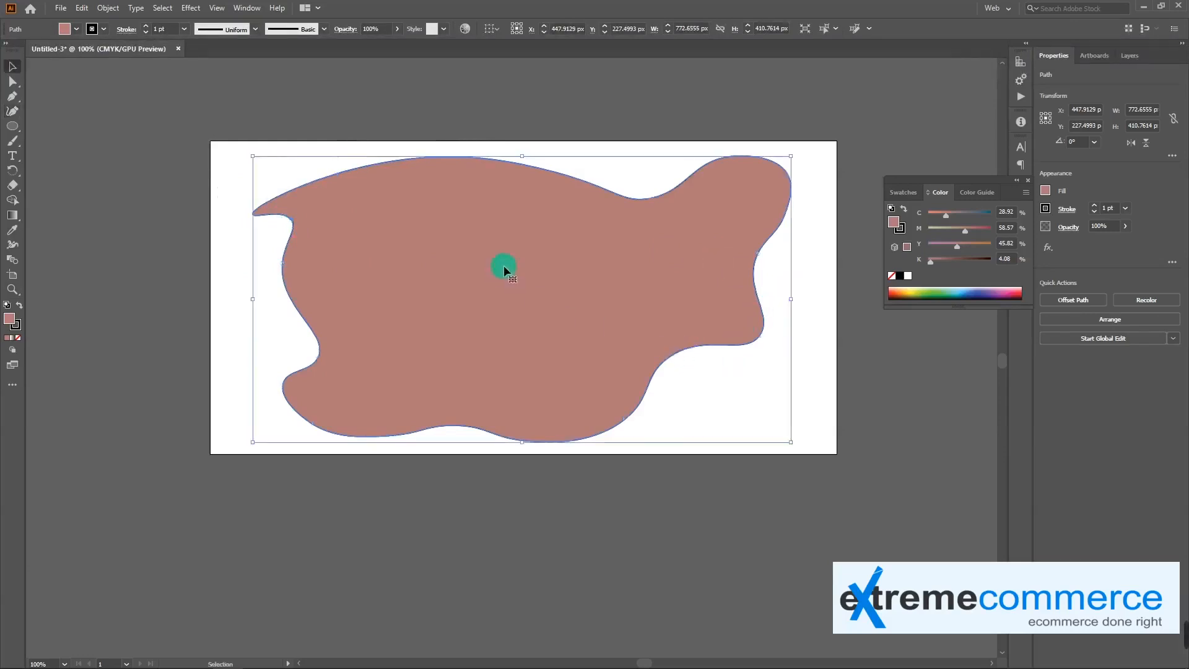
pyautogui.moveTo(501, 266); pyautogui.dragTo(476, 313)
pyautogui.click(527, 201)
pyautogui.press('Delete')
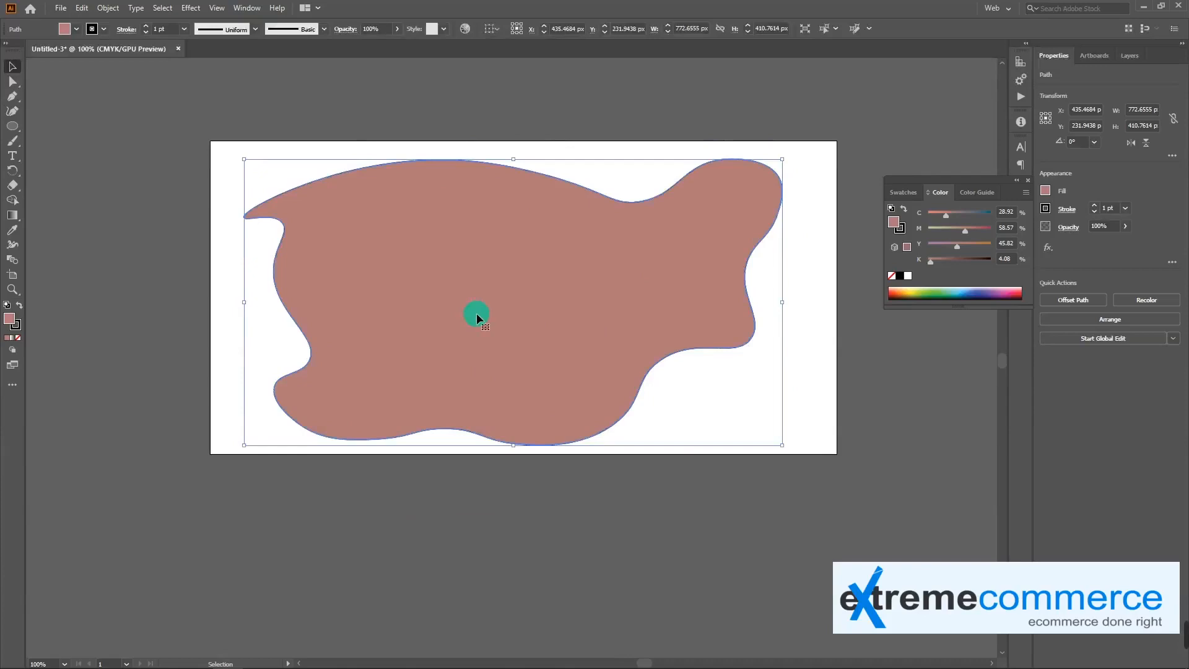
pyautogui.press('Delete')
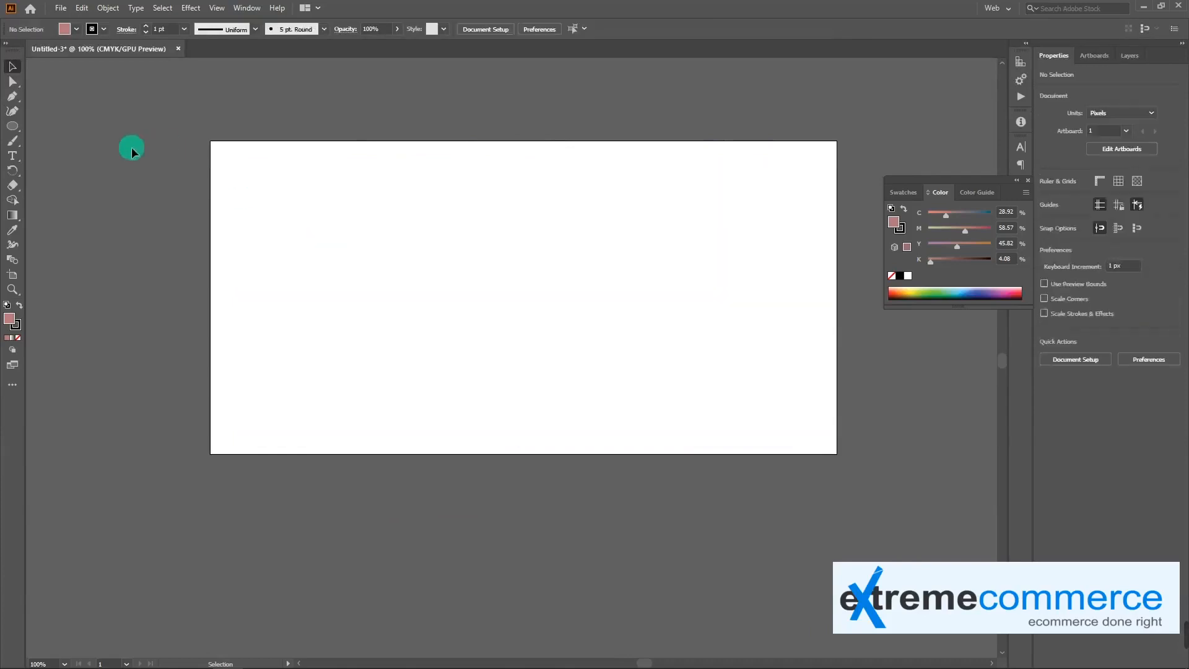
# Start a filled path with the Curvature tool, arching across the artboard's upper part and curving back underneath near its center
pyautogui.click(13, 110)
pyautogui.click(314, 209)
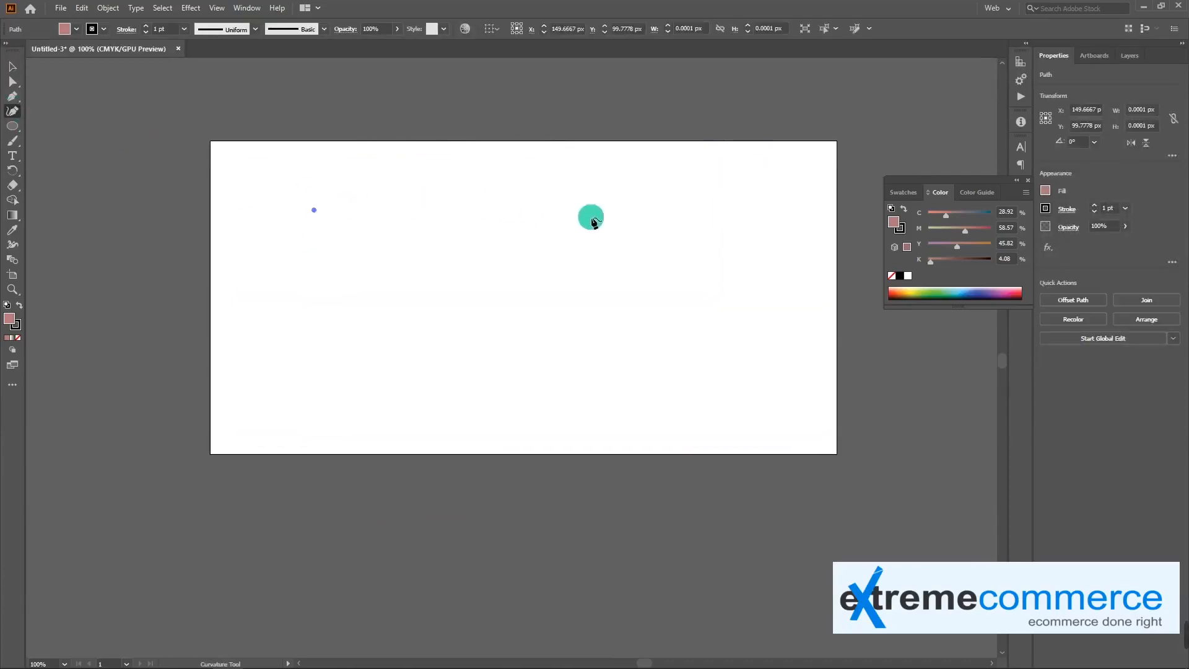
pyautogui.click(648, 209)
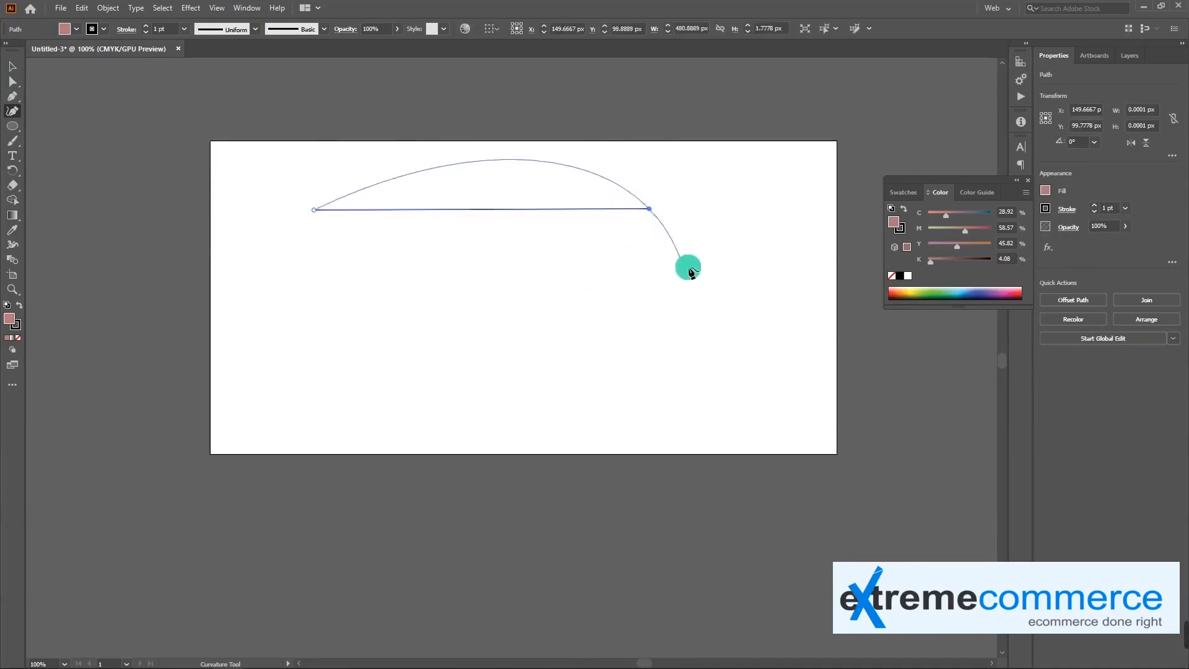
pyautogui.click(723, 267)
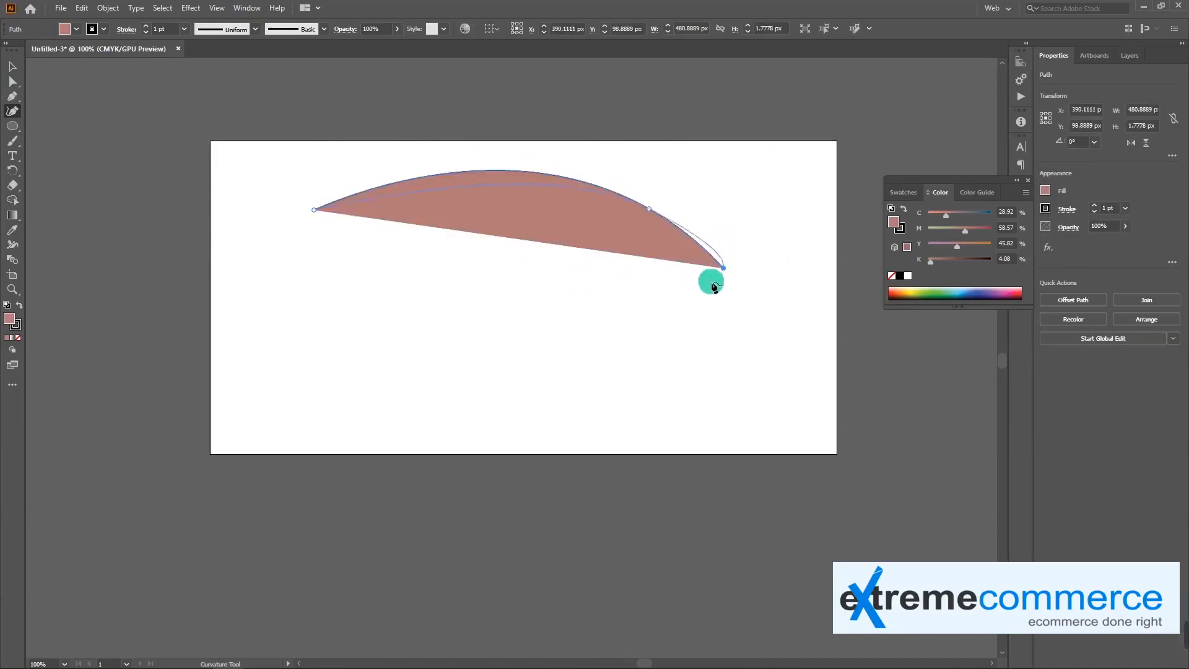
pyautogui.click(523, 332)
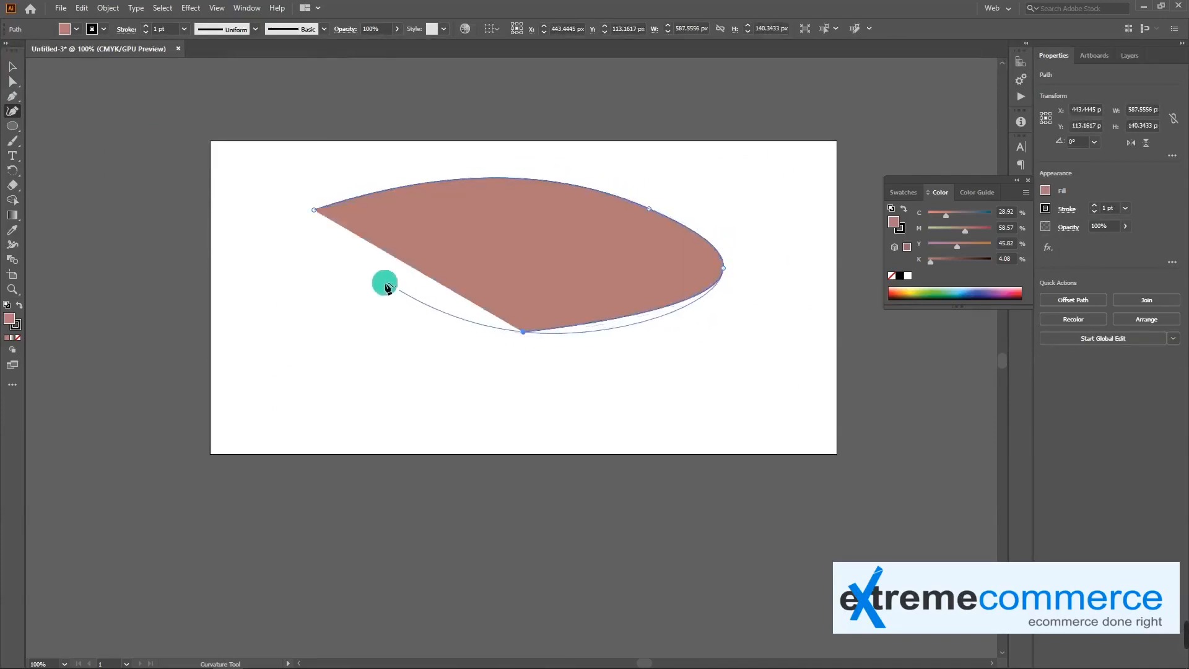
# Continue the curved path past the artboard's left edge and back to its start, closing it as a narrow-waisted shape about 806 by 254 px
pyautogui.click(314, 212)
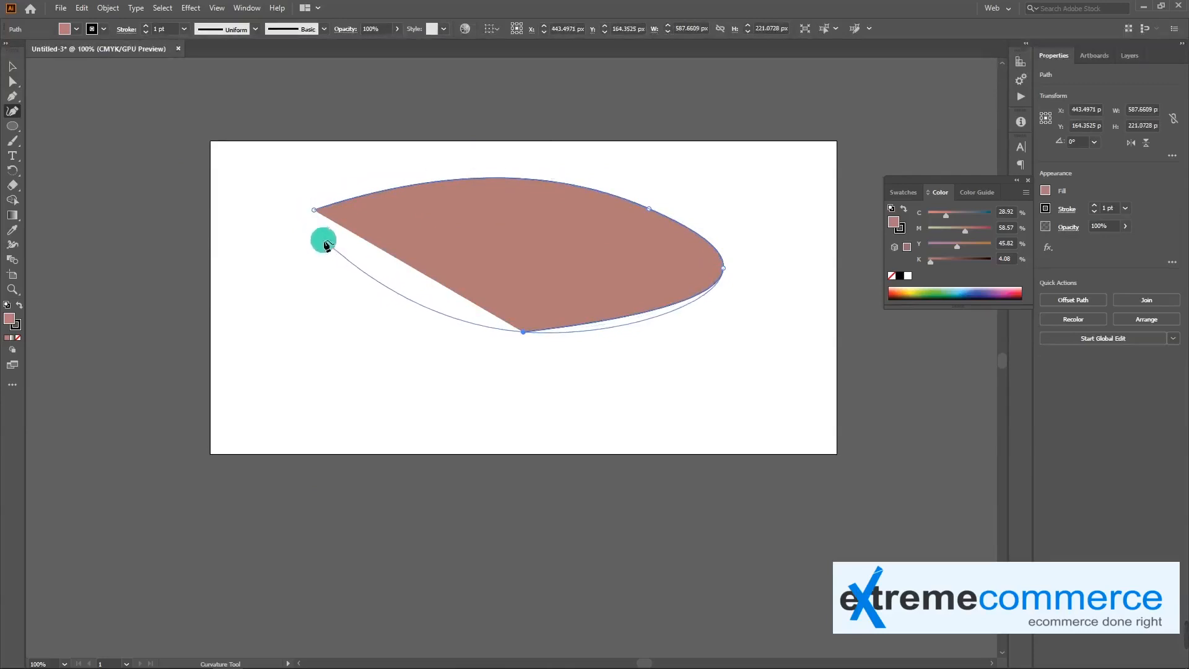
pyautogui.click(329, 249)
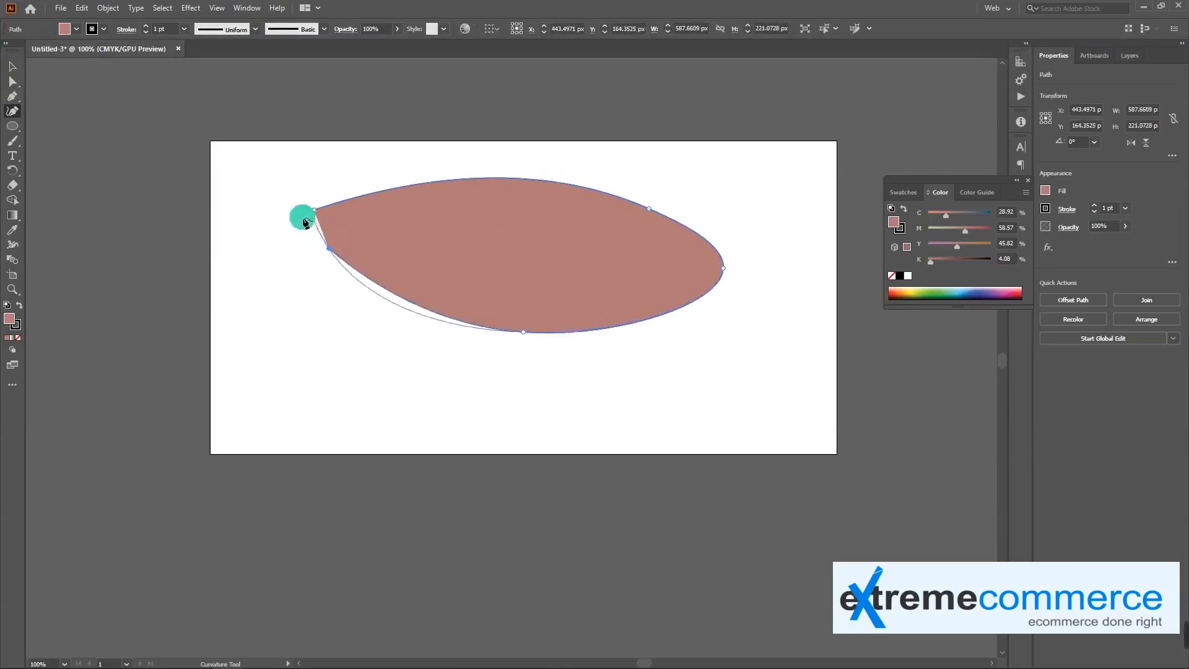
pyautogui.click(246, 260)
pyautogui.click(179, 251)
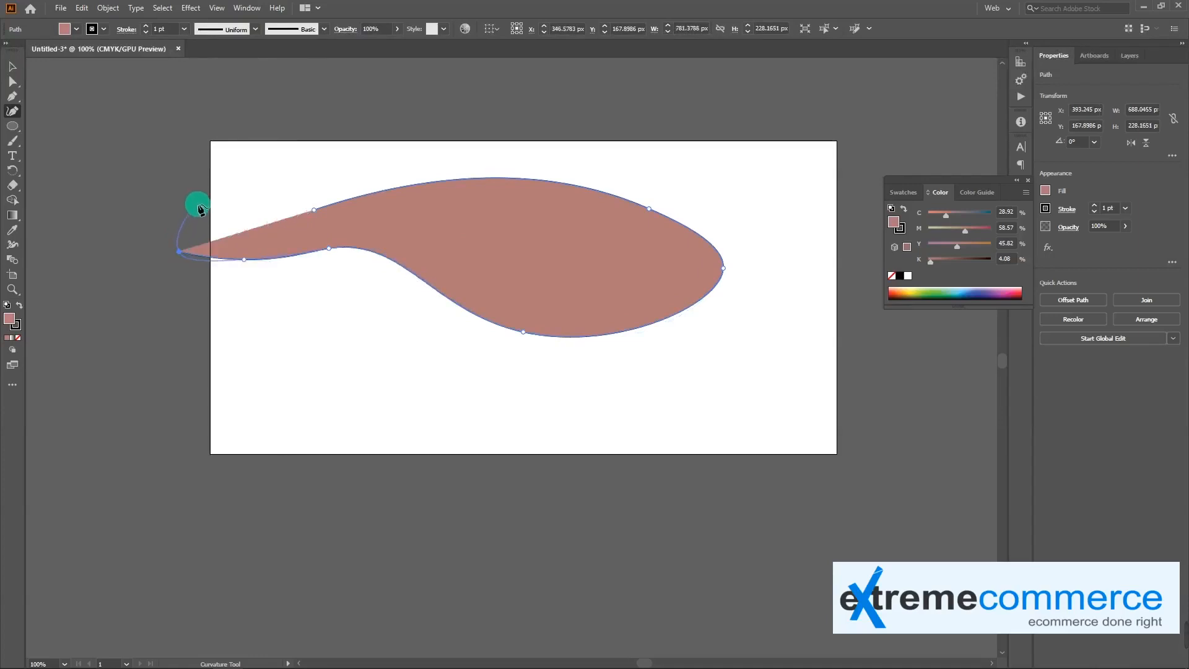
pyautogui.click(179, 164)
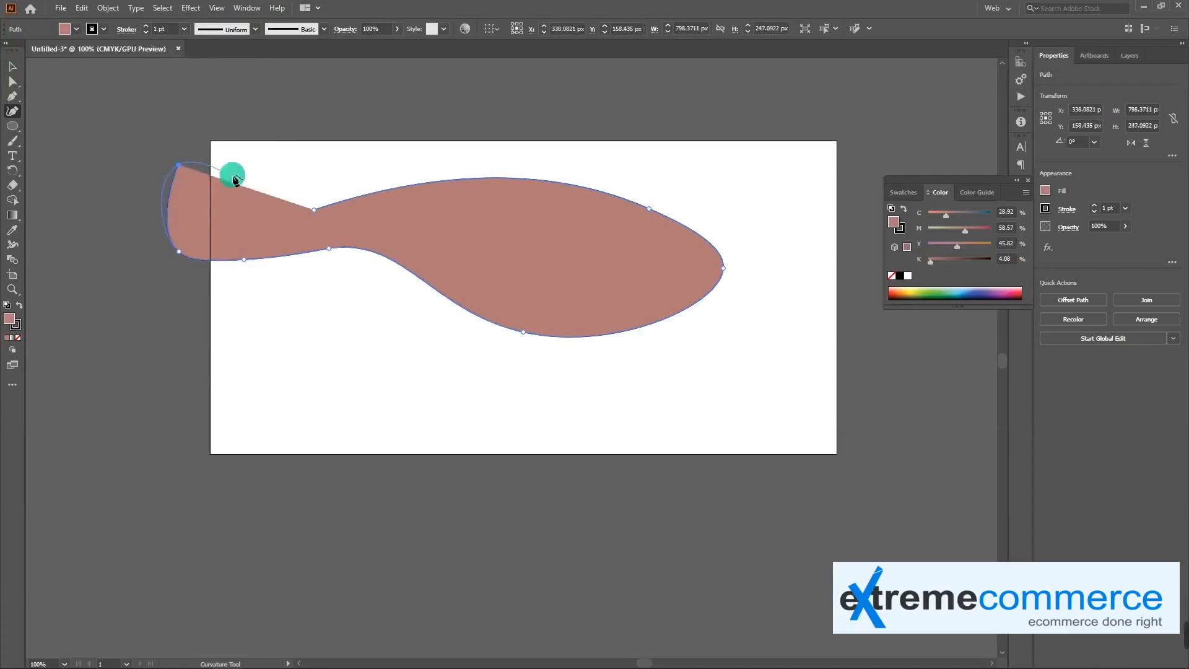
pyautogui.click(315, 210)
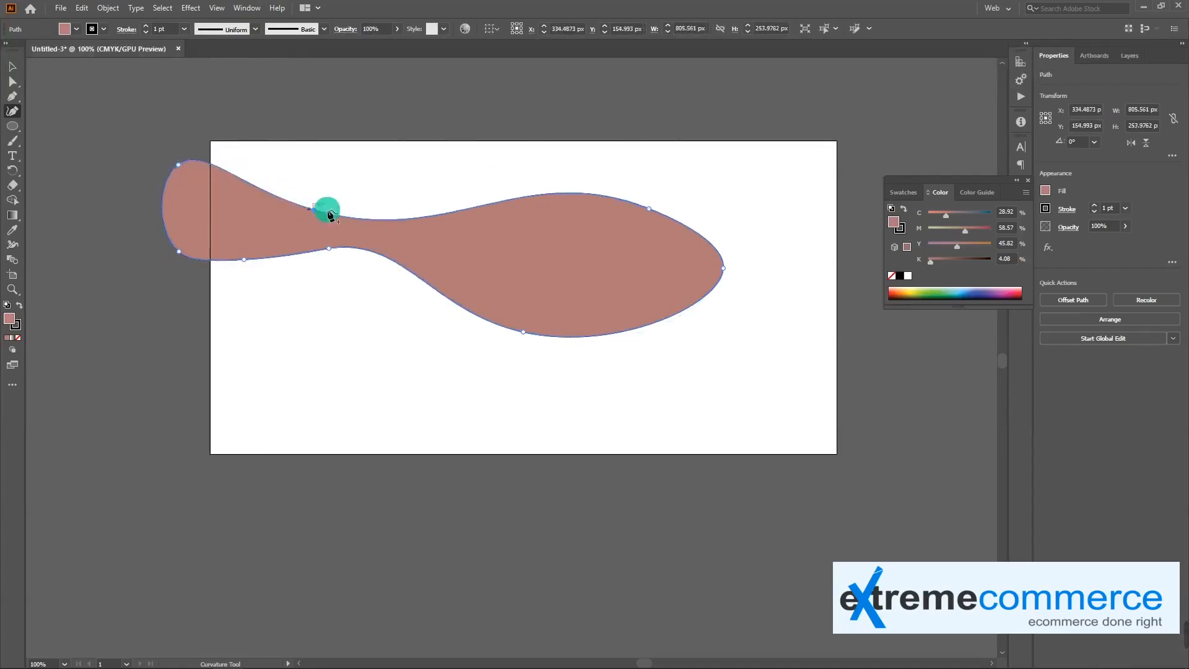
# Reshape the closed shape with Direct Selection: lengthen the upper-right anchor's handle, raise the upper waist anchor, and shift the two left-end anchors
pyautogui.press('a')
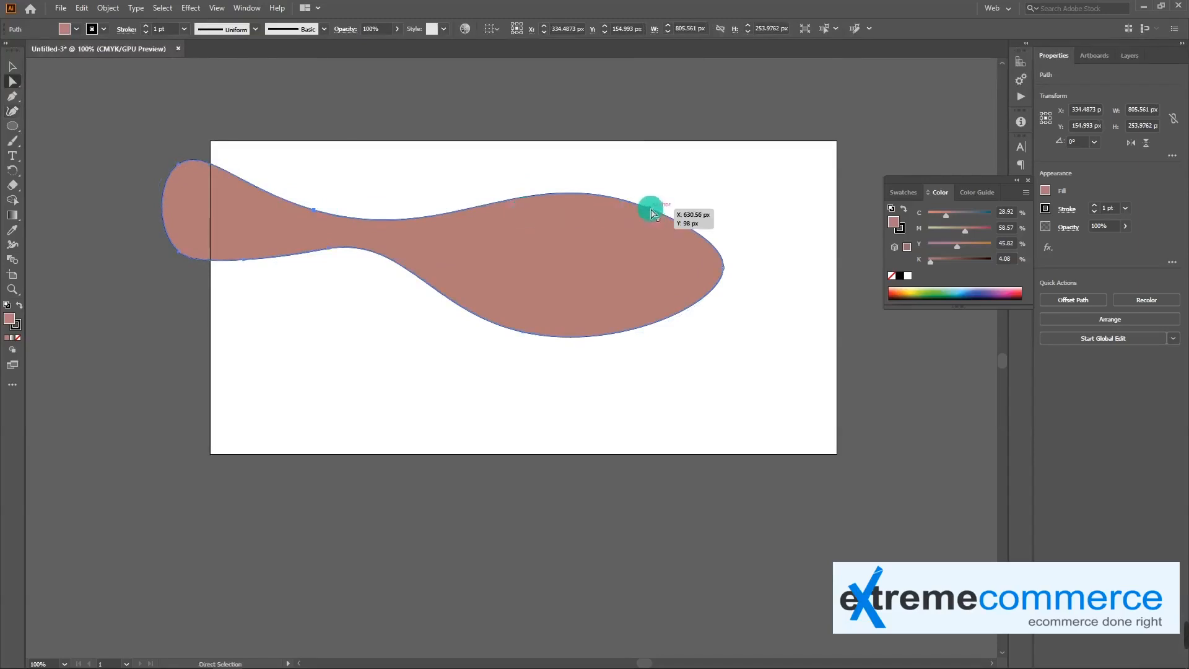
pyautogui.click(650, 207)
pyautogui.moveTo(525, 163); pyautogui.dragTo(422, 117)
pyautogui.moveTo(320, 214); pyautogui.dragTo(316, 197)
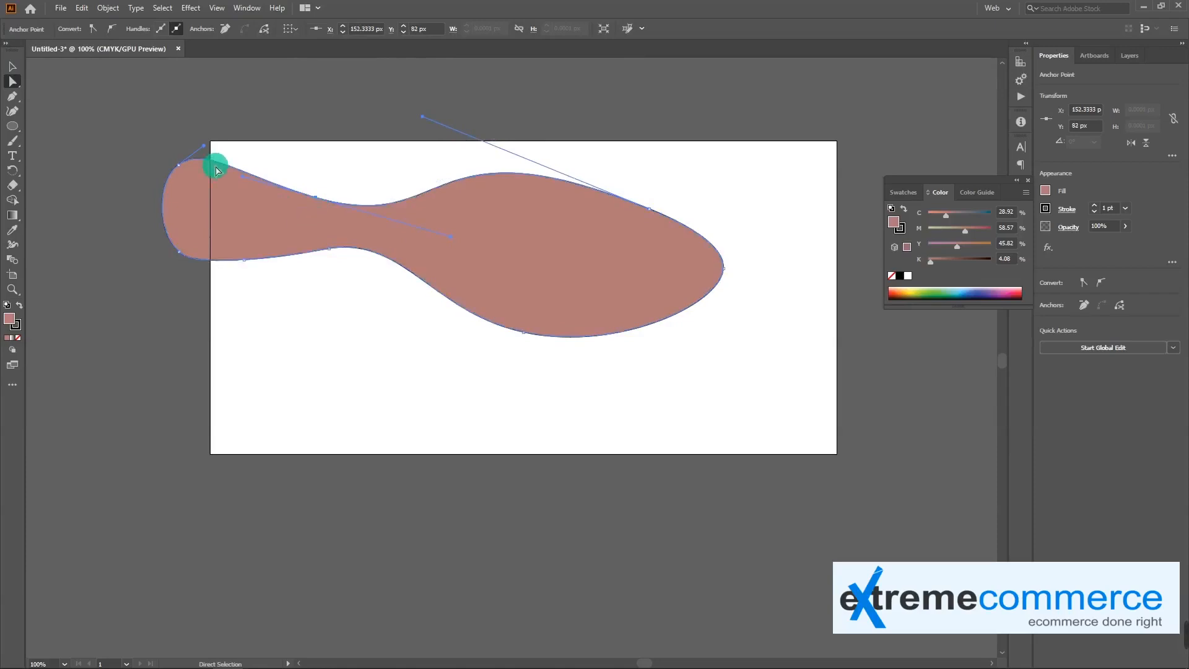
pyautogui.moveTo(180, 167); pyautogui.dragTo(187, 168)
pyautogui.moveTo(179, 252); pyautogui.dragTo(173, 259)
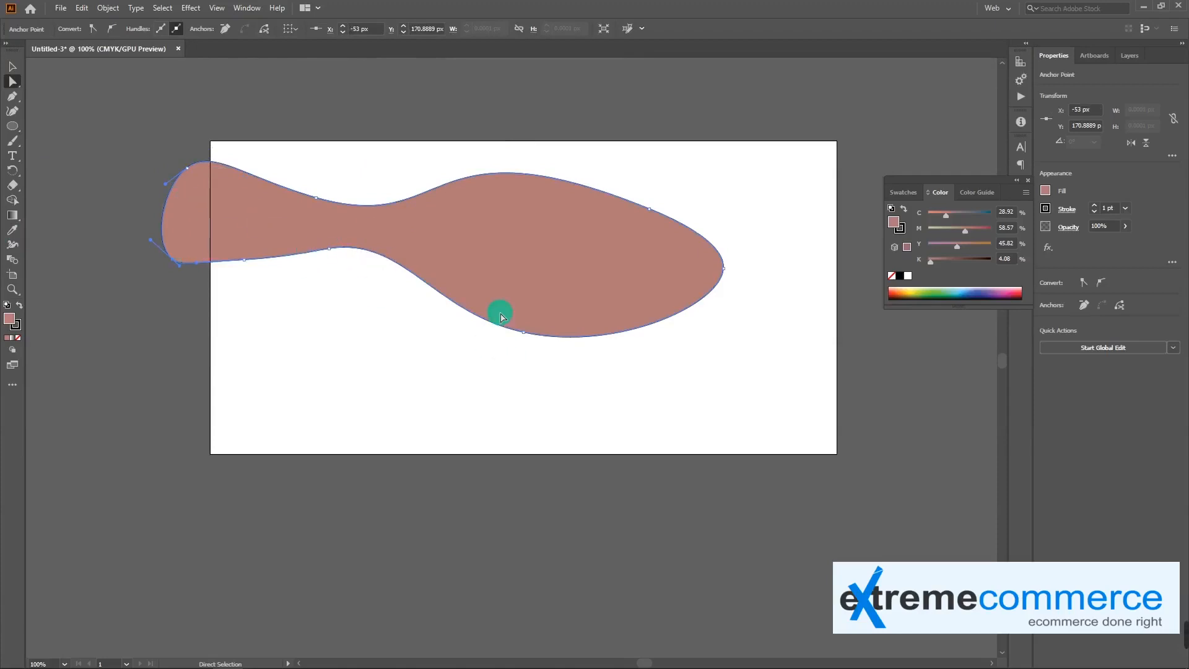
# Move the curved shape fully onto the artboard at about X 464 px, Y 161 px, and delete it
pyautogui.press('v')
pyautogui.moveTo(480, 280); pyautogui.dragTo(571, 284)
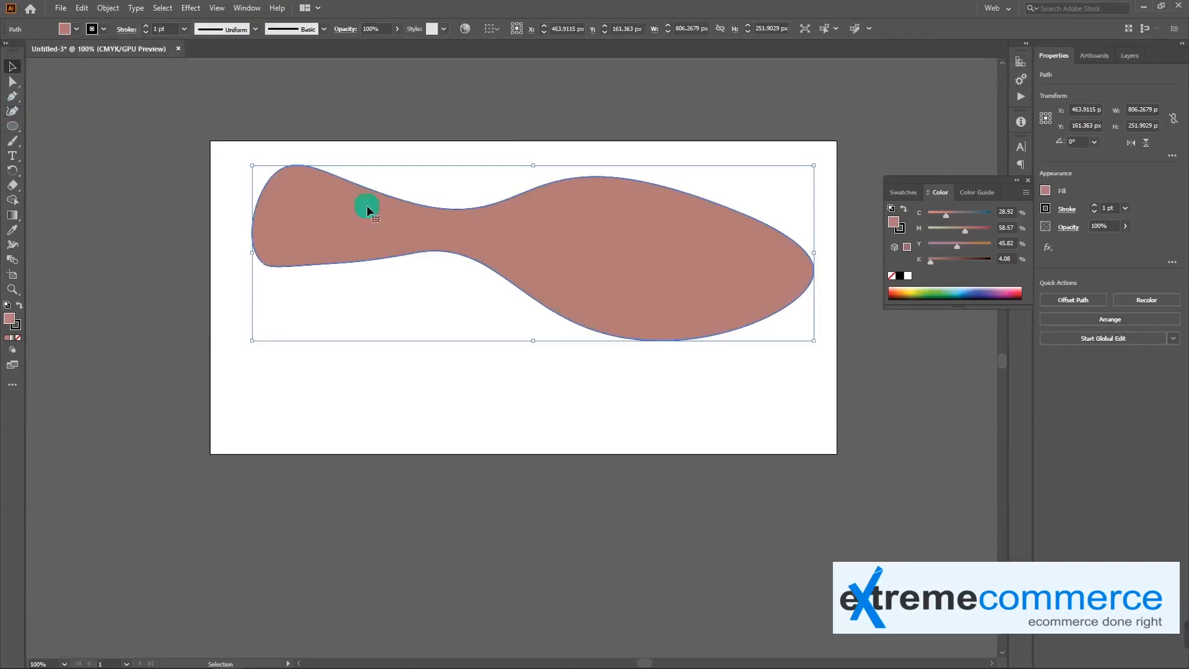
pyautogui.press('Delete')
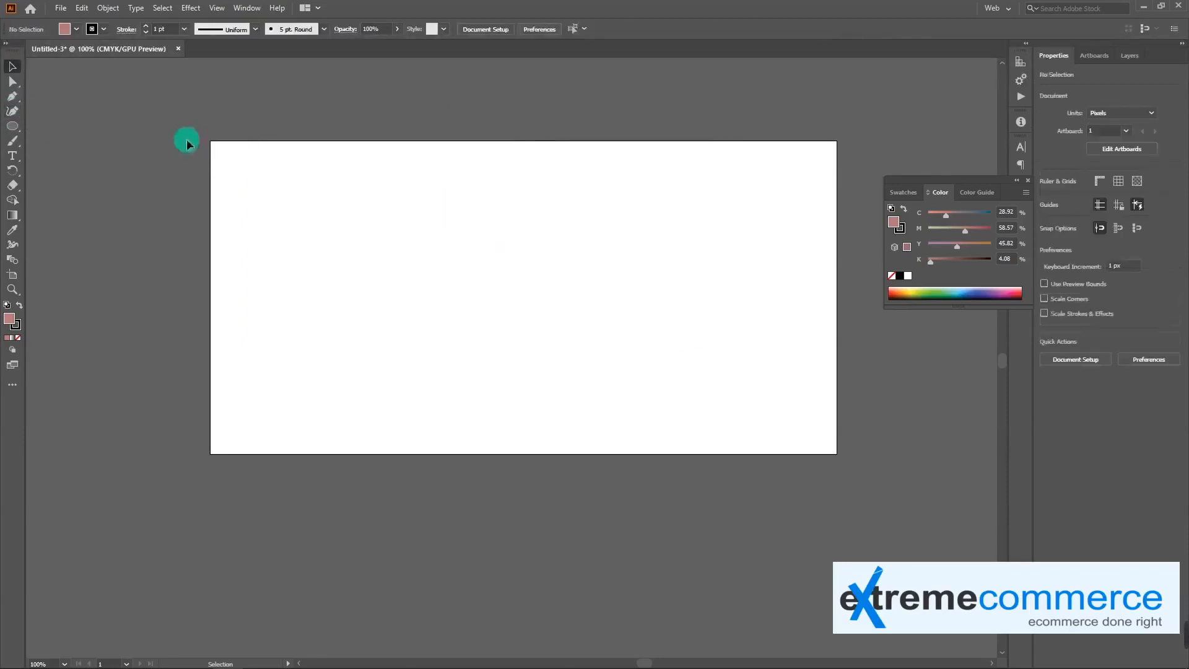
# Tear off the Pen tool group as a floating panel and close it
pyautogui.click(18, 99)
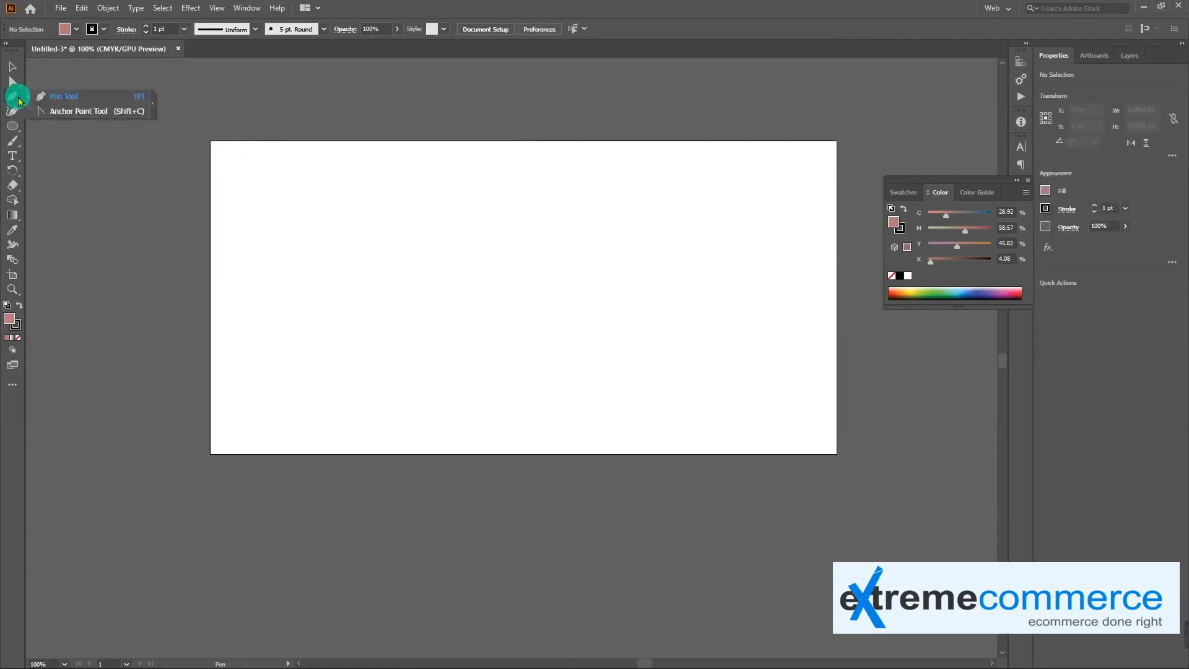
pyautogui.click(152, 104)
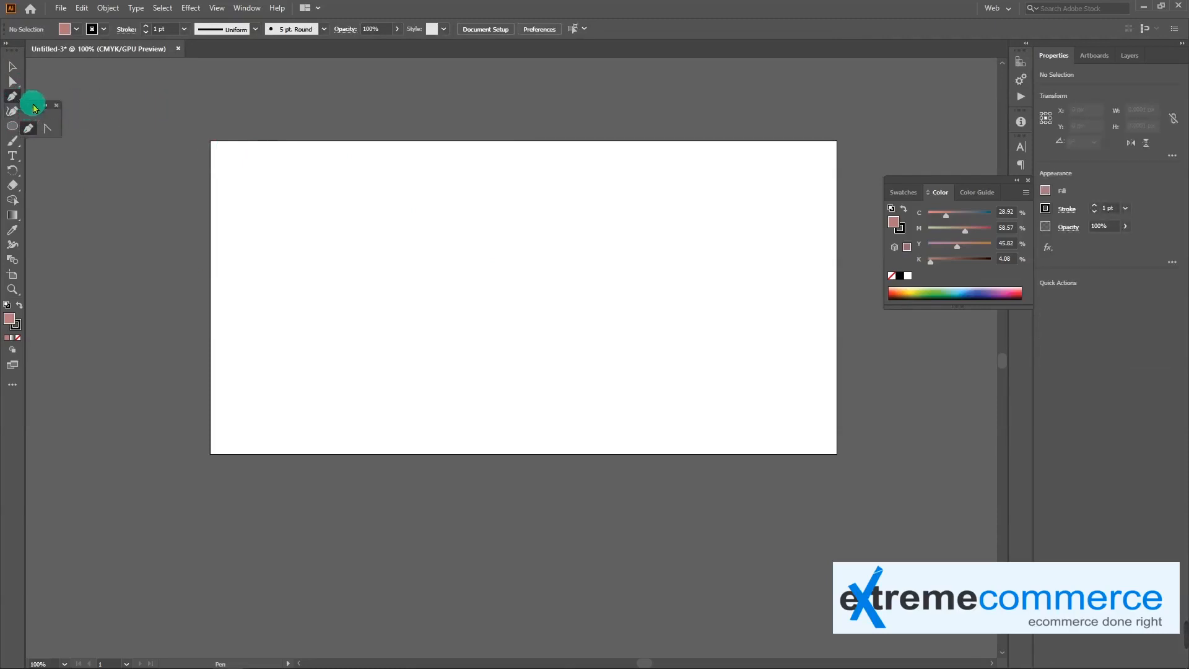
pyautogui.moveTo(32, 101); pyautogui.dragTo(68, 96)
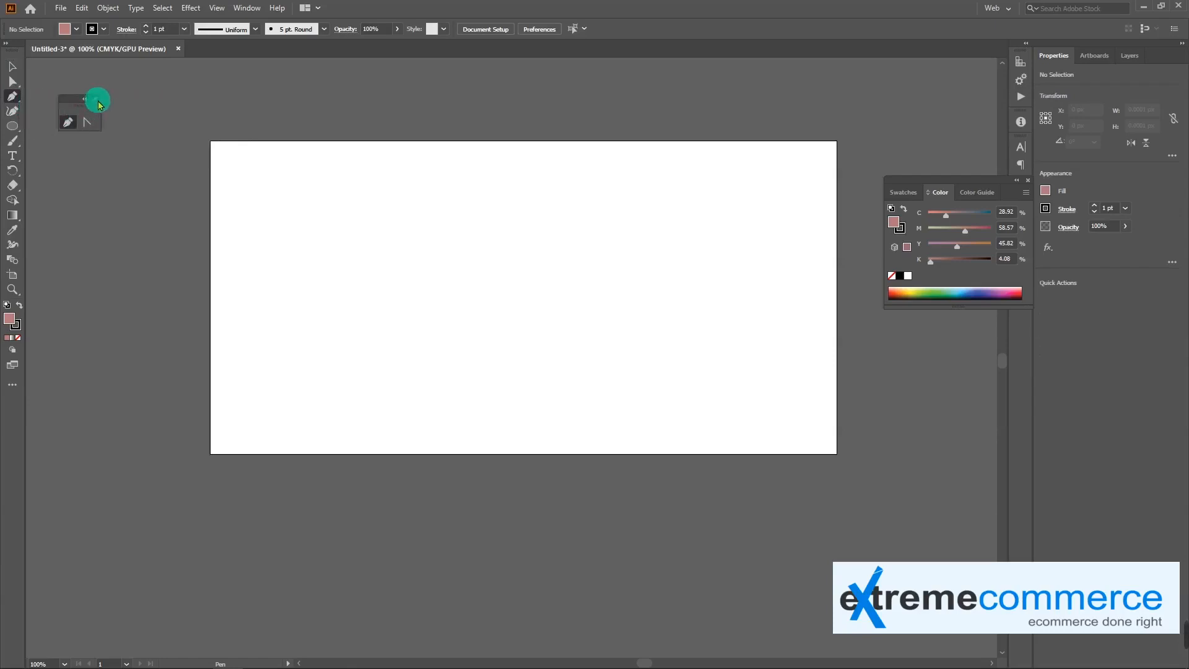
pyautogui.click(96, 101)
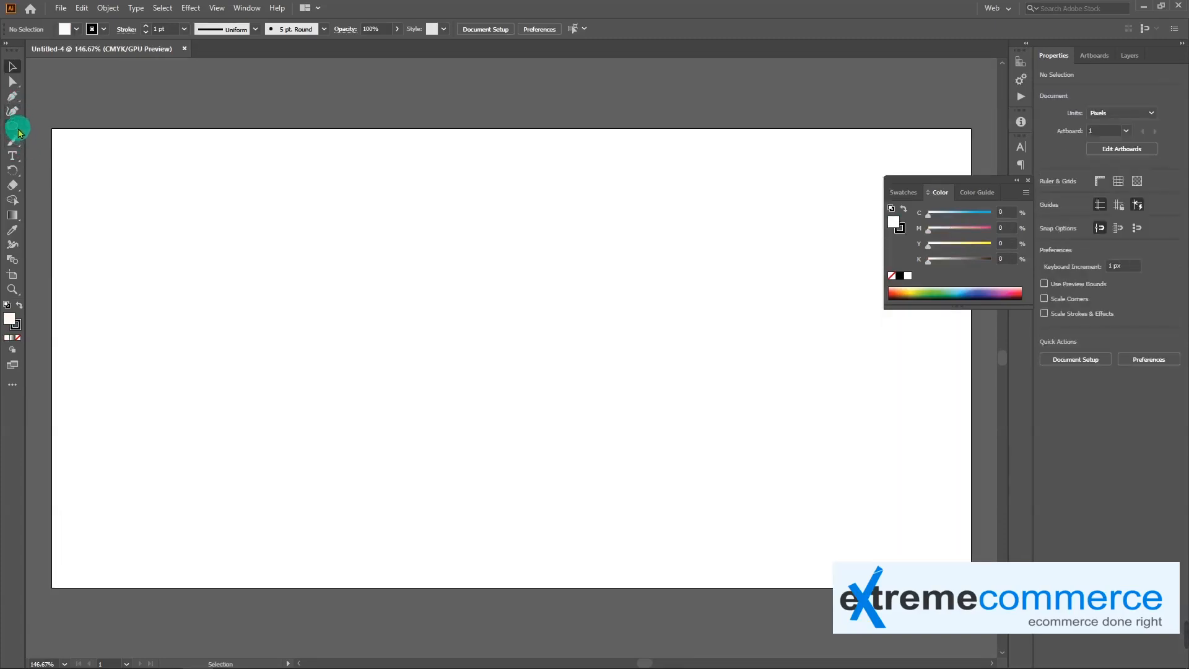
pyautogui.click(17, 131)
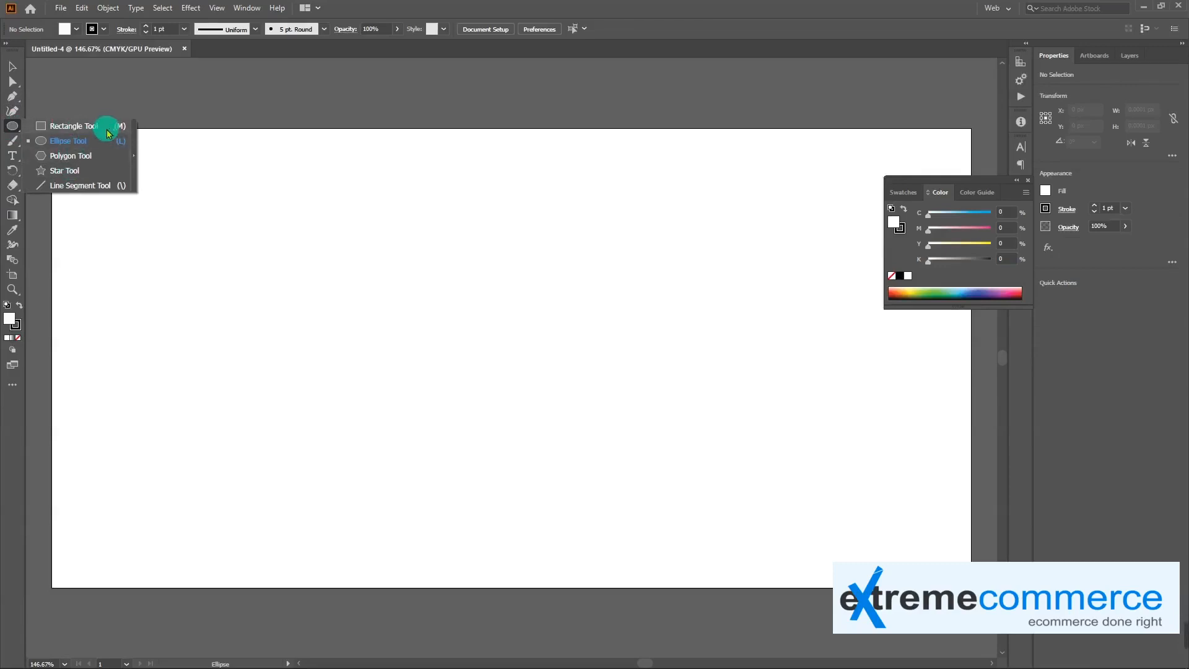
pyautogui.moveTo(232, 167); pyautogui.dragTo(388, 250)
pyautogui.hotkey('ctrl', 'z')
# Draw a rectangle about 156 by 88 px in the upper-left part of the artboard
pyautogui.click(13, 127)
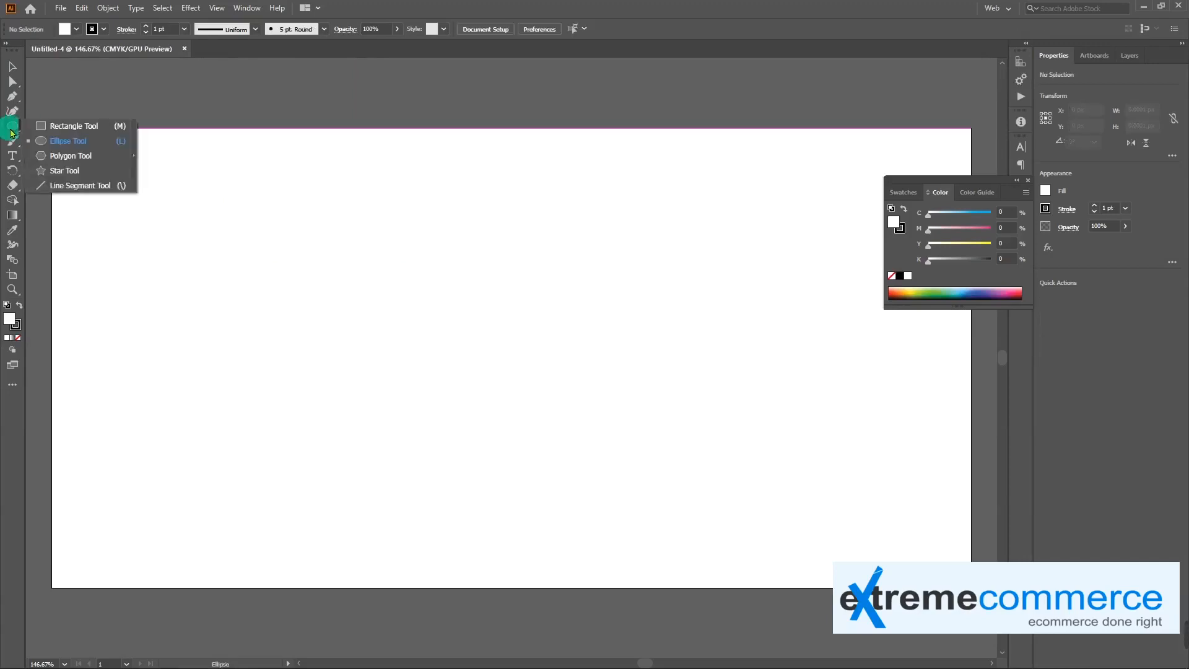
pyautogui.click(47, 127)
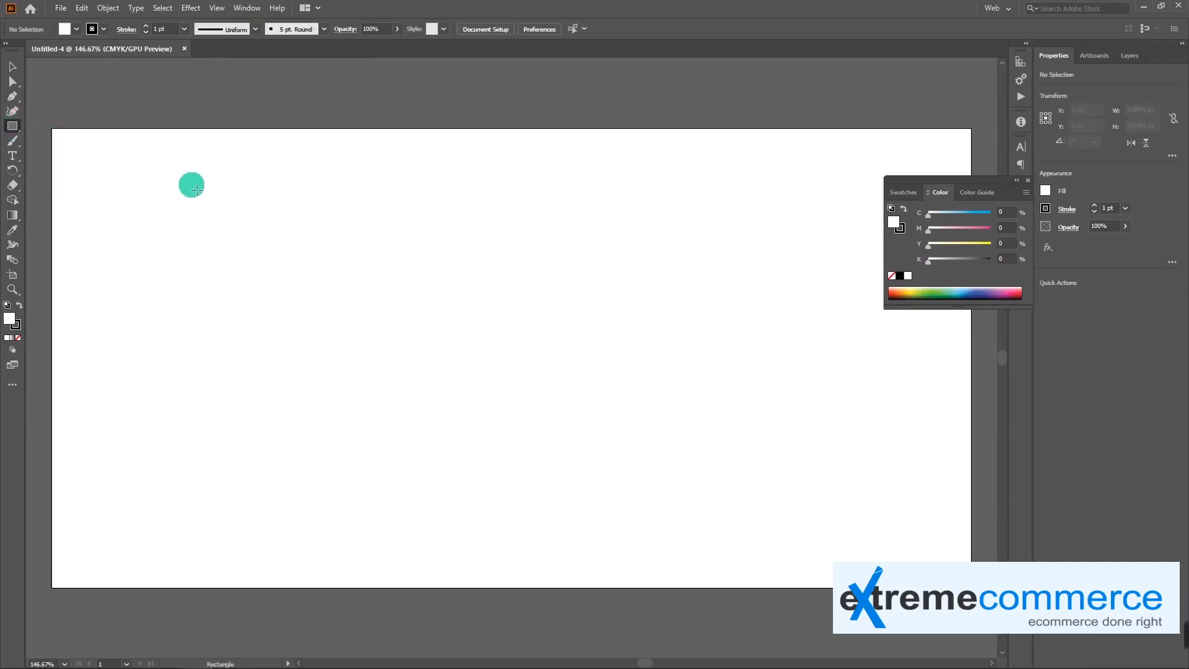
pyautogui.moveTo(189, 186); pyautogui.dragTo(348, 277)
# Draw an ellipse about 218 by 167 px near the artboard's center and a tilted hexagon about 80 px wide below the rectangle
pyautogui.press('l')
pyautogui.moveTo(437, 239); pyautogui.dragTo(641, 393)
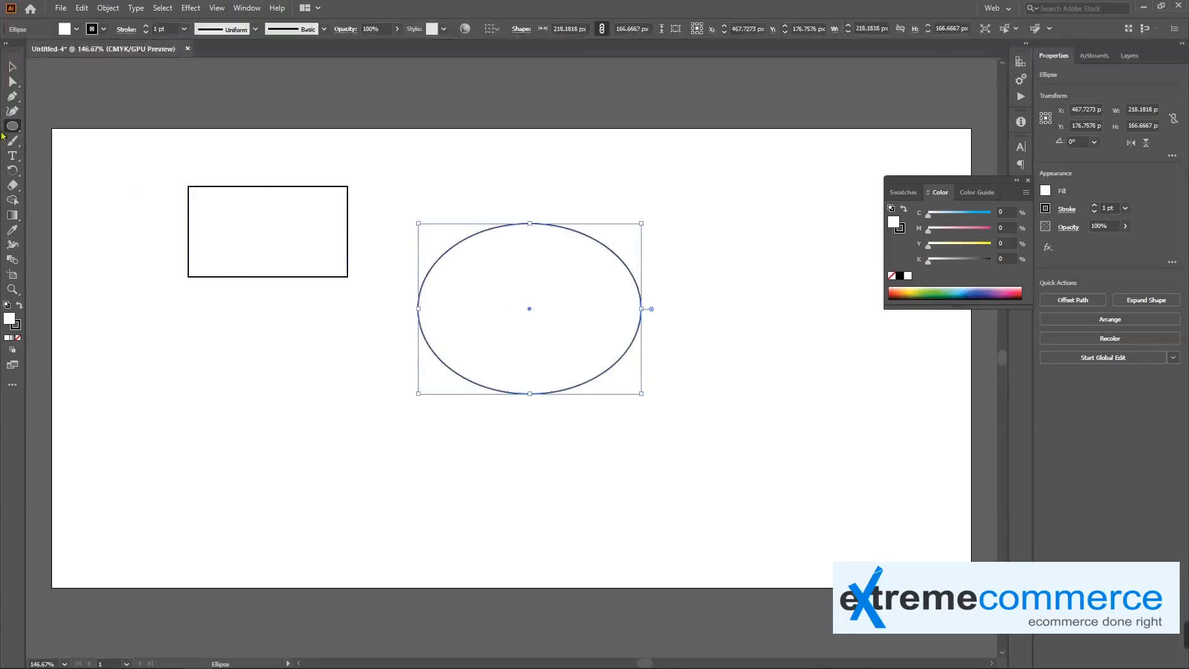
pyautogui.moveTo(10, 128); pyautogui.dragTo(102, 161)
pyautogui.moveTo(238, 335); pyautogui.dragTo(288, 333)
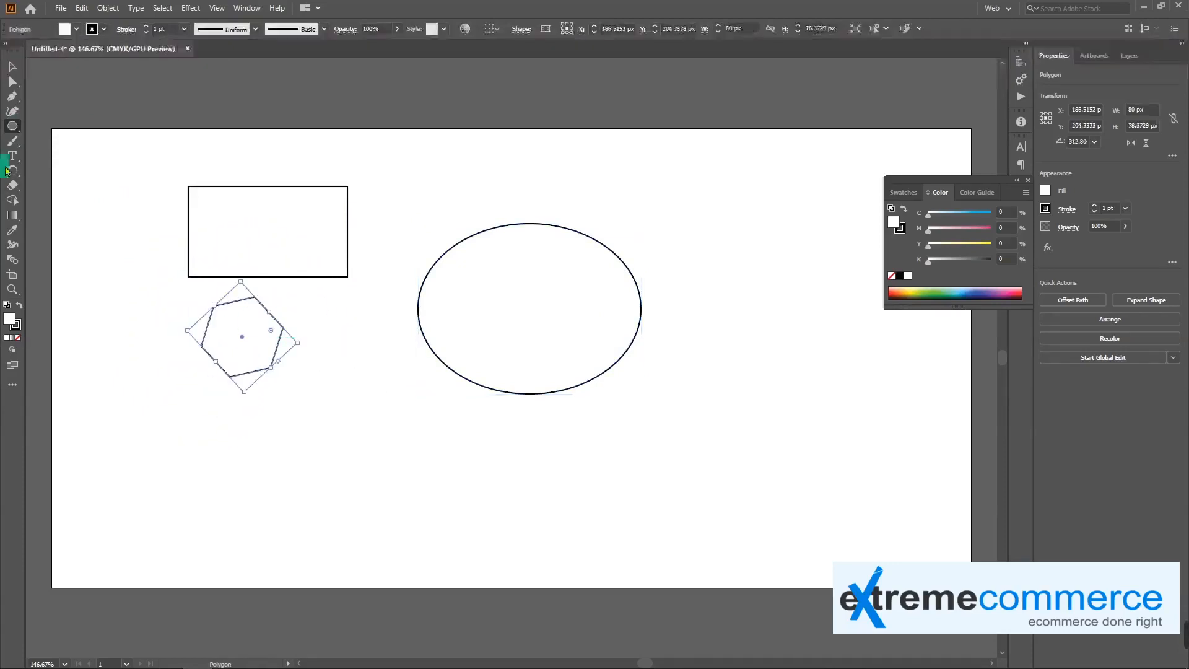
# Create a six-pointed star with radii of 25 px and 50 px above and to the right of the ellipse
pyautogui.click(9, 132)
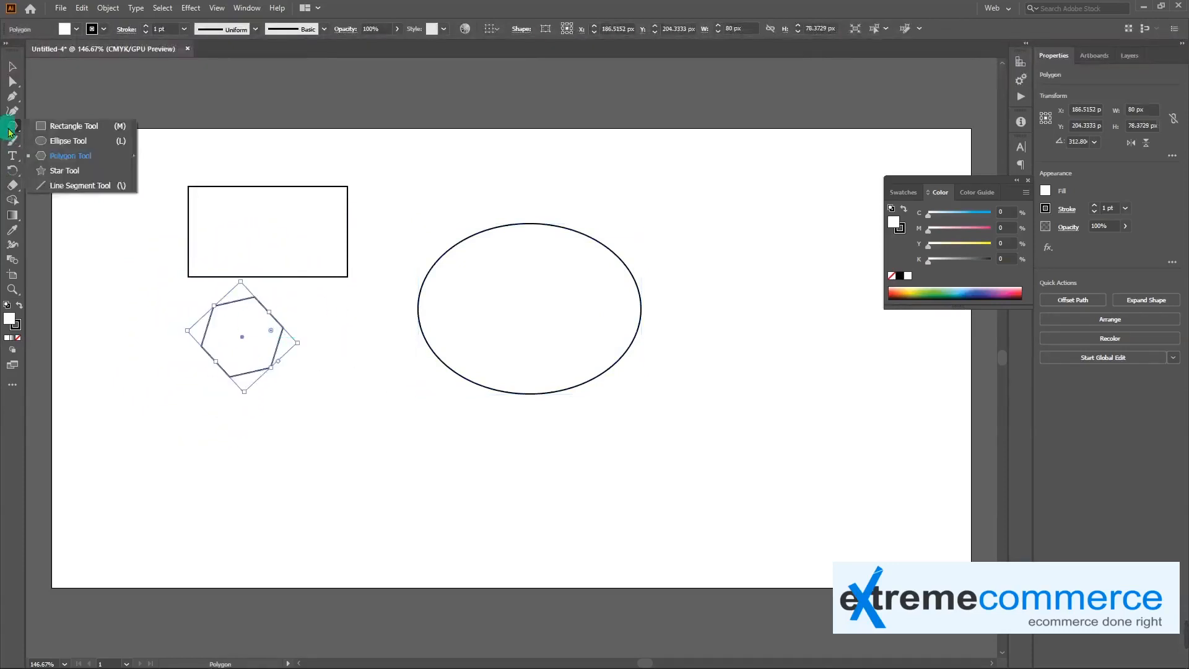
pyautogui.click(72, 168)
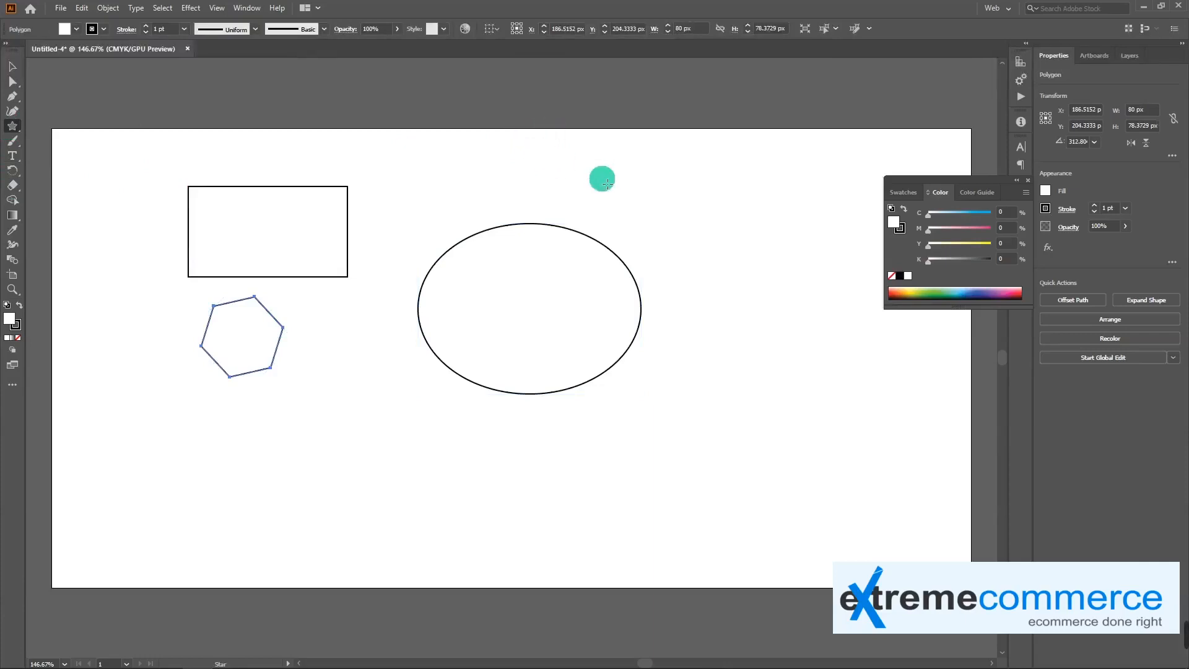
pyautogui.click(668, 188)
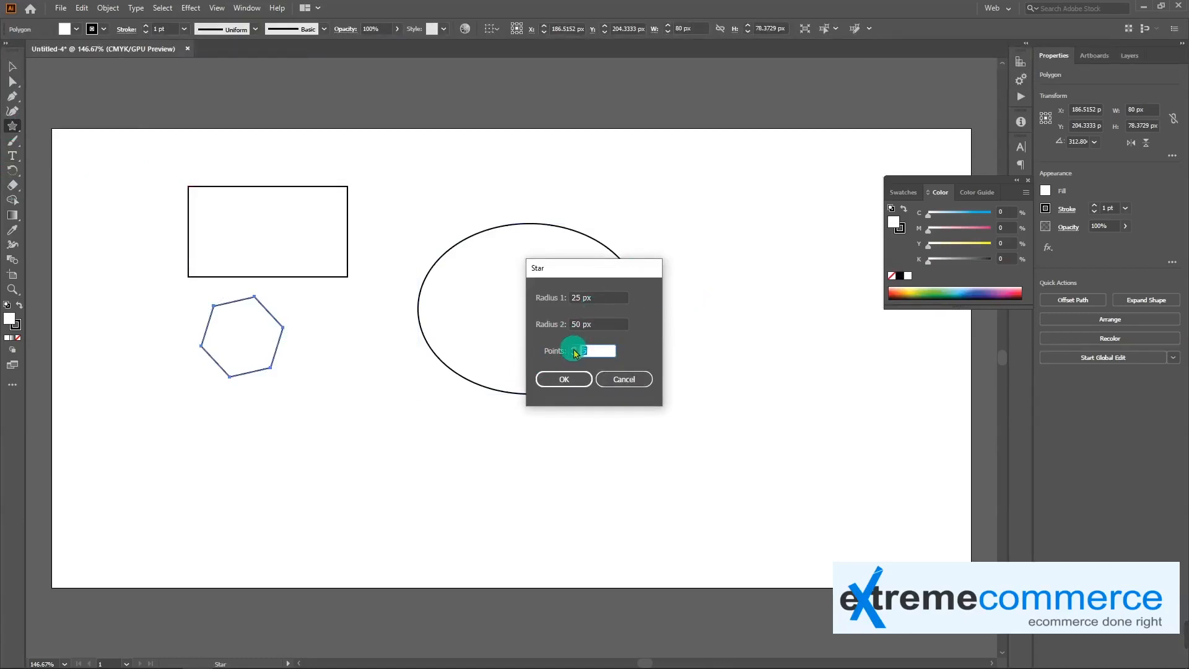
pyautogui.click(578, 382)
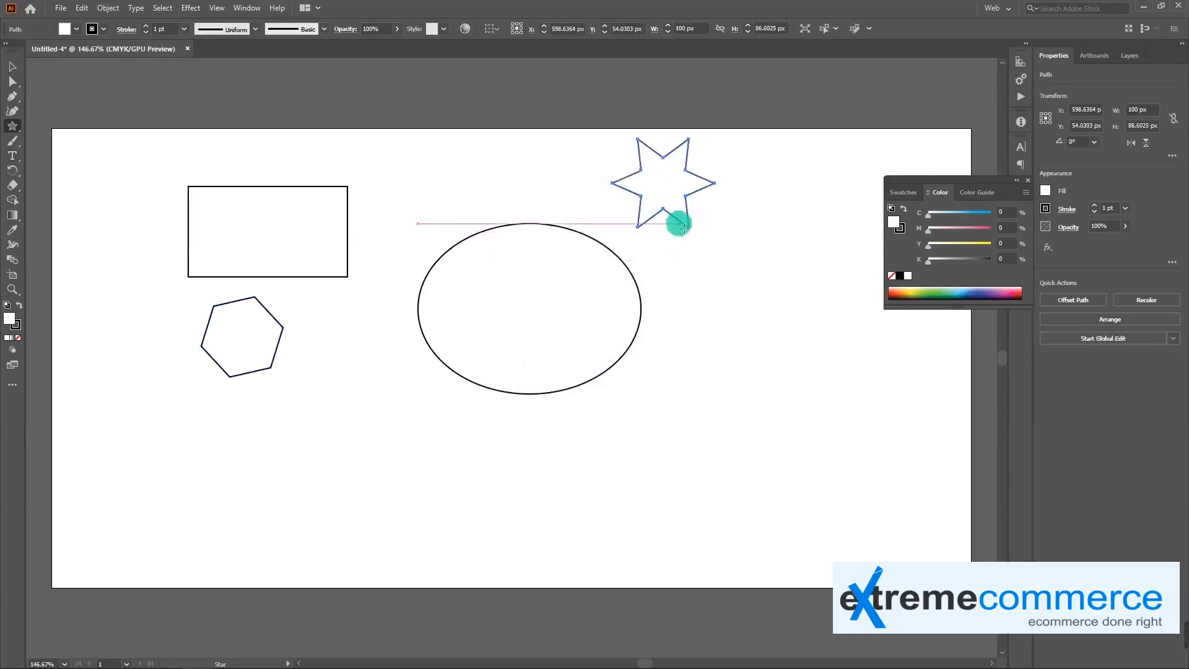
# Enlarge the star from its lower-right corner to about 170 by 135 px
pyautogui.hotkey('ctrl', 't')
pyautogui.press('ctrl')
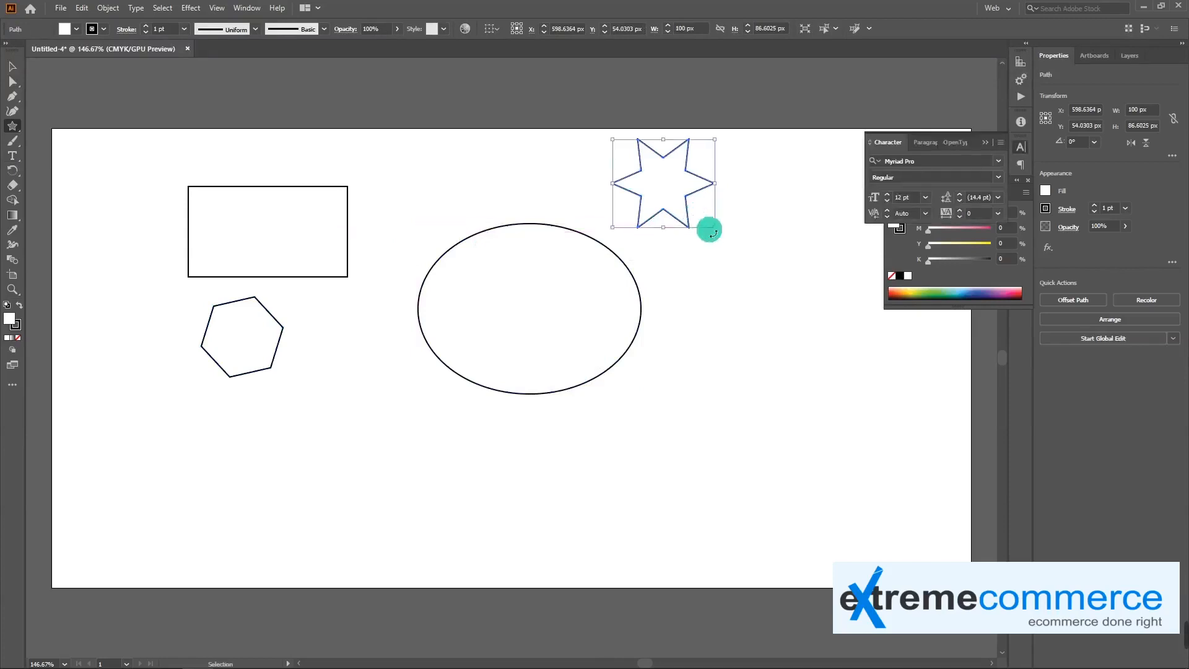
pyautogui.press('ctrl')
pyautogui.moveTo(715, 227); pyautogui.dragTo(786, 278)
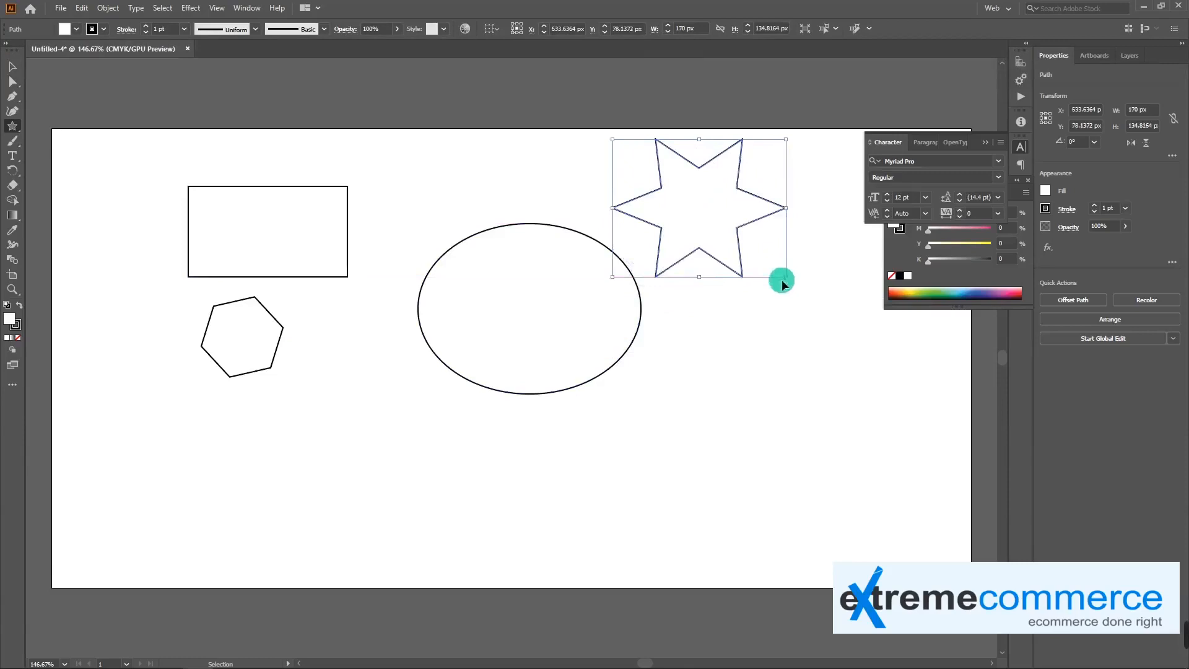
# Move only the rectangle's upper-right anchor point to about X 283 px, Y 40 px using Direct Selection
pyautogui.click(12, 126)
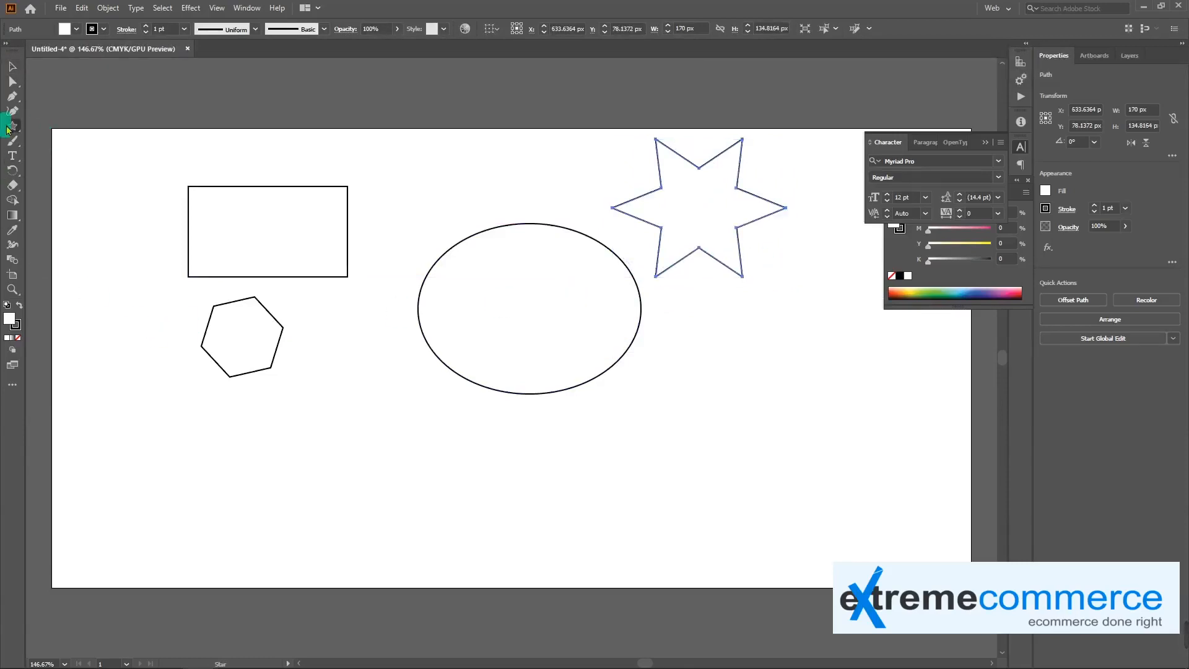
pyautogui.click(50, 126)
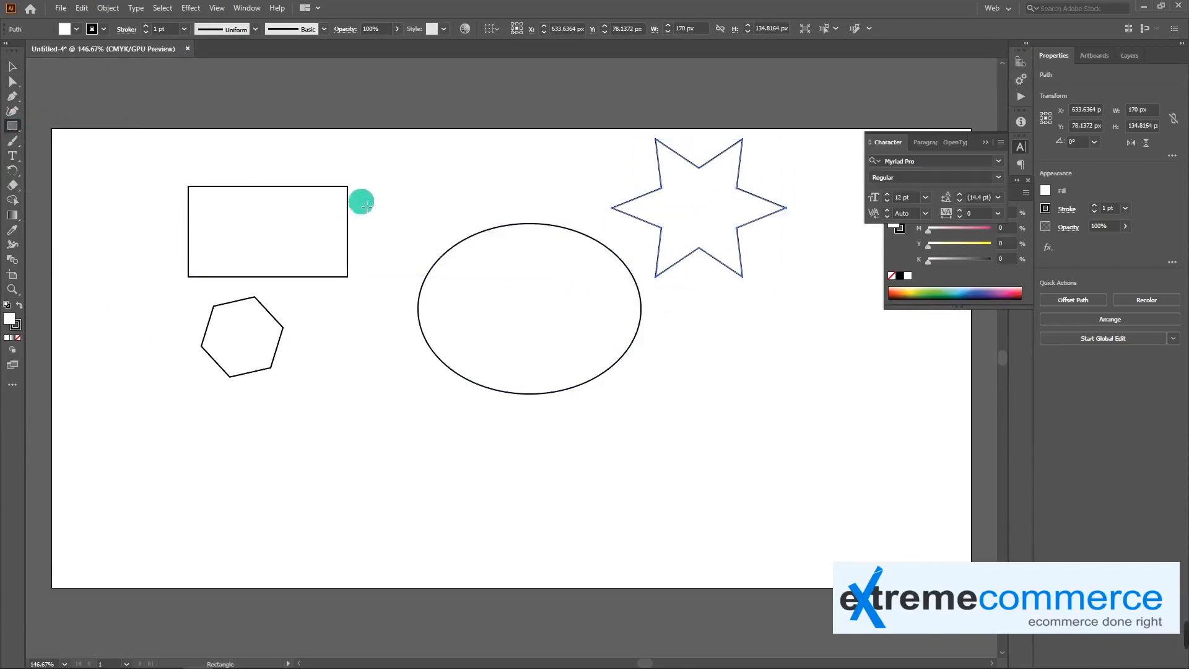
pyautogui.press('v')
pyautogui.click(349, 197)
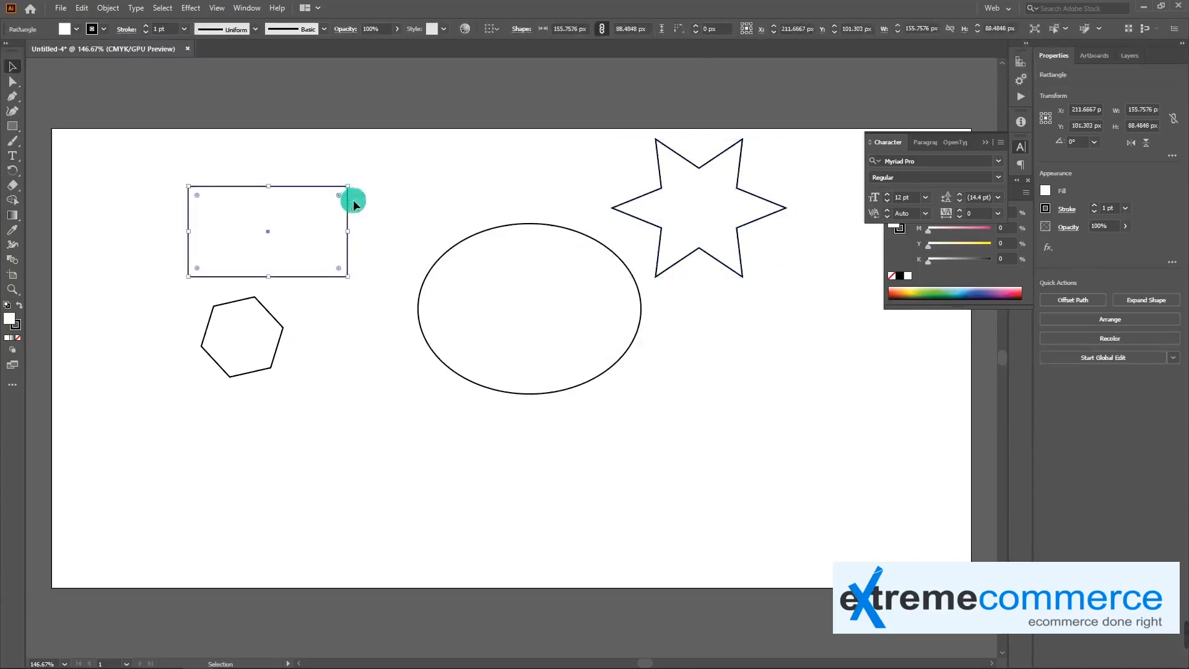
pyautogui.press('a')
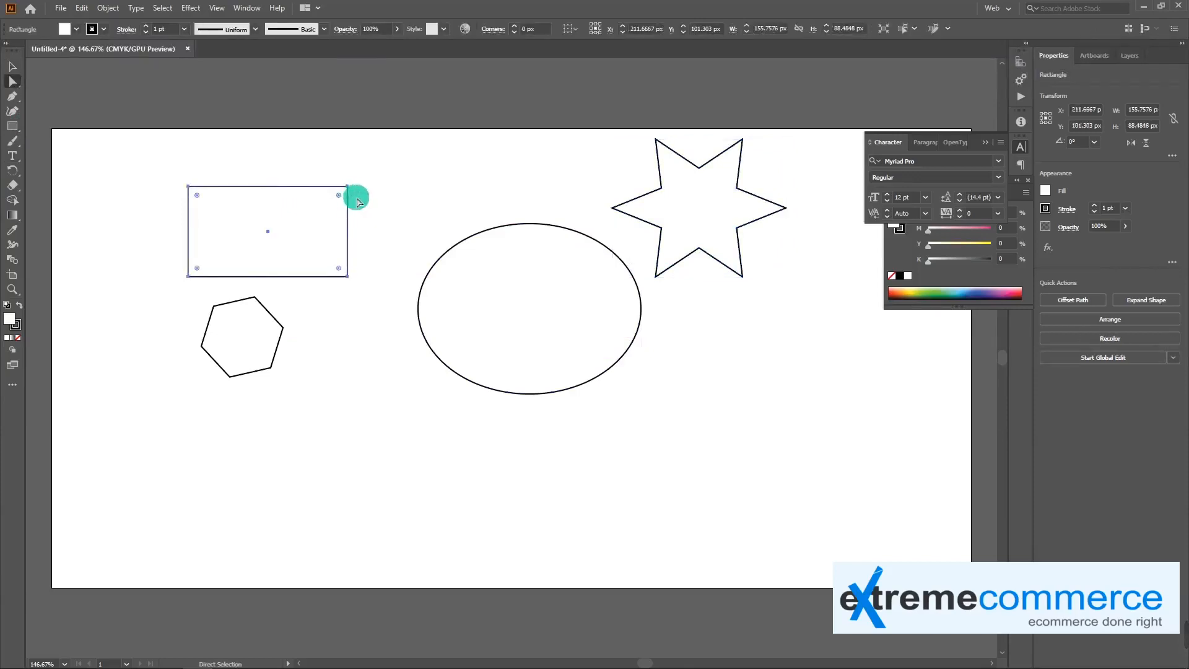
pyautogui.click(14, 85)
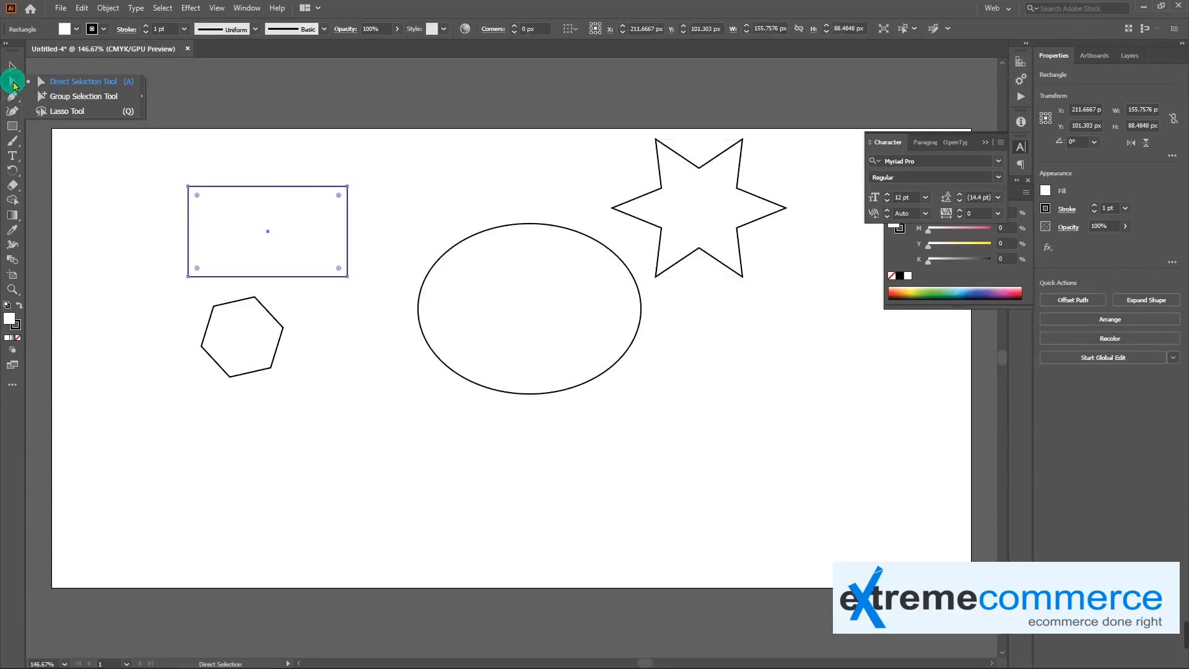
pyautogui.click(350, 188)
pyautogui.click(348, 187)
pyautogui.moveTo(351, 188)
pyautogui.mouseDown()
pyautogui.moveTo(407, 176)
pyautogui.moveTo(418, 189)
pyautogui.moveTo(391, 176)
pyautogui.moveTo(379, 236)
pyautogui.moveTo(341, 169)
pyautogui.mouseUp()
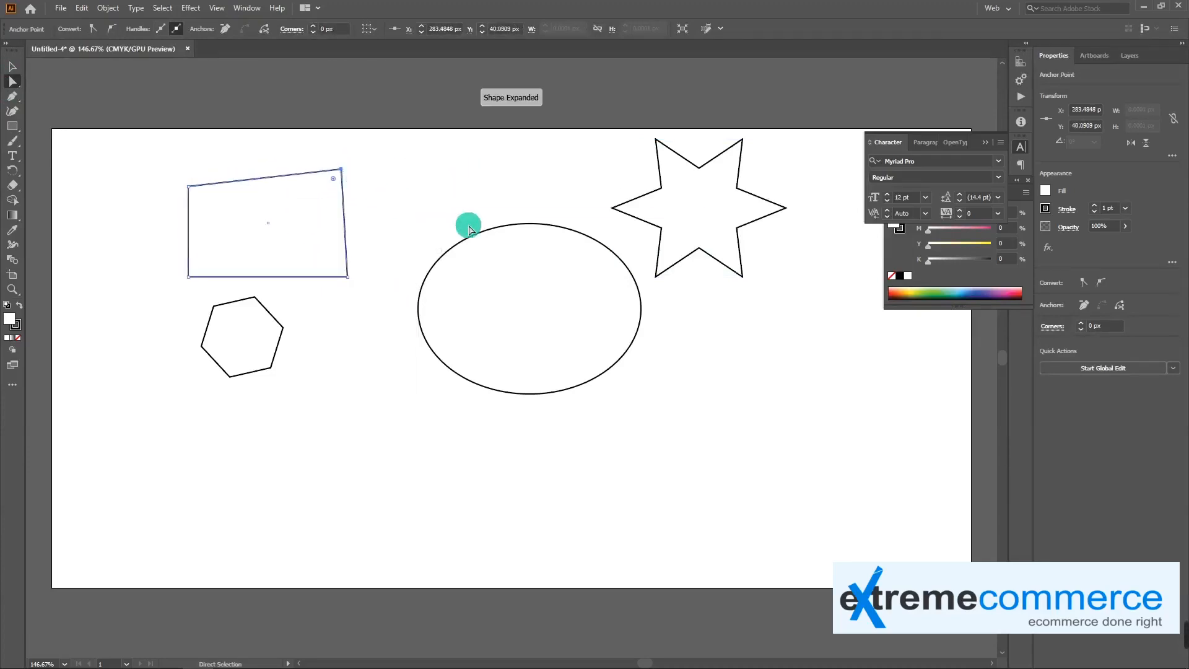
# Shift the ellipse's top anchor to about X 460 px, Y 93 px and tilt and shorten its handle to form an uneven peak
pyautogui.click(469, 229)
pyautogui.moveTo(533, 224)
pyautogui.mouseDown()
pyautogui.moveTo(470, 173)
pyautogui.moveTo(522, 234)
pyautogui.moveTo(584, 220)
pyautogui.moveTo(551, 198)
pyautogui.moveTo(562, 193)
pyautogui.moveTo(502, 231)
pyautogui.moveTo(464, 215)
pyautogui.moveTo(509, 204)
pyautogui.moveTo(513, 218)
pyautogui.mouseUp()
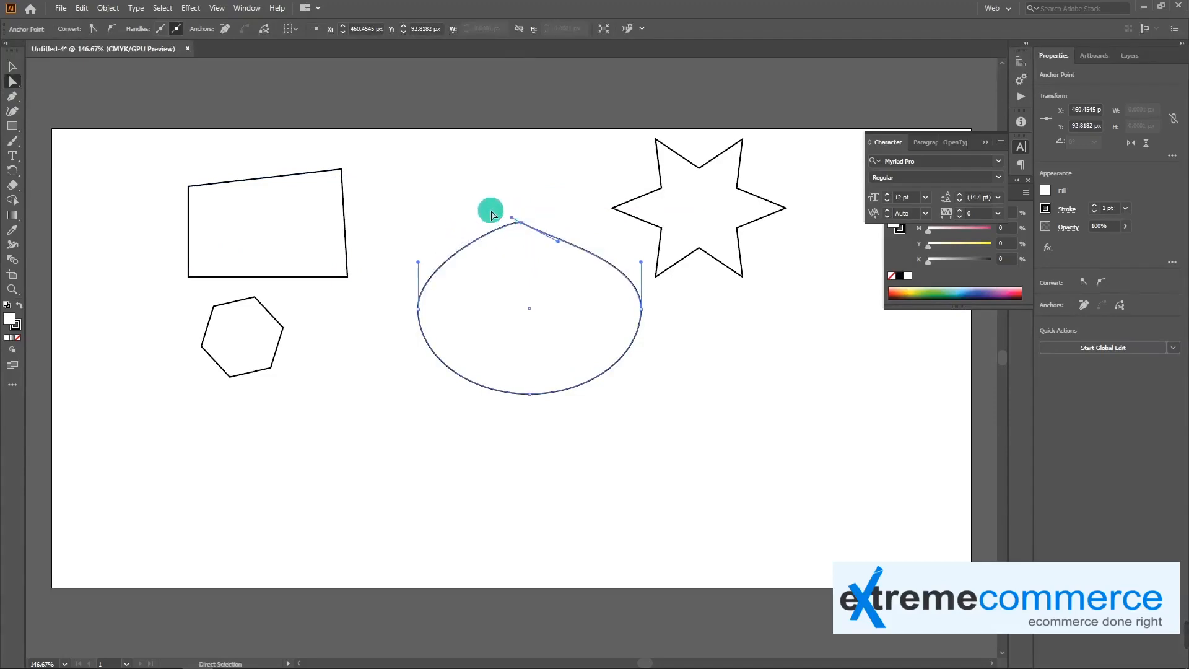
# Delete the star's left tip anchor with Direct Selection and close the gap with a straight Pen tool segment
pyautogui.click(613, 210)
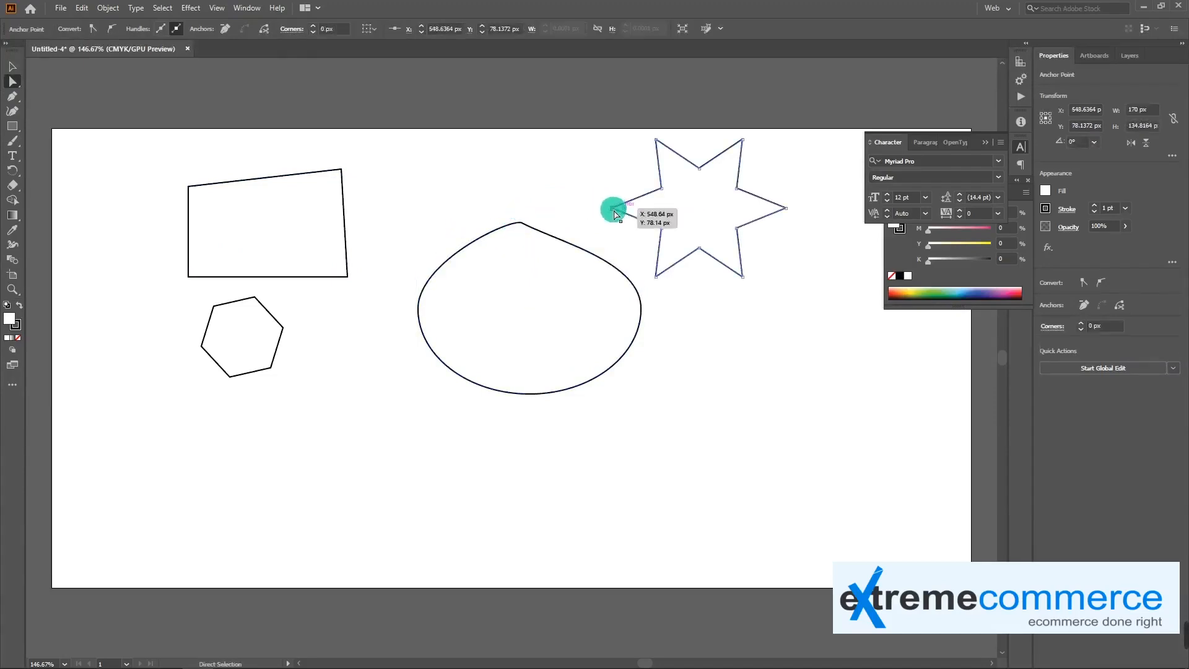
pyautogui.moveTo(620, 214); pyautogui.dragTo(668, 193)
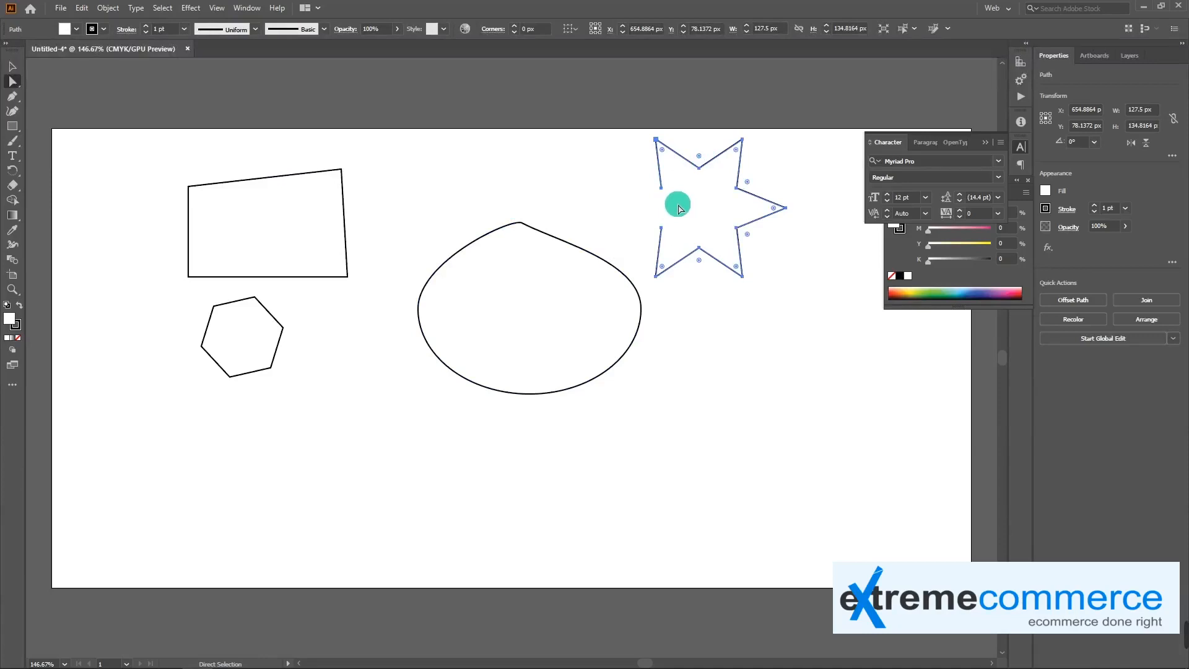
pyautogui.press('p')
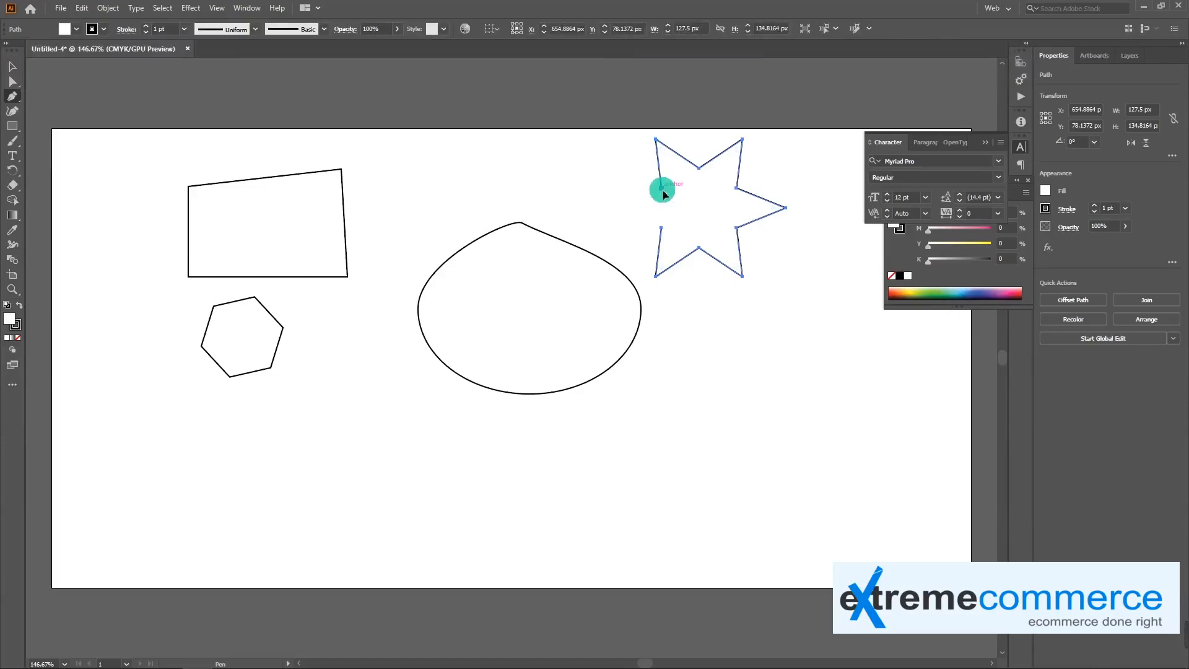
pyautogui.click(662, 187)
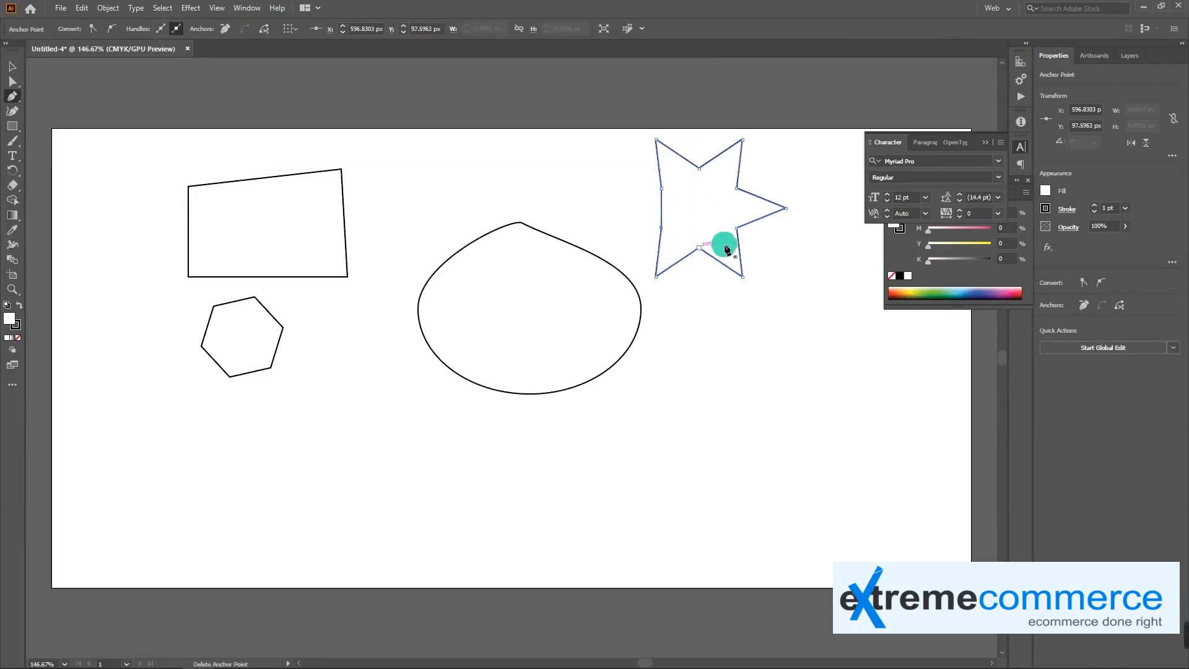
pyautogui.click(660, 223)
# Delete the star's right tip, its lower-right tip and the inner anchor between them with the Pen tool
pyautogui.press('a')
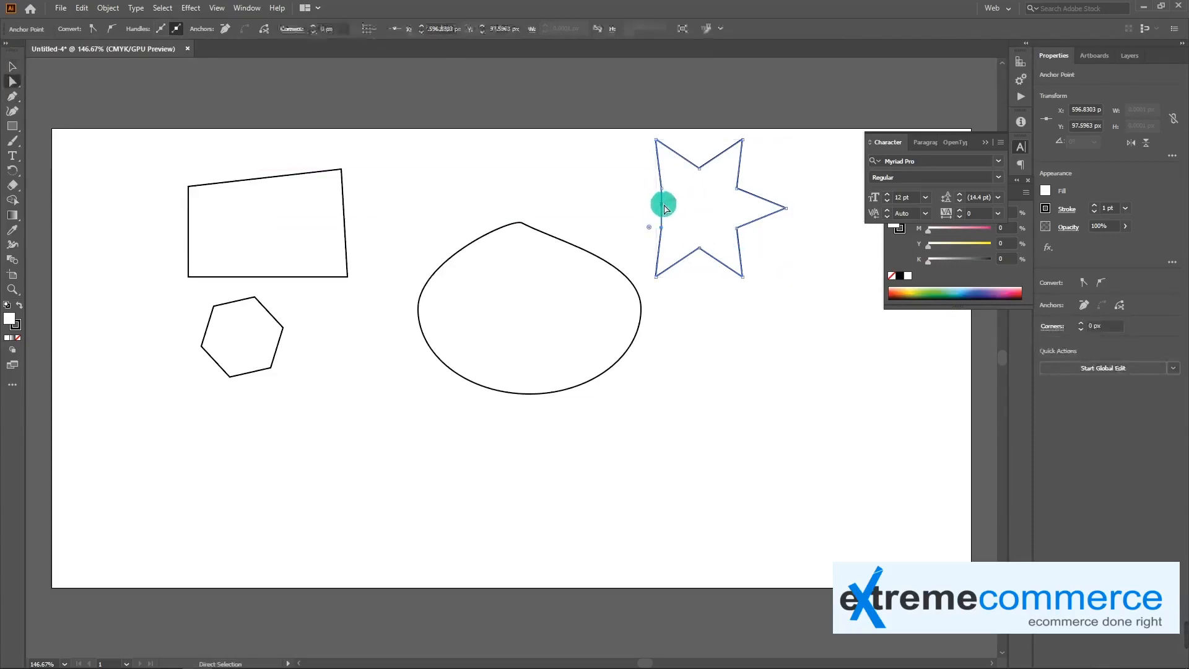
pyautogui.press('p')
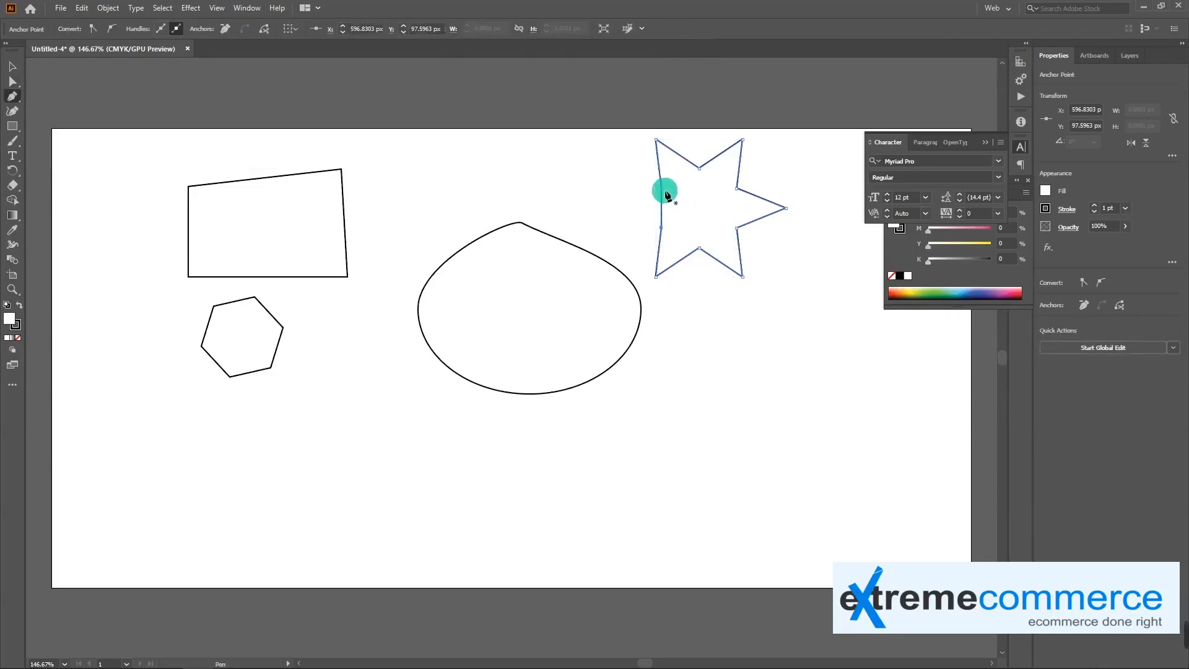
pyautogui.click(786, 210)
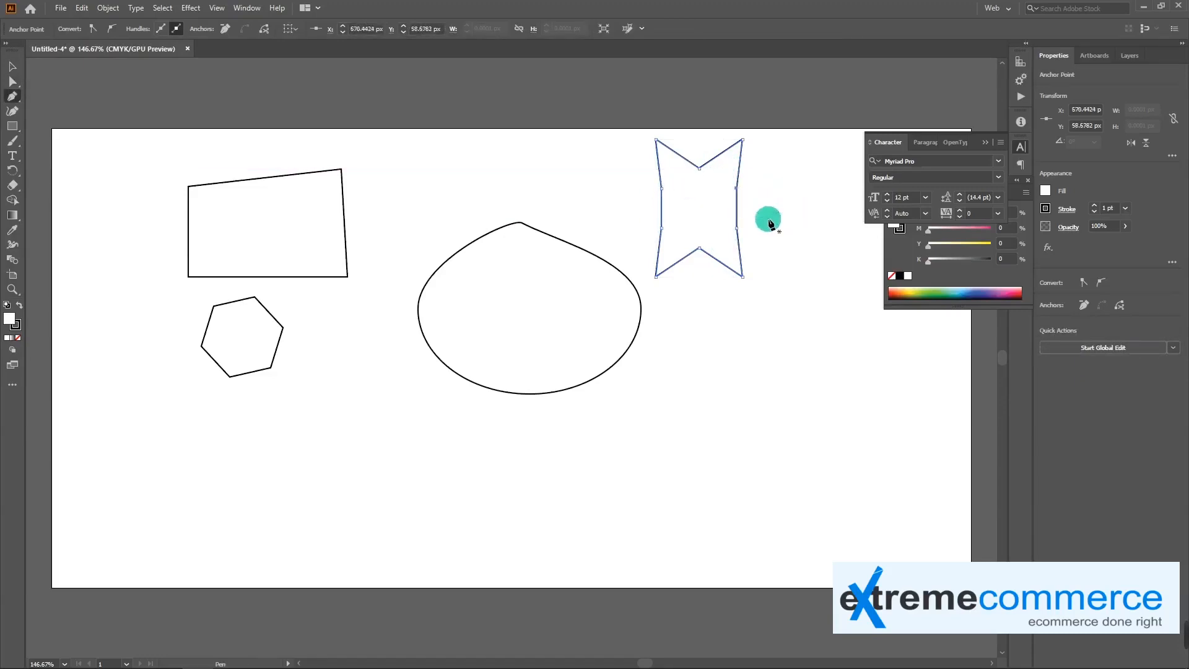
pyautogui.click(743, 277)
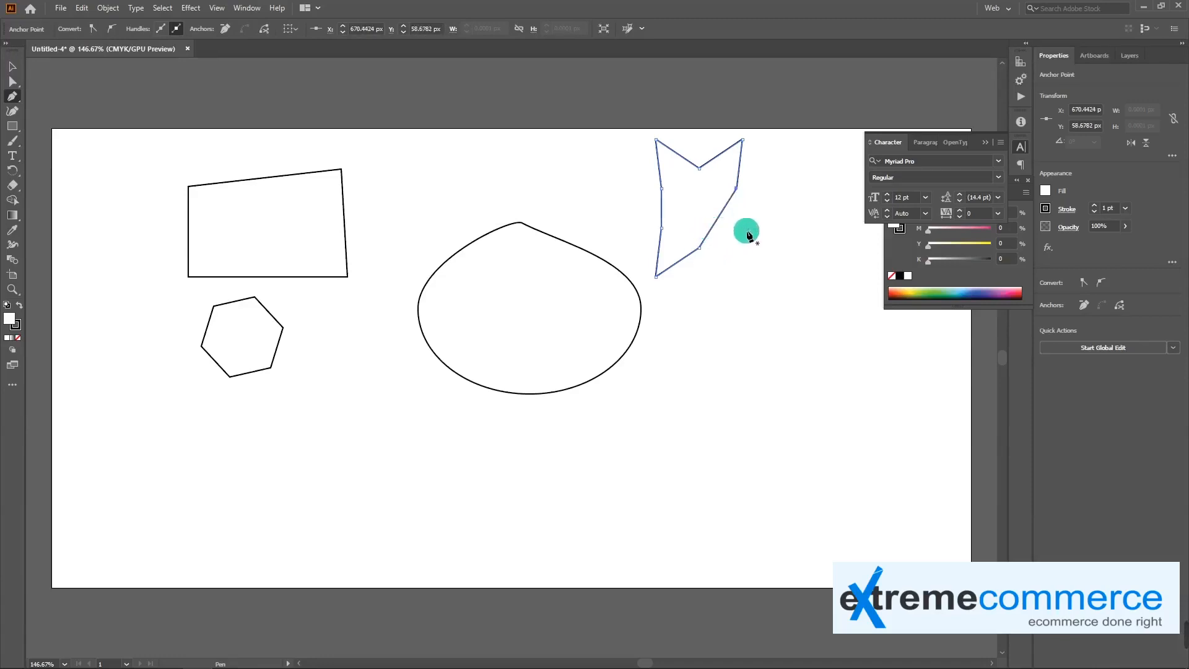
# Move the reshaped rectangle up and right with Direct Selection, placing its lower-right anchor at about X 306 px, Y 125 px
pyautogui.scroll(8, 704, 221)
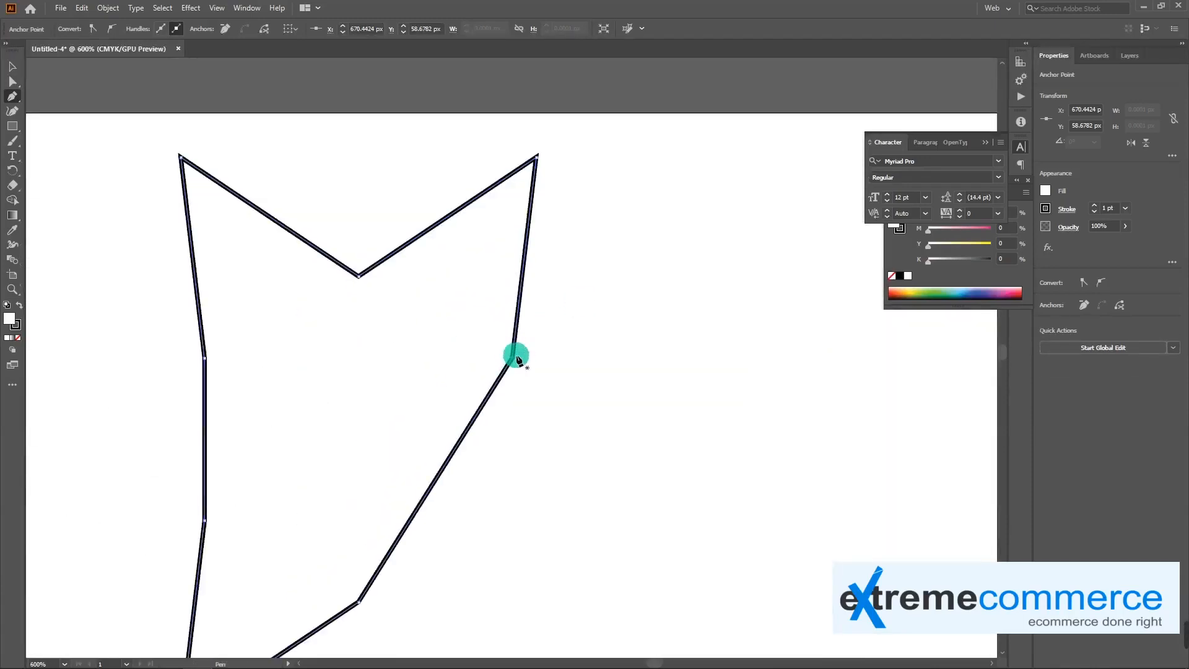
pyautogui.scroll(-4, 516, 356)
pyautogui.moveTo(325, 434); pyautogui.dragTo(677, 338)
pyautogui.press('a')
pyautogui.press('v')
pyautogui.press('a')
pyautogui.click(648, 296)
pyautogui.click(454, 252)
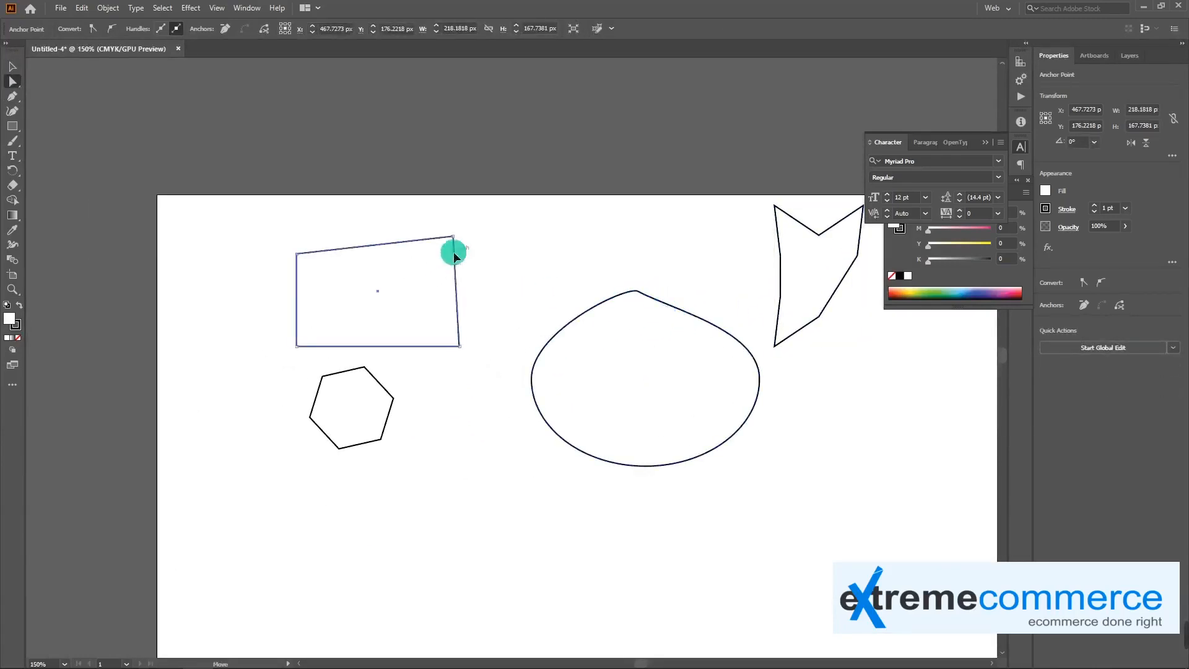
pyautogui.moveTo(440, 213); pyautogui.dragTo(481, 258)
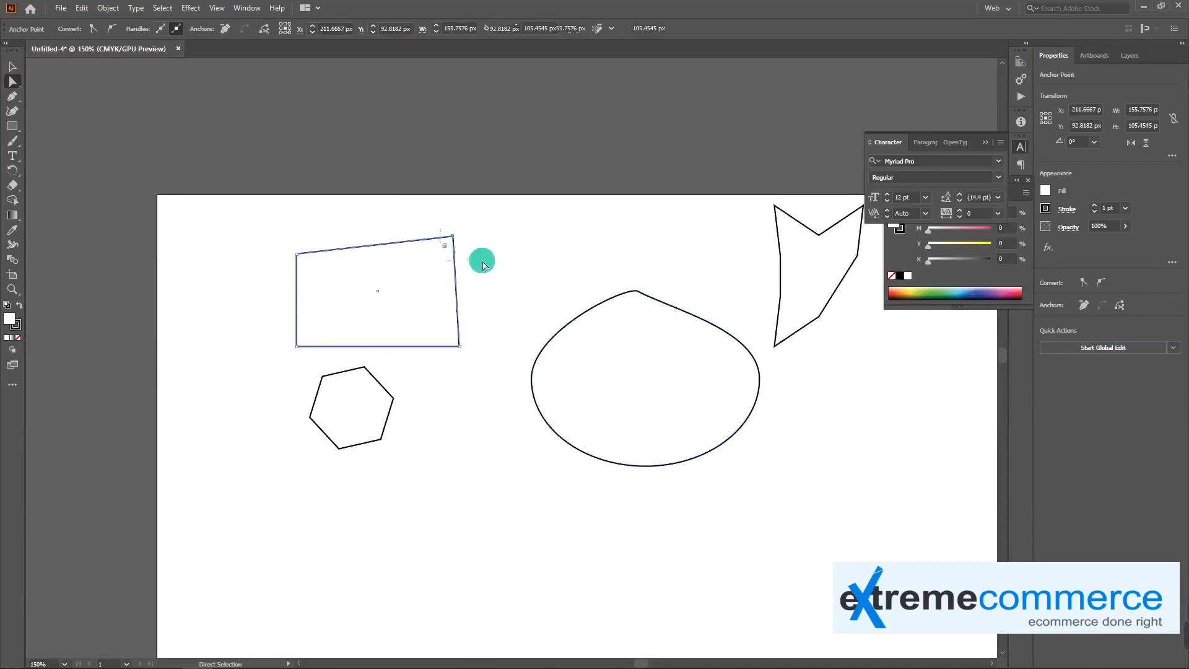
pyautogui.moveTo(422, 206); pyautogui.dragTo(484, 270)
pyautogui.moveTo(433, 322); pyautogui.dragTo(441, 298)
# Round the rectangle's lower-right corner to about 41 px and its lower-left corner to about 30 px
pyautogui.moveTo(497, 340); pyautogui.dragTo(455, 290)
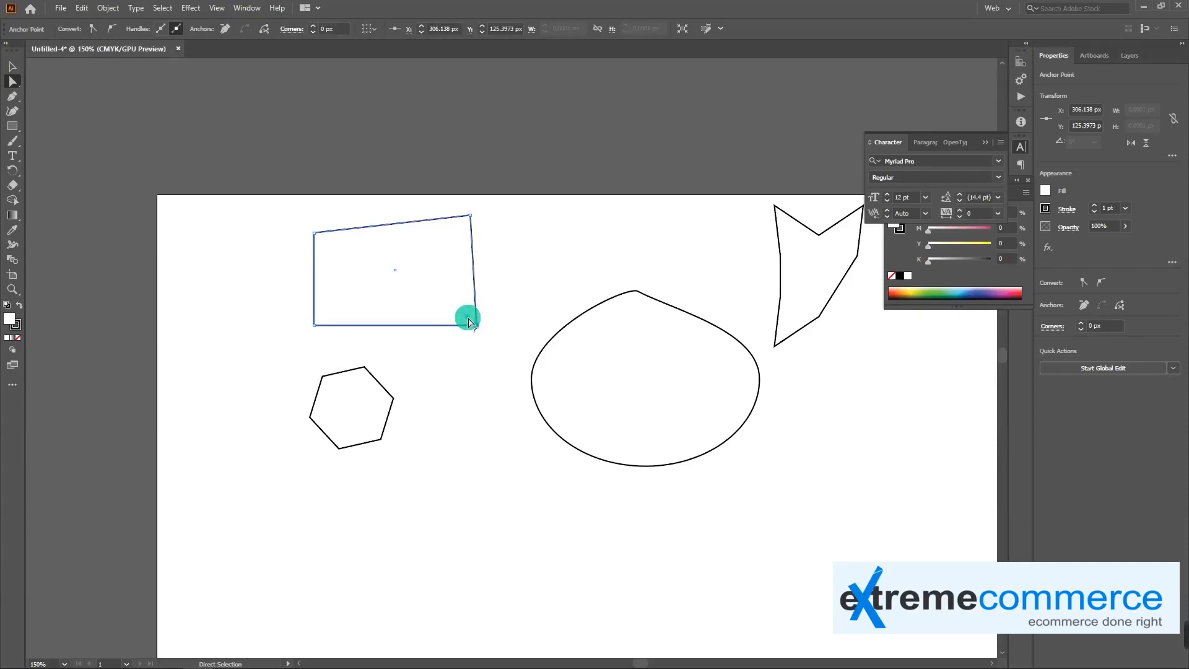
pyautogui.moveTo(469, 322); pyautogui.dragTo(434, 286)
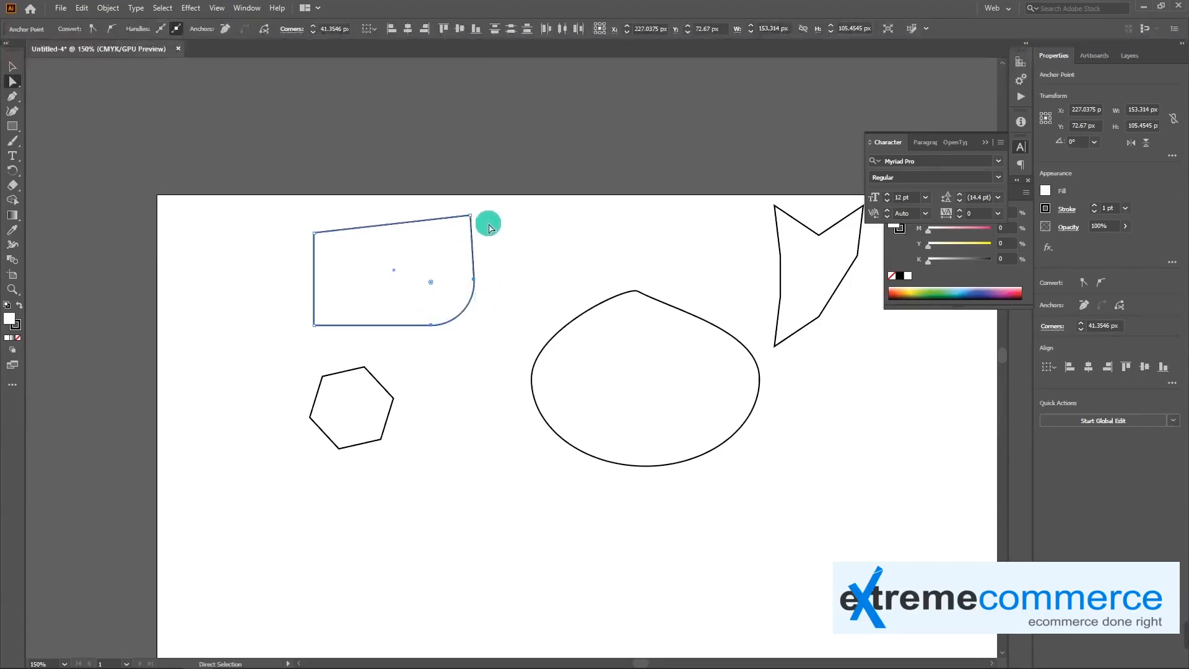
pyautogui.click(314, 325)
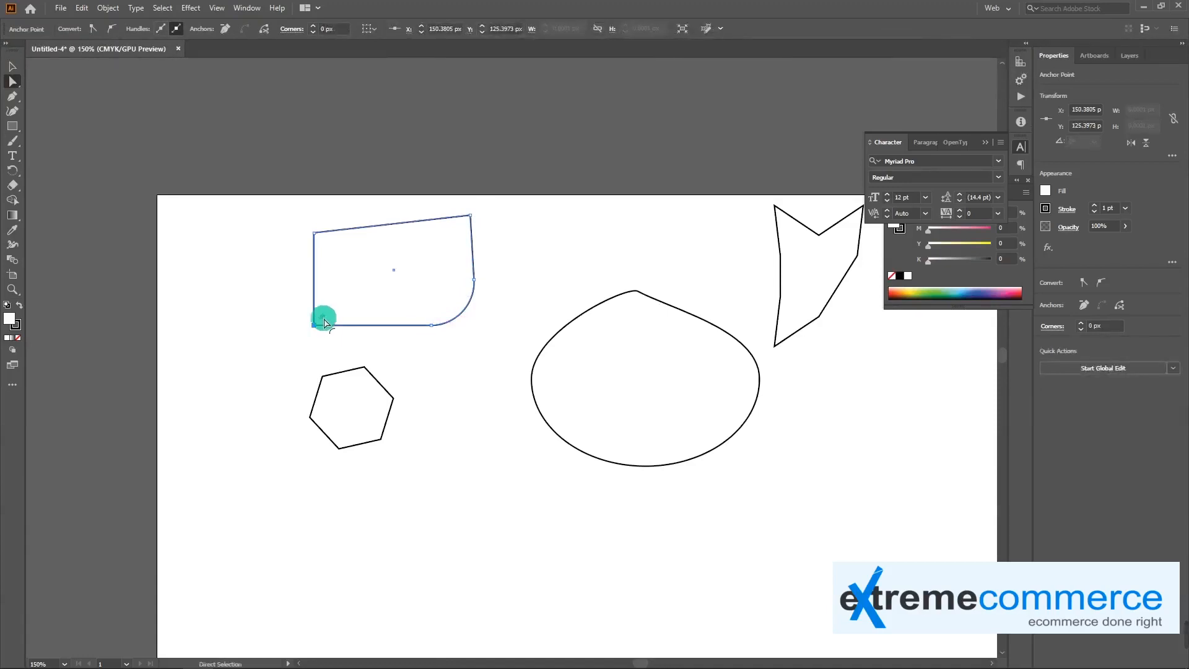
pyautogui.moveTo(326, 321); pyautogui.dragTo(347, 299)
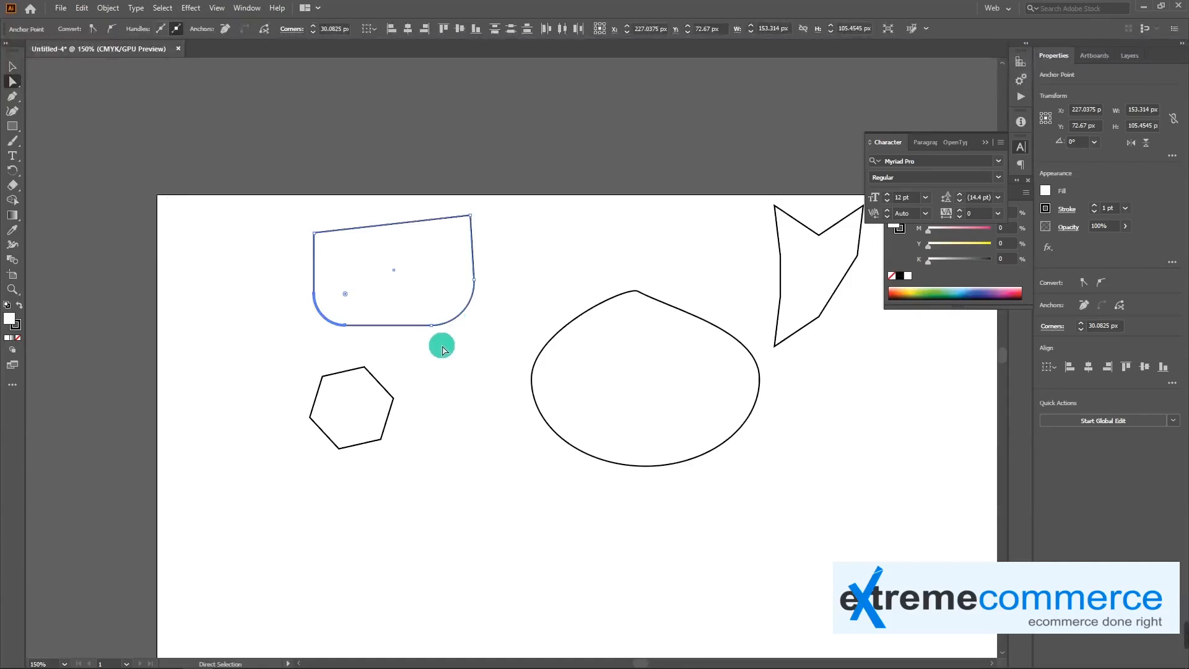
# Rotate the rounded rectangle about 80° clockwise and move it up so it overlaps the artboard's top edge
pyautogui.press('ctrl')
pyautogui.moveTo(483, 214); pyautogui.dragTo(484, 364)
pyautogui.moveTo(399, 320); pyautogui.dragTo(402, 288)
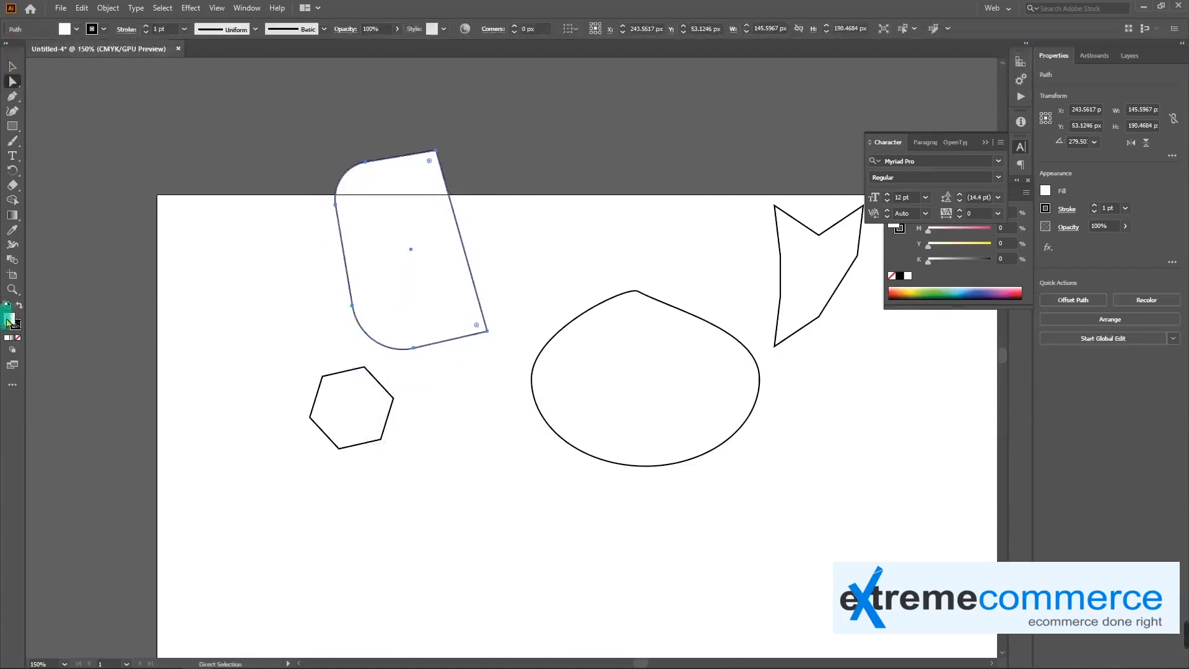
# Fill the rotated shape with the color F99393 and move it slightly up and to the left
pyautogui.doubleClick(8, 319)
pyautogui.click(496, 261)
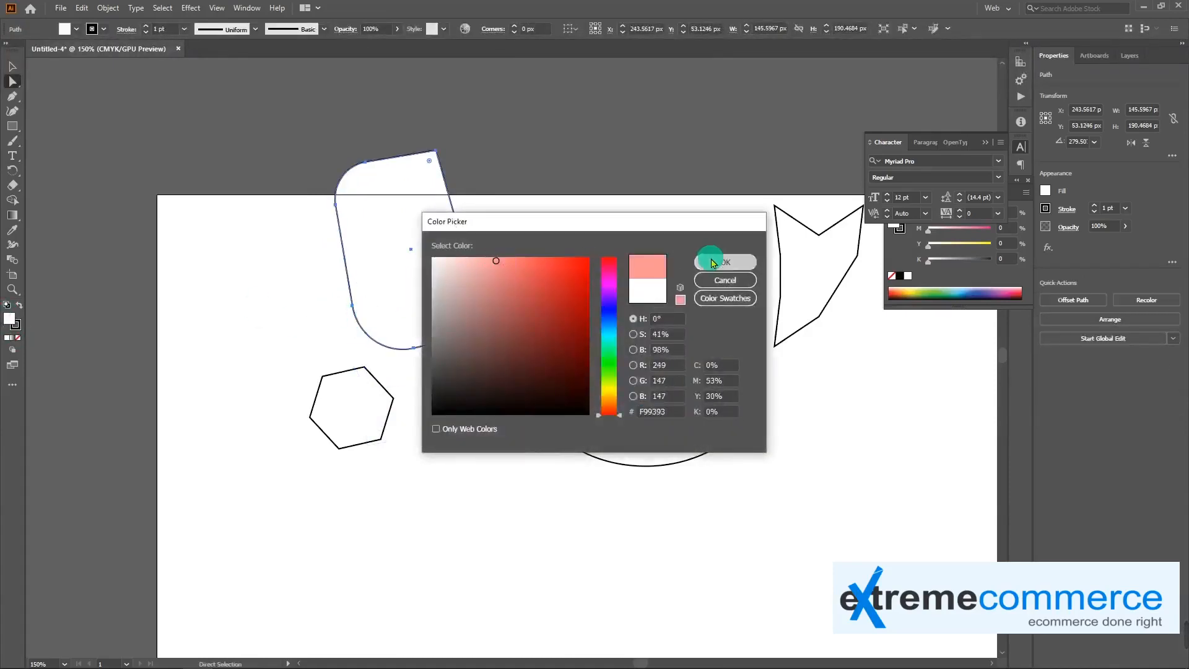
pyautogui.click(712, 263)
pyautogui.press('v')
pyautogui.click(258, 310)
pyautogui.moveTo(412, 263); pyautogui.dragTo(335, 244)
# Draw a closed six-point shape about 123 by 75 px above and to the left of the ellipse with the Pen tool
pyautogui.click(12, 96)
pyautogui.click(507, 225)
pyautogui.click(597, 220)
pyautogui.click(547, 266)
pyautogui.click(512, 299)
pyautogui.click(469, 296)
pyautogui.click(471, 265)
pyautogui.click(508, 225)
# Draw a trial diagonal line about 122 px wide and 173 px high with the Line Segment tool and undo it
pyautogui.moveTo(11, 129); pyautogui.dragTo(75, 185)
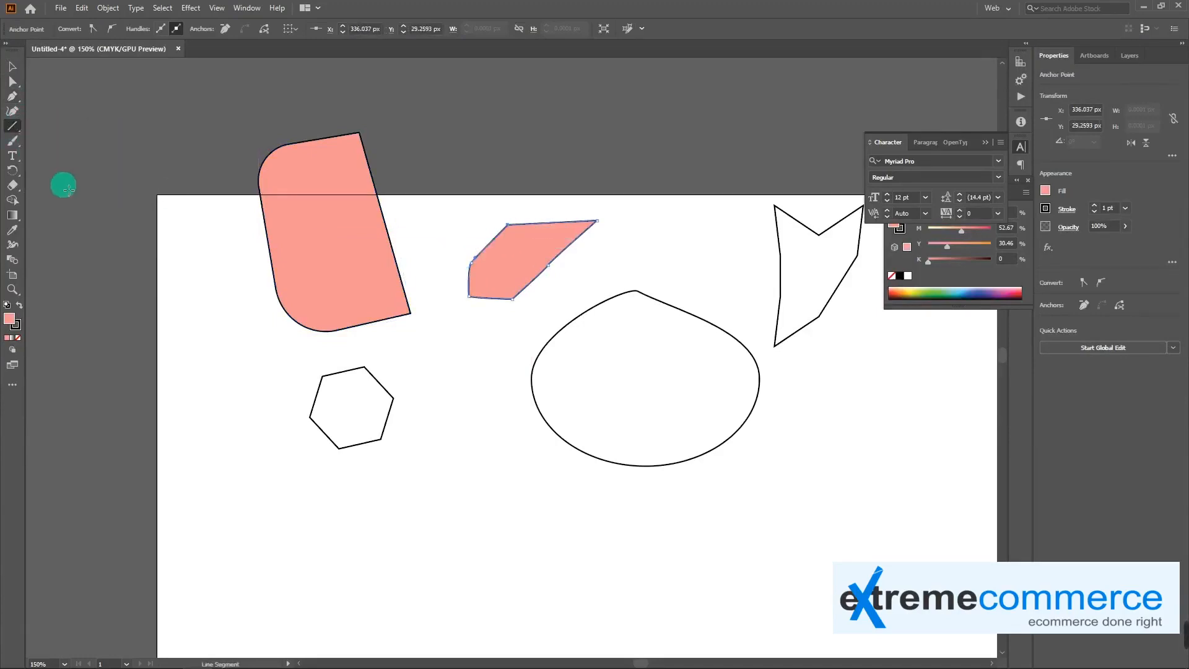
pyautogui.click(447, 358)
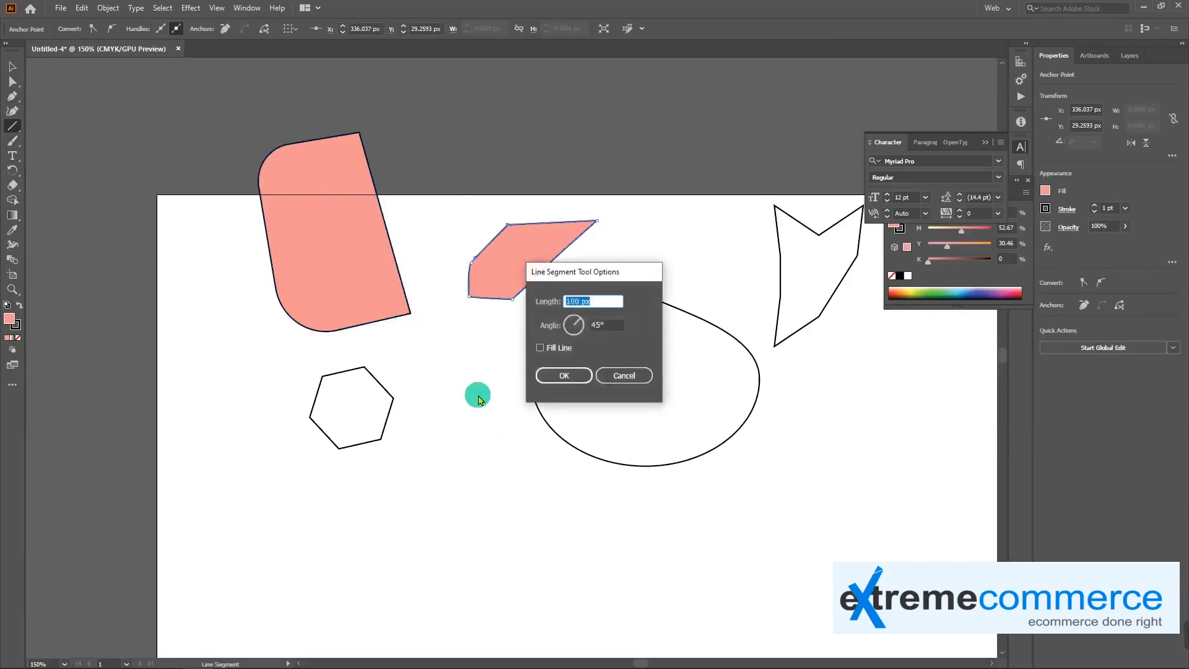
pyautogui.click(624, 377)
pyautogui.moveTo(433, 326); pyautogui.dragTo(559, 506)
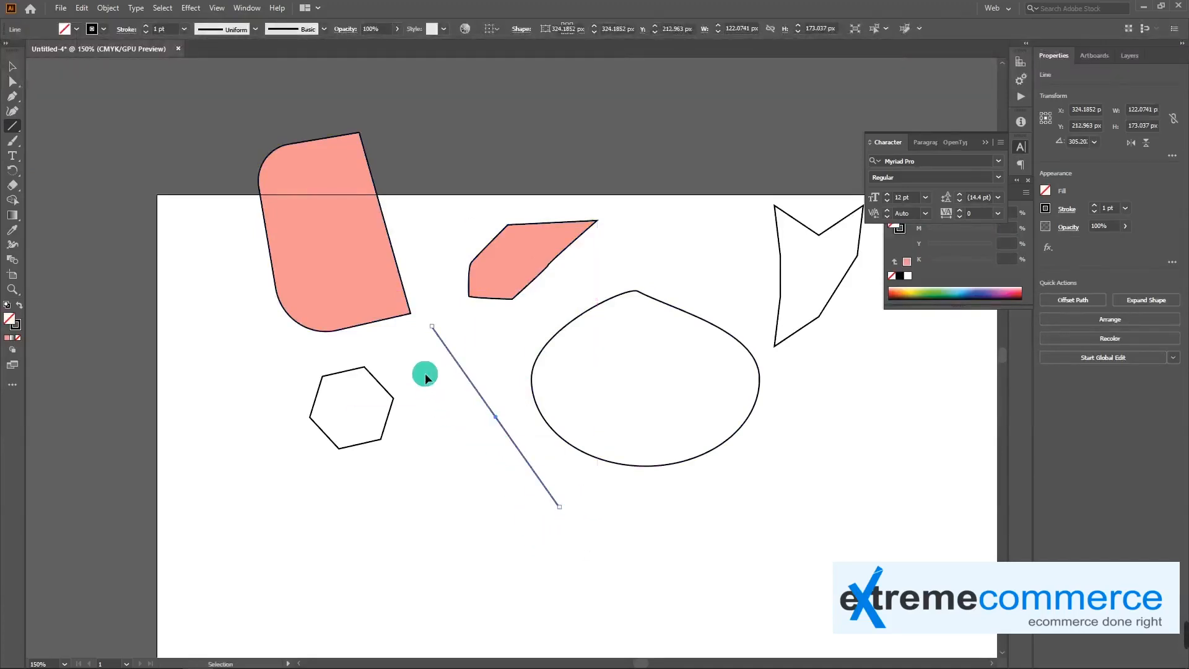
pyautogui.hotkey('ctrl', 'z')
# Create a line 211.7638 px long at a 35° angle, starting below the pen-drawn shape
pyautogui.click(460, 345)
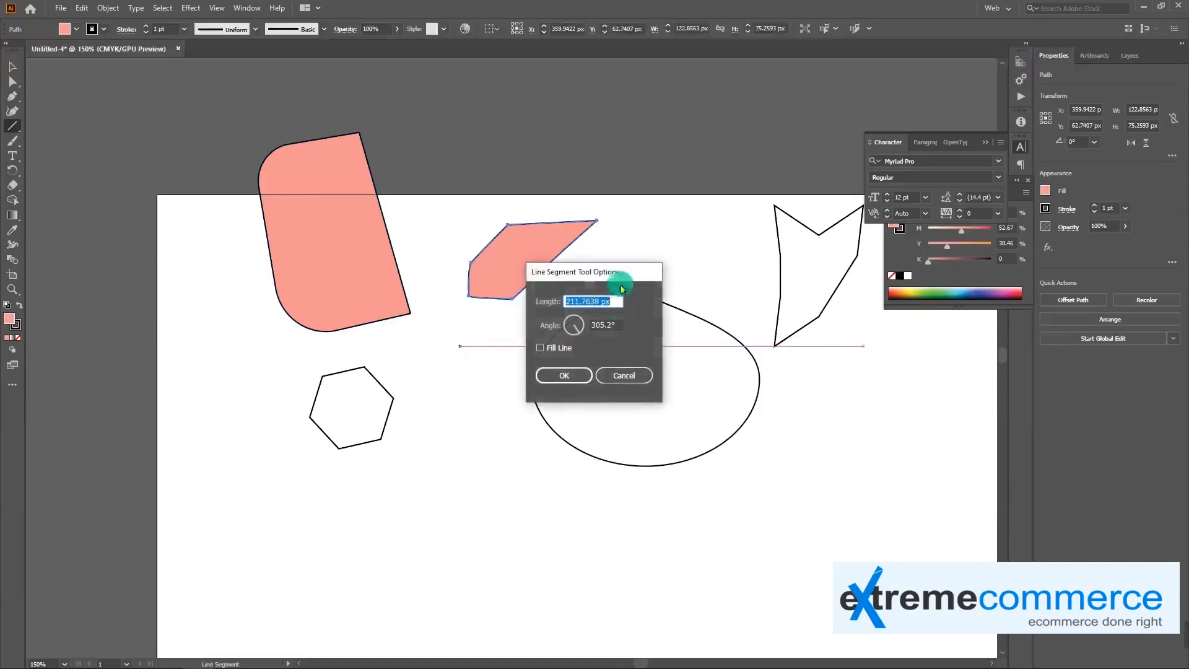
pyautogui.click(582, 335)
pyautogui.moveTo(585, 319); pyautogui.dragTo(584, 318)
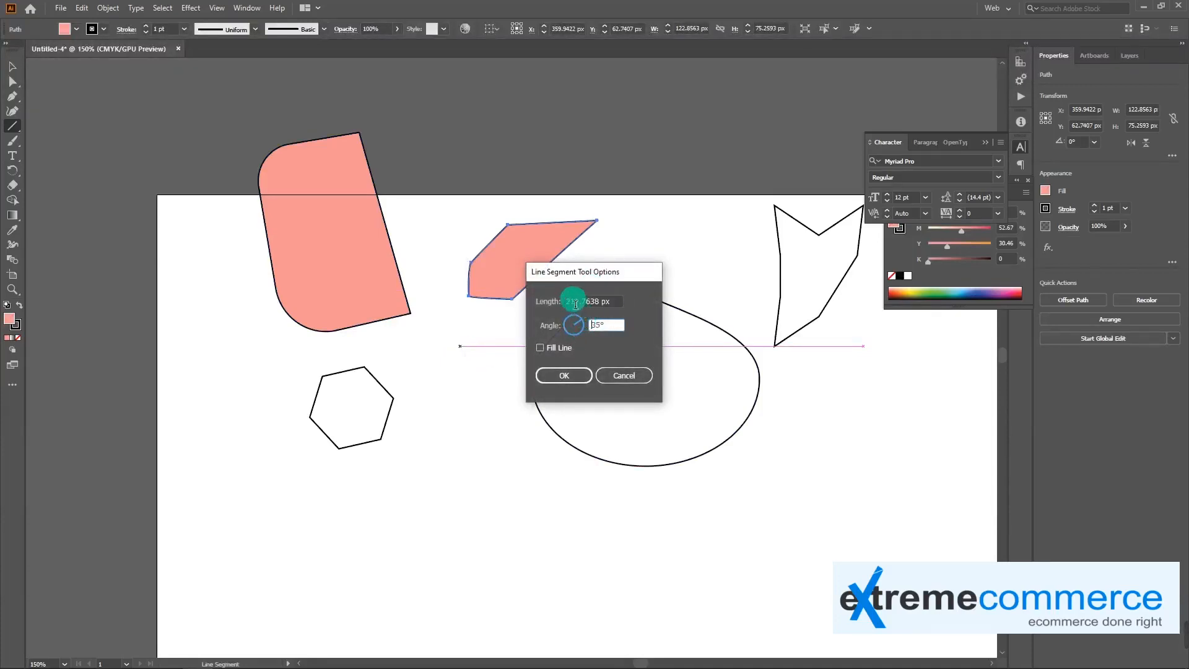
pyautogui.click(564, 376)
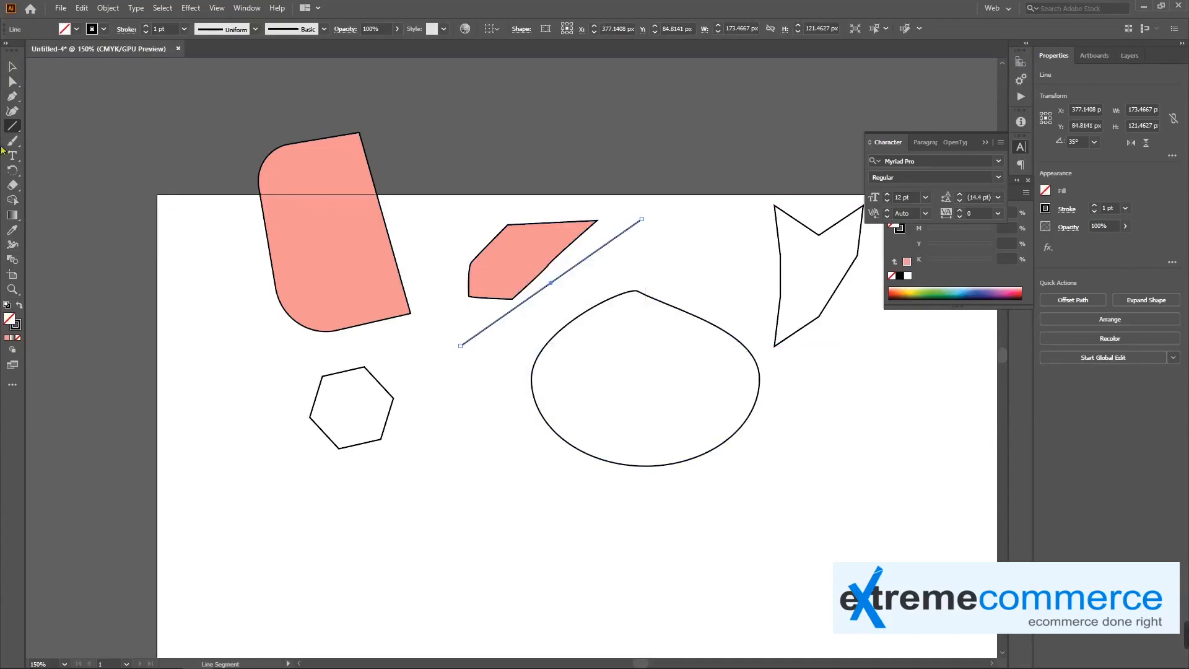
# Create a 155.7576 by 88.4848 px rectangle with linked proportions at the ellipse's lower left, and narrow it to about 123 px wide
pyautogui.moveTo(11, 132); pyautogui.dragTo(59, 124)
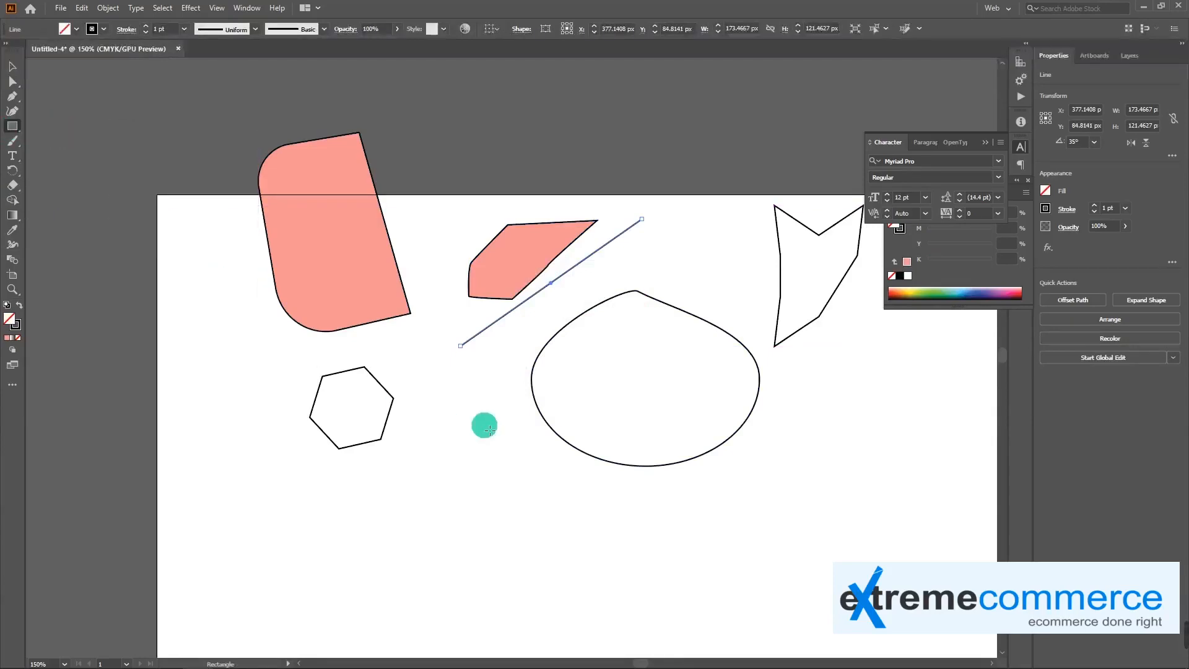
pyautogui.click(476, 438)
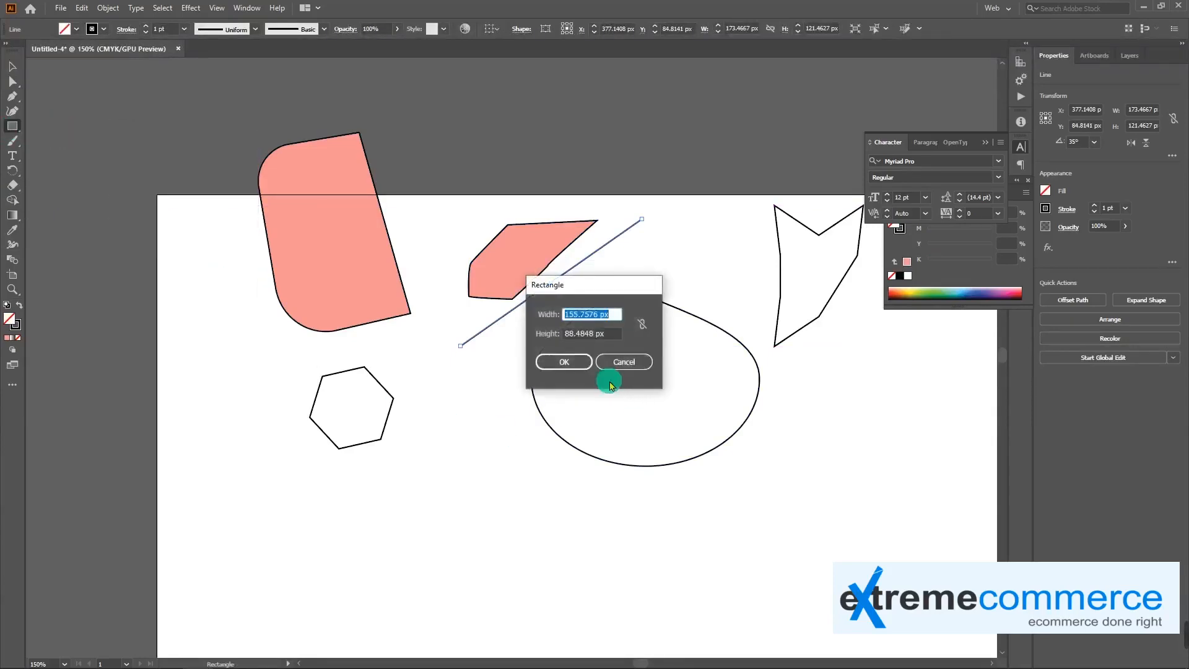
pyautogui.click(642, 325)
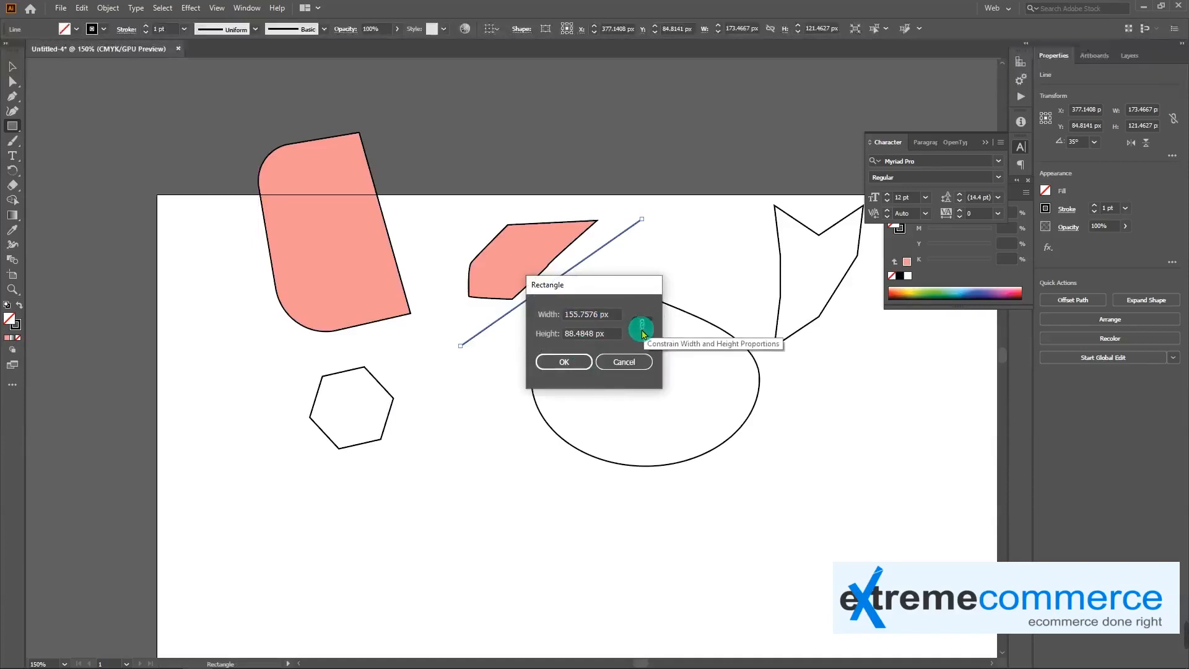
pyautogui.click(565, 362)
pyautogui.moveTo(634, 480); pyautogui.dragTo(593, 489)
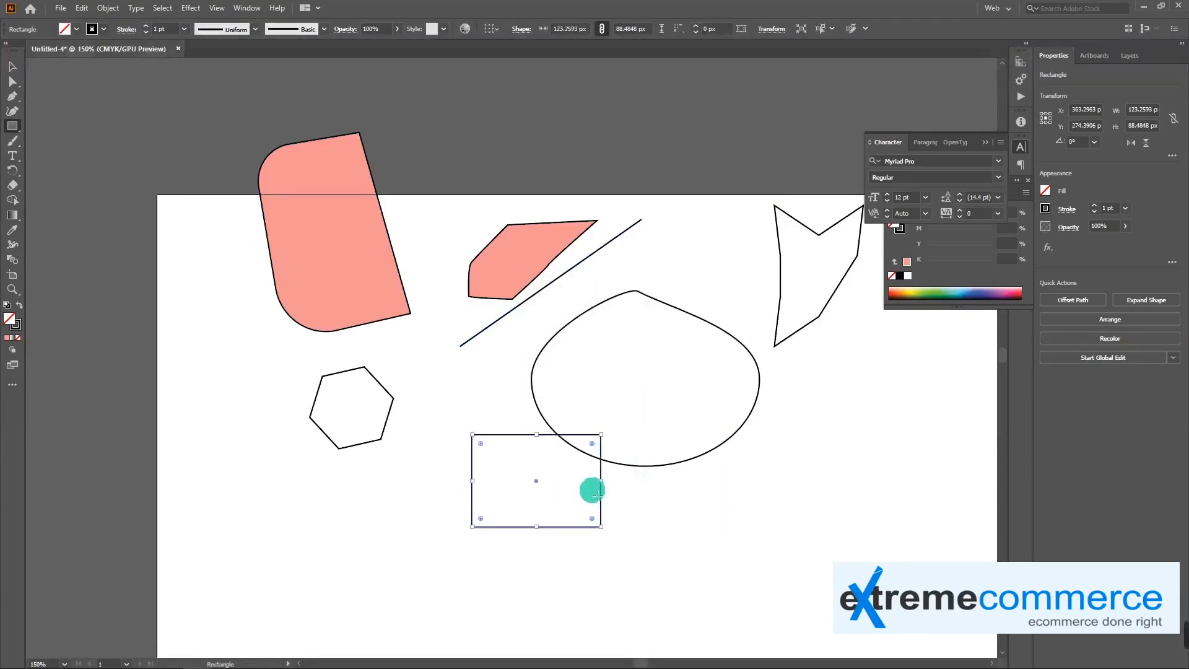
# Round all four corners of the new rectangle to a radius of about 44 px
pyautogui.press('a')
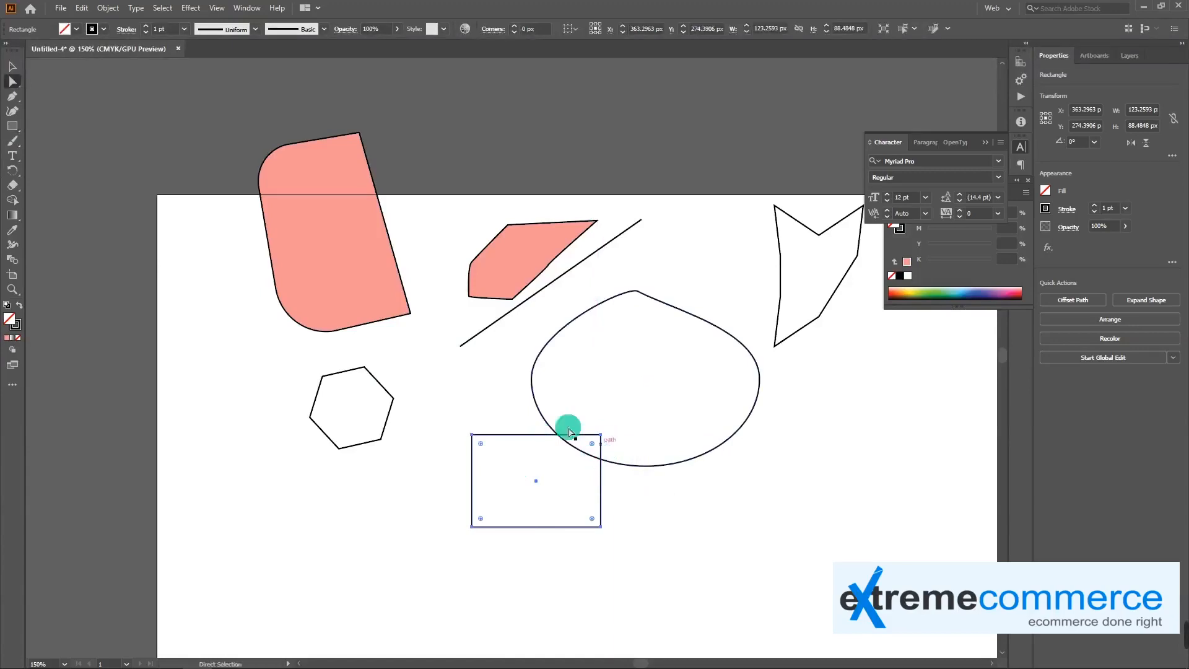
pyautogui.moveTo(484, 450); pyautogui.dragTo(529, 478)
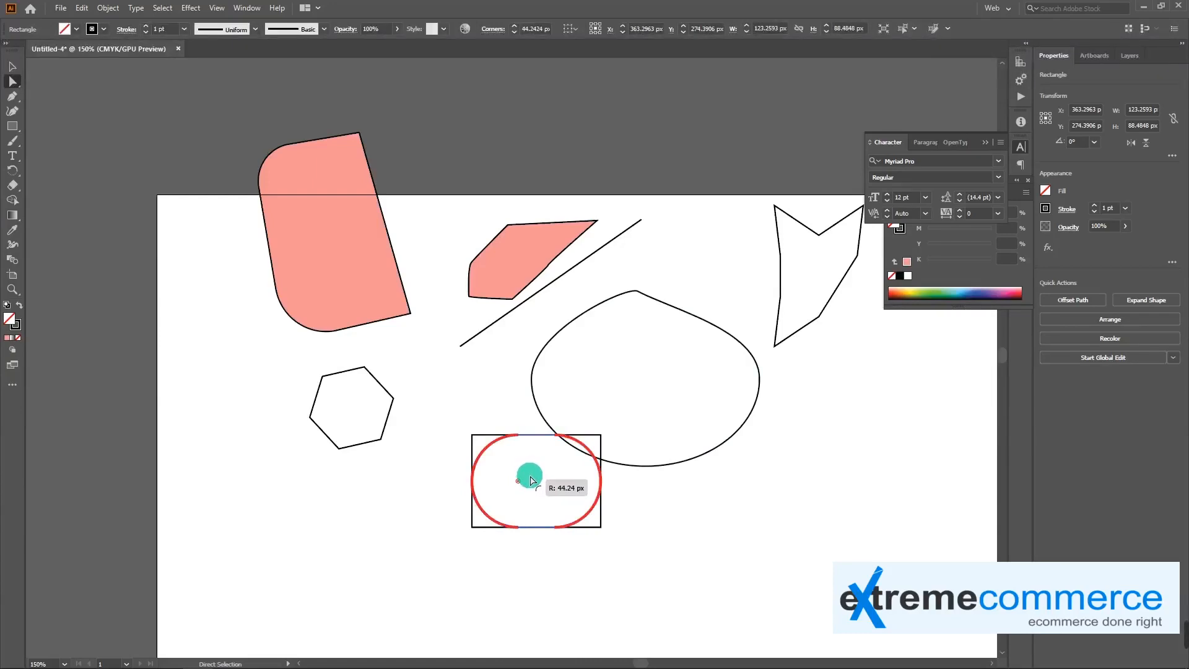
pyautogui.moveTo(531, 480); pyautogui.dragTo(523, 477)
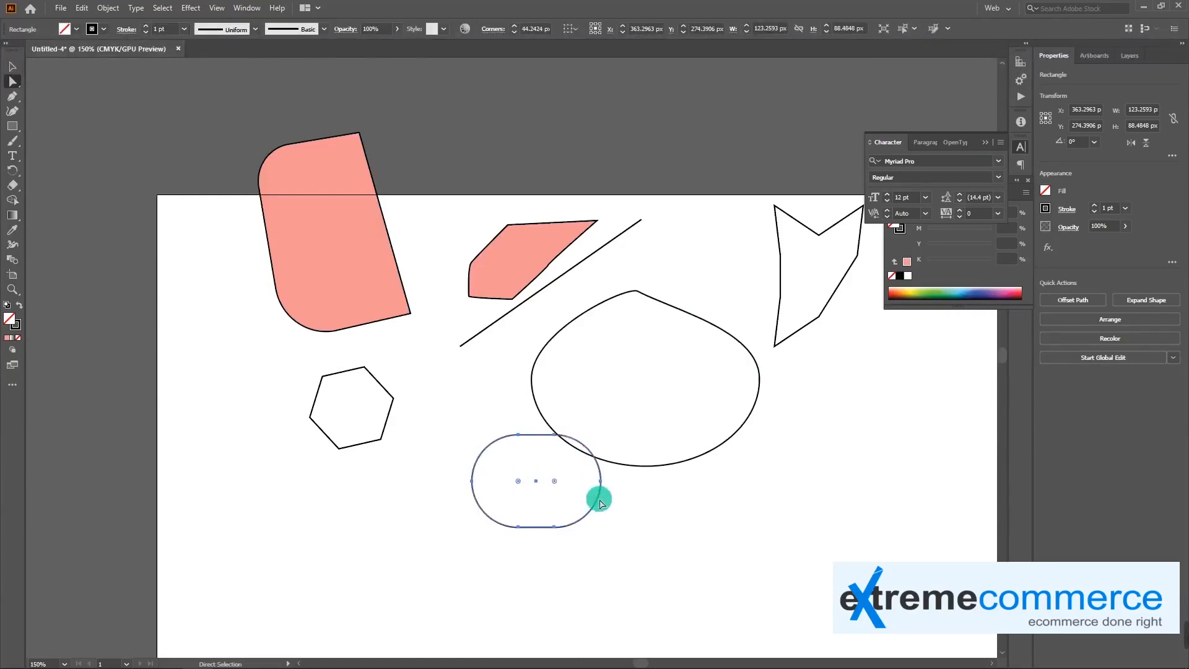
# Reset the rectangle's corner radius to 0 px and move it down and left to about X 291 px, Y 293 px
pyautogui.press('v')
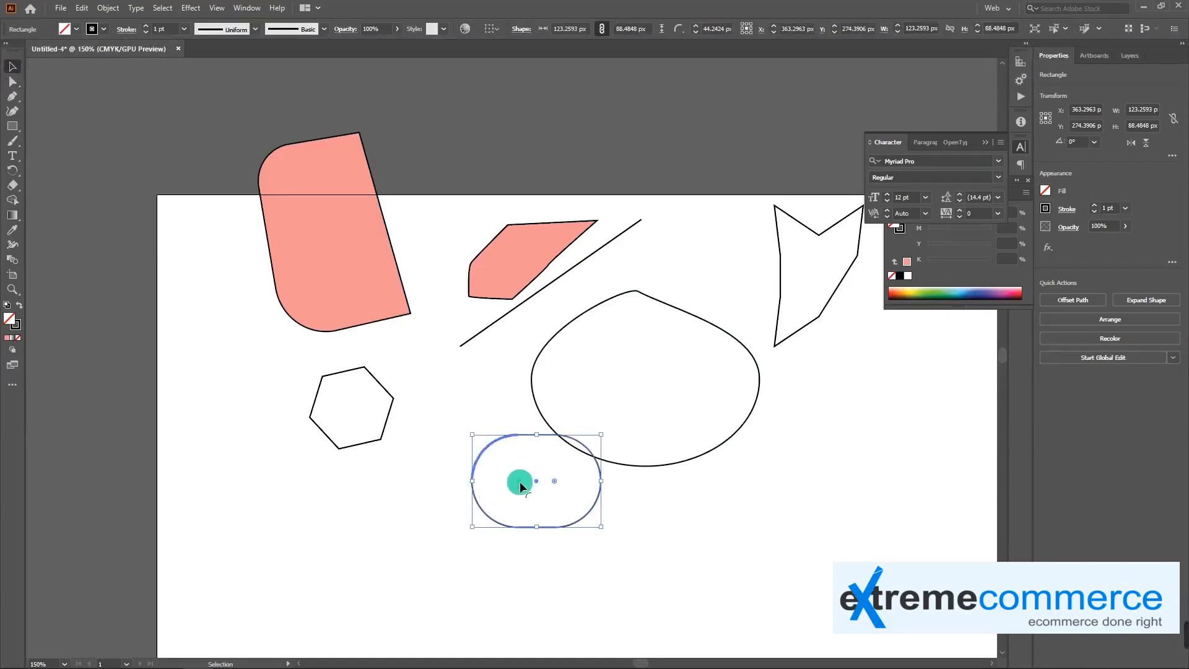
pyautogui.moveTo(536, 481); pyautogui.dragTo(600, 496)
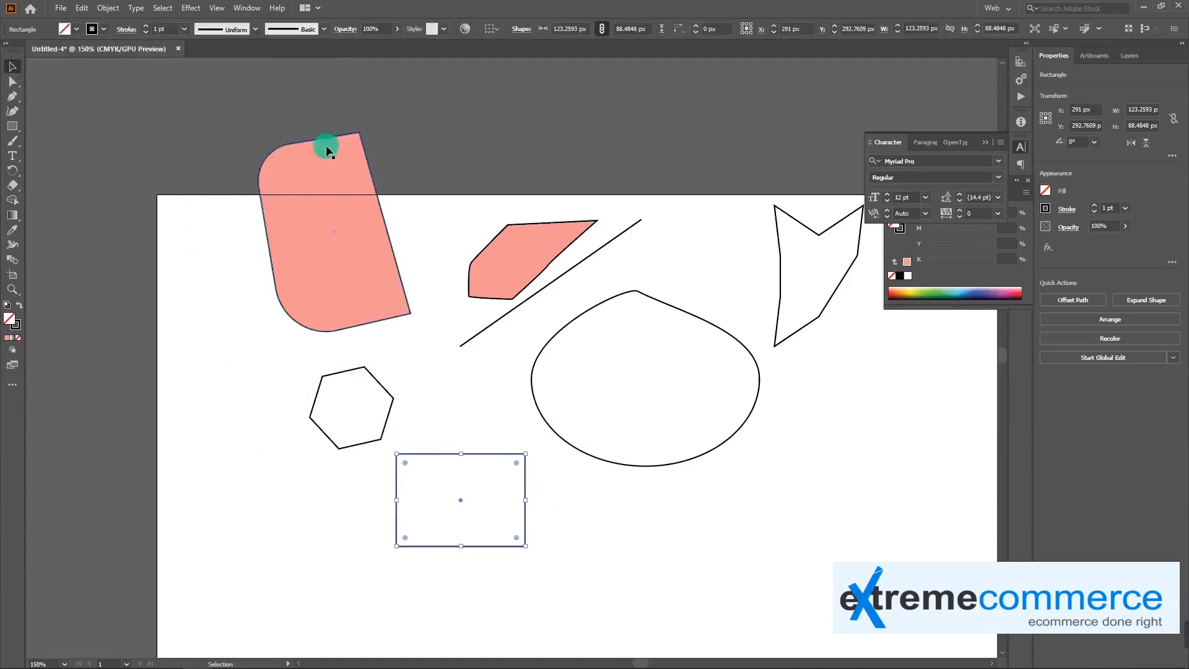
# Increase the stroke weight of the selected rectangle to 8 pt
pyautogui.click(146, 26)
pyautogui.click(146, 26)
pyautogui.click(146, 26)
pyautogui.click(146, 26)
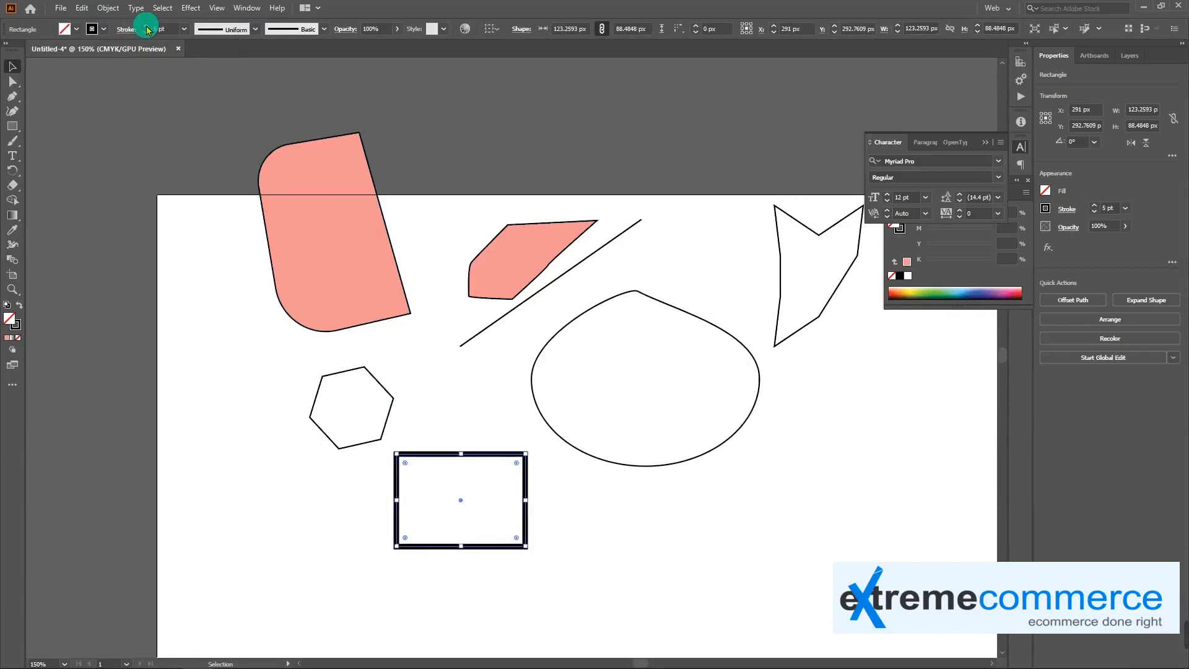
pyautogui.click(146, 28)
pyautogui.click(146, 28)
pyautogui.click(146, 27)
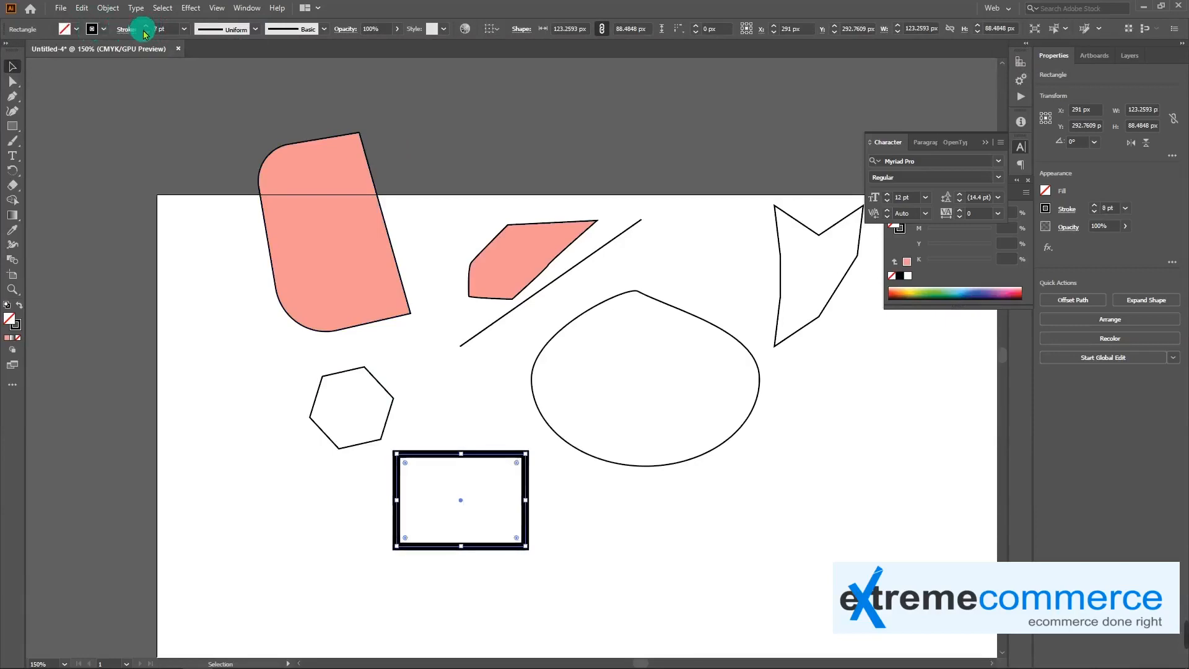
# Set the selected rectangle's stroke weight to 7 pt and try the round cap before choosing the projecting cap
pyautogui.click(125, 29)
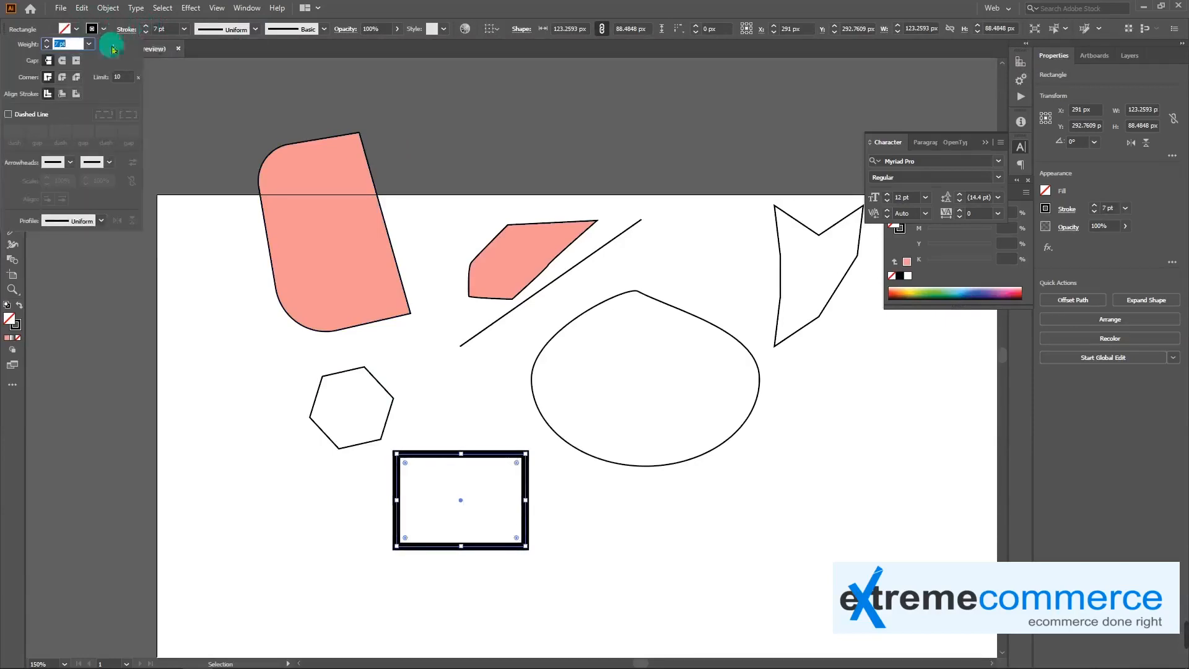
pyautogui.click(64, 62)
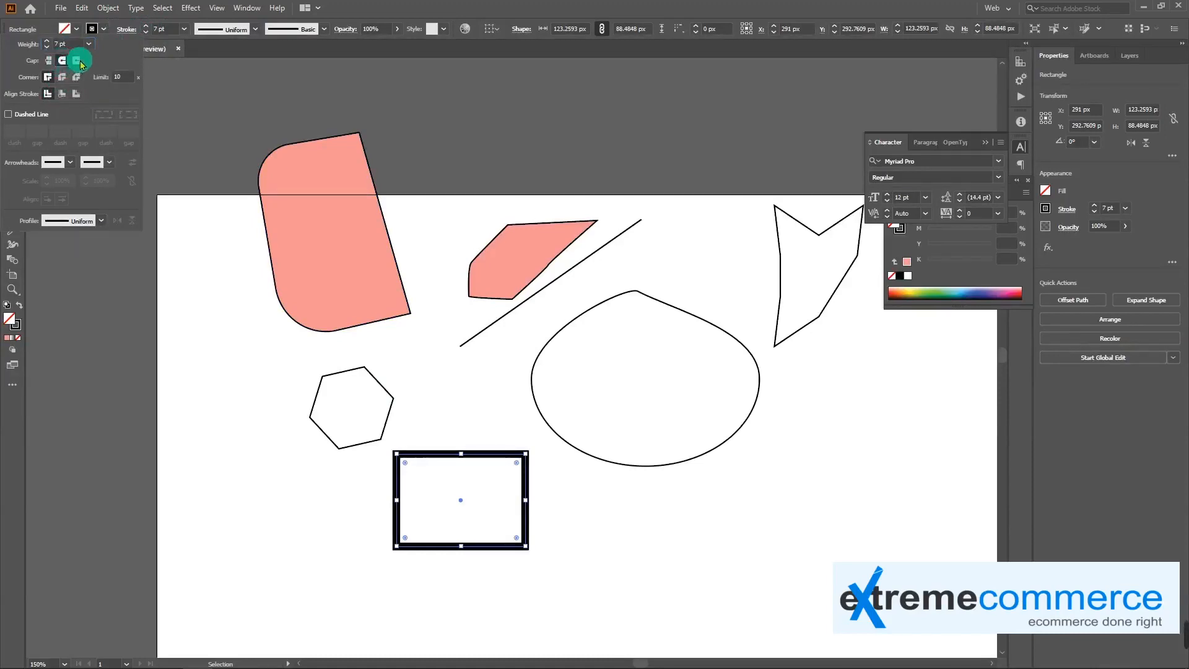
pyautogui.click(78, 62)
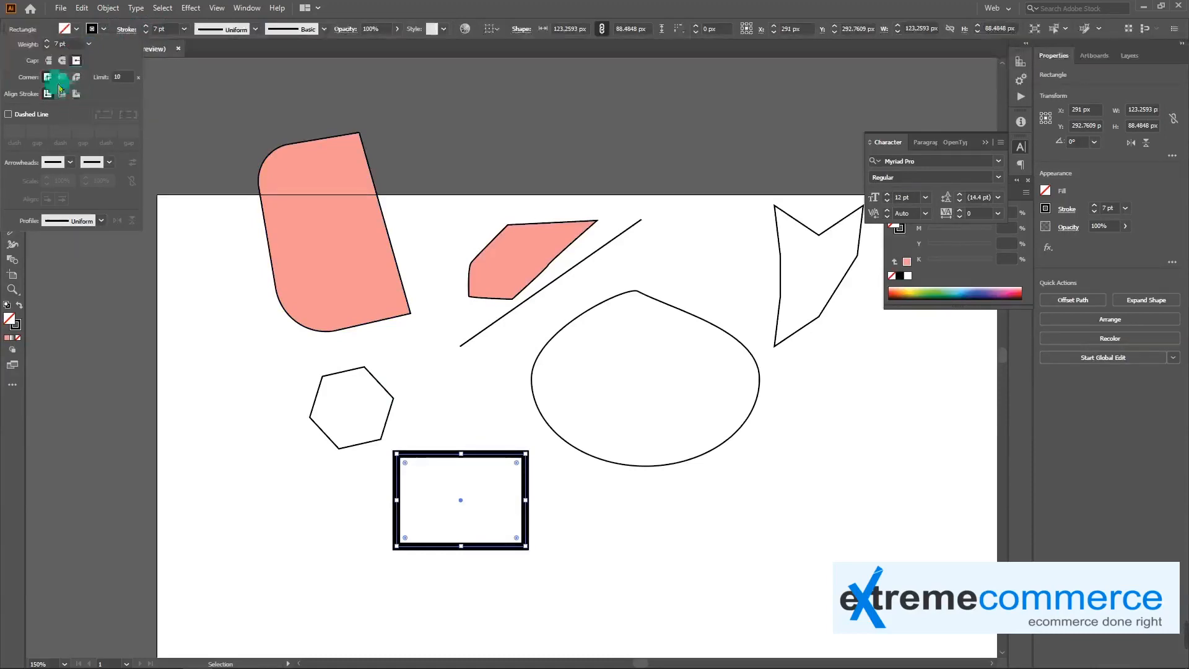
# Try the single-bulge and then the double-bulge width profile on the rectangle's stroke, and deselect the rectangle
pyautogui.click(96, 222)
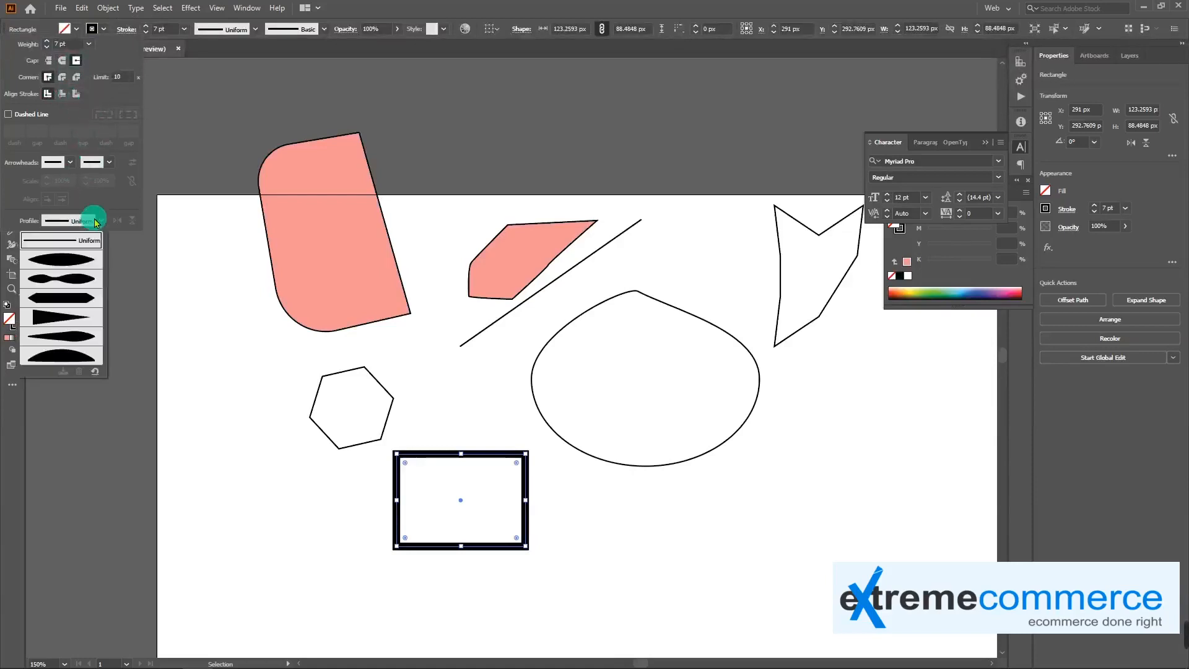
pyautogui.click(80, 258)
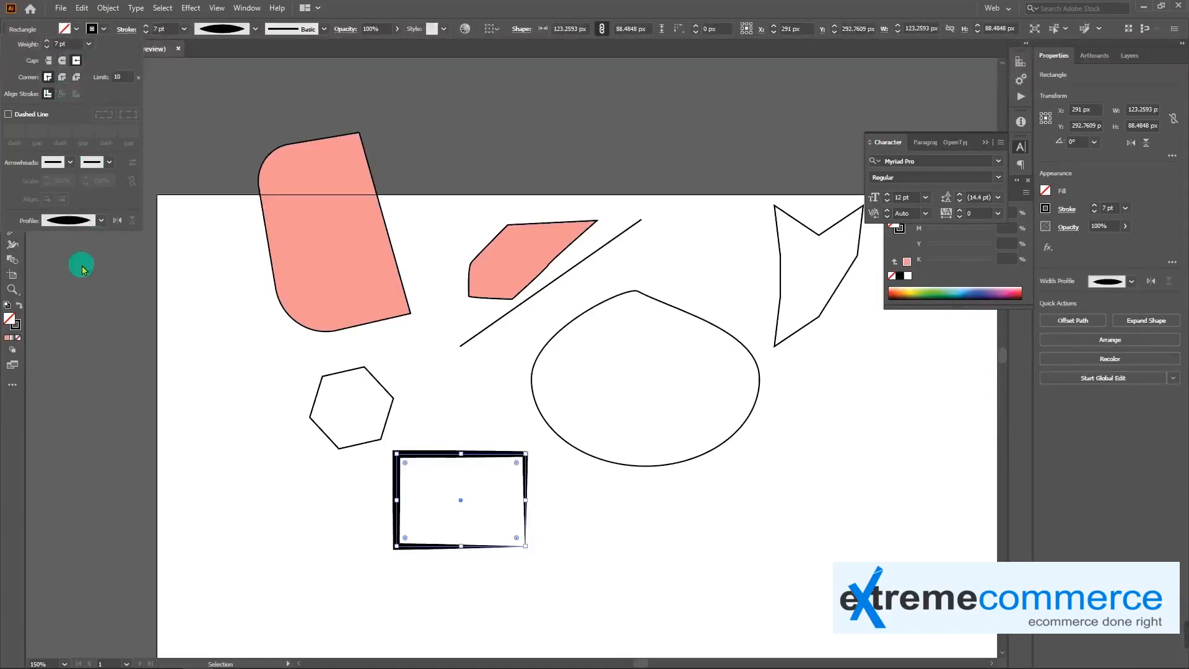
pyautogui.click(91, 227)
pyautogui.click(78, 280)
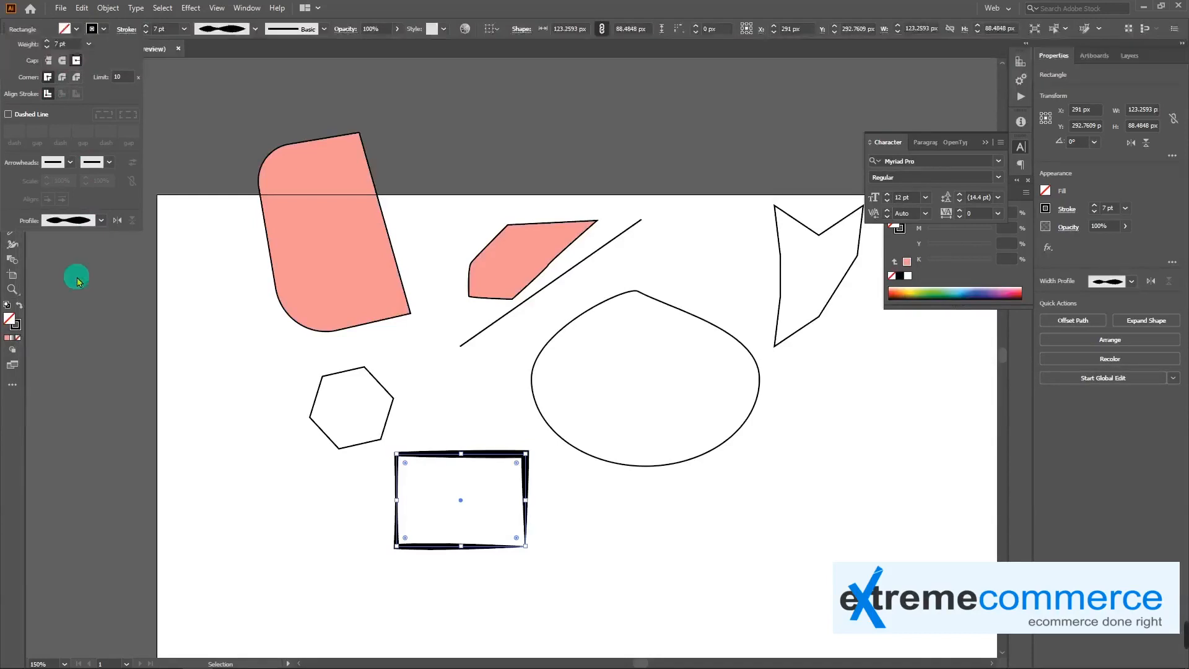
pyautogui.click(562, 536)
pyautogui.click(556, 518)
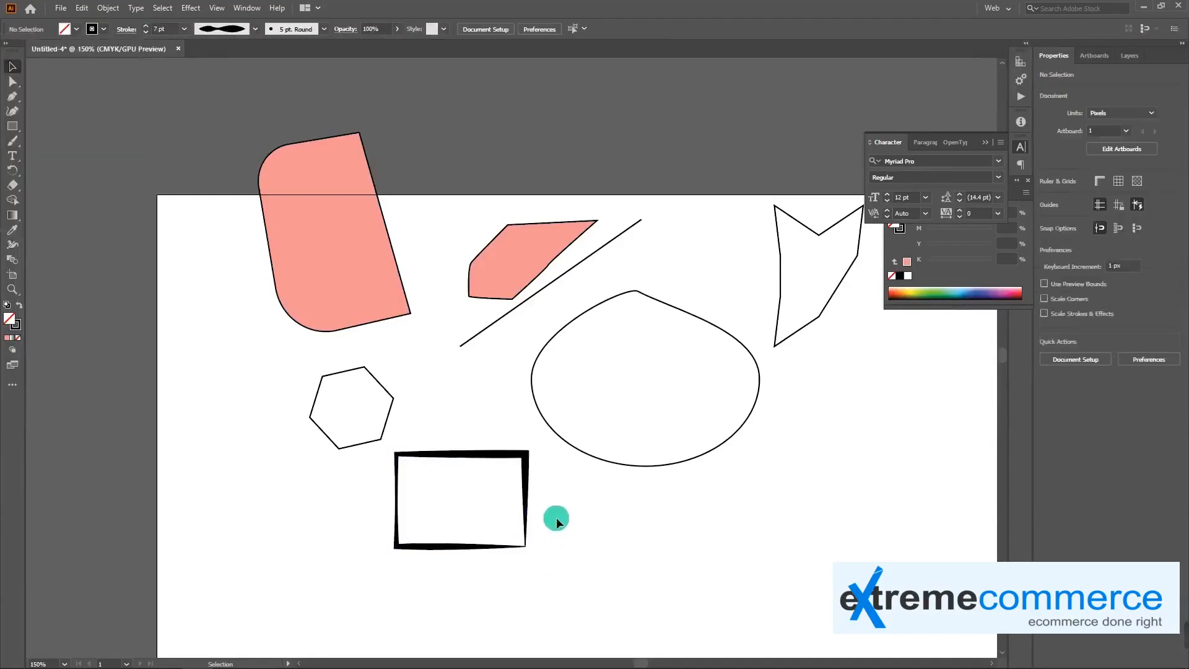
# Select the rectangle again and return its stroke's width profile to Uniform
pyautogui.click(523, 457)
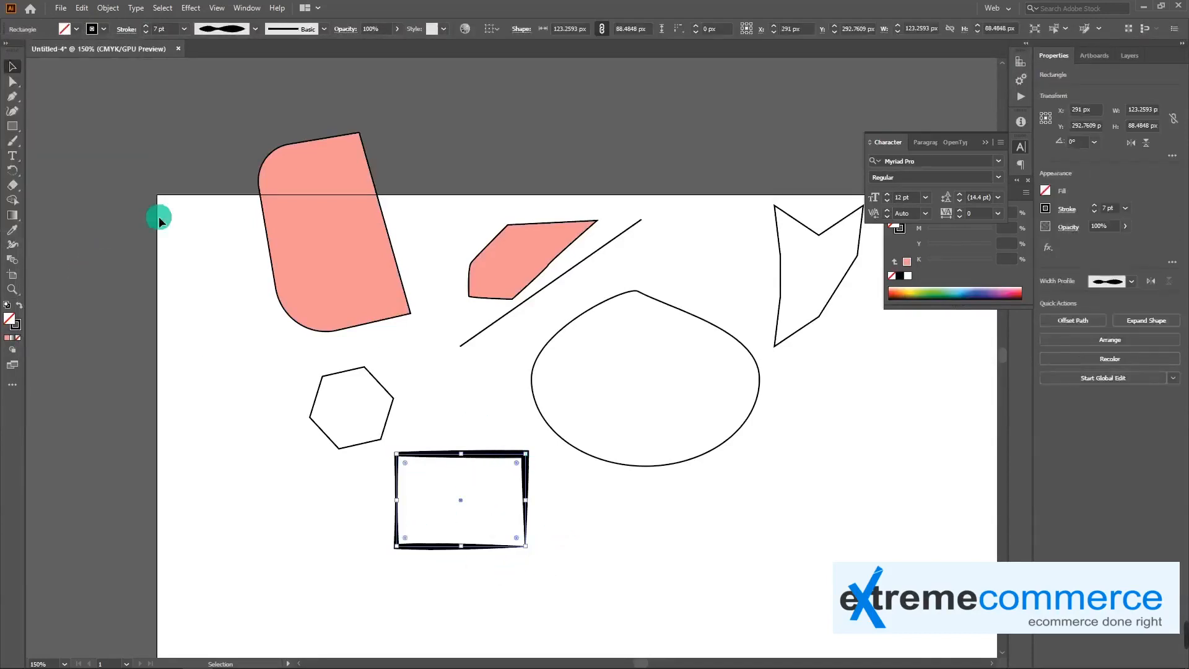
pyautogui.click(94, 29)
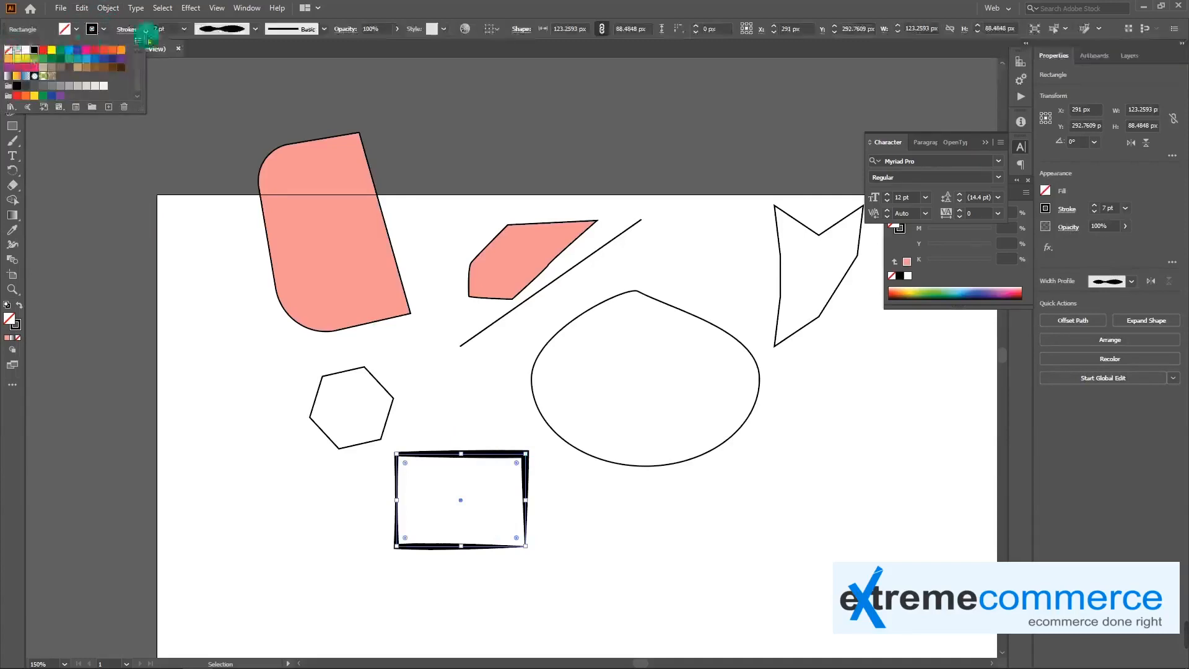
pyautogui.click(222, 29)
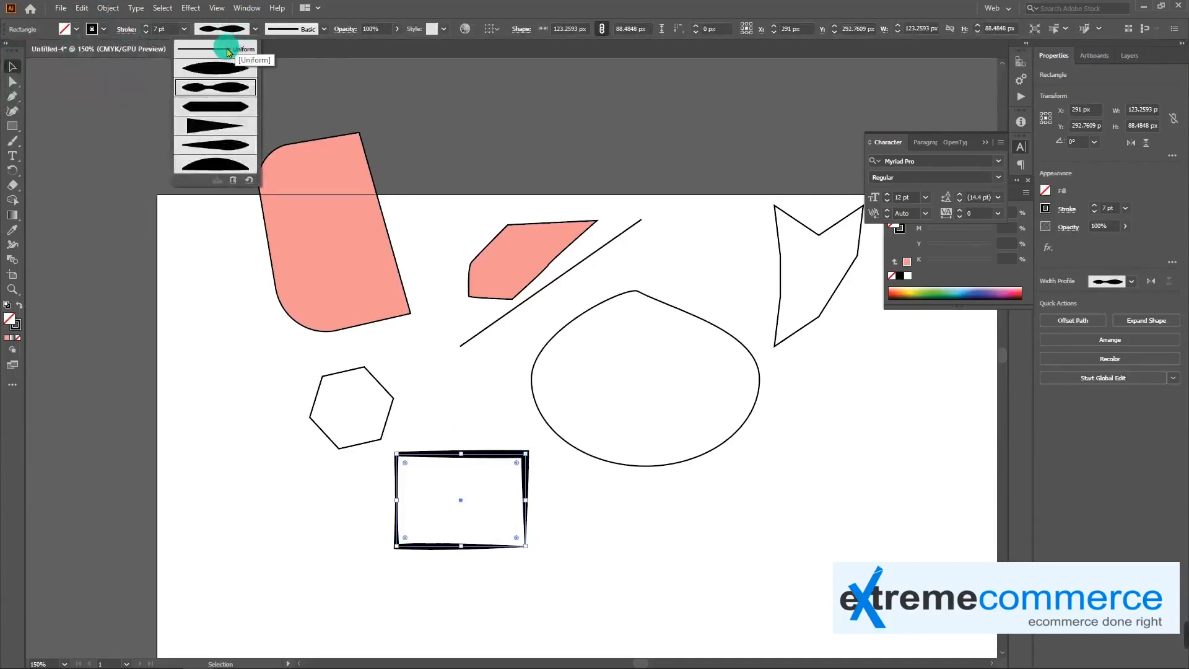
pyautogui.click(228, 53)
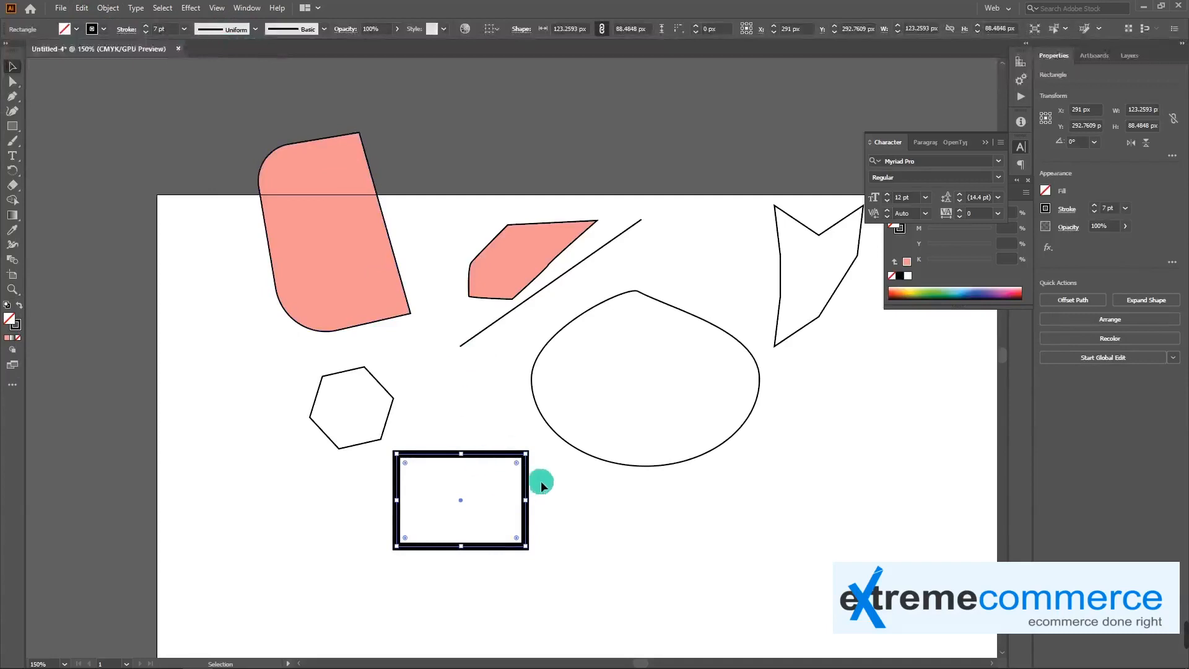
# Try to reduce the rectangle's stroke weight to 1 pt
pyautogui.click(146, 26)
pyautogui.click(145, 26)
pyautogui.click(145, 31)
pyautogui.click(146, 31)
pyautogui.click(145, 31)
pyautogui.moveTo(162, 31); pyautogui.dragTo(119, 31)
pyautogui.write('1')
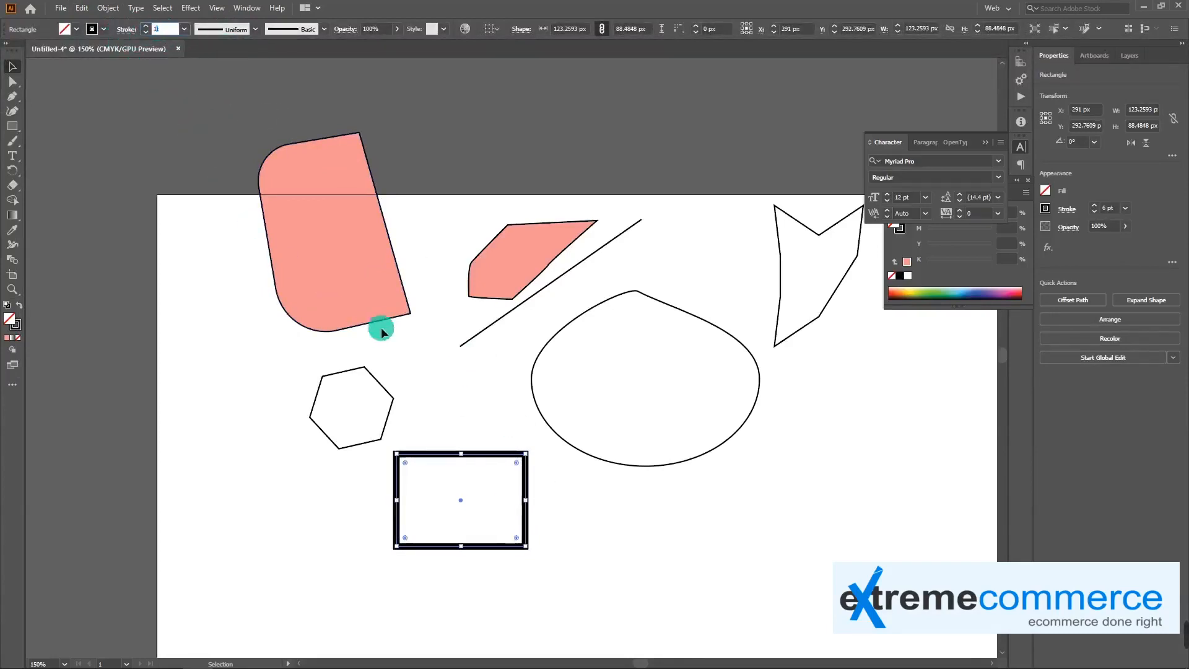
pyautogui.click(452, 393)
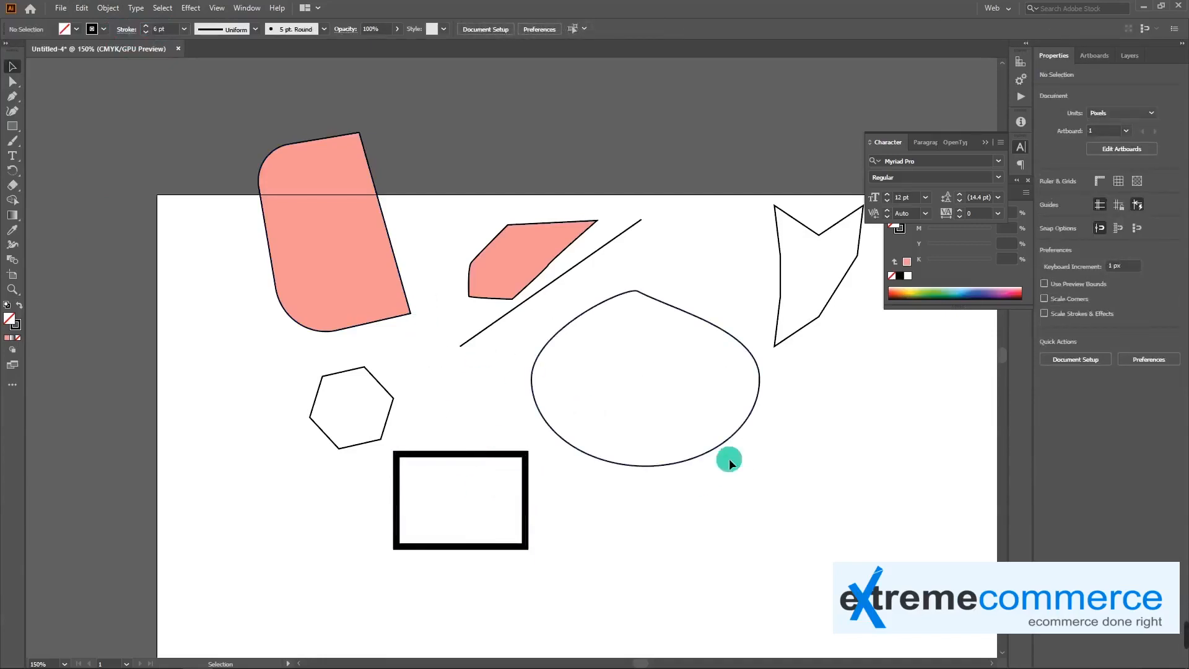
# Reselect the rectangle below the hexagon and lower its stroke weight step by step to 1 pt
pyautogui.click(508, 461)
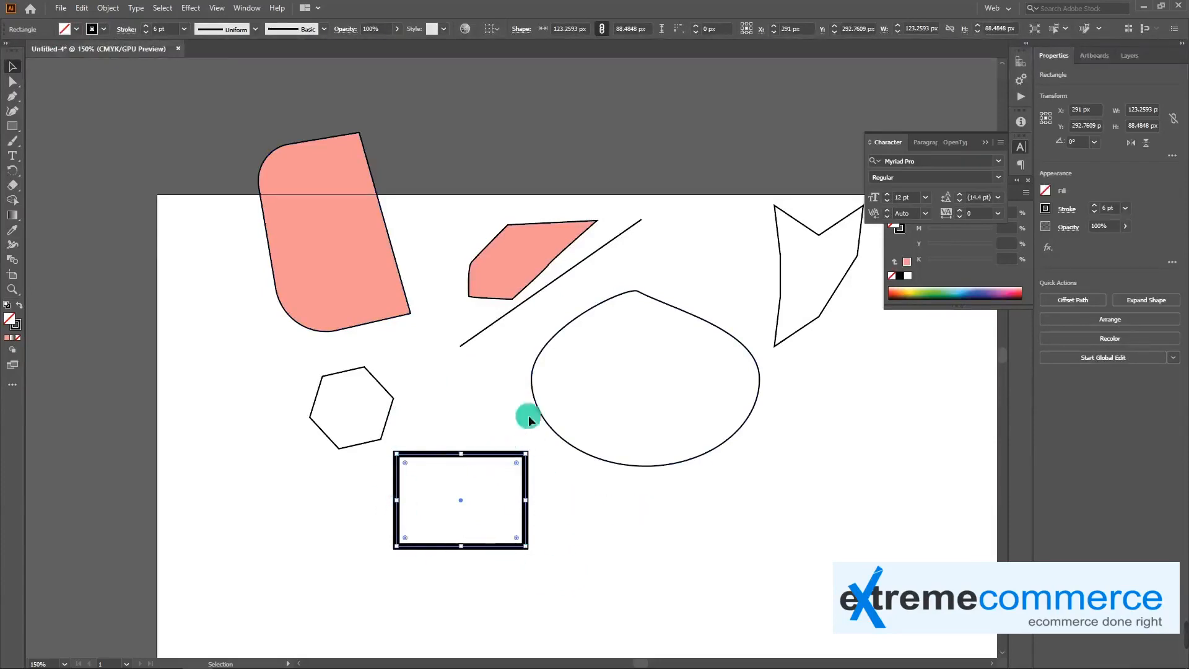
pyautogui.click(146, 32)
pyautogui.click(147, 33)
pyautogui.click(147, 33)
pyautogui.click(147, 33)
pyautogui.click(147, 33)
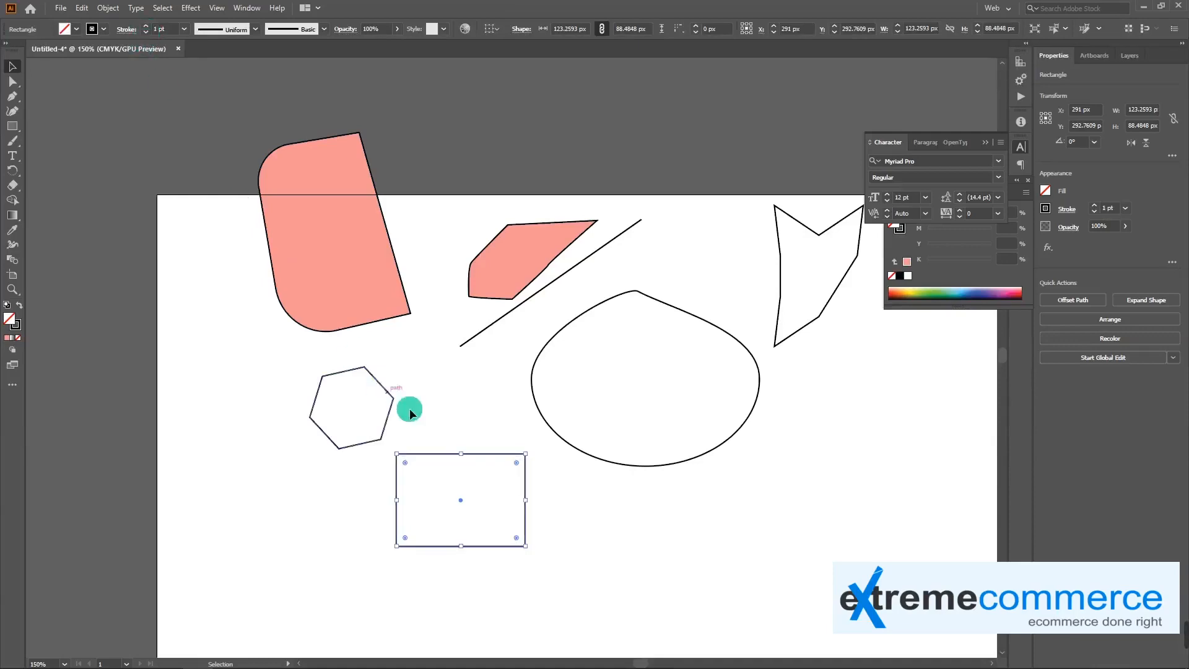
pyautogui.click(459, 433)
pyautogui.click(481, 454)
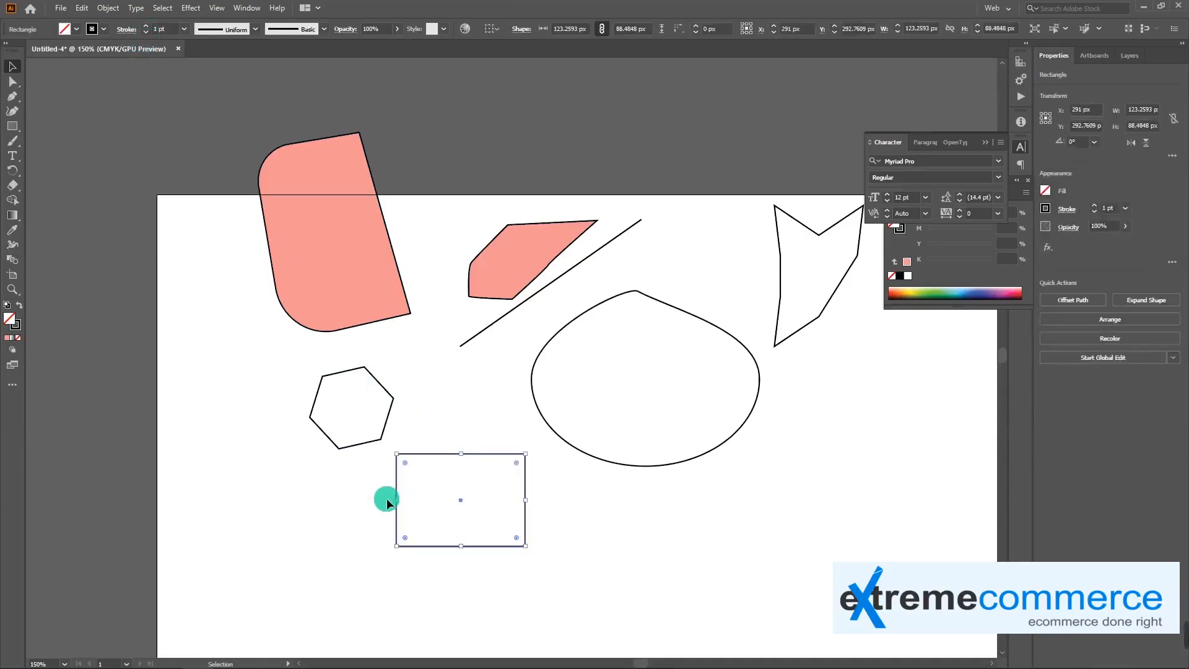
# Open the set of shape tools grouped with the Rectangle tool
pyautogui.click(13, 131)
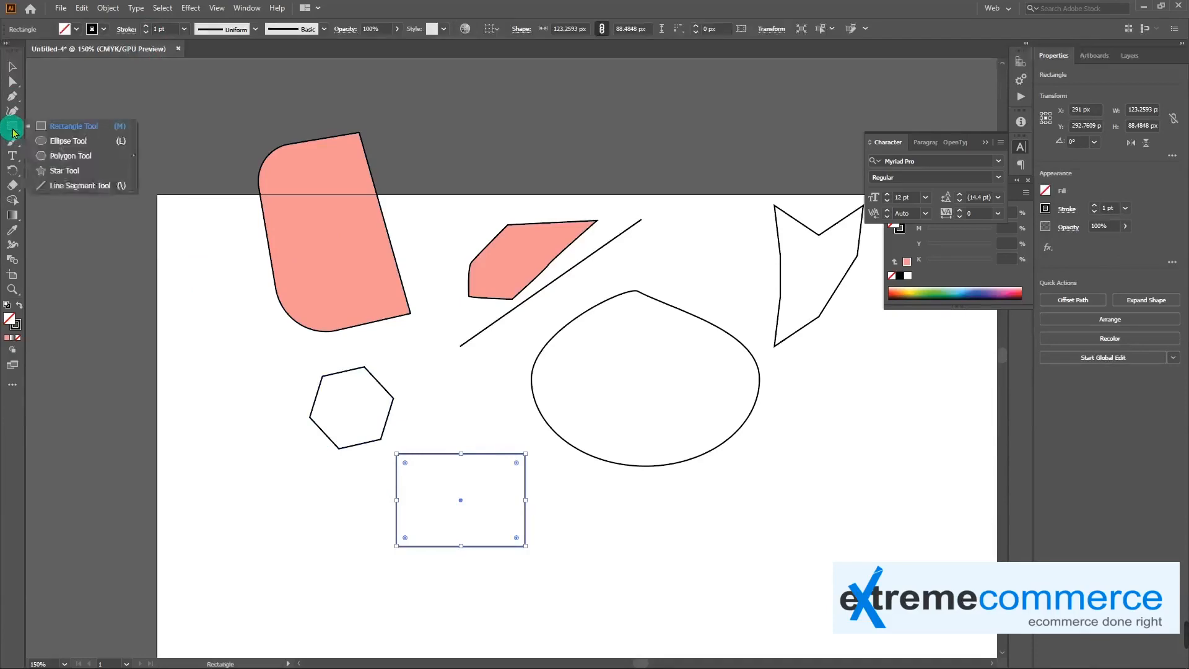
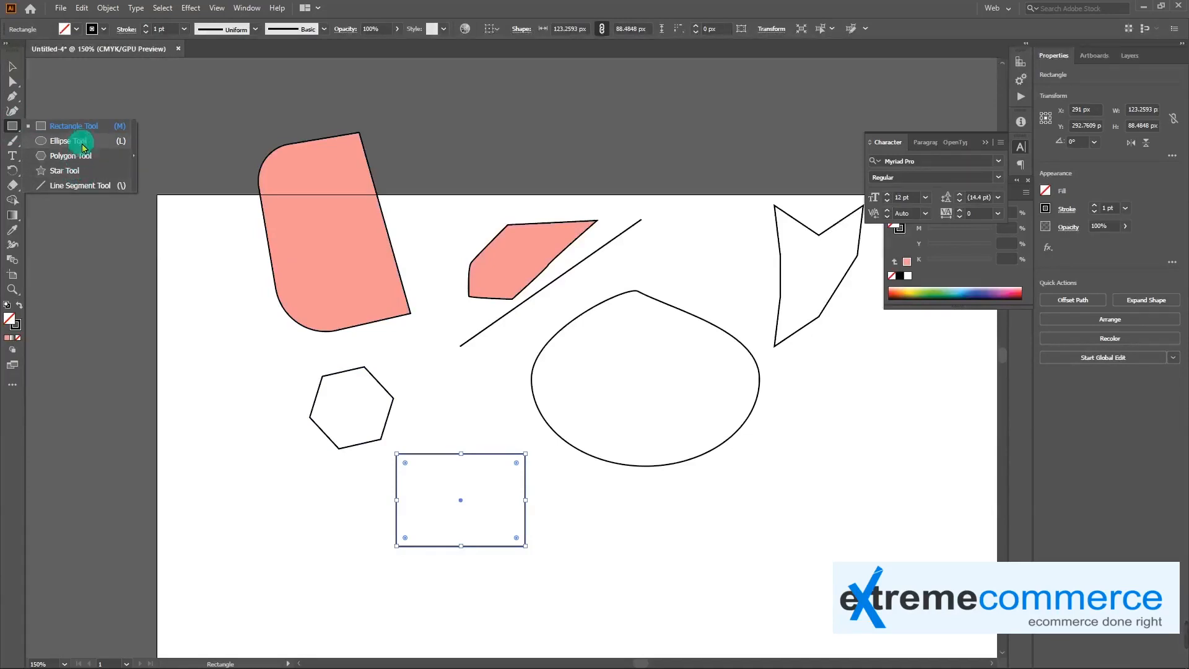
# Add a point text object reading "This is text area" over the lower left edge of the large pink shape
pyautogui.click(13, 129)
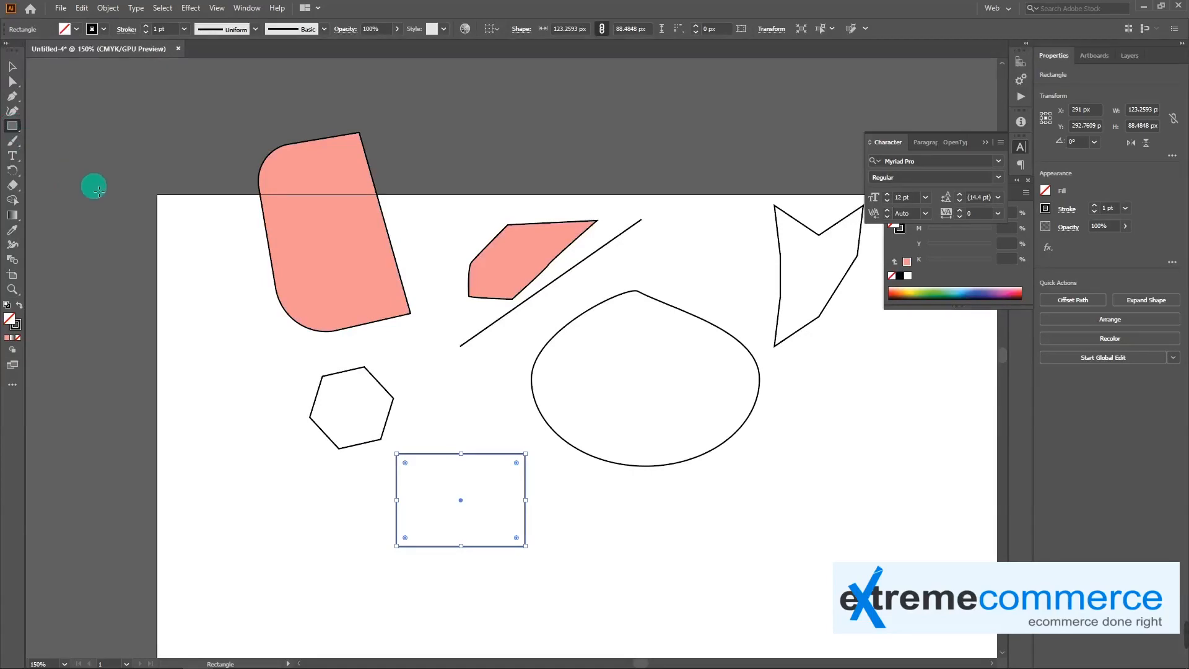
pyautogui.click(15, 157)
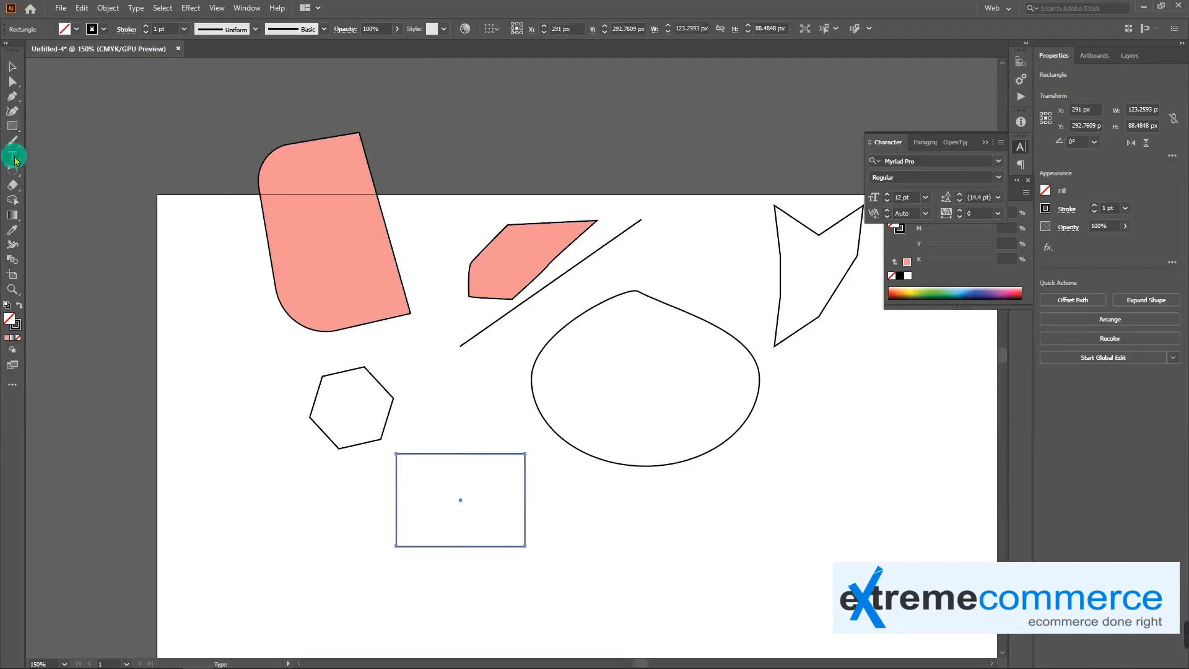
pyautogui.click(15, 162)
pyautogui.moveTo(14, 162); pyautogui.dragTo(83, 158)
pyautogui.click(221, 295)
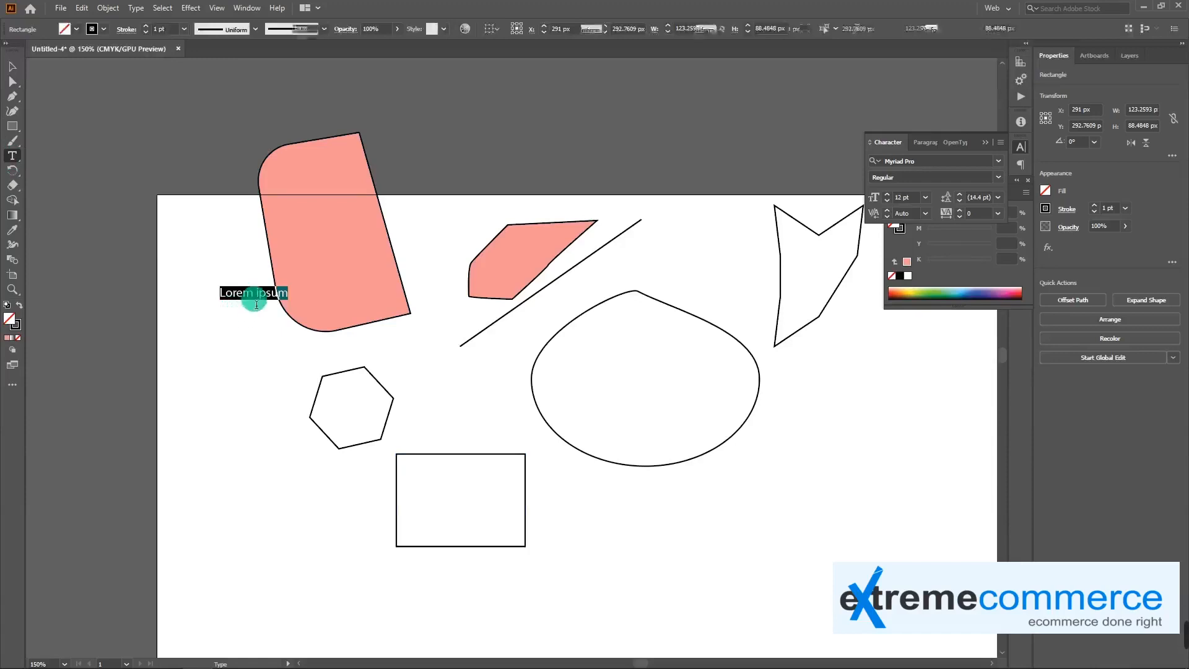
pyautogui.click(257, 304)
pyautogui.write('as')
pyautogui.hotkey('ctrl', 'a')
pyautogui.write('asdasdasdasd')
pyautogui.hotkey('ctrl', 'a')
pyautogui.write('Th')
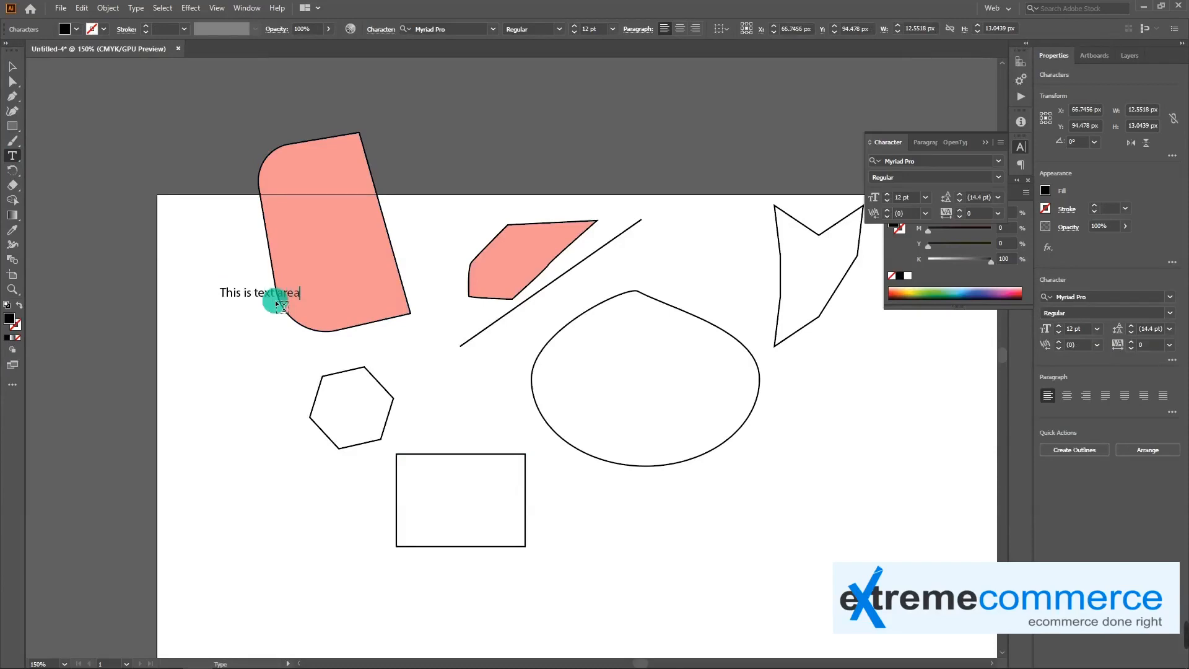
pyautogui.press('Escape')
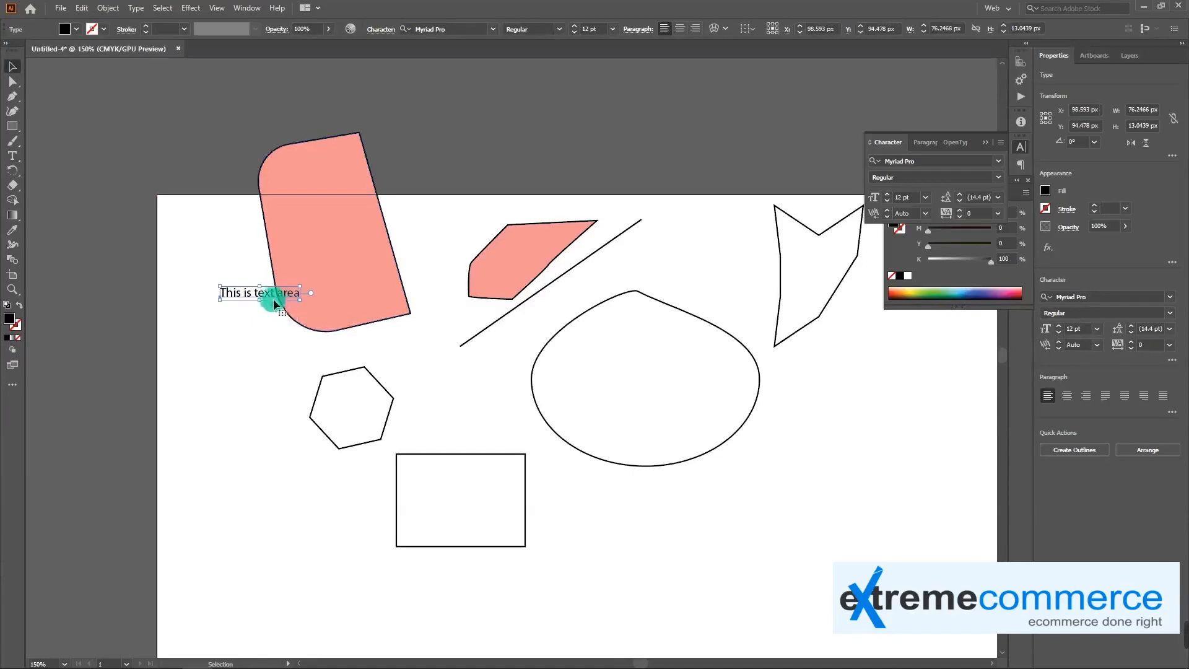
# Move the text below the egg-shaped outline and scale it up to about 200 px wide
pyautogui.moveTo(259, 293); pyautogui.dragTo(297, 379)
pyautogui.click(296, 375)
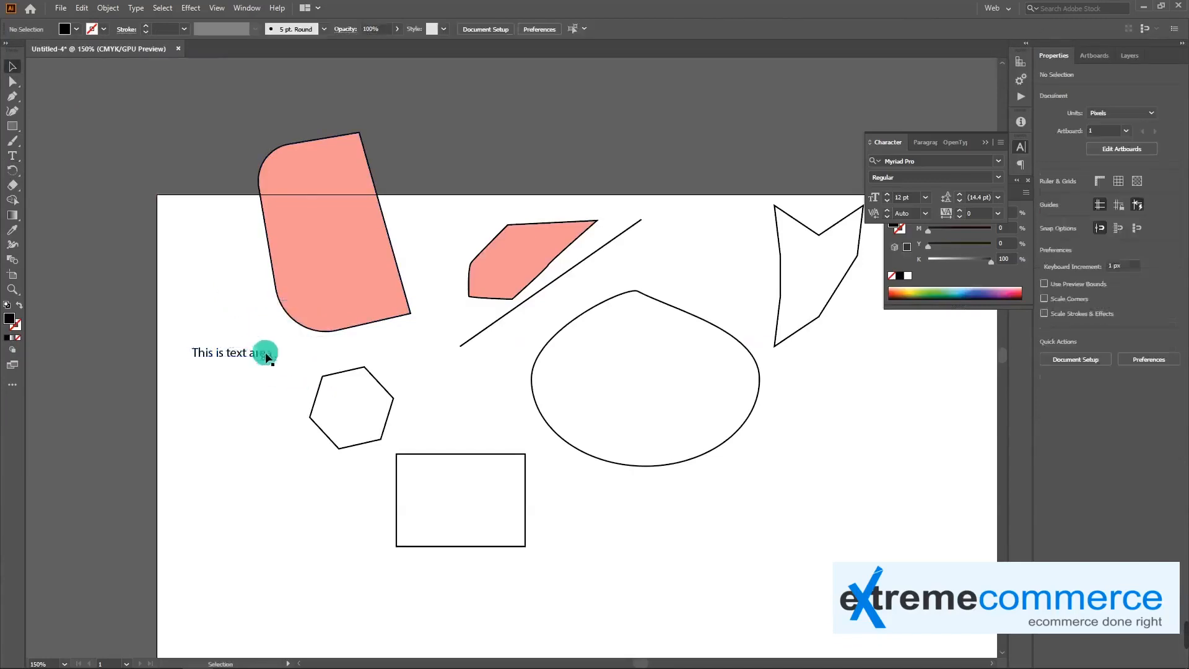
pyautogui.click(252, 353)
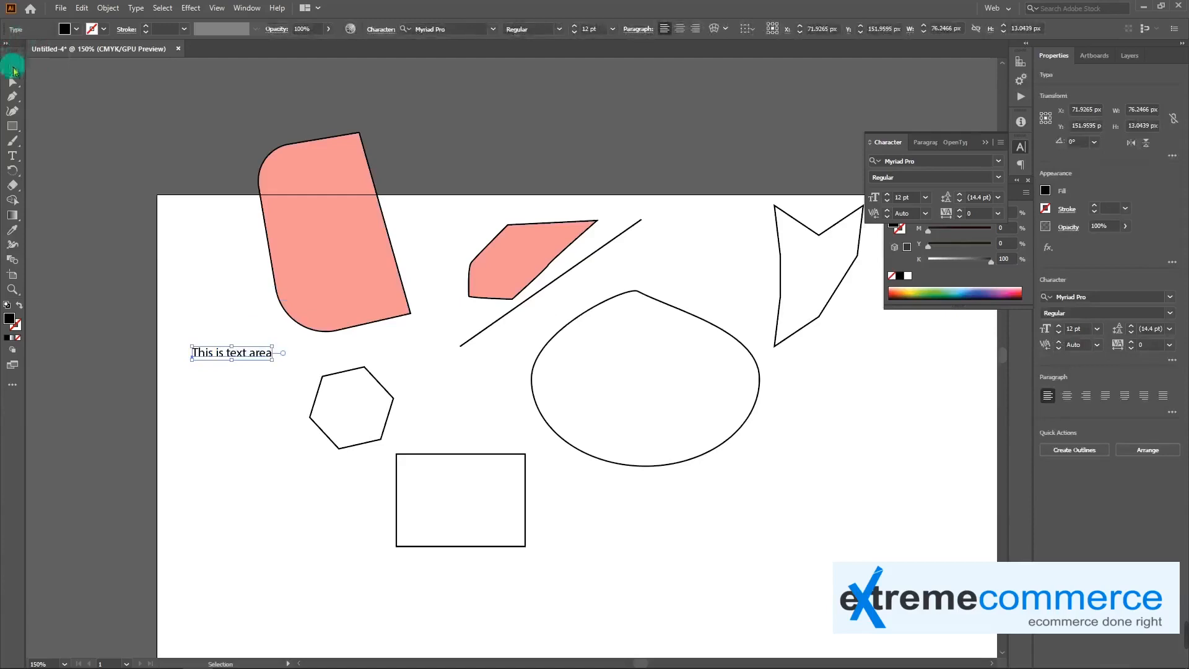
pyautogui.click(257, 378)
pyautogui.moveTo(248, 357); pyautogui.dragTo(854, 485)
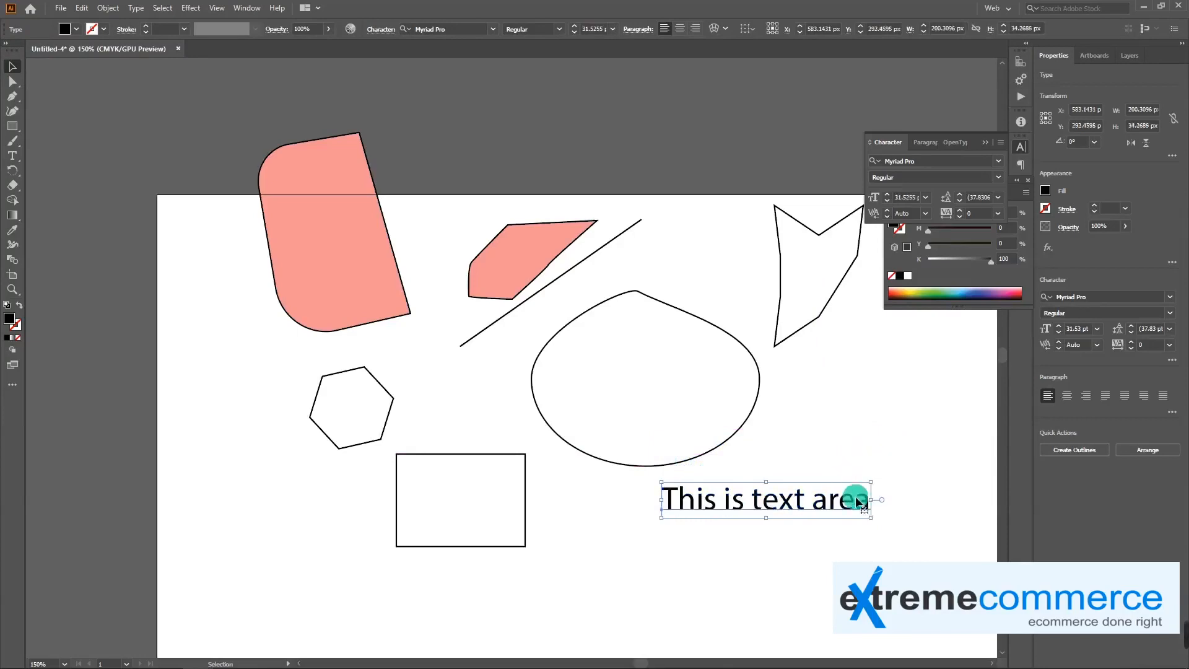
# Insert the word "bakoo" before "area" in the text line
pyautogui.doubleClick(742, 502)
pyautogui.tripleClick(743, 503)
pyautogui.click(690, 501)
pyautogui.moveTo(668, 500); pyautogui.dragTo(829, 502)
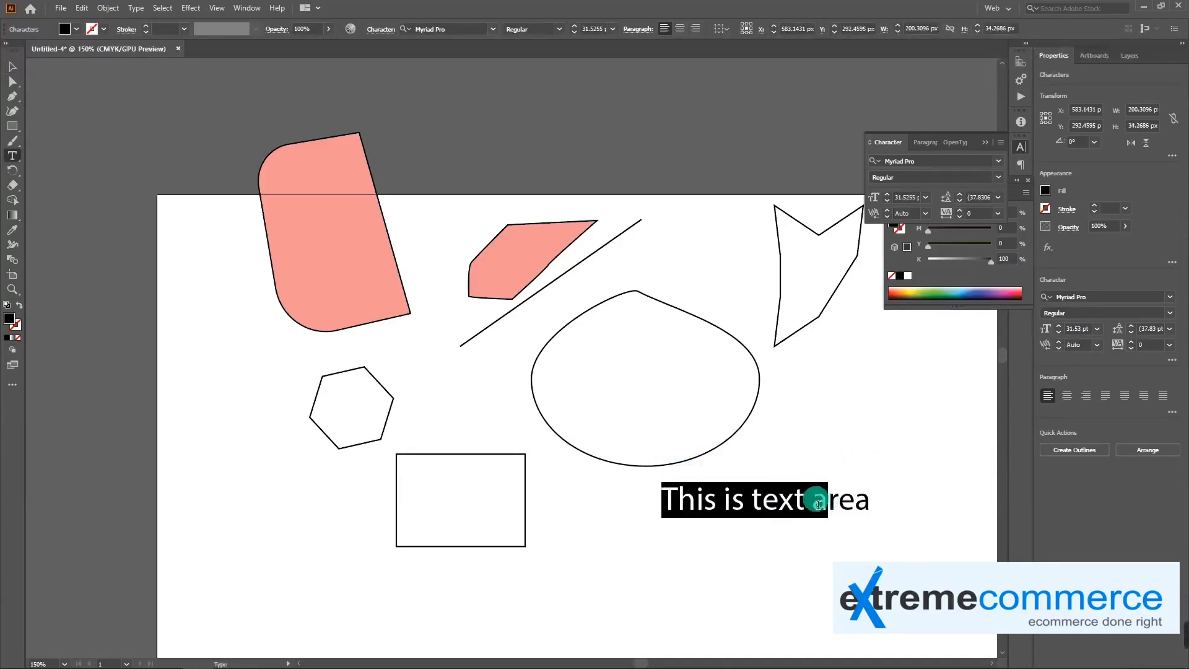
pyautogui.click(818, 504)
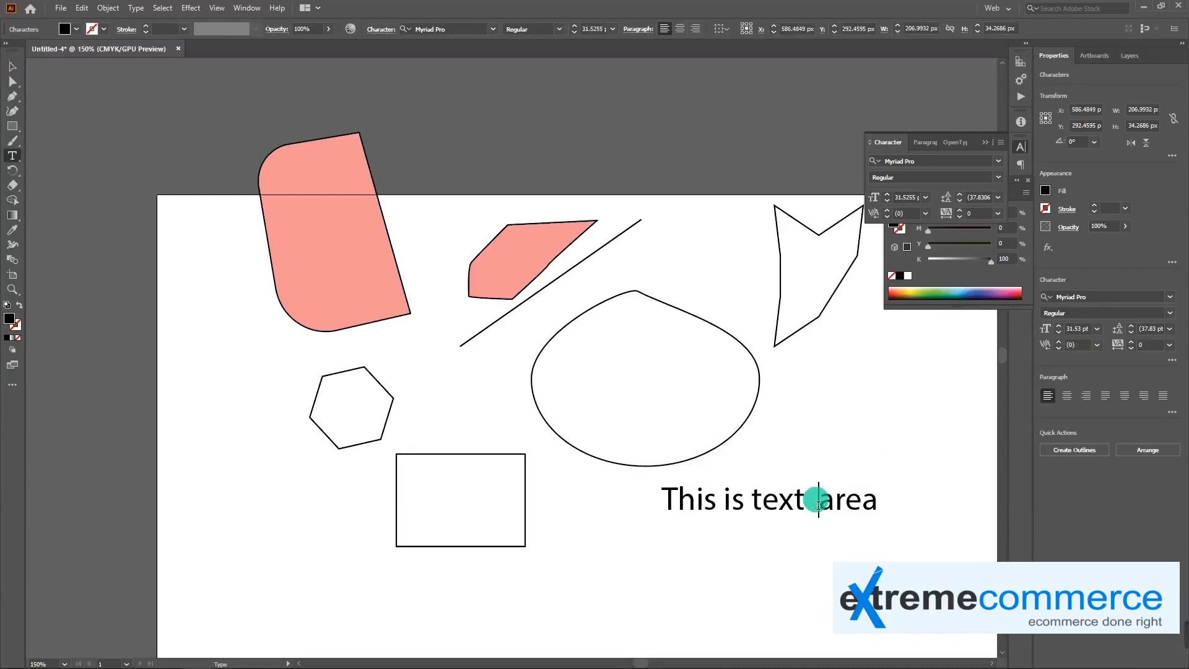
pyautogui.write('bakoo')
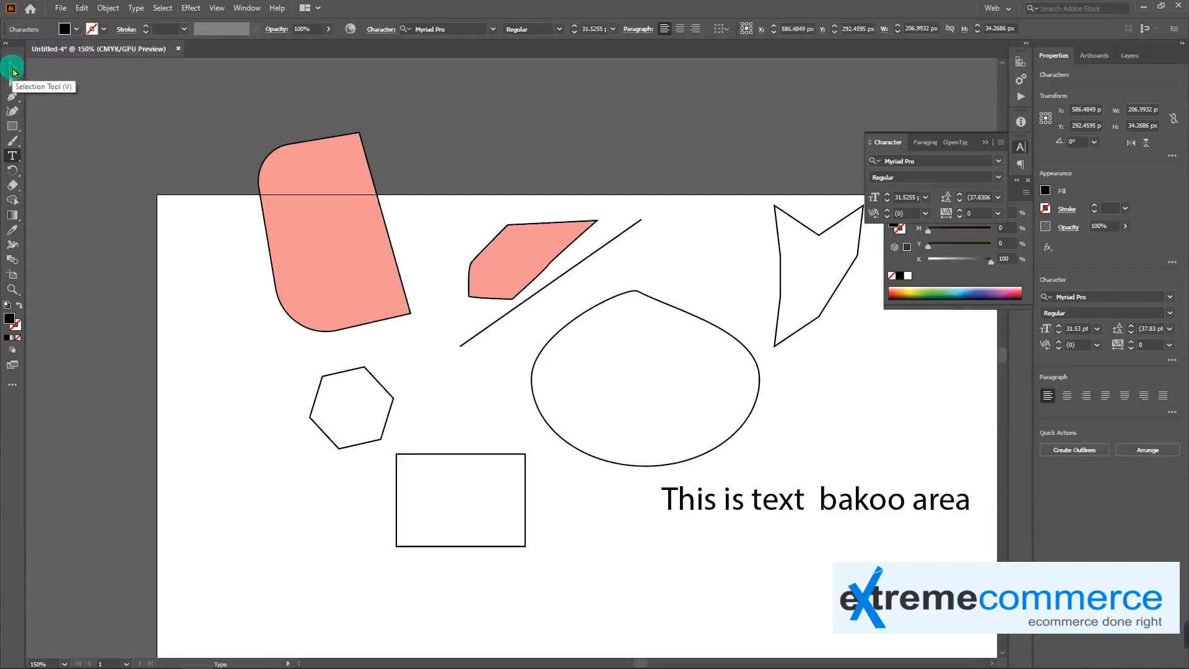
# Move the text line so that it starts just beside the rectangle, and deselect it
pyautogui.click(13, 66)
pyautogui.moveTo(786, 518); pyautogui.dragTo(674, 548)
pyautogui.click(719, 566)
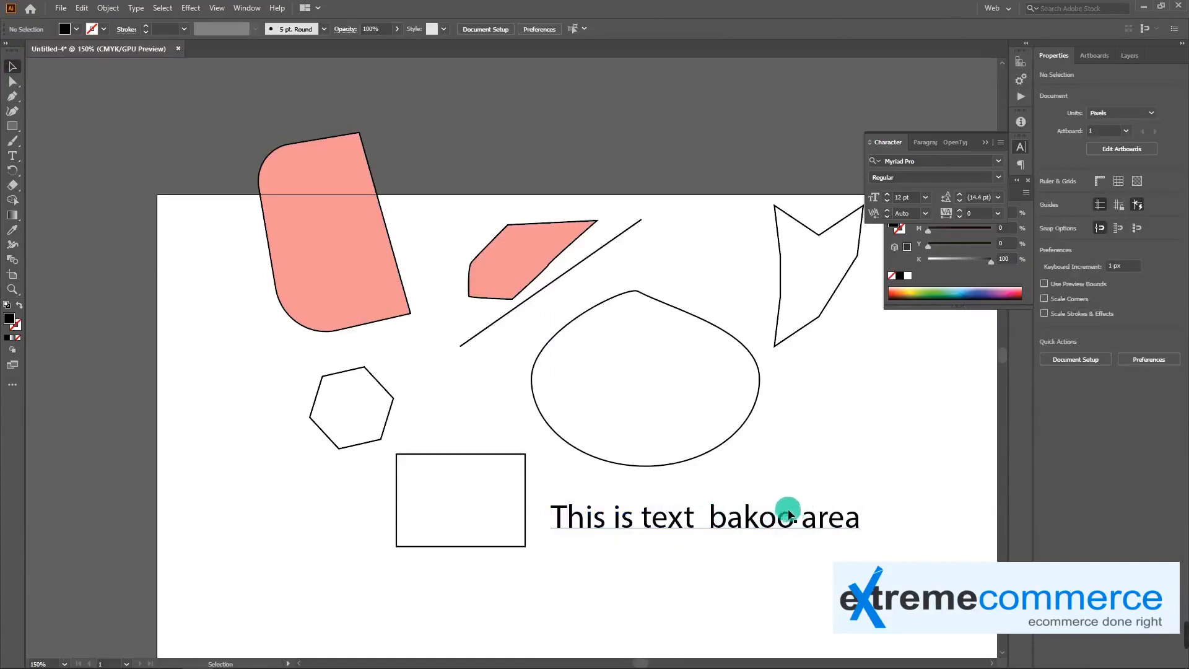
# Set the text line's font to Segoe UI with the Bold style
pyautogui.click(746, 512)
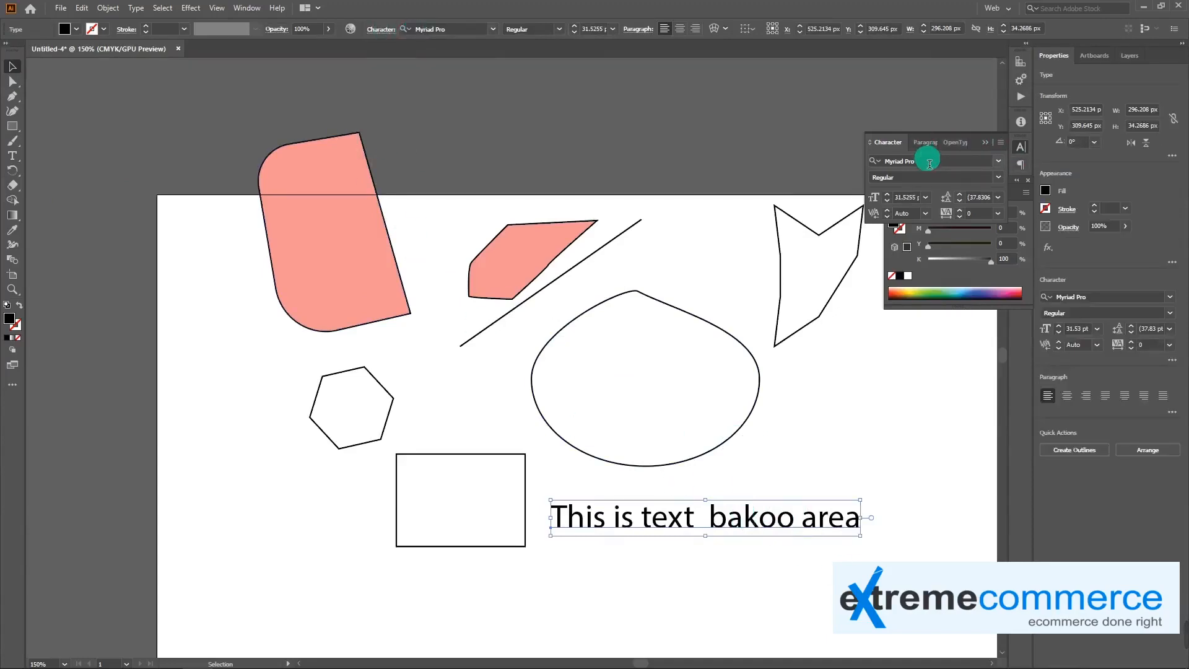
pyautogui.click(997, 160)
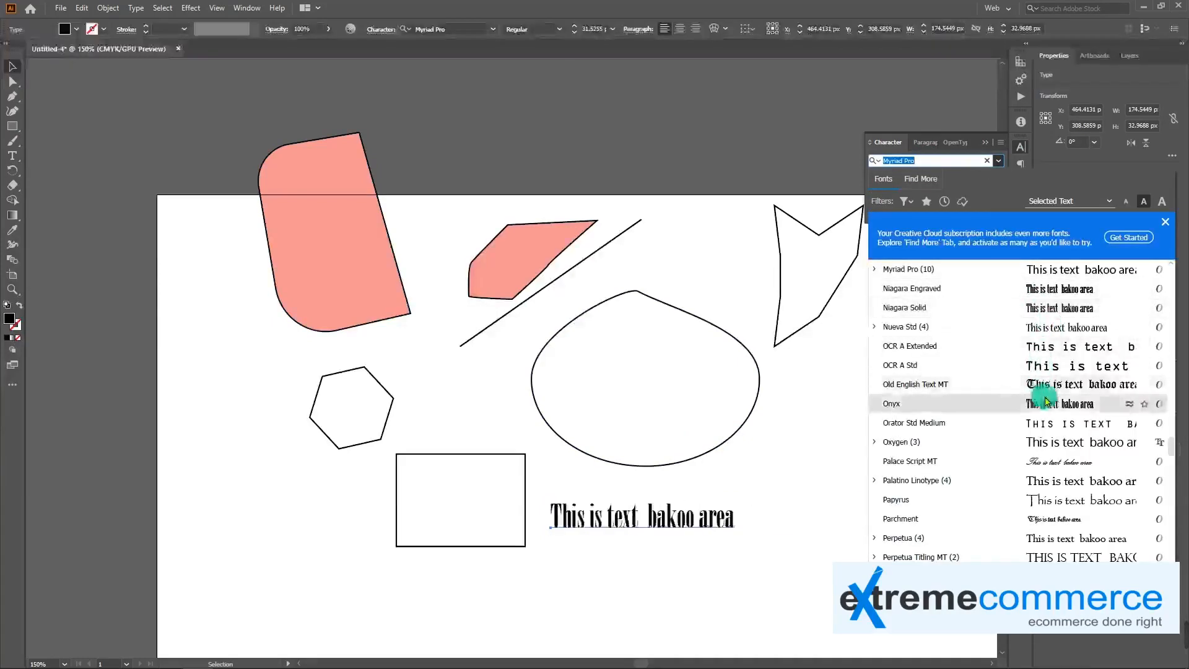
pyautogui.scroll(-2, 1047, 421)
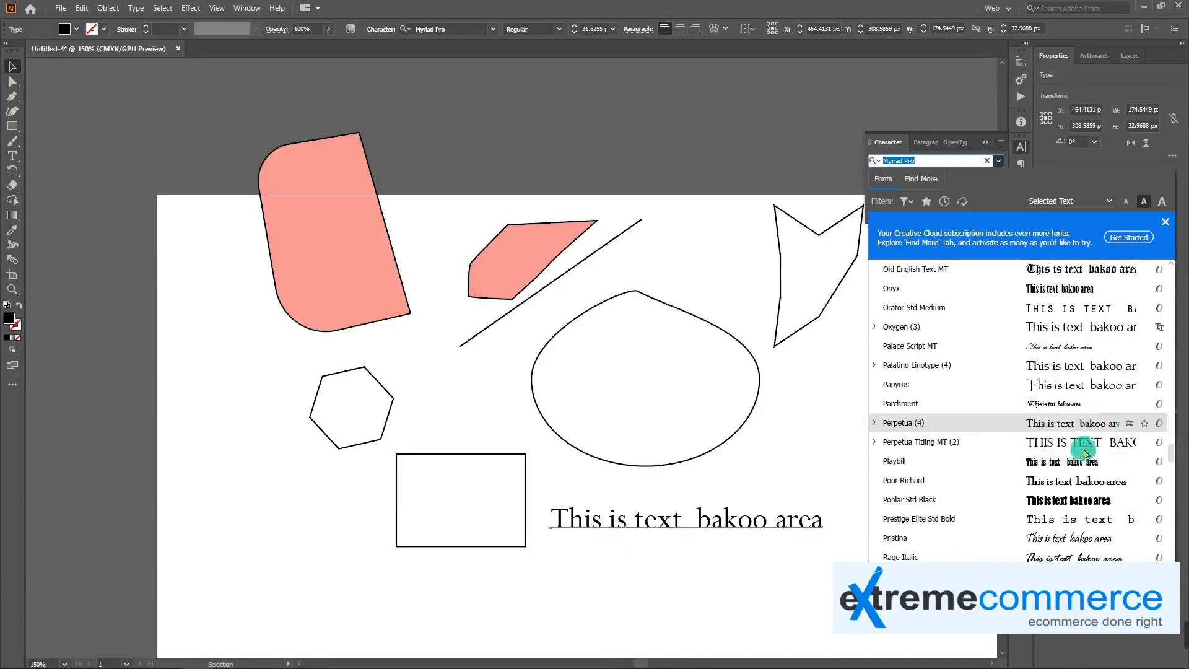
pyautogui.scroll(-1, 1075, 519)
pyautogui.scroll(-1, 1071, 513)
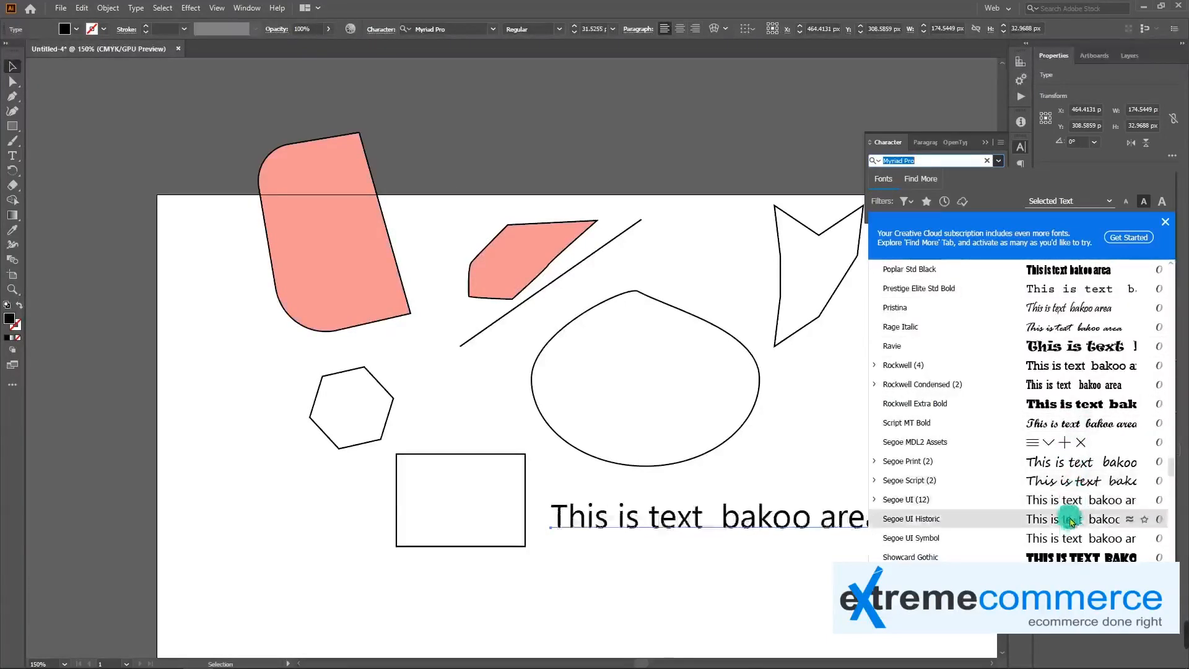
pyautogui.scroll(-2, 1067, 522)
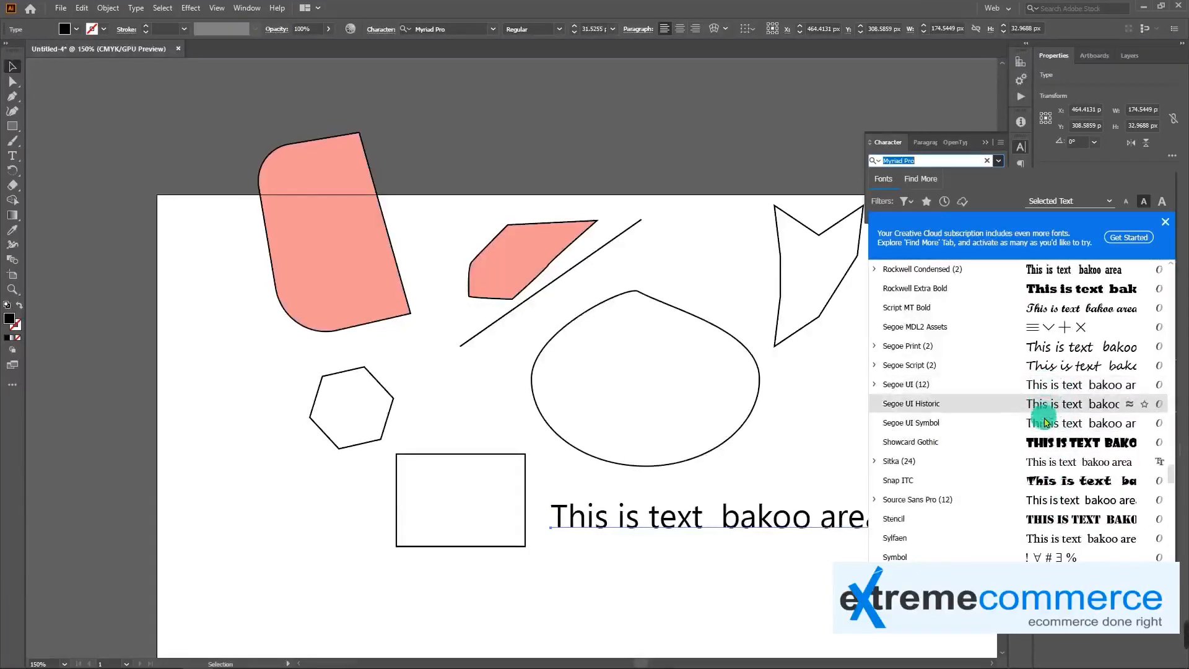
pyautogui.click(1043, 389)
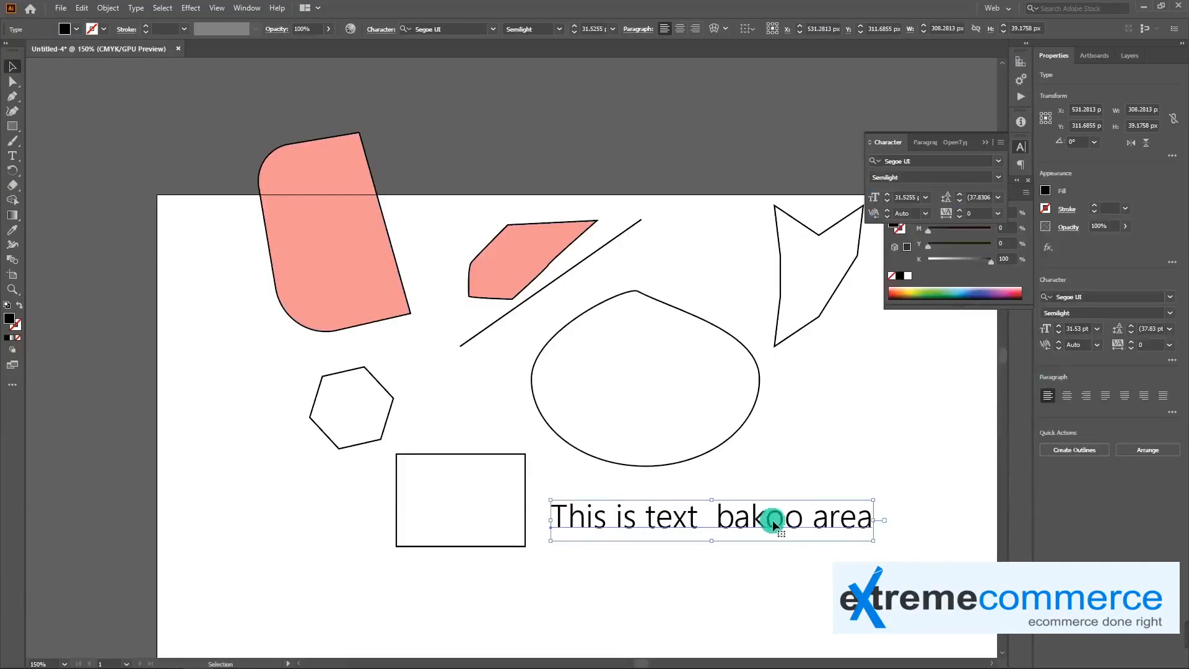
pyautogui.click(1007, 185)
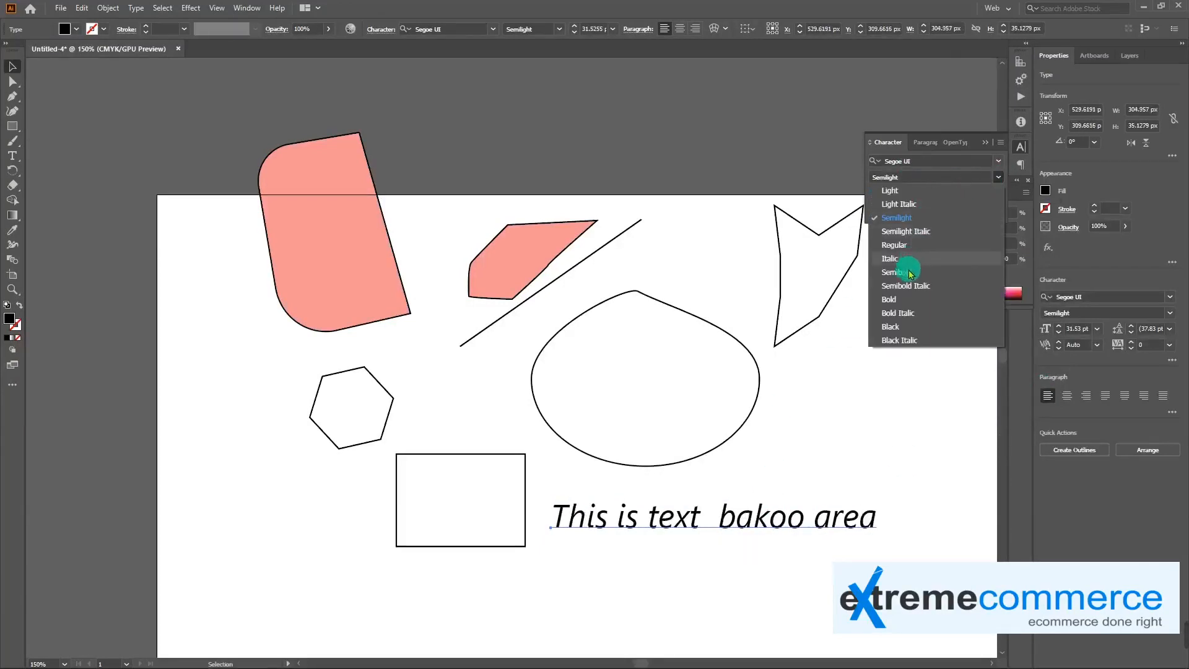
pyautogui.click(895, 299)
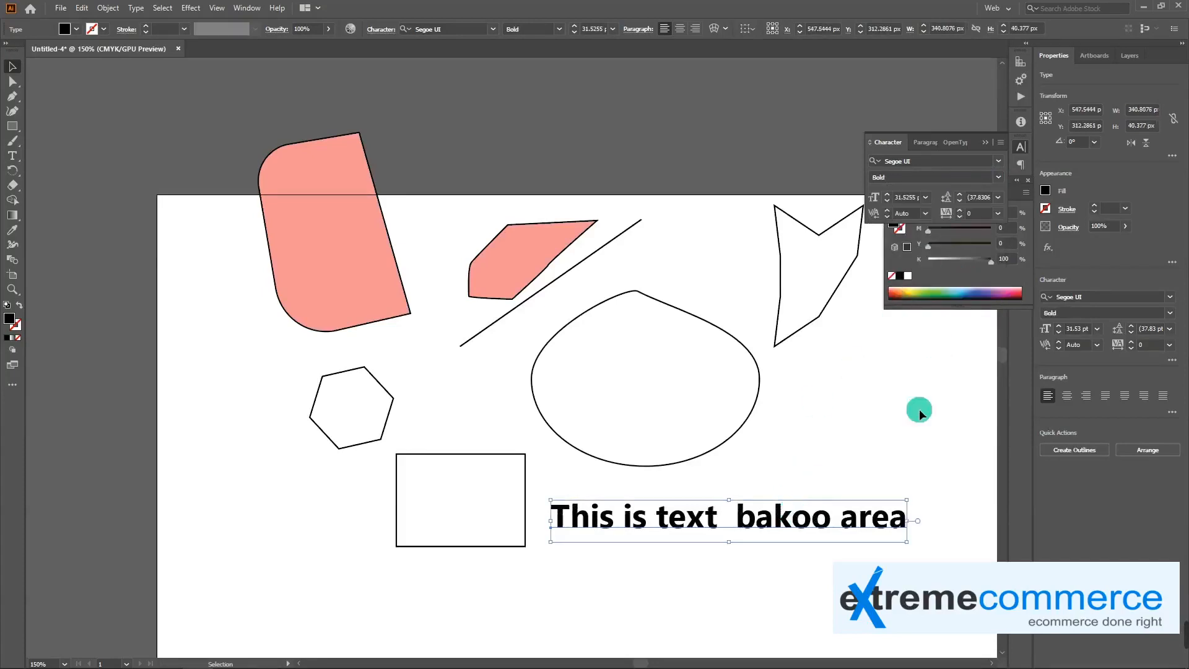
# Break the text onto a second line before "bakoo" and set the leading of both lines to 48 pt
pyautogui.doubleClick(805, 518)
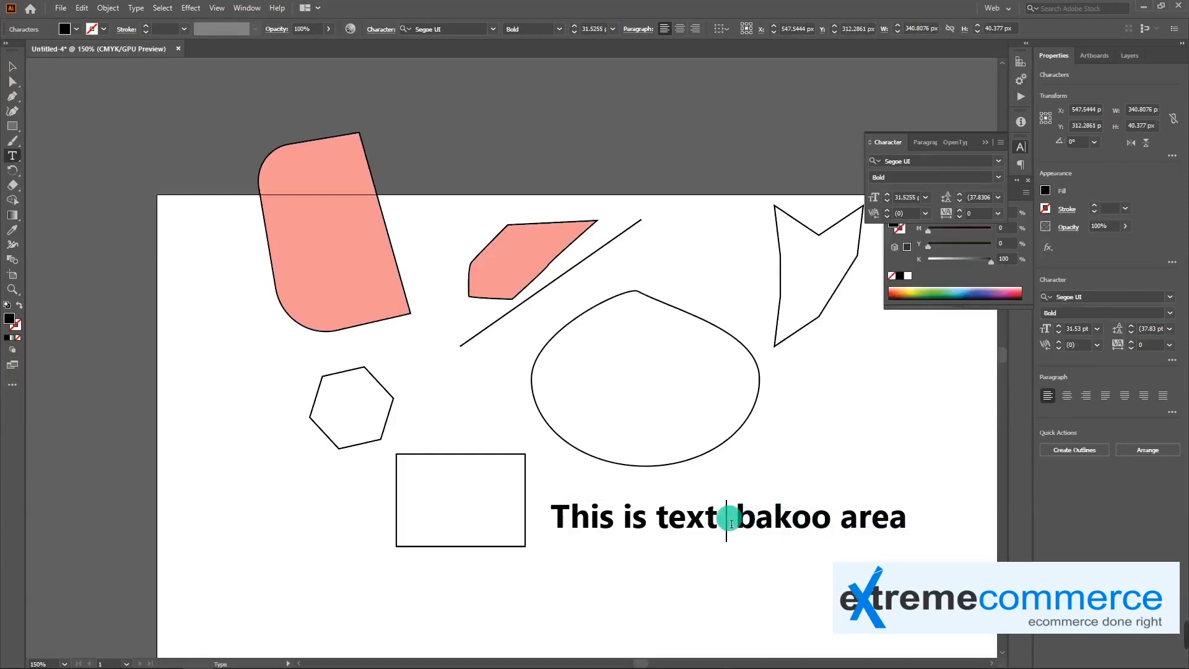
pyautogui.press('Return')
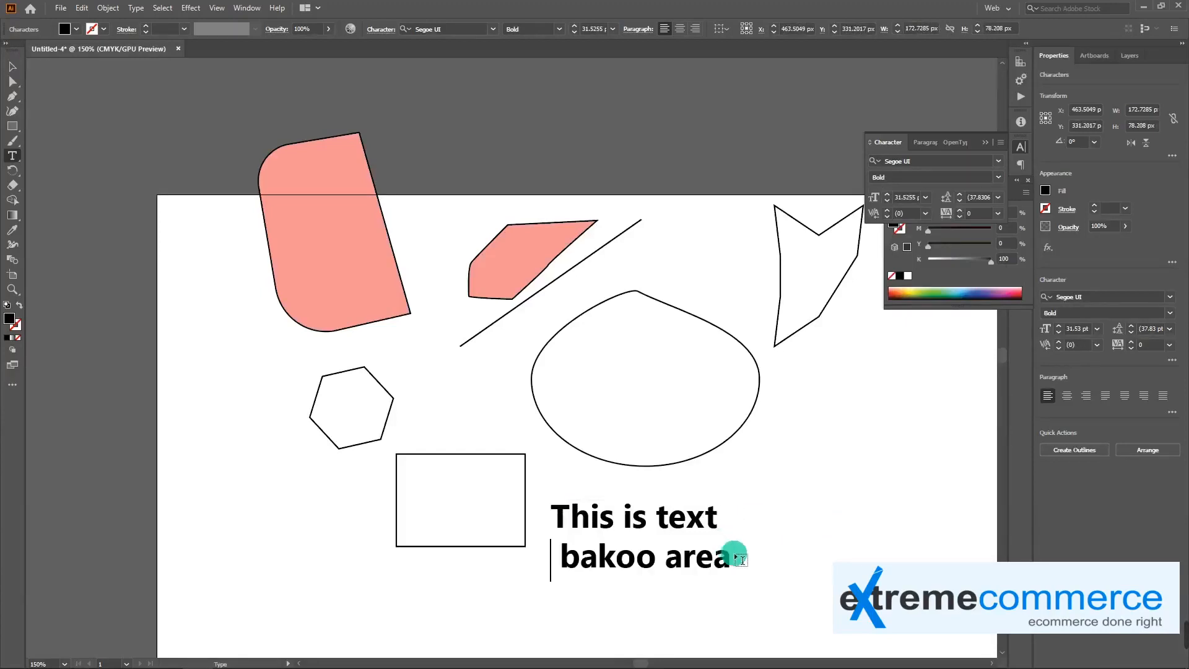
pyautogui.moveTo(728, 566); pyautogui.dragTo(561, 491)
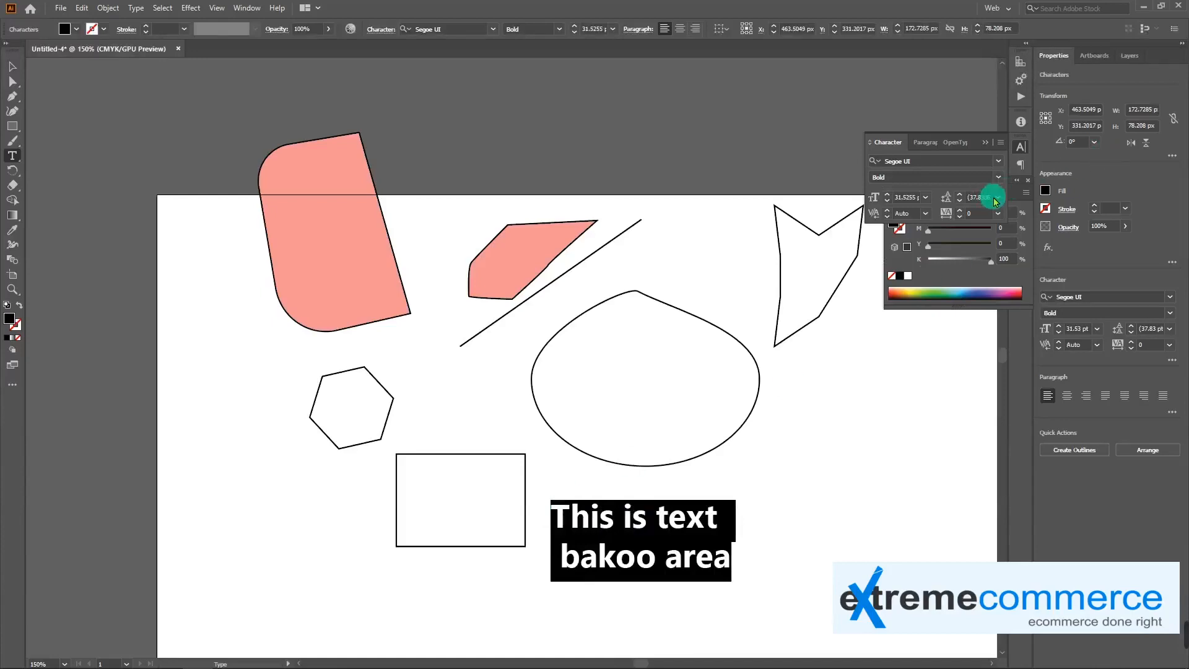
pyautogui.click(995, 202)
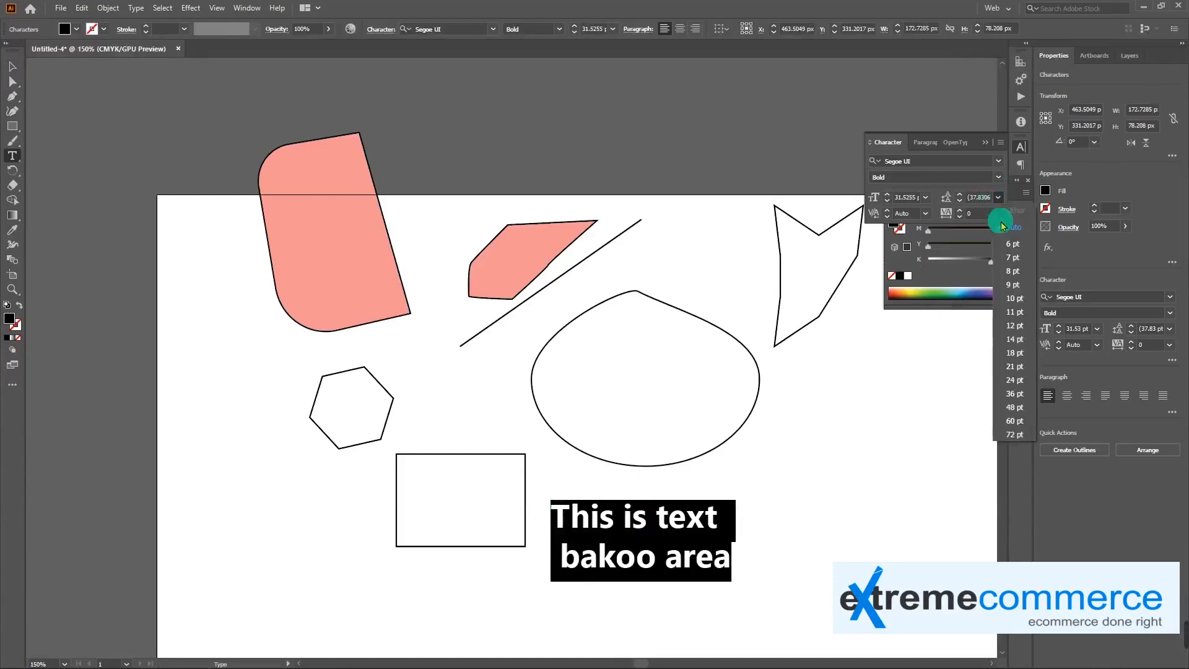
pyautogui.click(1016, 407)
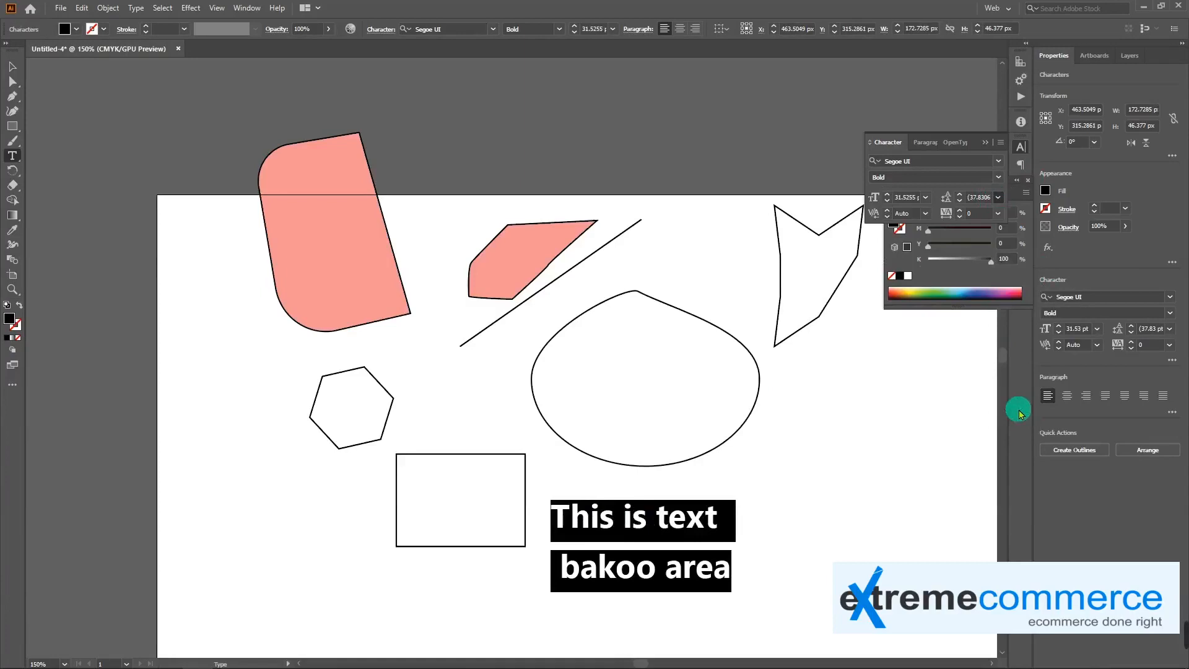
# Increase the leading of the two text lines to 152 pt and move the text up over the egg-shaped outline
pyautogui.click(997, 200)
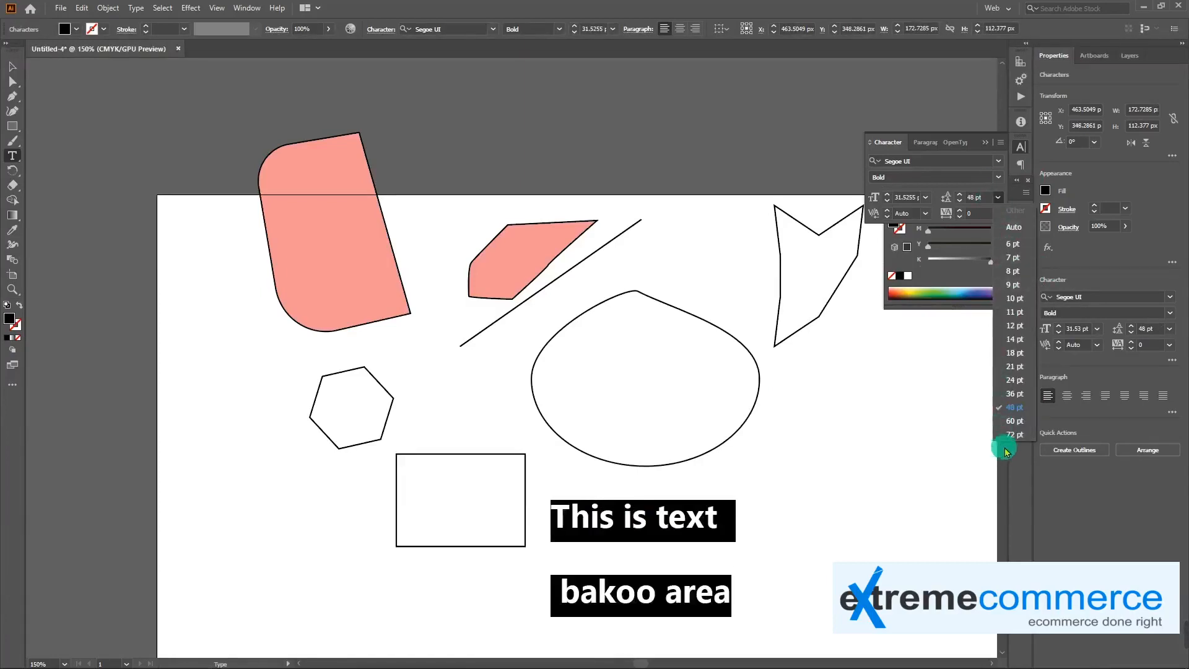
pyautogui.click(976, 202)
pyautogui.doubleClick(977, 199)
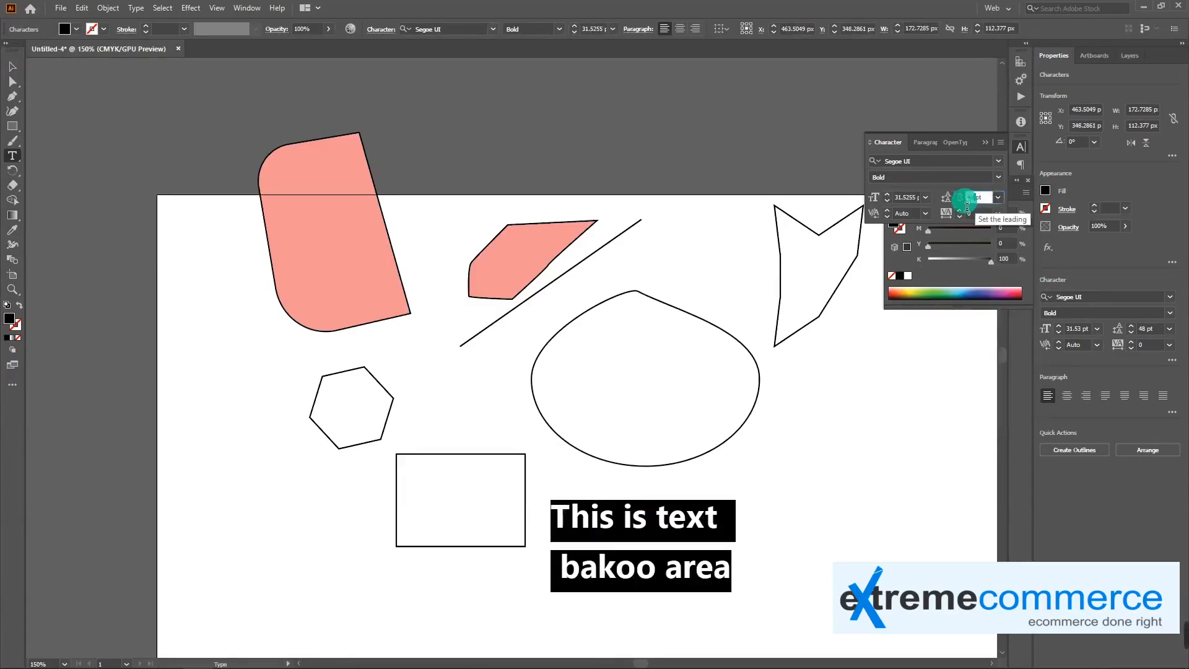
pyautogui.click(934, 198)
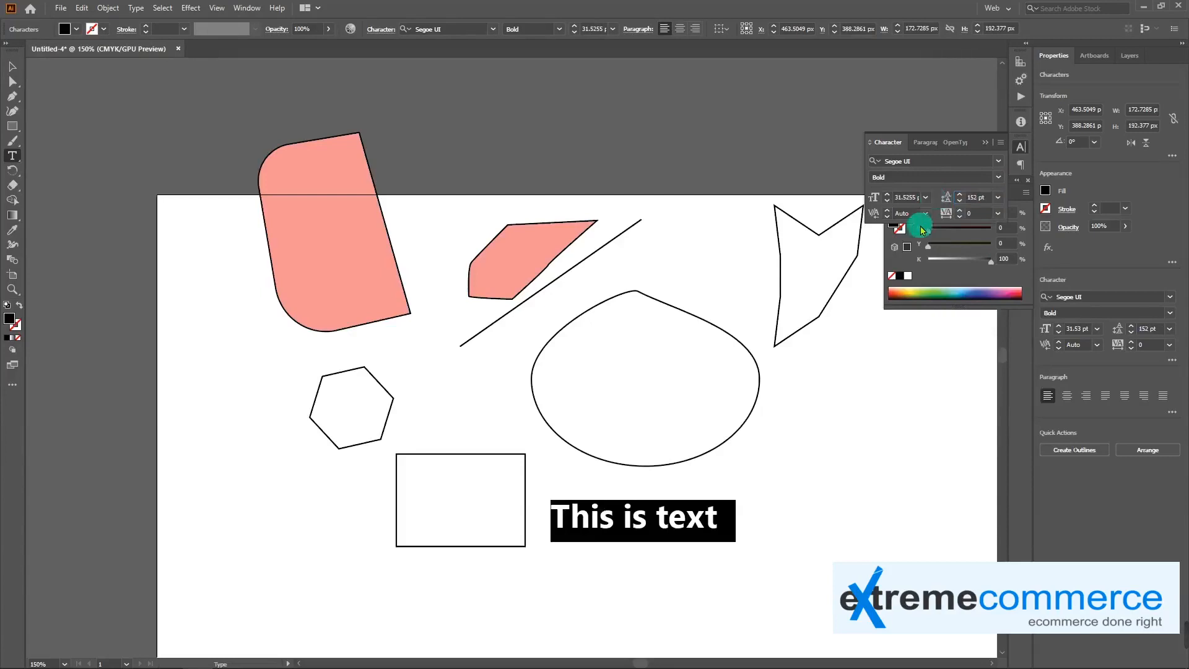
pyautogui.click(12, 66)
pyautogui.moveTo(644, 503); pyautogui.dragTo(694, 341)
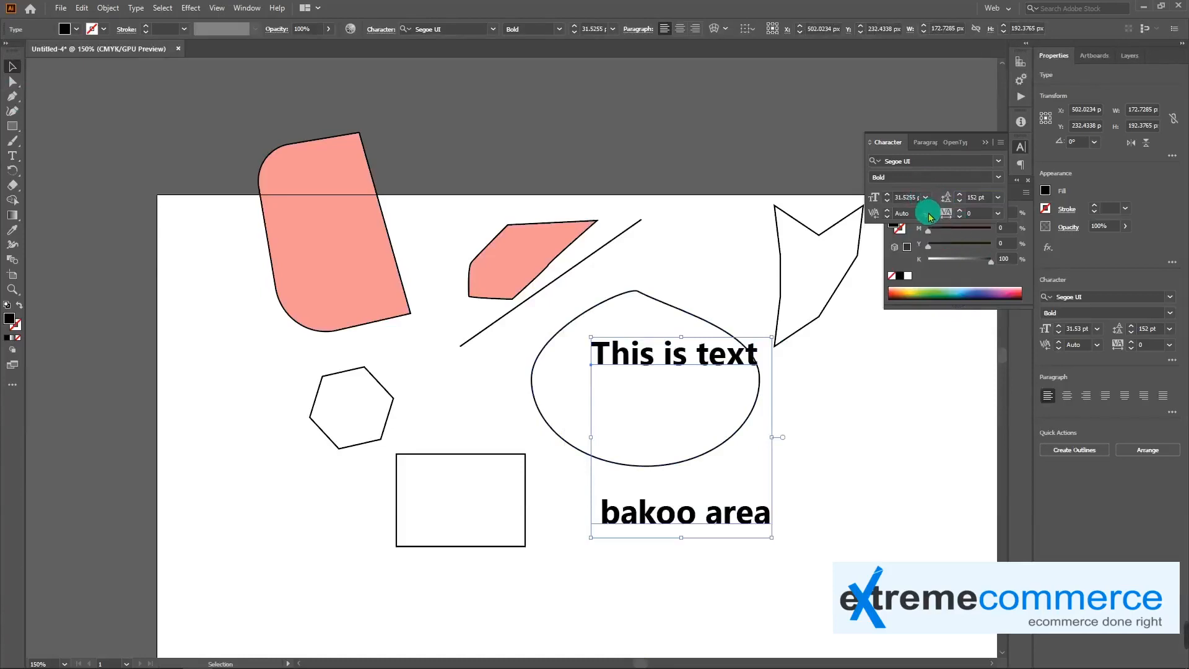
# Widen the letter spacing of the two text lines by raising the tracking to 100
pyautogui.click(960, 210)
pyautogui.click(959, 211)
pyautogui.click(960, 211)
pyautogui.click(960, 210)
pyautogui.click(960, 211)
pyautogui.click(960, 210)
pyautogui.click(997, 213)
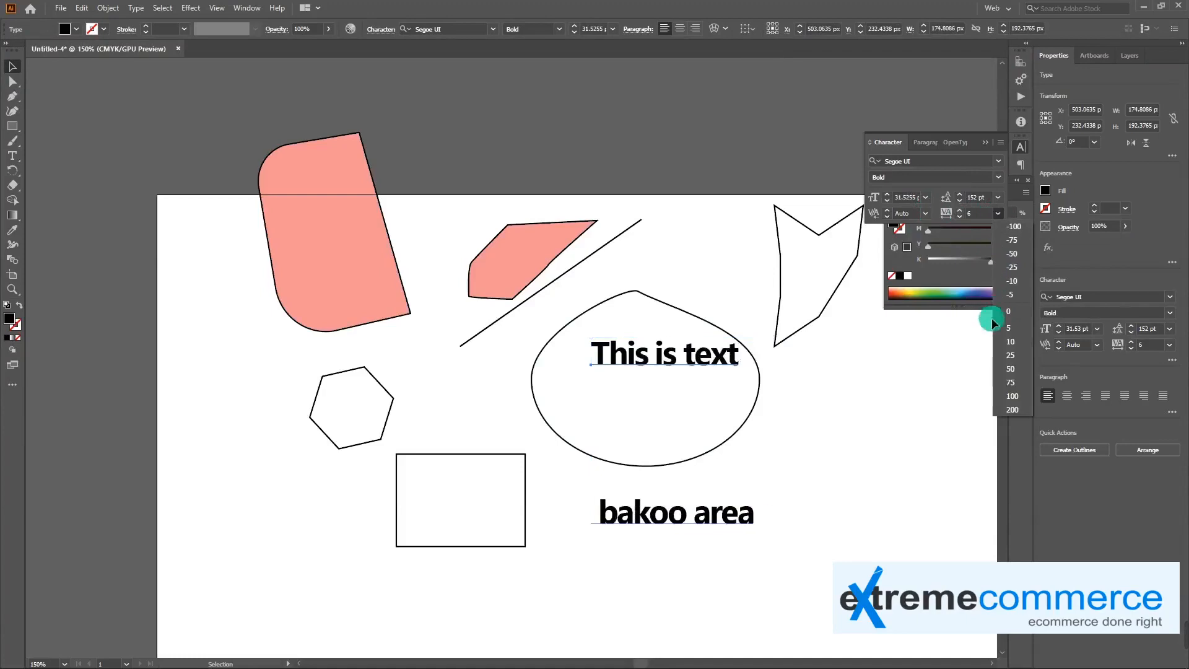
pyautogui.click(1014, 399)
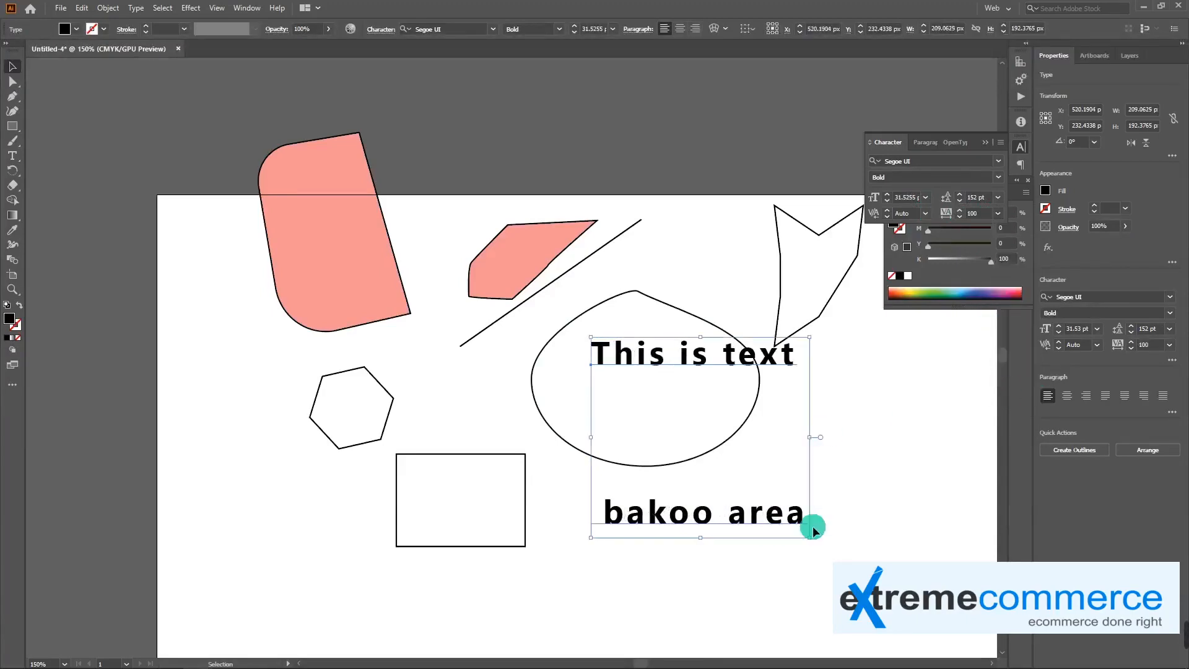
# Set the text's tracking to -100 and reposition it so the first line sits inside the egg-shaped outline
pyautogui.click(999, 212)
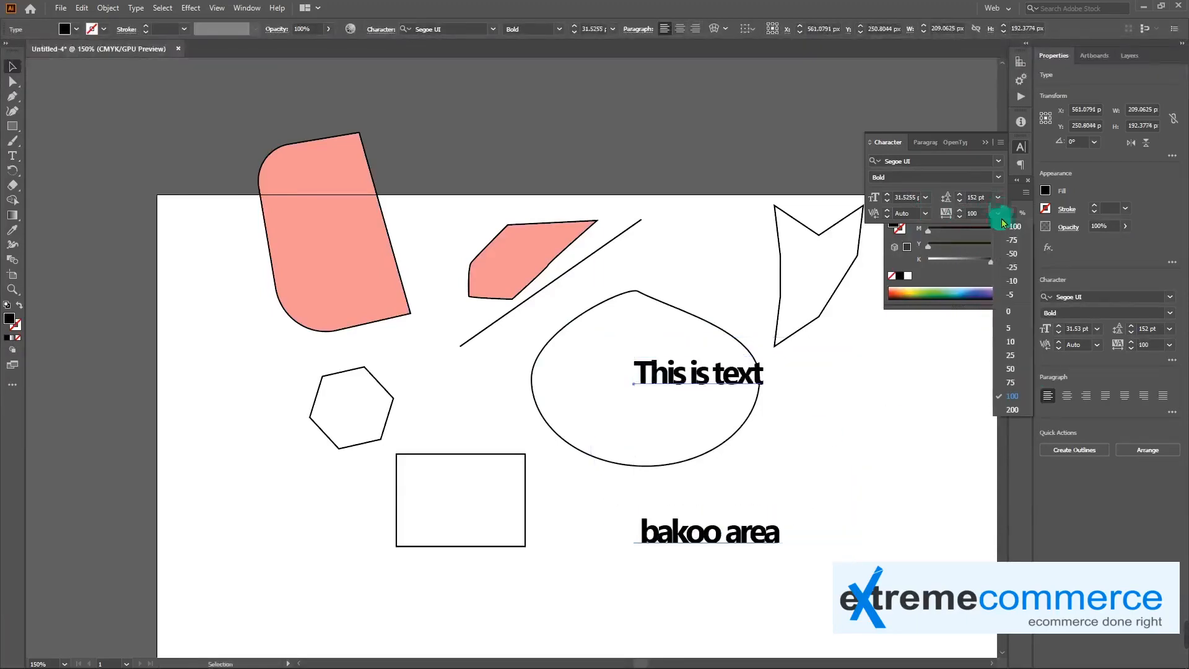
pyautogui.click(1012, 232)
pyautogui.moveTo(725, 380); pyautogui.dragTo(683, 357)
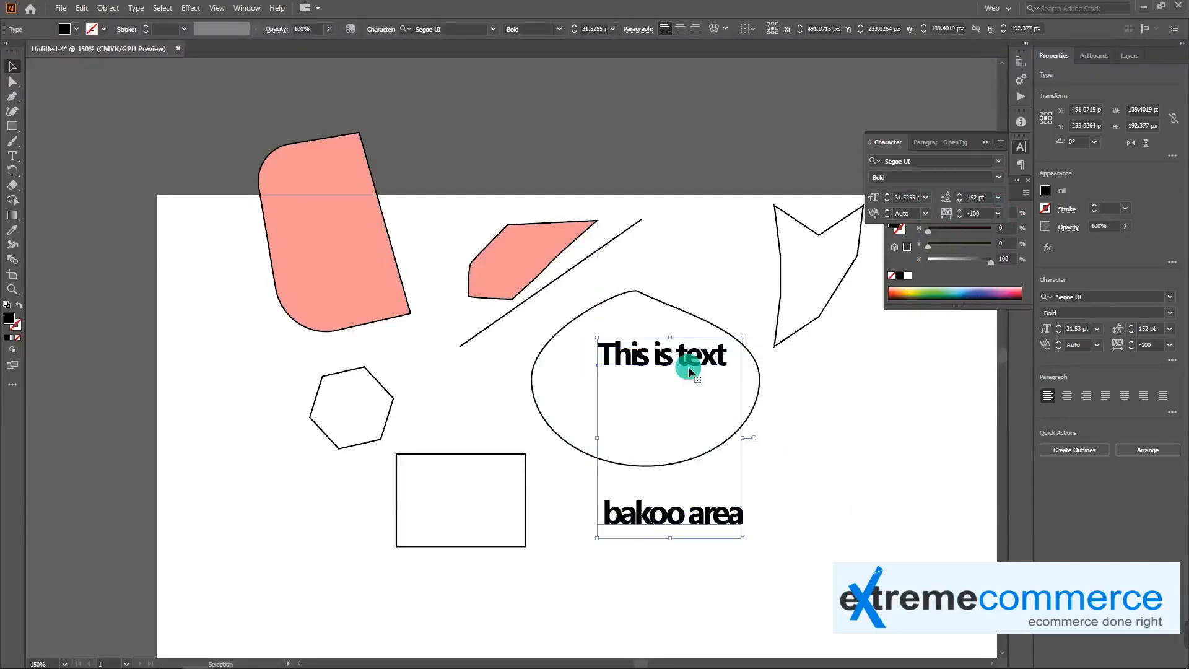
# Convert the two-line text to outlines and move the lettering about 20 px across and slightly down
pyautogui.rightClick(700, 357)
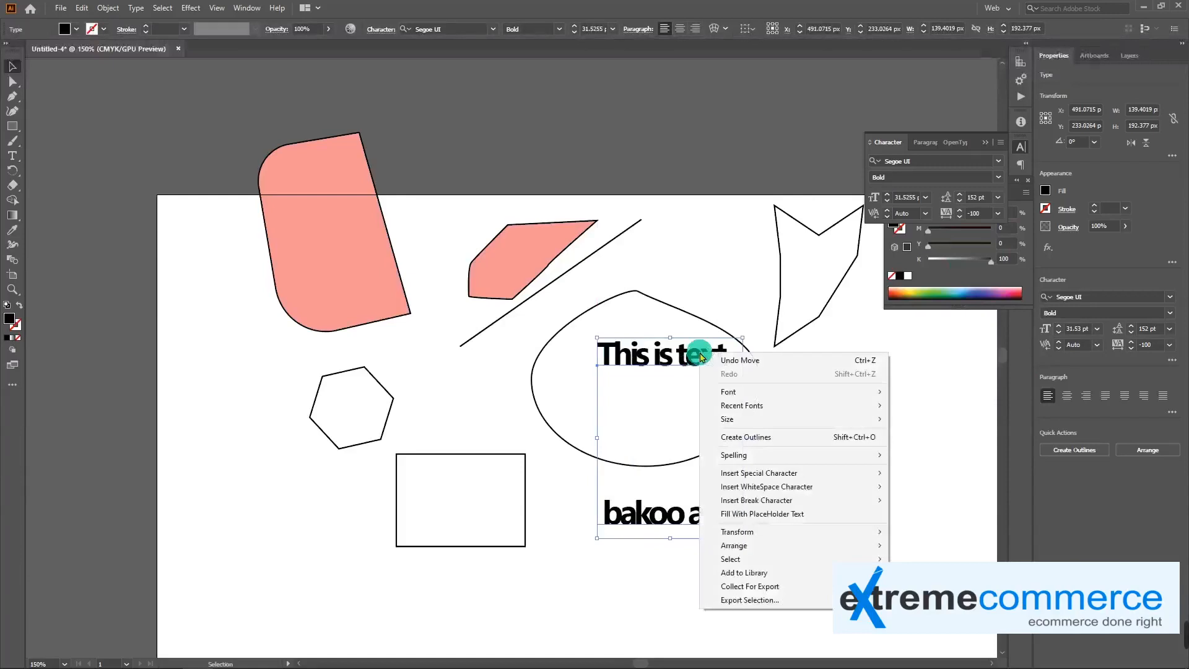
pyautogui.click(772, 438)
pyautogui.moveTo(638, 355); pyautogui.dragTo(662, 366)
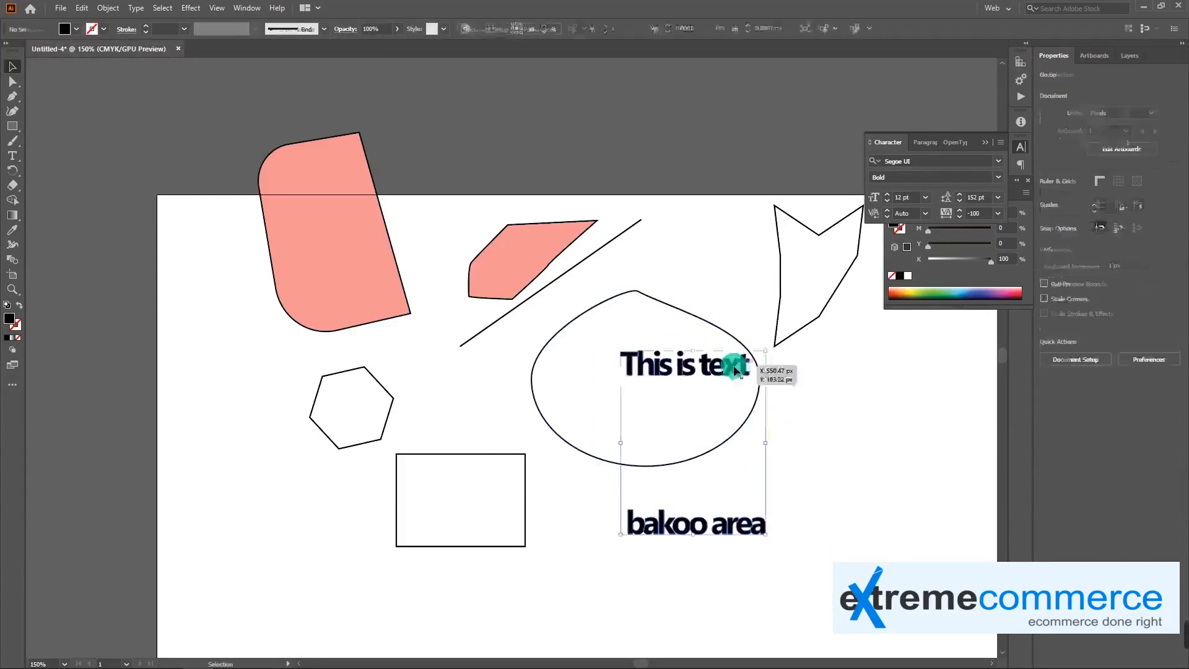
# Move the letters e, x and final t of the outlined word "text" individually to open gaps between them
pyautogui.press('a')
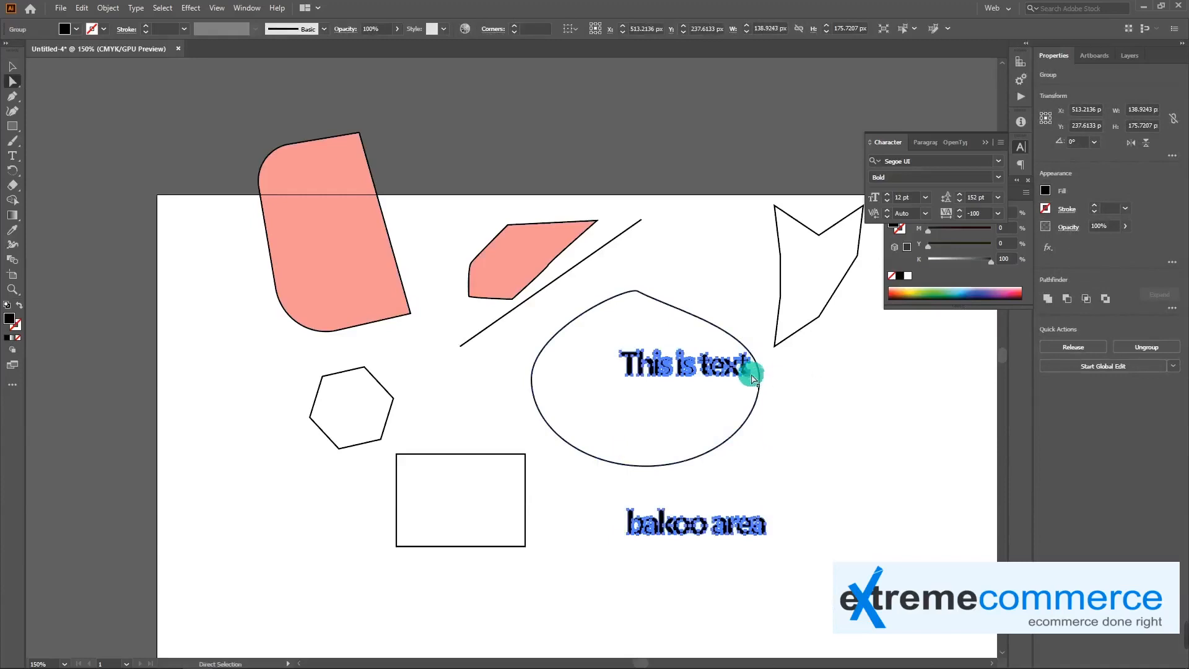
pyautogui.click(751, 374)
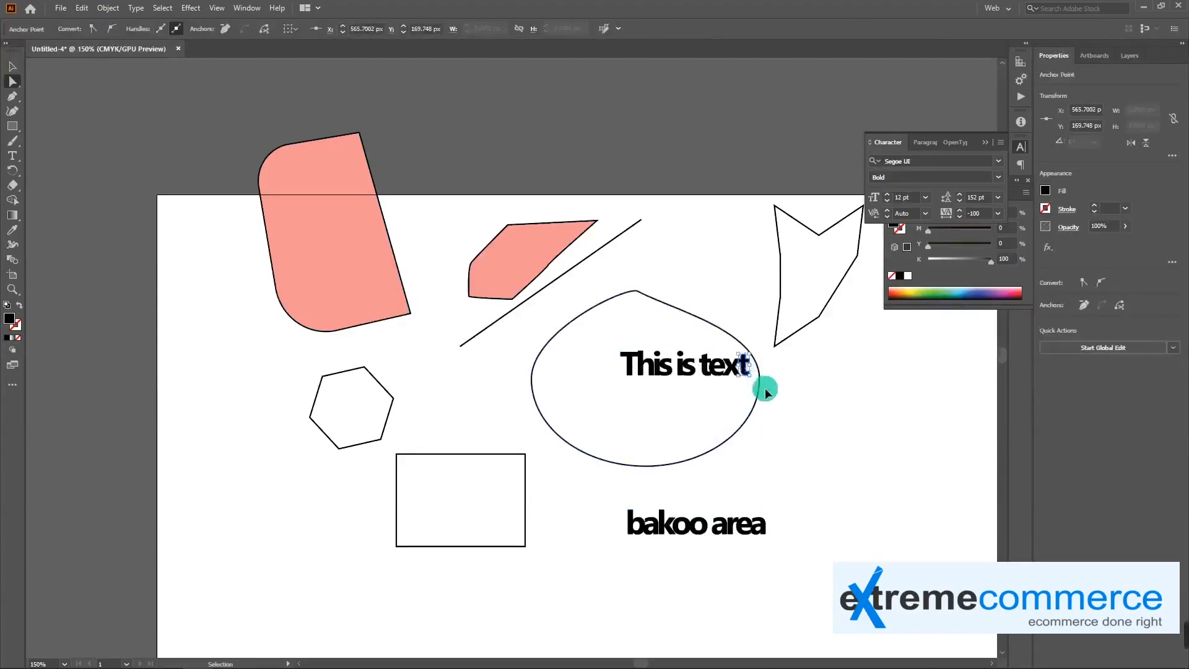
pyautogui.hotkey('ctrl', '+')
pyautogui.hotkey('ctrl', '+')
pyautogui.hotkey('ctrl', '+')
pyautogui.hotkey('ctrl', '+')
pyautogui.moveTo(437, 406); pyautogui.dragTo(534, 427)
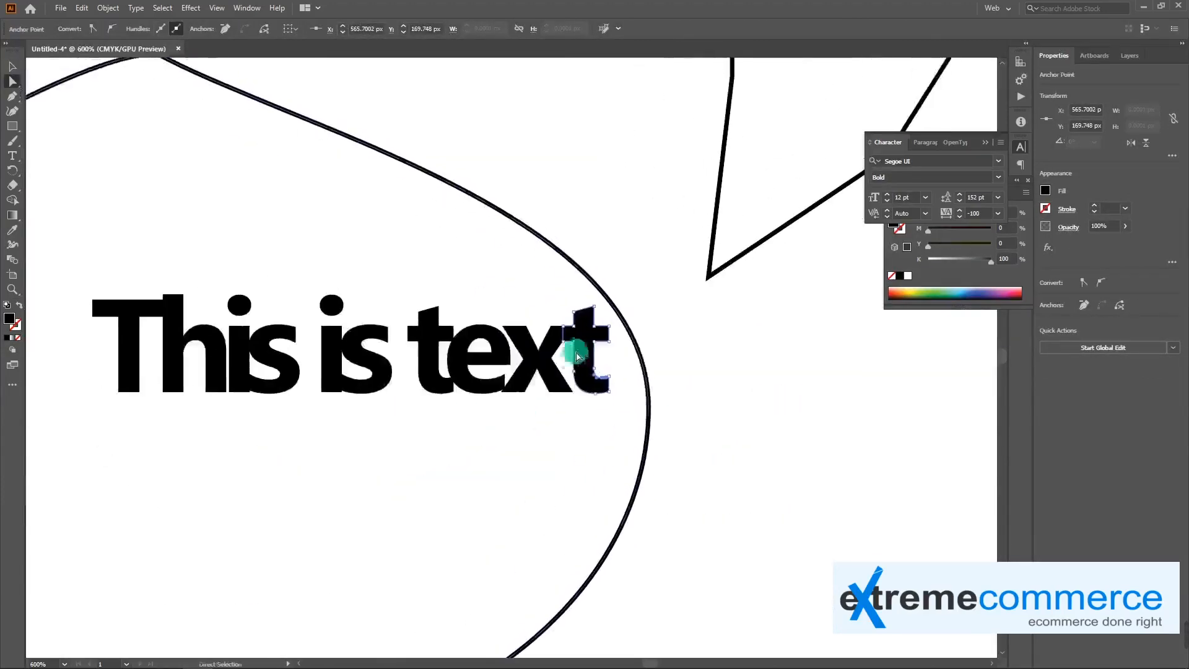
pyautogui.click(579, 355)
pyautogui.moveTo(587, 344); pyautogui.dragTo(661, 340)
pyautogui.moveTo(537, 345); pyautogui.dragTo(589, 355)
pyautogui.moveTo(478, 367); pyautogui.dragTo(520, 364)
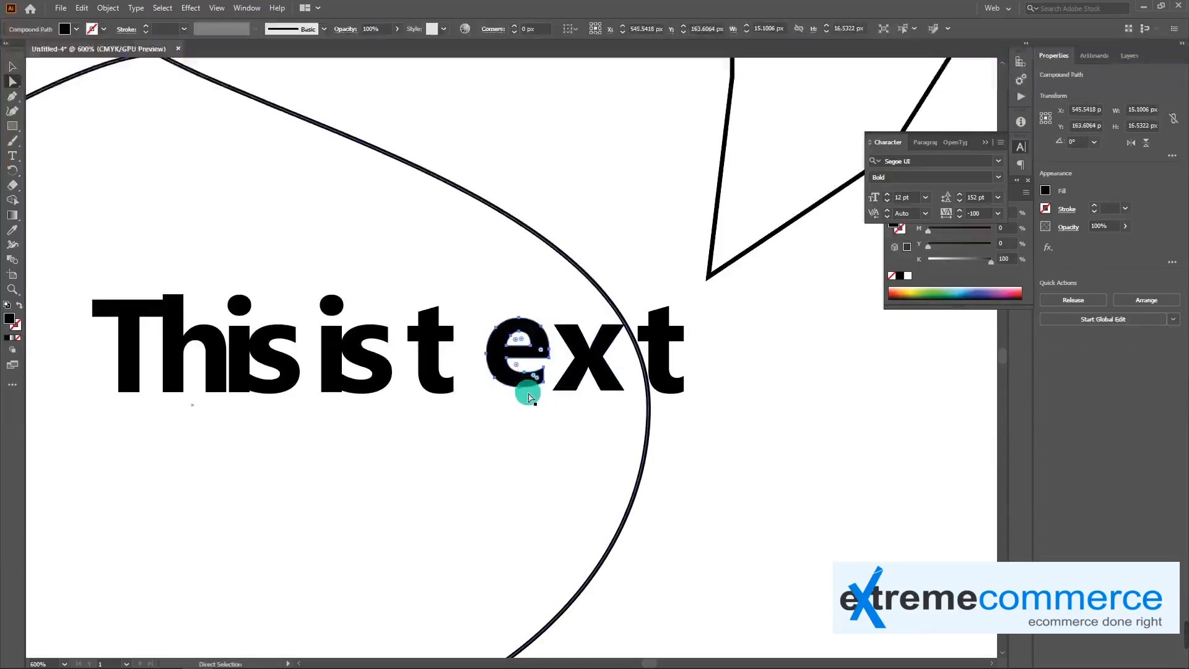
# Rotate the outlined letter e in "text" by about 40° counterclockwise
pyautogui.press('v')
pyautogui.moveTo(550, 315); pyautogui.dragTo(525, 301)
pyautogui.click(508, 425)
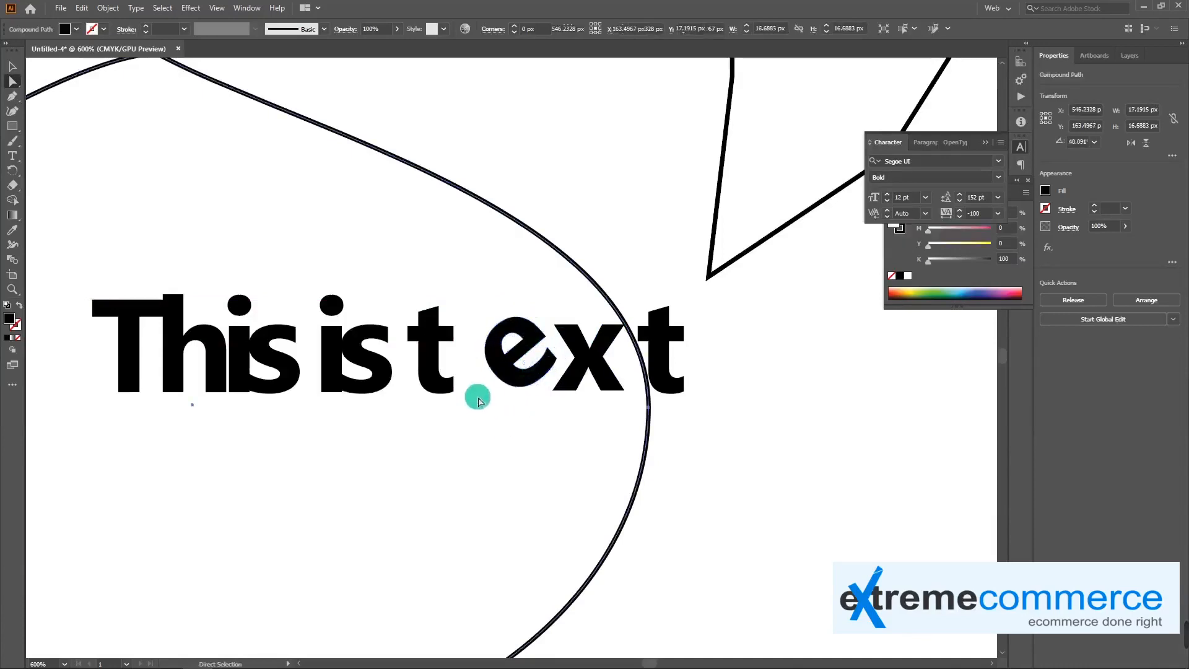
# Move the first t of "text" closer to the rotated e and shift the s of "is" slightly away from its i
pyautogui.moveTo(435, 384); pyautogui.dragTo(458, 382)
pyautogui.click(504, 436)
pyautogui.moveTo(385, 372); pyautogui.dragTo(395, 370)
# Delete the dot above the i in the outlined word "is"
pyautogui.click(332, 304)
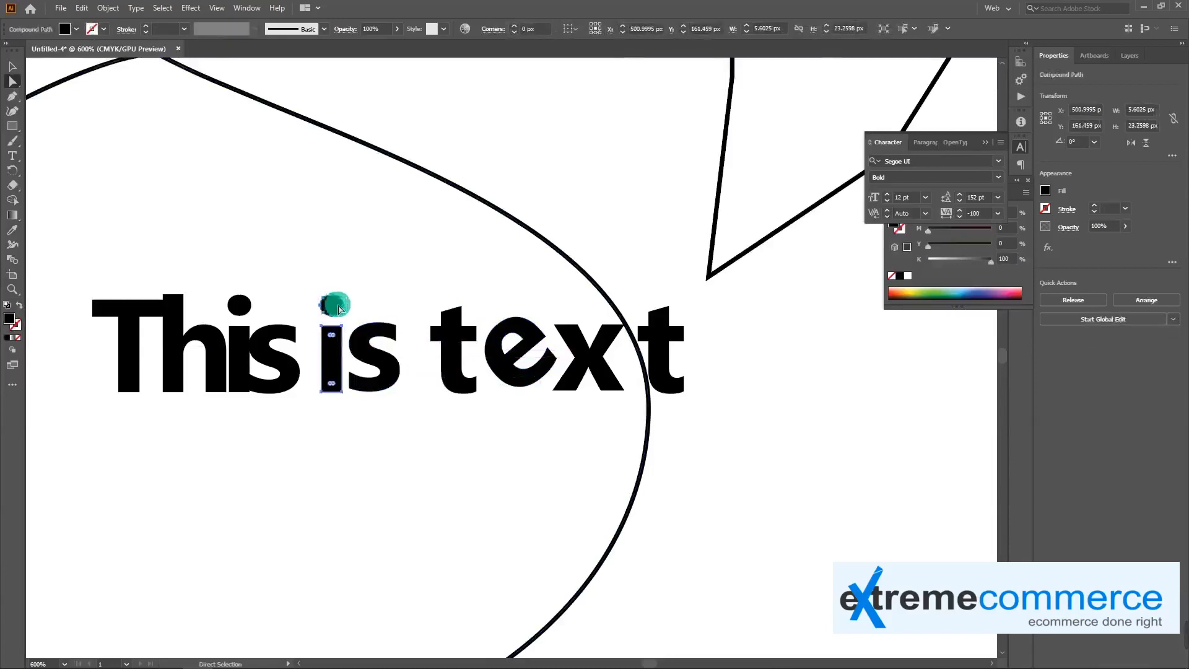
pyautogui.click(341, 305)
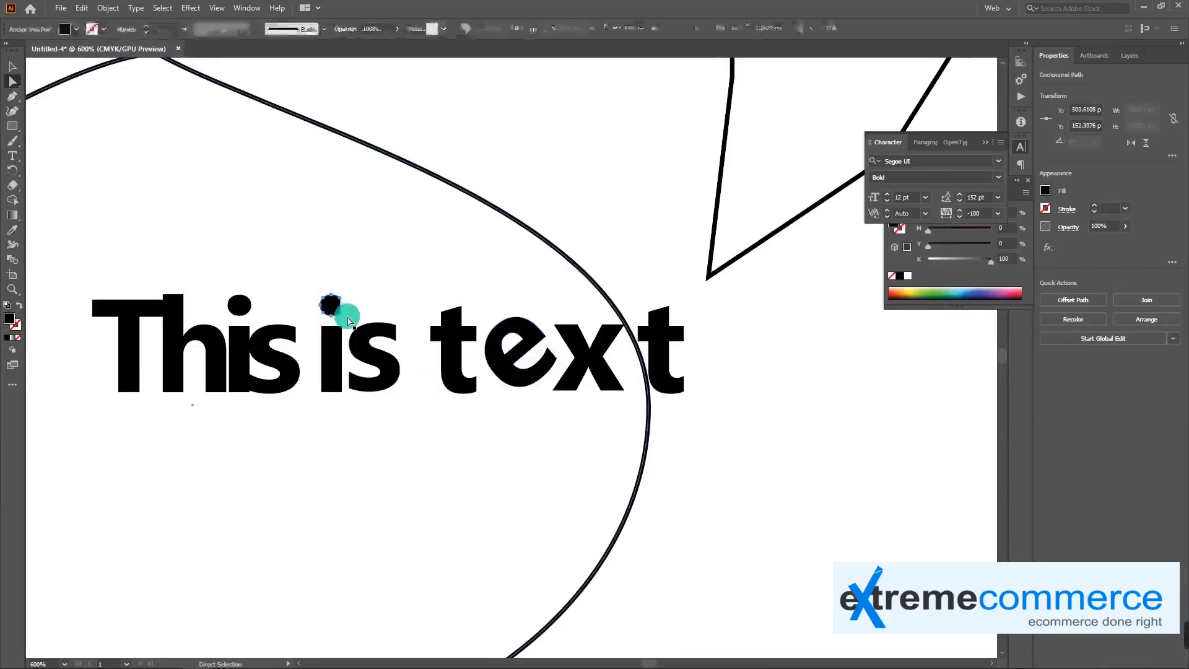
pyautogui.press('Delete')
# Draw a small black circle with the Ellipse tool above the dotless i in "is" as its replacement dot
pyautogui.click(13, 124)
pyautogui.rightClick(13, 127)
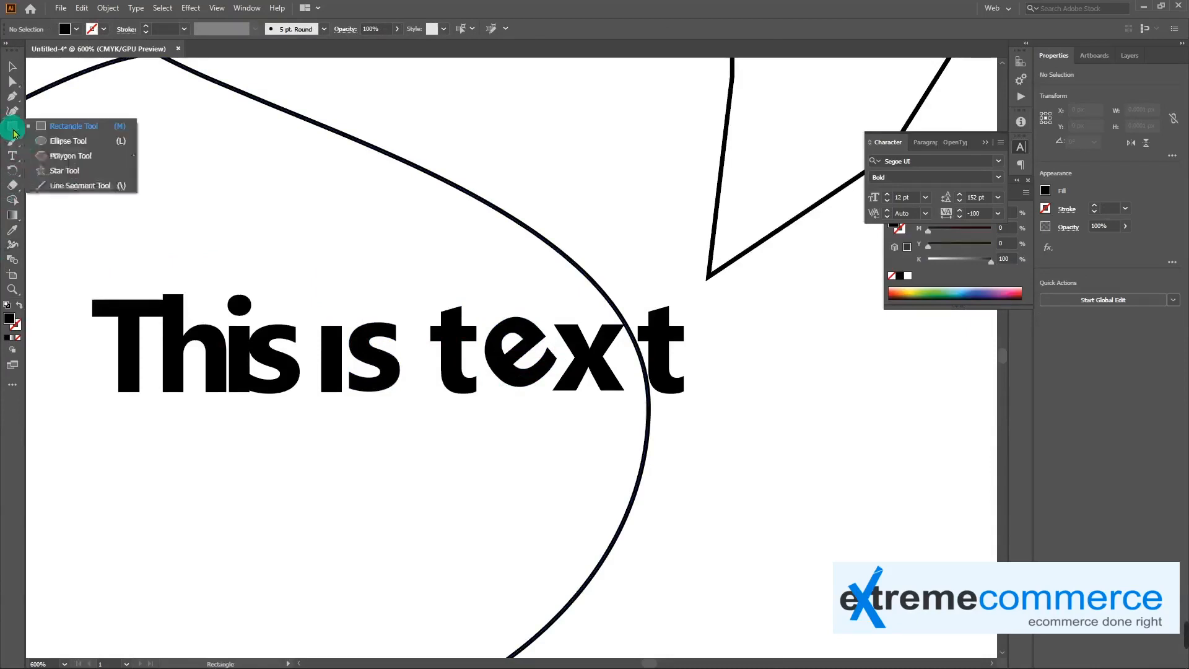
pyautogui.click(59, 143)
pyautogui.moveTo(334, 312)
pyautogui.mouseDown()
pyautogui.moveTo(344, 324)
pyautogui.moveTo(332, 302)
pyautogui.mouseUp()
pyautogui.press('v')
pyautogui.click(375, 309)
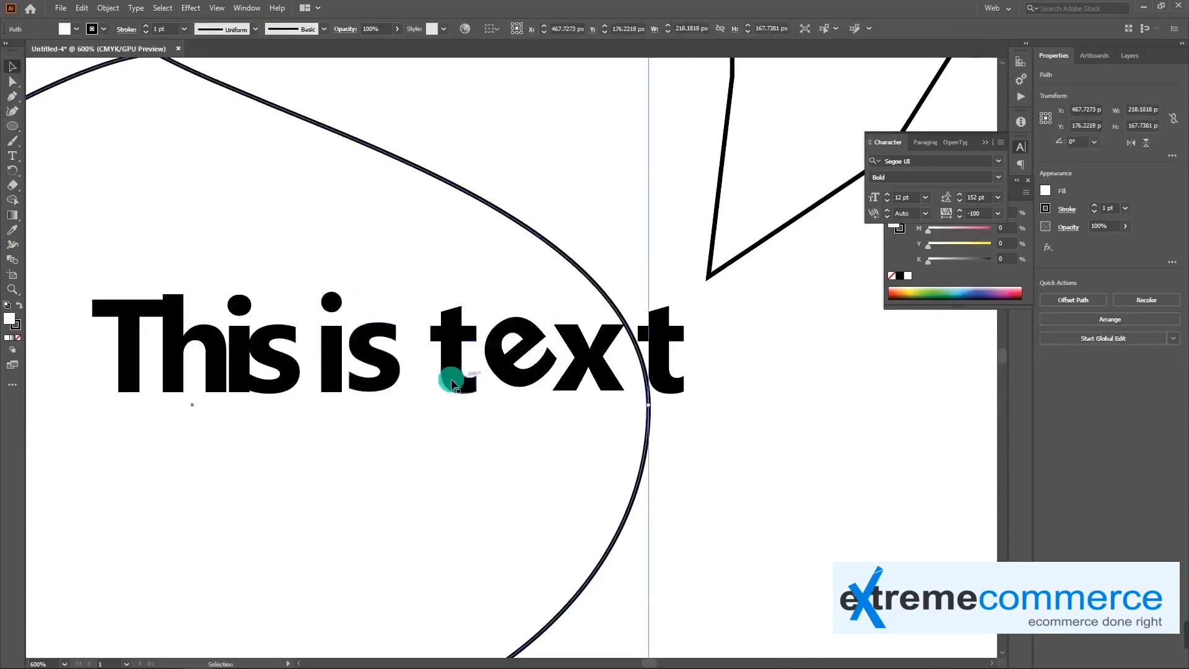
# Move the outlined lettering group up by about 6 px and about 2 px across
pyautogui.hotkey('ctrl', '-')
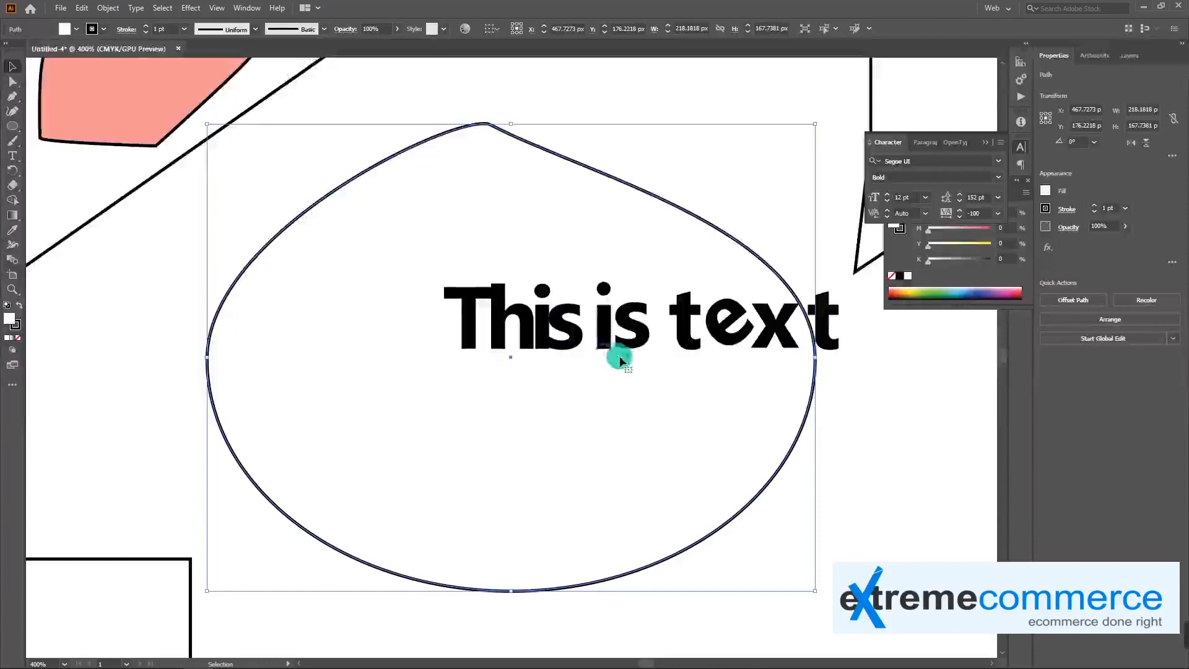
pyautogui.click(840, 344)
pyautogui.click(810, 332)
pyautogui.moveTo(722, 358)
pyautogui.mouseDown()
pyautogui.moveTo(570, 314)
pyautogui.moveTo(612, 382)
pyautogui.mouseUp()
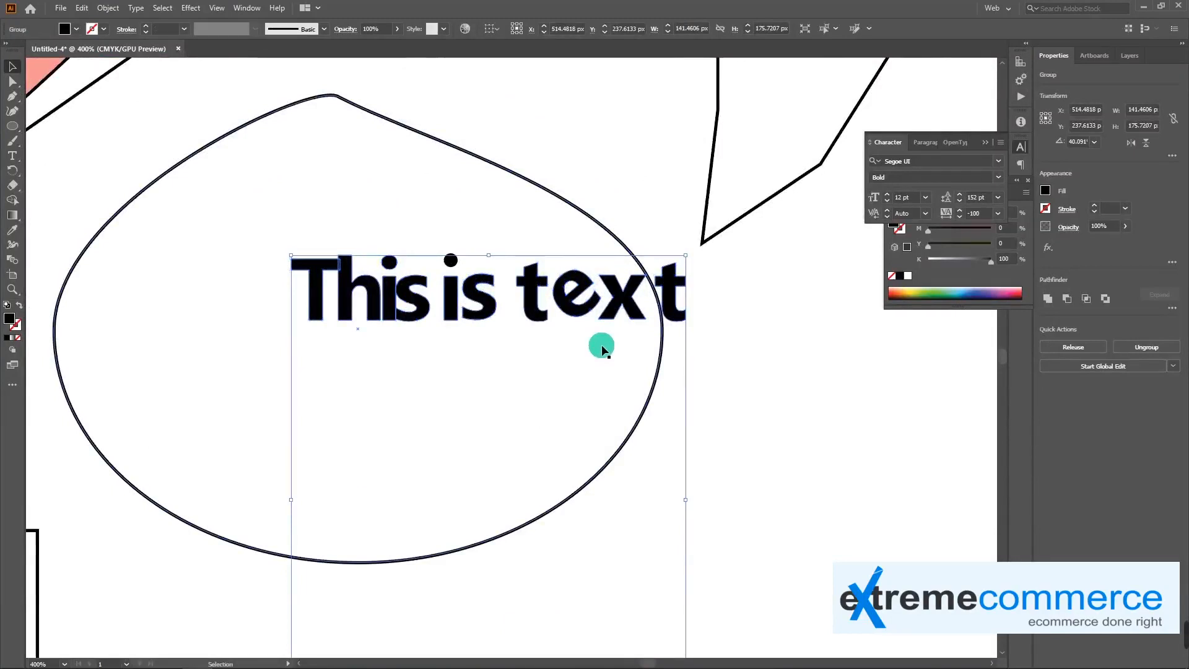
pyautogui.press('a')
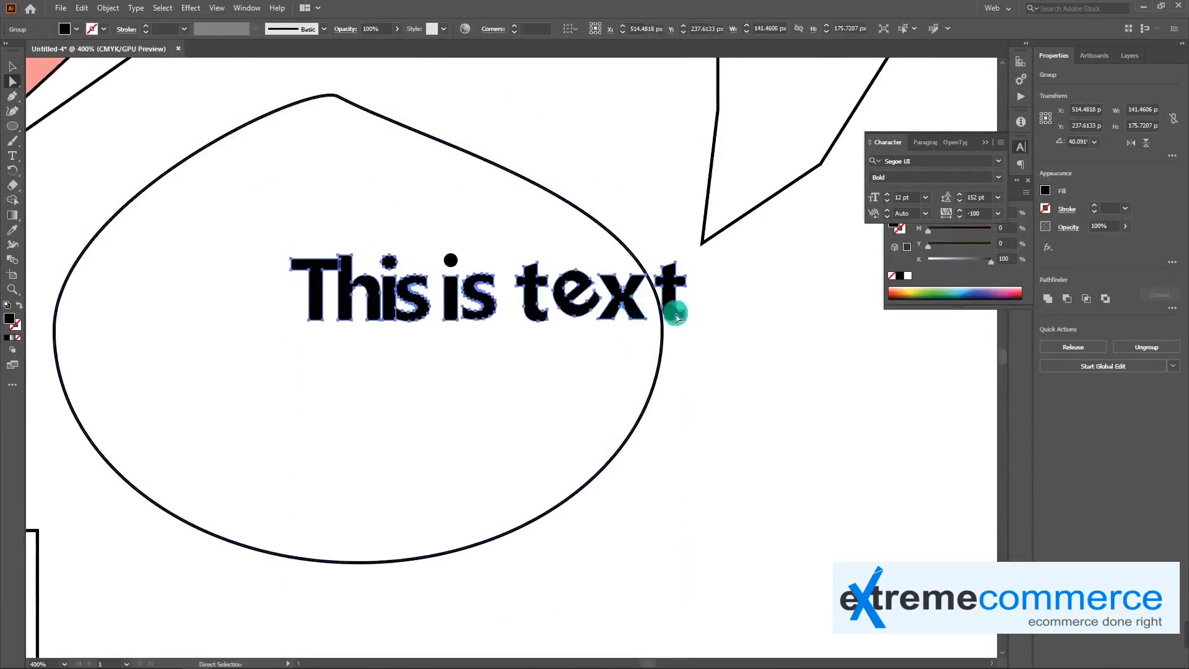
pyautogui.moveTo(535, 268); pyautogui.dragTo(542, 256)
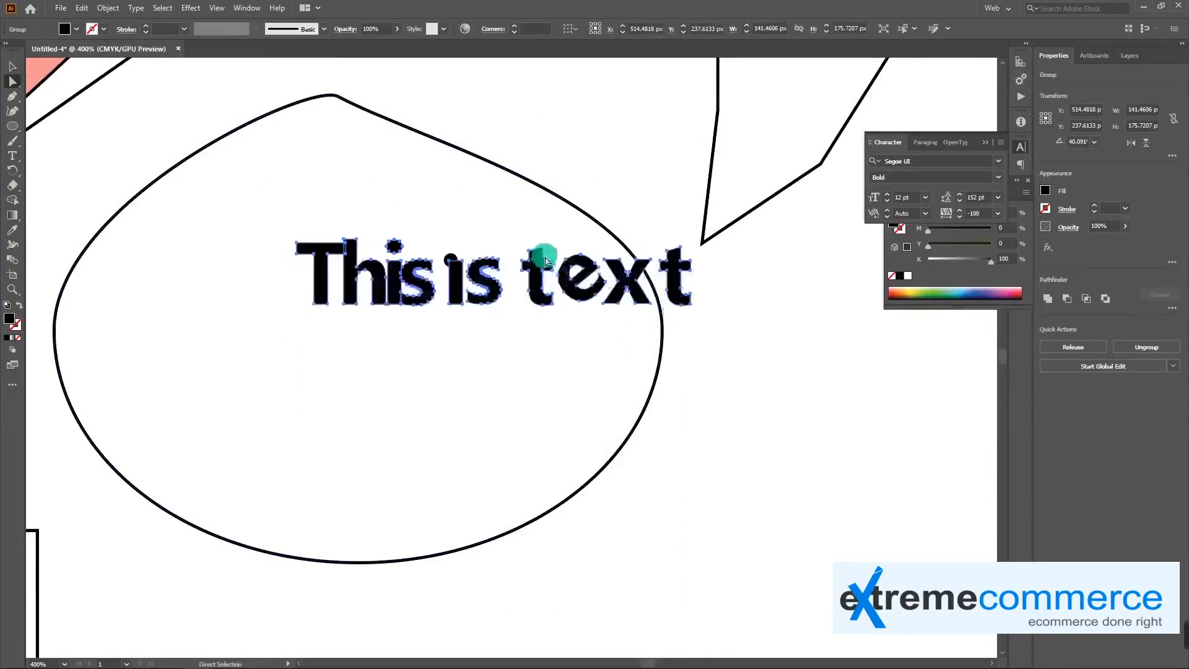
# Remove an anchor point from the top of the first t in "text" and pull its upper end into a shorter shape
pyautogui.press('+')
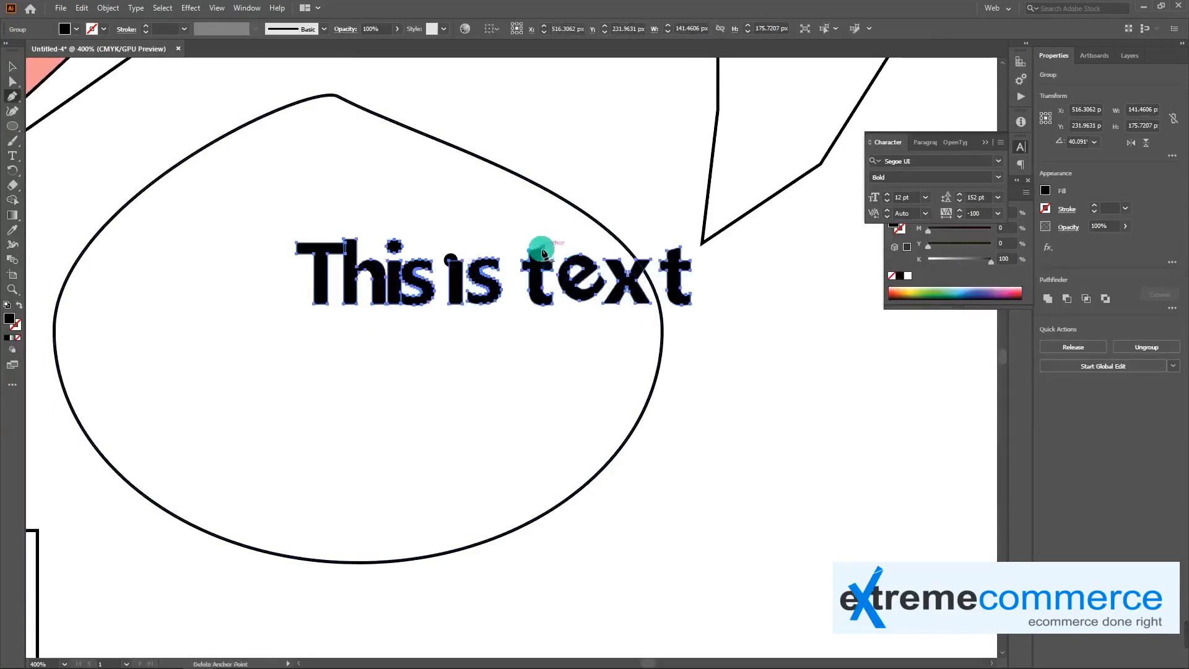
pyautogui.click(542, 250)
pyautogui.press('a')
pyautogui.moveTo(530, 252)
pyautogui.mouseDown()
pyautogui.moveTo(538, 243)
pyautogui.moveTo(537, 262)
pyautogui.mouseUp()
pyautogui.press('c')
pyautogui.press('v')
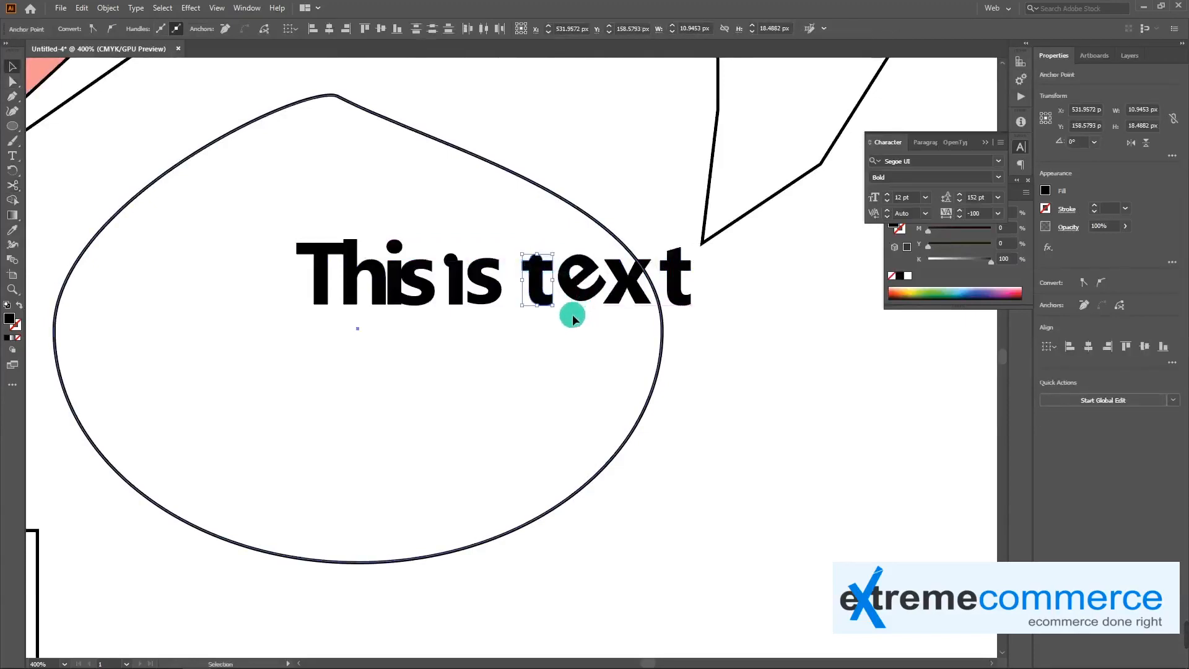
pyautogui.click(573, 316)
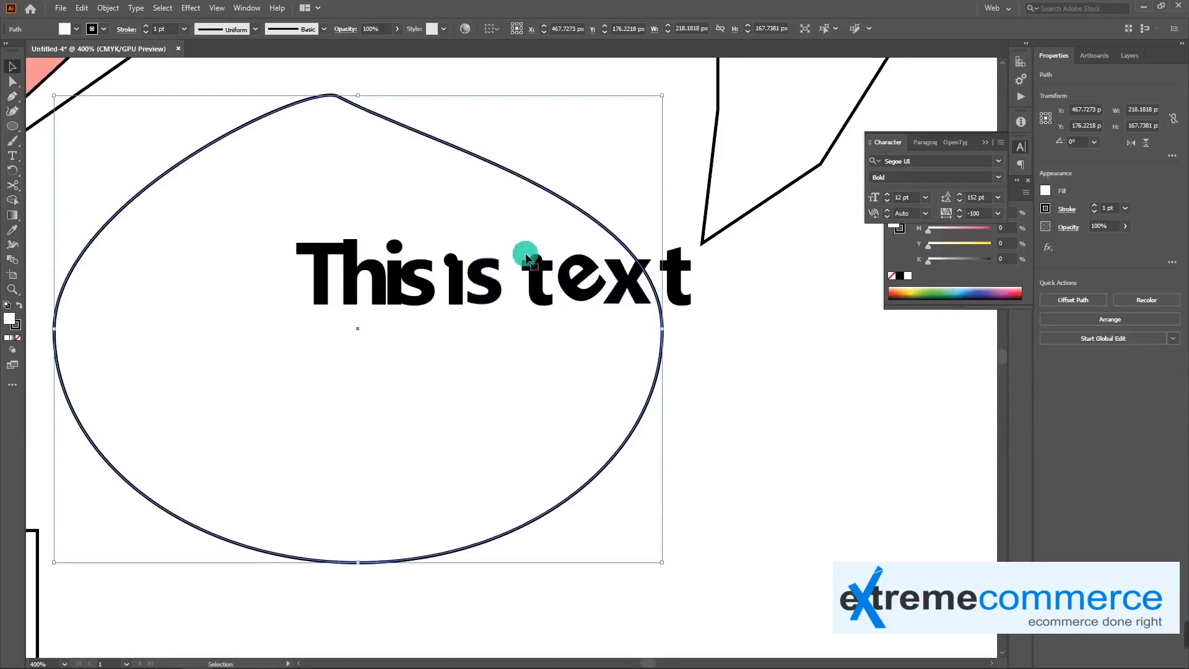
# Add "Lorem ipsum" placeholder text beside the egg-shaped outline, set its tracking to 0 and move it about 30 px closer to the outline
pyautogui.hotkey('ctrl', '-')
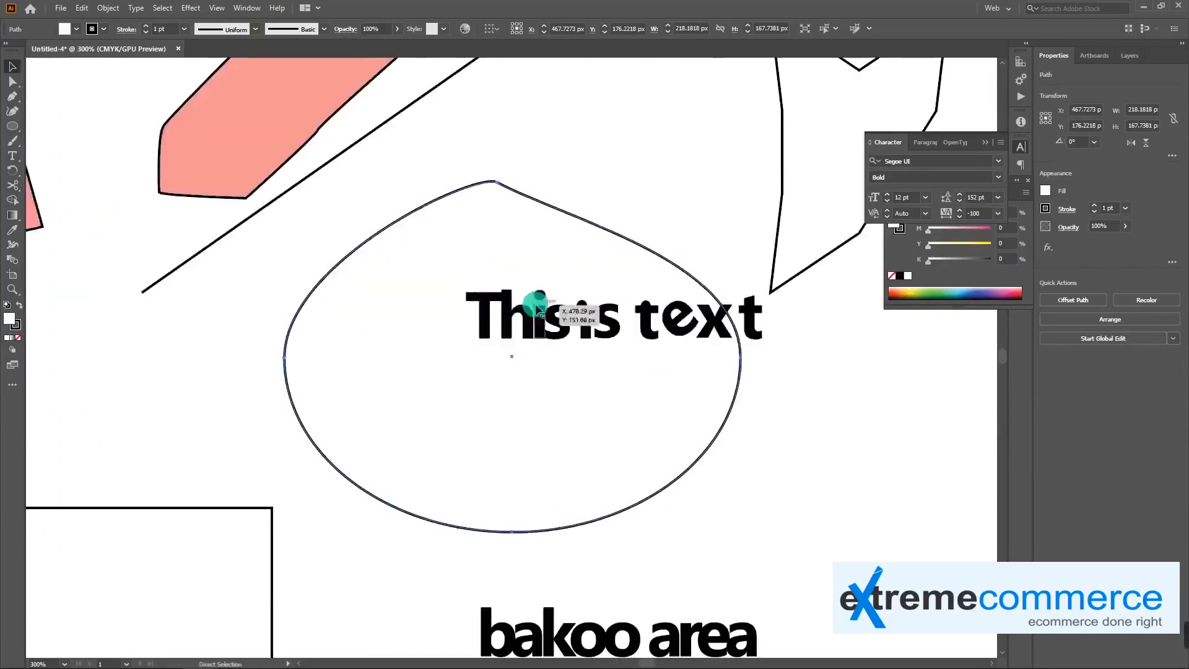
pyautogui.press('space')
pyautogui.moveTo(662, 382); pyautogui.dragTo(470, 298)
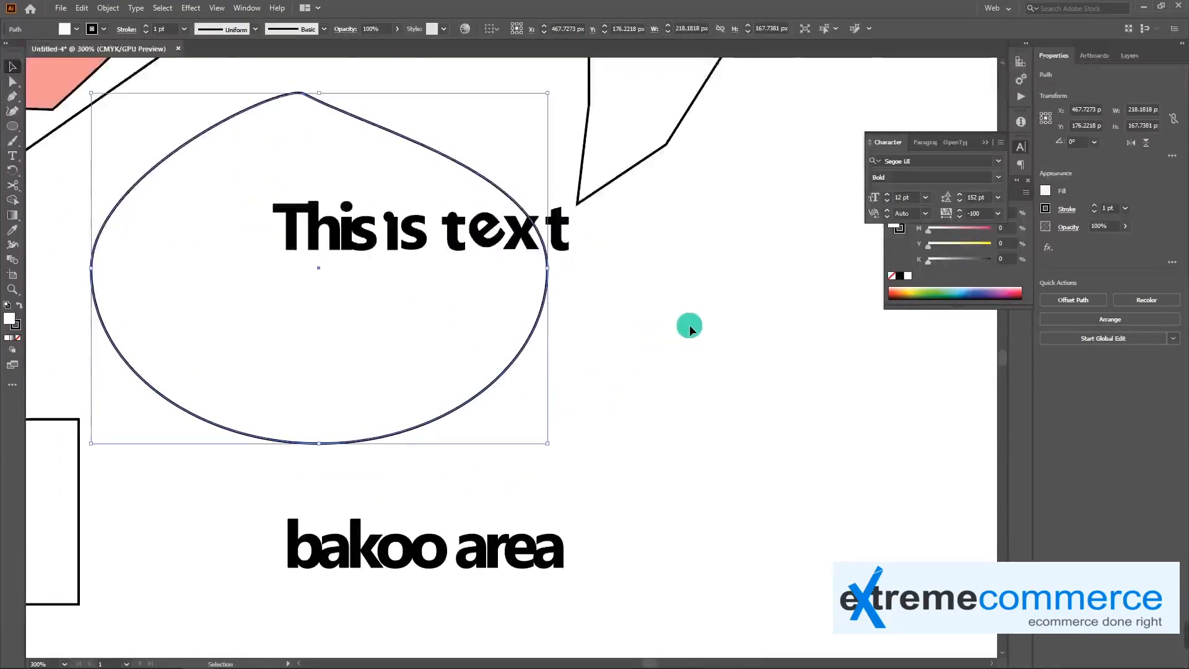
pyautogui.press('t')
pyautogui.click(680, 300)
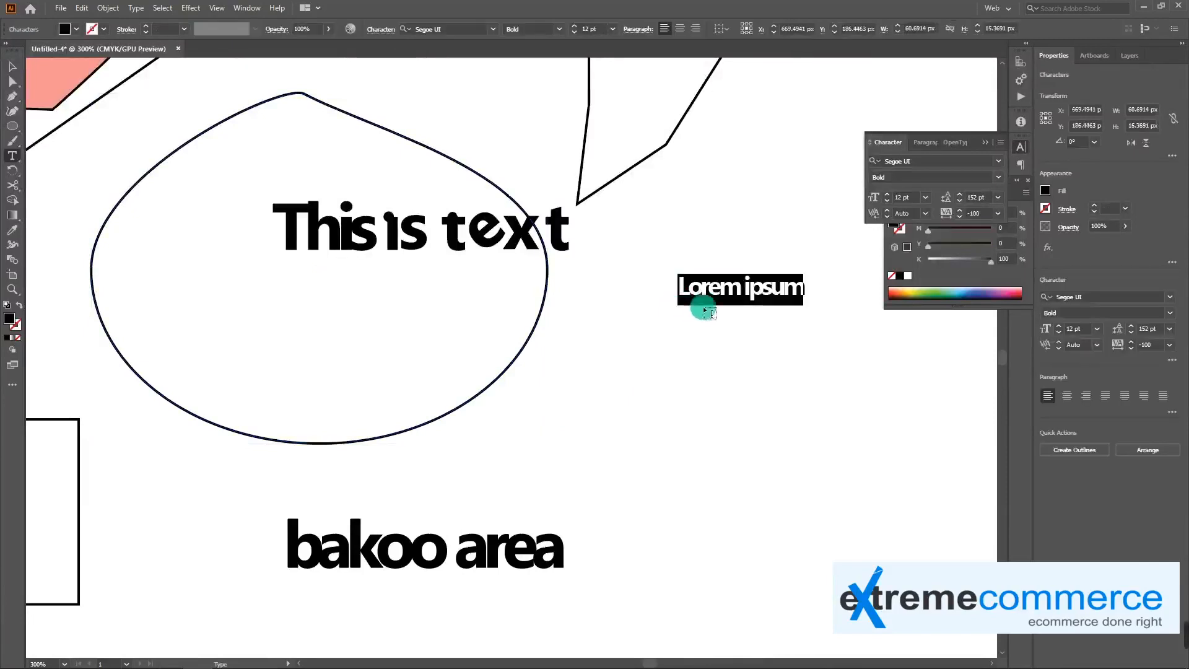
pyautogui.click(998, 213)
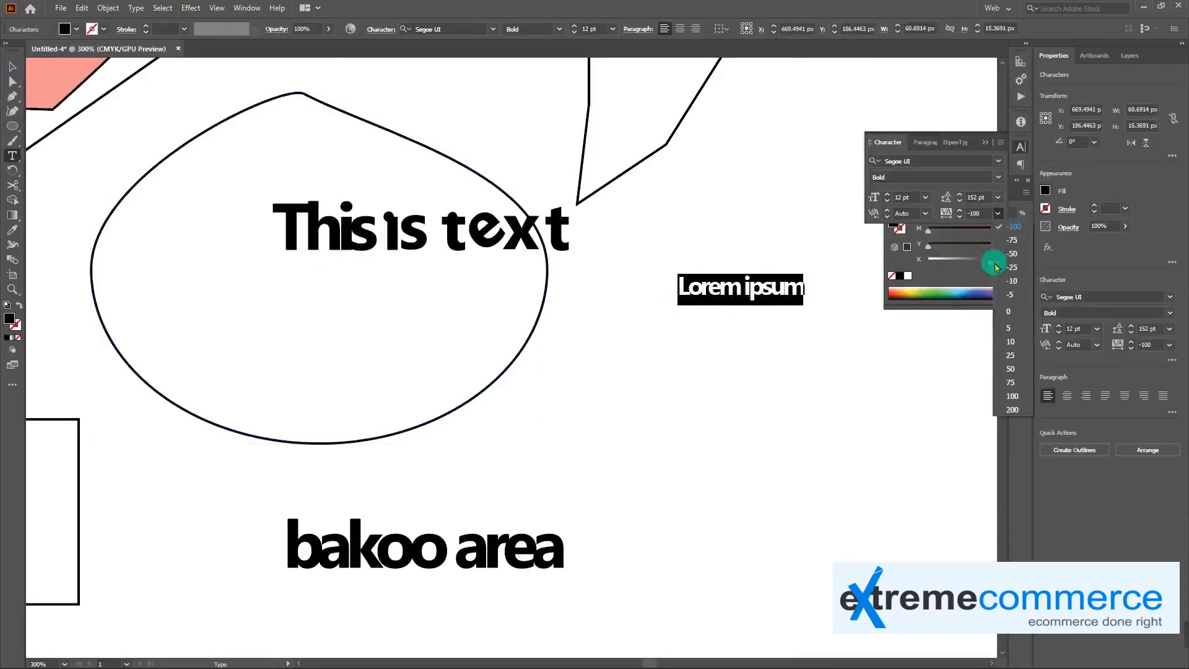
pyautogui.click(1009, 312)
pyautogui.click(12, 66)
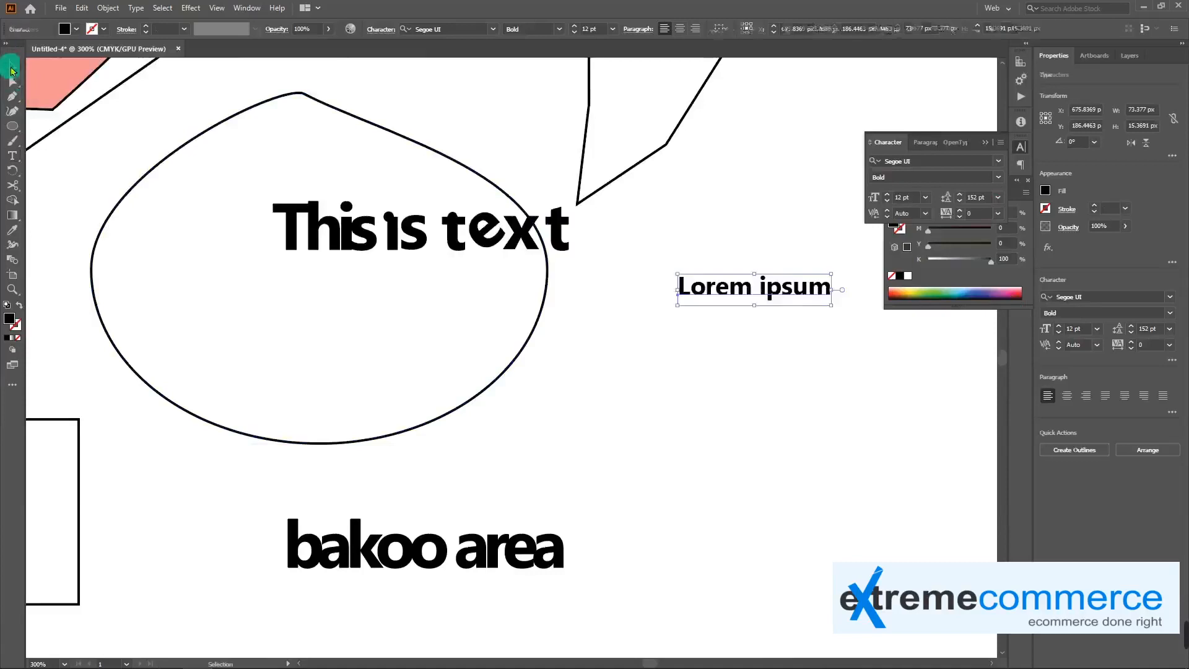
pyautogui.moveTo(751, 286); pyautogui.dragTo(688, 291)
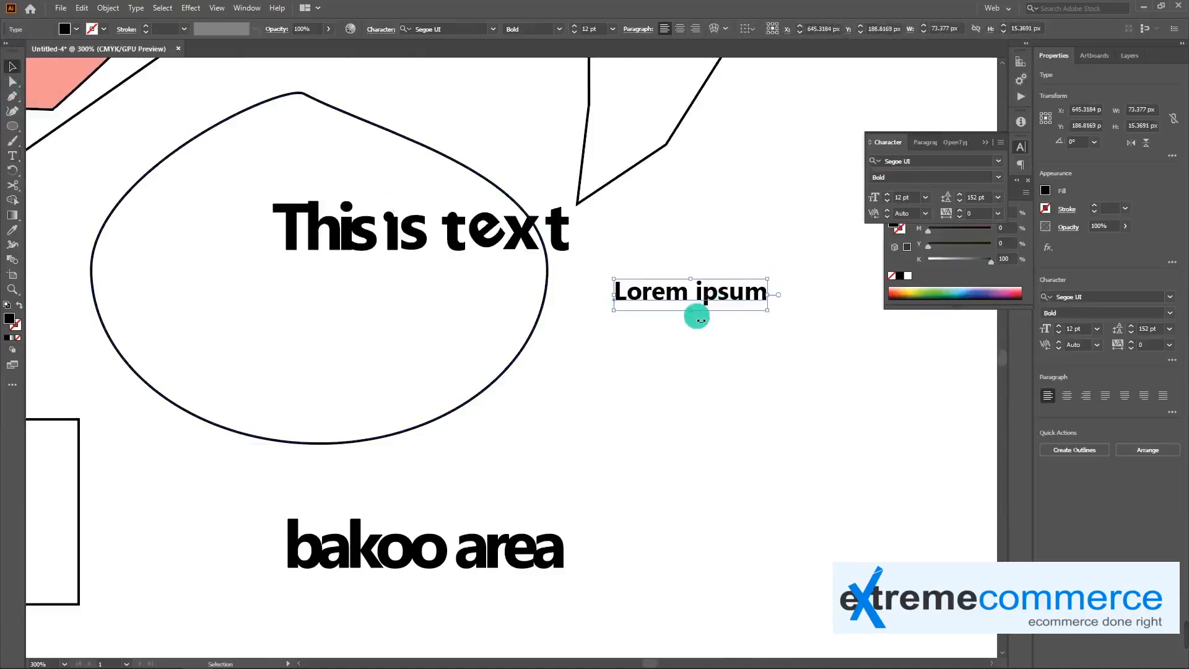
# Delete the live "Lorem ipsum" text beside the egg-shaped outline
pyautogui.click(482, 232)
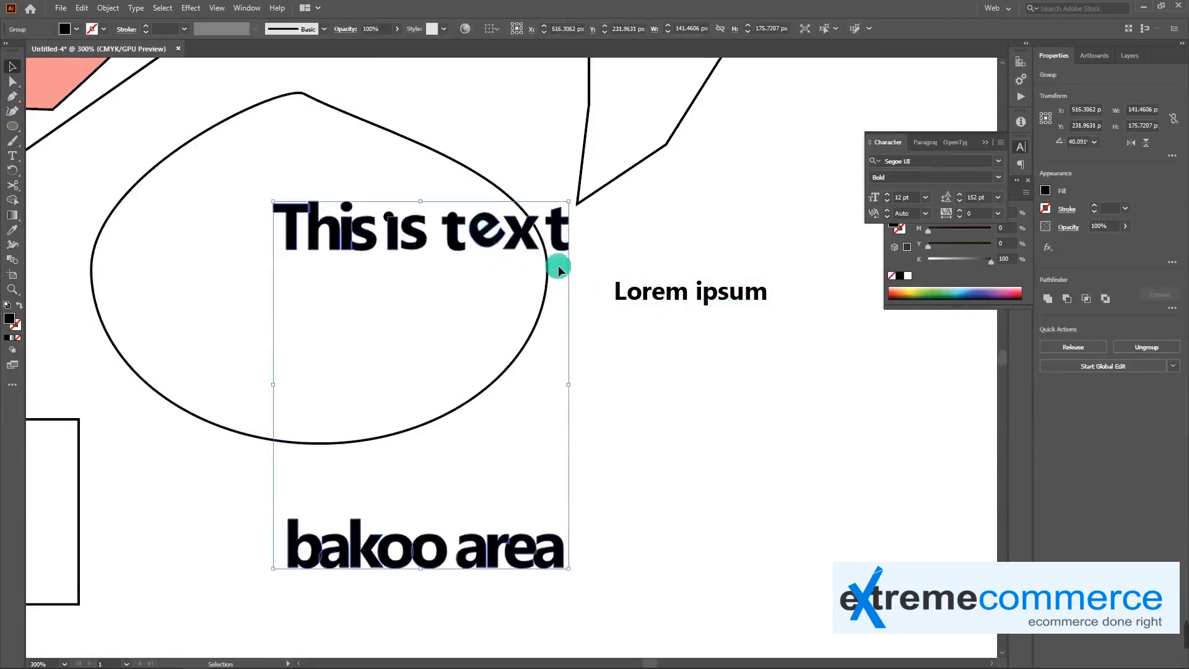
pyautogui.hotkey('ctrl', '-')
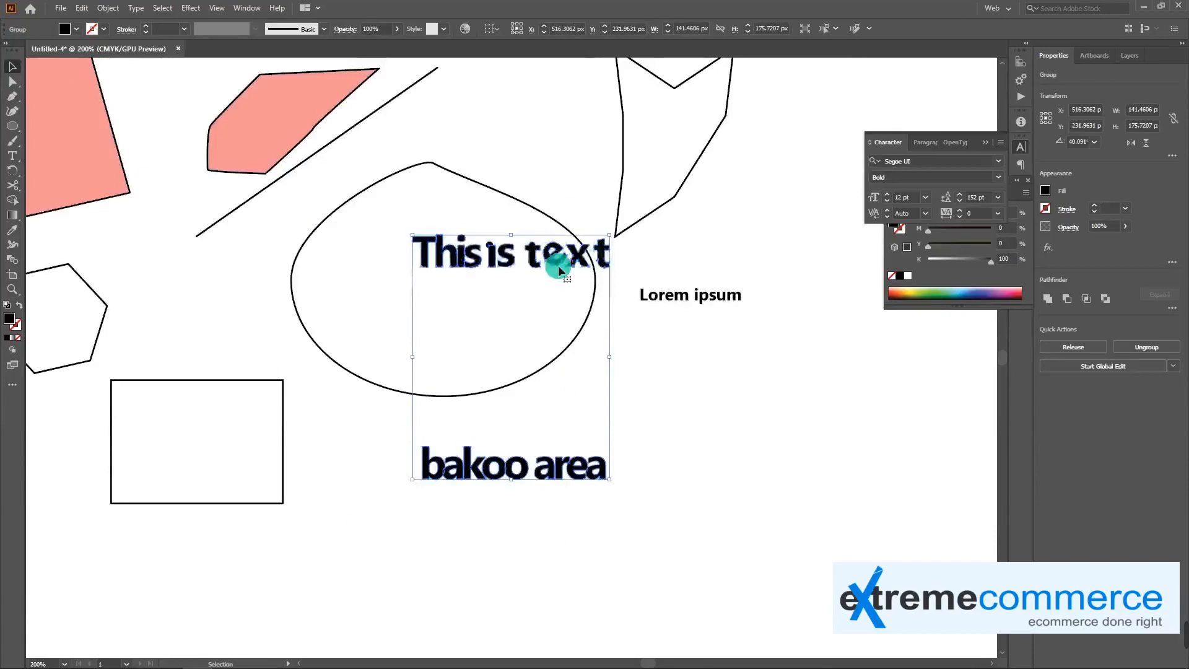
pyautogui.moveTo(682, 342); pyautogui.dragTo(603, 403)
pyautogui.moveTo(640, 362); pyautogui.dragTo(705, 369)
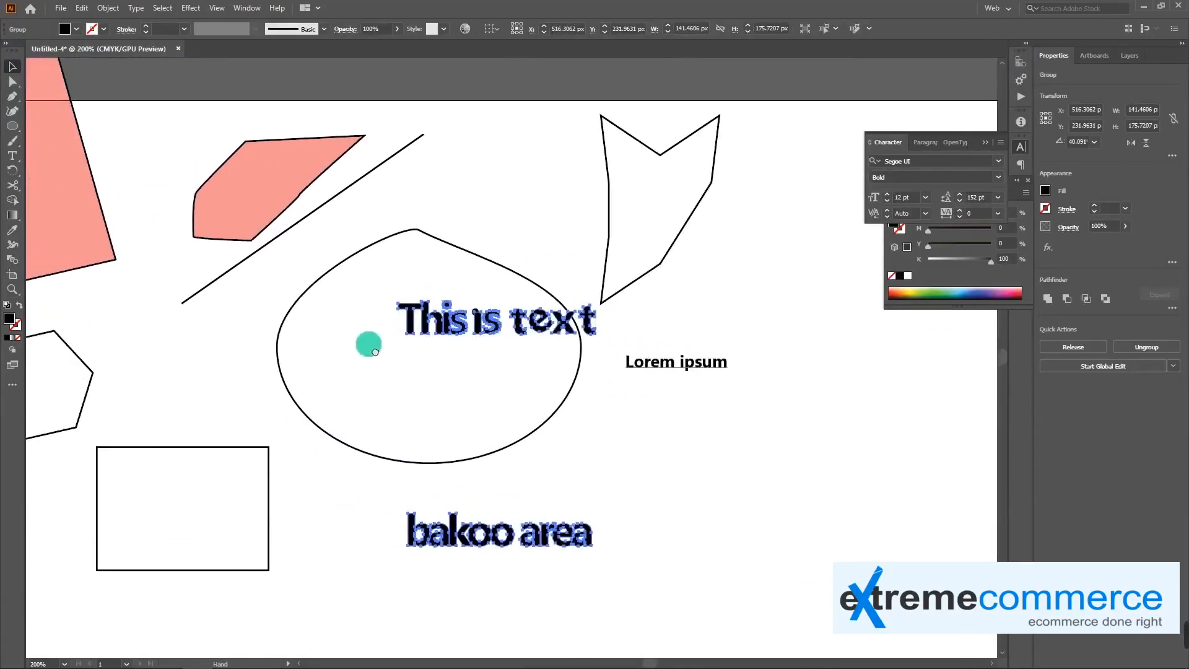
pyautogui.click(675, 366)
pyautogui.press('Delete')
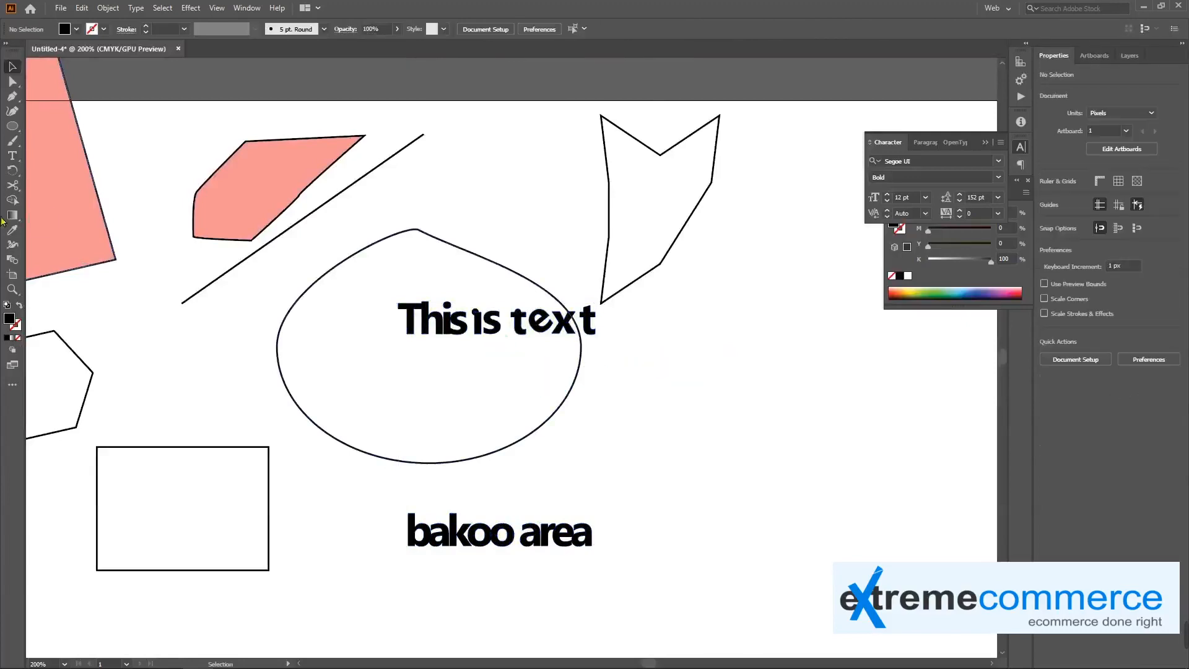
# Place "Lorem ipsum dolor" placeholder text along the diagonal line with the Type on a Path tool
pyautogui.moveTo(10, 156); pyautogui.dragTo(116, 171)
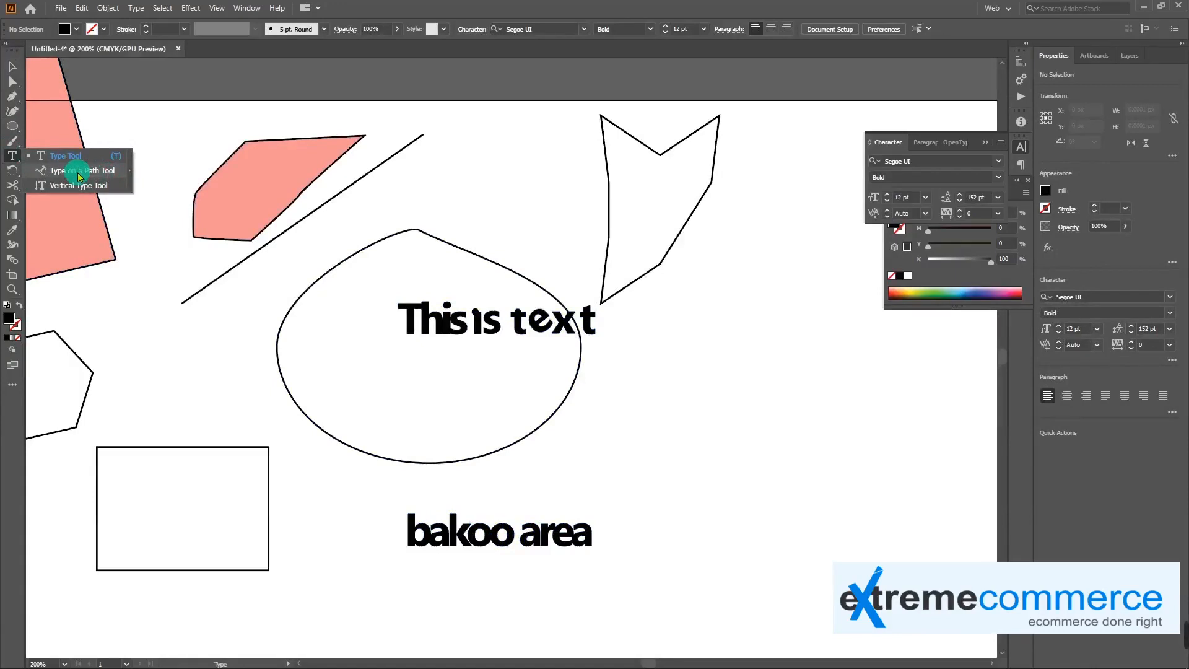
pyautogui.moveTo(79, 177); pyautogui.dragTo(77, 172)
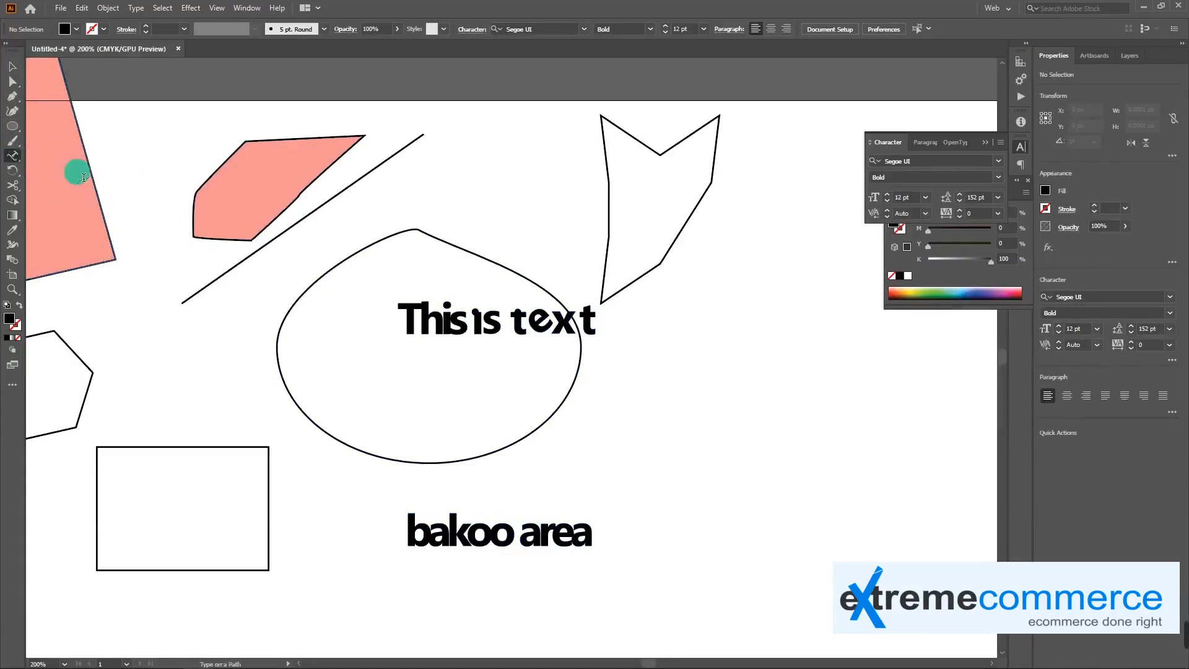
pyautogui.click(306, 225)
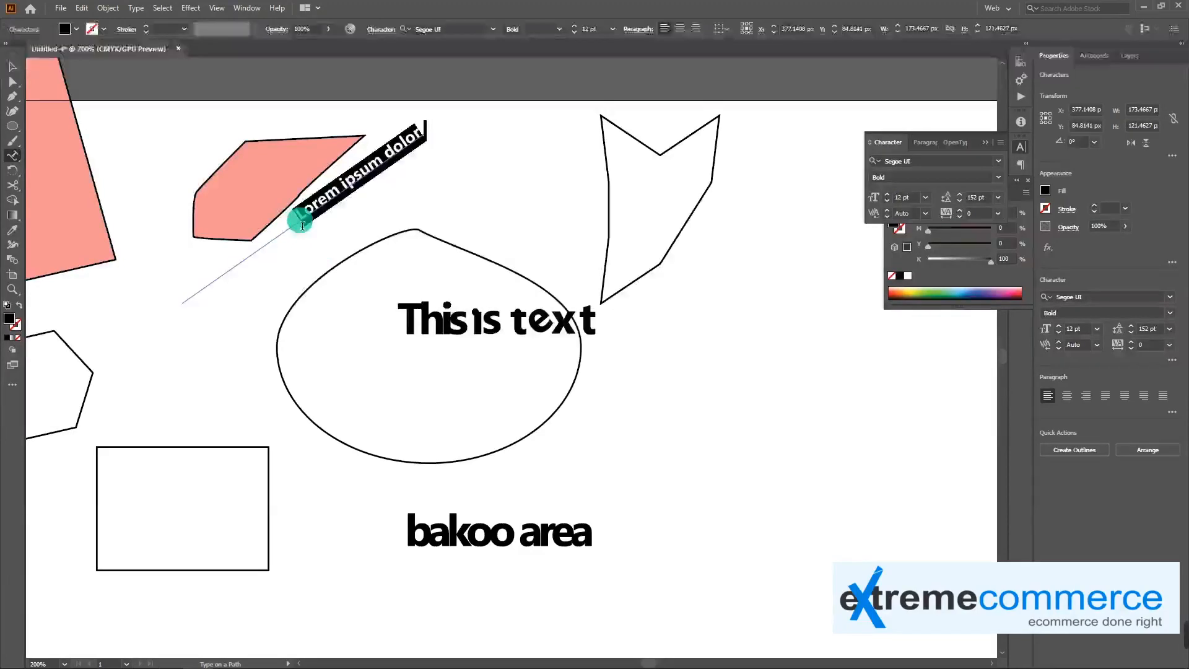
pyautogui.press('Escape')
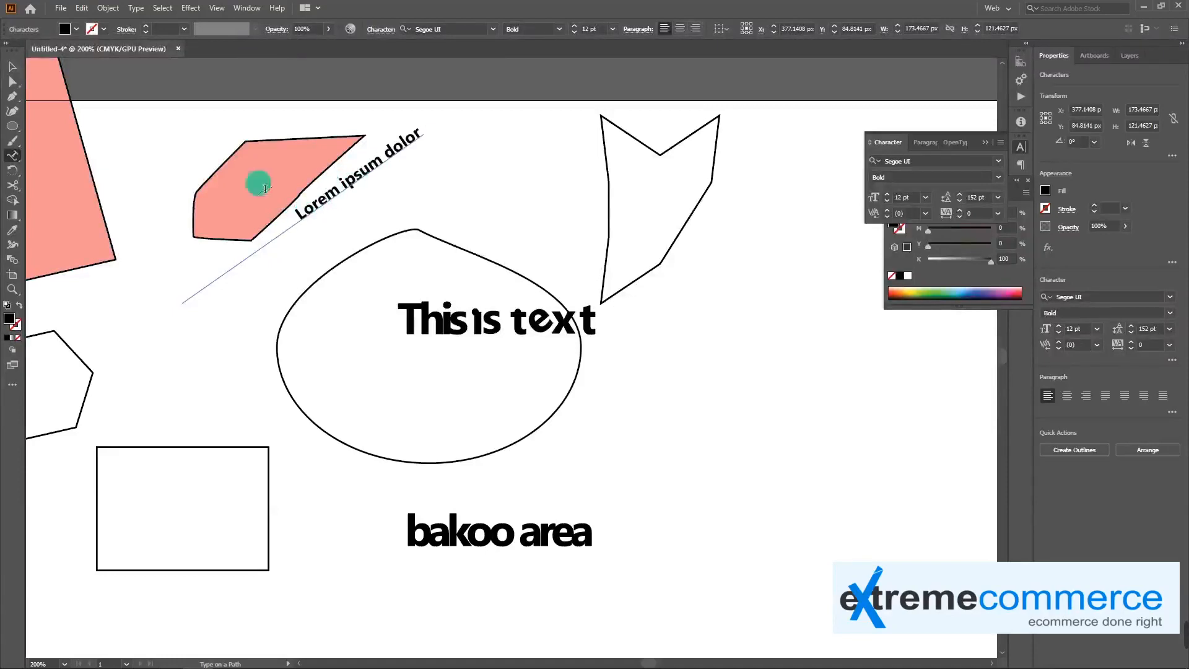
# Move the diagonal path text about 49 px across, away from the pink polygon
pyautogui.click(14, 65)
pyautogui.moveTo(336, 211); pyautogui.dragTo(441, 198)
pyautogui.click(444, 181)
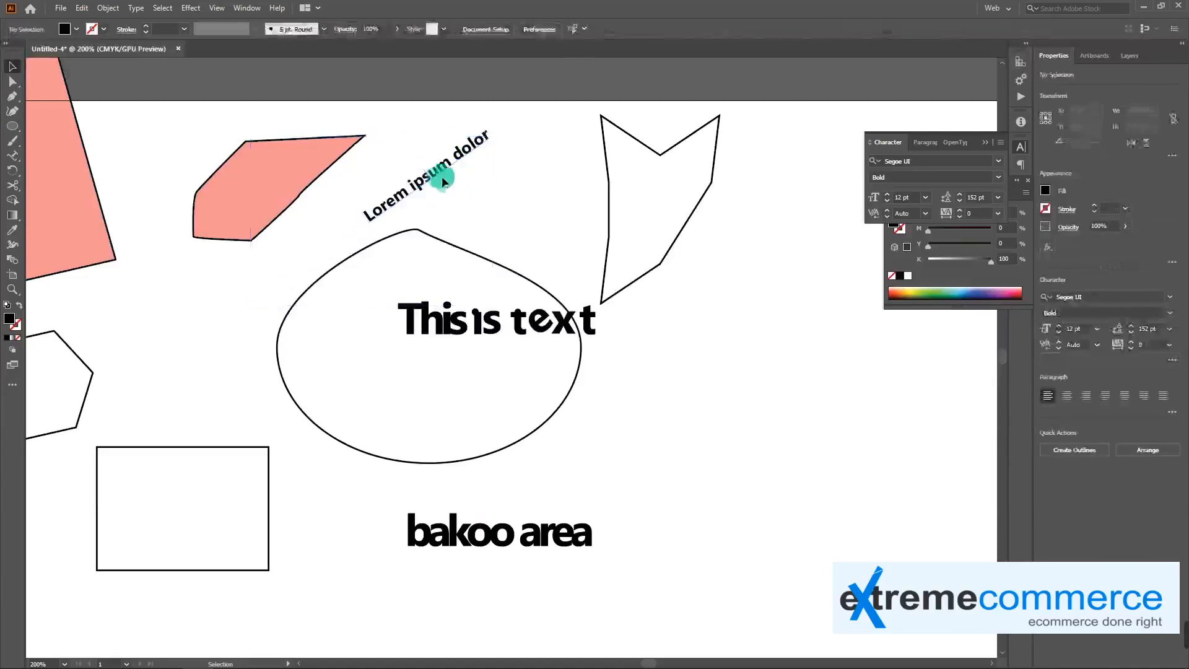
# Slide the "Lorem ipsum dolor" text down along its diagonal path and add a small linked text frame near its start
pyautogui.click(518, 276)
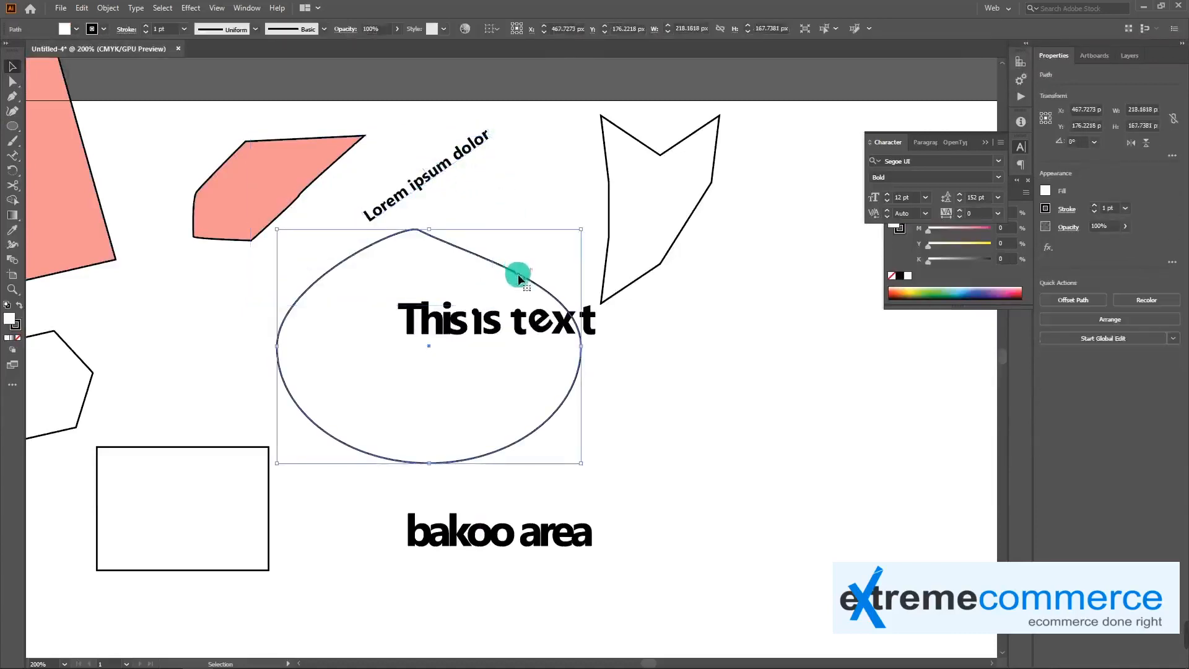
pyautogui.click(425, 183)
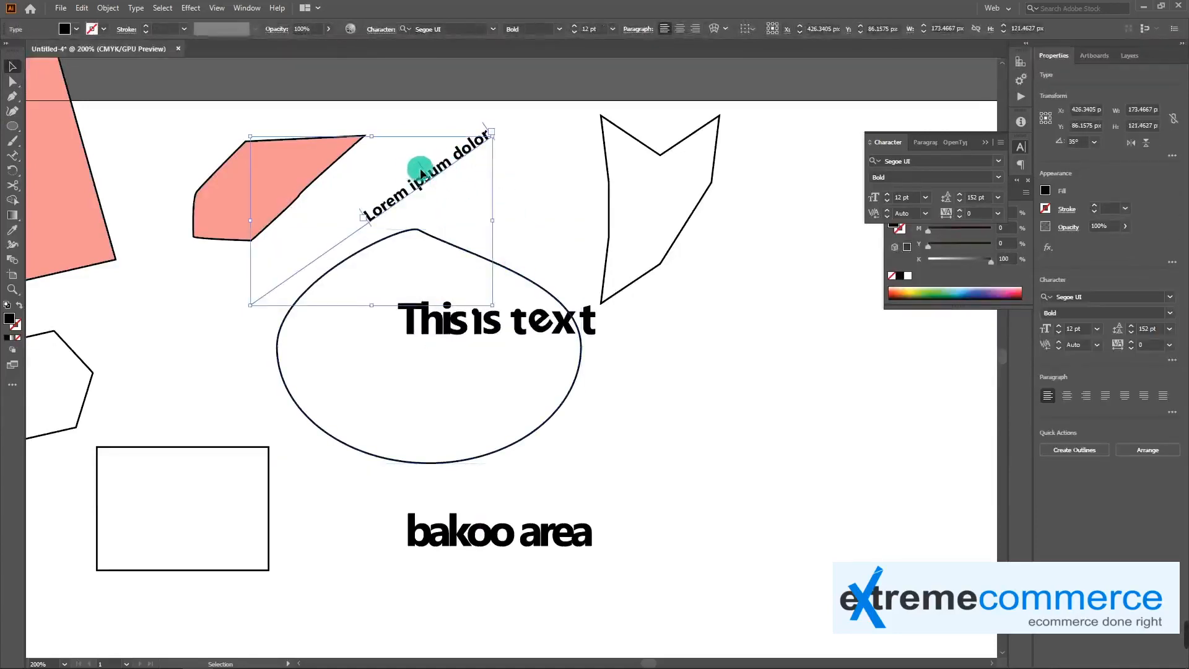
pyautogui.moveTo(422, 168); pyautogui.dragTo(366, 197)
pyautogui.doubleClick(441, 170)
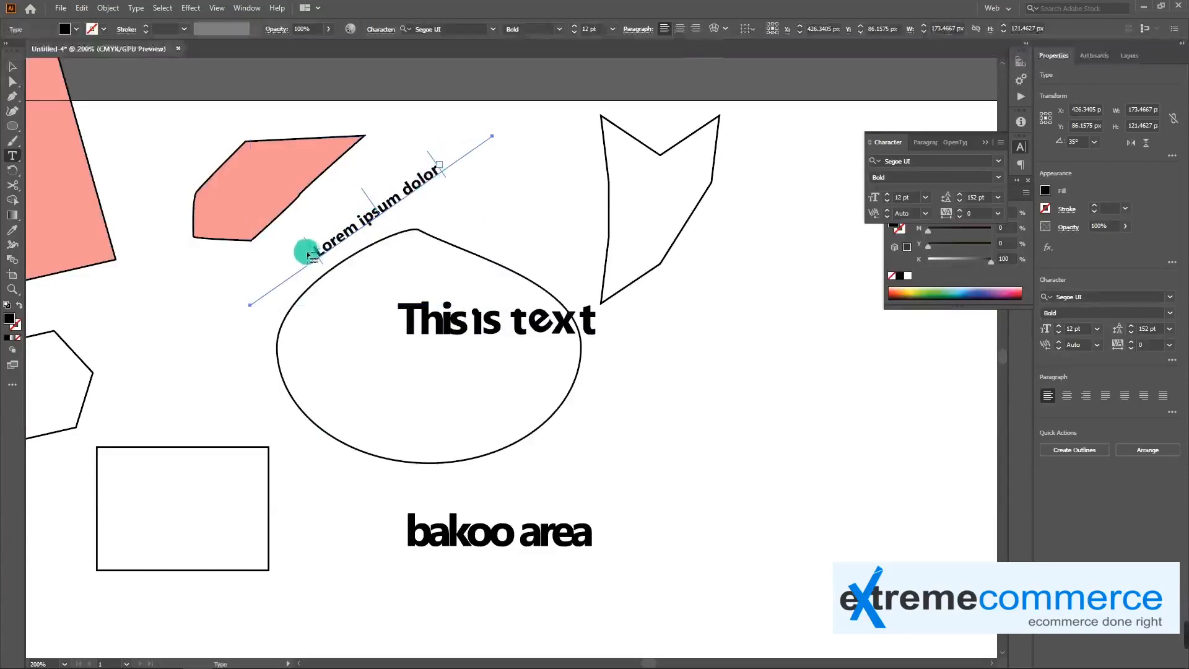
pyautogui.moveTo(312, 253); pyautogui.dragTo(298, 243)
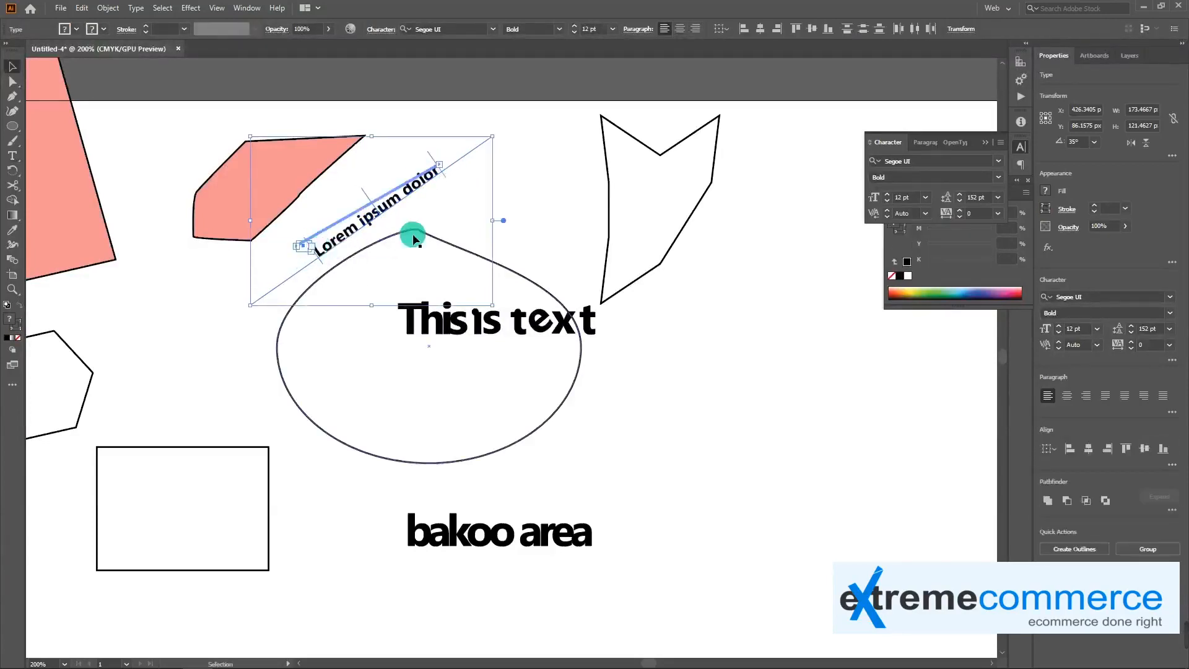
# Undo the small linked text frame, and move the upper end of the diagonal text path down and inward to shorten it
pyautogui.hotkey('ctrl', 'z')
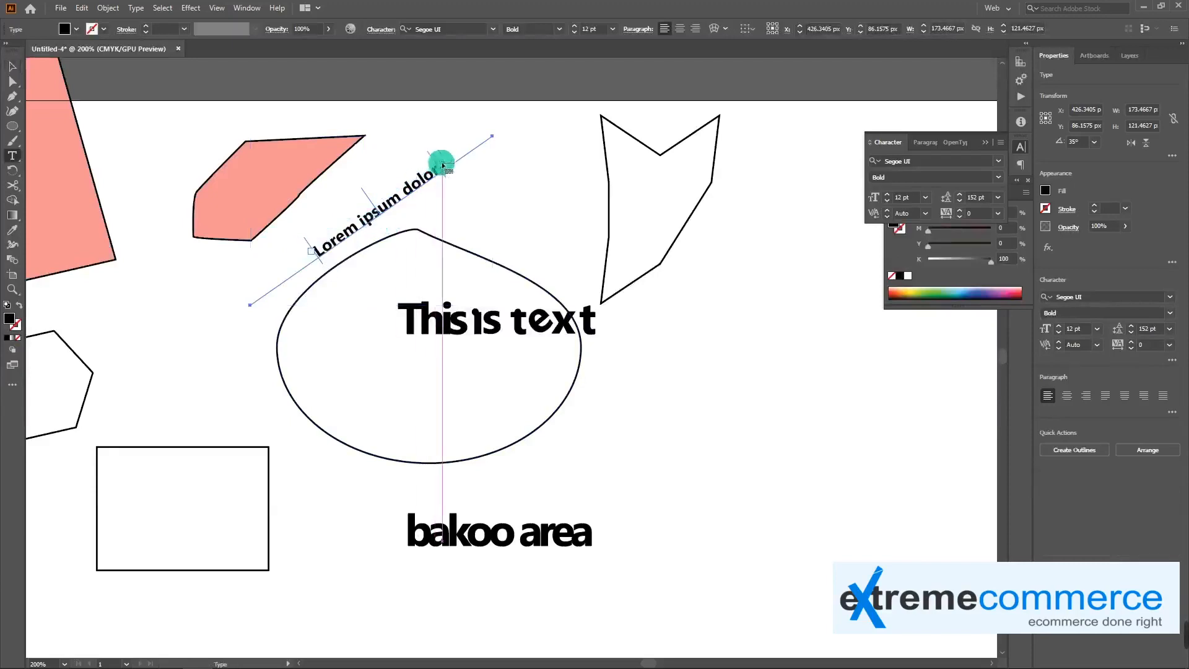
pyautogui.press('Escape')
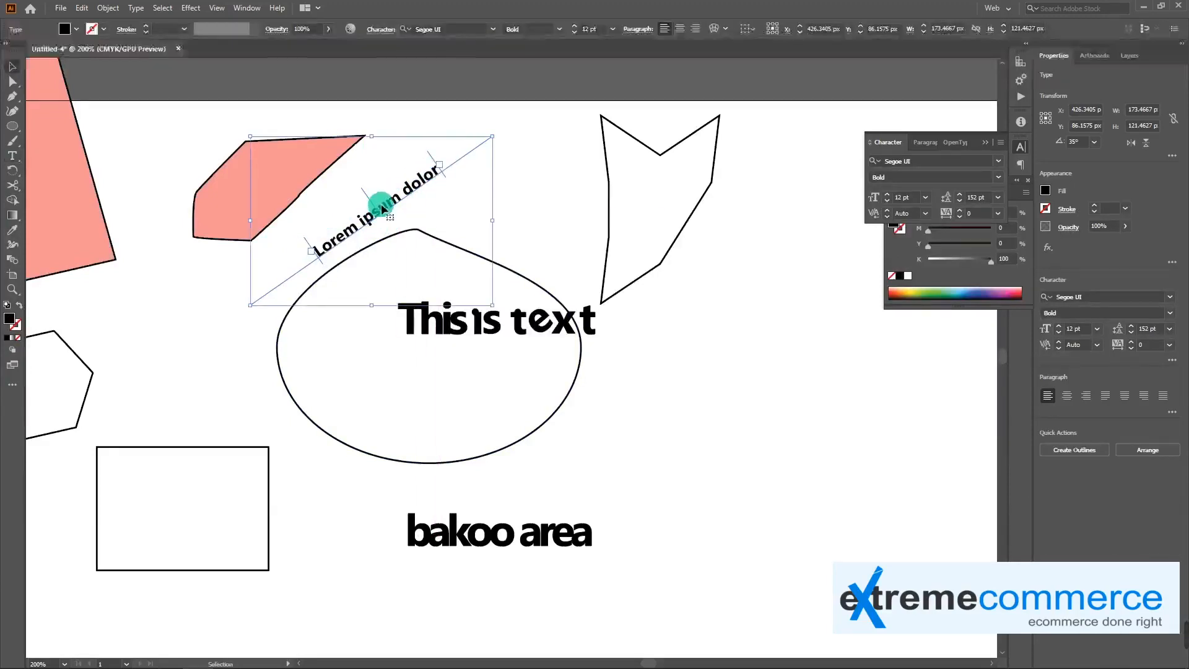
pyautogui.press('a')
pyautogui.moveTo(368, 198)
pyautogui.mouseDown()
pyautogui.moveTo(348, 199)
pyautogui.moveTo(415, 165)
pyautogui.moveTo(318, 228)
pyautogui.moveTo(311, 252)
pyautogui.moveTo(359, 191)
pyautogui.moveTo(374, 203)
pyautogui.mouseUp()
pyautogui.moveTo(491, 136); pyautogui.dragTo(461, 183)
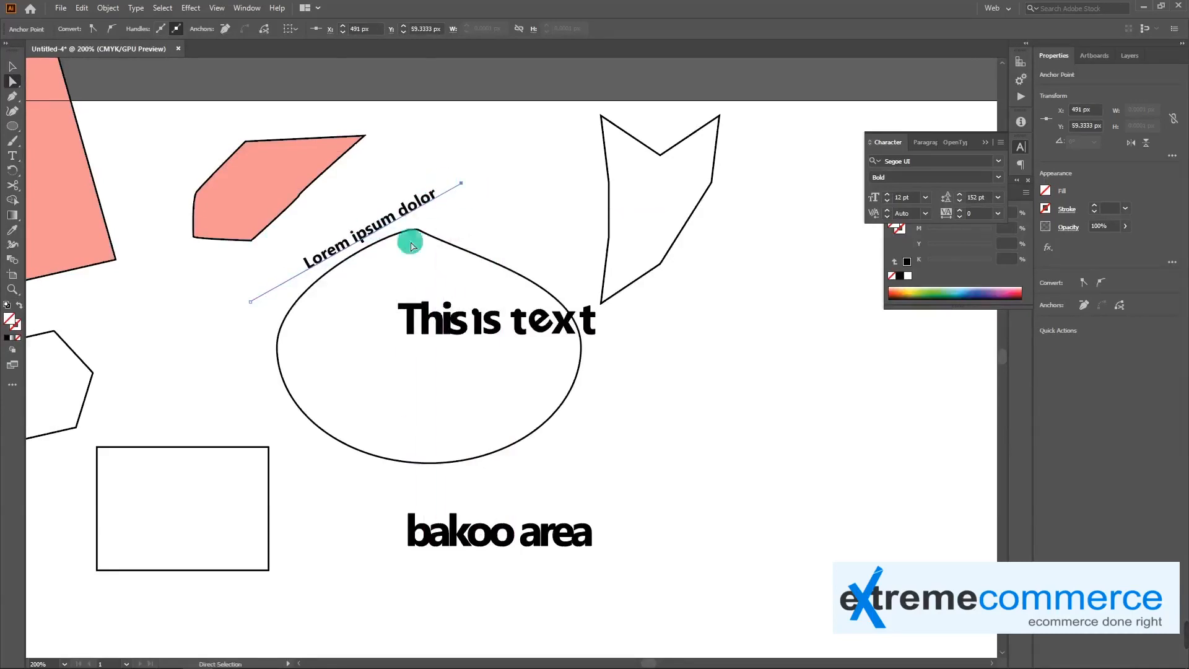
# Add the vertical text "This is a vetical text" with the Vertical Type tool and move it up beside the pointed, notched shape
pyautogui.click(12, 158)
pyautogui.moveTo(13, 160); pyautogui.dragTo(106, 190)
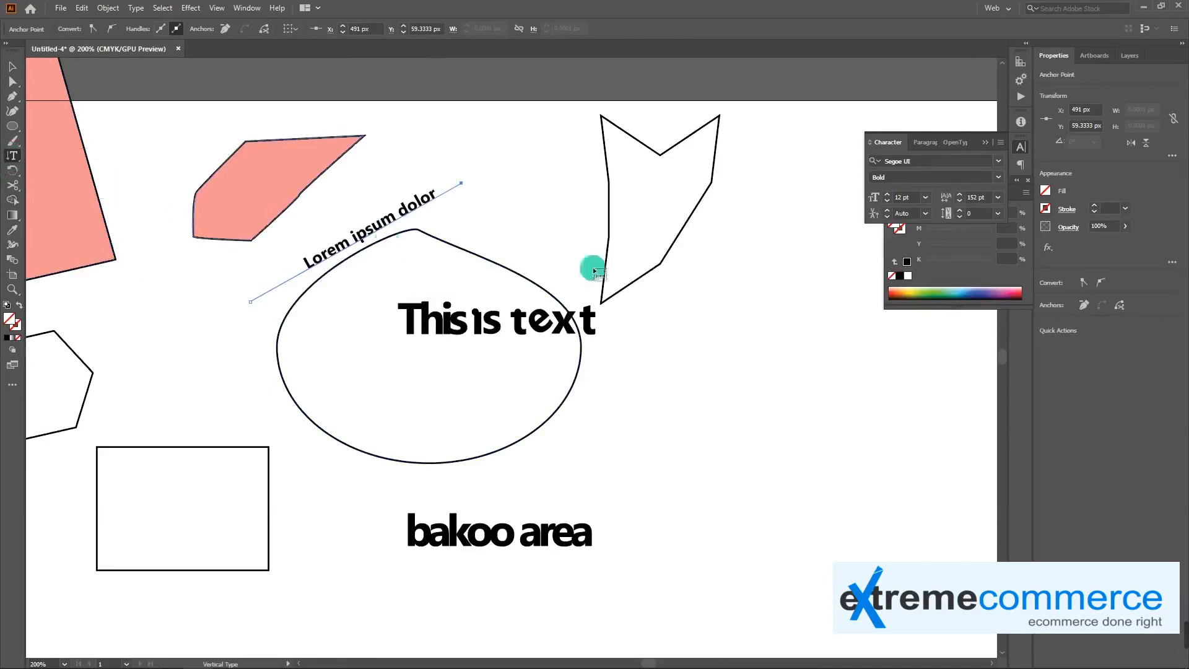
pyautogui.click(719, 308)
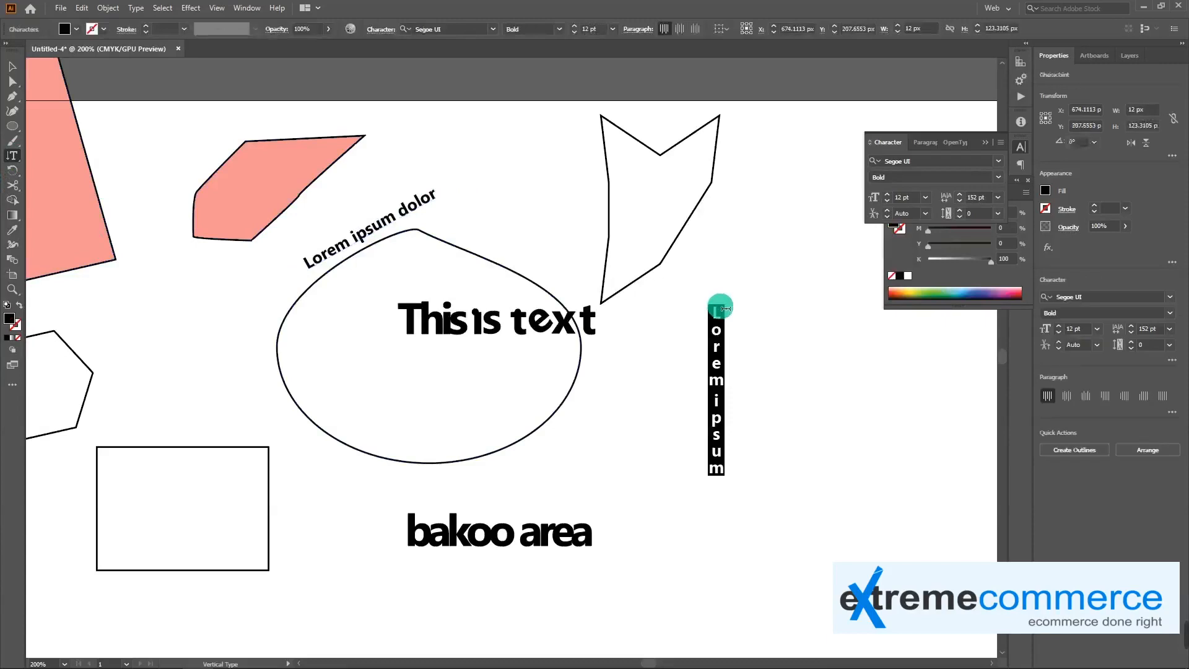
pyautogui.click(717, 312)
pyautogui.hotkey('ctrl', 'a')
pyautogui.write('t')
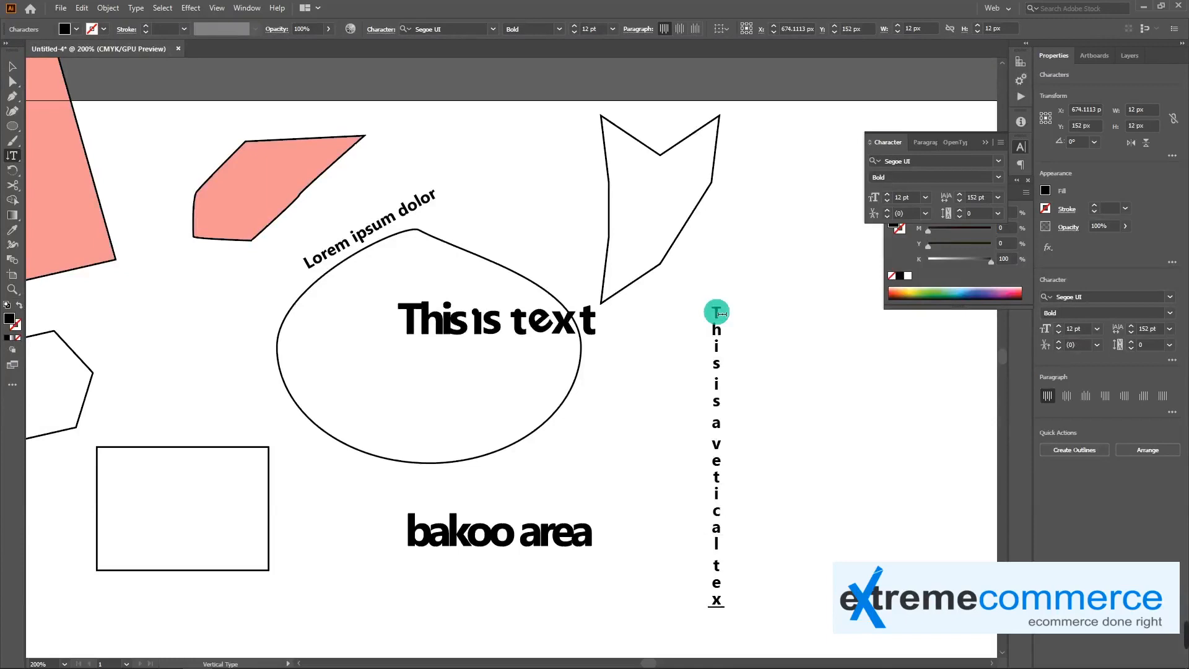
pyautogui.press('Escape')
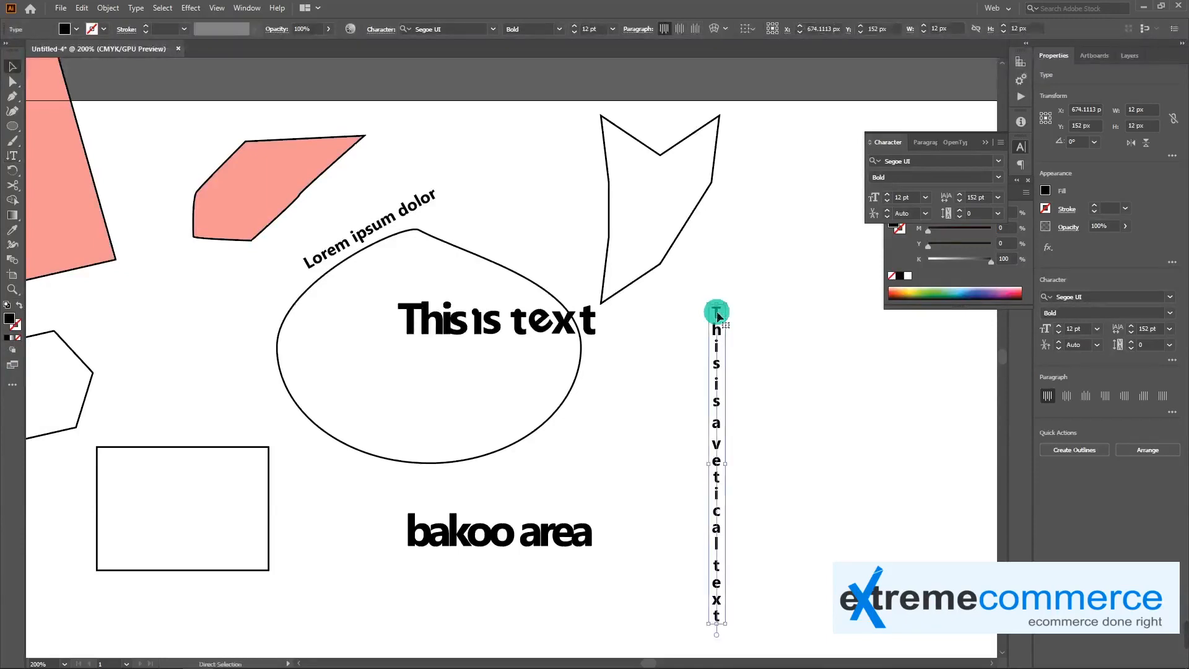
pyautogui.click(772, 393)
pyautogui.moveTo(712, 401); pyautogui.dragTo(768, 293)
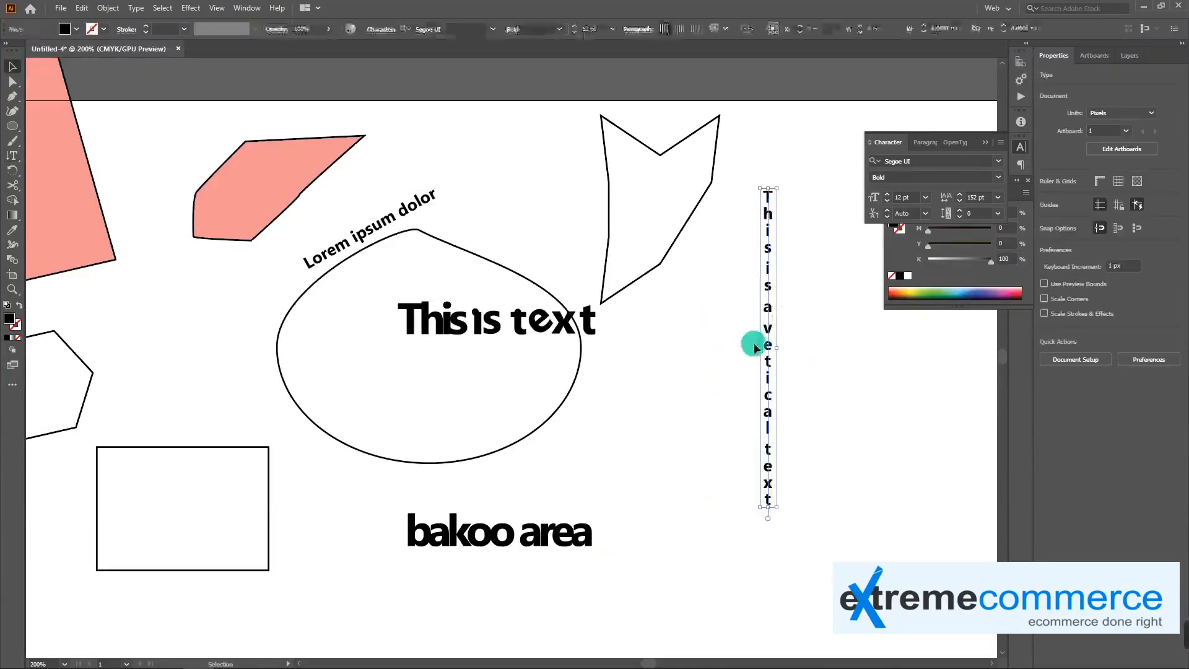
pyautogui.click(12, 160)
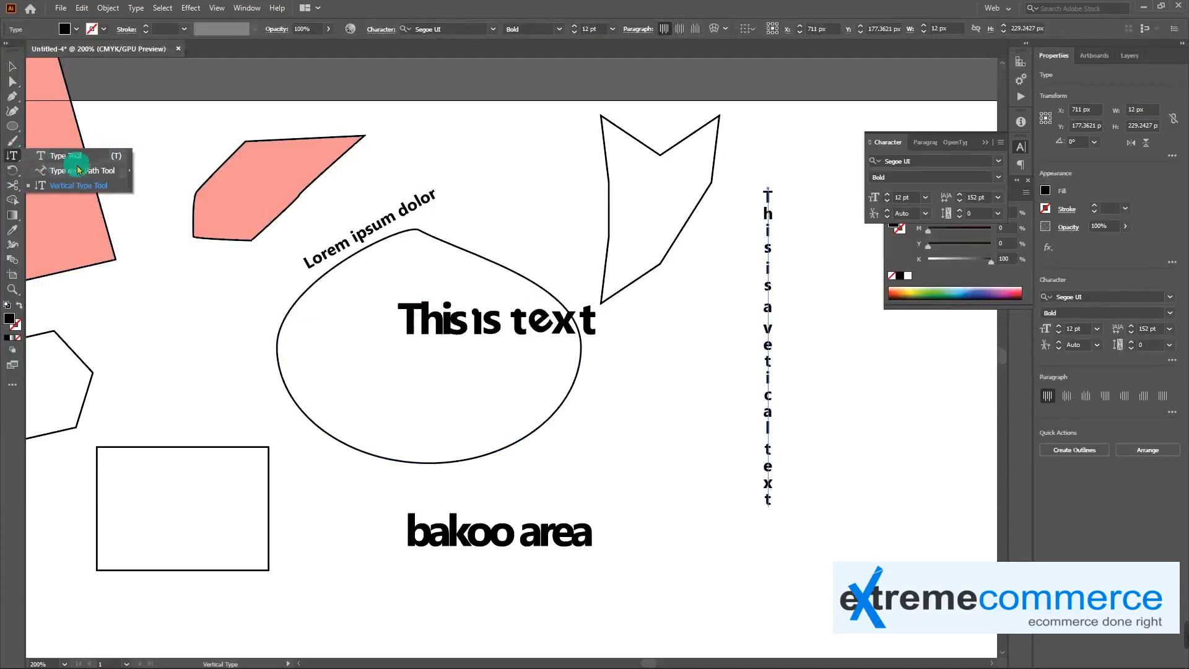
pyautogui.click(98, 156)
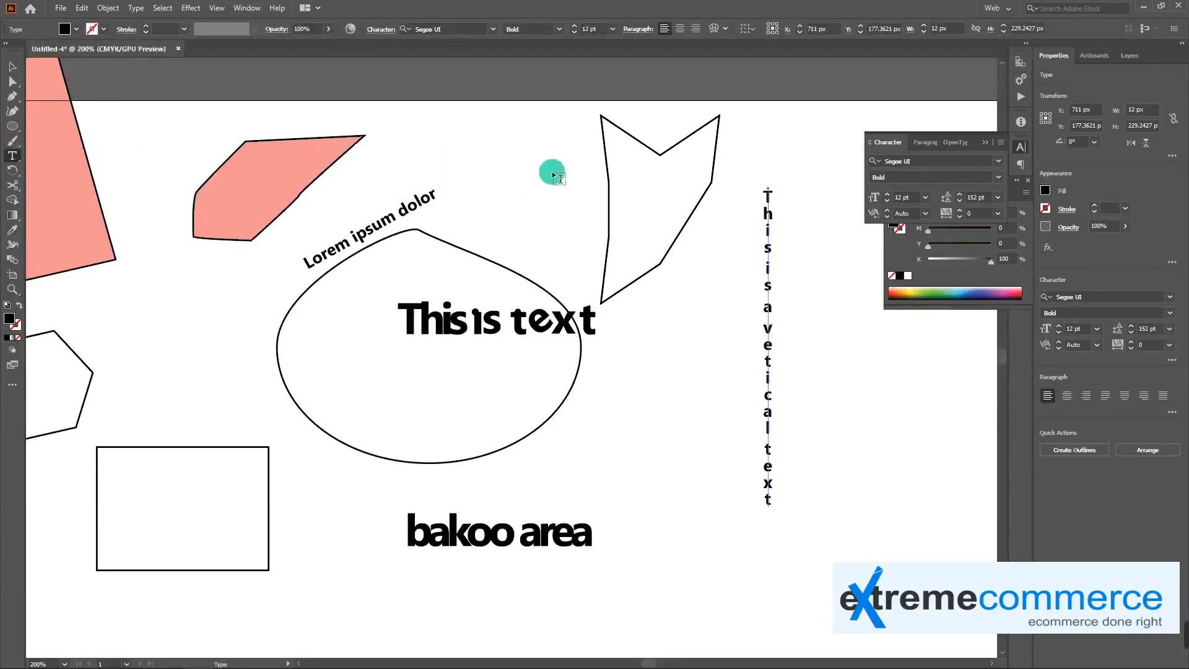
pyautogui.moveTo(646, 435); pyautogui.dragTo(547, 398)
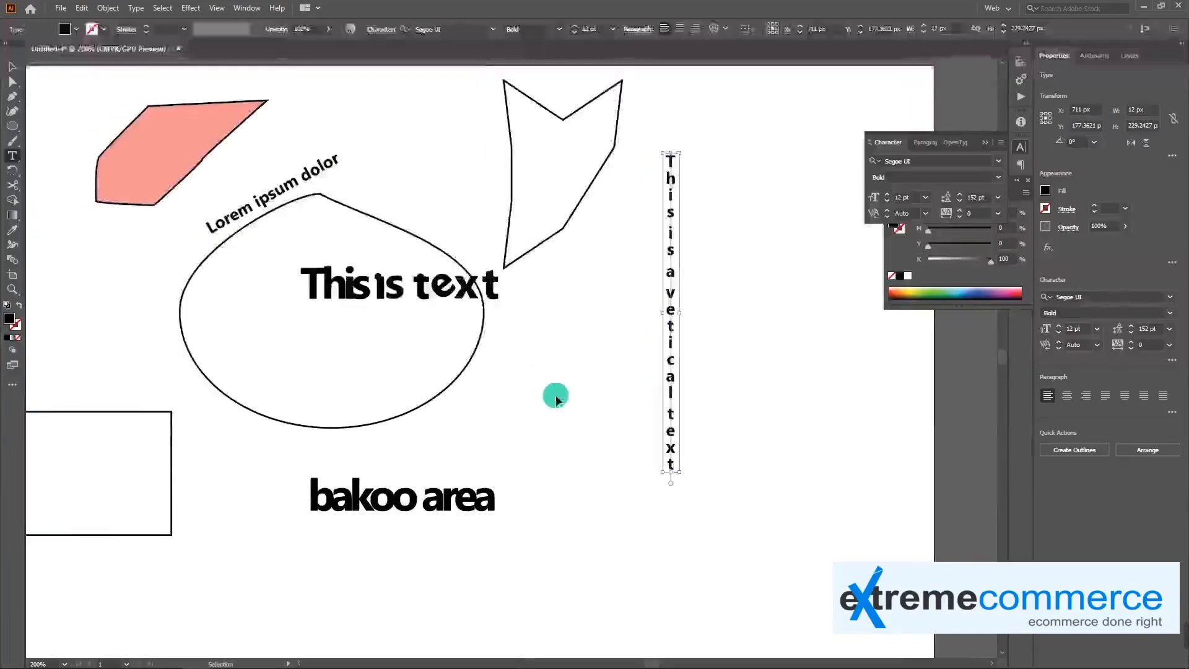
pyautogui.hotkey('ctrl', '-')
pyautogui.moveTo(434, 489); pyautogui.dragTo(631, 451)
pyautogui.moveTo(813, 536); pyautogui.dragTo(62, 112)
pyautogui.doubleClick(120, 117)
pyautogui.moveTo(634, 311); pyautogui.dragTo(391, 301)
pyautogui.hotkey('ctrl', 'z')
pyautogui.hotkey('ctrl', 'z')
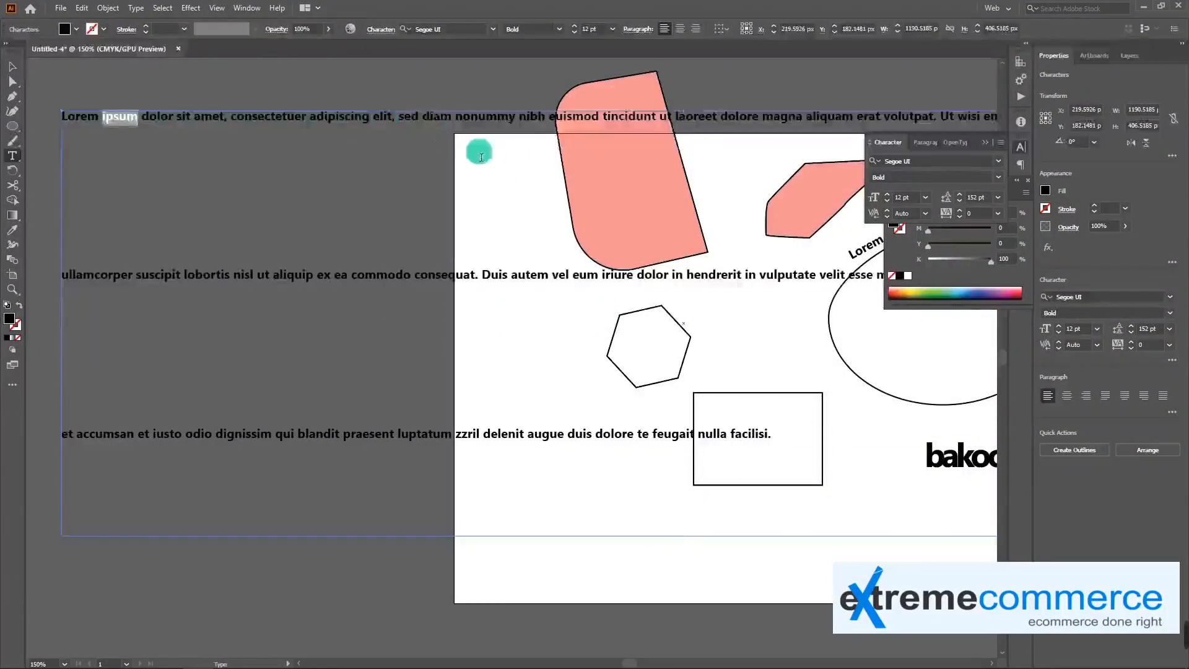
pyautogui.hotkey('ctrl', 'z')
# Select all the shapes and text on the artboard and delete them
pyautogui.moveTo(603, 297); pyautogui.dragTo(337, 279)
pyautogui.moveTo(689, 352); pyautogui.dragTo(489, 338)
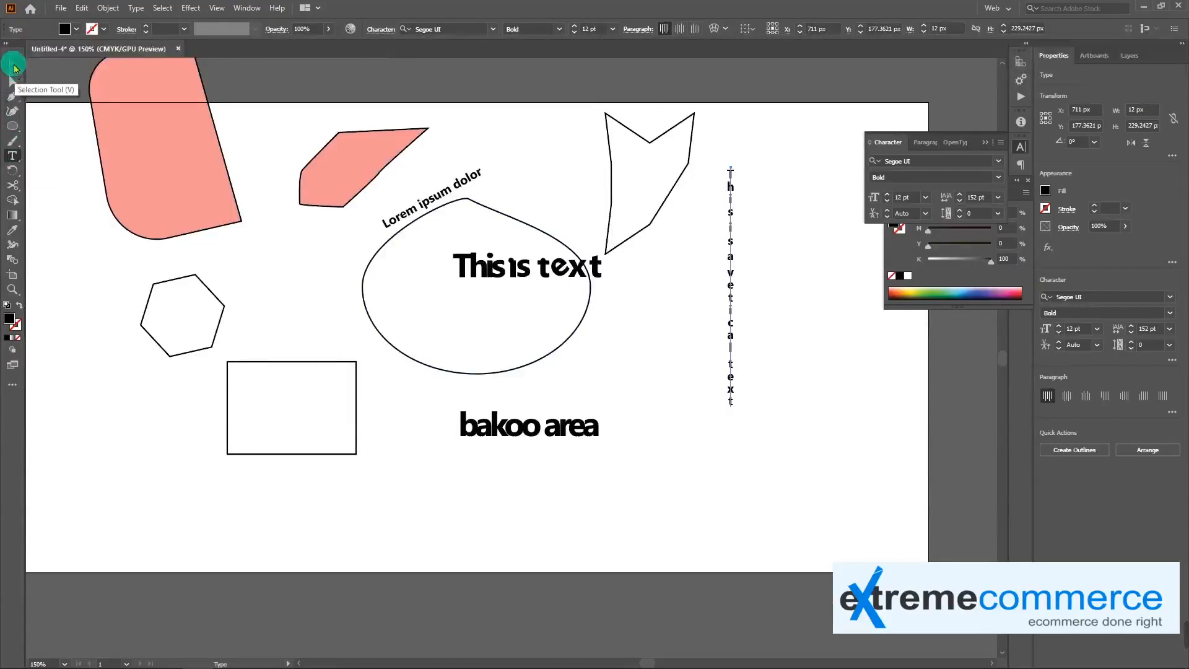
pyautogui.click(14, 68)
pyautogui.moveTo(444, 223); pyautogui.dragTo(443, 236)
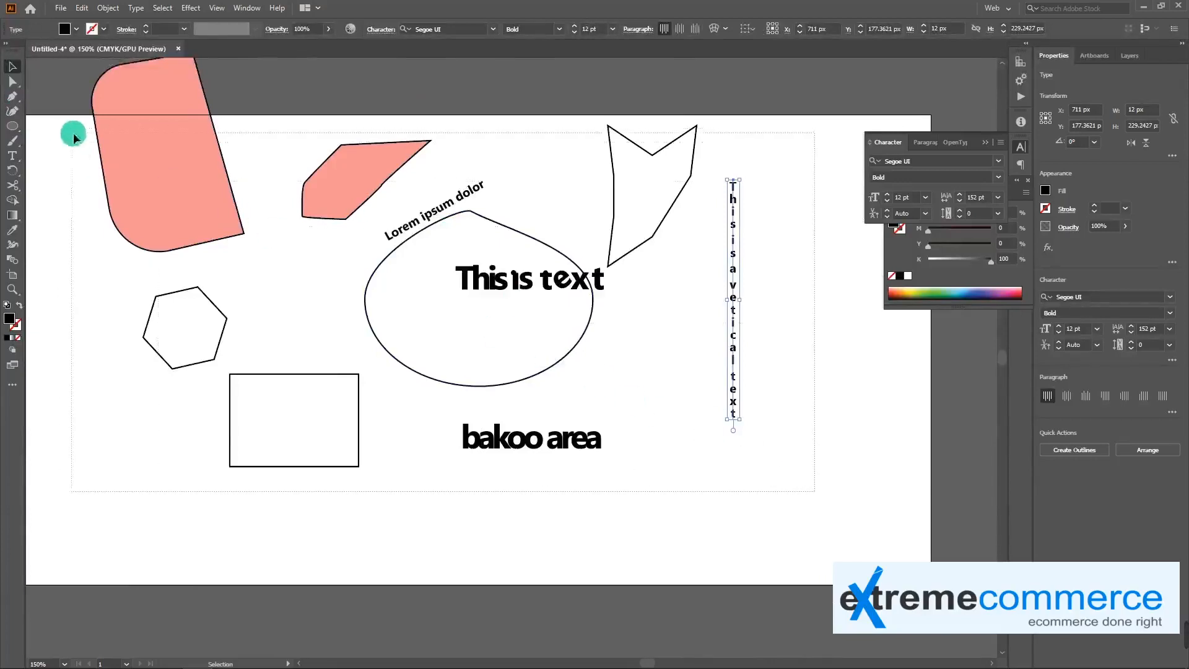
pyautogui.hscroll(-5, 36, 109)
pyautogui.moveTo(36, 109); pyautogui.dragTo(247, 126)
pyautogui.moveTo(613, 301); pyautogui.dragTo(278, 340)
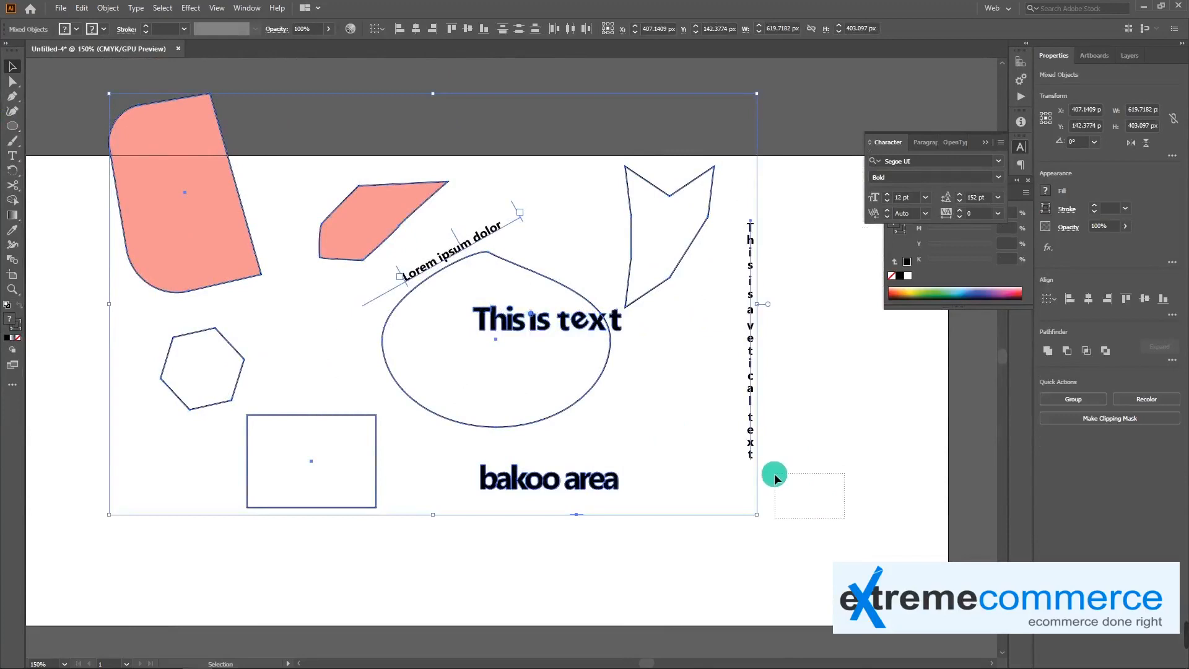
pyautogui.moveTo(844, 518); pyautogui.dragTo(774, 474)
pyautogui.hotkey('ctrl', 'a')
pyautogui.press('Delete')
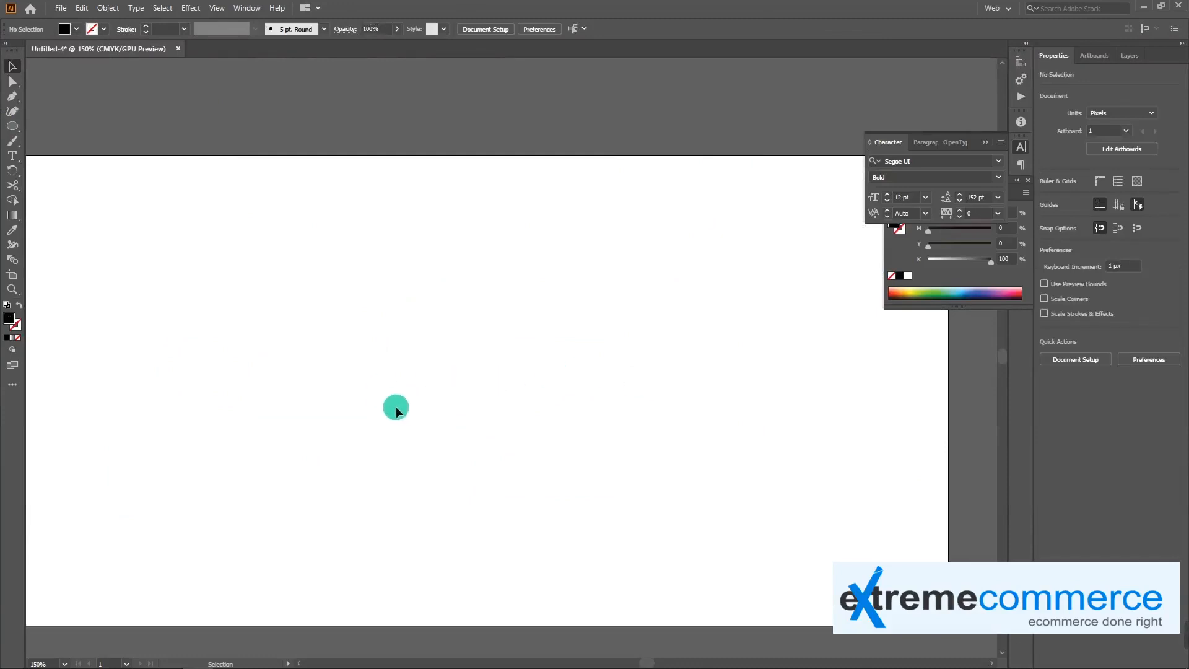
# Draw a text area about 354 by 161 px with placeholder text on the empty artboard and set its leading to Auto
pyautogui.scroll(-2, 199, 257)
pyautogui.click(13, 156)
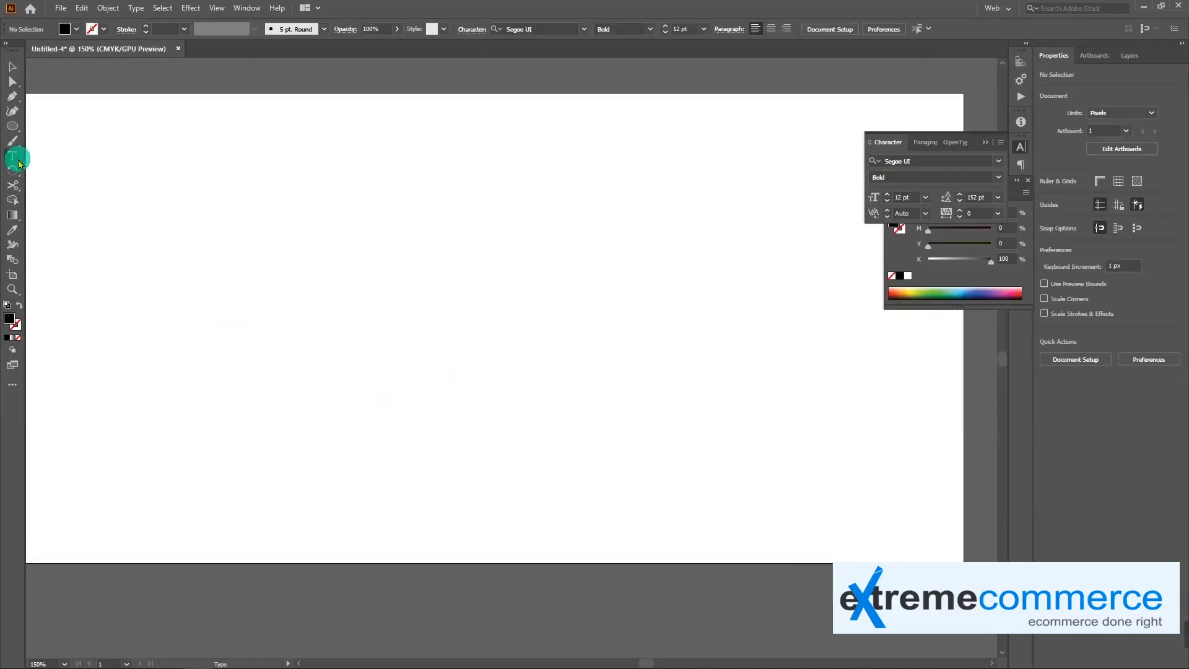
pyautogui.moveTo(174, 143); pyautogui.dragTo(531, 309)
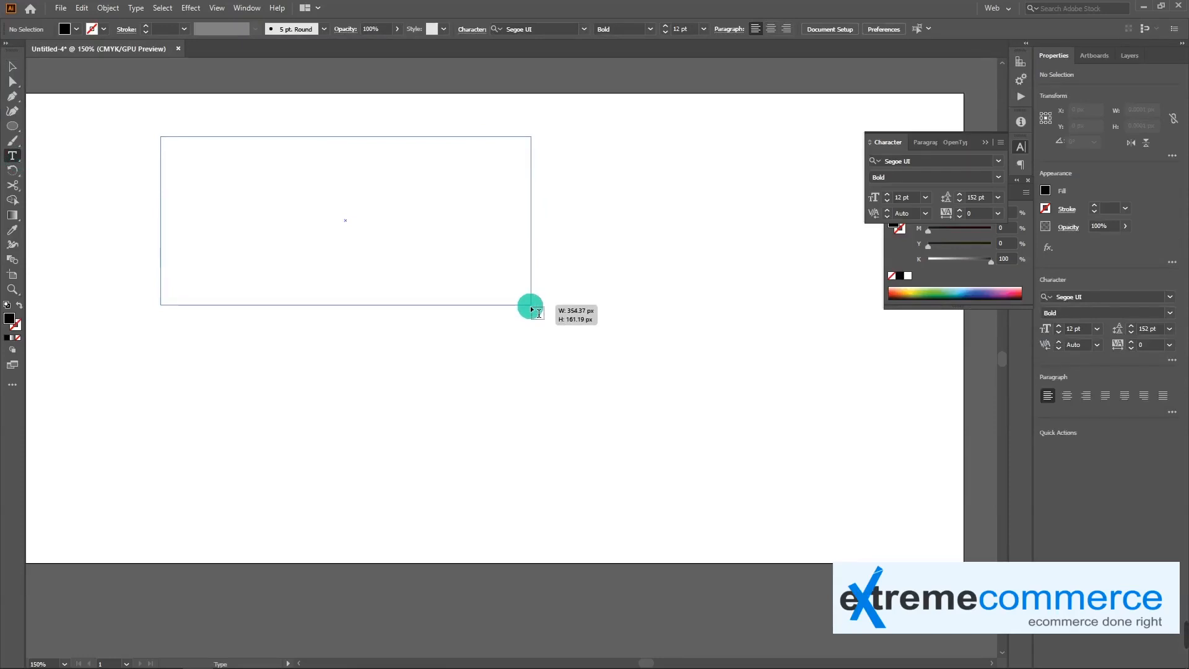
pyautogui.moveTo(531, 309); pyautogui.dragTo(531, 311)
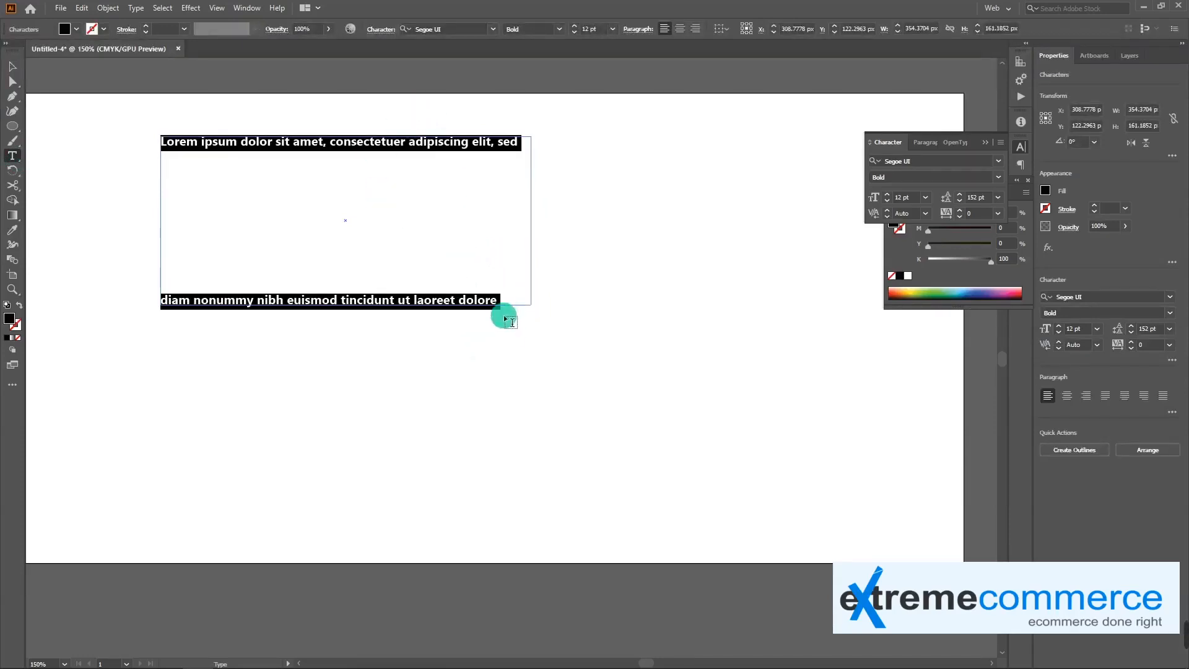
pyautogui.click(998, 198)
pyautogui.click(1024, 227)
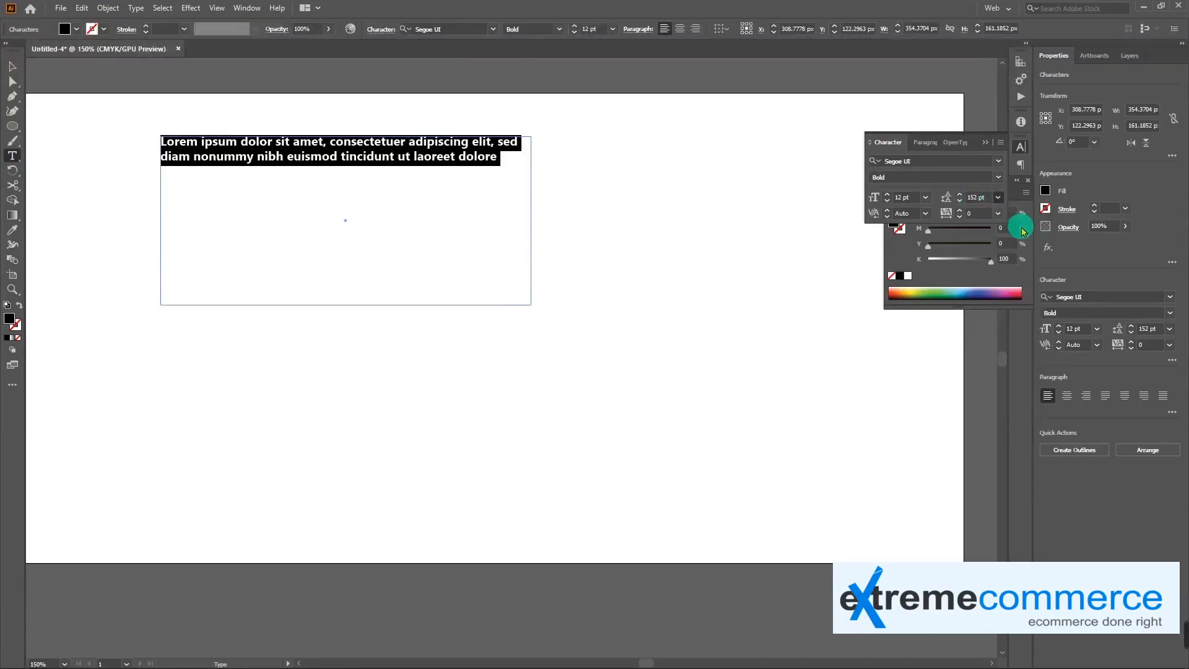
# Fill the text area with repeated copies of its placeholder text plus a line of random letters, and move it about 60 px across and 27 px down
pyautogui.click(426, 163)
pyautogui.moveTo(504, 159); pyautogui.dragTo(178, 138)
pyautogui.moveTo(504, 164); pyautogui.dragTo(124, 141)
pyautogui.hotkey('ctrl', 'c')
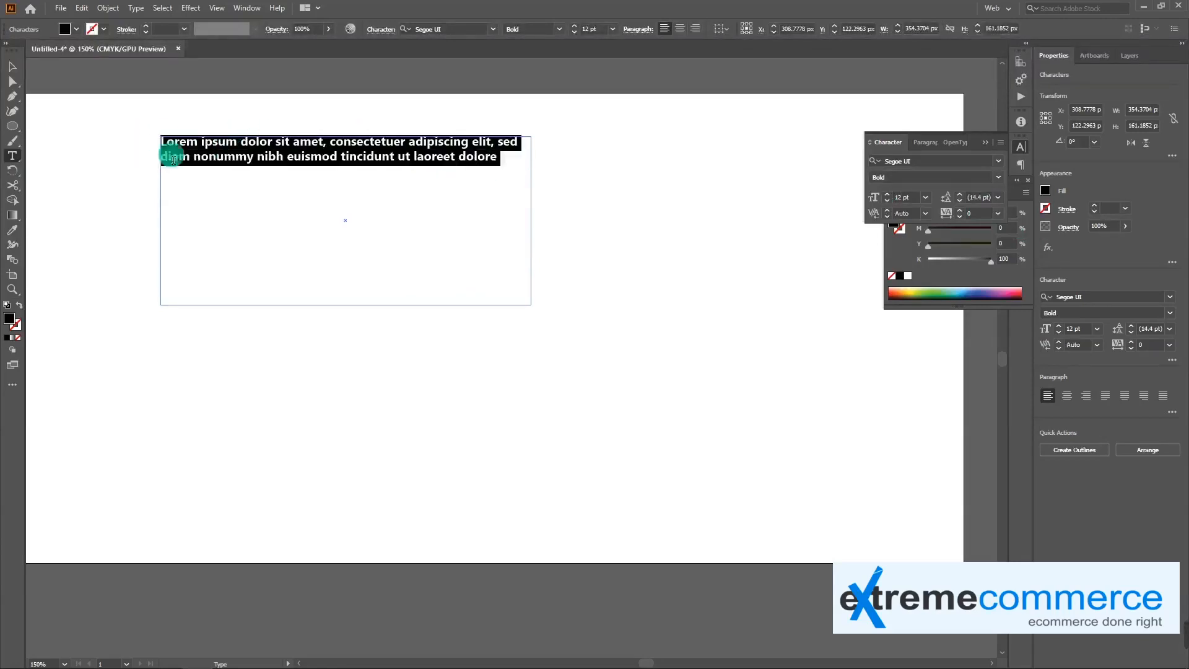
pyautogui.click(508, 159)
pyautogui.hotkey('ctrl', 'v')
pyautogui.hotkey('ctrl', 'v')
pyautogui.hotkey('ctrl', 'v')
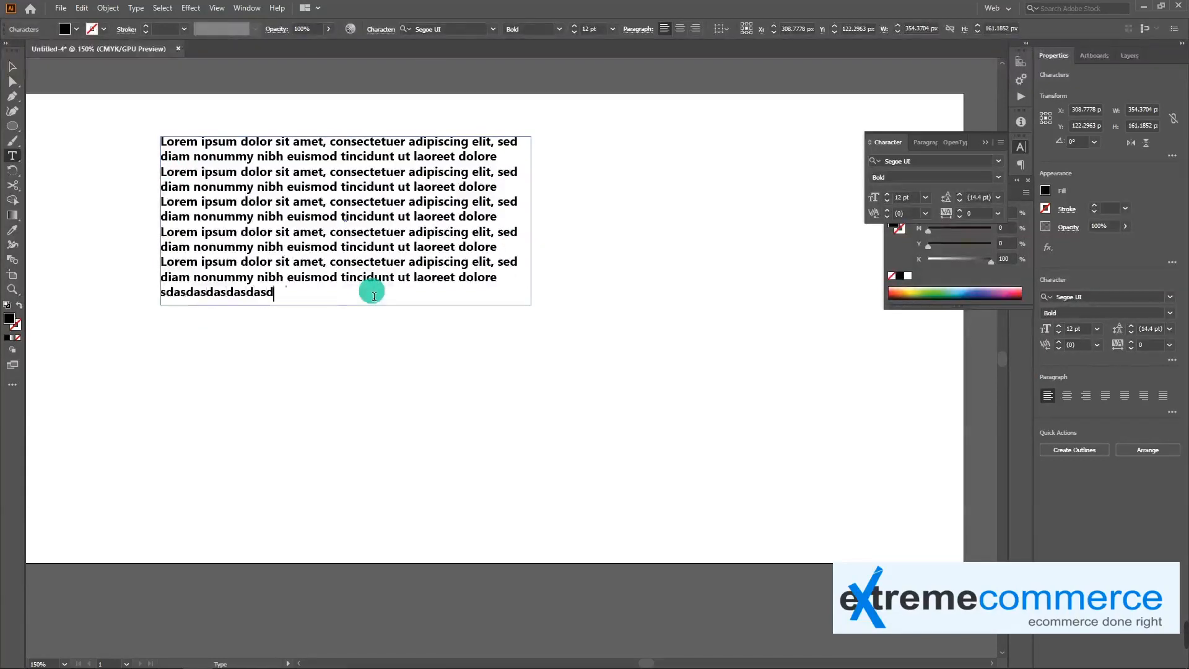
pyautogui.press('Escape')
pyautogui.moveTo(346, 218); pyautogui.dragTo(410, 246)
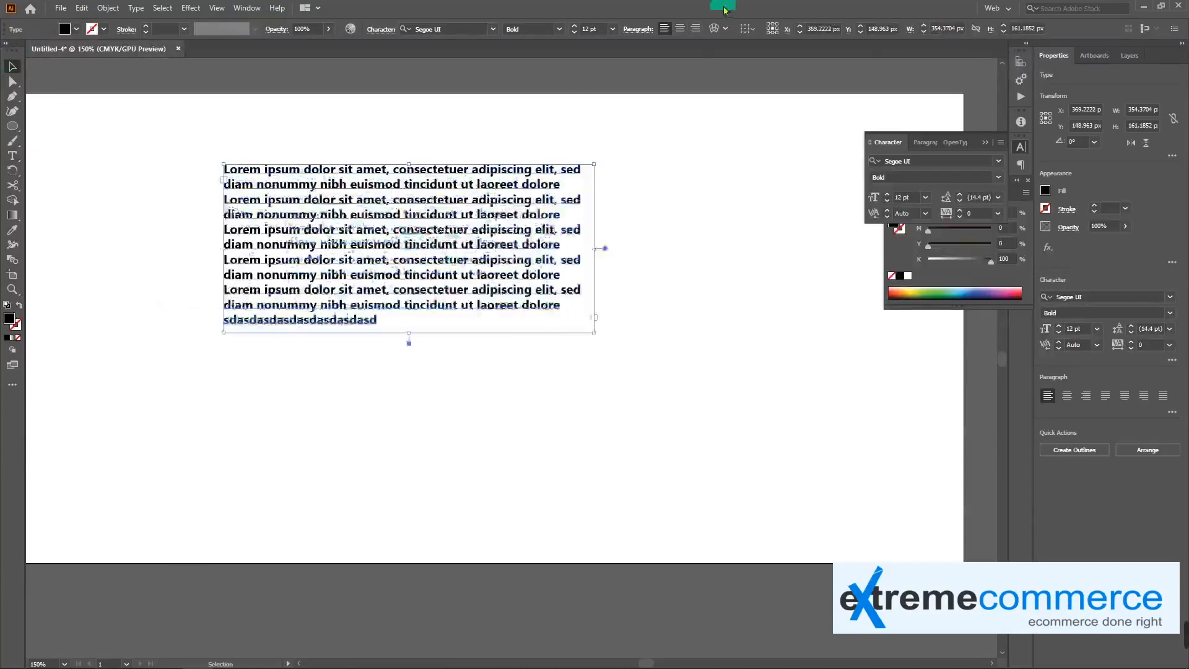
# Try center, right and each last-line justified alignment on the paragraph block, ending with all lines justified
pyautogui.click(680, 29)
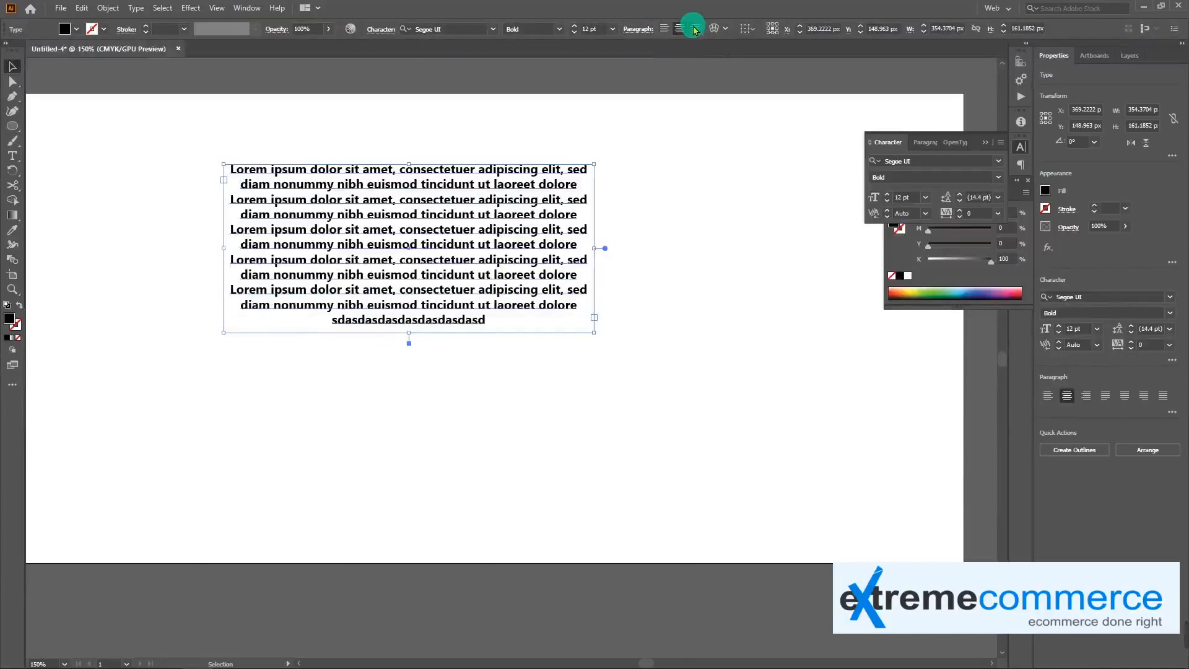
pyautogui.click(695, 29)
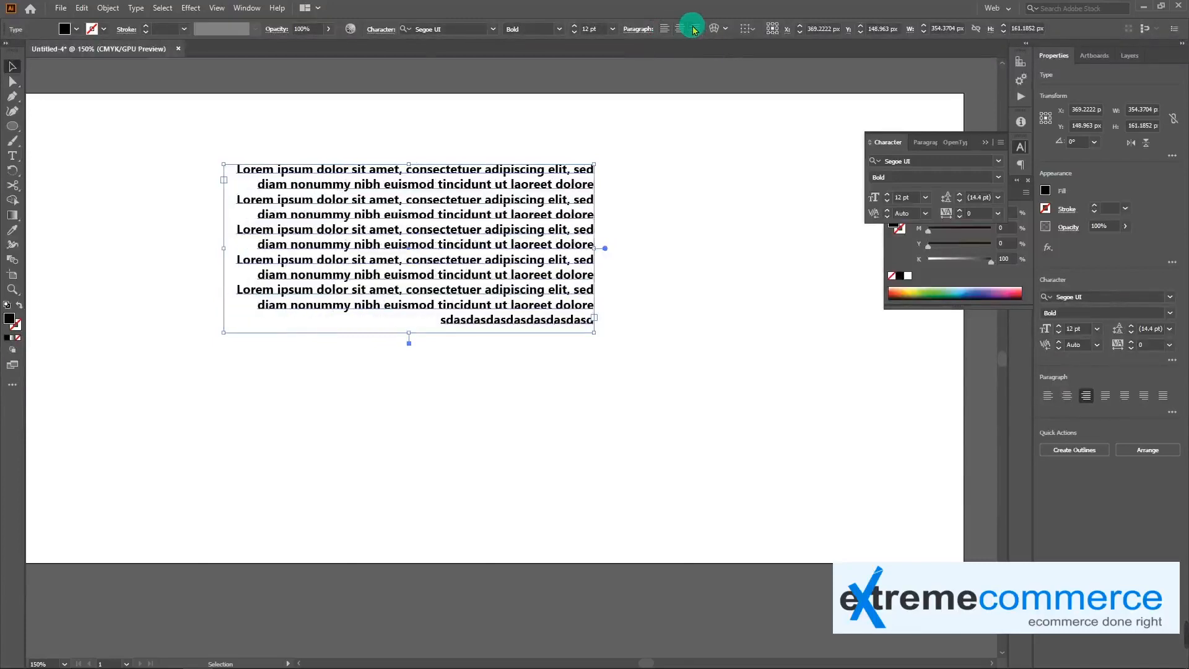
pyautogui.click(924, 143)
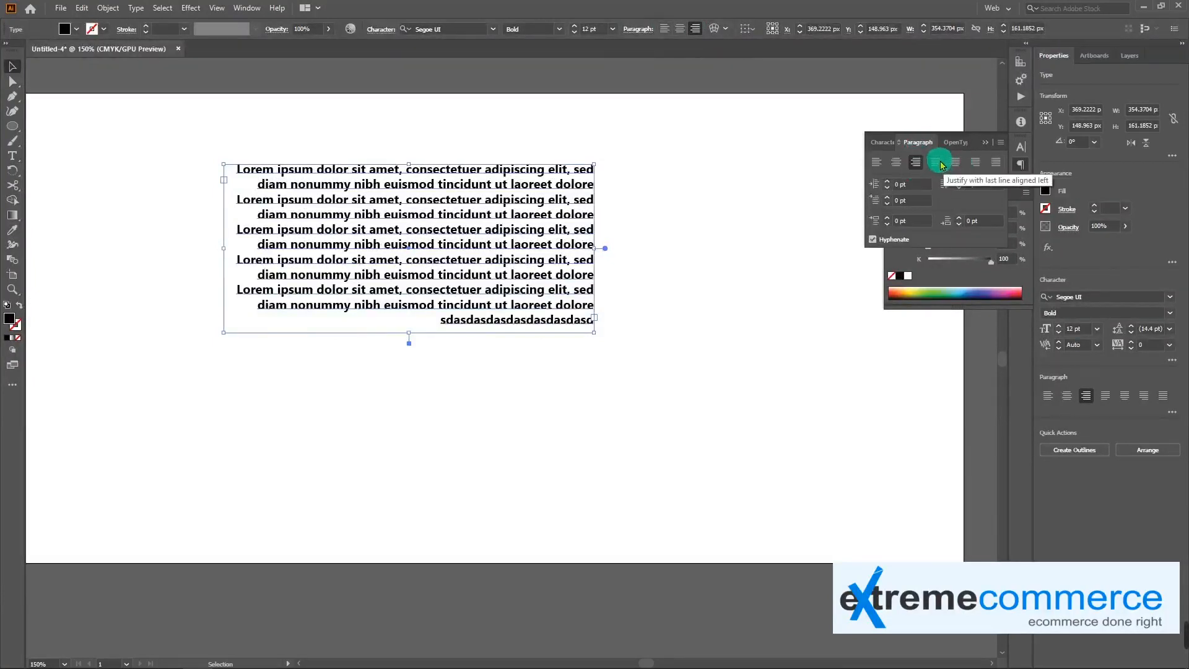
pyautogui.click(936, 162)
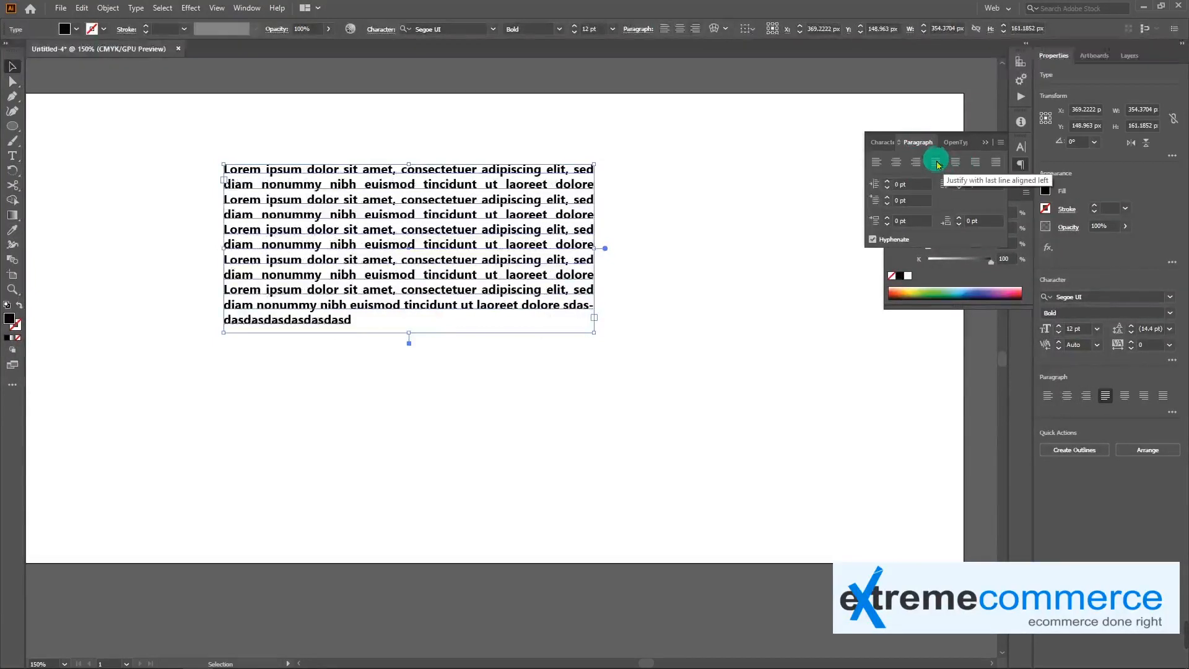
pyautogui.click(959, 165)
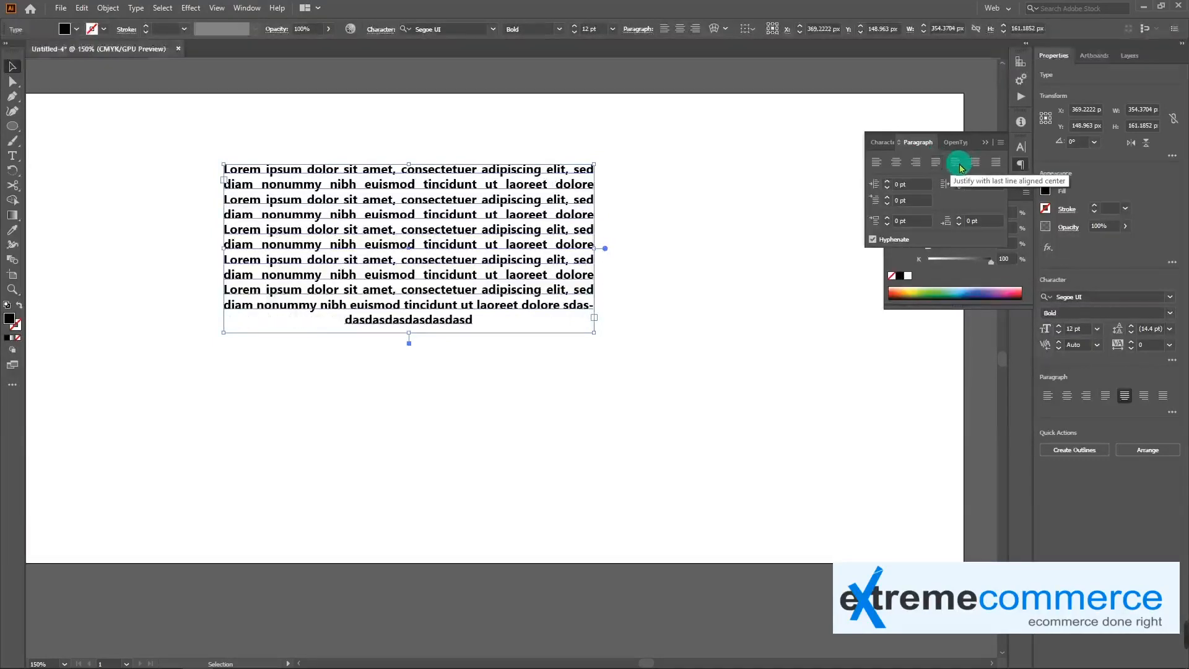
pyautogui.click(976, 163)
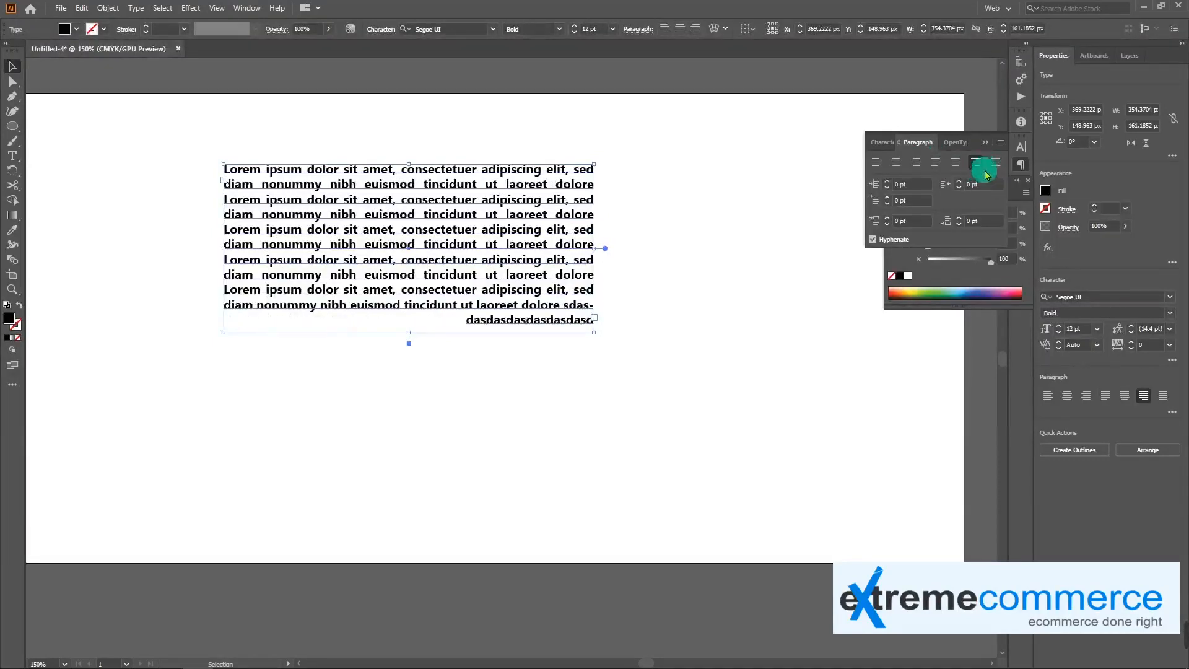
pyautogui.click(997, 161)
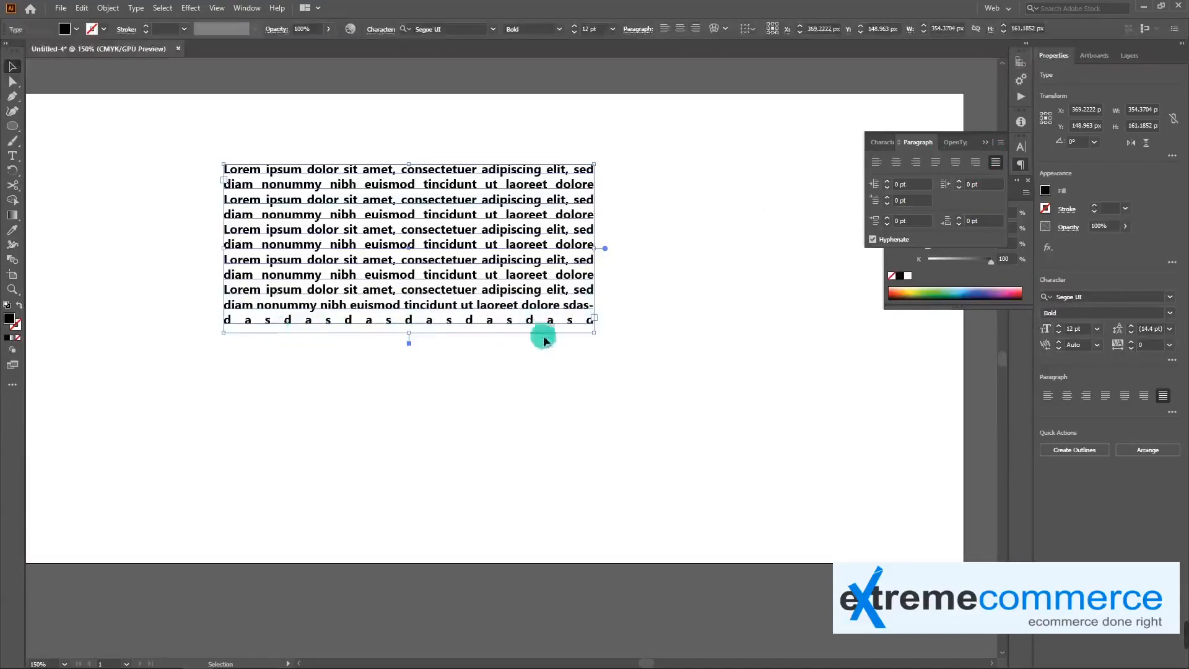
pyautogui.click(600, 358)
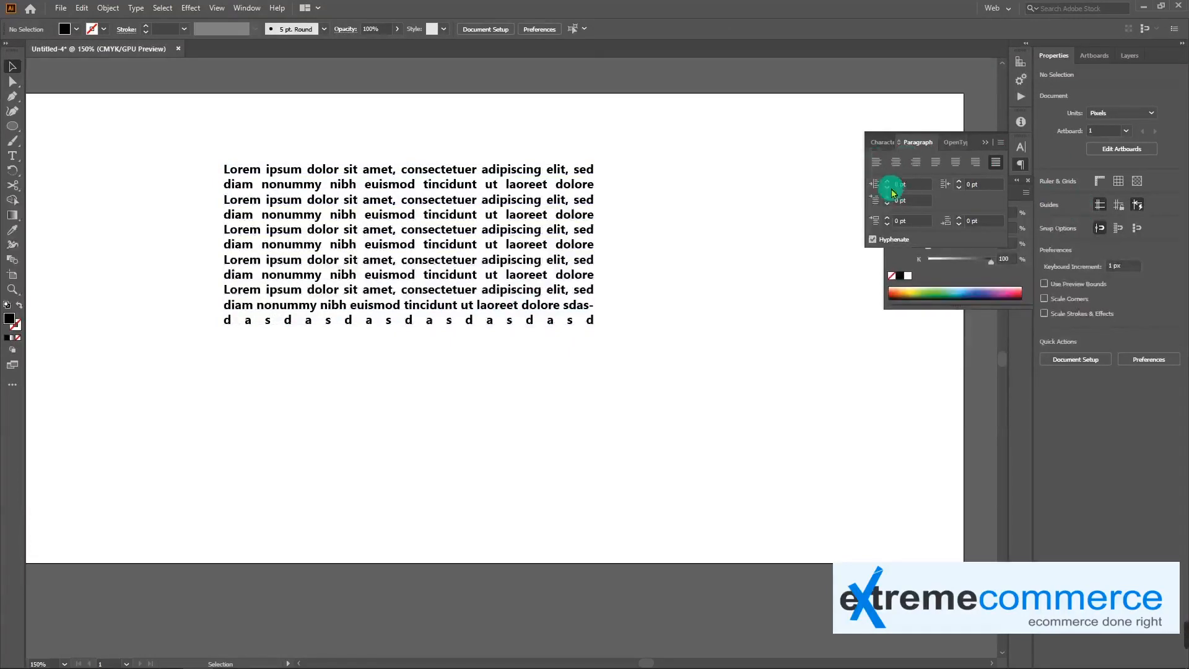
# Set the paragraph block's left indent to 14 pt
pyautogui.click(520, 219)
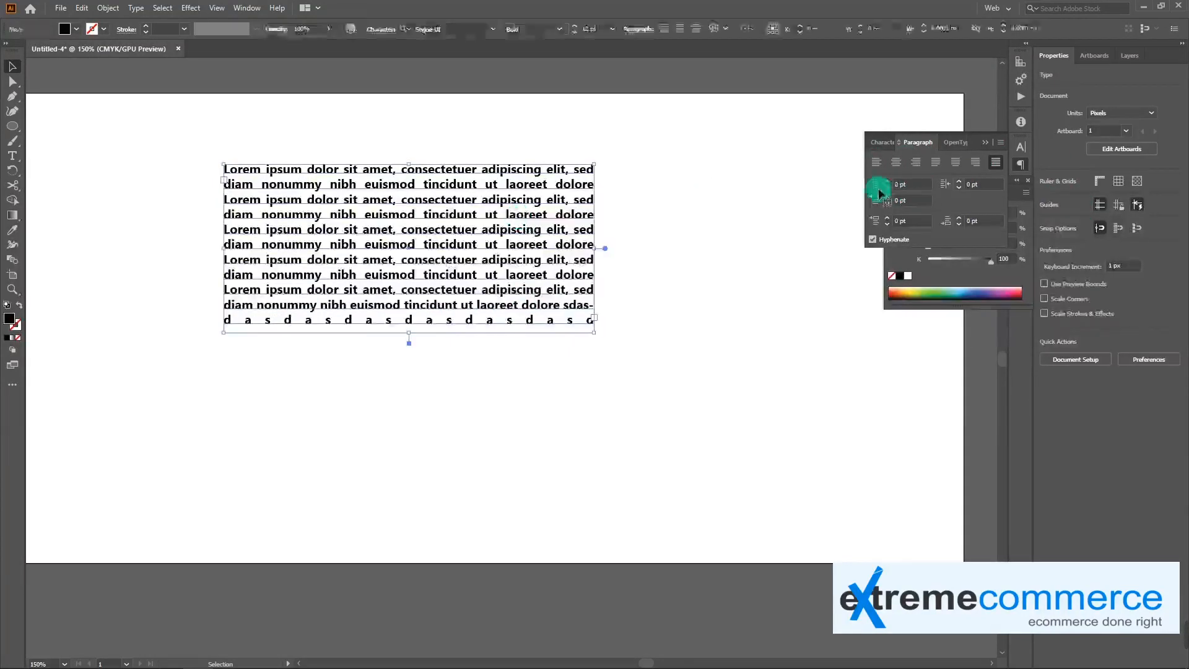
pyautogui.click(888, 183)
pyautogui.click(889, 184)
pyautogui.click(889, 183)
pyautogui.click(889, 183)
pyautogui.click(888, 184)
pyautogui.click(889, 183)
pyautogui.click(888, 183)
pyautogui.click(889, 183)
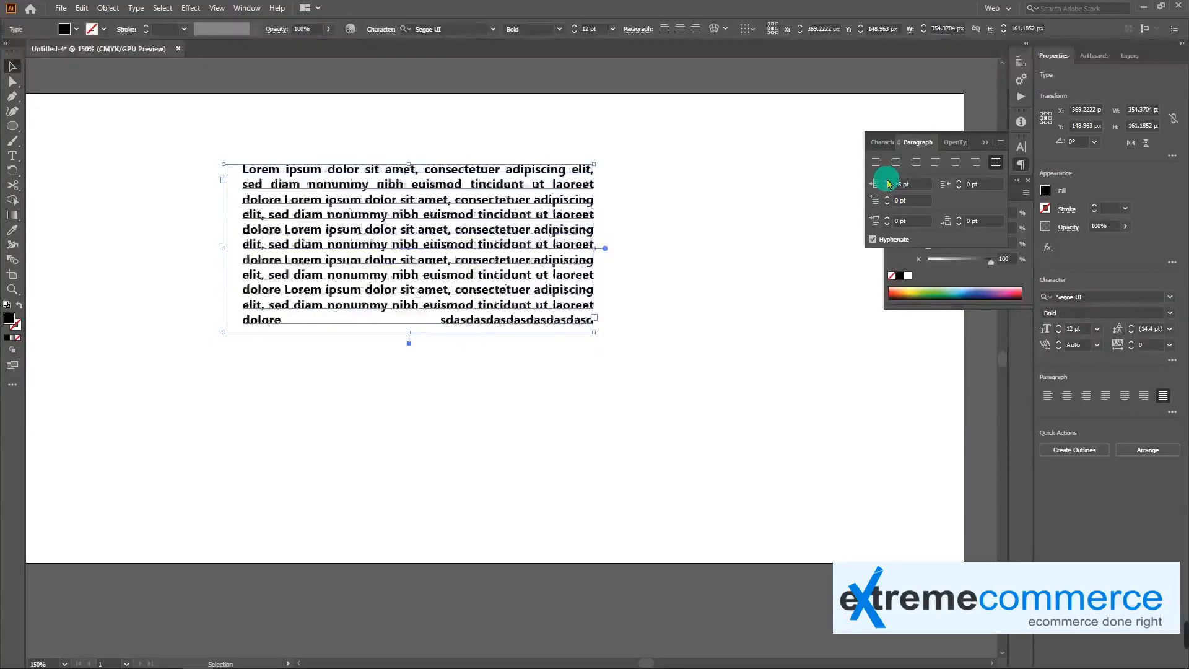
pyautogui.click(887, 187)
pyautogui.click(887, 187)
pyautogui.click(888, 187)
pyautogui.click(887, 187)
# Set the paragraph block's right indent to 10 pt
pyautogui.click(960, 181)
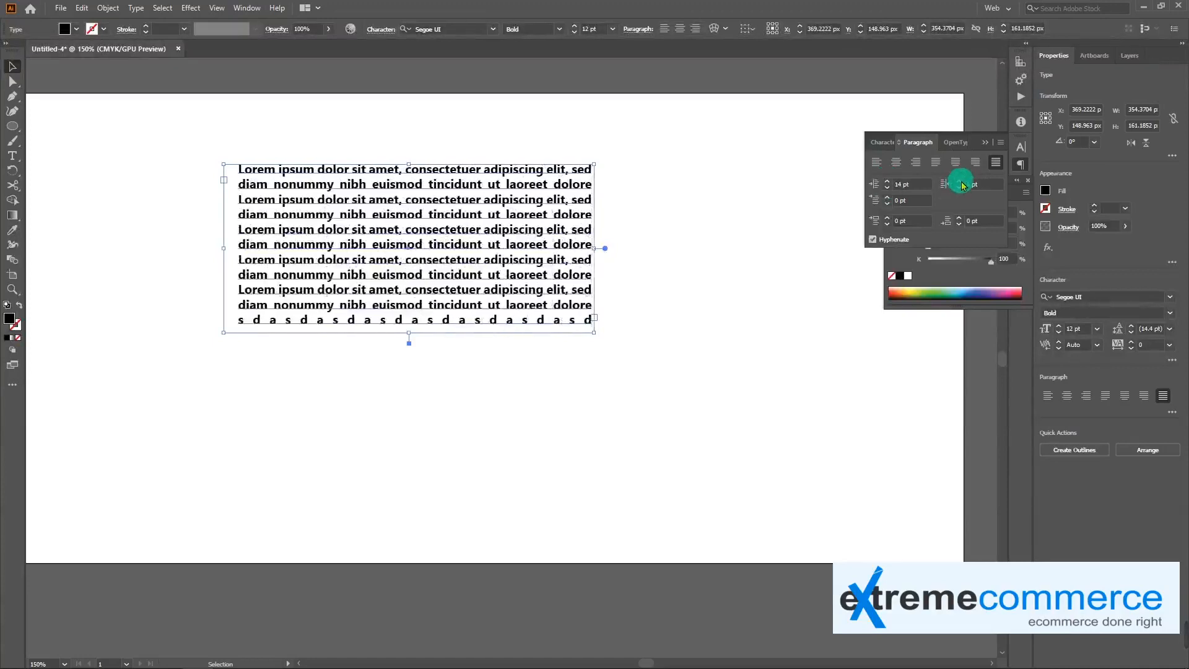
pyautogui.click(959, 181)
pyautogui.click(960, 181)
pyautogui.click(960, 181)
pyautogui.click(960, 184)
pyautogui.click(960, 183)
pyautogui.click(960, 183)
pyautogui.click(960, 184)
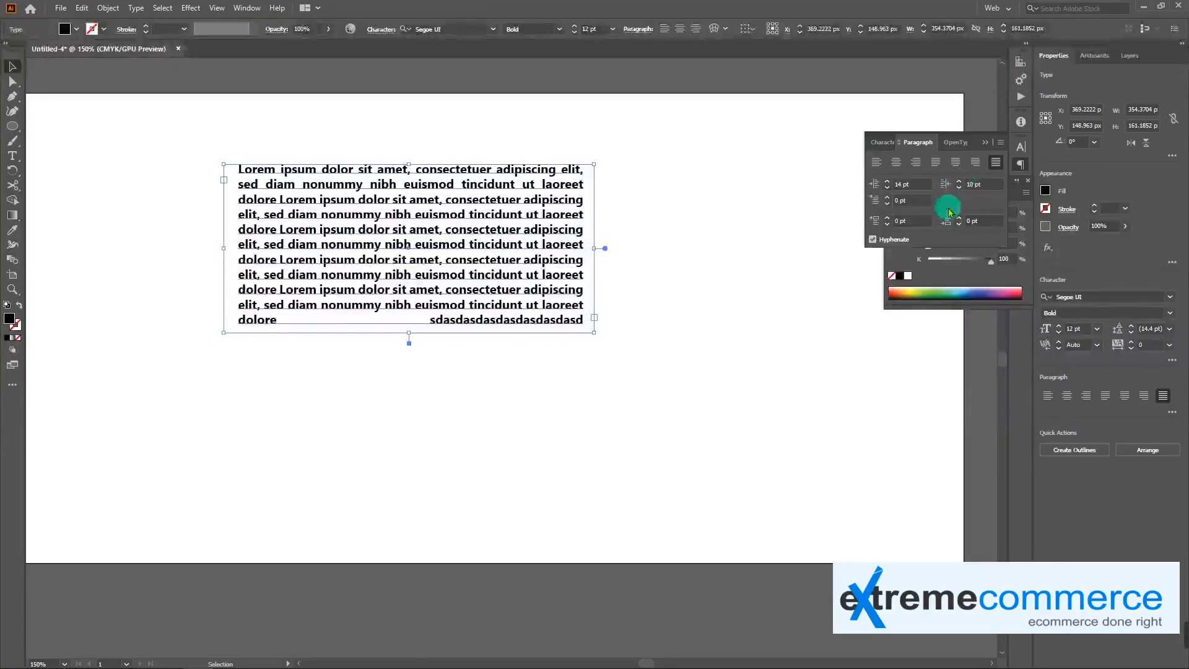
# Set the paragraph block's first-line indent to 13 pt and its space before paragraph to 2 pt
pyautogui.click(888, 199)
pyautogui.click(888, 200)
pyautogui.click(887, 200)
pyautogui.click(887, 200)
pyautogui.click(887, 198)
pyautogui.click(887, 198)
pyautogui.click(888, 198)
pyautogui.click(888, 198)
pyautogui.click(888, 198)
pyautogui.click(887, 198)
pyautogui.click(887, 204)
pyautogui.click(887, 204)
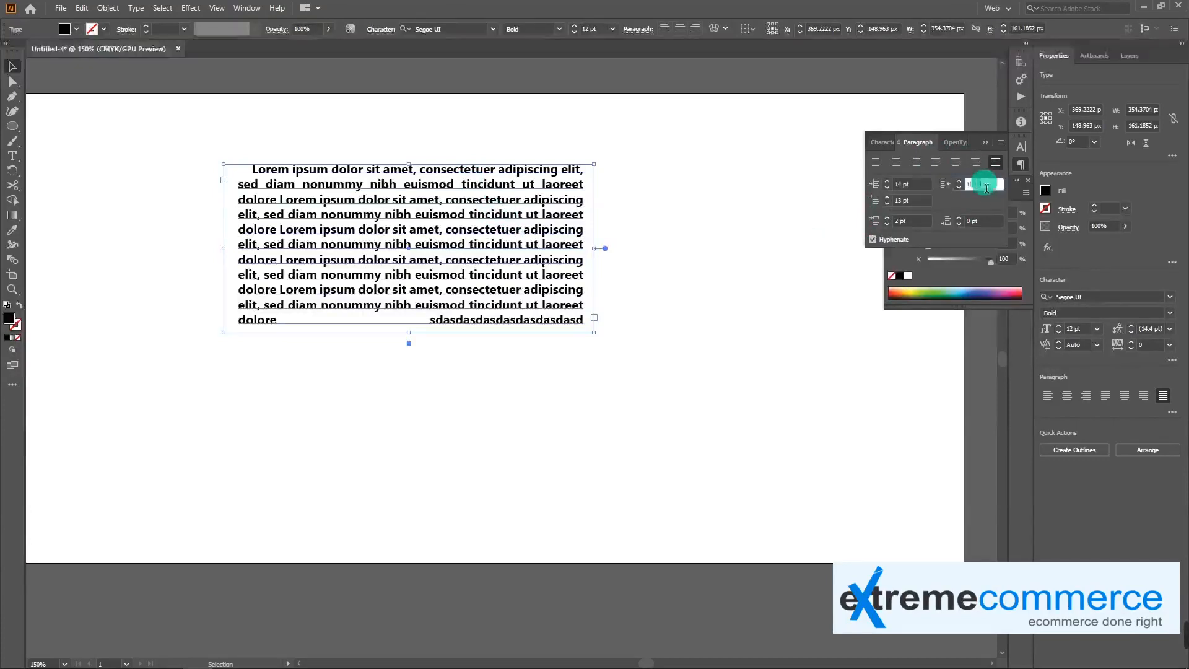
# Reset the paragraph block's left, right and first-line indents and its space before paragraph to 0 pt
pyautogui.write('0')
pyautogui.hotkey('shift', 'Tab')
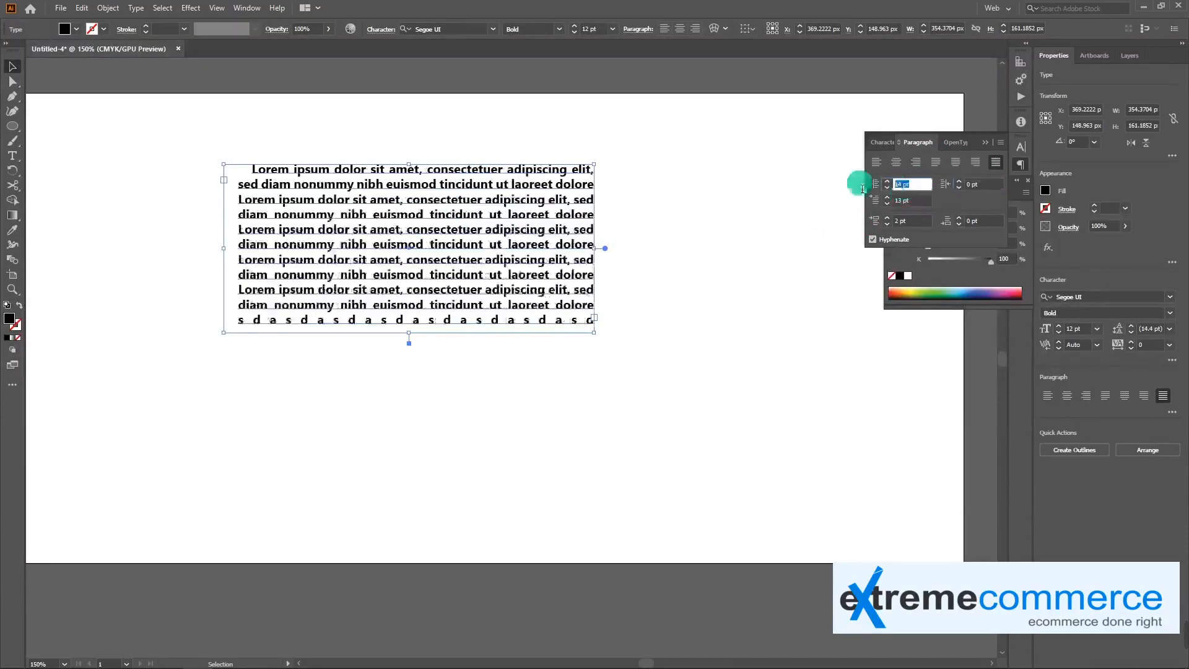
pyautogui.moveTo(915, 201); pyautogui.dragTo(872, 223)
pyautogui.write('00')
pyautogui.press('Return')
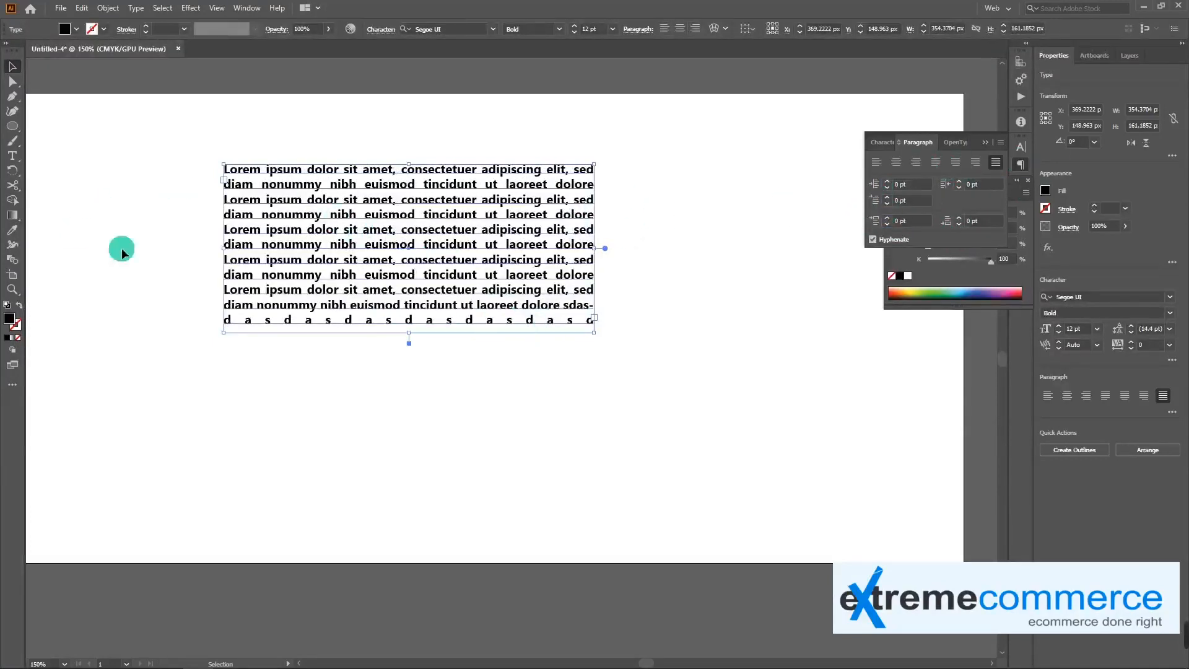
# Move the paragraph block toward the artboard's left side and place a duplicate of it beside it on the right
pyautogui.click(13, 156)
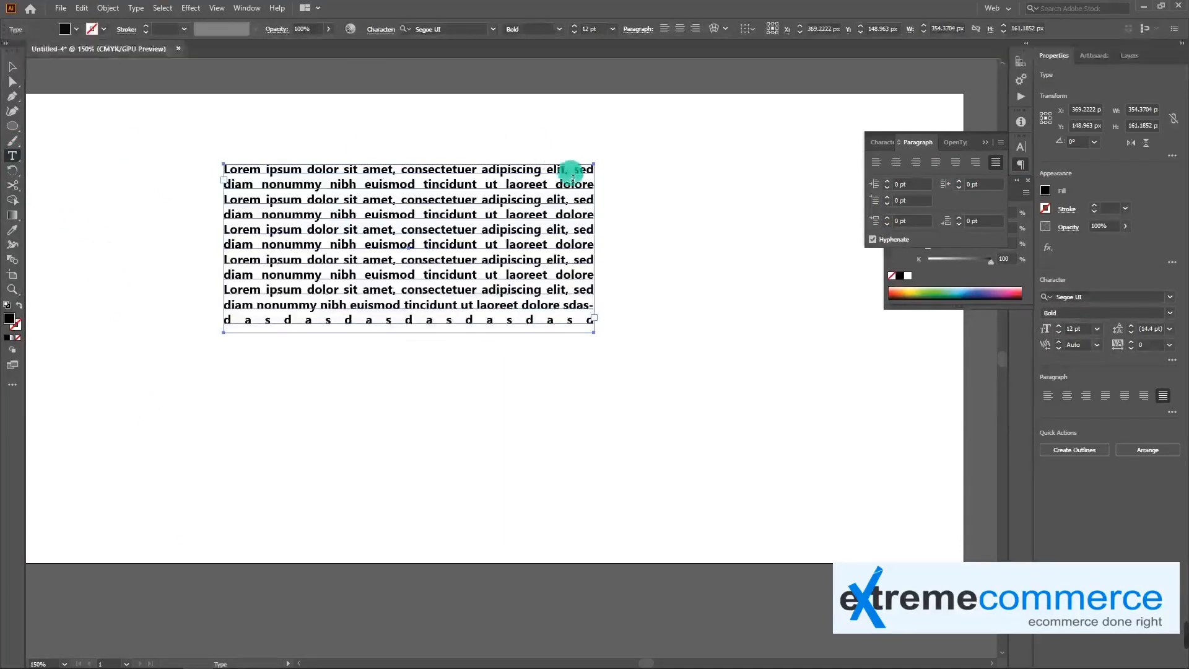
pyautogui.press('v')
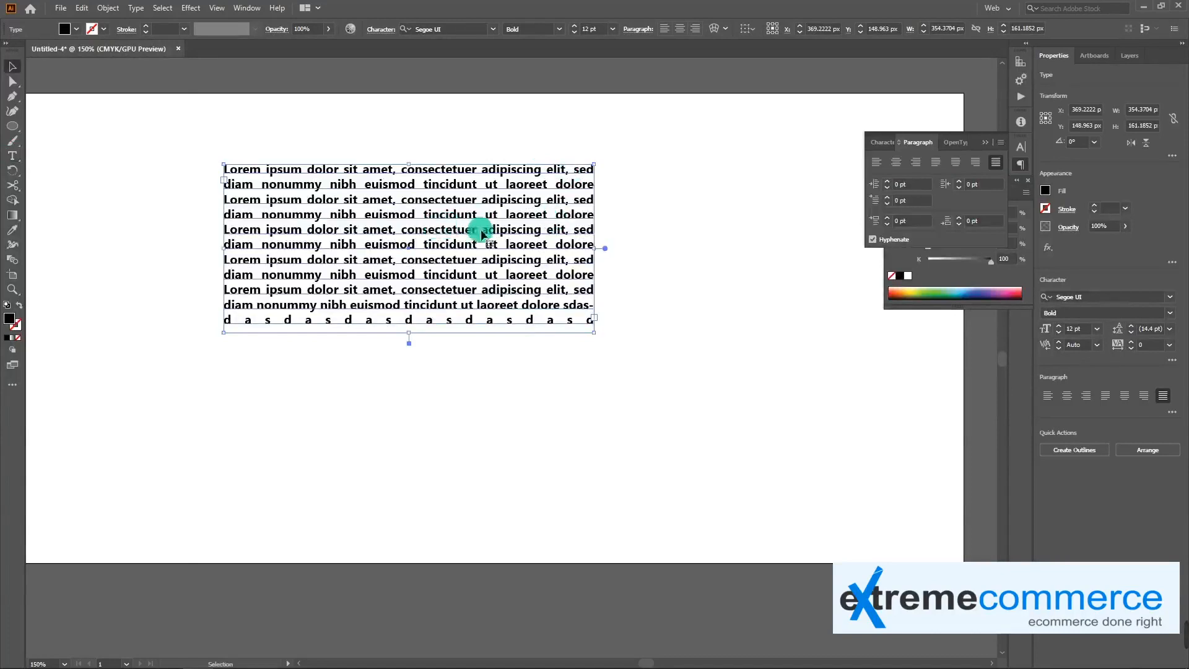
pyautogui.moveTo(419, 233); pyautogui.dragTo(689, 241)
# Draw a black ellipse about 75 by 69 px below the left text block
pyautogui.click(13, 126)
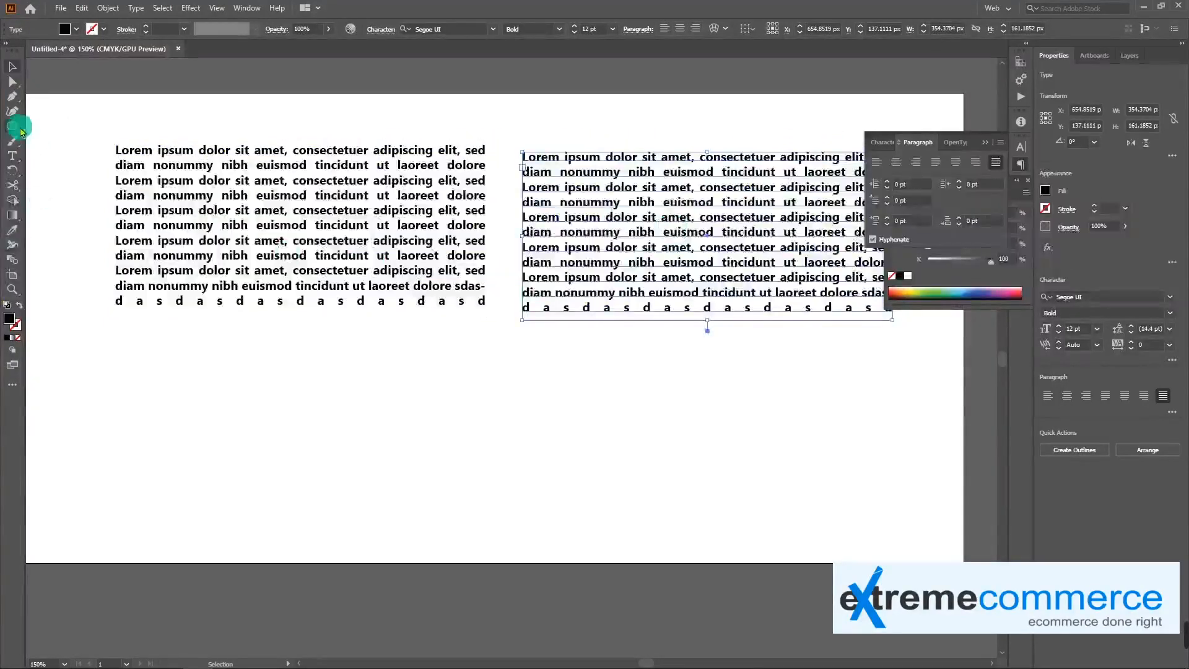
pyautogui.moveTo(246, 366); pyautogui.dragTo(318, 431)
pyautogui.click(282, 398)
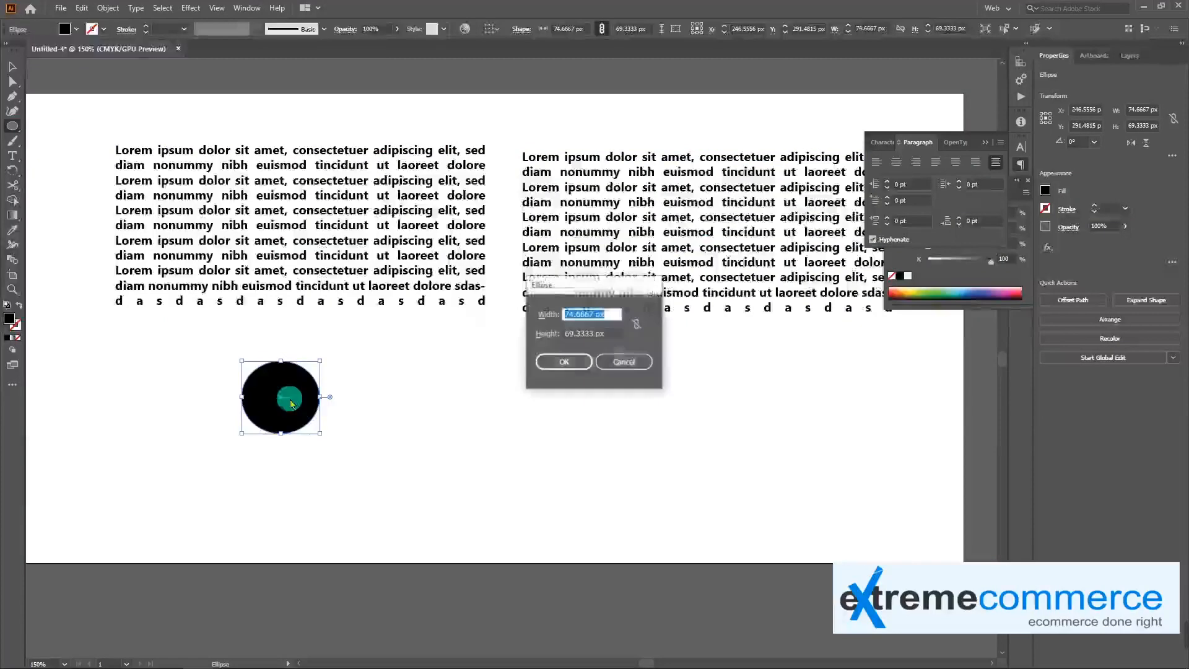
pyautogui.click(619, 360)
# Duplicate the black ellipse twice to its right, making a horizontal row of three with equal gaps of about 102.5 px
pyautogui.press('v')
pyautogui.moveTo(298, 395); pyautogui.dragTo(483, 391)
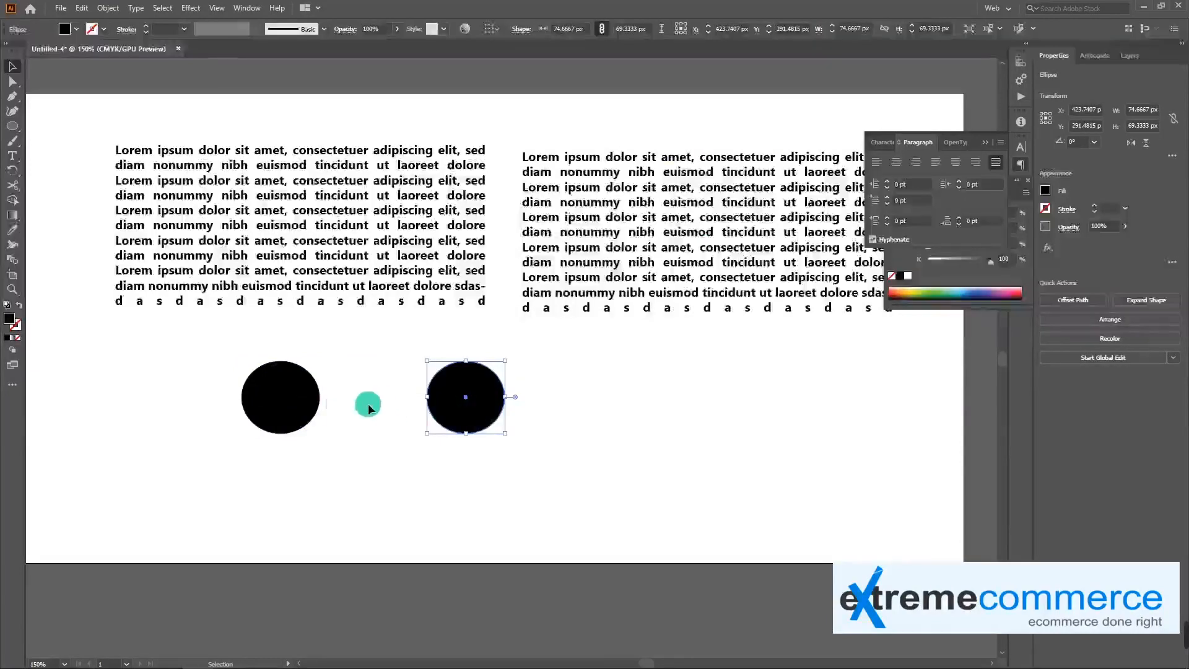
pyautogui.moveTo(293, 405); pyautogui.dragTo(662, 398)
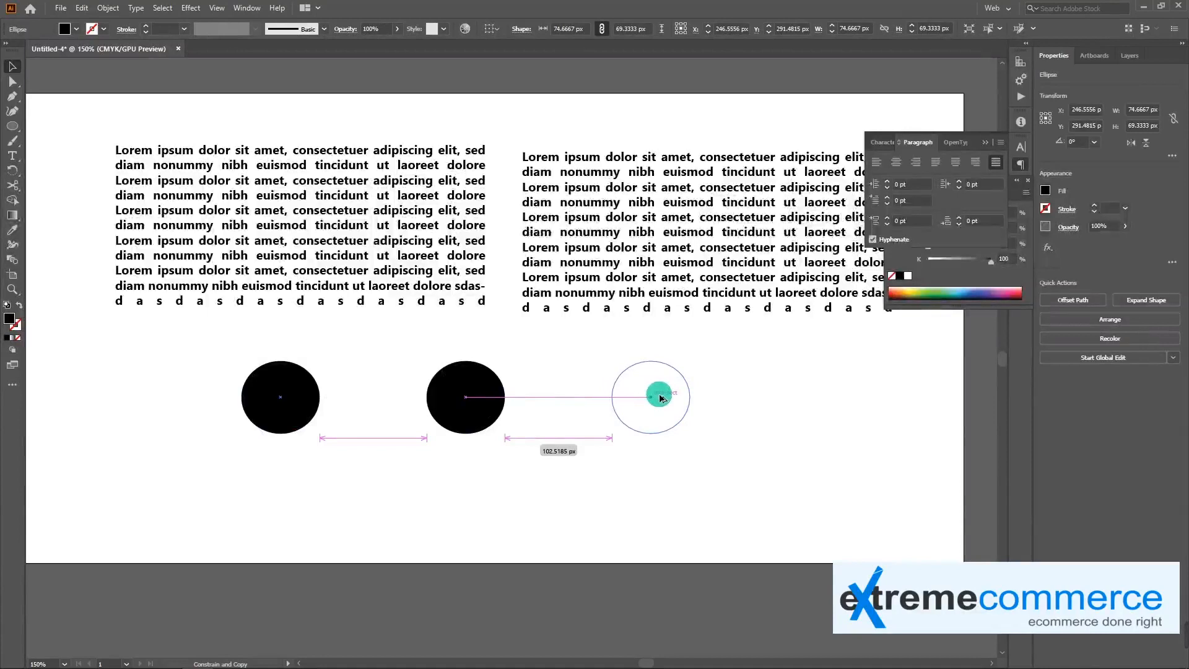
pyautogui.moveTo(660, 399)
pyautogui.mouseDown()
pyautogui.moveTo(632, 314)
pyautogui.moveTo(563, 310)
pyautogui.moveTo(435, 332)
pyautogui.moveTo(522, 295)
pyautogui.moveTo(277, 405)
pyautogui.moveTo(88, 398)
pyautogui.moveTo(682, 383)
pyautogui.moveTo(653, 382)
pyautogui.mouseUp()
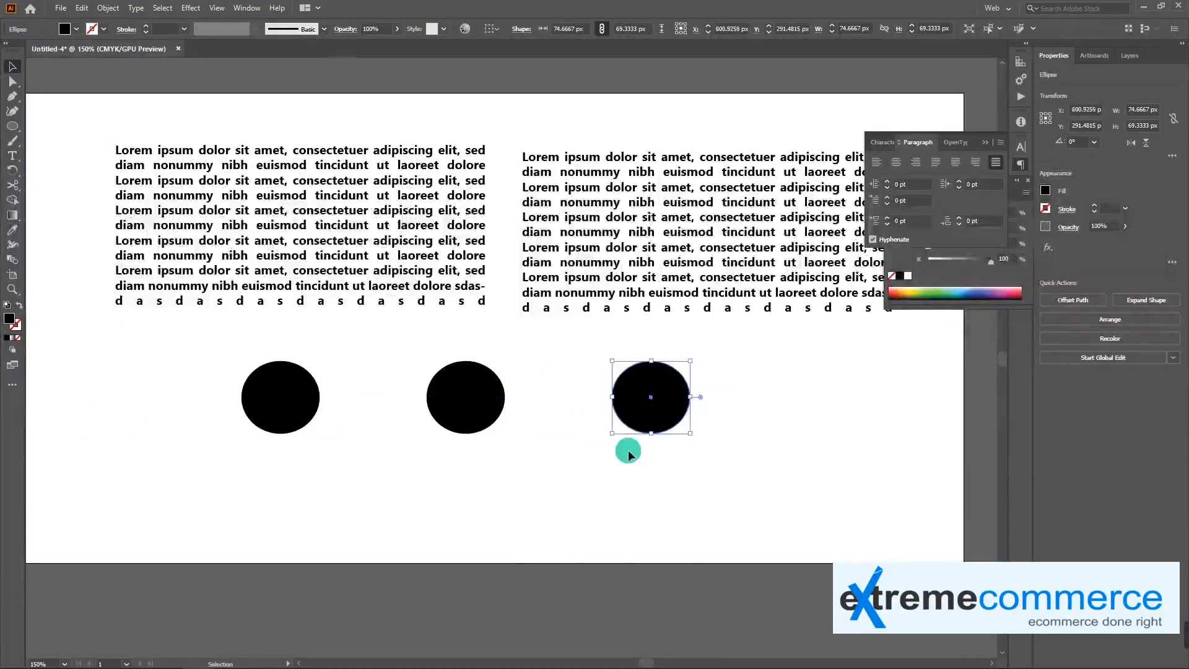
pyautogui.click(520, 474)
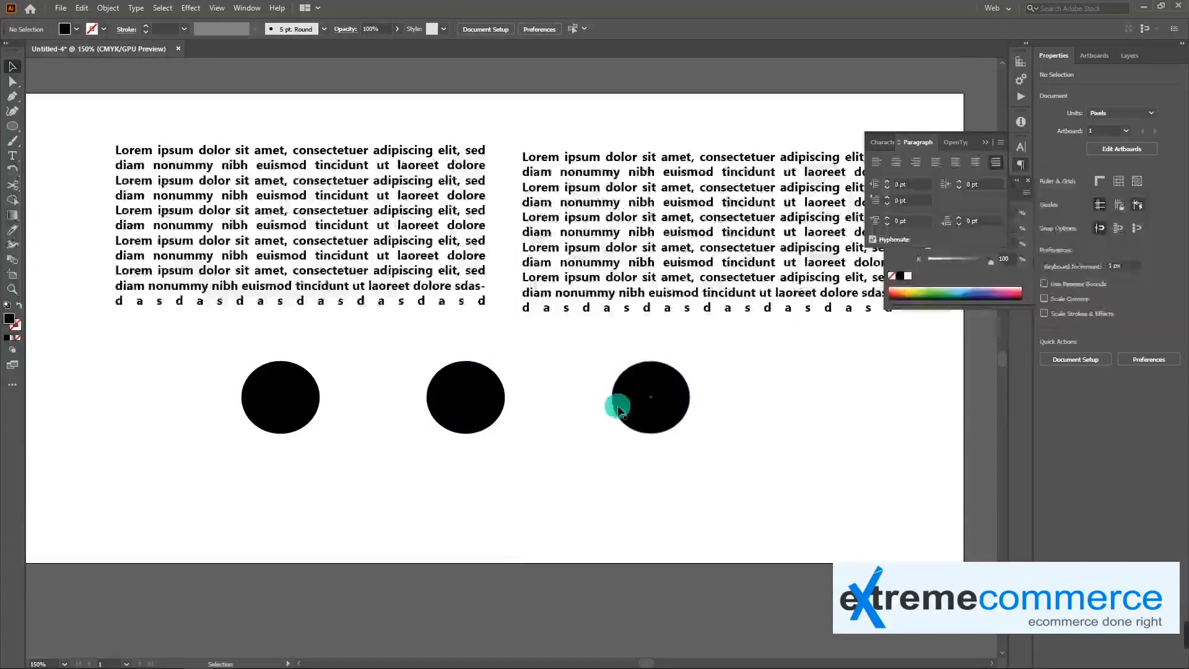
# Try aligning both text blocks and the three ellipses by their horizontal centers, then undo the alignment
pyautogui.moveTo(715, 475); pyautogui.dragTo(245, 317)
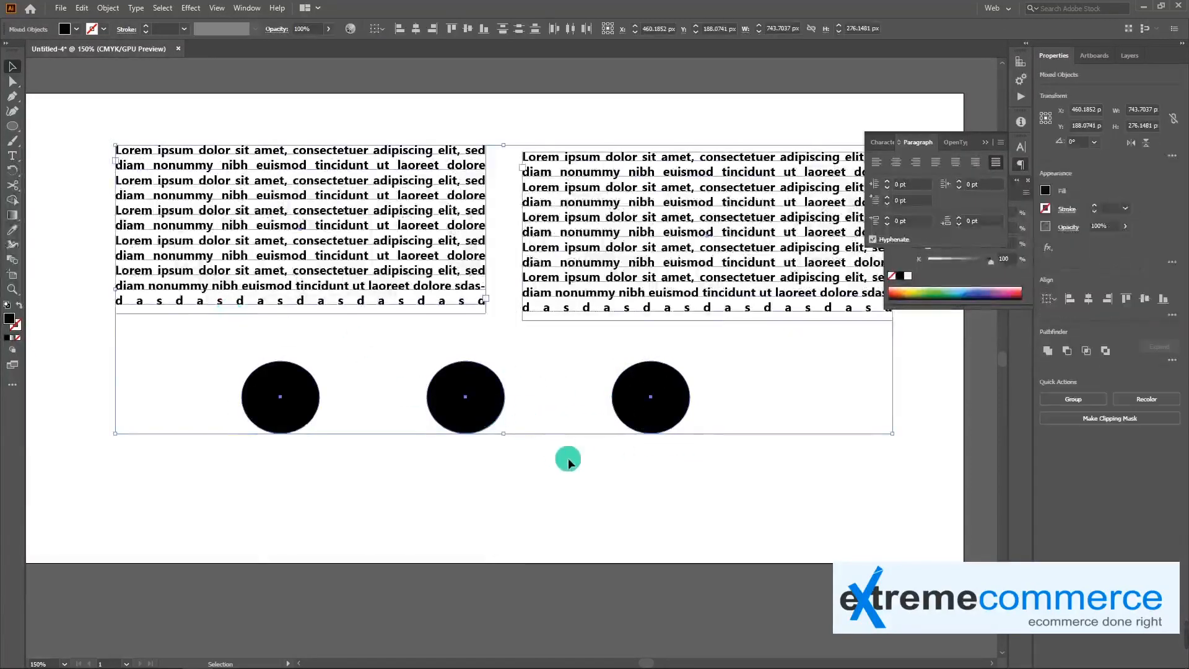
pyautogui.click(417, 29)
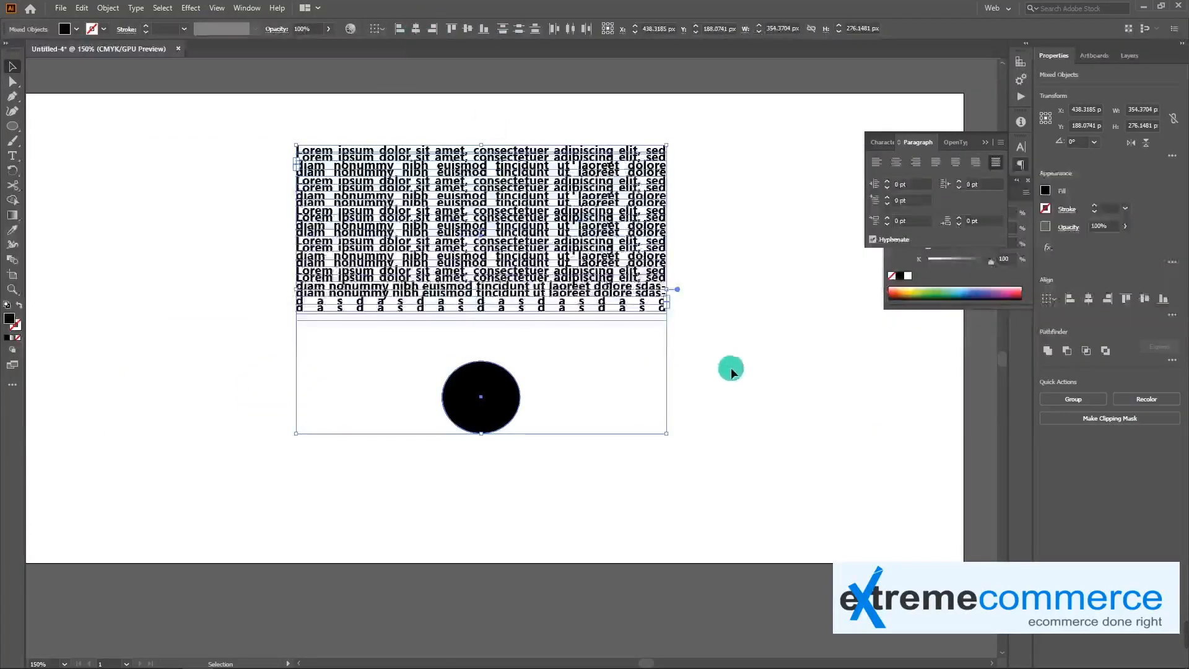
pyautogui.click(736, 385)
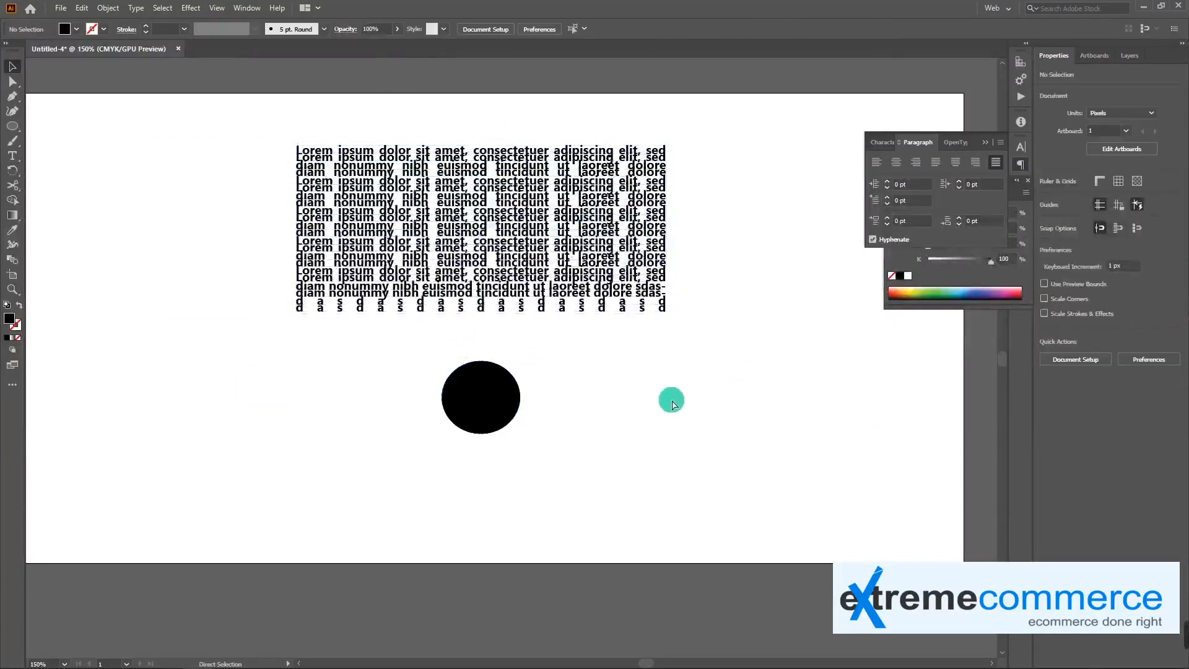
pyautogui.hotkey('ctrl', 'z')
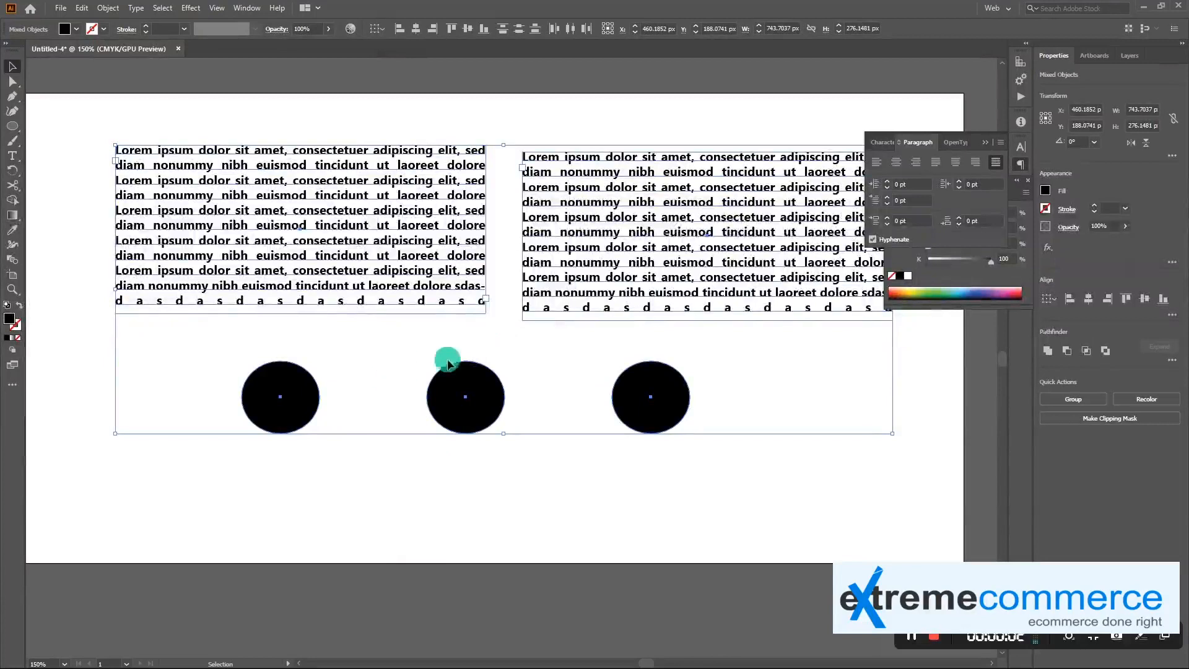
pyautogui.click(521, 358)
pyautogui.click(233, 221)
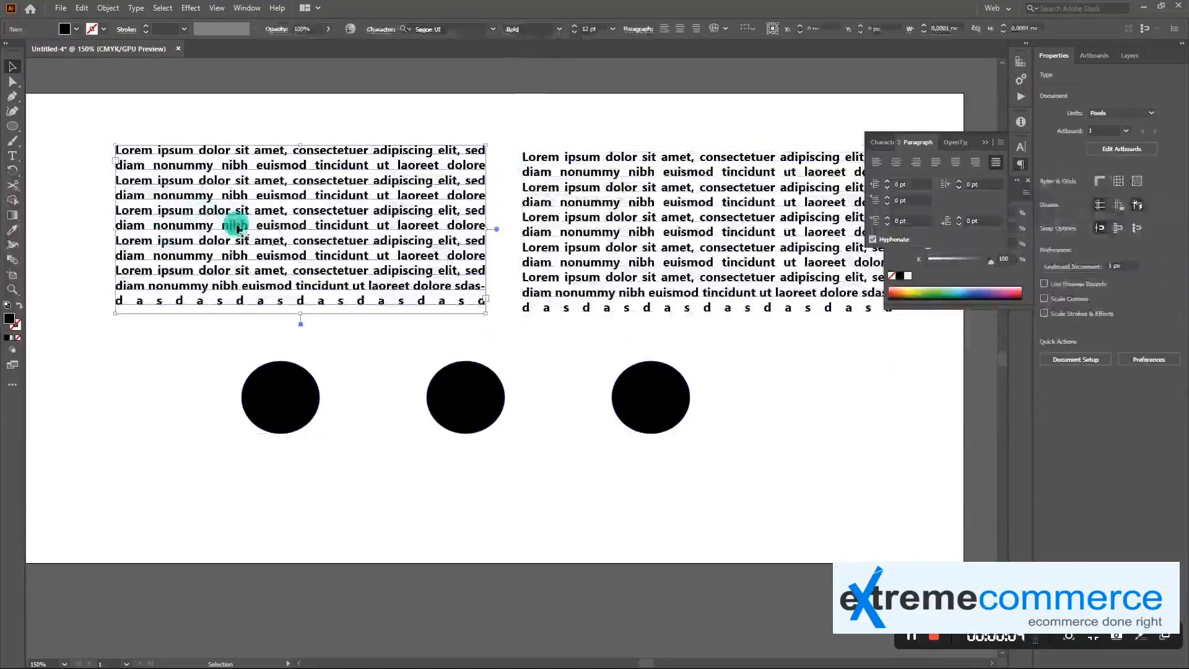
pyautogui.click(618, 199)
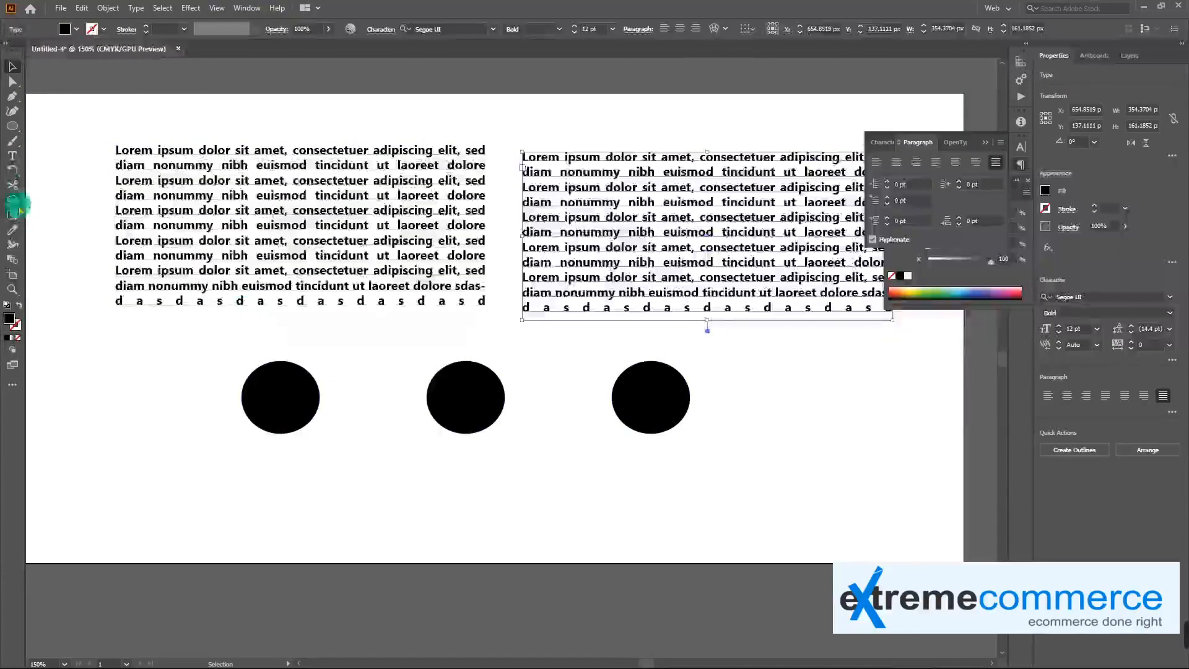
pyautogui.click(19, 154)
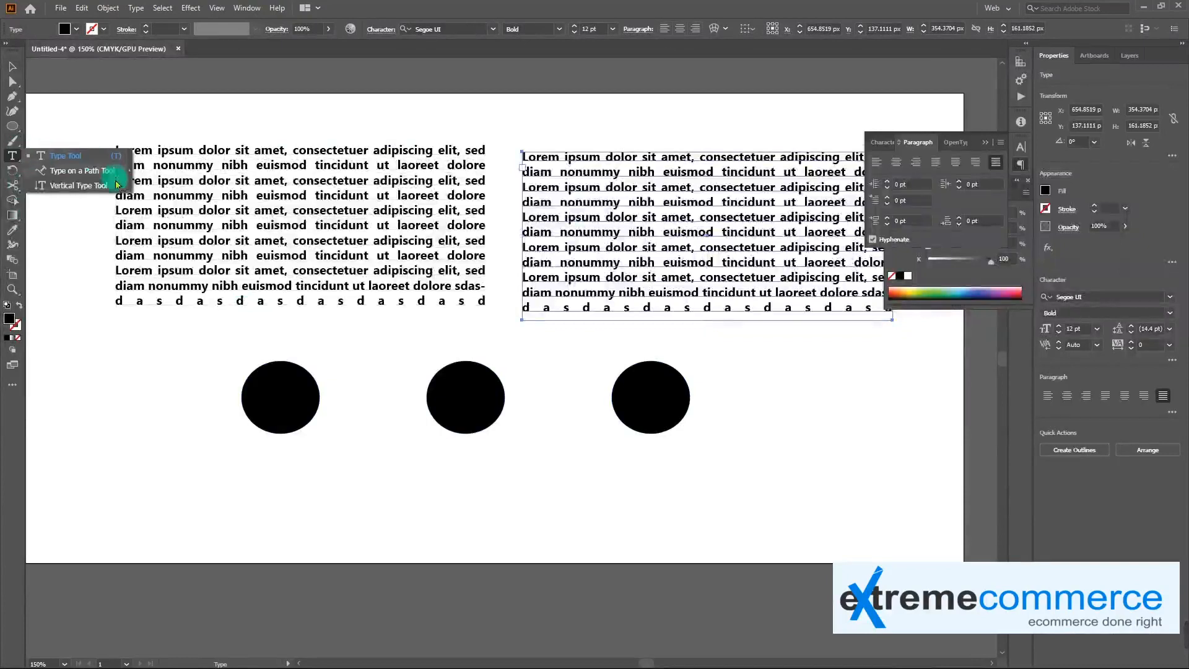
pyautogui.click(438, 256)
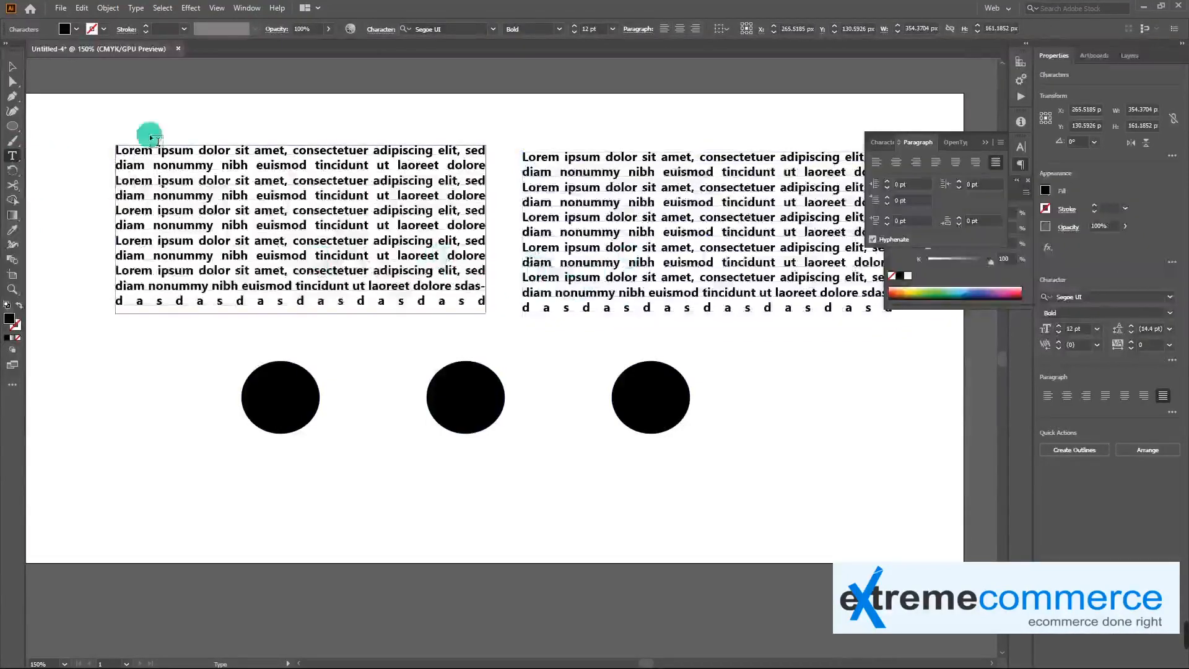
pyautogui.press('Escape')
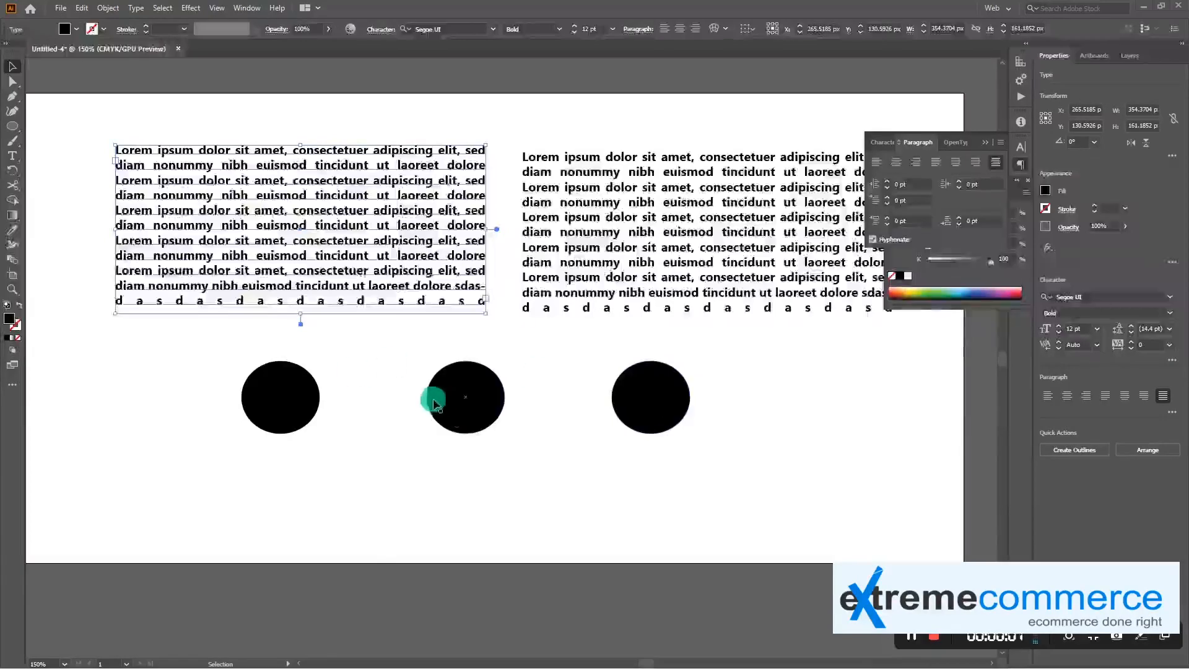
# Collapse the floating Paragraph and Color panels to clear the view of the right text block
pyautogui.click(251, 8)
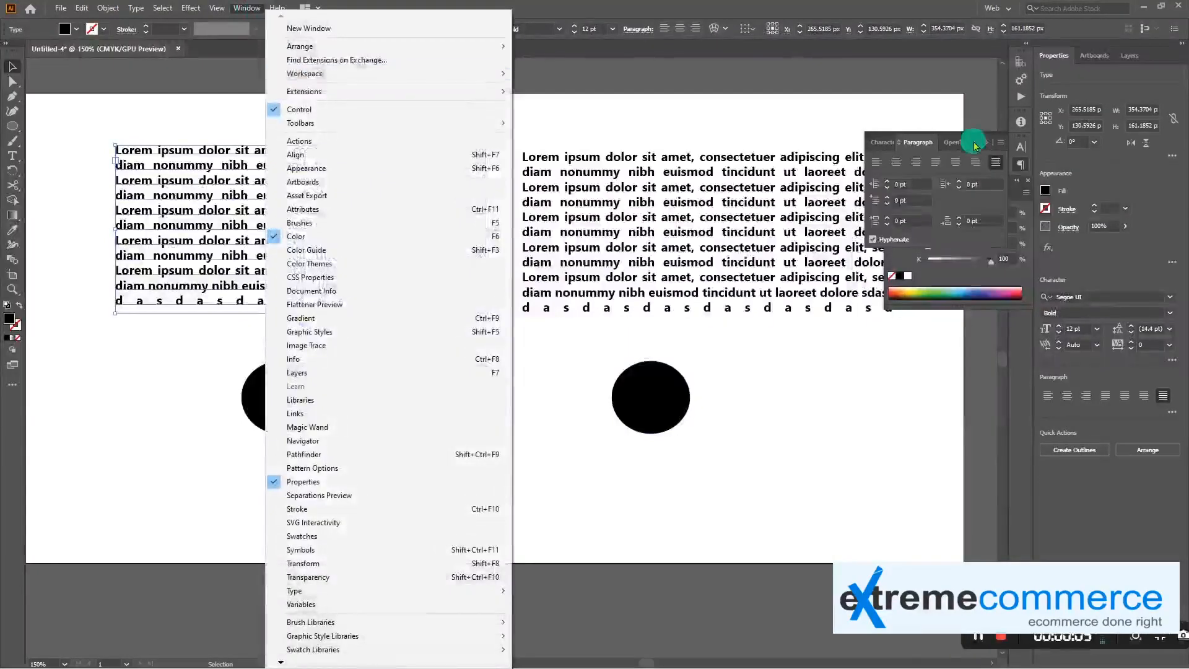
pyautogui.click(986, 143)
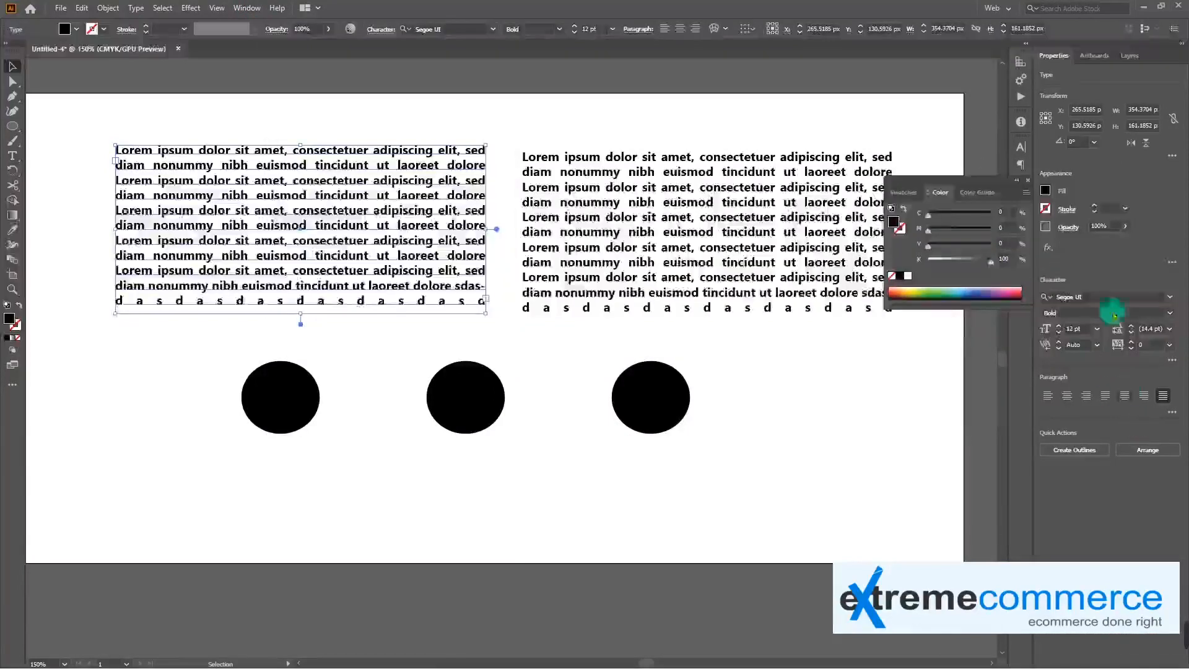
pyautogui.click(1027, 182)
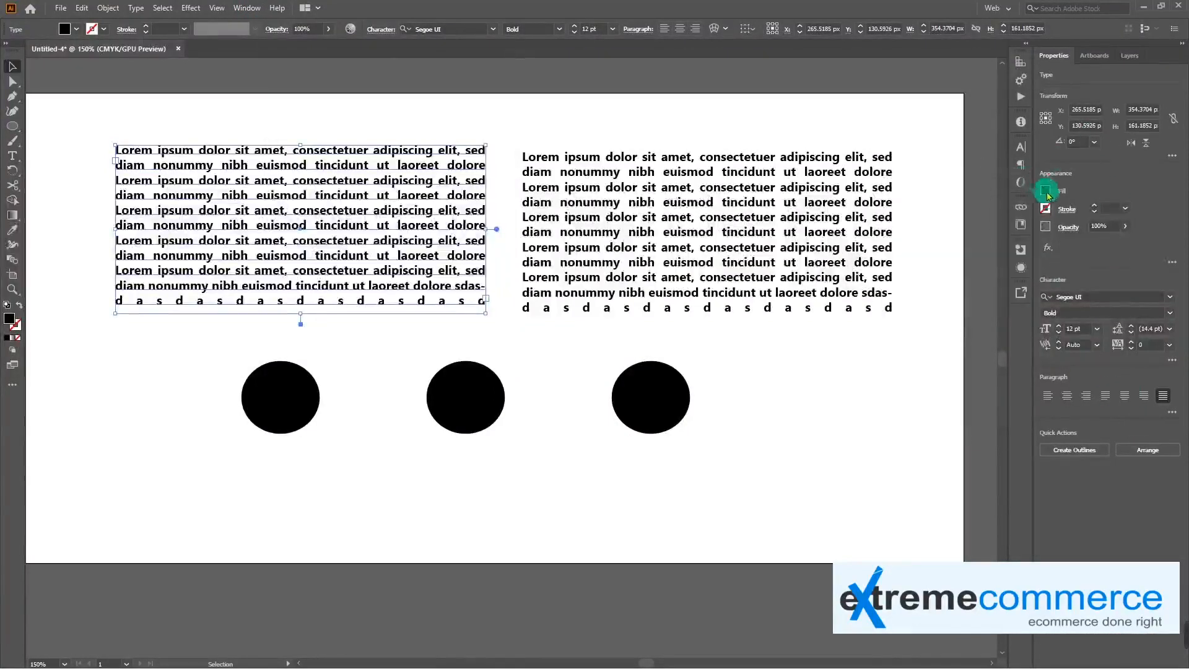
# Open the Pathfinder panel, place it over the right text block and bring up its Align options
pyautogui.click(240, 9)
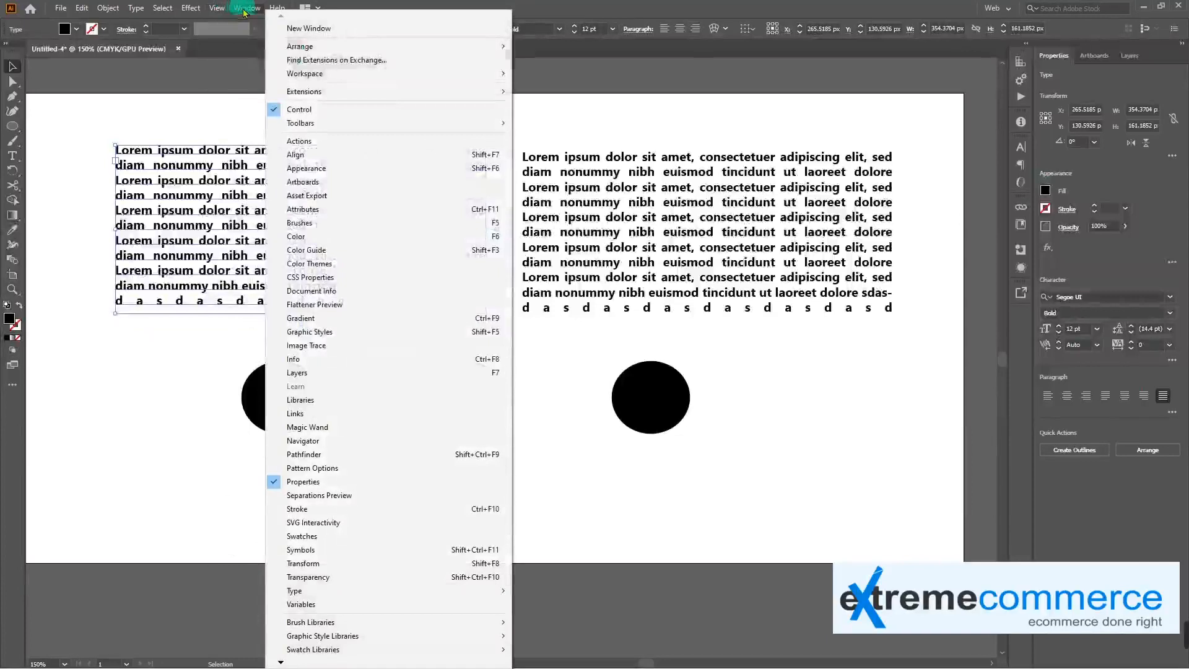
pyautogui.click(390, 456)
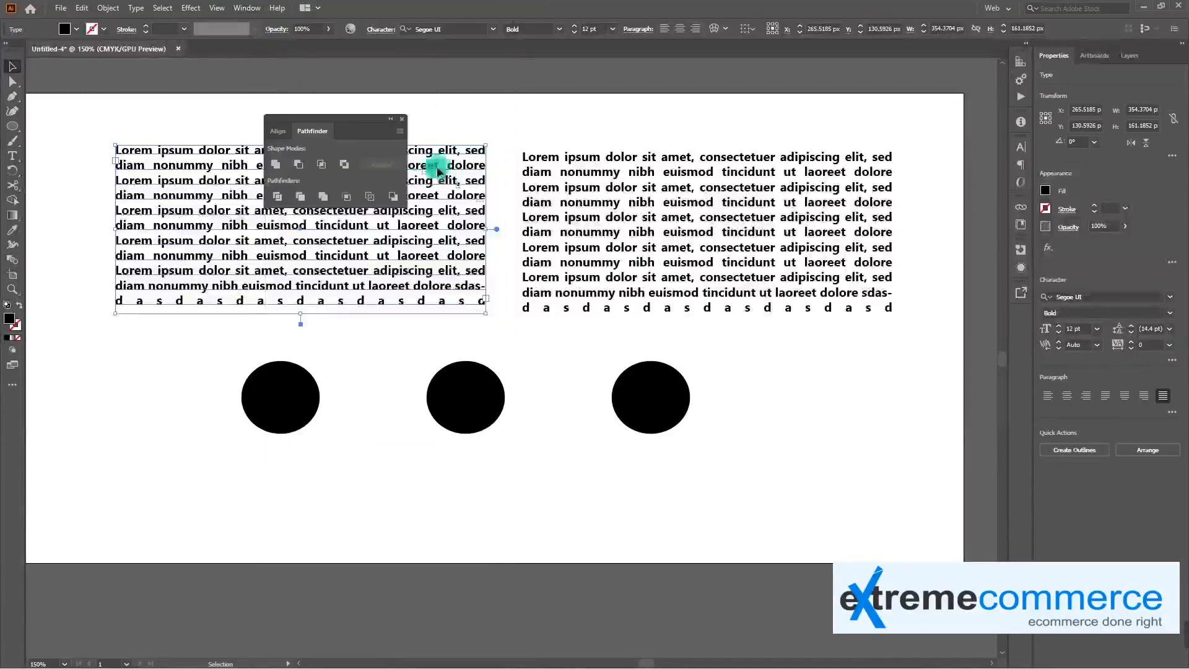
pyautogui.moveTo(356, 120); pyautogui.dragTo(806, 146)
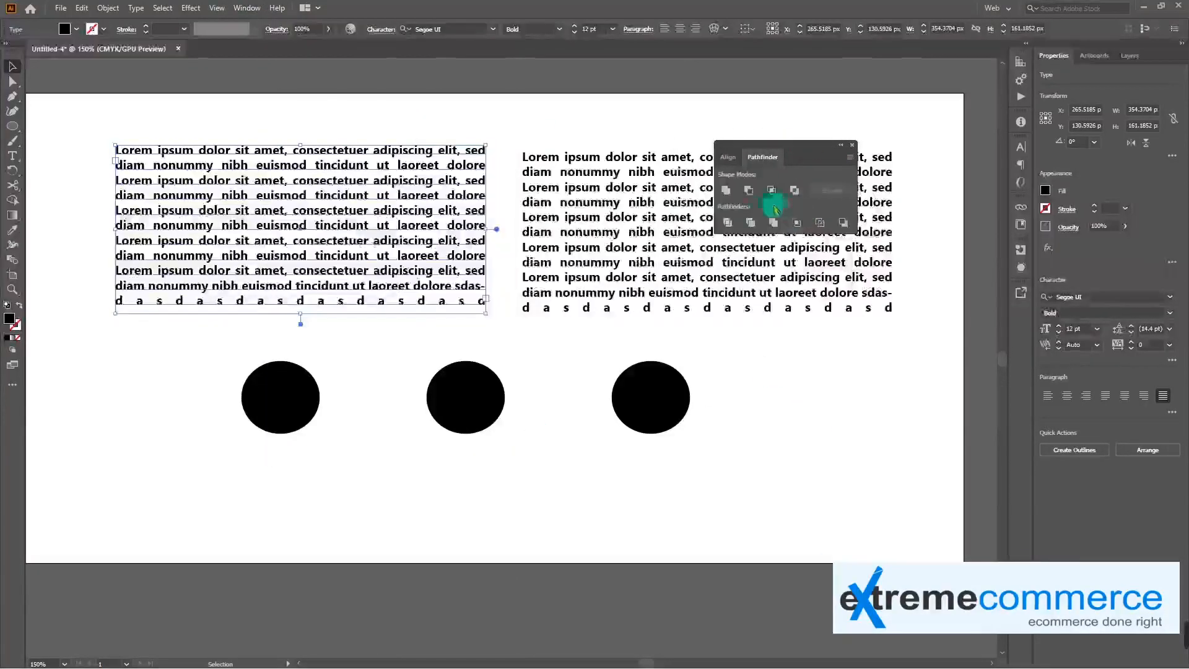
pyautogui.click(728, 156)
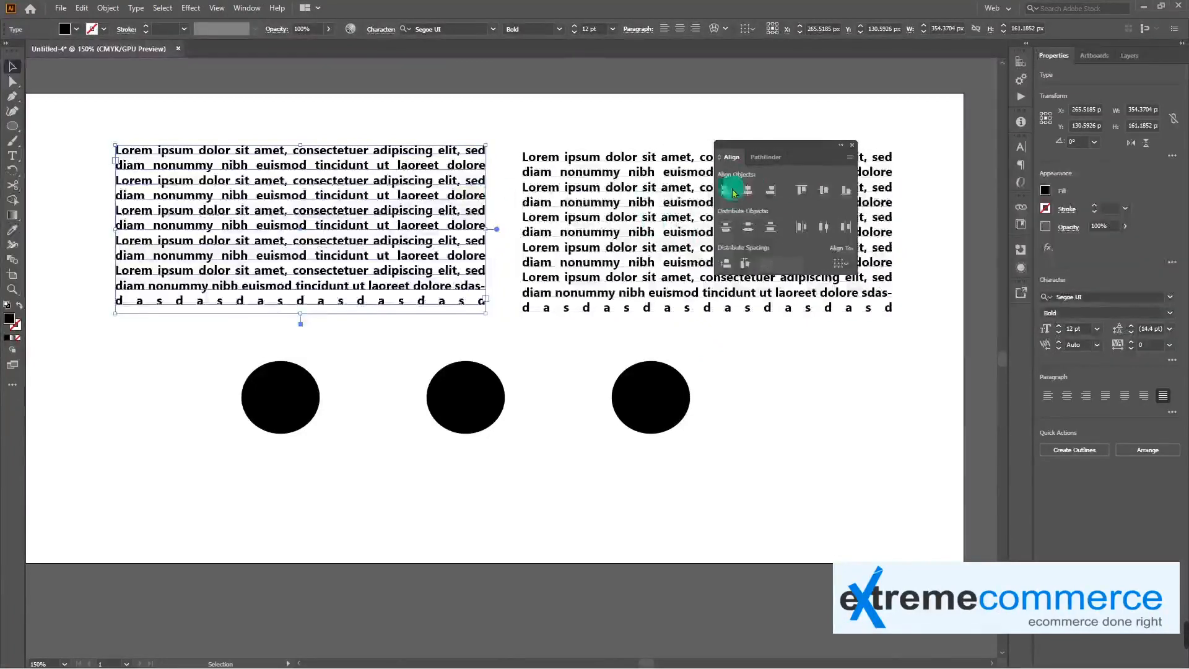
# Try horizontal center and left alignment on the two text blocks, undoing each alignment
pyautogui.click(574, 221)
pyautogui.keyDown('shift'); pyautogui.click(412, 246); pyautogui.keyUp('shift')
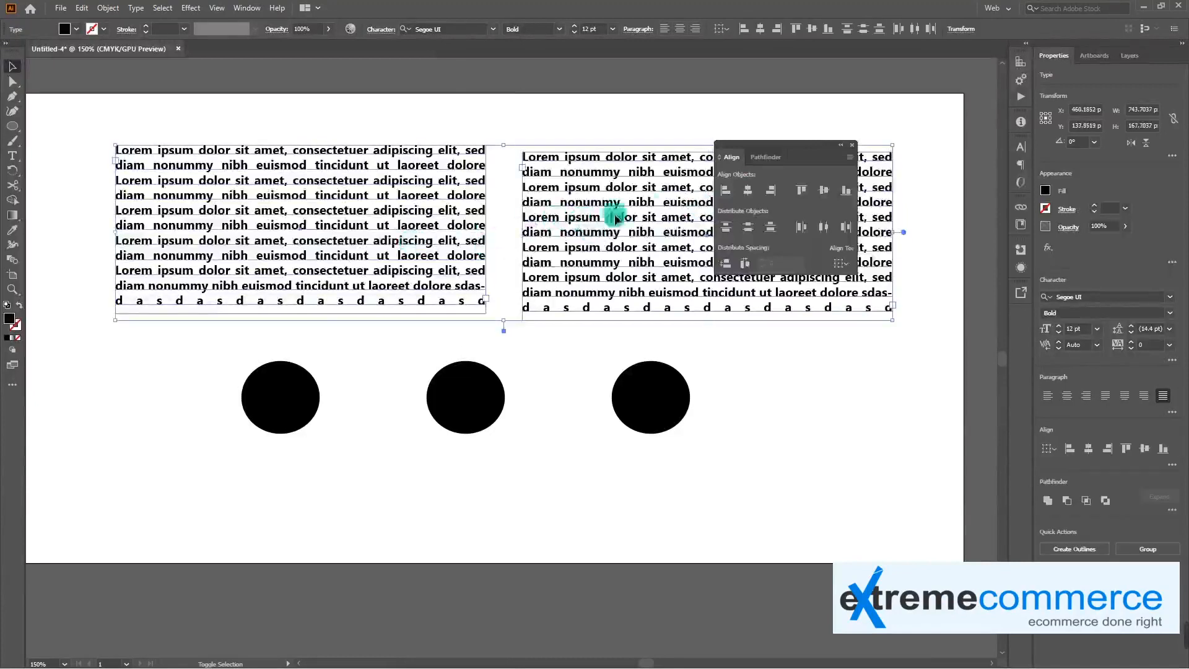
pyautogui.click(748, 190)
pyautogui.hotkey('ctrl', 'z')
pyautogui.click(726, 190)
pyautogui.hotkey('ctrl', 'z')
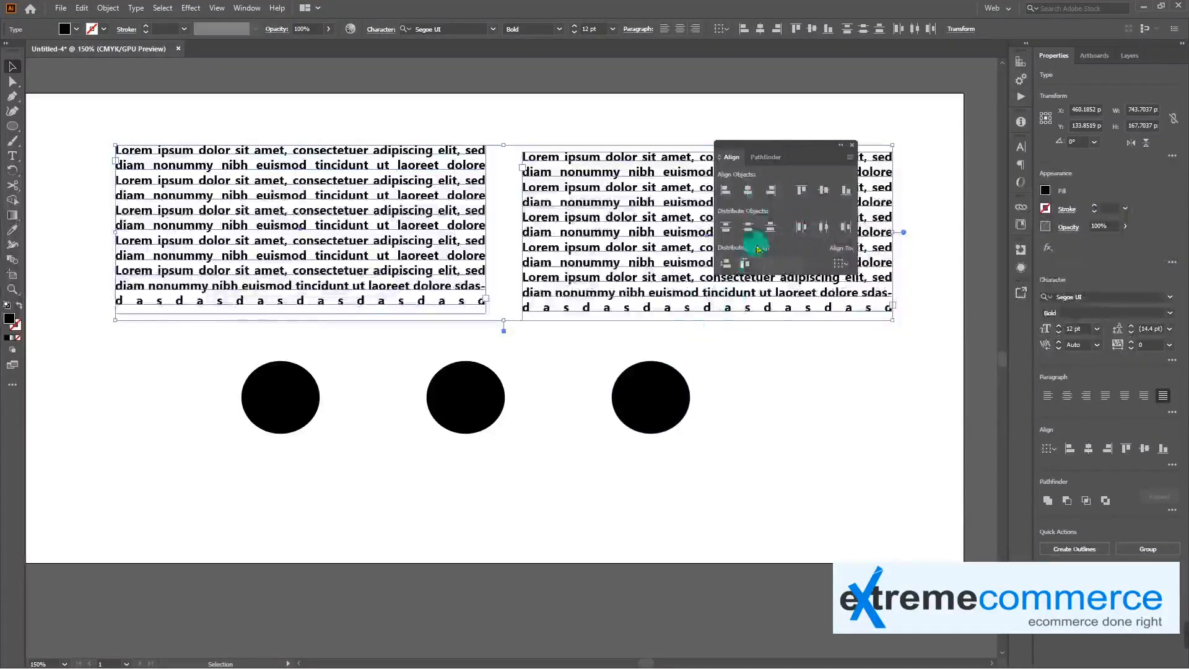
# Bring up the Pathfinder options and move the rightmost ellipse so that it partly overlaps the middle one
pyautogui.click(756, 160)
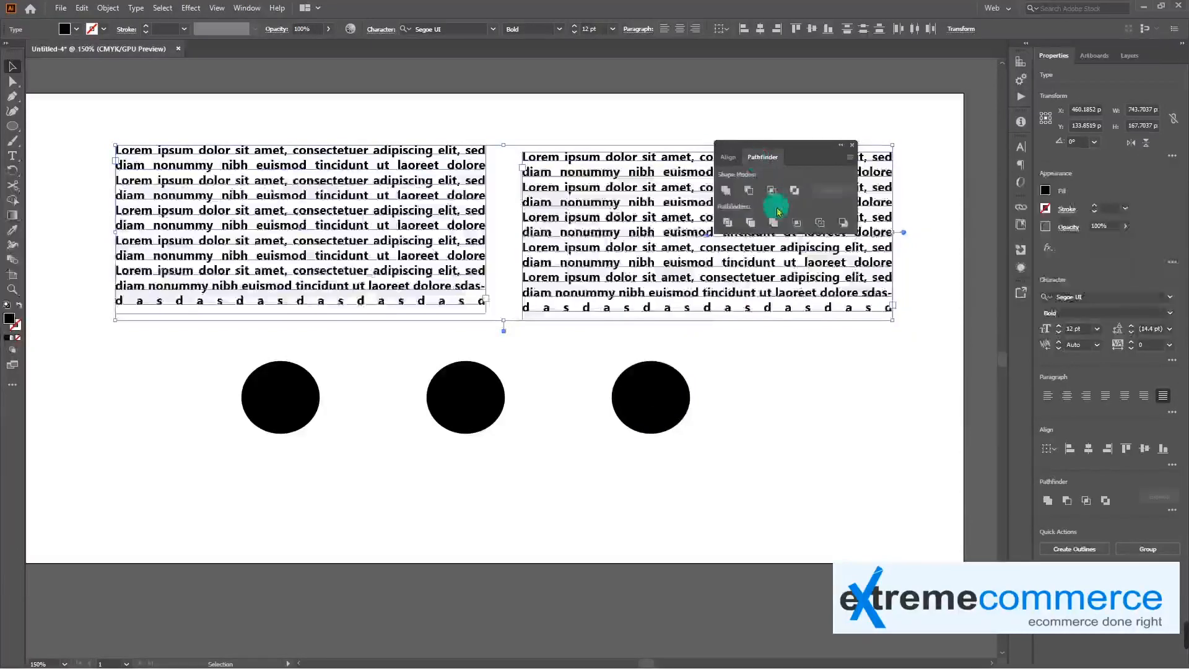
pyautogui.moveTo(684, 401); pyautogui.dragTo(535, 415)
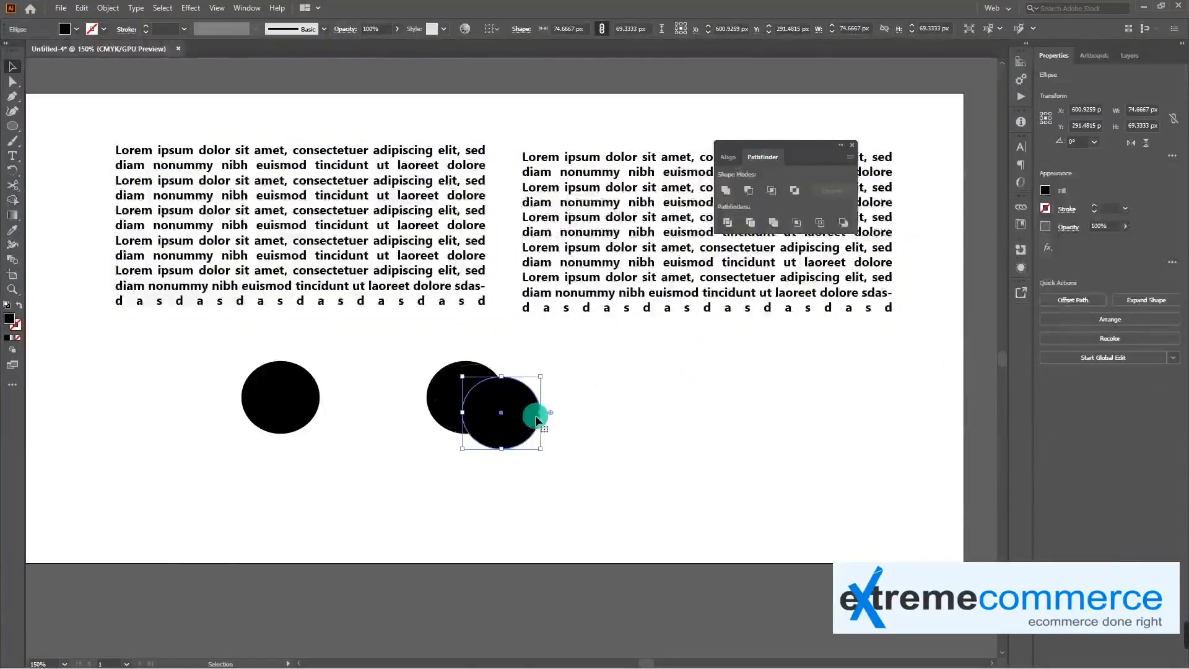
# Try the Unite shape mode on the two overlapping ellipses, then undo it
pyautogui.moveTo(584, 459); pyautogui.dragTo(417, 343)
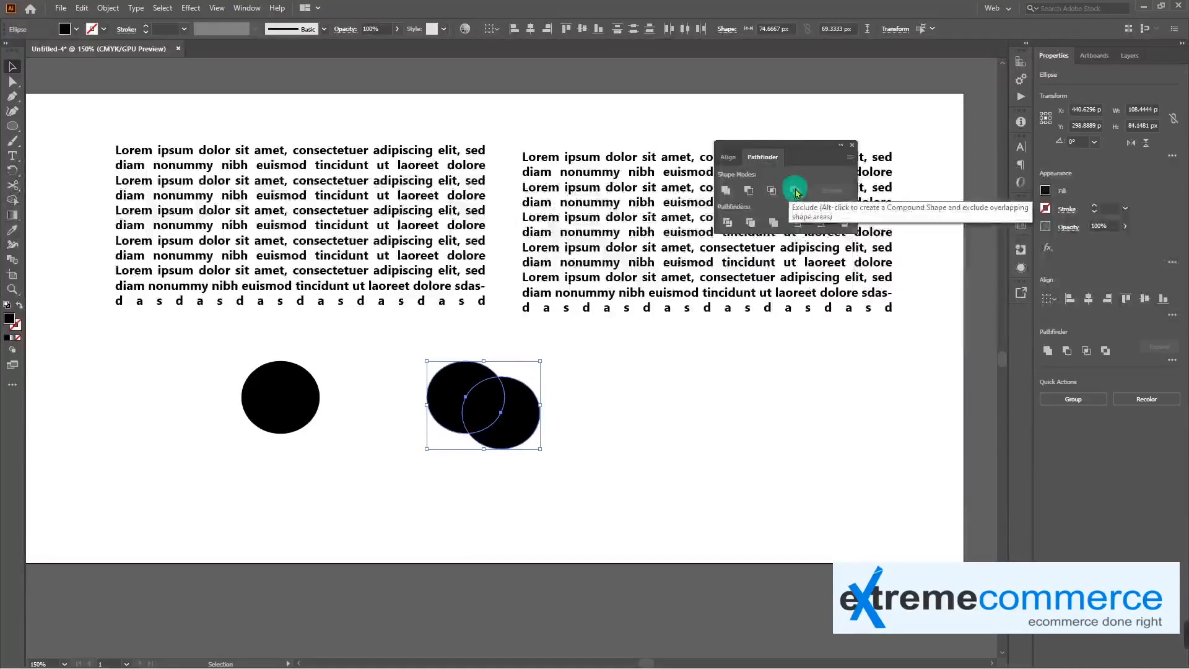
pyautogui.click(726, 191)
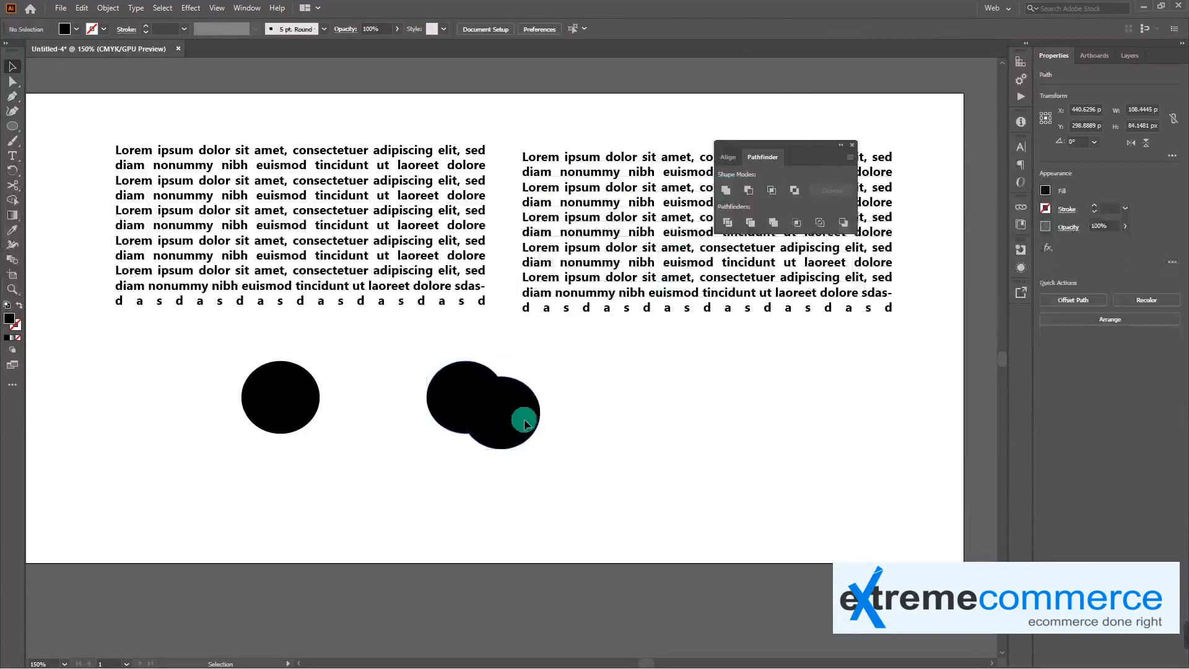
pyautogui.hotkey('ctrl', 'z')
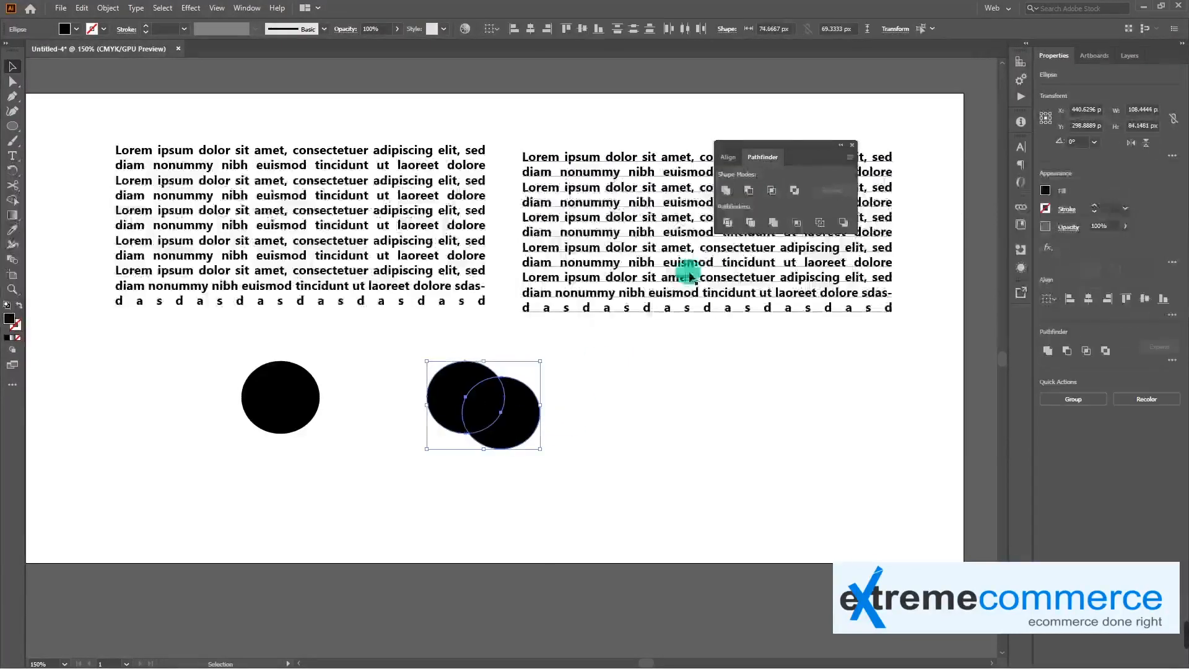
# Fill the back ellipse of the overlapping pair with a dark pinkish red
pyautogui.click(533, 496)
pyautogui.click(463, 391)
pyautogui.doubleClick(9, 318)
pyautogui.click(559, 313)
pyautogui.click(723, 262)
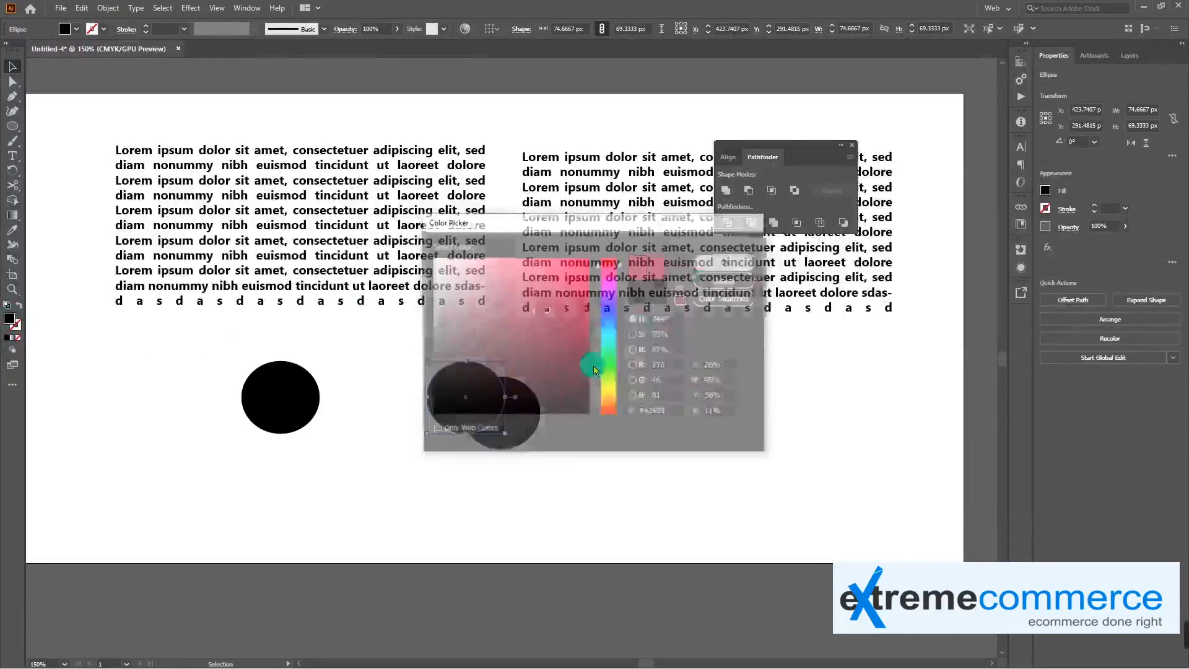
# Fill the front ellipse of the overlapping pair with the blue color 1C77BA
pyautogui.click(512, 415)
pyautogui.doubleClick(10, 318)
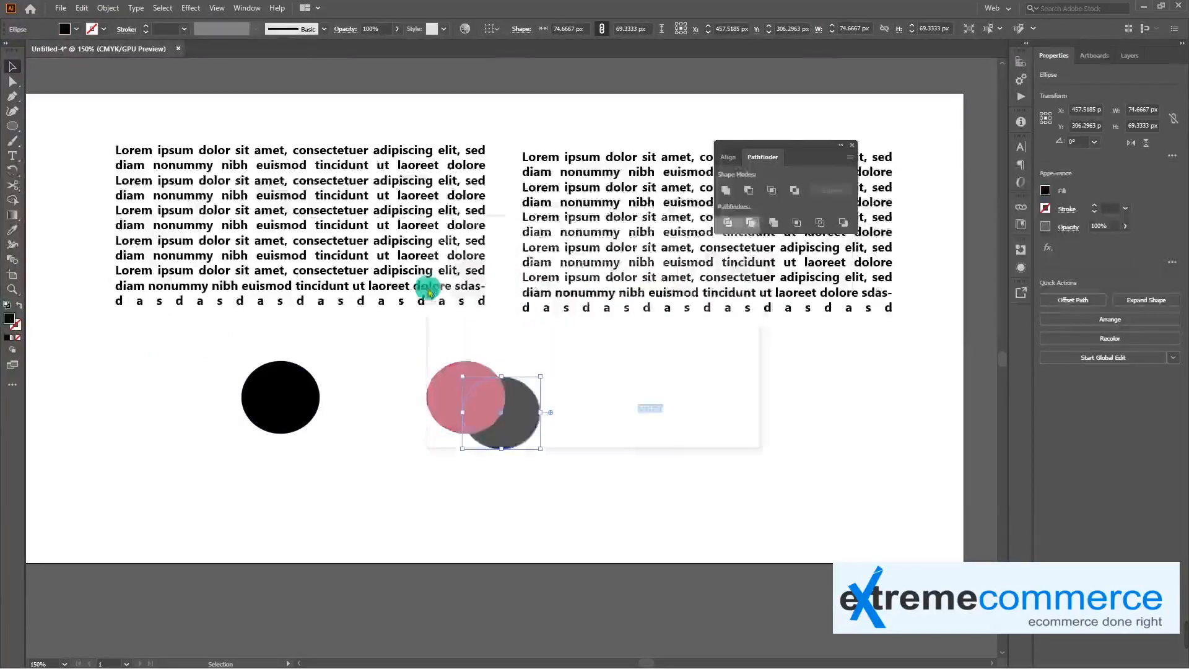
pyautogui.click(610, 324)
pyautogui.click(565, 300)
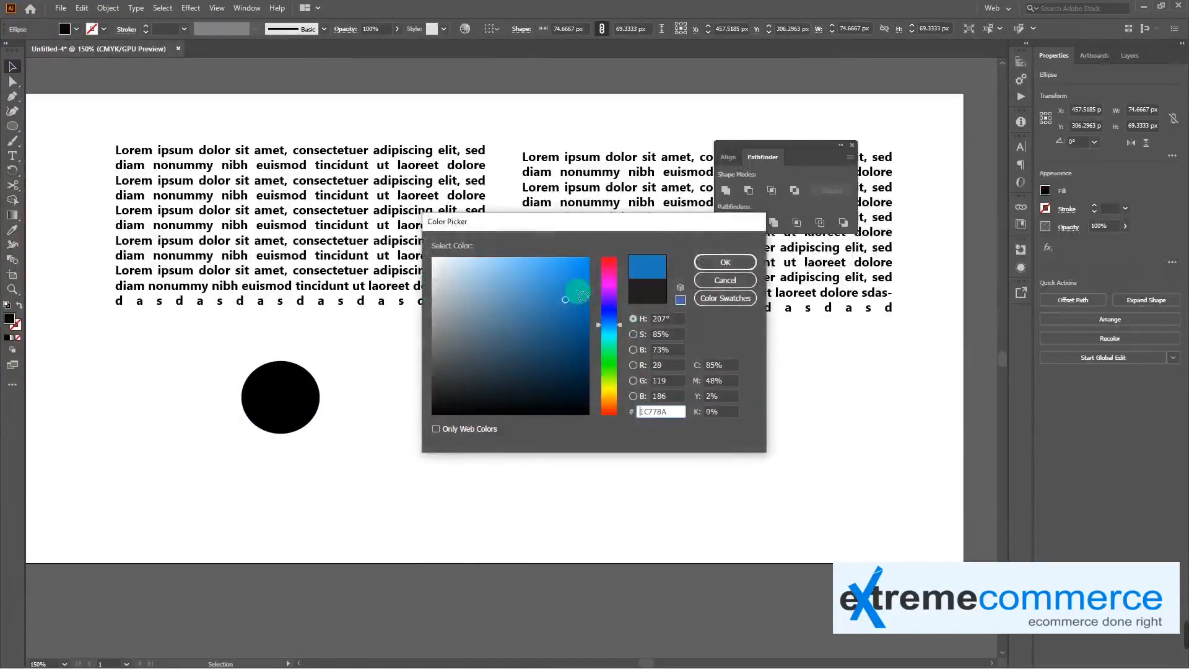
pyautogui.click(718, 261)
# Try the Unite and Minus Front shape modes on the two overlapping ellipses, undoing each one
pyautogui.moveTo(614, 475); pyautogui.dragTo(414, 334)
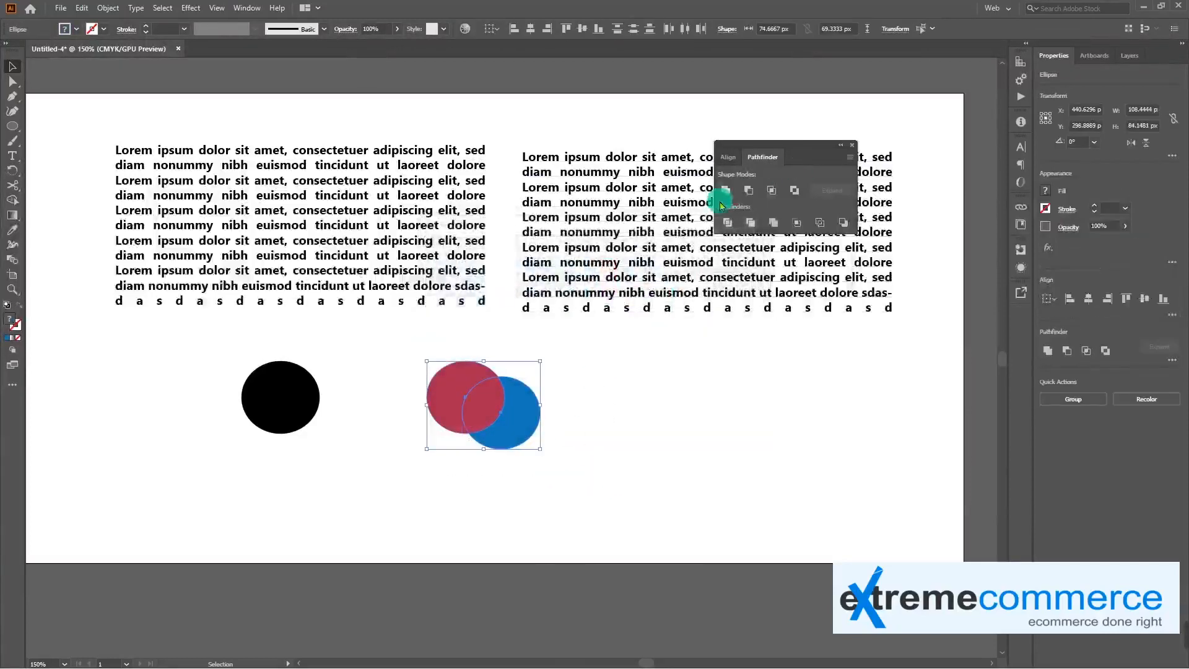
pyautogui.click(747, 193)
pyautogui.click(443, 410)
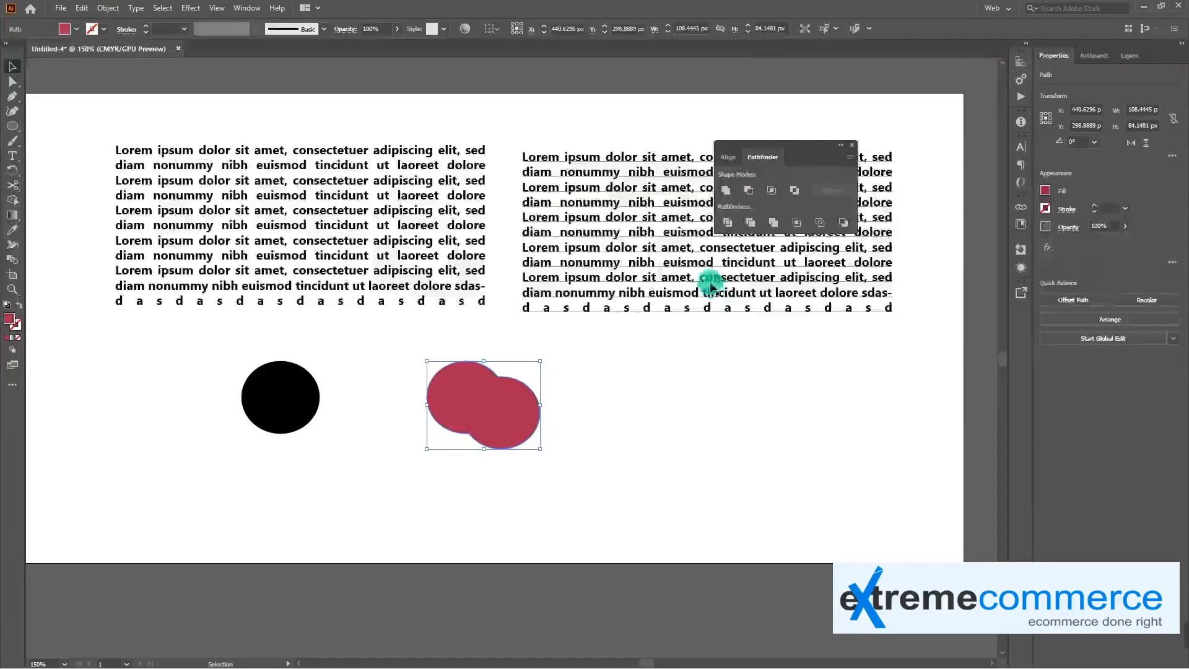
pyautogui.hotkey('ctrl', 'z')
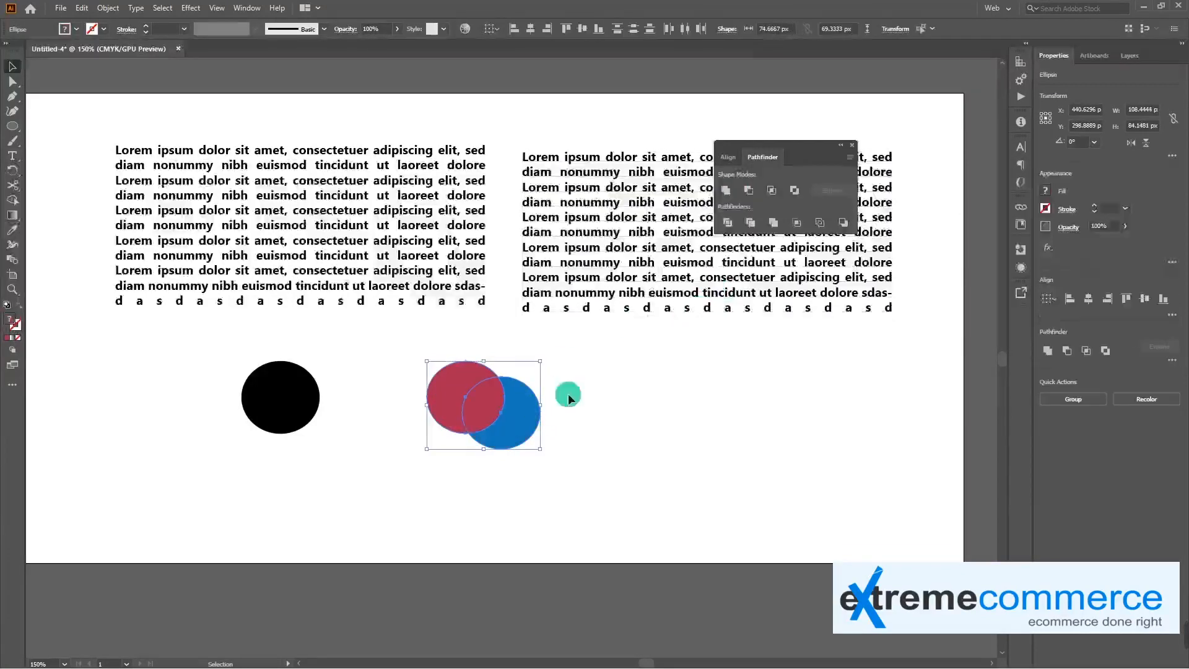
pyautogui.click(753, 194)
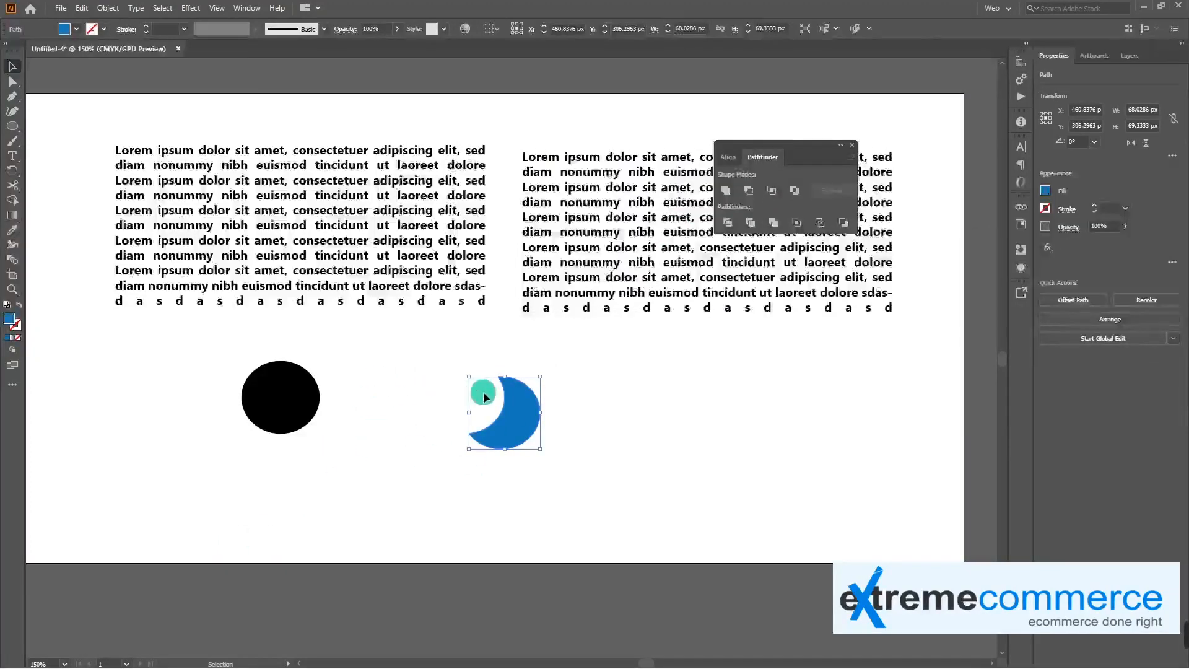
pyautogui.hotkey('ctrl', 'z')
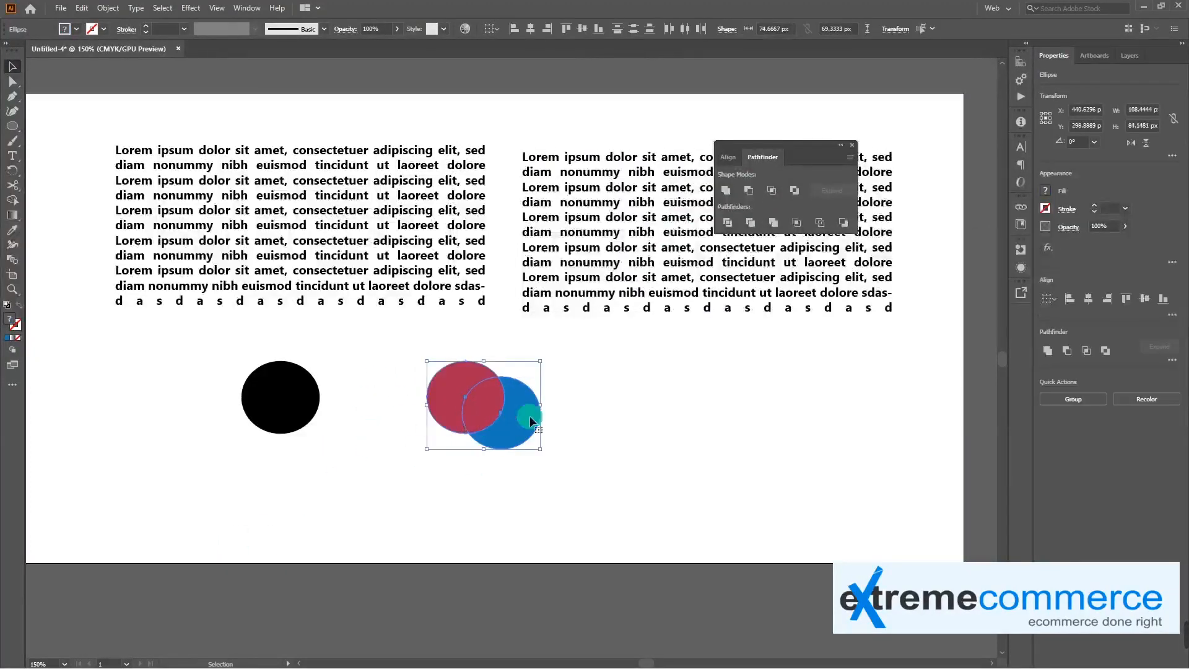
# Try the Intersect and Exclude shape modes on the overlapping red and blue ellipses, undoing each one
pyautogui.keyDown('shift'); pyautogui.click(474, 398); pyautogui.keyUp('shift')
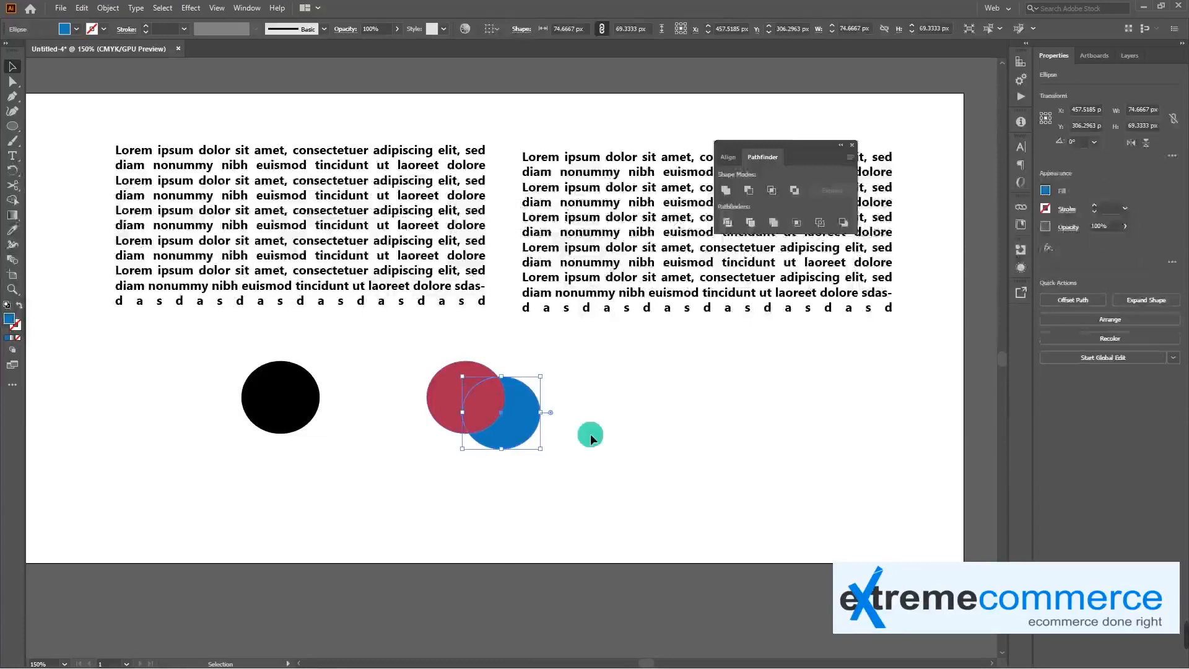
pyautogui.keyDown('shift'); pyautogui.click(480, 367); pyautogui.keyUp('shift')
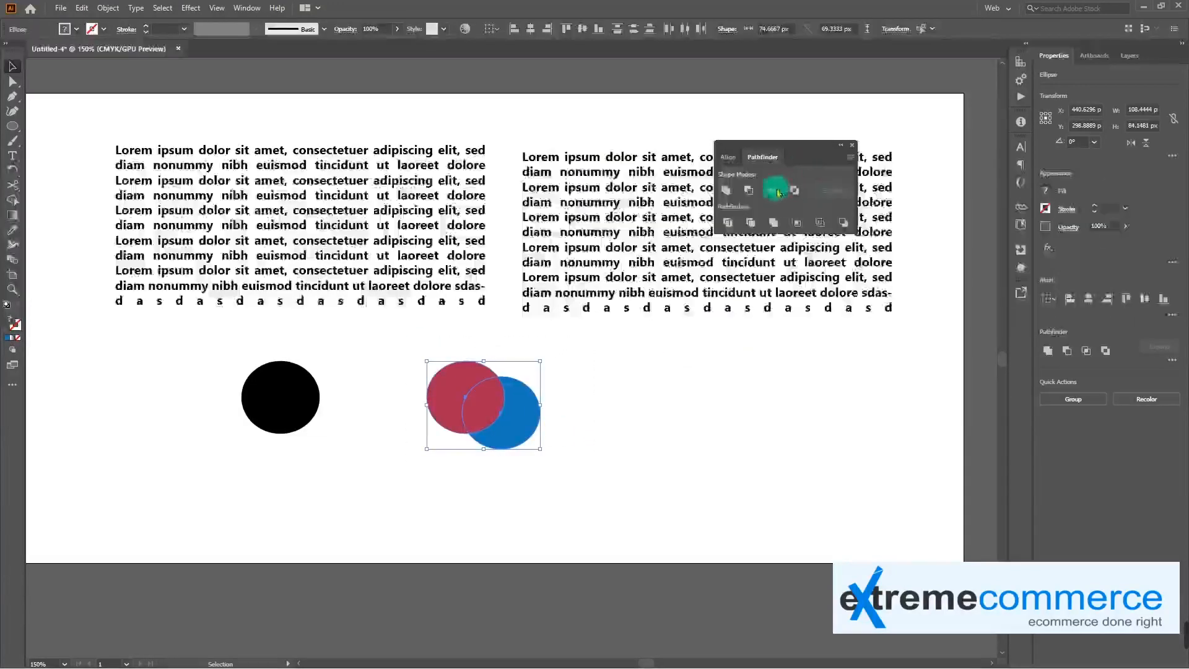
pyautogui.click(777, 193)
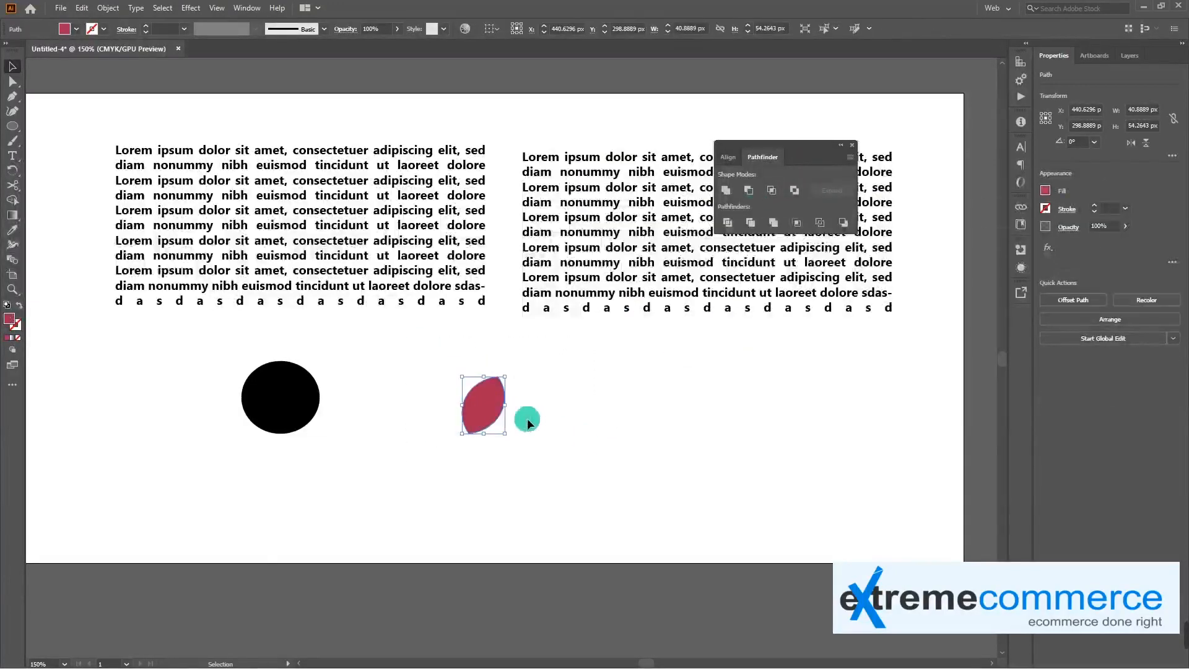
pyautogui.hotkey('ctrl', 'z')
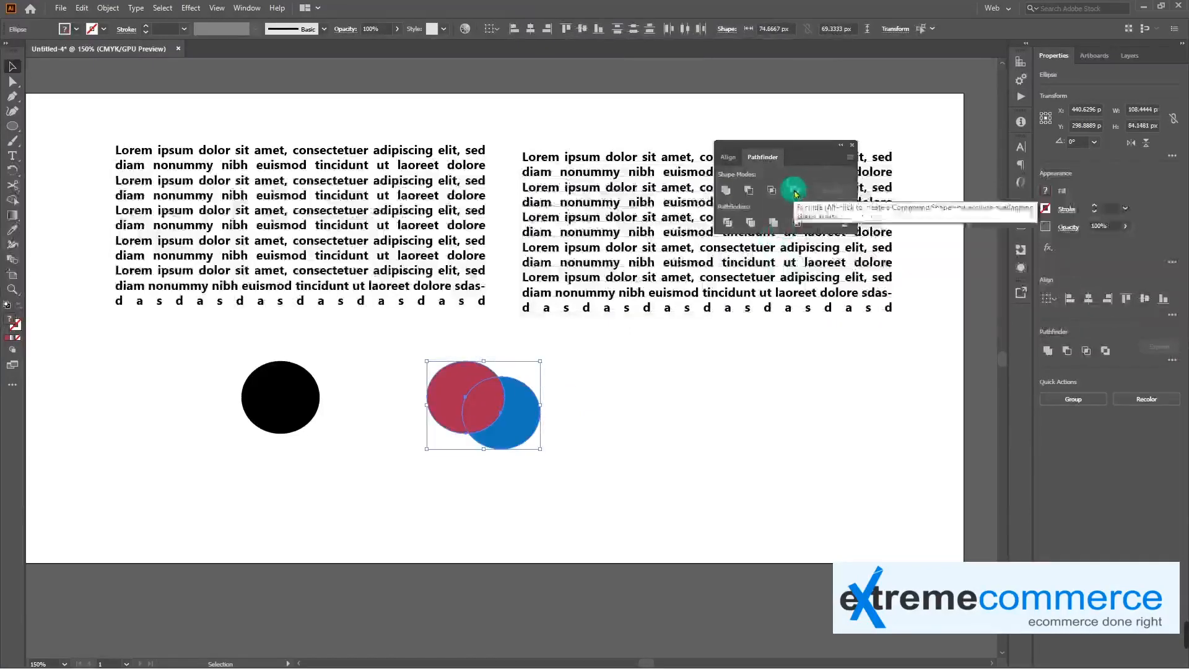
pyautogui.click(794, 193)
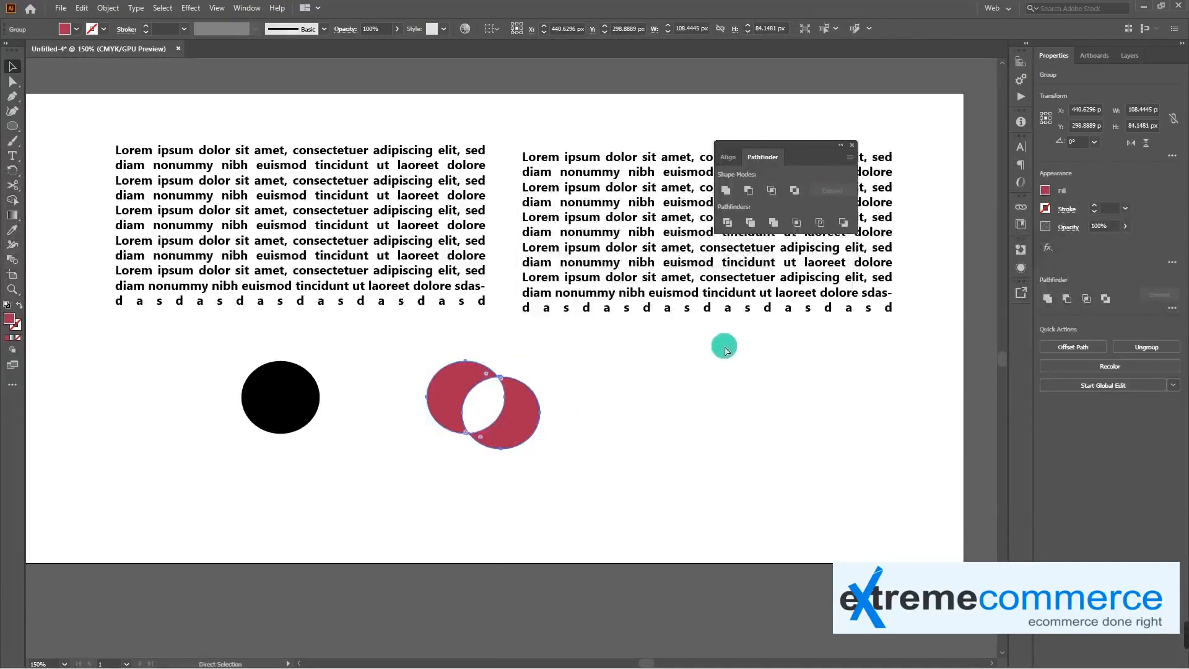
pyautogui.hotkey('ctrl', 'z')
# Divide the overlapping red and blue ellipses with Pathfinder and ungroup the resulting pieces
pyautogui.click(729, 225)
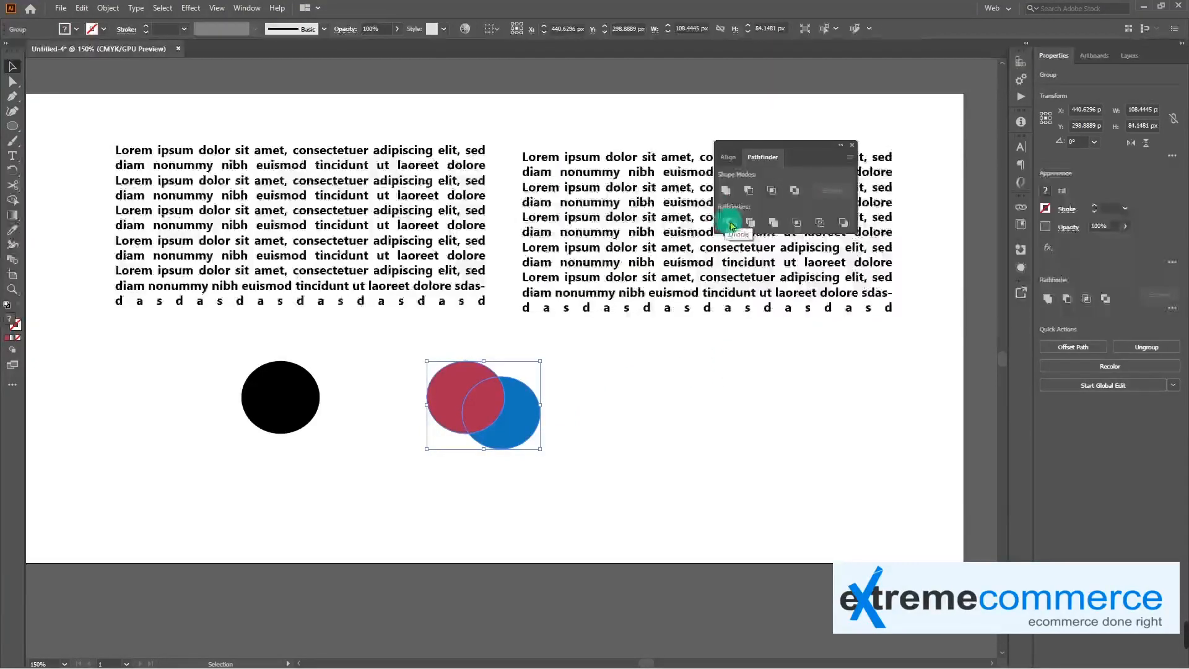
pyautogui.rightClick(490, 400)
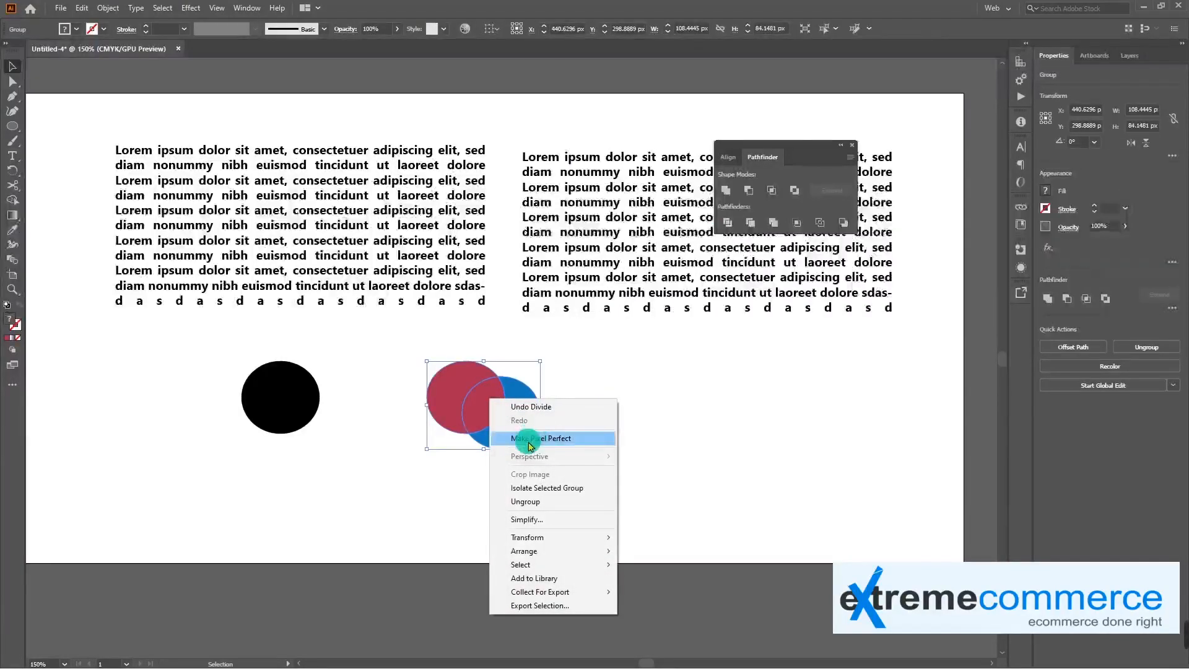
pyautogui.click(533, 502)
pyautogui.click(566, 448)
# Move the blue crescent, the overlap piece and the red crescent apart, then undo the moves
pyautogui.moveTo(533, 426); pyautogui.dragTo(562, 429)
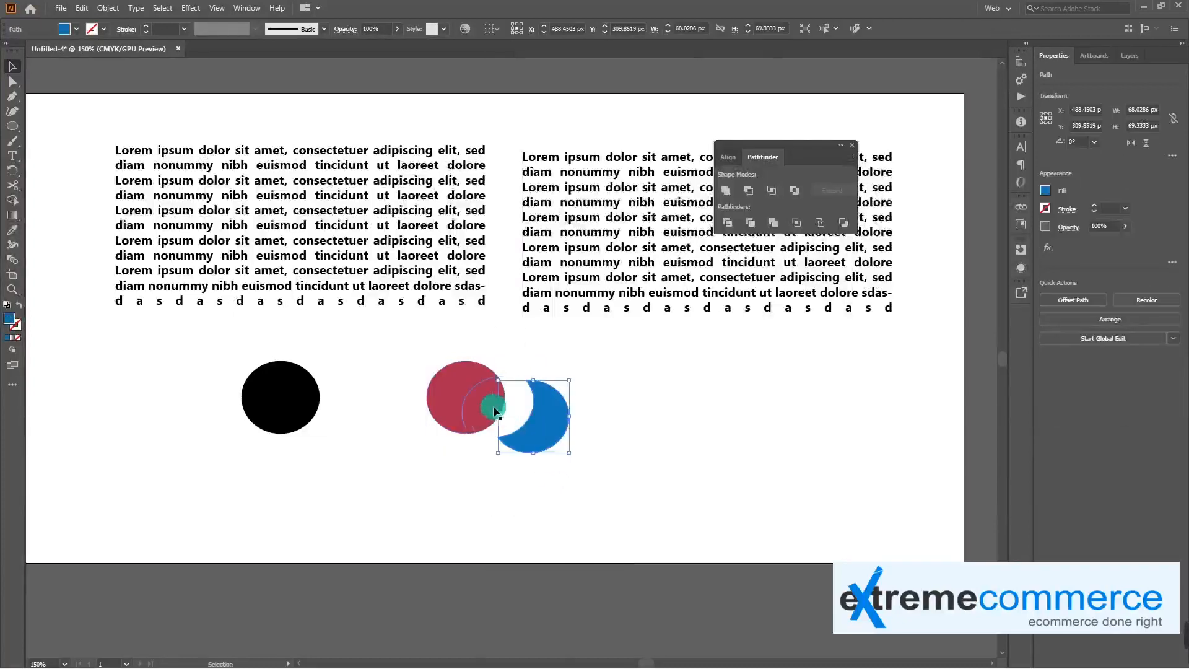
pyautogui.moveTo(481, 406); pyautogui.dragTo(495, 410)
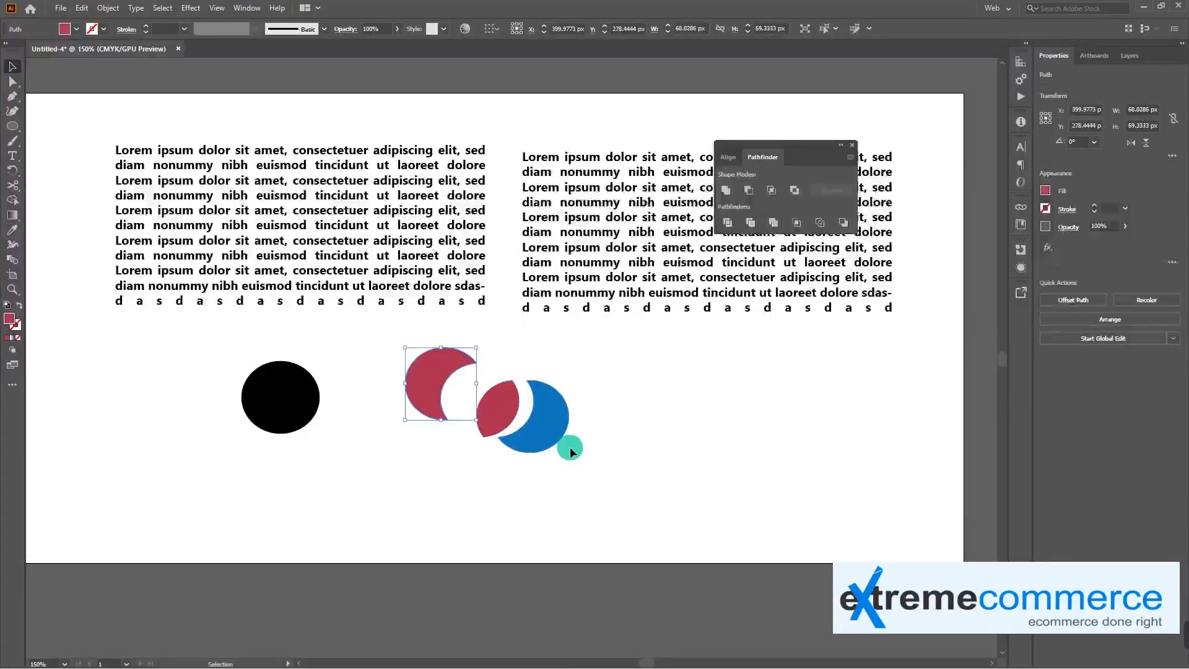
pyautogui.hotkey('ctrl', 'z')
pyautogui.hotkey('ctrl', 'z')
pyautogui.hotkey('ctrl', 'z')
pyautogui.hotkey('ctrl', 'z')
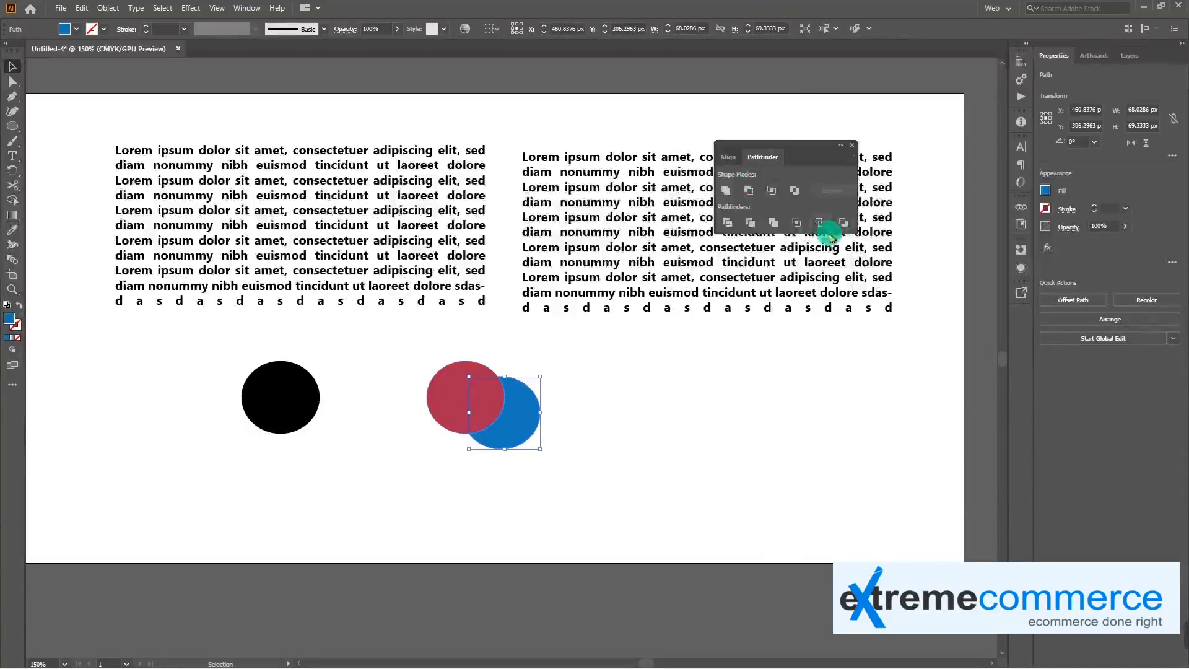
# Delete the divided ellipse pieces, the black ellipse and both text blocks, and close the Pathfinder options
pyautogui.click(599, 461)
pyautogui.moveTo(571, 456); pyautogui.dragTo(422, 335)
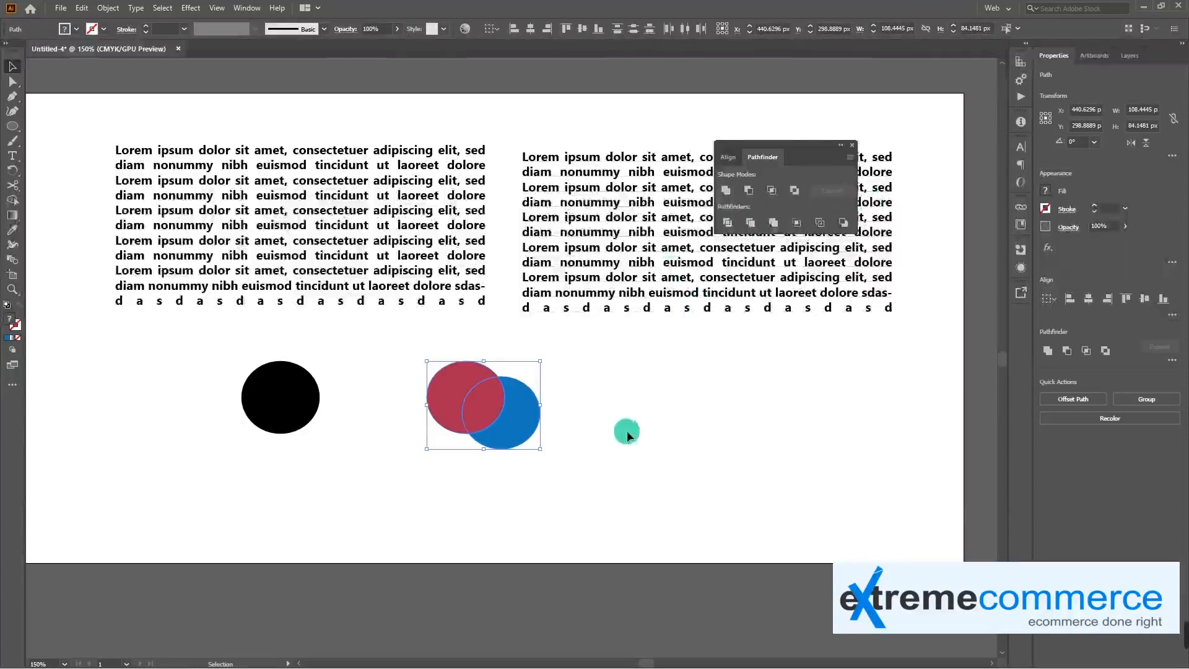
pyautogui.press('Delete')
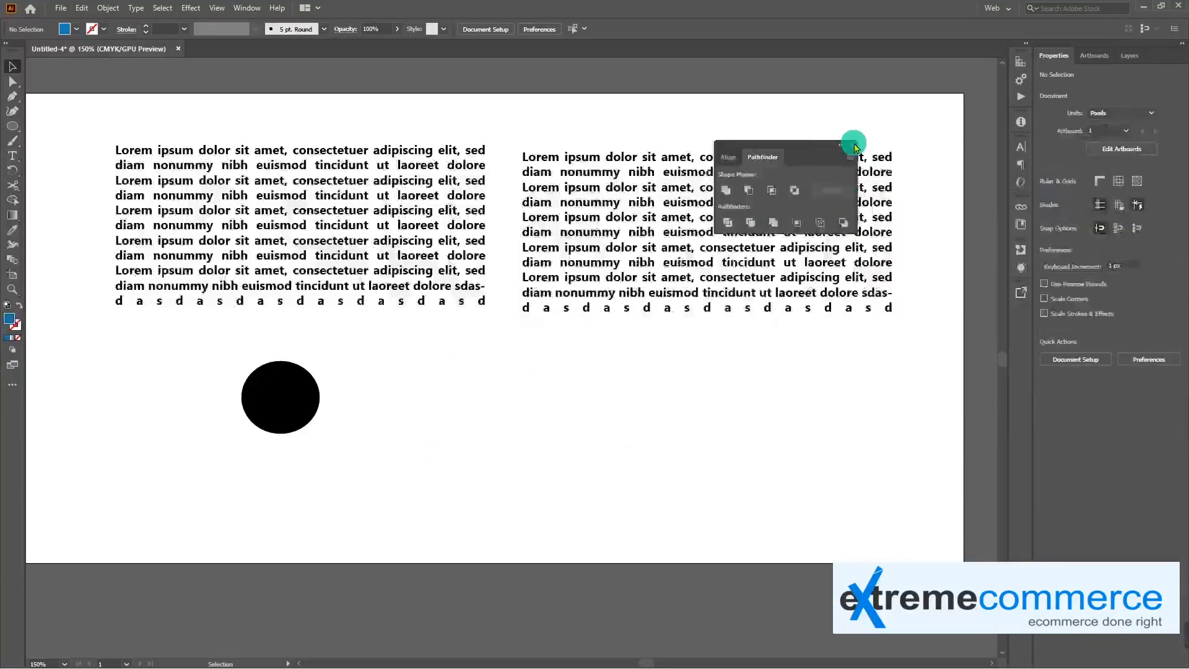
pyautogui.click(855, 145)
pyautogui.click(294, 394)
pyautogui.press('Delete')
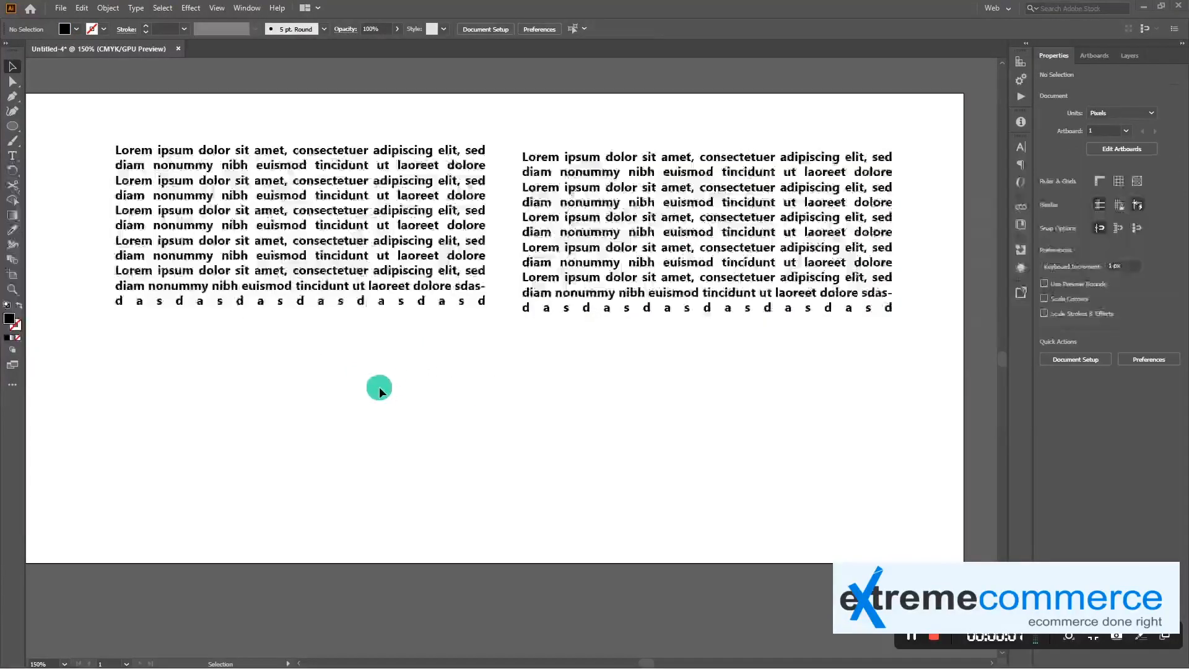
pyautogui.hotkey('ctrl', 'a')
pyautogui.press('Delete')
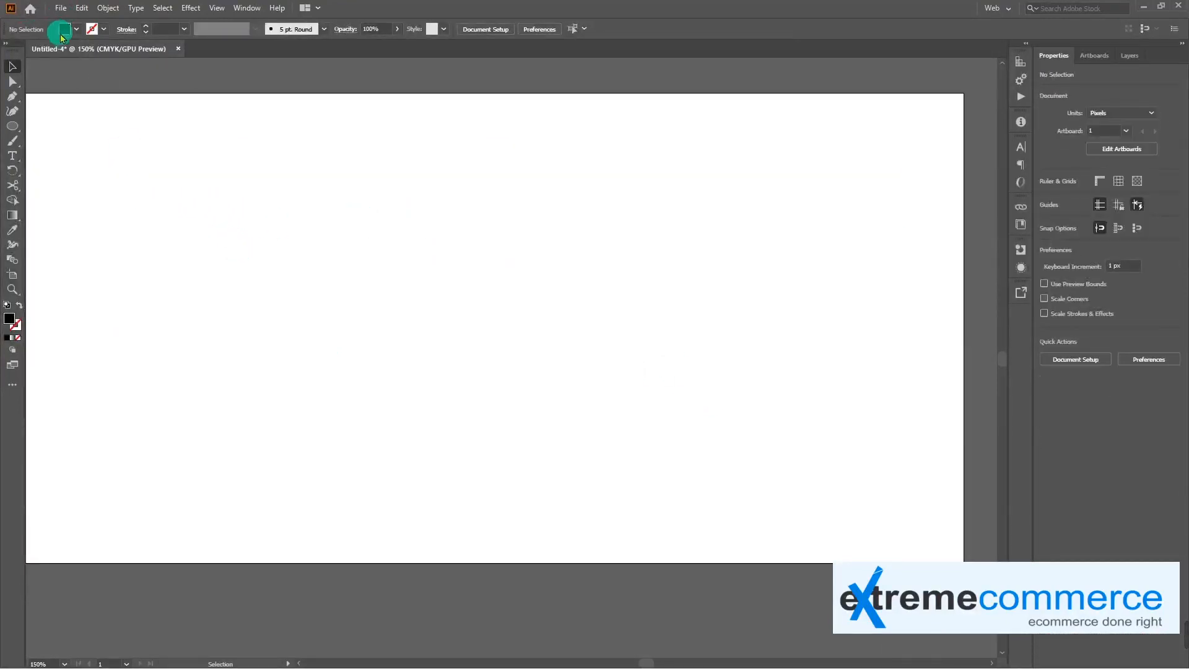
# Place the orange cartoon character image from the Pictures folder onto the artboard at its original size
pyautogui.click(57, 13)
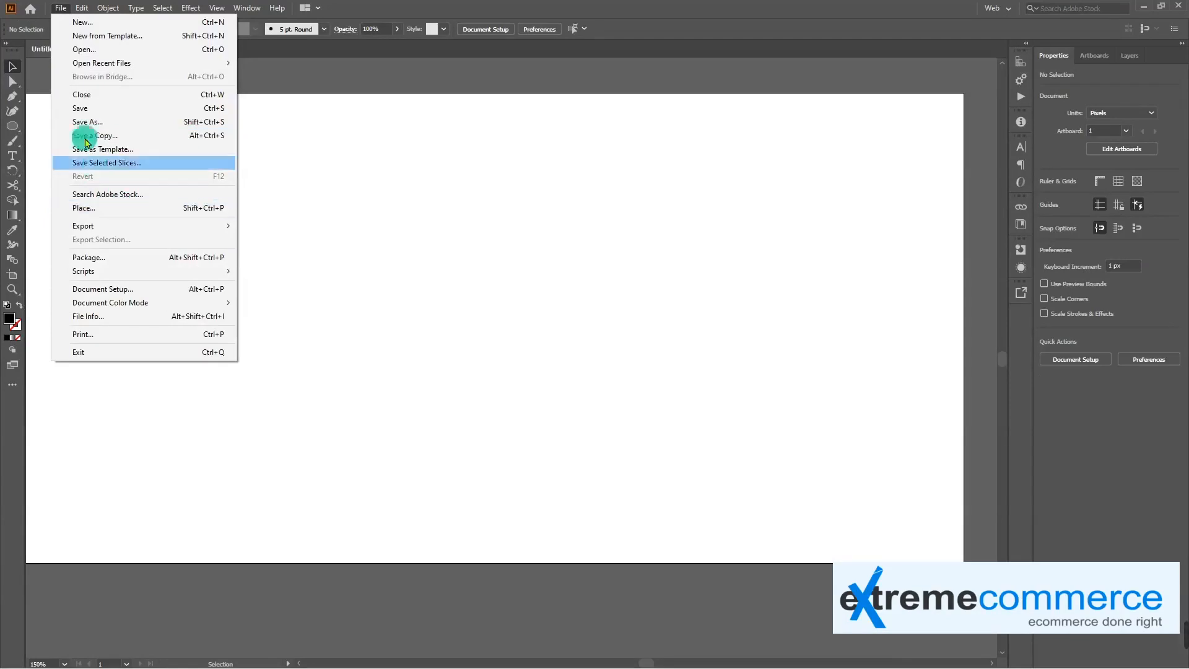
pyautogui.moveTo(82, 9)
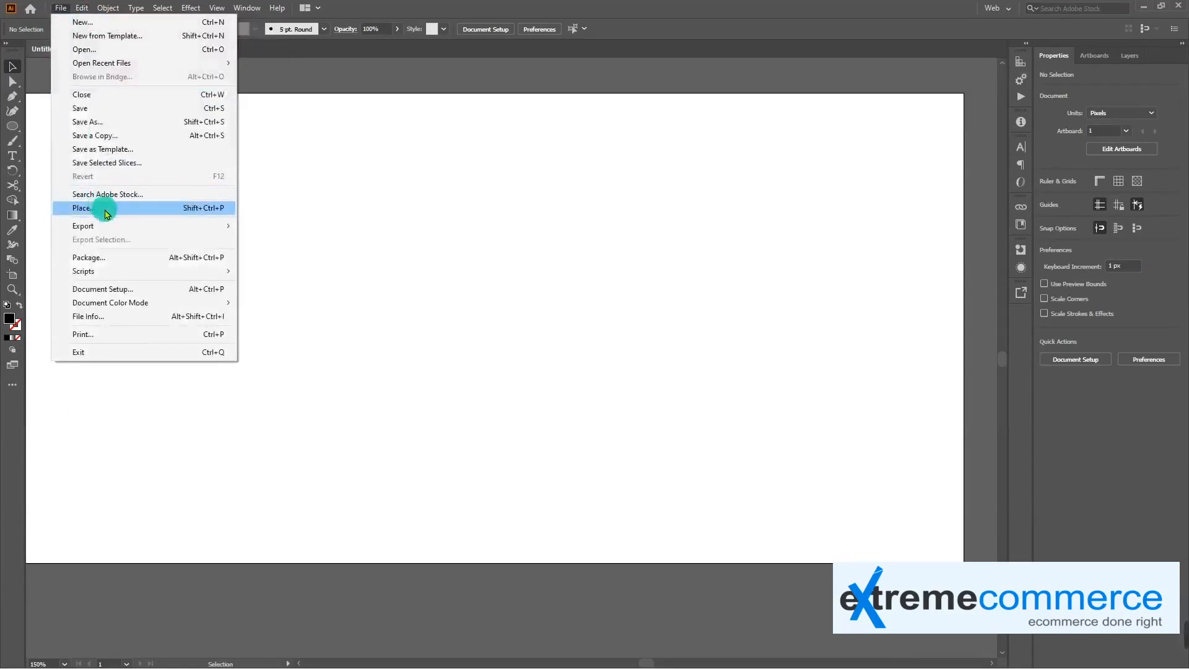
pyautogui.click(135, 206)
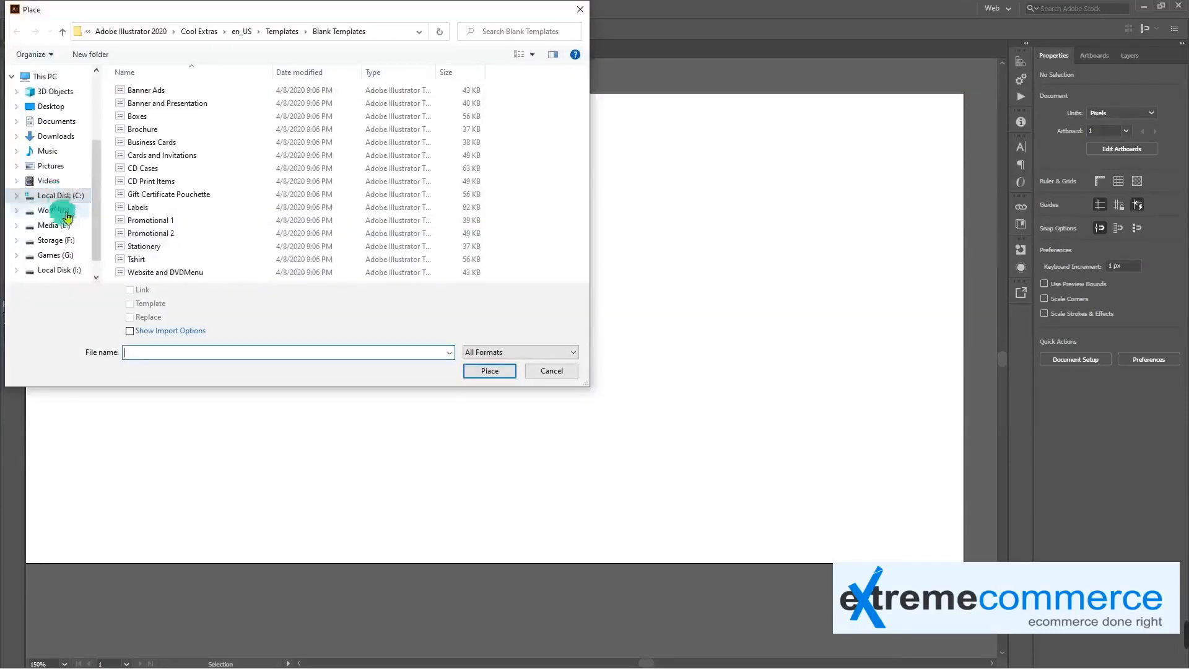
pyautogui.click(61, 171)
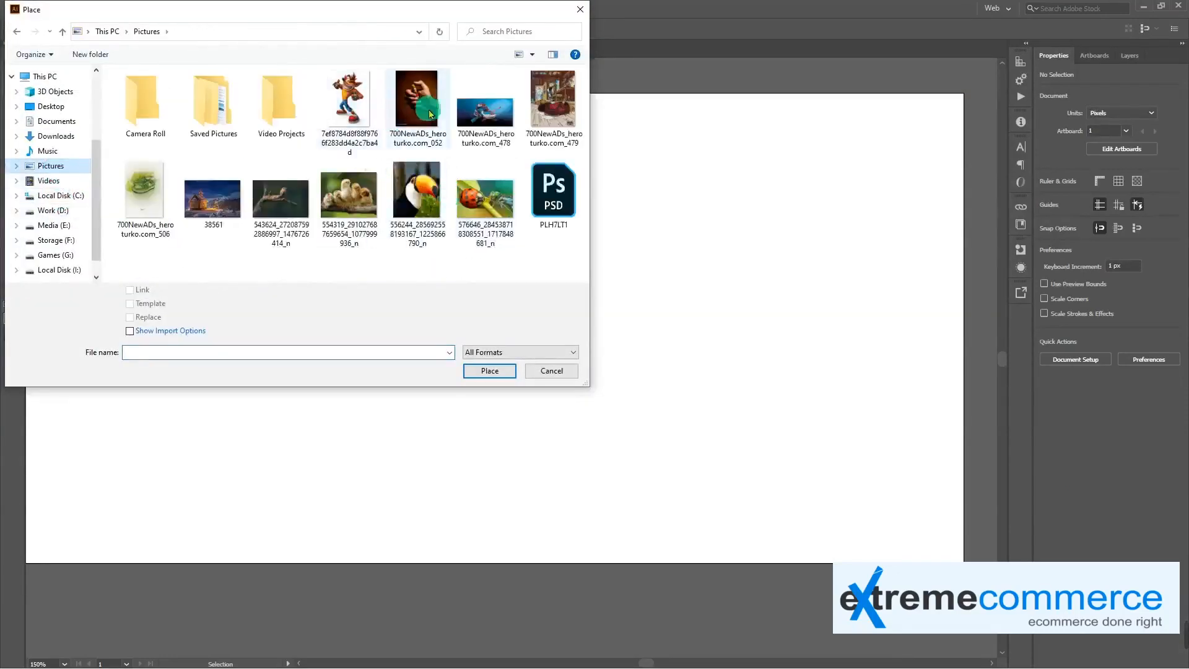
pyautogui.doubleClick(347, 103)
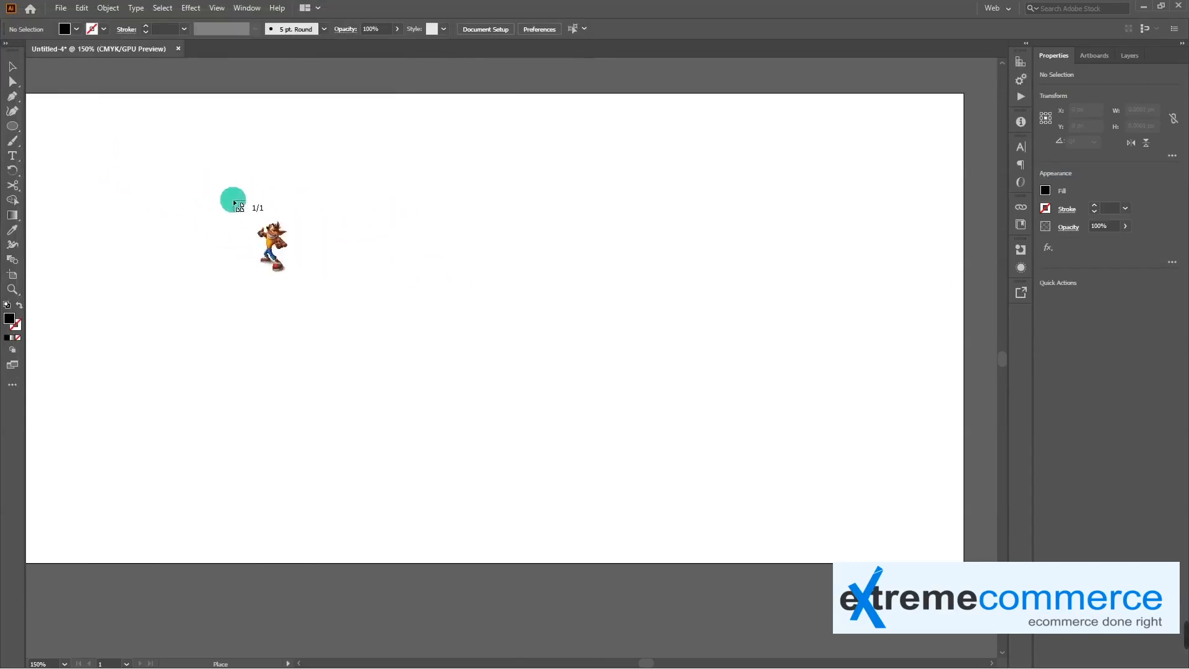
pyautogui.click(234, 203)
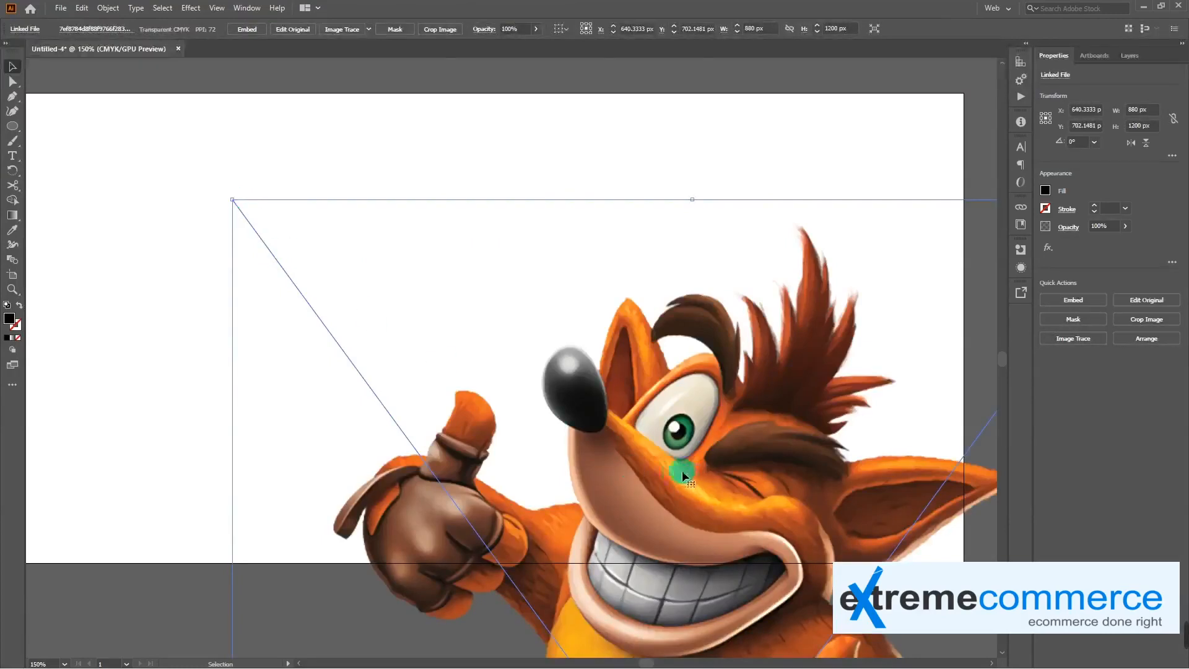
# Scale the placed character image down to about 383 × 522 px and move it onto the left half of the artboard
pyautogui.hotkey('ctrl', '-')
pyautogui.hotkey('ctrl', '-')
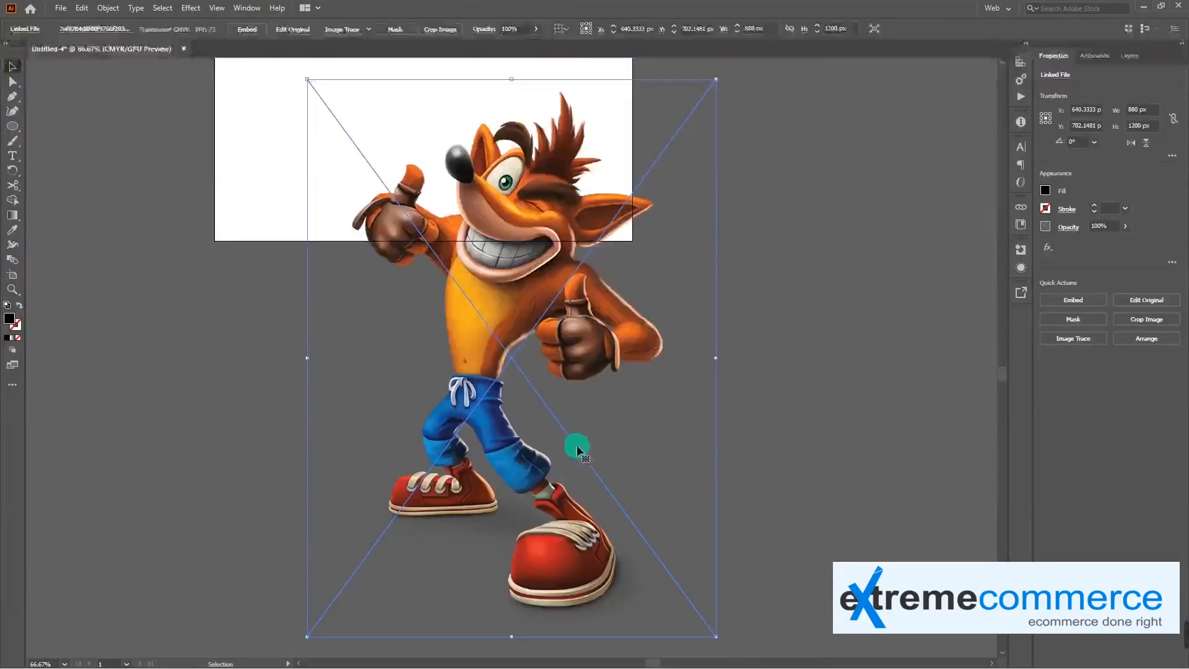
pyautogui.scroll(3, 500, 368)
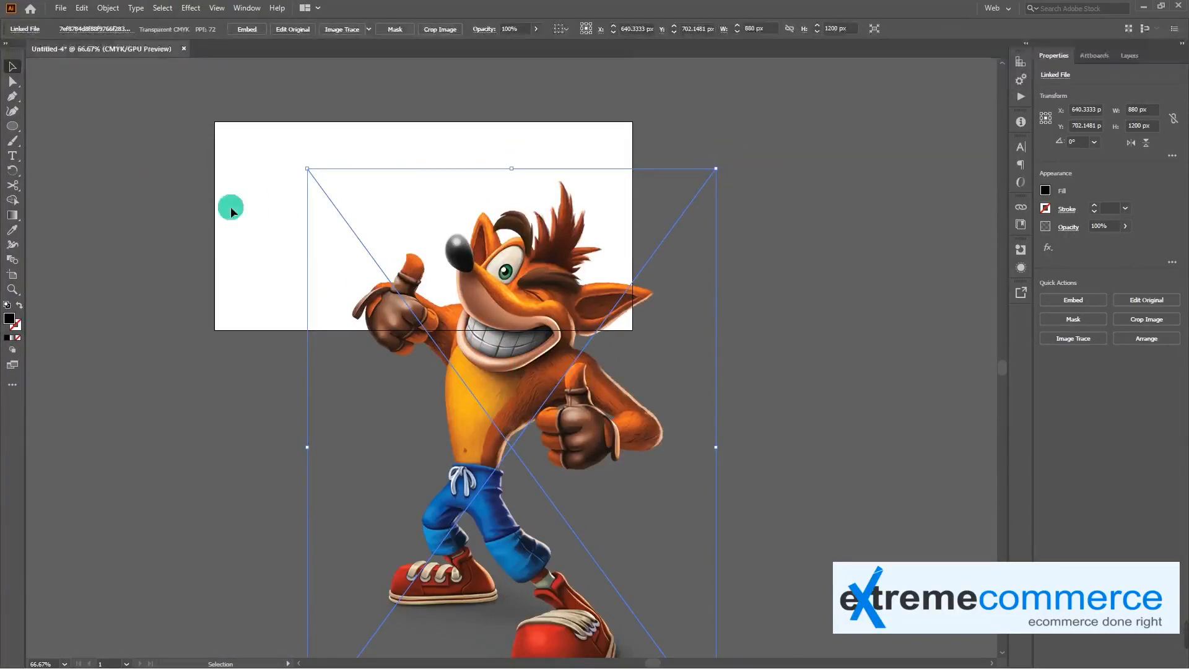
pyautogui.moveTo(512, 366); pyautogui.dragTo(445, 295)
pyautogui.moveTo(659, 101); pyautogui.dragTo(395, 406)
pyautogui.moveTo(346, 492); pyautogui.dragTo(416, 213)
pyautogui.click(655, 256)
pyautogui.click(462, 231)
pyautogui.hotkey('ctrl', '+')
pyautogui.moveTo(525, 315); pyautogui.dragTo(476, 318)
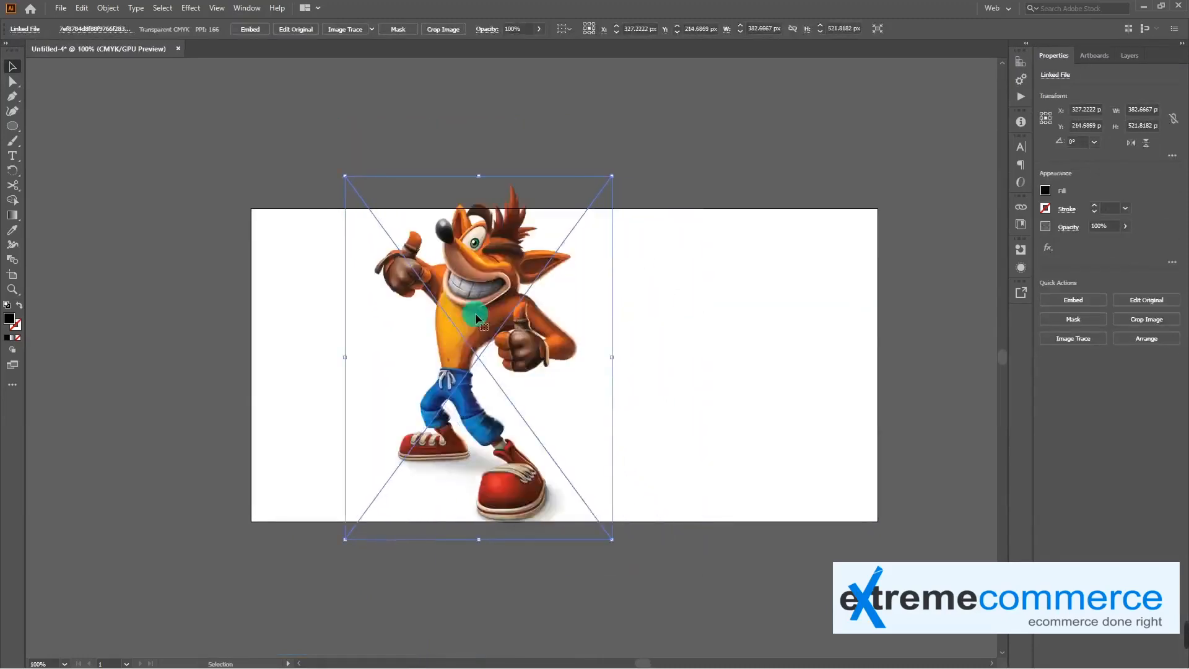
pyautogui.click(254, 357)
pyautogui.moveTo(480, 343); pyautogui.dragTo(446, 343)
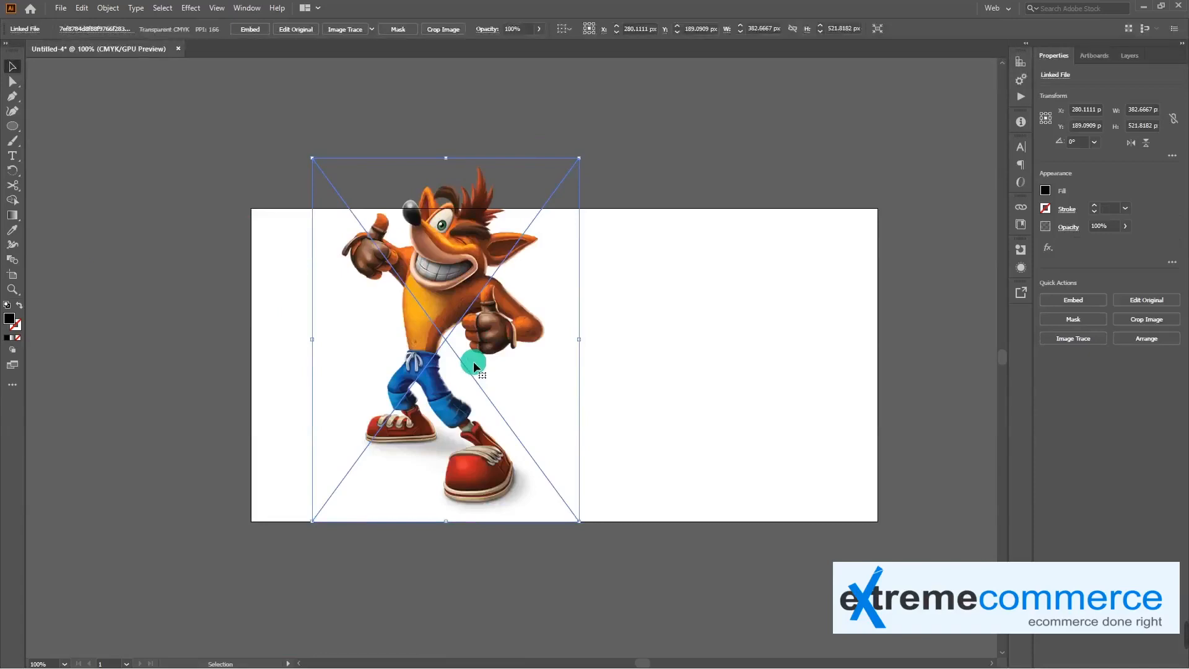
# Delete the placed character image from the artboard
pyautogui.click(642, 351)
pyautogui.click(512, 299)
pyautogui.click(401, 291)
pyautogui.press('Delete')
# Place the same character image again, sized about 160 × 219 px in the artboard's upper left corner
pyautogui.click(61, 8)
pyautogui.click(84, 208)
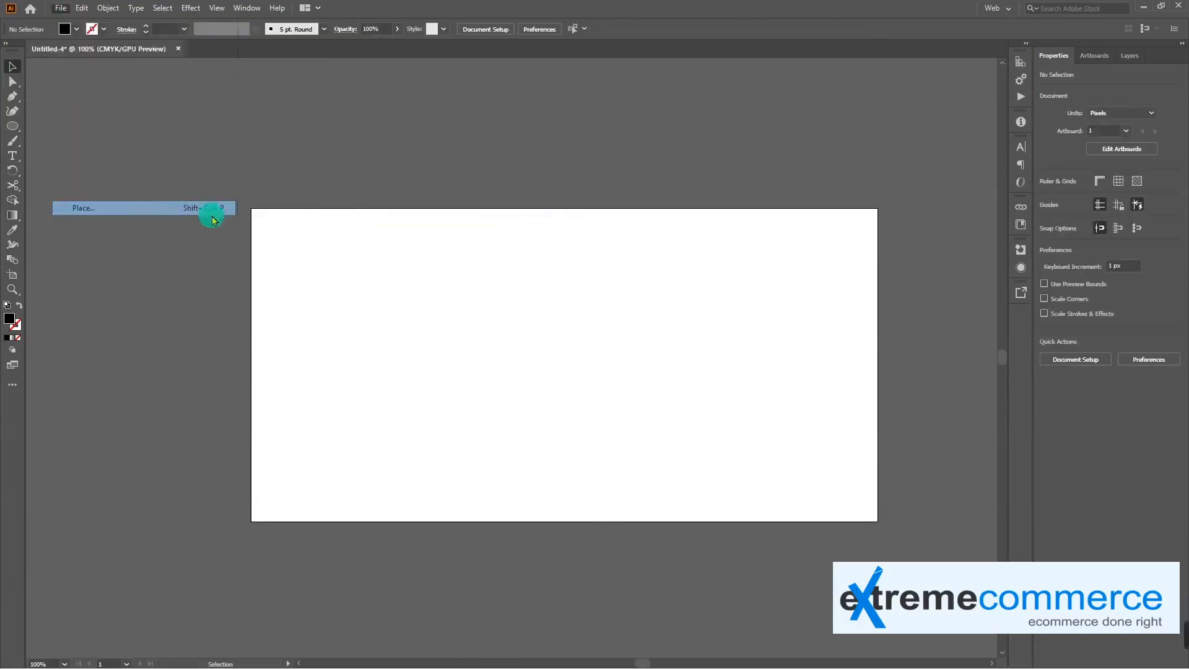
pyautogui.doubleClick(350, 113)
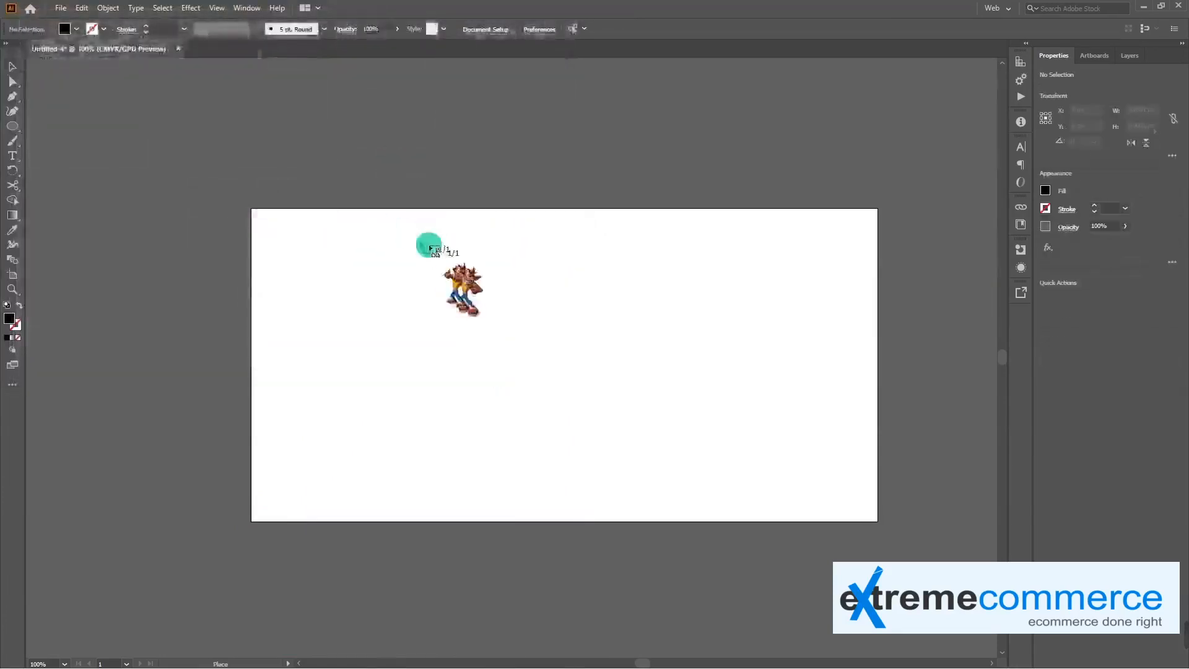
pyautogui.moveTo(267, 217); pyautogui.dragTo(500, 371)
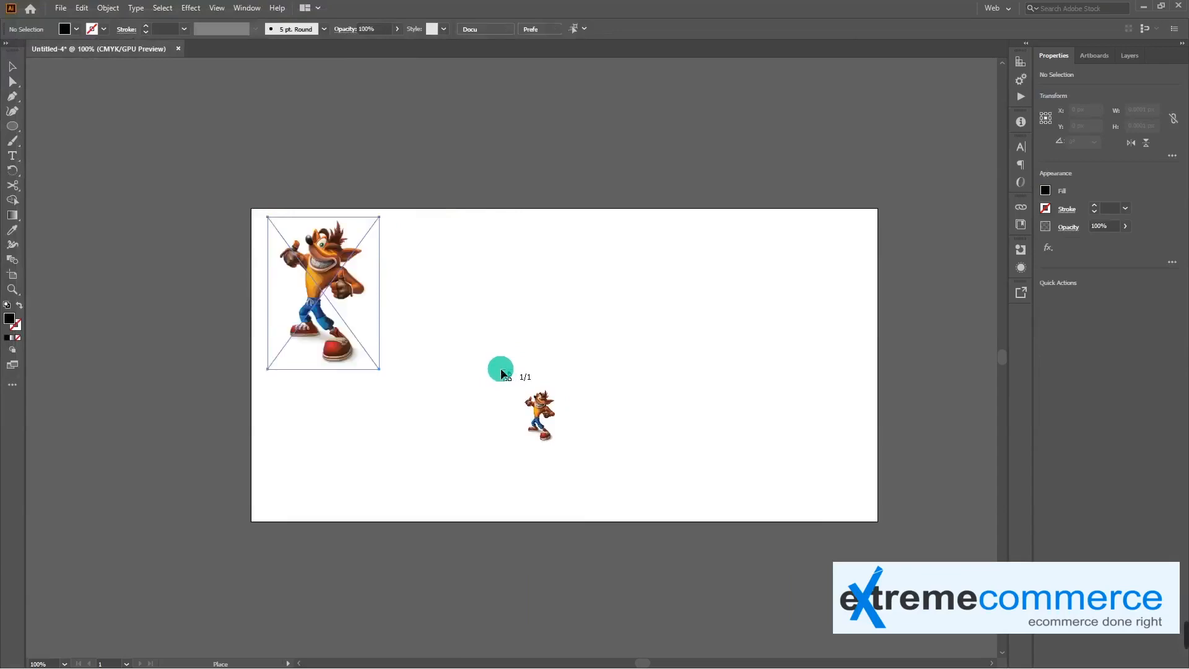
# Open the Reflect options for the placed character image and preview a custom axis angle of about 22°
pyautogui.click(430, 388)
pyautogui.click(321, 288)
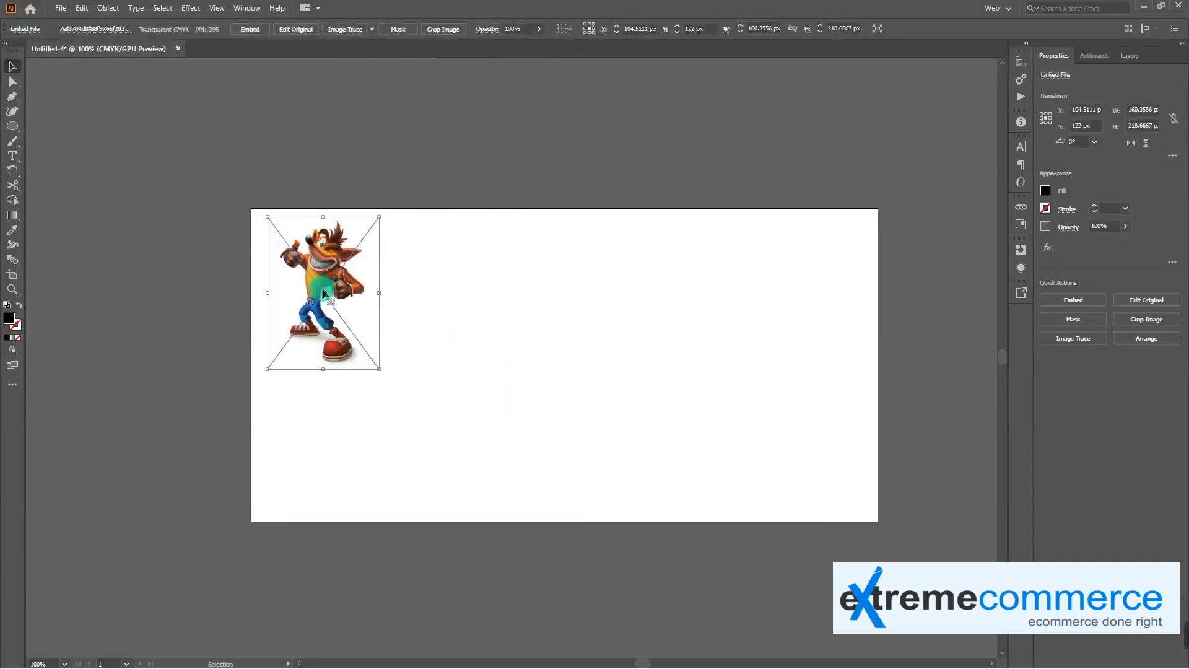
pyautogui.rightClick(337, 262)
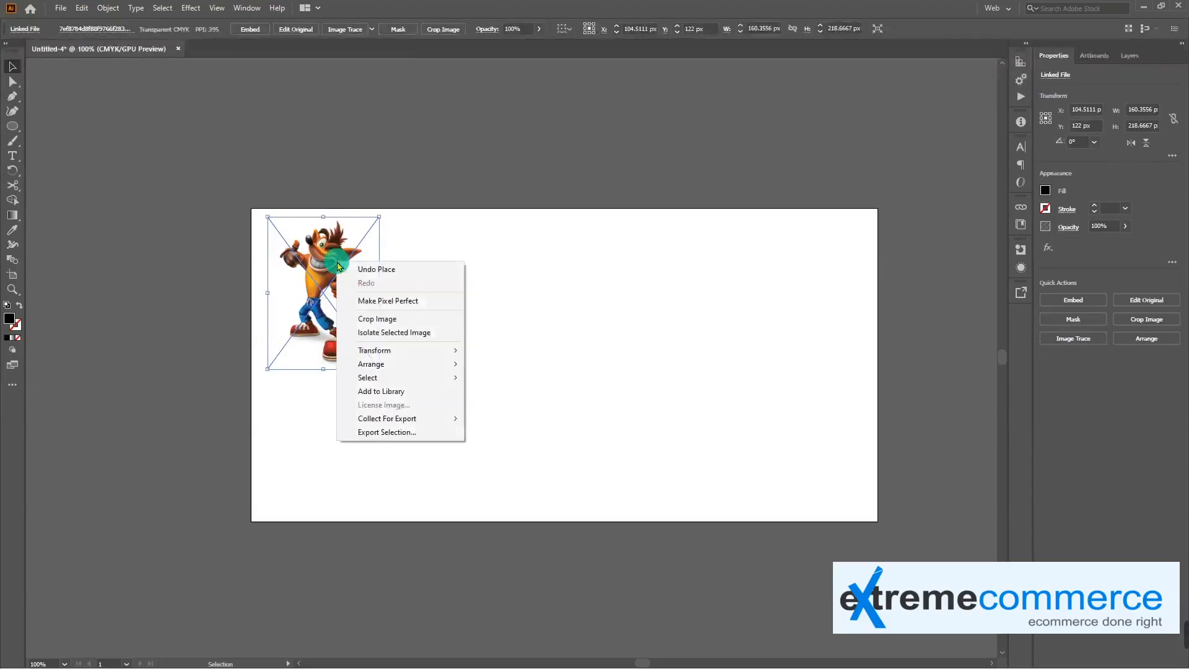
pyautogui.moveTo(430, 352)
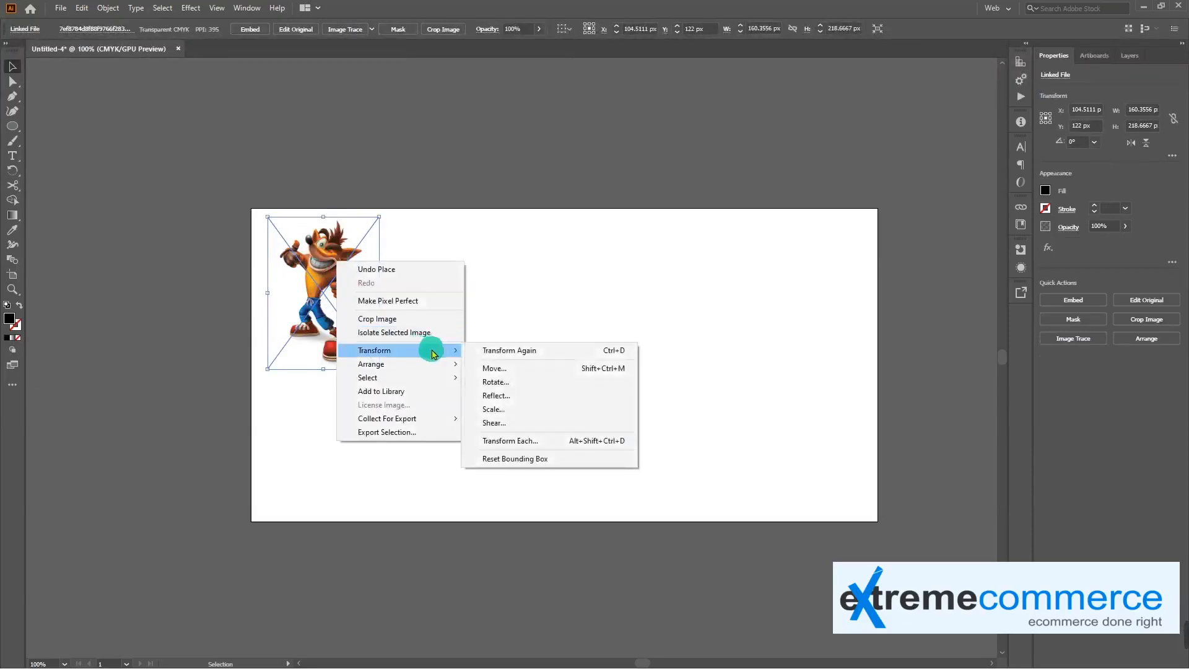
pyautogui.click(573, 394)
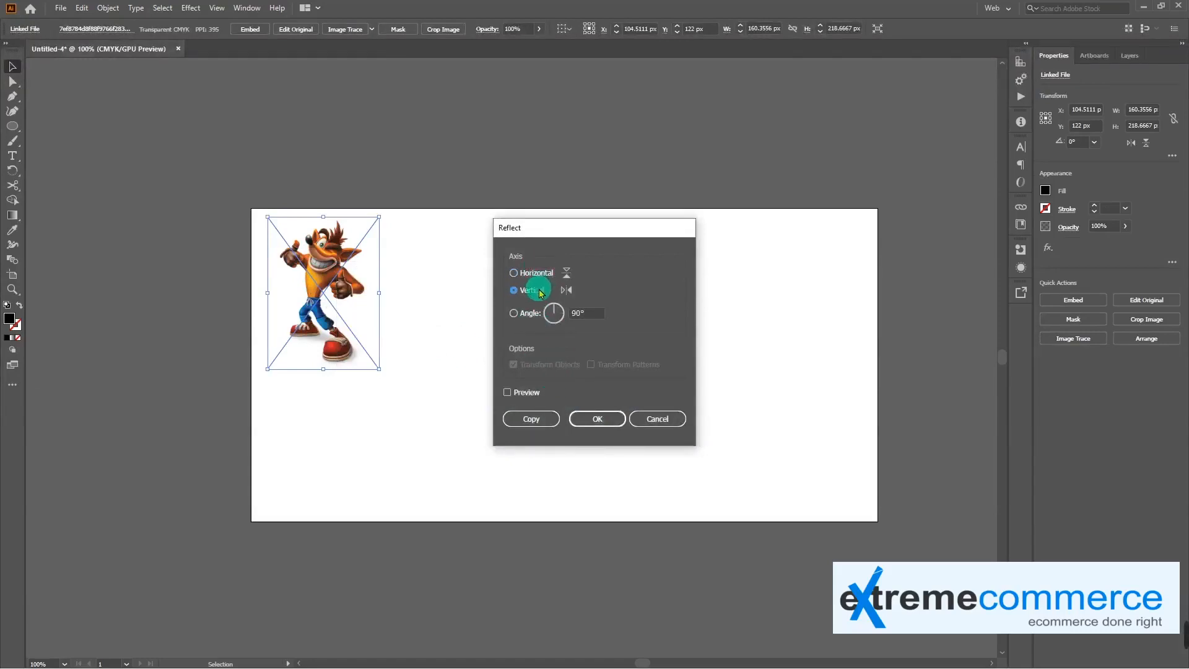
pyautogui.click(522, 318)
pyautogui.click(556, 314)
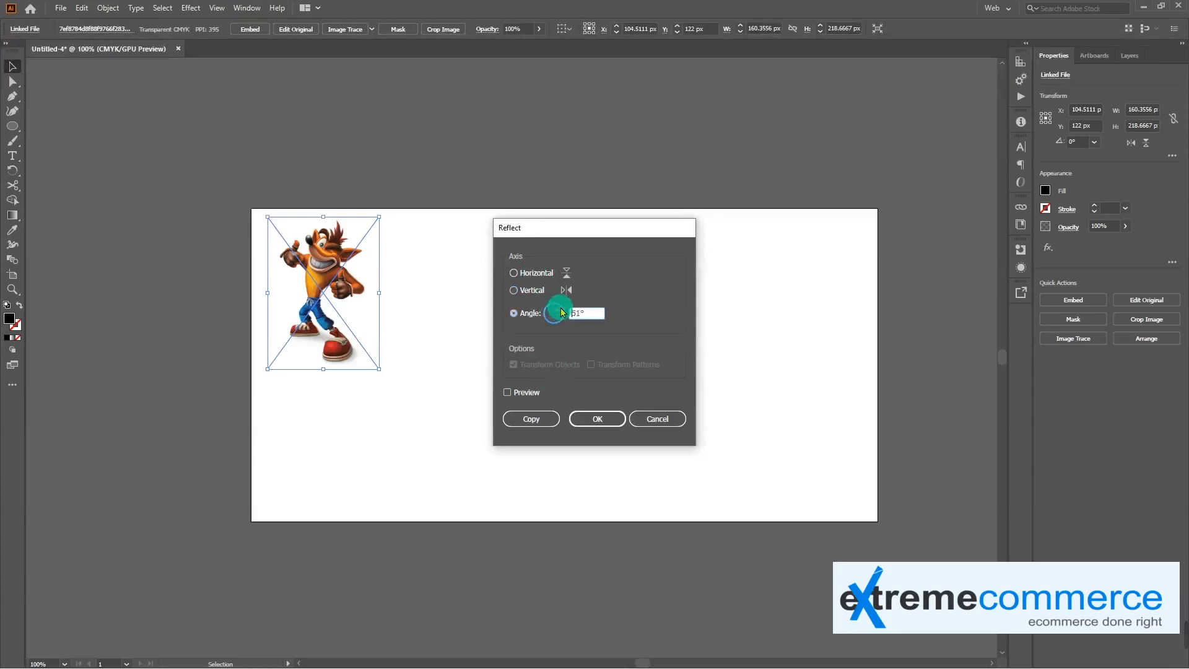
pyautogui.click(561, 312)
pyautogui.click(510, 395)
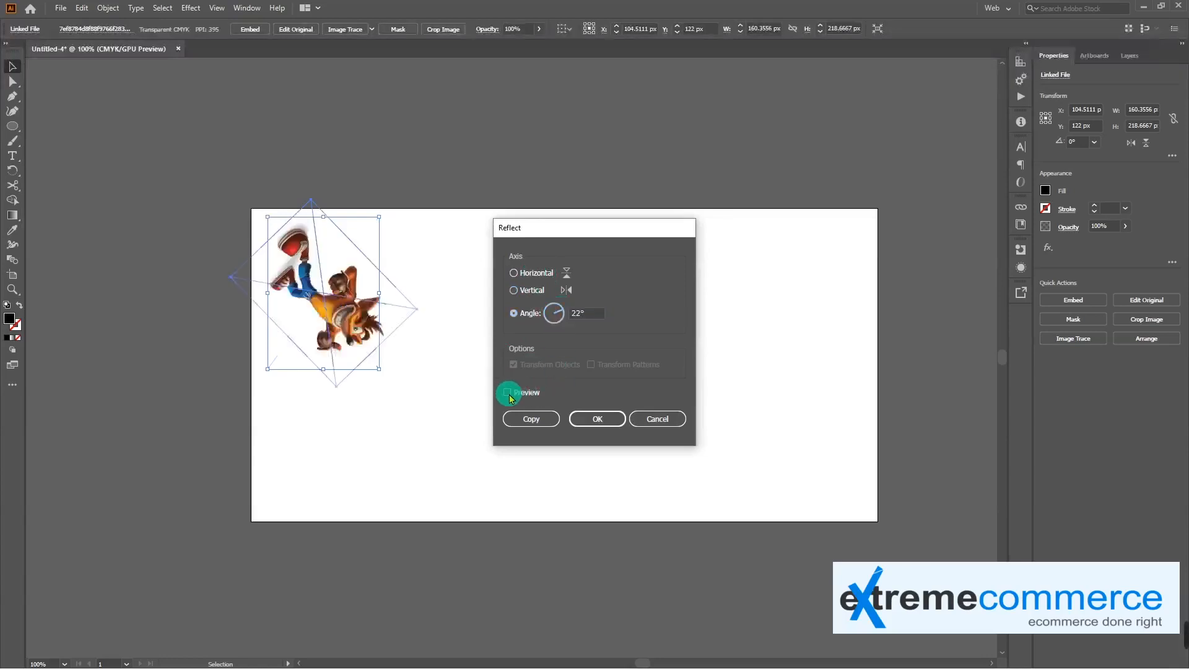
pyautogui.click(555, 313)
pyautogui.moveTo(559, 315); pyautogui.dragTo(553, 309)
# Reflect the character image across the vertical axis and deselect it
pyautogui.click(515, 290)
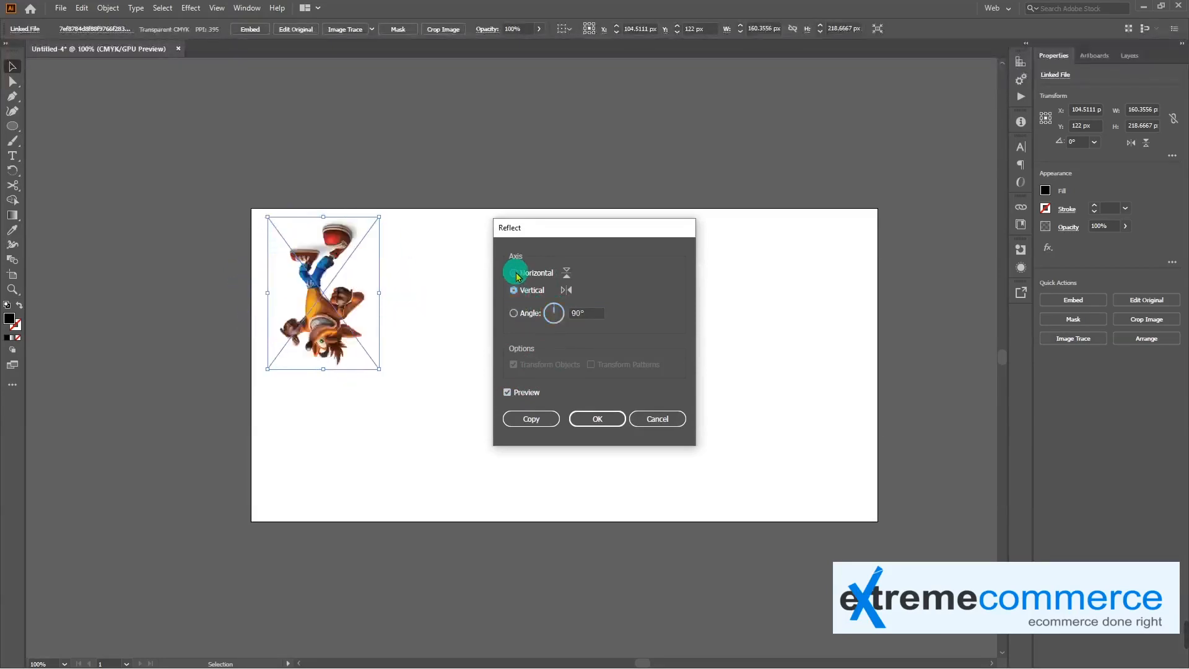
pyautogui.click(517, 291)
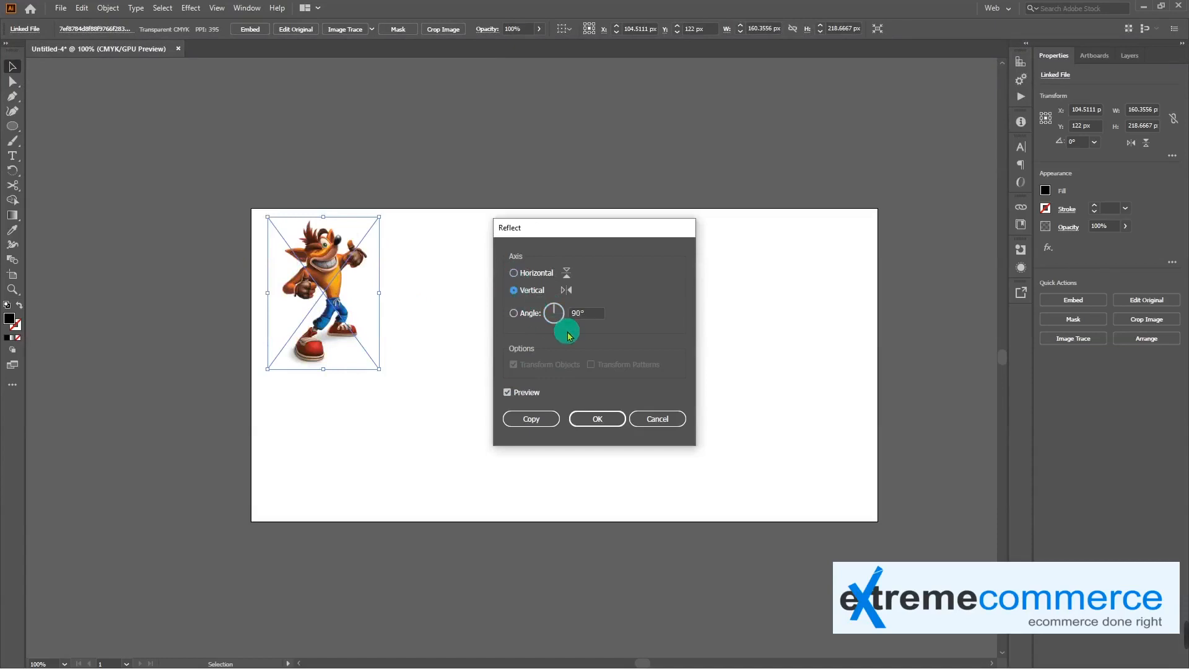
pyautogui.click(601, 419)
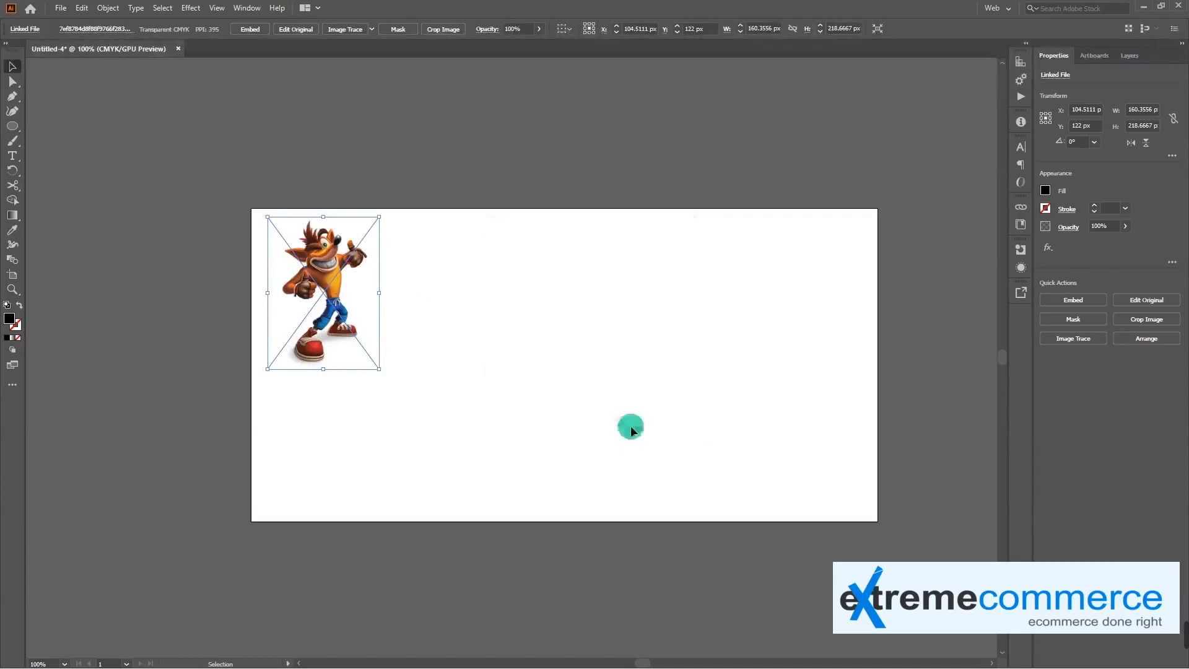
pyautogui.click(434, 341)
# Enlarge the reflected character image to about 232 × 276 px and shift it slightly within the artboard's upper left area
pyautogui.click(343, 300)
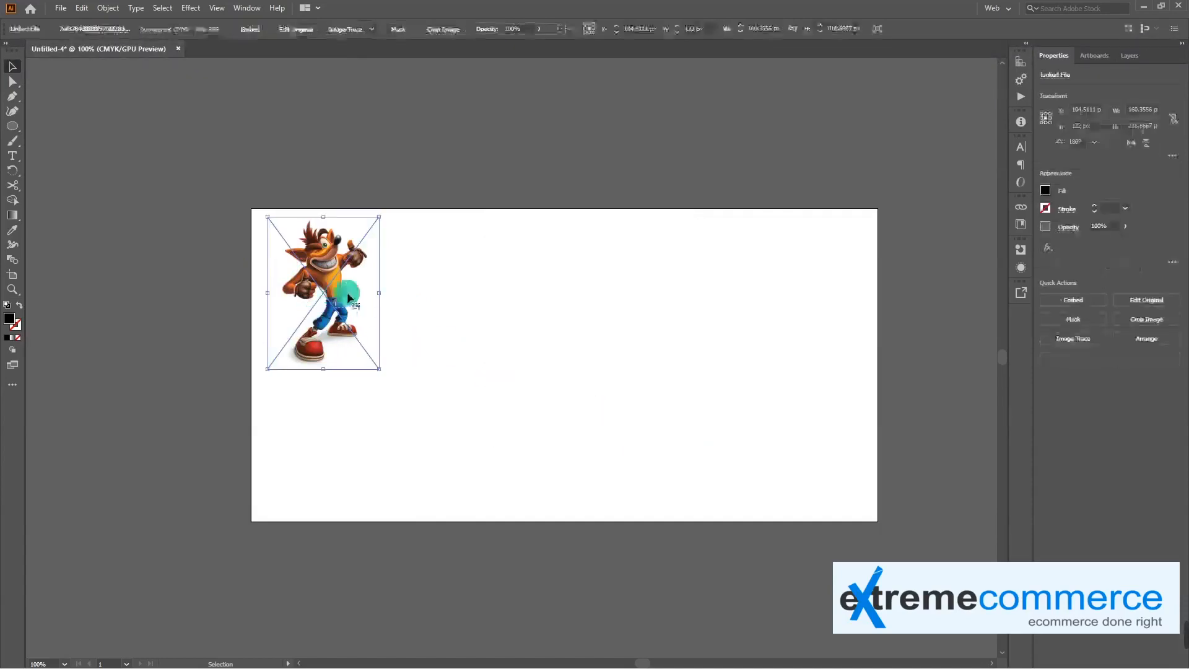
pyautogui.moveTo(379, 368); pyautogui.dragTo(403, 409)
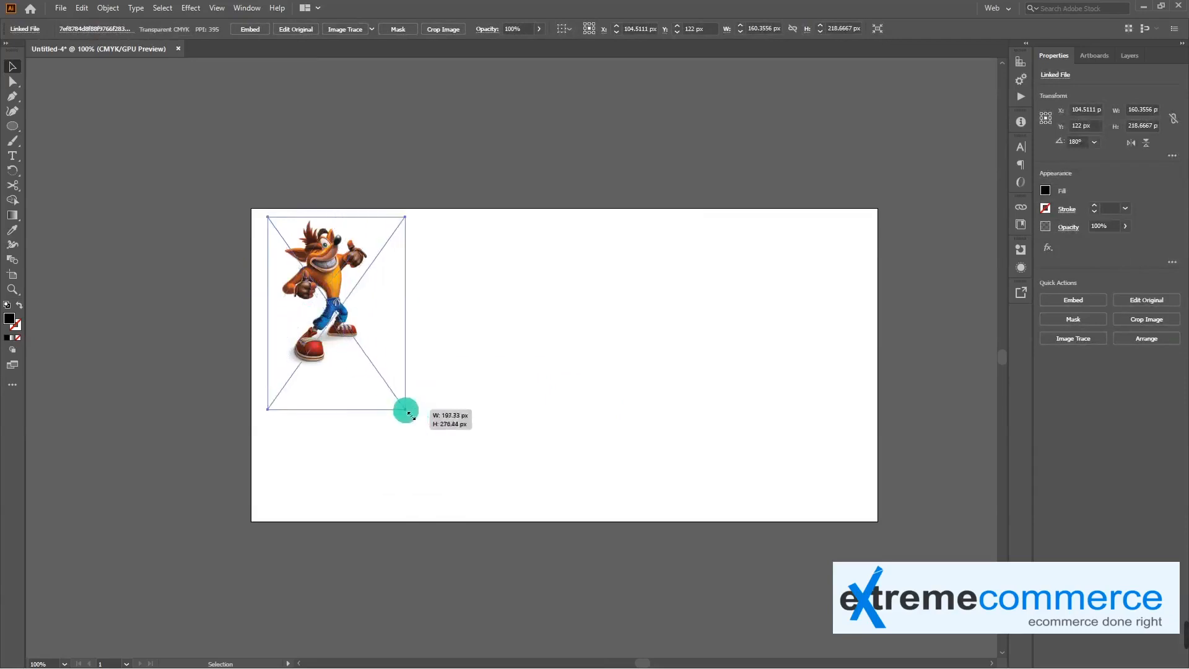
pyautogui.moveTo(403, 313); pyautogui.dragTo(429, 300)
pyautogui.click(475, 329)
pyautogui.click(374, 303)
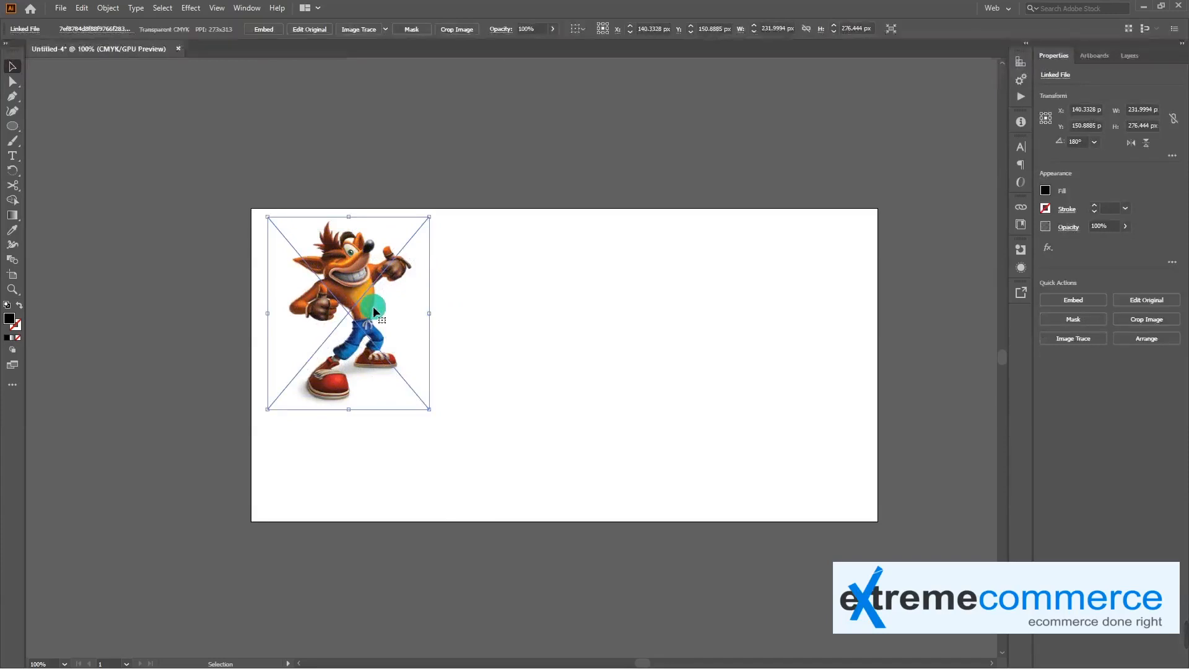
pyautogui.moveTo(373, 305)
pyautogui.mouseDown()
pyautogui.moveTo(437, 316)
pyautogui.moveTo(351, 315)
pyautogui.mouseUp()
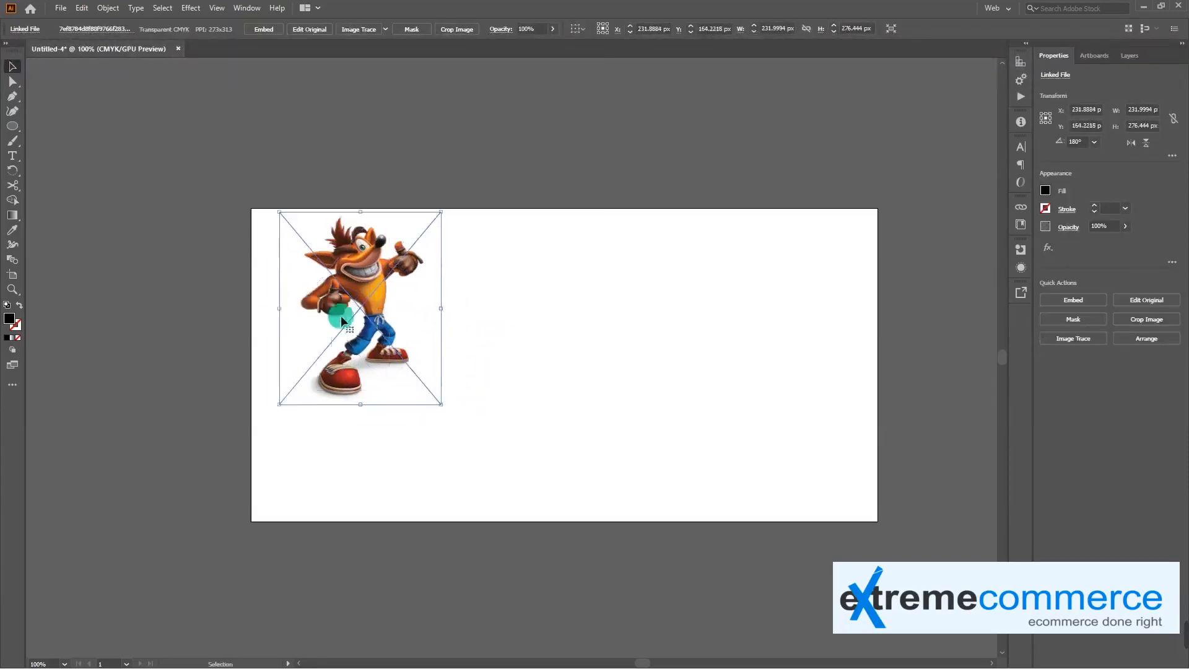
# Draw a black rectangle about 223 × 162 px on the artboard, to the right of the character image
pyautogui.moveTo(21, 131); pyautogui.dragTo(62, 131)
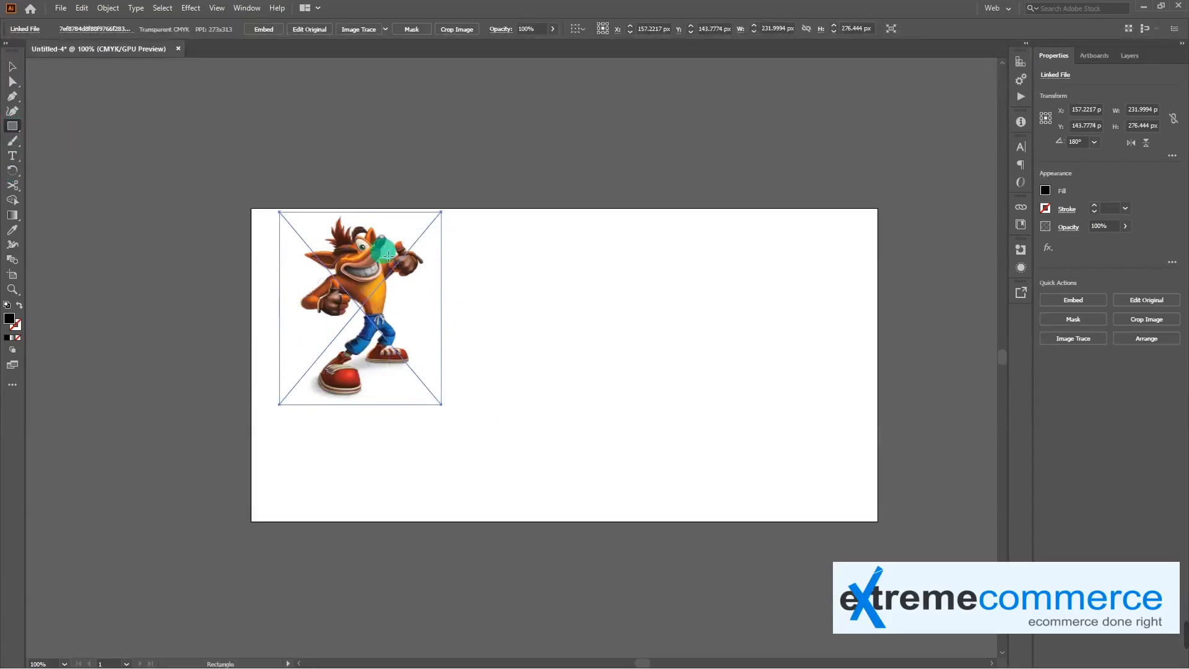
pyautogui.moveTo(497, 261); pyautogui.dragTo(654, 373)
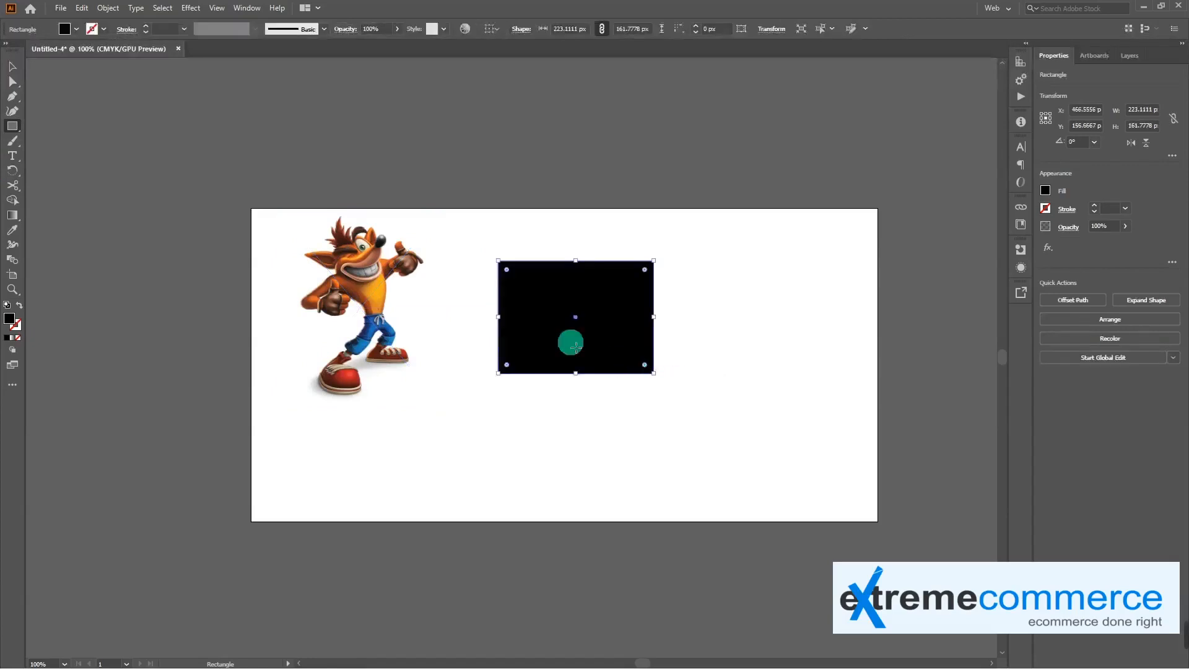
pyautogui.click(604, 340)
pyautogui.click(635, 364)
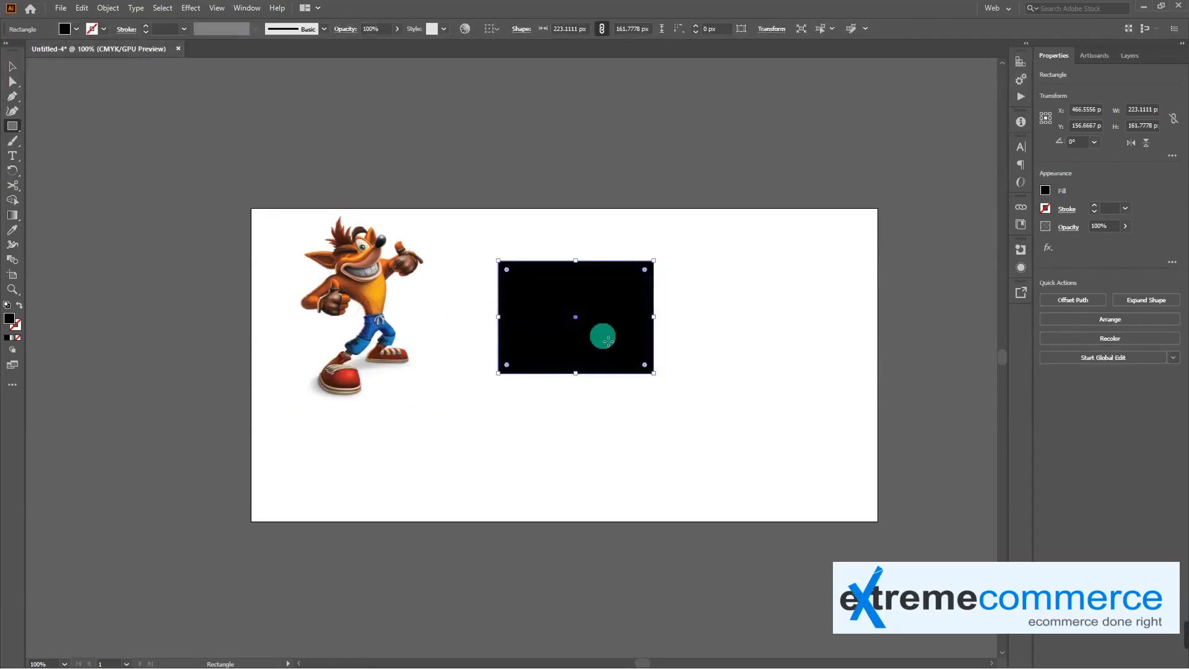
# Move the black rectangle over the right part of the character image and make a clipping mask from the two objects
pyautogui.press('v')
pyautogui.moveTo(552, 320); pyautogui.dragTo(389, 297)
pyautogui.click(588, 353)
pyautogui.click(335, 284)
pyautogui.keyDown('shift'); pyautogui.click(472, 304); pyautogui.keyUp('shift')
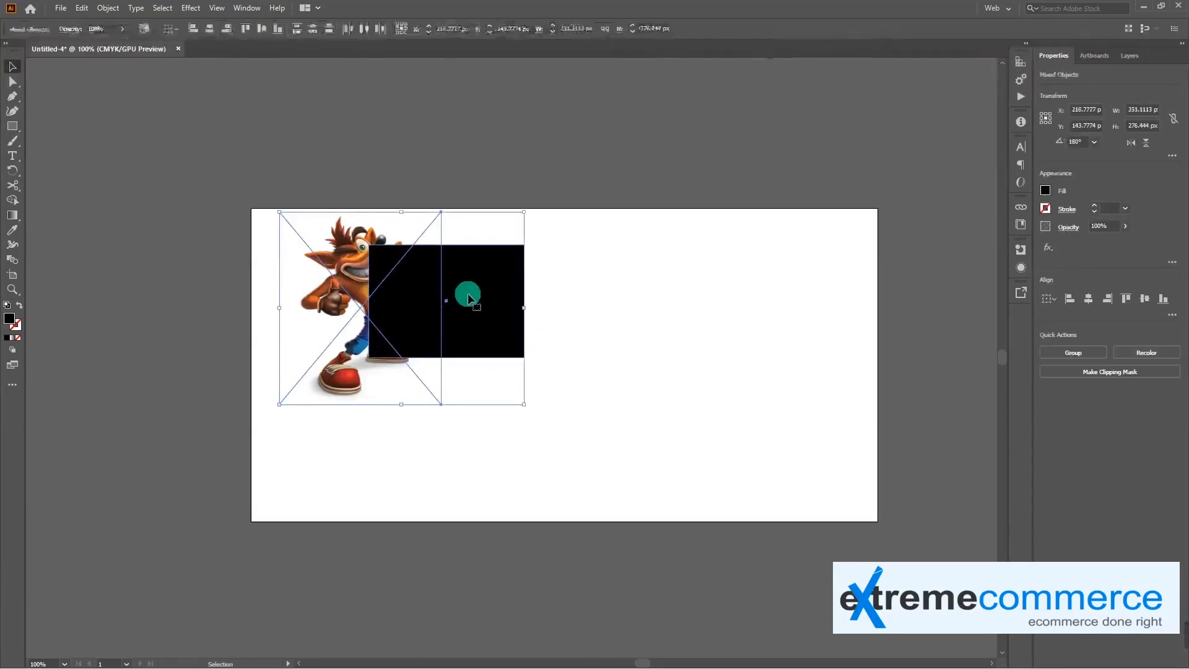
pyautogui.rightClick(468, 289)
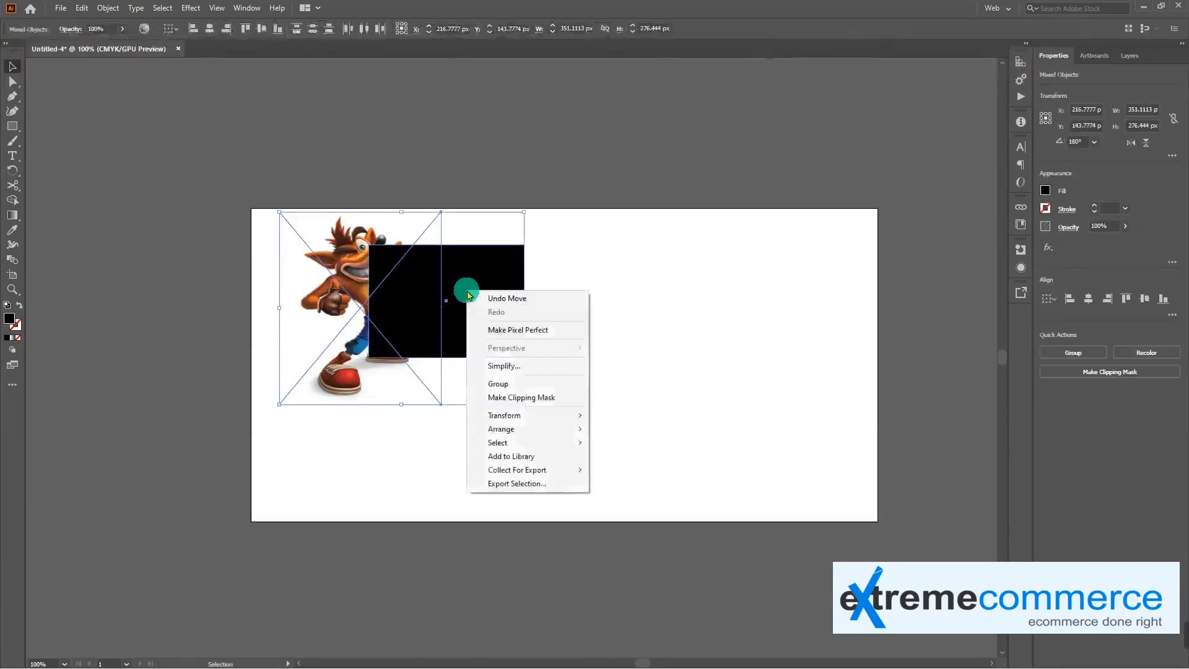
pyautogui.click(536, 399)
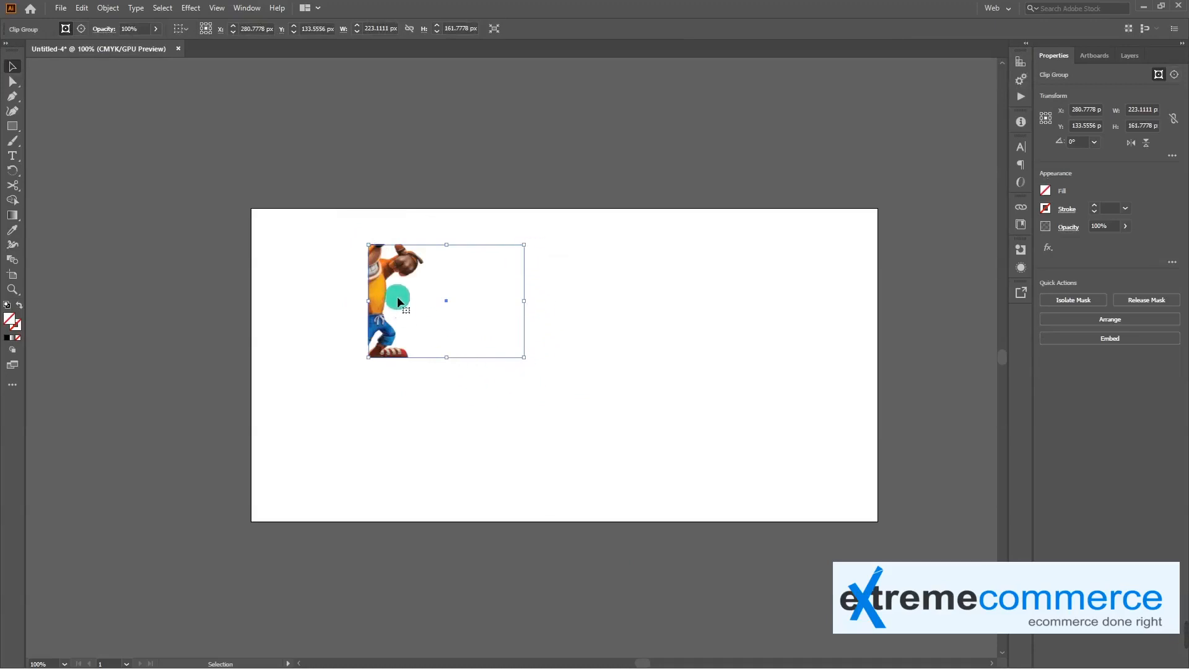
# Give the clip group a solid black 1 pt stroke
pyautogui.click(15, 331)
pyautogui.click(8, 338)
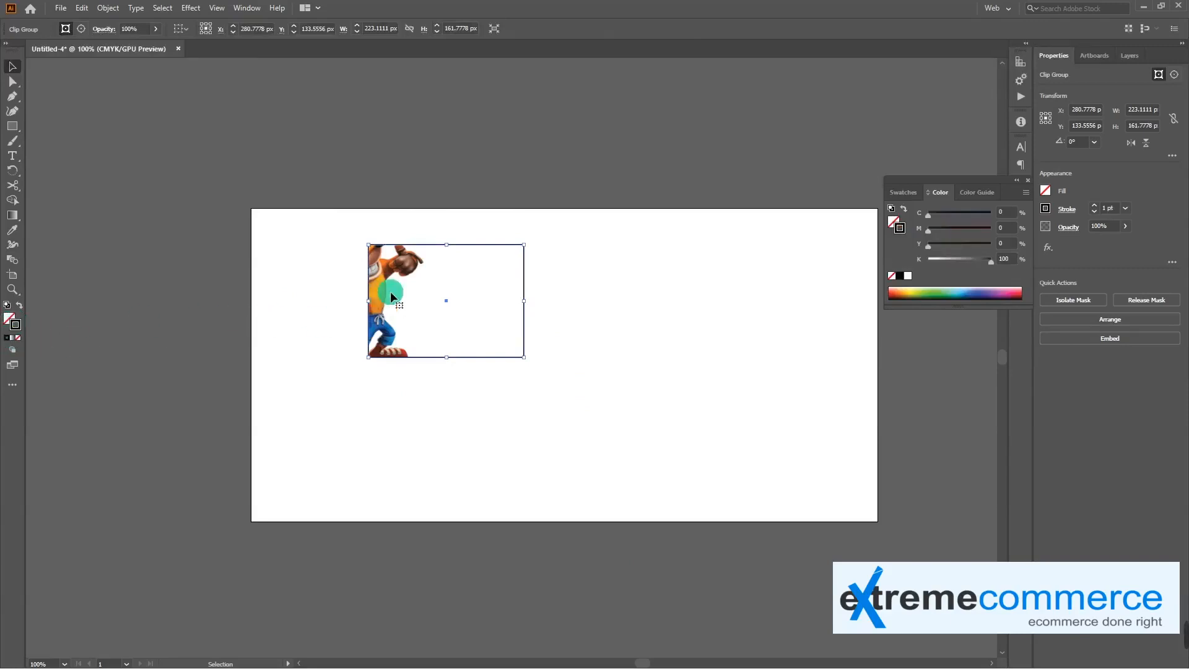
pyautogui.click(555, 267)
pyautogui.click(524, 277)
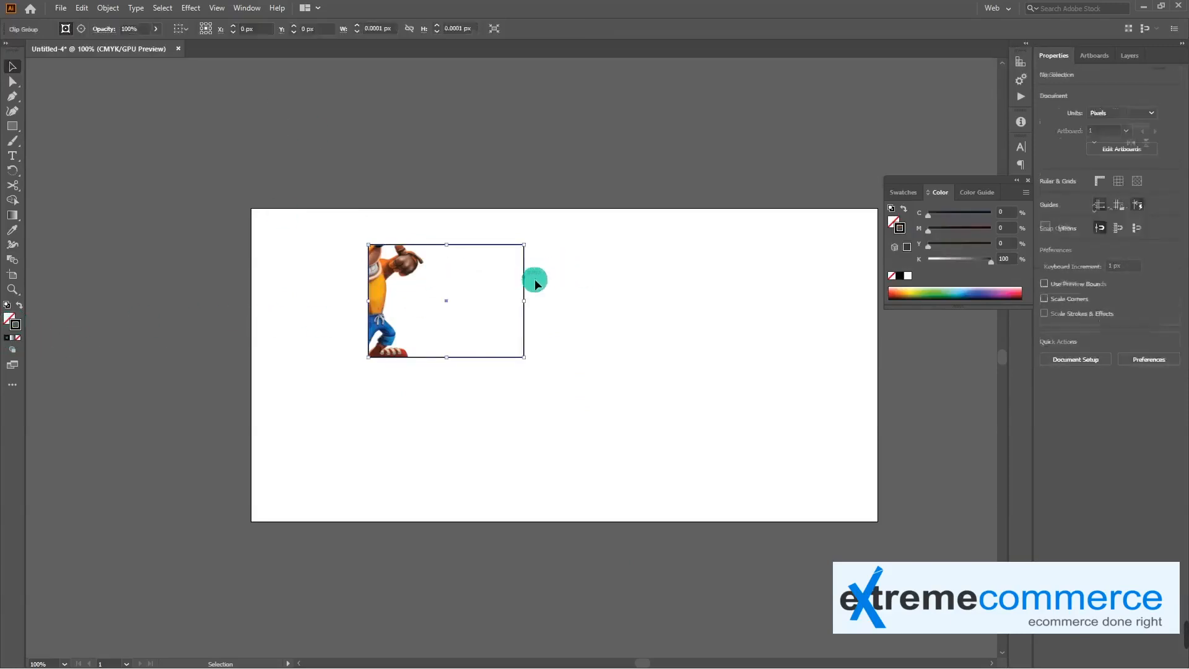
# Reposition the image inside the clipping mask to frame the character's head and torso, and move the clip group slightly left
pyautogui.doubleClick(417, 284)
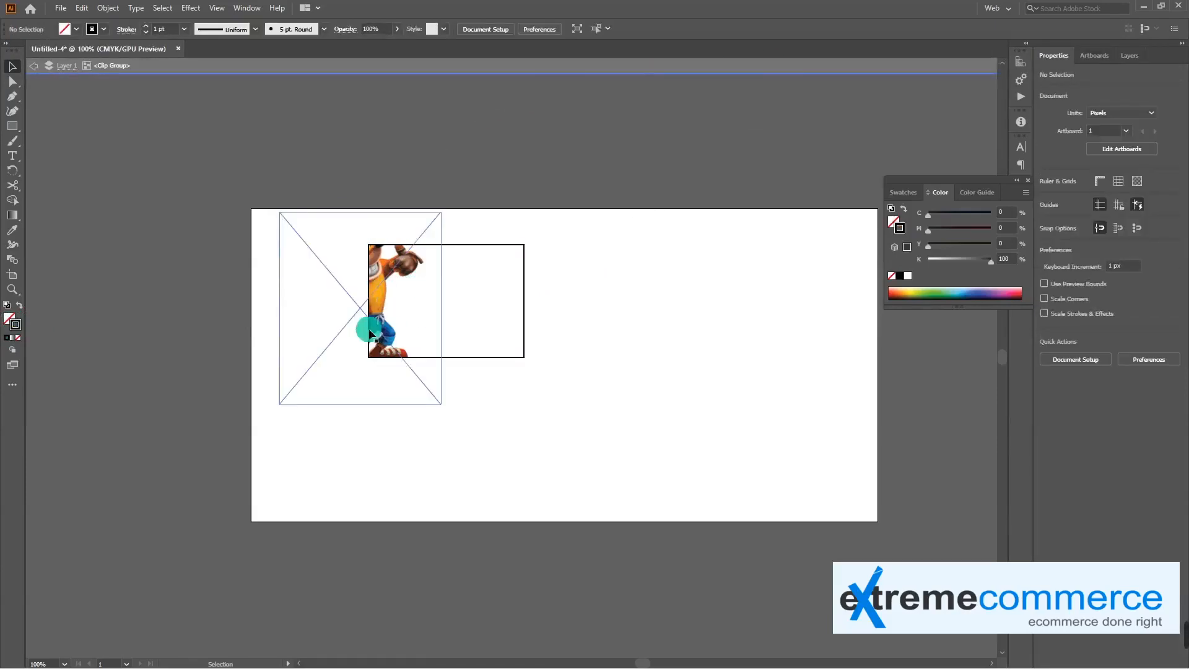
pyautogui.moveTo(386, 322); pyautogui.dragTo(447, 302)
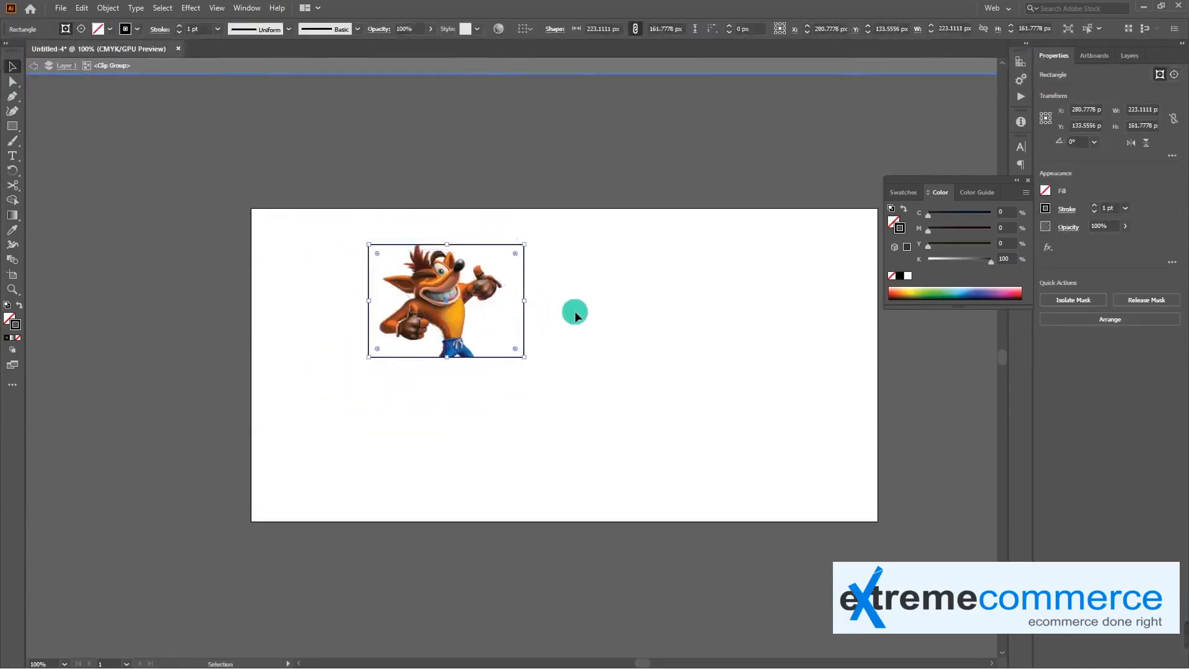
pyautogui.doubleClick(601, 313)
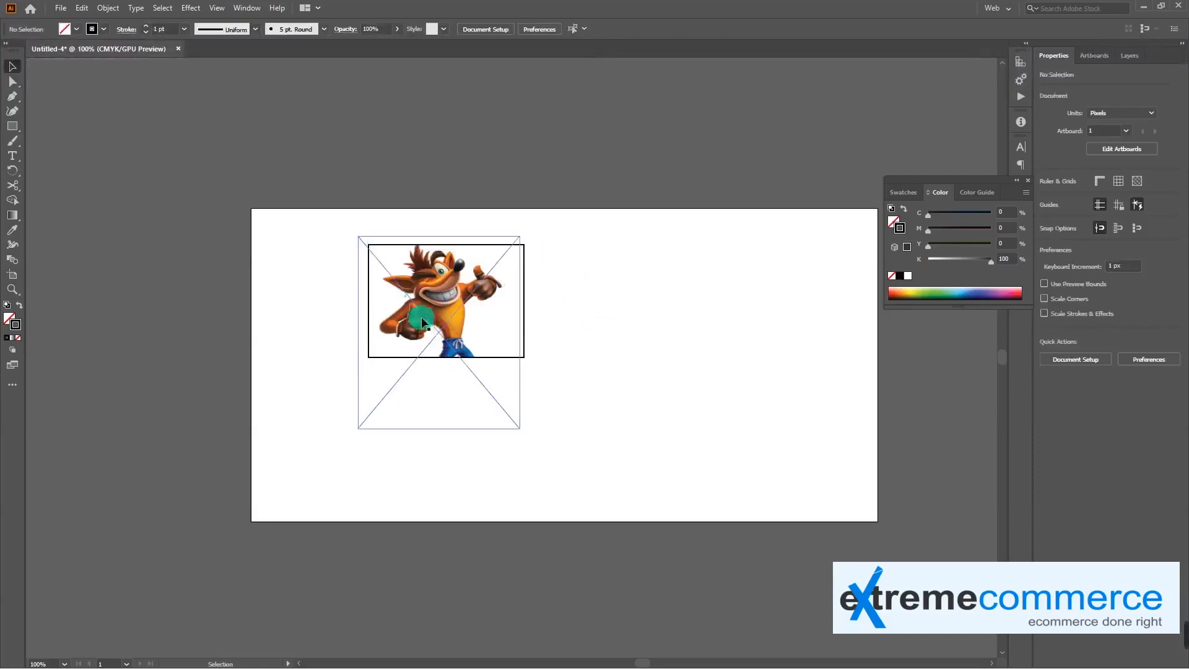
pyautogui.moveTo(517, 331); pyautogui.dragTo(439, 291)
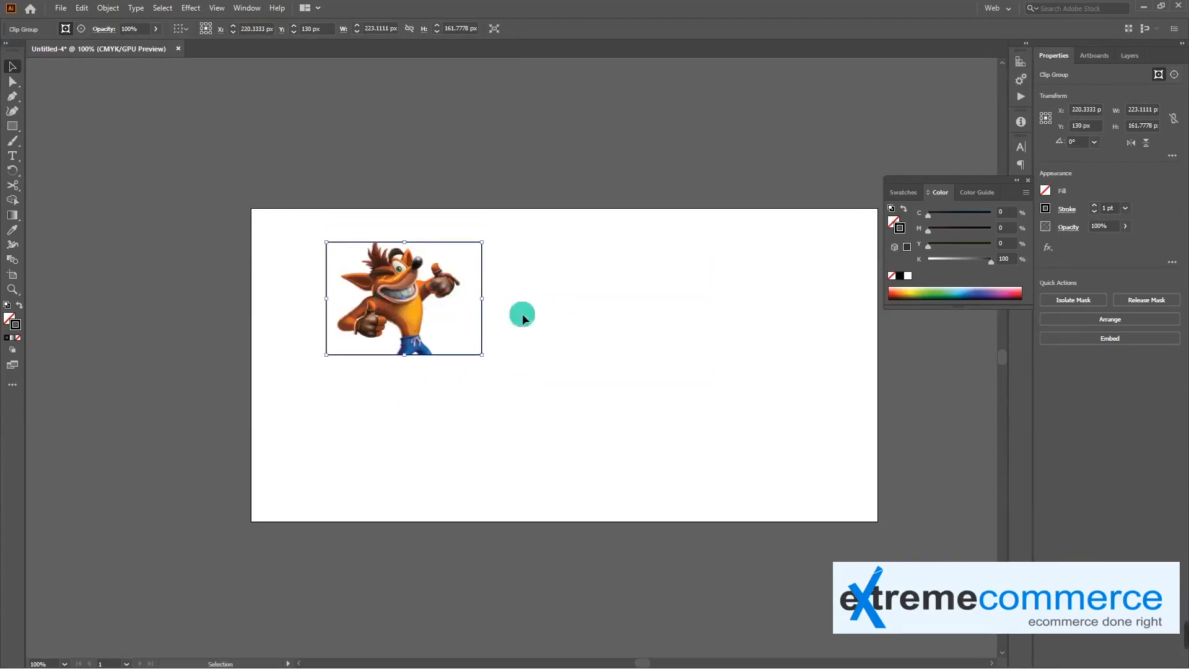
# Shift the image up inside the clipping mask to frame the character's legs, and reposition the whole clip group on the artboard
pyautogui.doubleClick(408, 288)
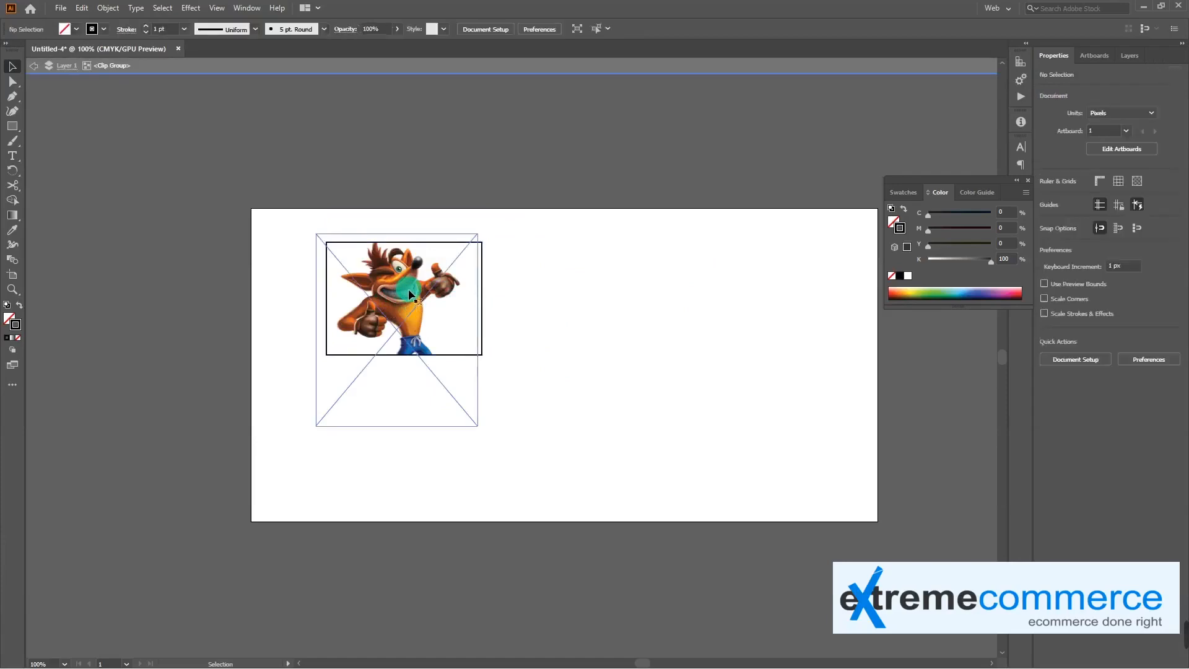
pyautogui.moveTo(415, 321); pyautogui.dragTo(422, 253)
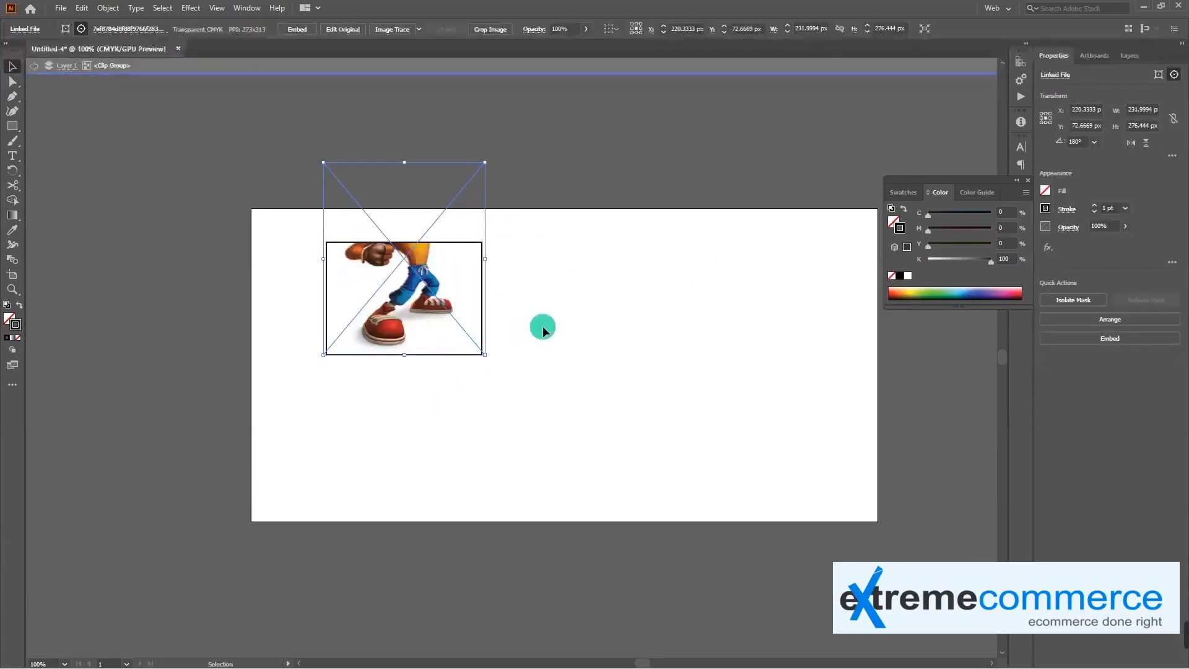
pyautogui.doubleClick(581, 325)
pyautogui.moveTo(411, 300); pyautogui.dragTo(418, 331)
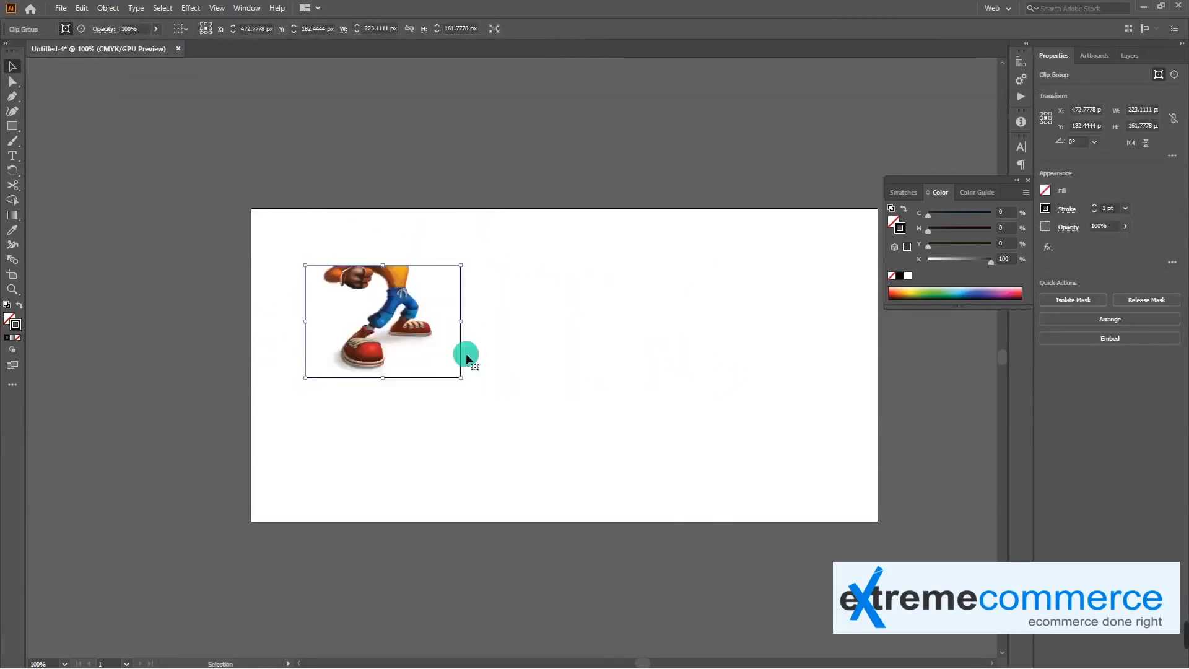
pyautogui.click(467, 353)
pyautogui.click(382, 330)
pyautogui.click(482, 421)
pyautogui.click(399, 321)
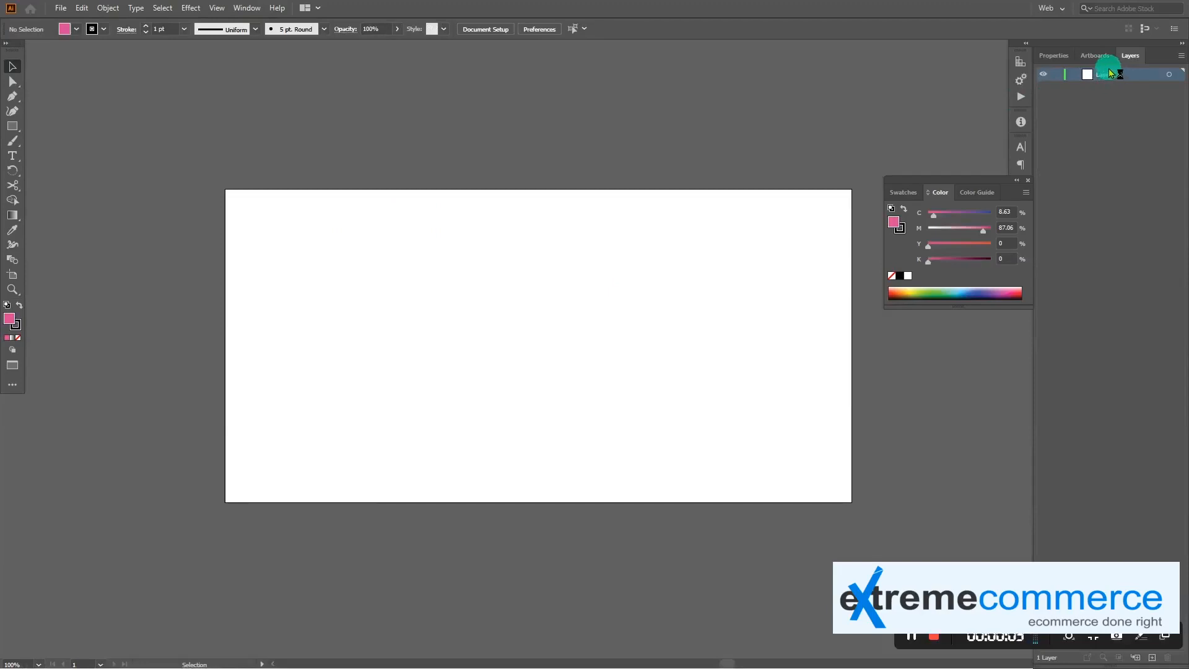
# Hide the Layers panel and show it again
pyautogui.click(246, 8)
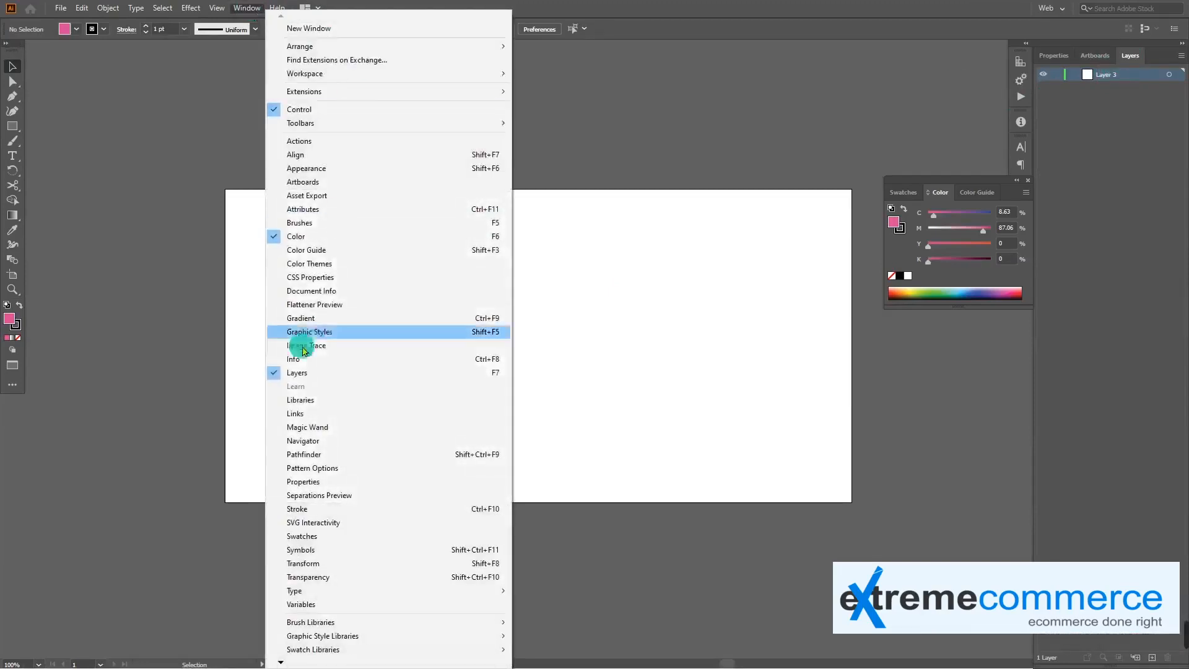
pyautogui.click(329, 374)
pyautogui.click(236, 12)
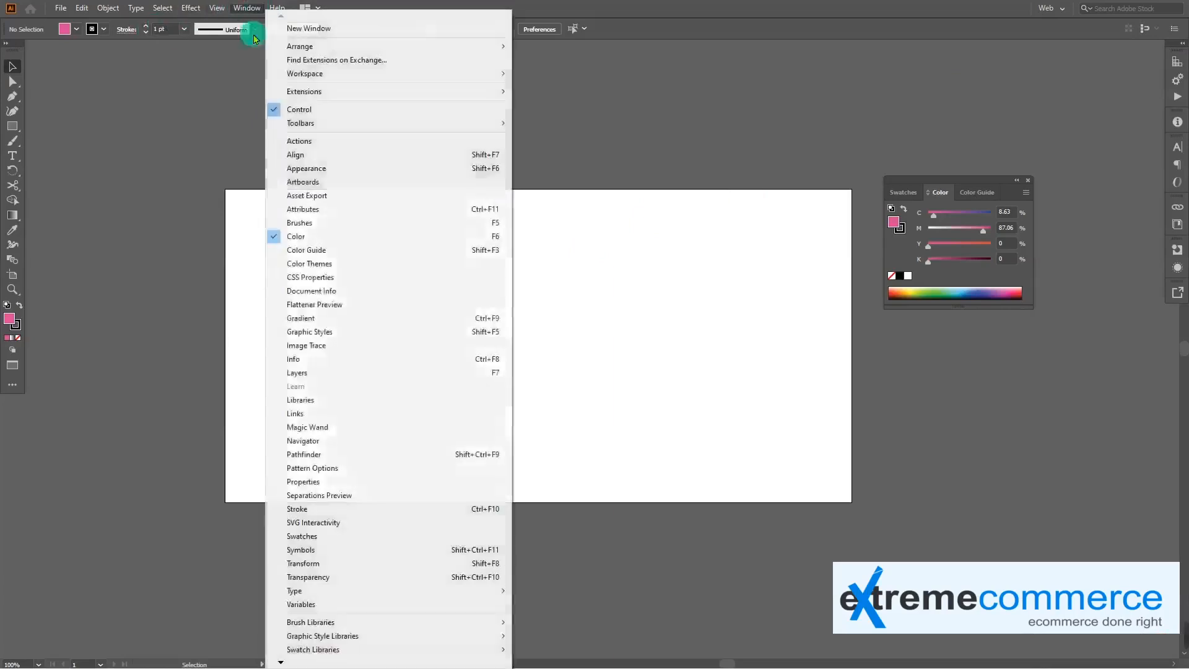
pyautogui.click(388, 370)
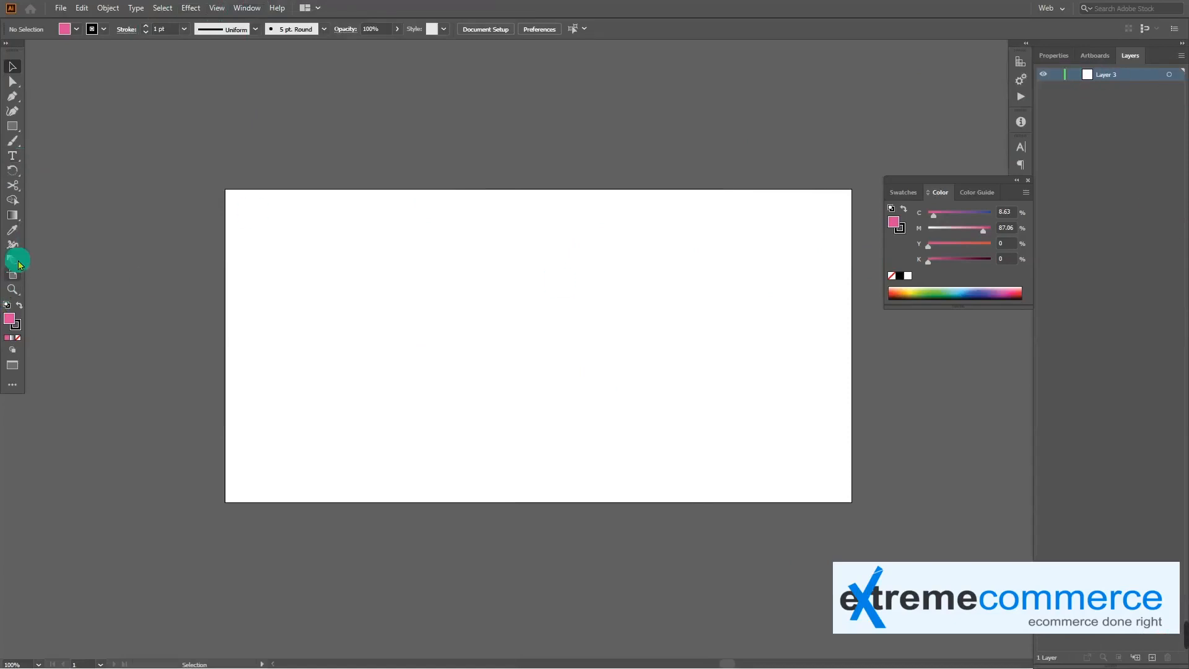
# Draw four separate pink rectangles with black strokes in a row across the blank artboard, the last about 98 × 125 px
pyautogui.click(13, 125)
pyautogui.moveTo(480, 276); pyautogui.dragTo(560, 344)
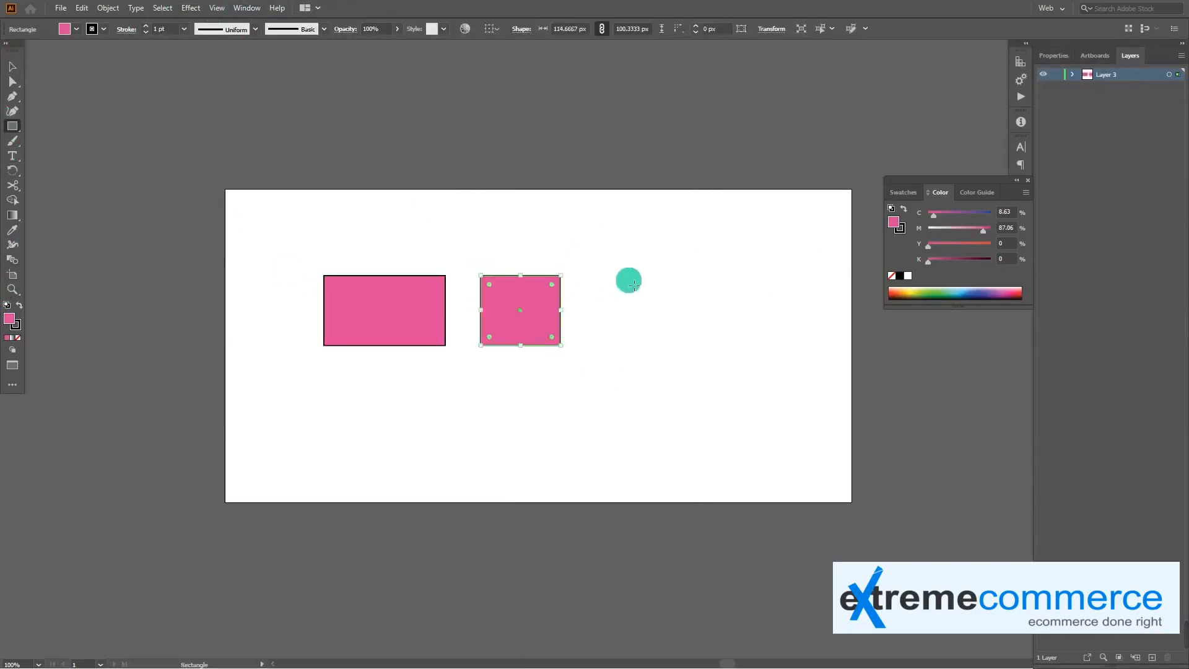
pyautogui.moveTo(628, 279); pyautogui.dragTo(720, 374)
pyautogui.moveTo(759, 294); pyautogui.dragTo(828, 381)
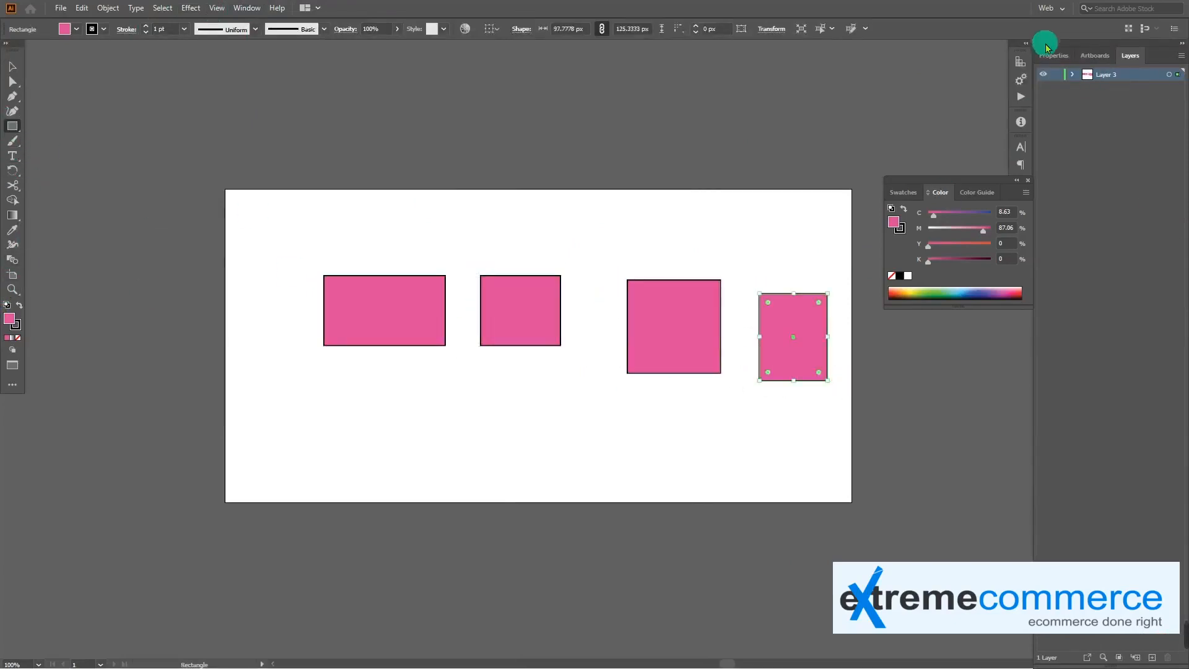
# Expand Layer 3 to list its individual rectangles and switch to the Selection tool
pyautogui.click(1073, 75)
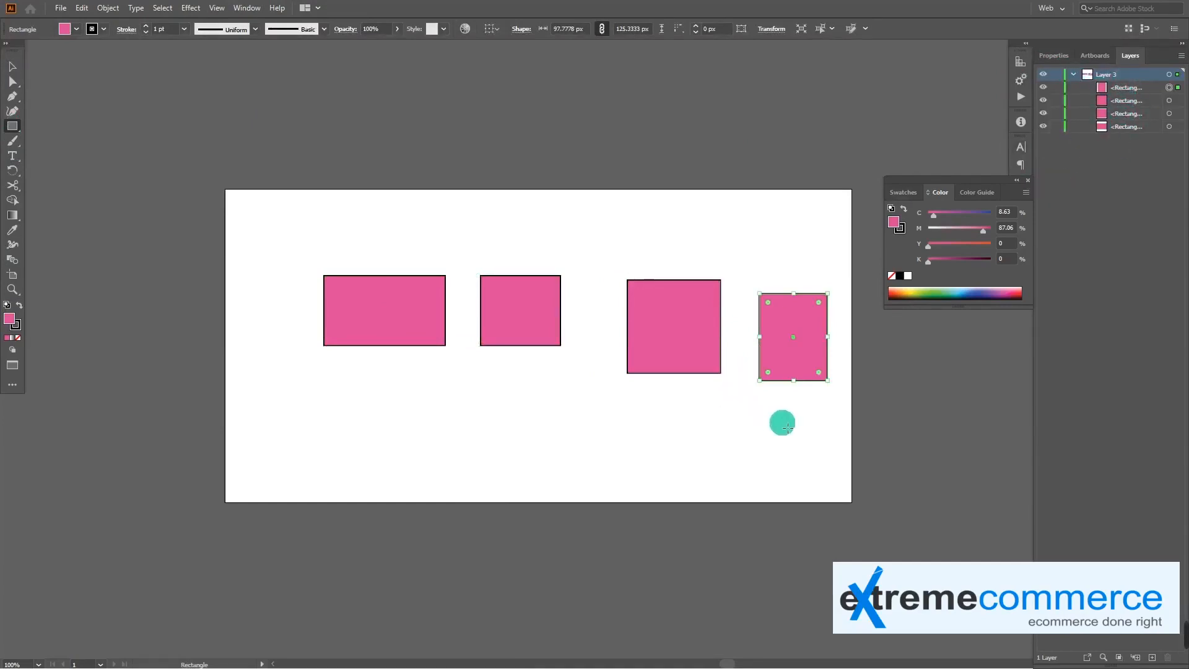
pyautogui.click(787, 427)
pyautogui.click(610, 362)
pyautogui.press('v')
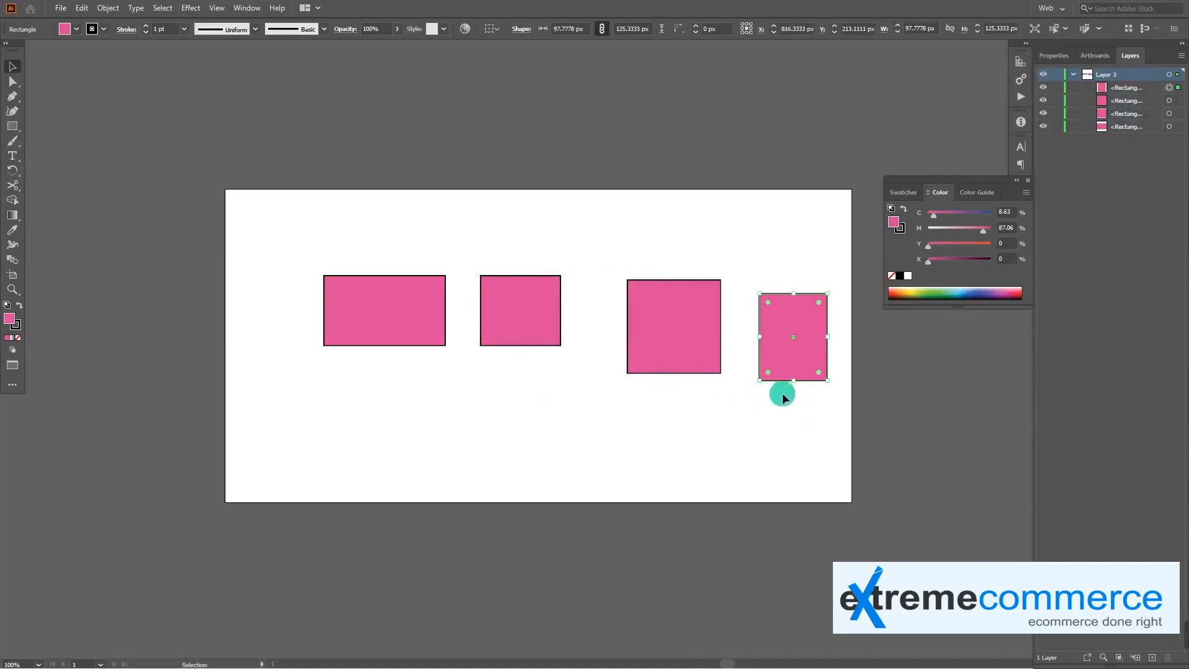
# Group the four pink rectangles into one object
pyautogui.moveTo(824, 413); pyautogui.dragTo(359, 255)
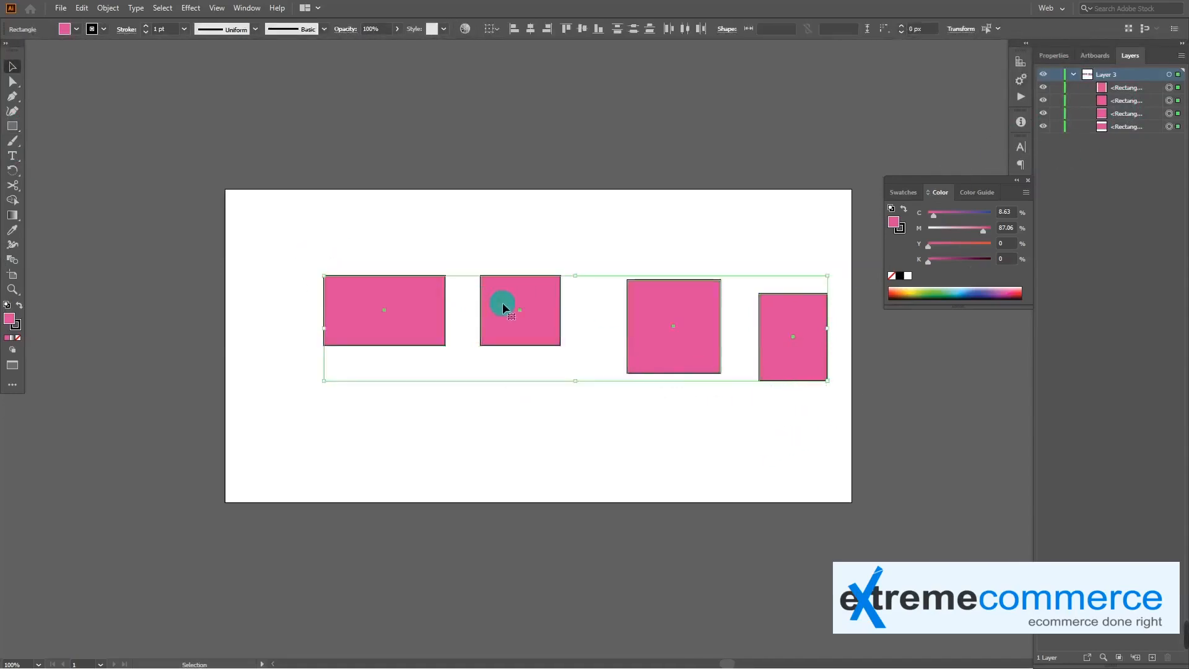
pyautogui.rightClick(504, 306)
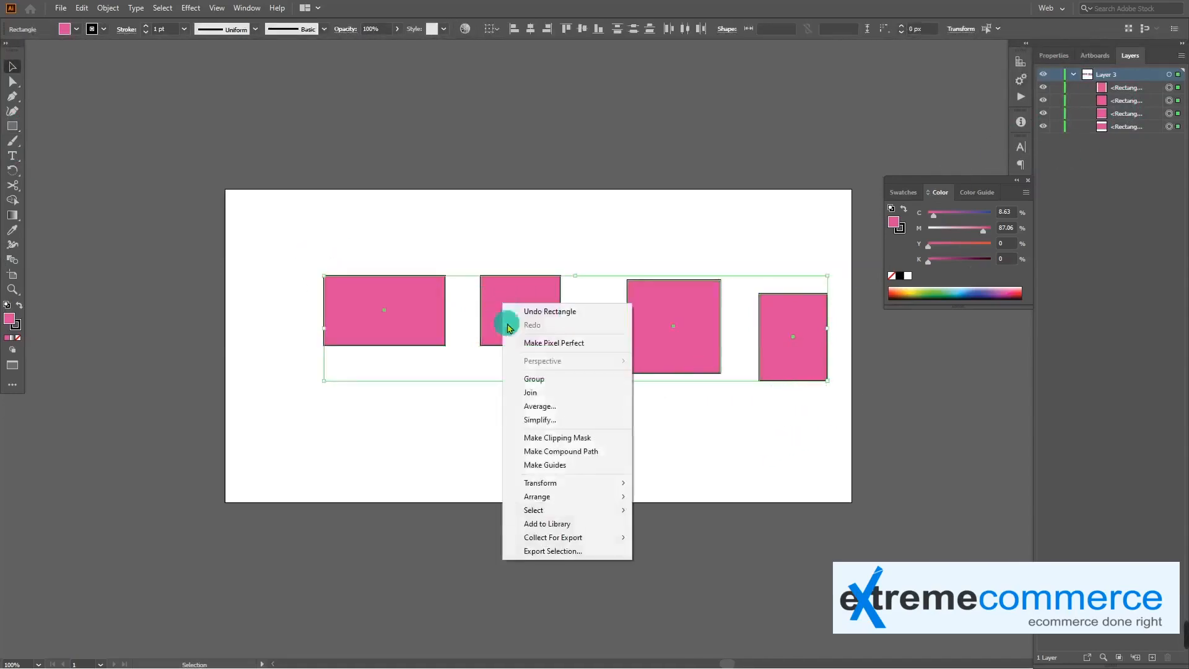
pyautogui.click(559, 379)
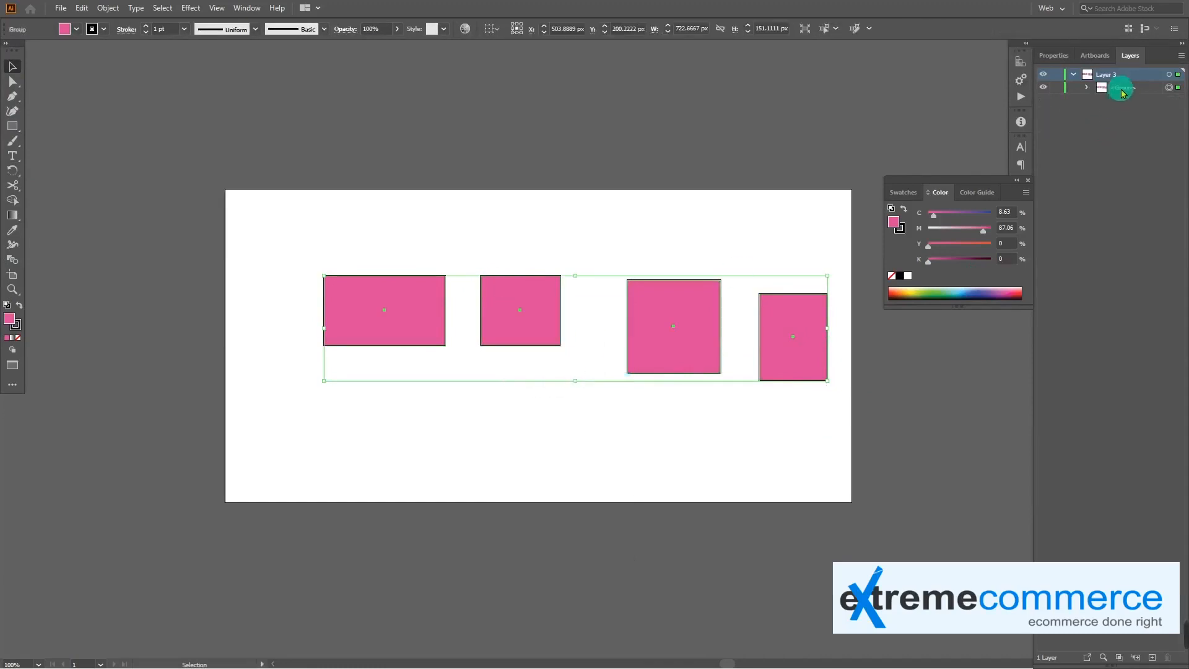
# Move the rectangle group around the artboard as one unit and delete it
pyautogui.moveTo(707, 309); pyautogui.dragTo(608, 285)
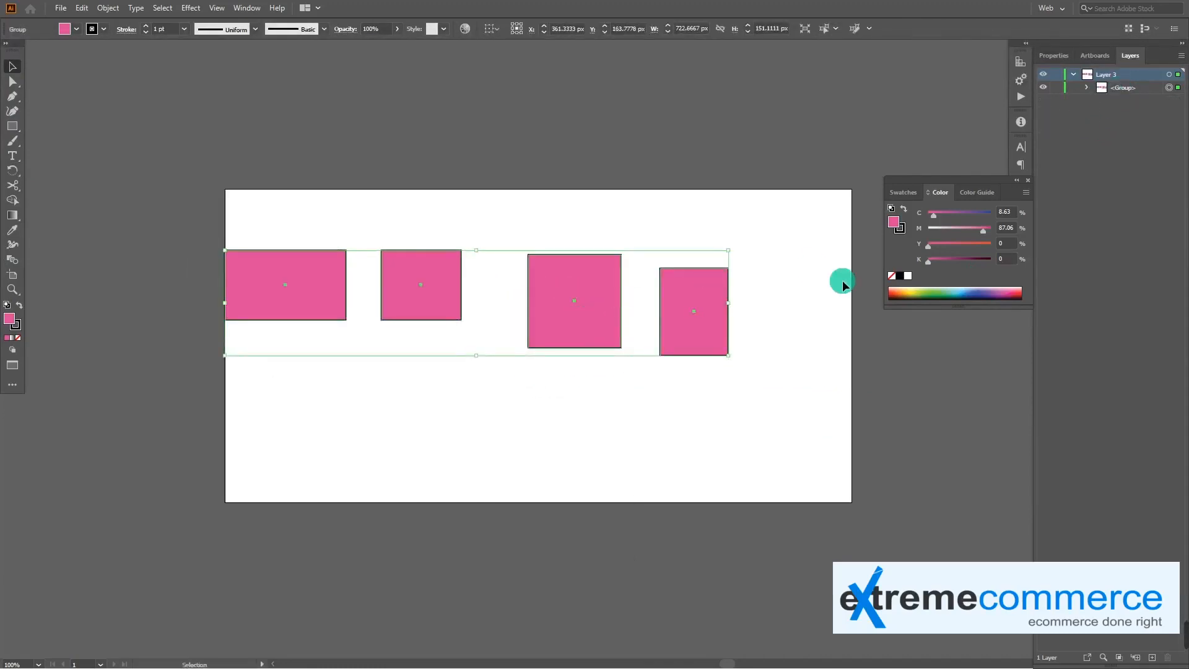
pyautogui.hotkey('ctrl', 'z')
pyautogui.click(660, 355)
pyautogui.moveTo(581, 288); pyautogui.dragTo(584, 321)
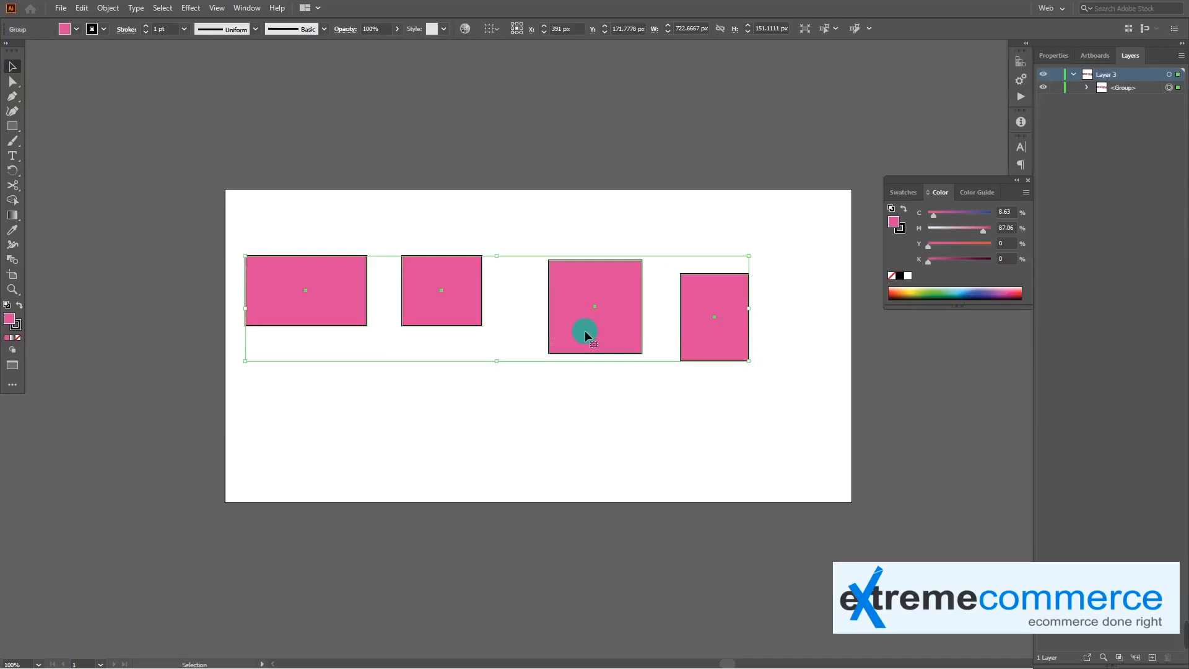
pyautogui.press('Delete')
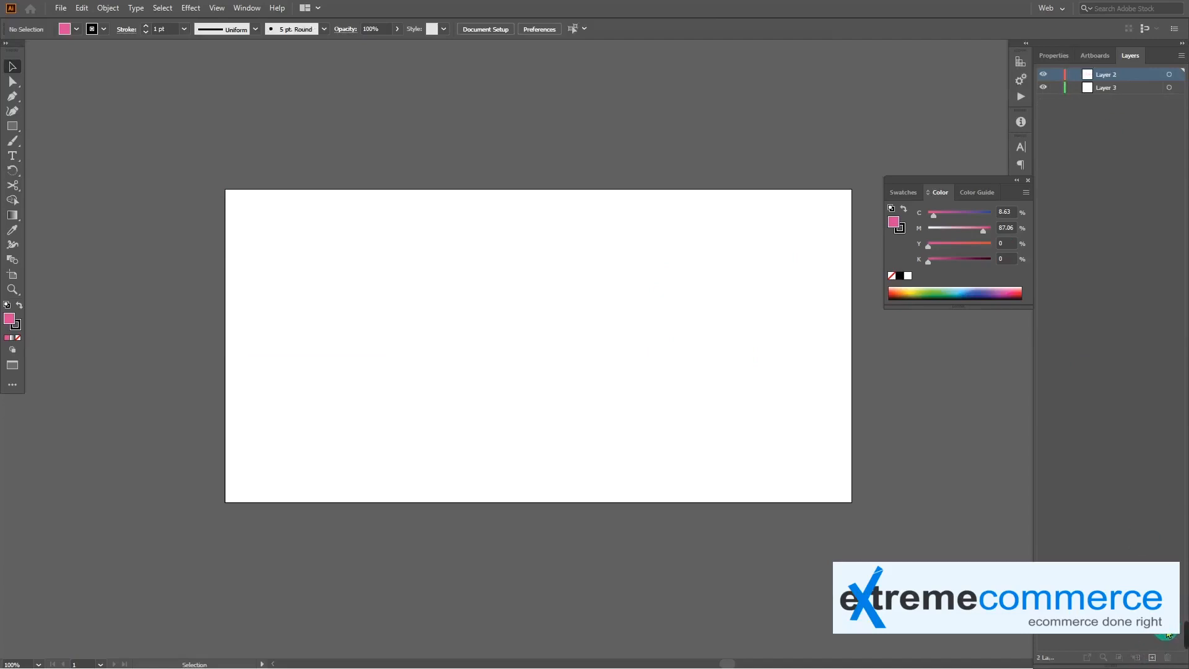
# Draw a pink hexagon about 151 × 171 px on Layer 3 and position it in the artboard's left-centre area
pyautogui.click(13, 126)
pyautogui.click(12, 126)
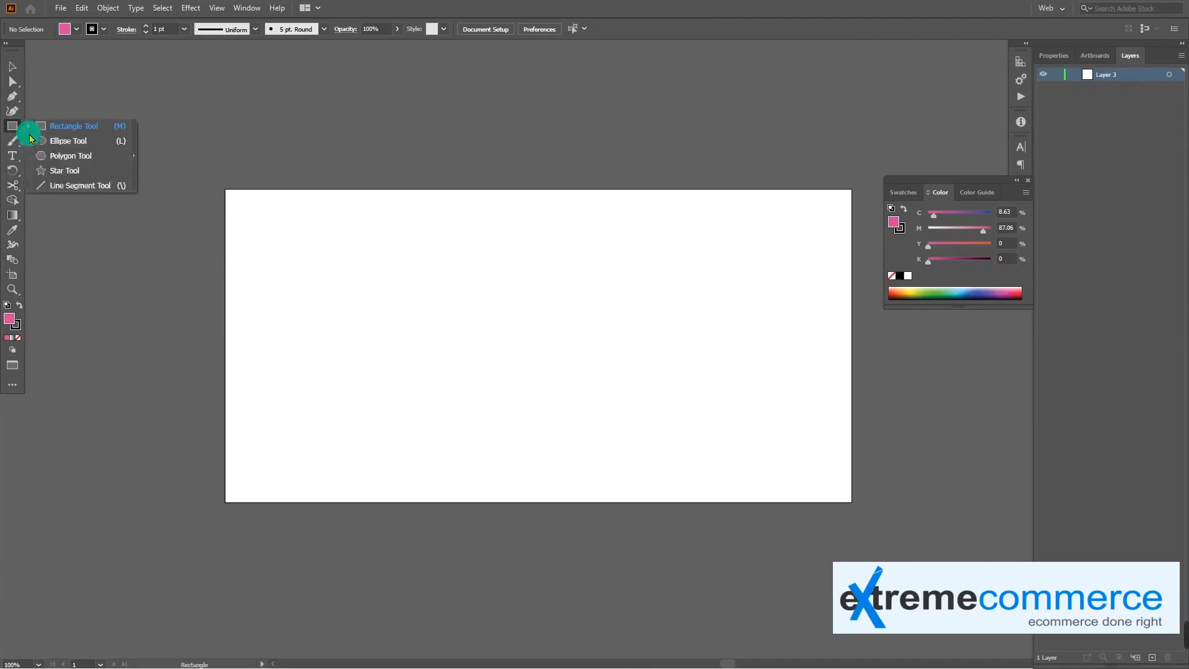
pyautogui.click(63, 155)
pyautogui.moveTo(390, 283); pyautogui.dragTo(446, 314)
pyautogui.press('v')
pyautogui.moveTo(373, 284); pyautogui.dragTo(438, 309)
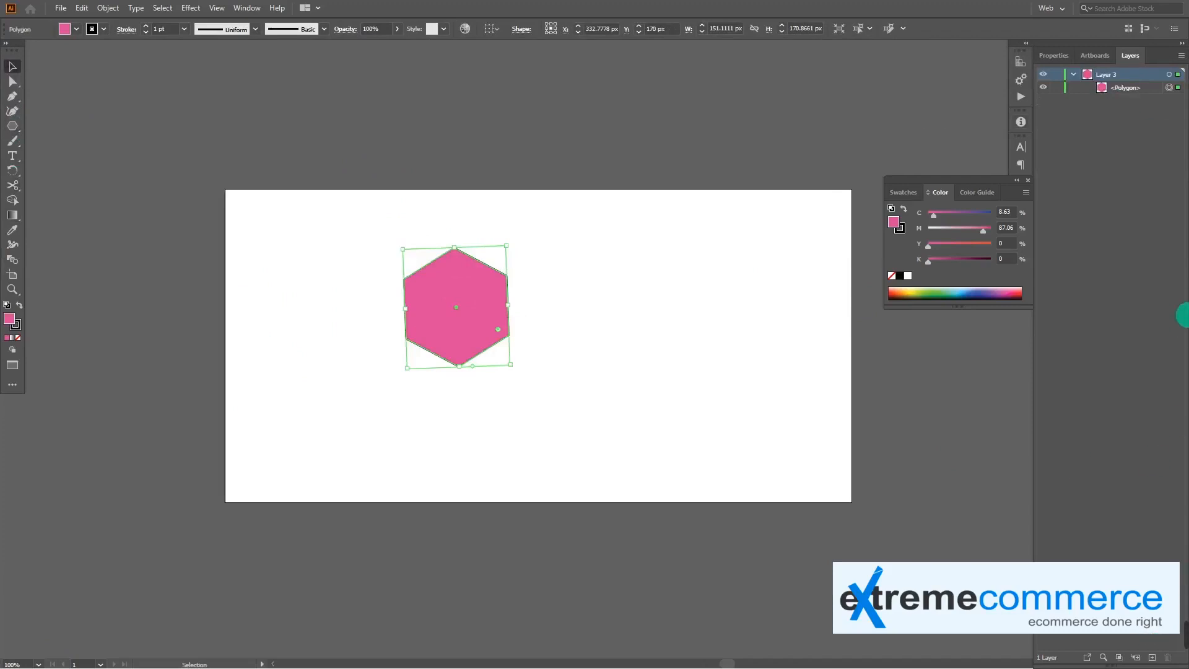
# Add a new layer, draw an ellipse about 163 × 189 px beside the hexagon, and fill it green
pyautogui.click(1149, 656)
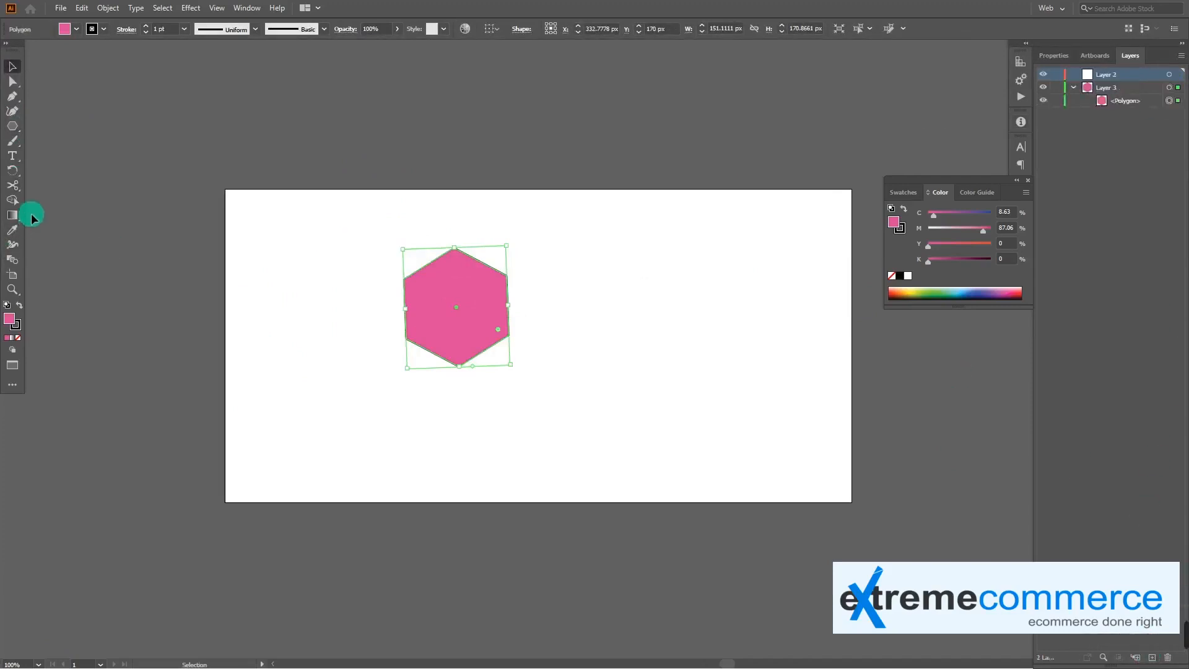
pyautogui.click(16, 123)
pyautogui.click(61, 143)
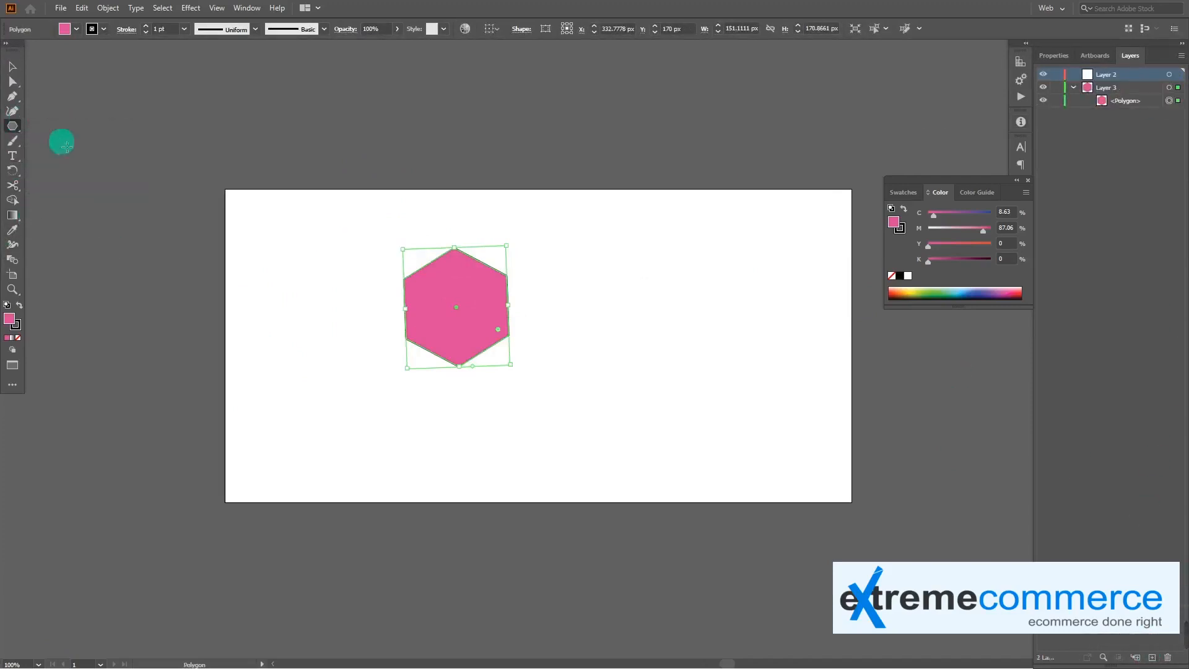
pyautogui.moveTo(592, 279); pyautogui.dragTo(705, 410)
pyautogui.click(922, 299)
pyautogui.press('v')
# Add another layer, draw a rectangle about 196 × 149 px below the hexagon, and fill it light blue
pyautogui.click(1170, 657)
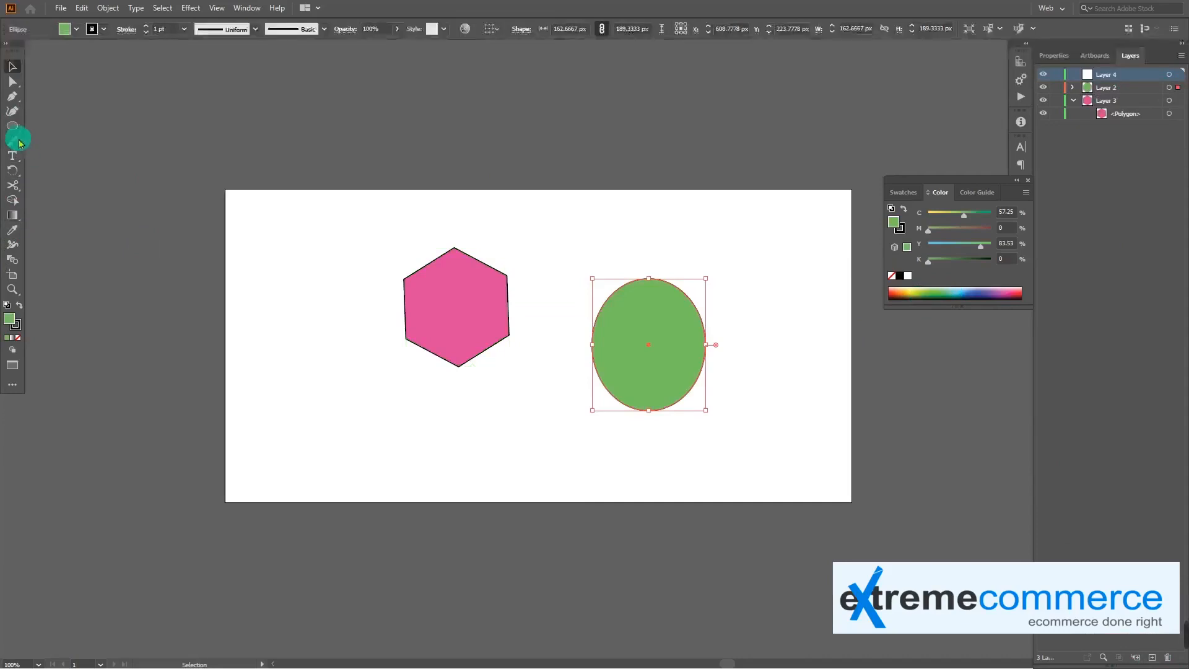
pyautogui.moveTo(13, 126); pyautogui.dragTo(54, 125)
pyautogui.moveTo(321, 352); pyautogui.dragTo(459, 456)
pyautogui.press('v')
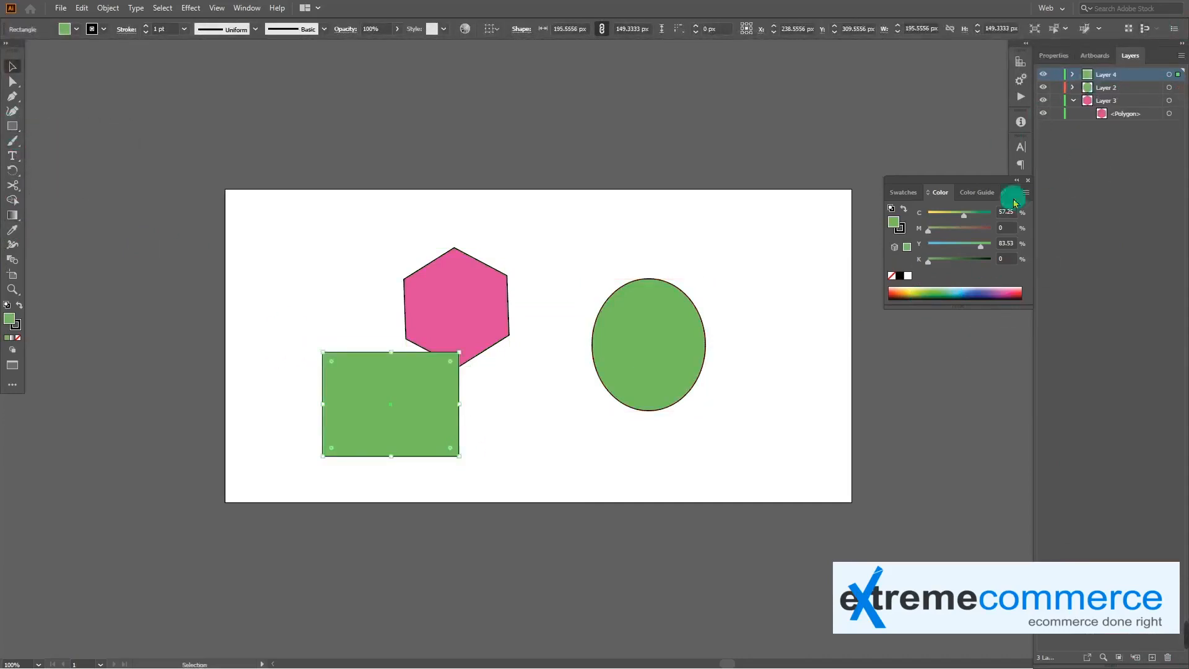
pyautogui.click(957, 290)
# Move the rectangle, hexagon and ellipse together near the middle of the artboard so all three overlap
pyautogui.moveTo(415, 405); pyautogui.dragTo(623, 355)
pyautogui.moveTo(434, 306); pyautogui.dragTo(536, 322)
pyautogui.moveTo(638, 353); pyautogui.dragTo(568, 408)
pyautogui.moveTo(673, 333); pyautogui.dragTo(637, 320)
pyautogui.moveTo(509, 430); pyautogui.dragTo(551, 399)
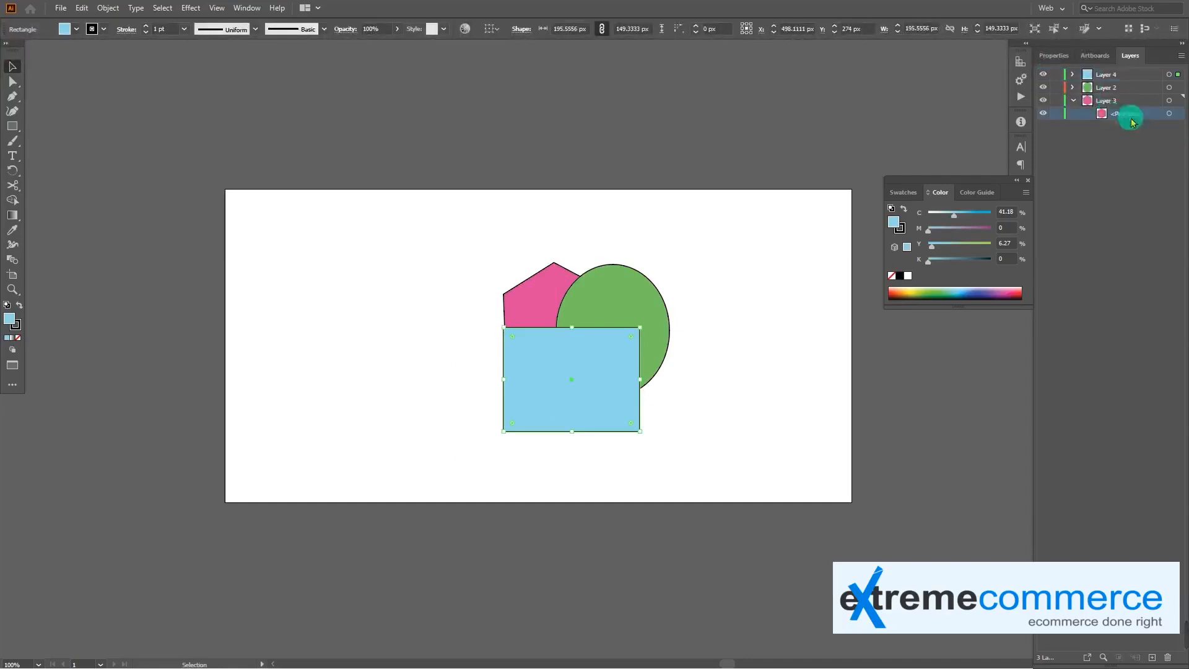
# Collapse Layer 3, move it above Layer 2 in the stacking order, and lock it
pyautogui.click(1074, 101)
pyautogui.moveTo(1128, 101); pyautogui.dragTo(1133, 91)
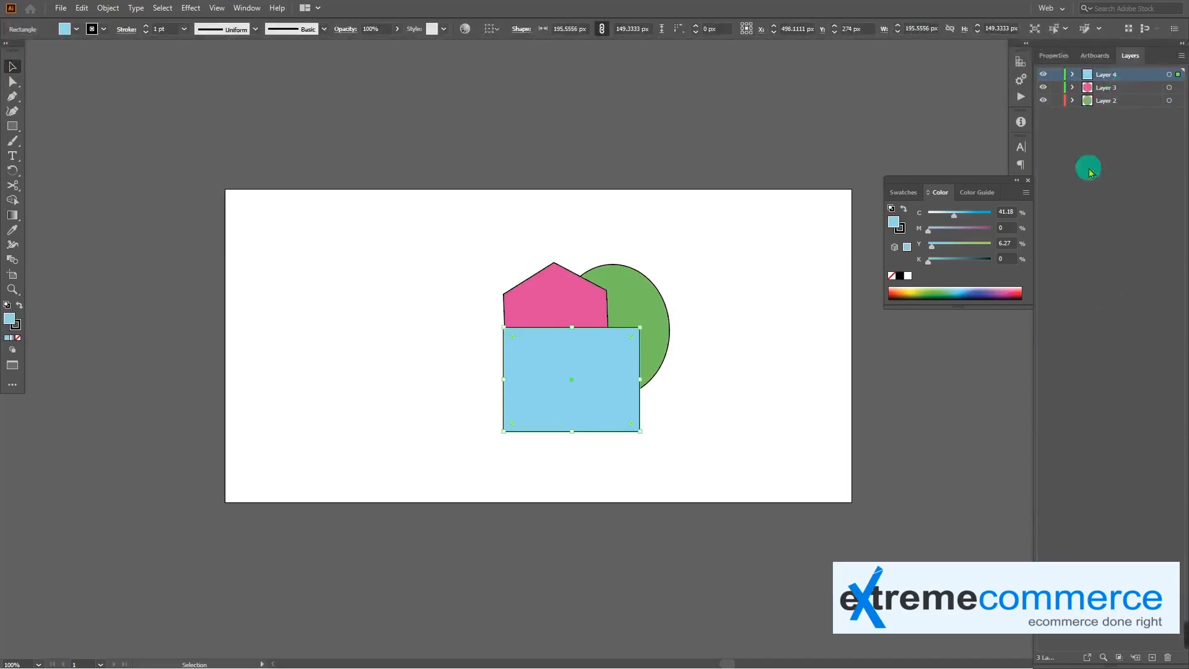
pyautogui.click(1058, 88)
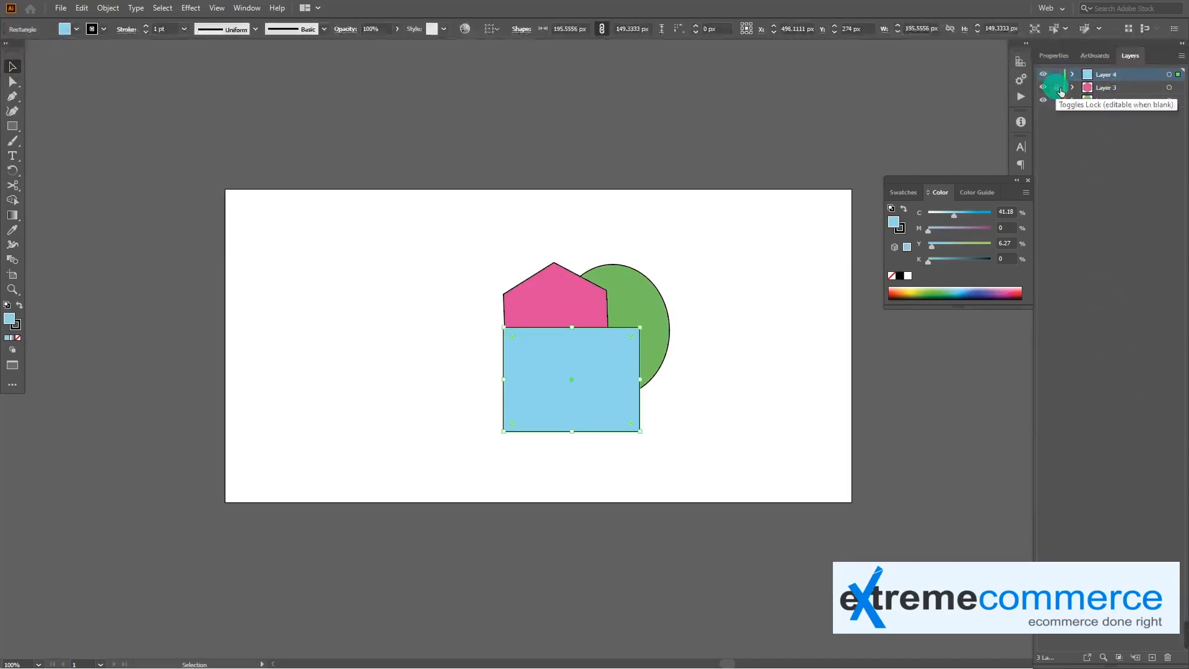
# Move the green ellipse to the right and the blue rectangle to the left, and try to select the locked hexagon
pyautogui.moveTo(562, 303); pyautogui.dragTo(685, 303)
pyautogui.moveTo(570, 377)
pyautogui.mouseDown()
pyautogui.moveTo(462, 388)
pyautogui.moveTo(531, 391)
pyautogui.moveTo(577, 365)
pyautogui.mouseUp()
pyautogui.click(567, 313)
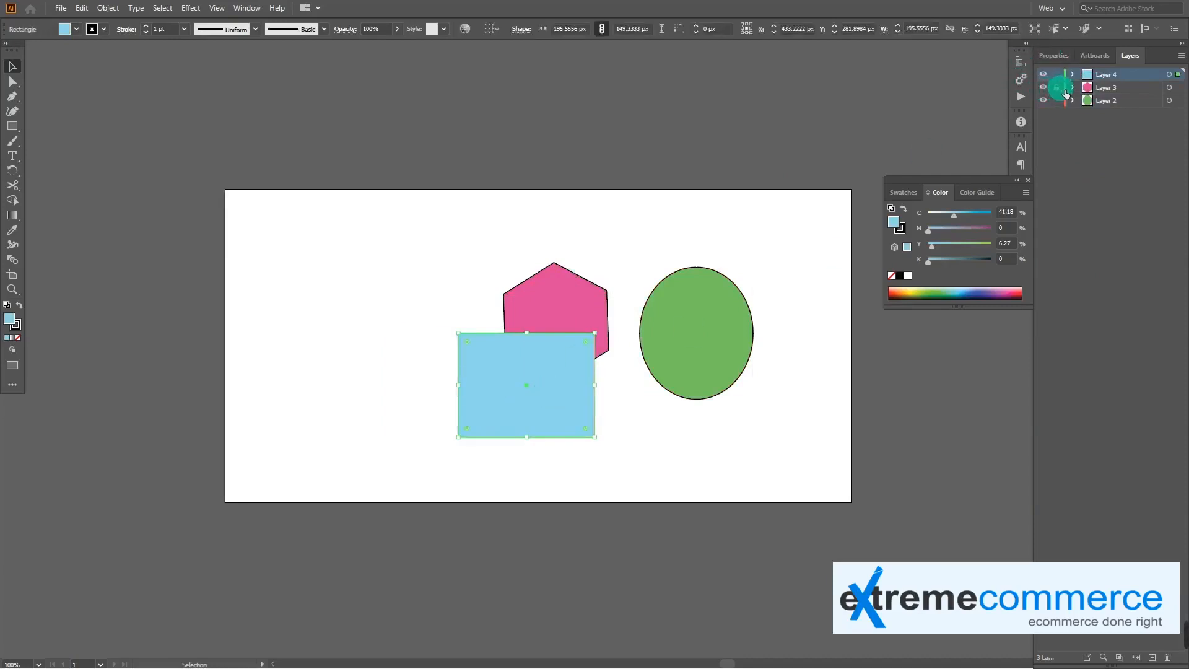
# Hide and unlock Layer 3, and move the blue rectangle and green ellipse back toward each other
pyautogui.click(1044, 87)
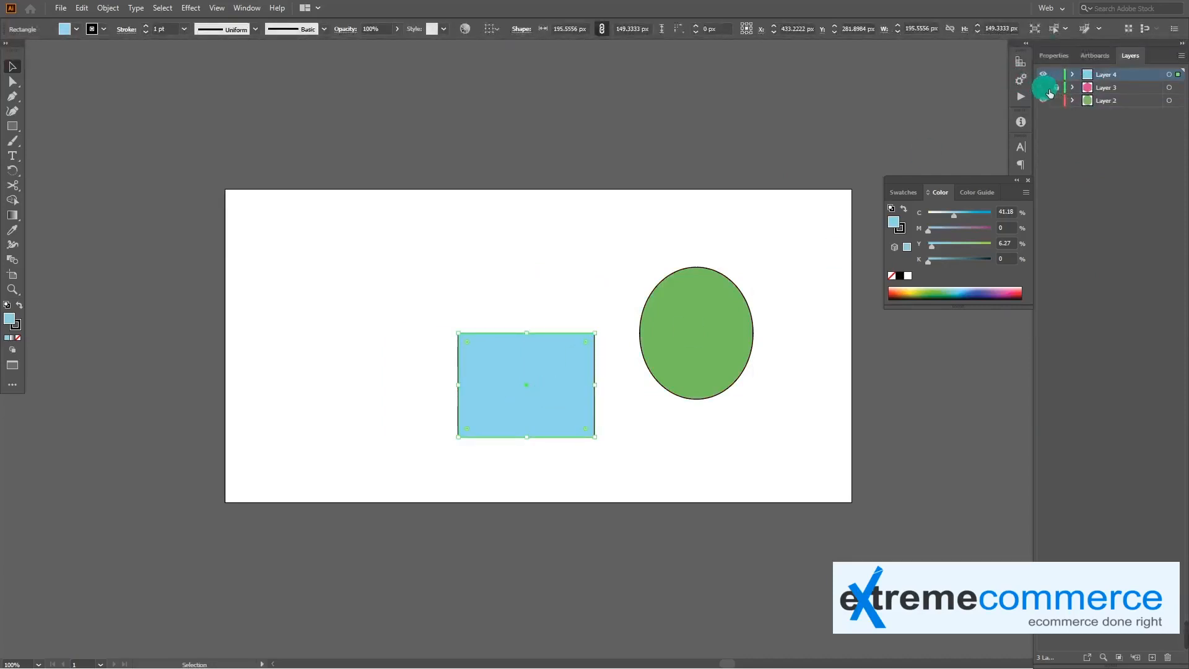
pyautogui.click(1056, 88)
pyautogui.moveTo(560, 394); pyautogui.dragTo(573, 320)
pyautogui.moveTo(682, 348); pyautogui.dragTo(582, 355)
# Delete Layer 3 and Layer 4, keeping only the green ellipse's layer
pyautogui.click(1108, 91)
pyautogui.keyDown('shift'); pyautogui.click(1112, 76); pyautogui.keyUp('shift')
pyautogui.moveTo(1106, 93); pyautogui.dragTo(1175, 665)
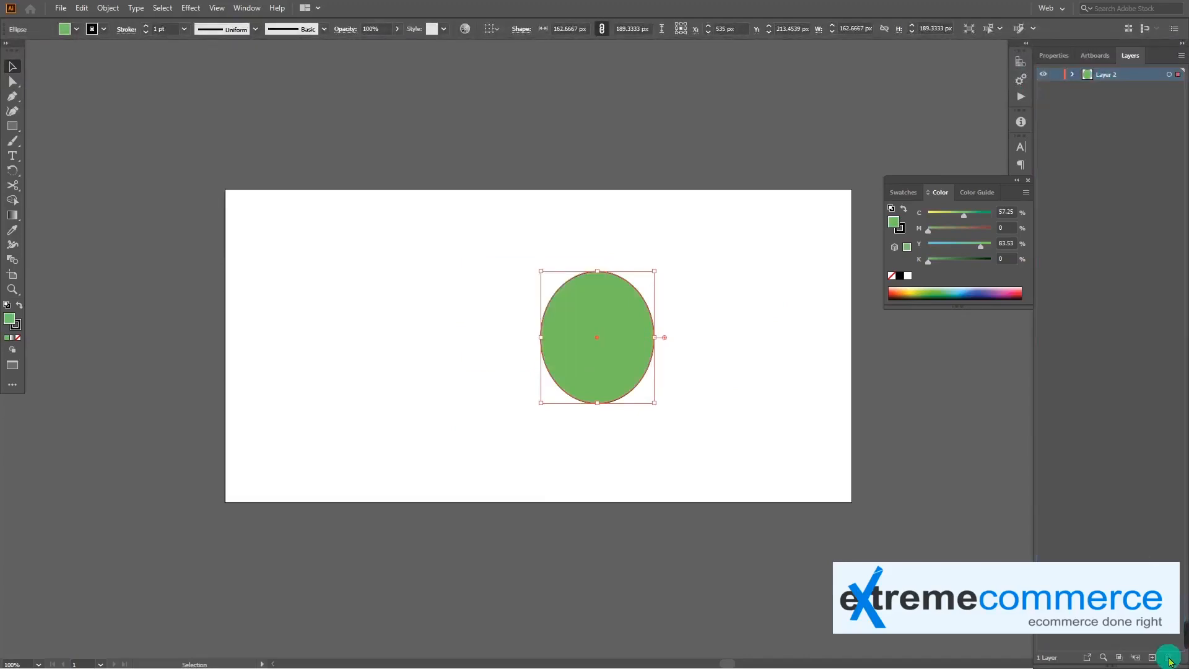
pyautogui.click(1116, 337)
# Widen the green ellipse to about 199 px and move it left, and draw a rectangle about 167 × 162 px overlapping its right side
pyautogui.moveTo(542, 337); pyautogui.dragTo(450, 317)
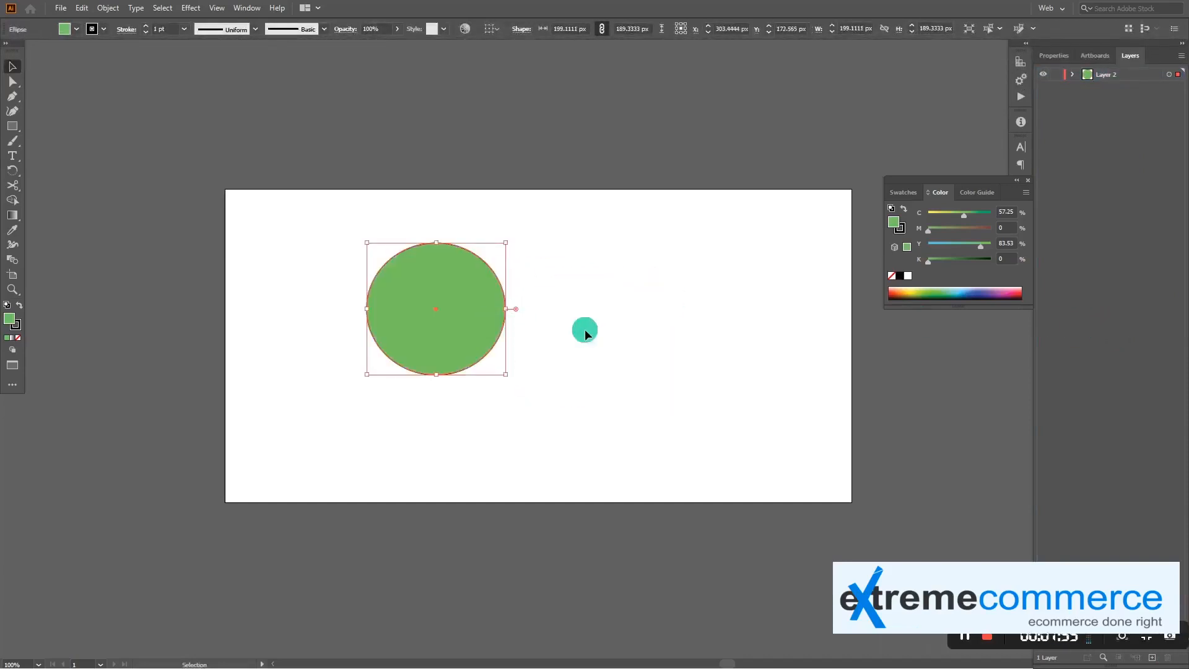
pyautogui.click(584, 329)
pyautogui.click(12, 125)
pyautogui.moveTo(459, 250); pyautogui.dragTo(576, 363)
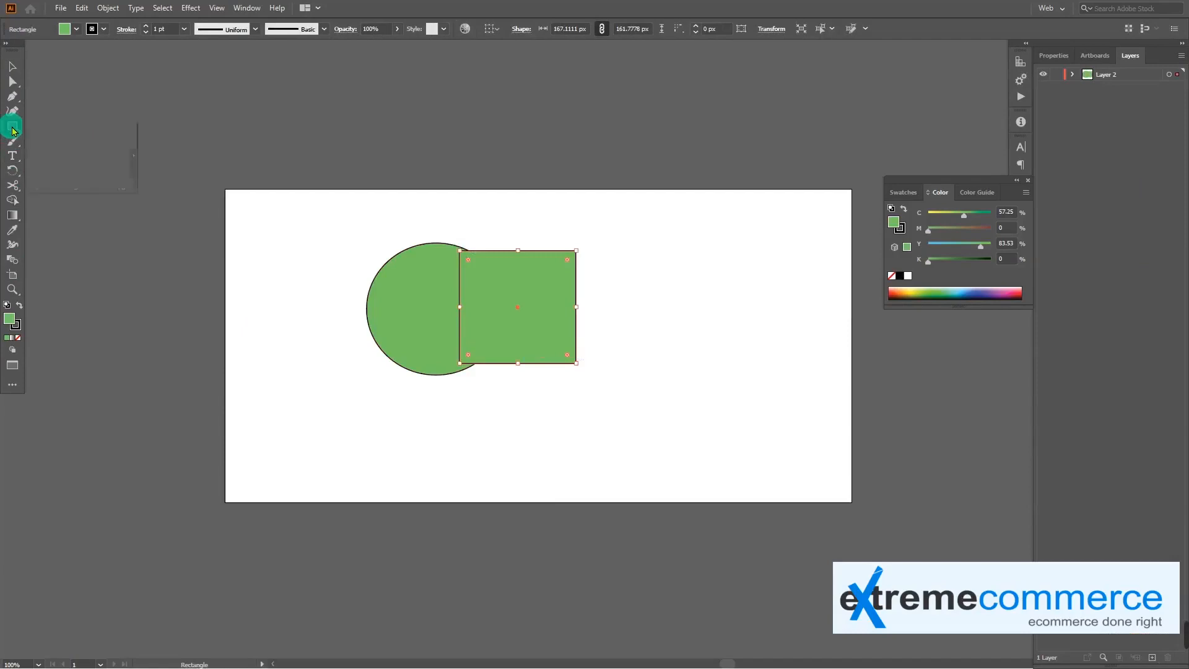
# Create a 3-sided polygon with a radius of 85.4906 px to the right of the green rectangle
pyautogui.click(68, 158)
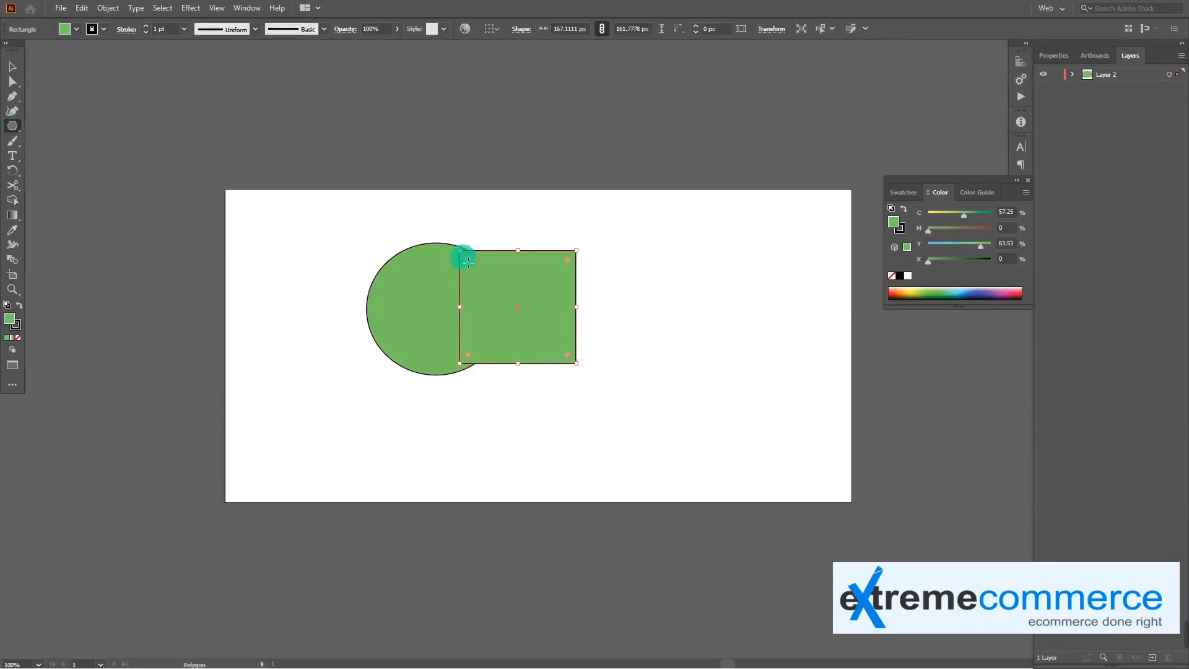
pyautogui.click(638, 315)
pyautogui.doubleClick(588, 340)
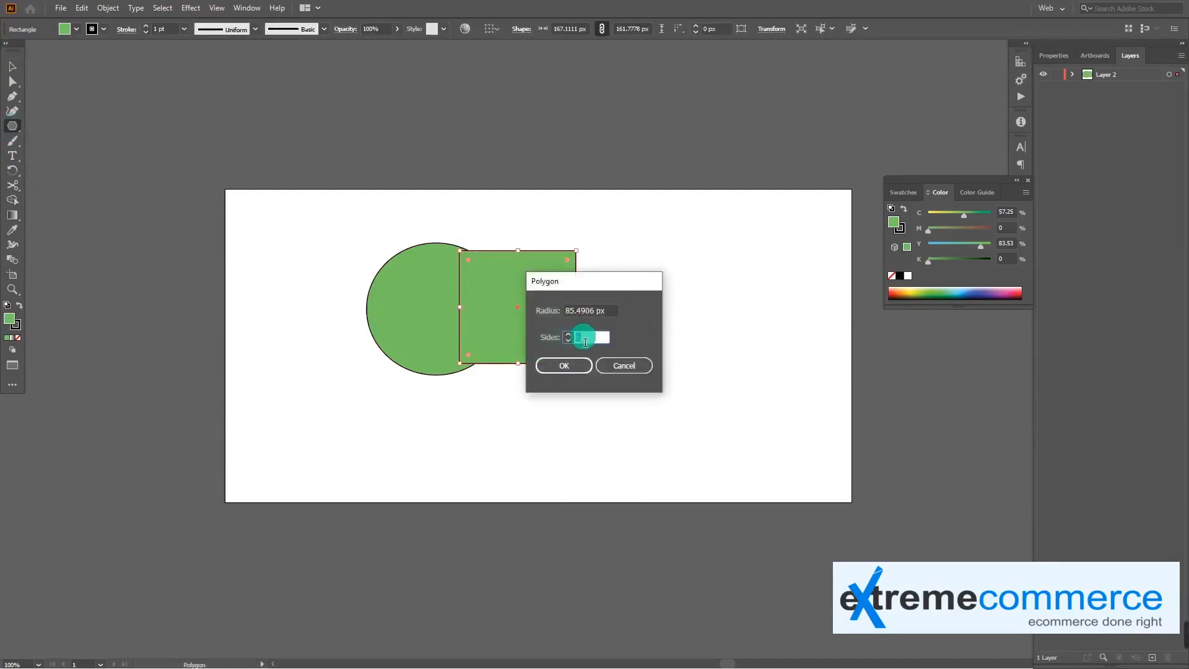
pyautogui.write('3')
pyautogui.click(573, 364)
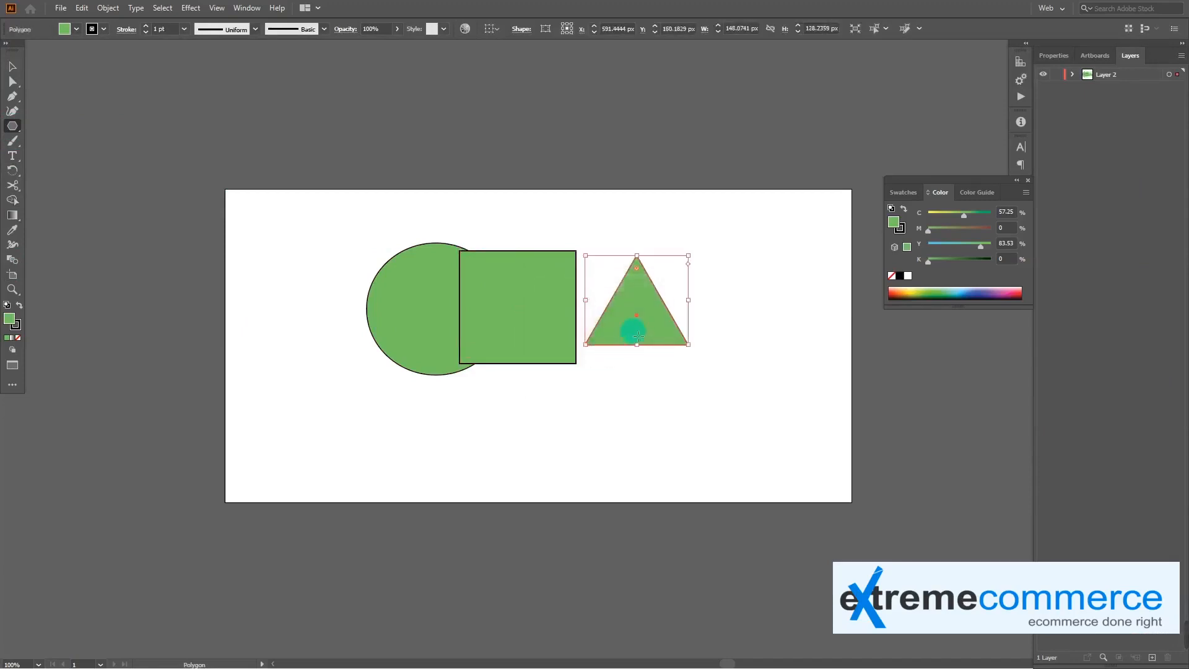
# Fill the triangle with teal and move it over the rectangle's right edge
pyautogui.click(947, 293)
pyautogui.press('v')
pyautogui.moveTo(652, 315); pyautogui.dragTo(607, 311)
pyautogui.click(717, 402)
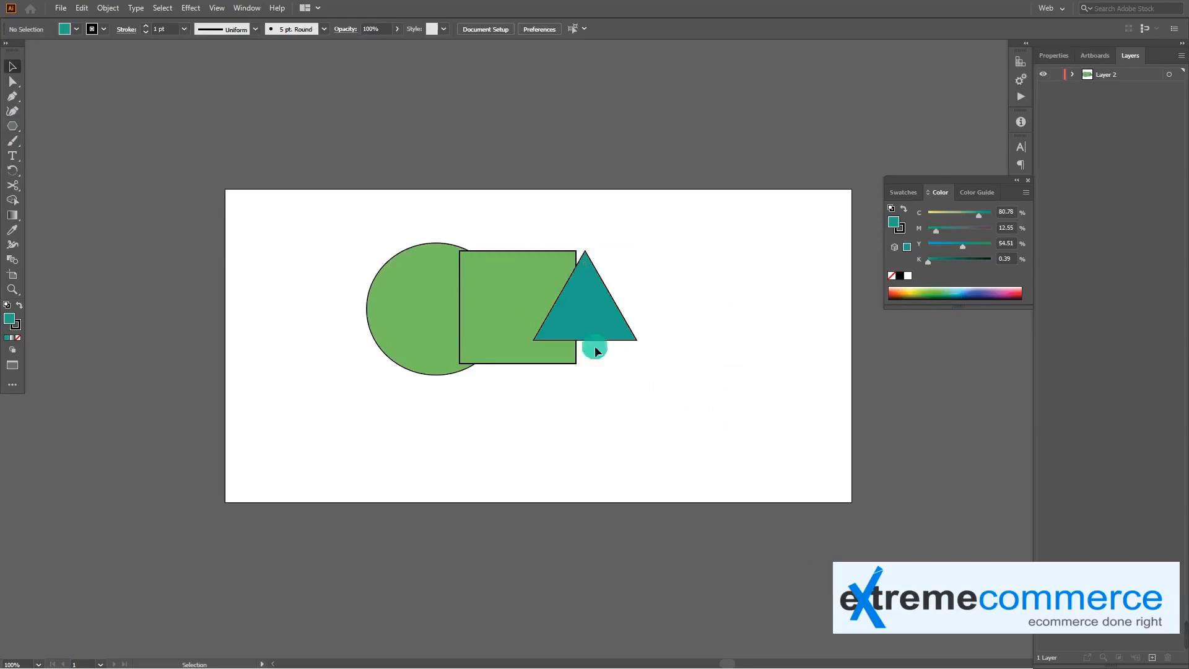
# Bring the green ellipse to the front and fill it dark blue
pyautogui.click(390, 314)
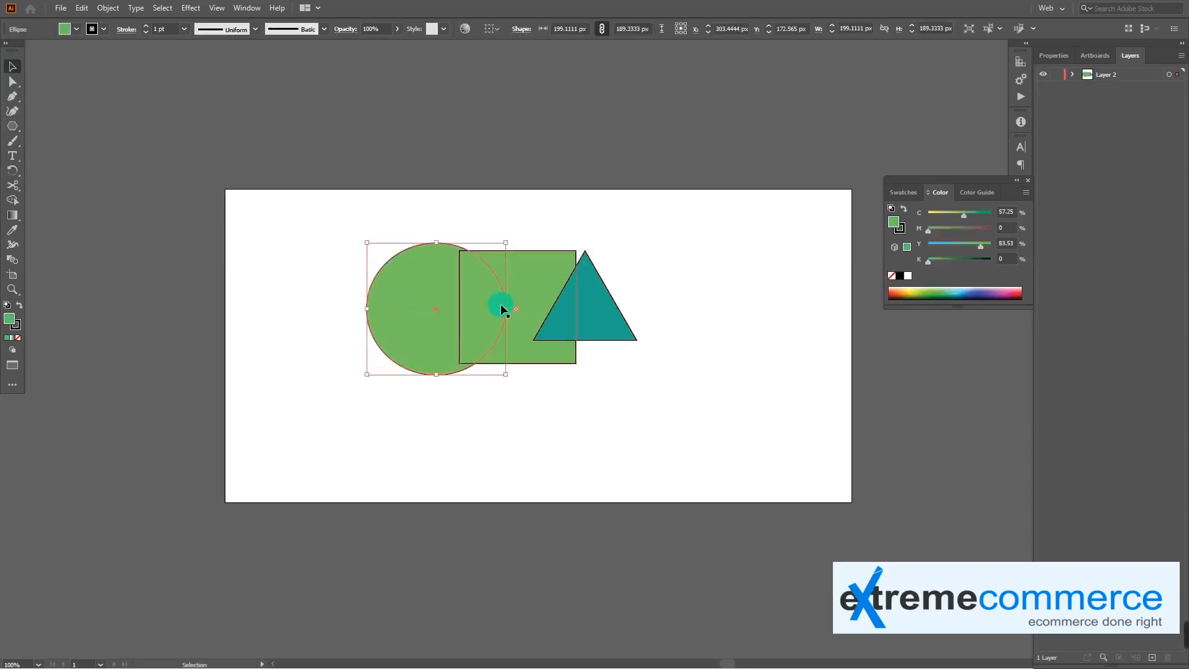
pyautogui.rightClick(417, 289)
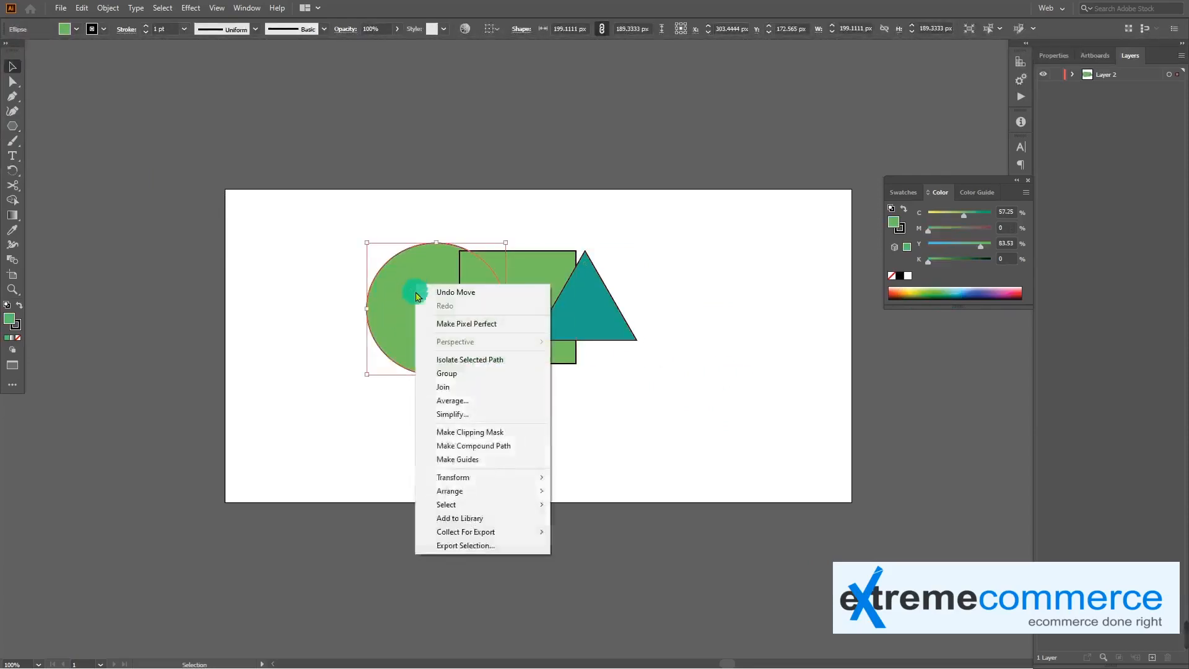
pyautogui.moveTo(530, 491)
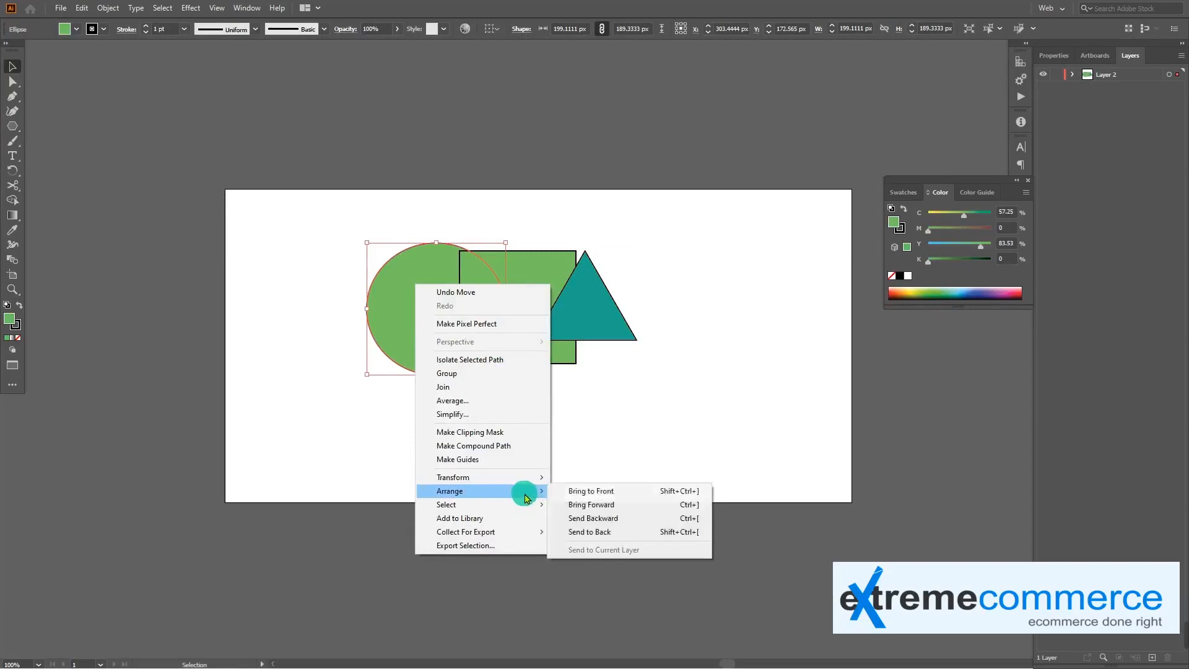
pyautogui.click(600, 493)
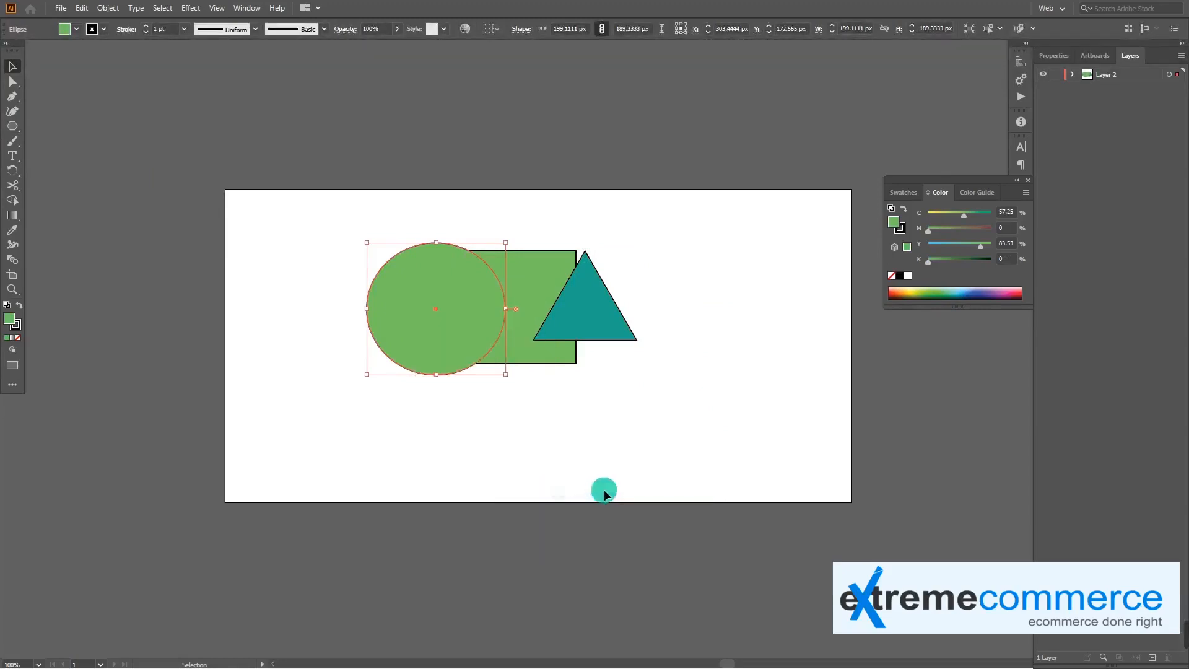
pyautogui.moveTo(939, 294); pyautogui.dragTo(974, 294)
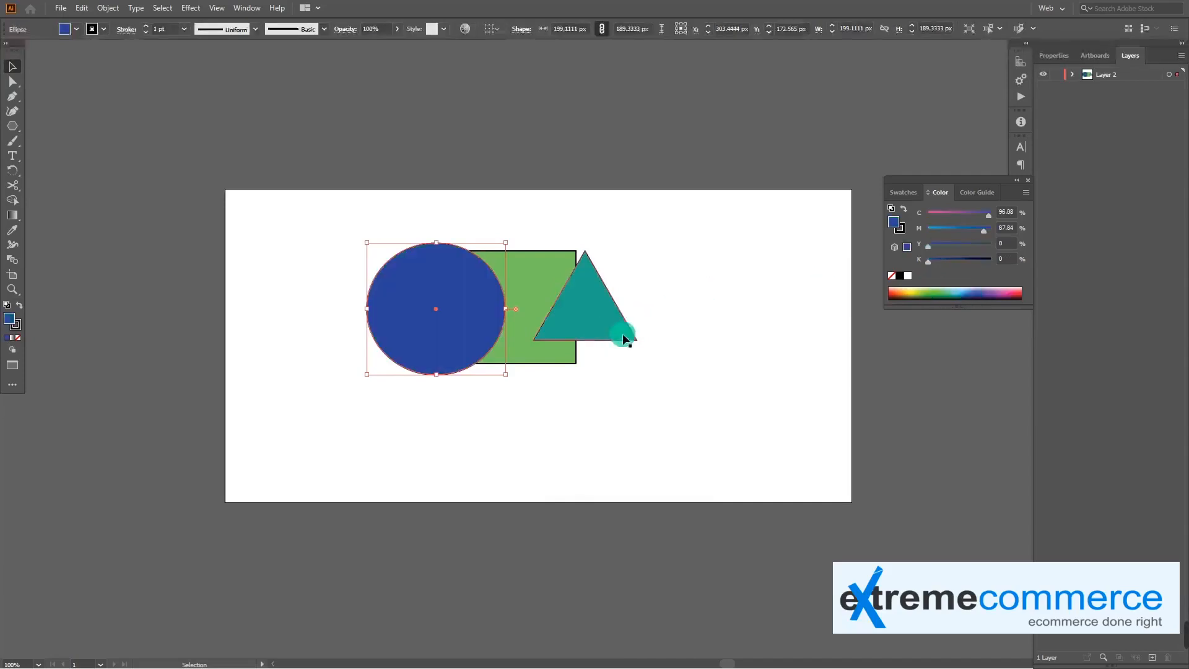
# Move the blue ellipse right over the rectangle and triangle, and send it to the back
pyautogui.moveTo(415, 314); pyautogui.dragTo(509, 314)
pyautogui.rightClick(539, 292)
pyautogui.moveTo(637, 497)
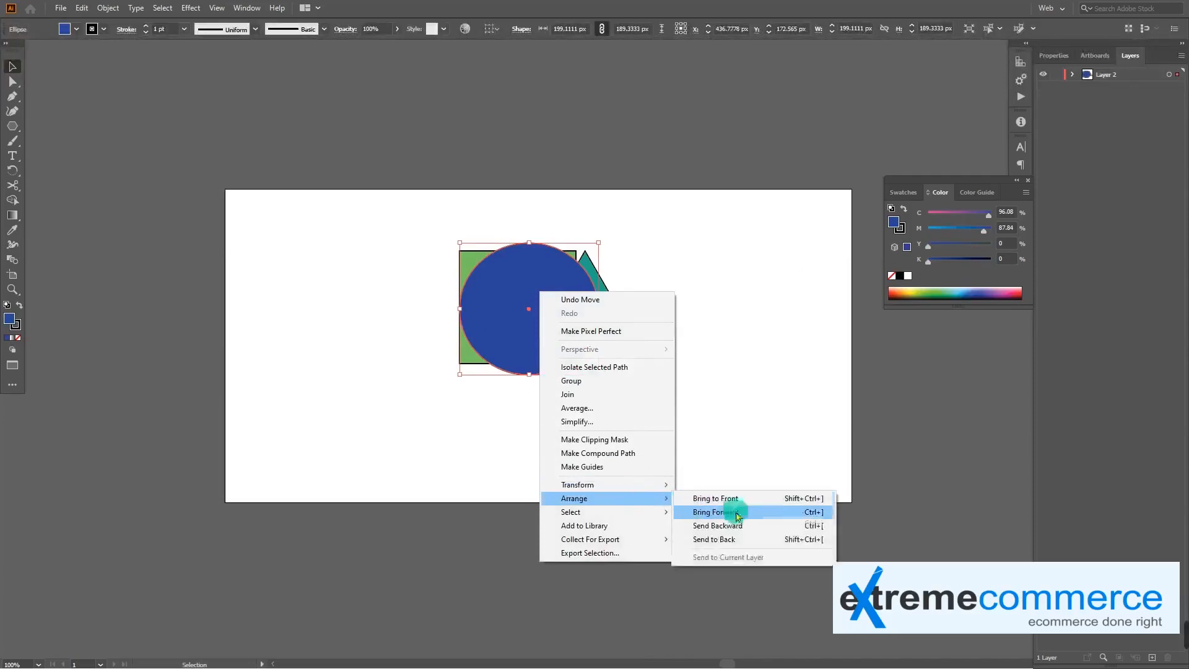
pyautogui.click(811, 543)
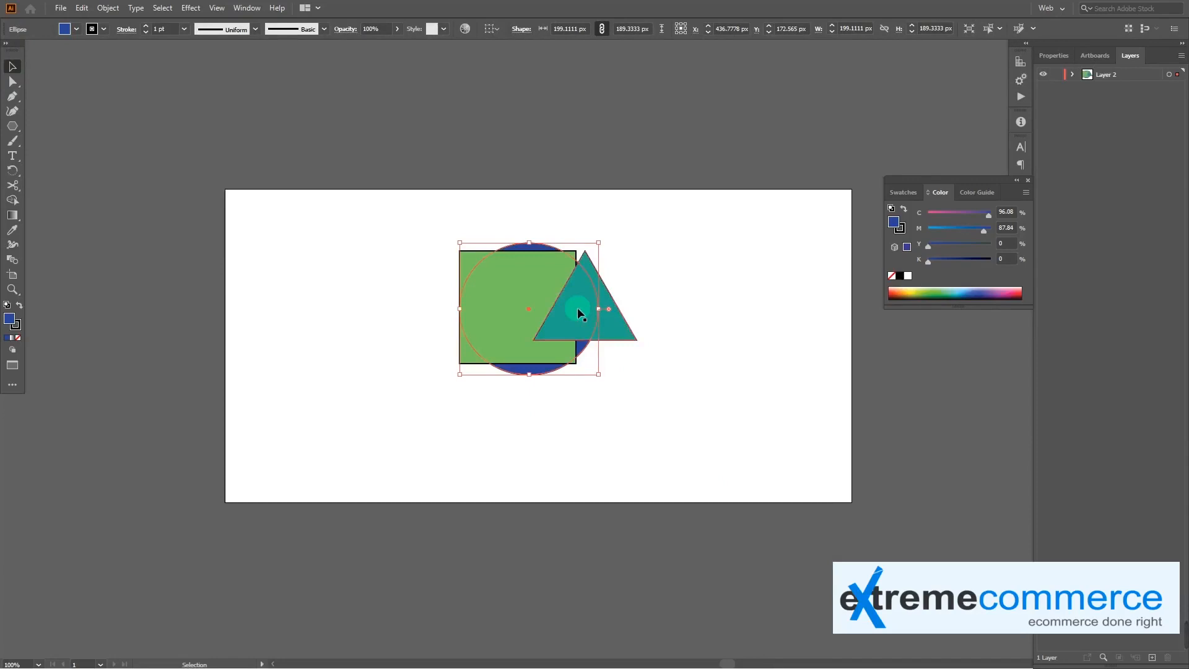
# Shift the blue ellipse forward and backward through the stacking order, ending between the green rectangle and the teal triangle
pyautogui.press('a')
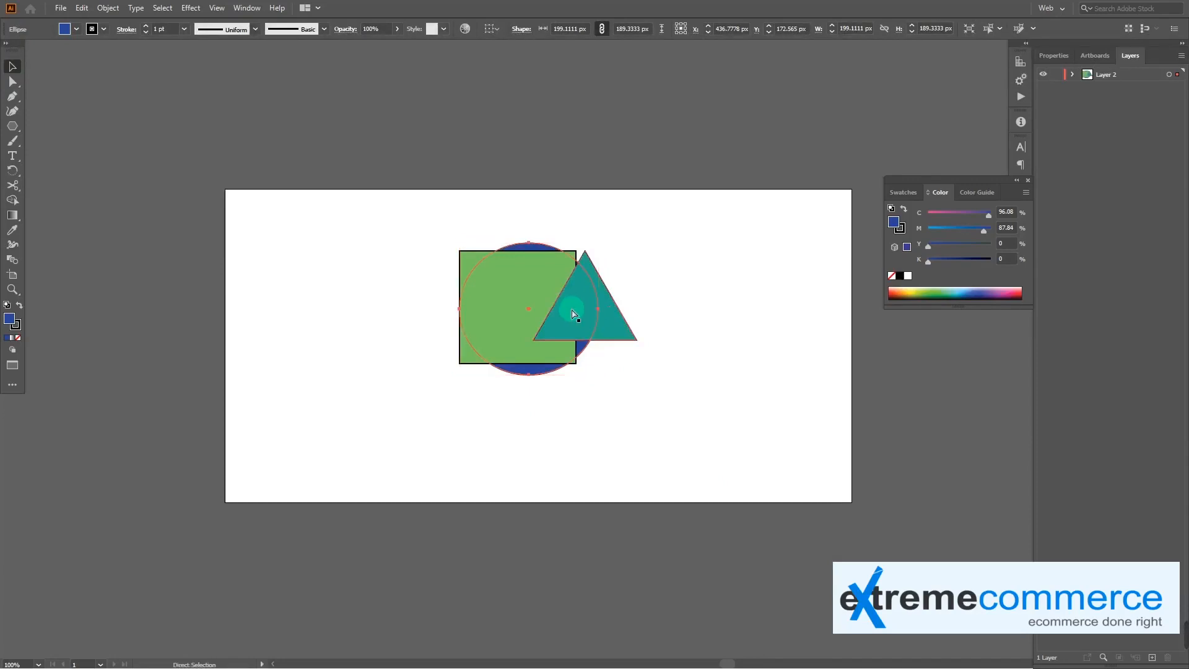
pyautogui.hotkey('ctrl', ']')
pyautogui.hotkey('ctrl', ']')
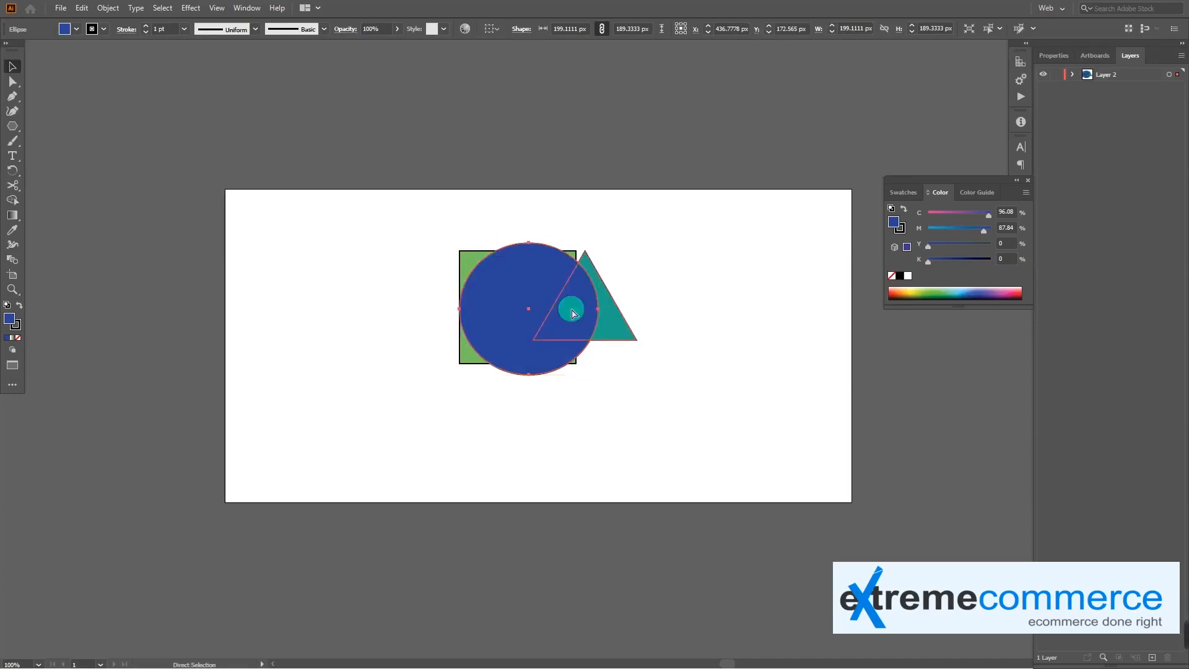
pyautogui.hotkey('ctrl', '[')
pyautogui.hotkey('ctrl', '[')
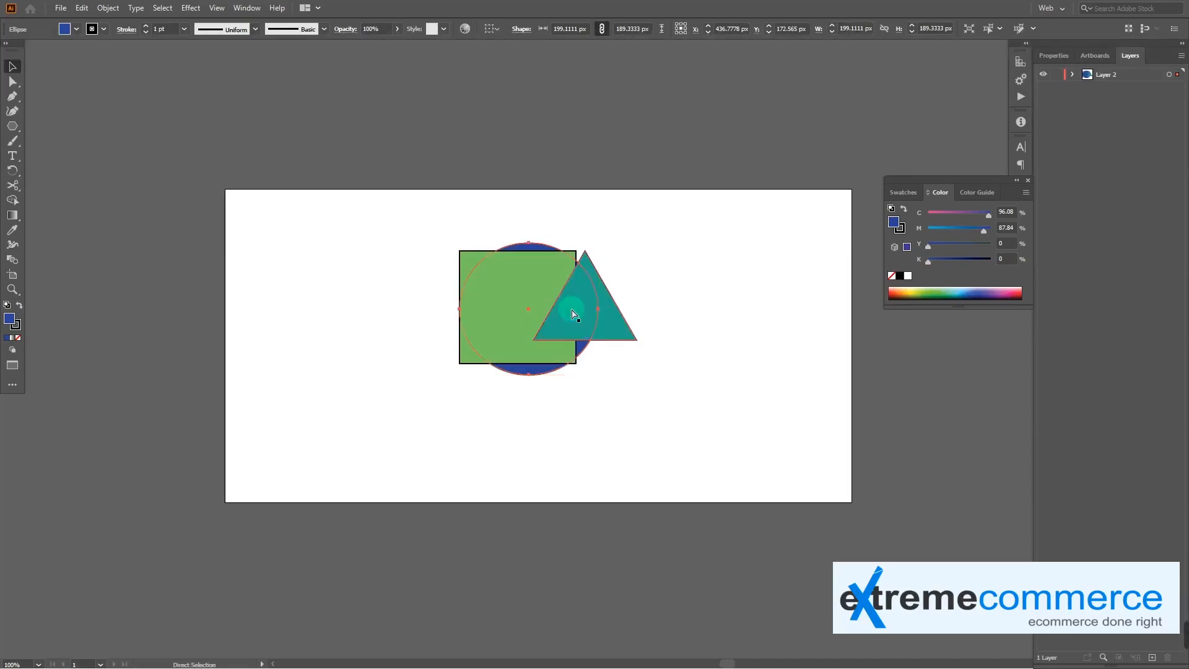
pyautogui.hotkey('ctrl', ']')
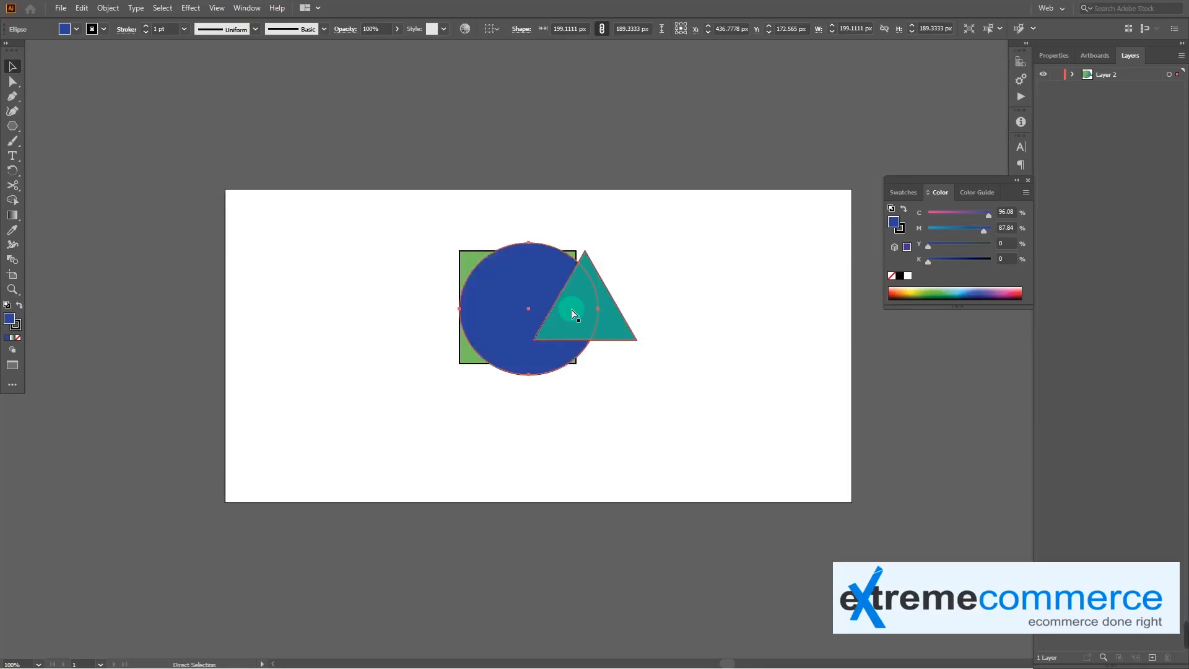
# Shift the blue ellipse through the stacking order, ending behind both the green rectangle and the teal triangle
pyautogui.hotkey('ctrl', ']')
pyautogui.hotkey('ctrl', '[')
pyautogui.hotkey('ctrl', '[')
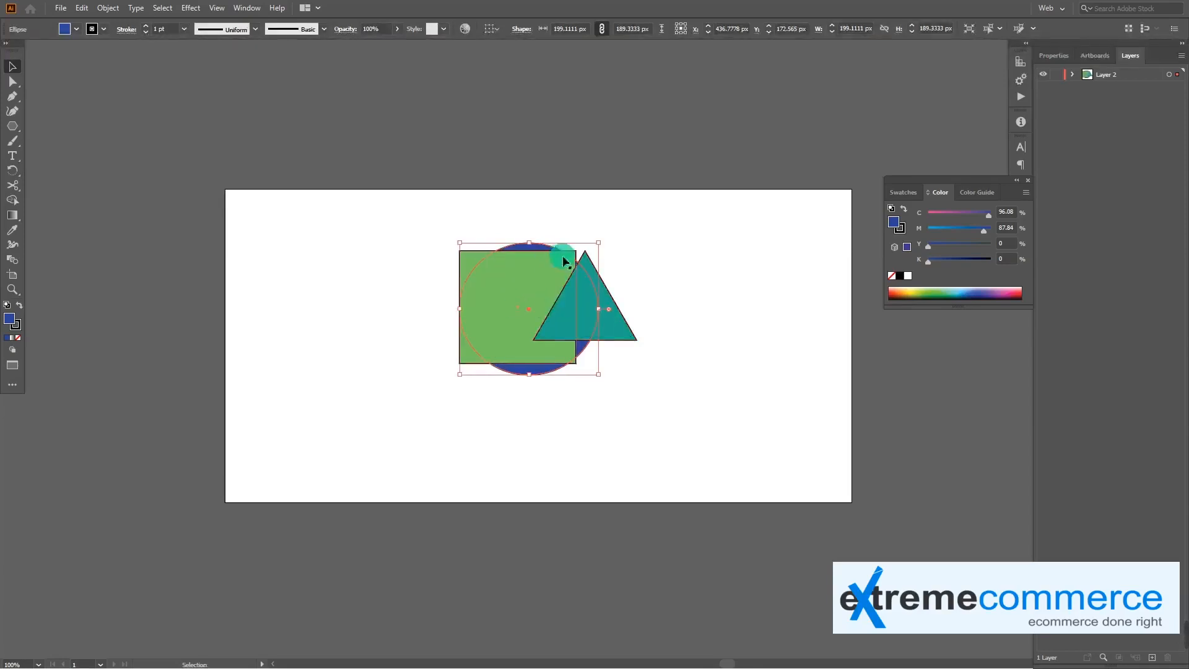
# Spread the shapes diagonally, with the ellipse up and left, the rectangle overlapping its lower right, and the triangle over the rectangle's right edge
pyautogui.moveTo(540, 247); pyautogui.dragTo(488, 239)
pyautogui.moveTo(566, 312); pyautogui.dragTo(593, 325)
pyautogui.moveTo(461, 308); pyautogui.dragTo(488, 322)
pyautogui.click(450, 374)
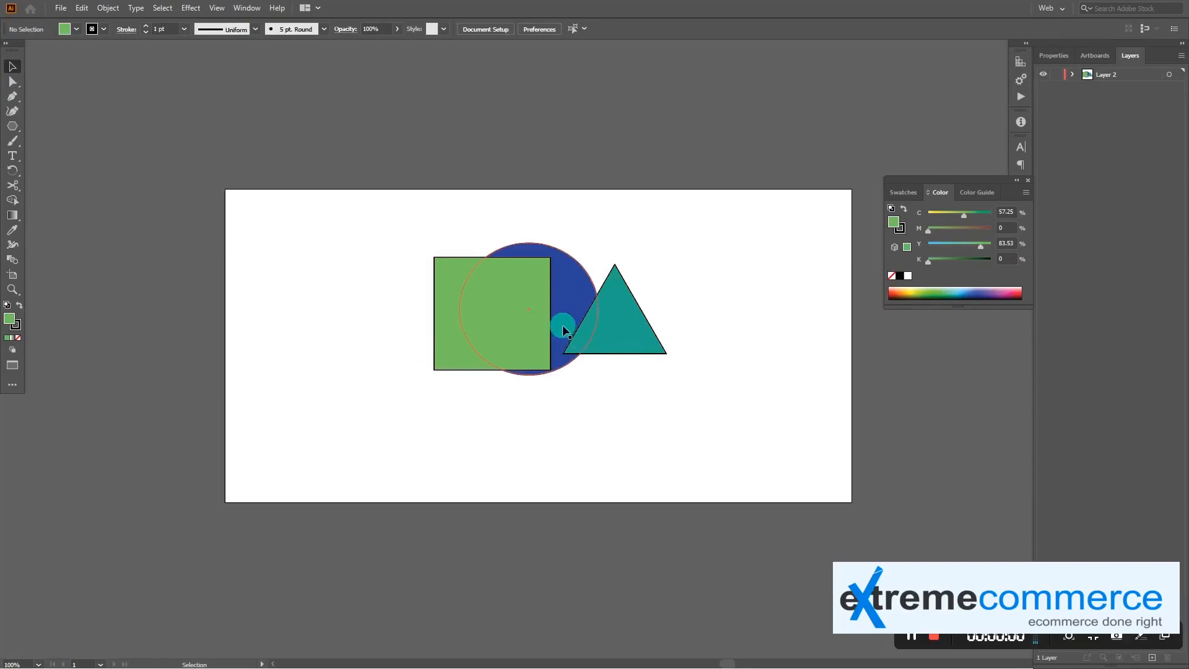
pyautogui.moveTo(601, 308); pyautogui.dragTo(585, 326)
pyautogui.moveTo(466, 328); pyautogui.dragTo(503, 322)
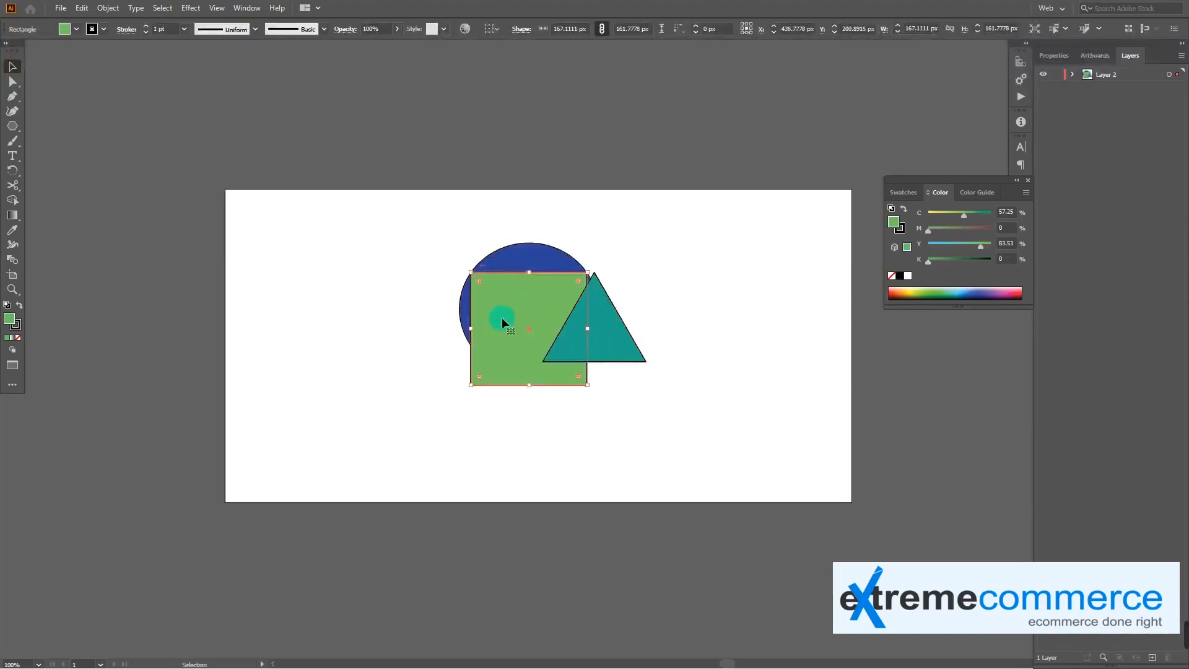
pyautogui.click(390, 336)
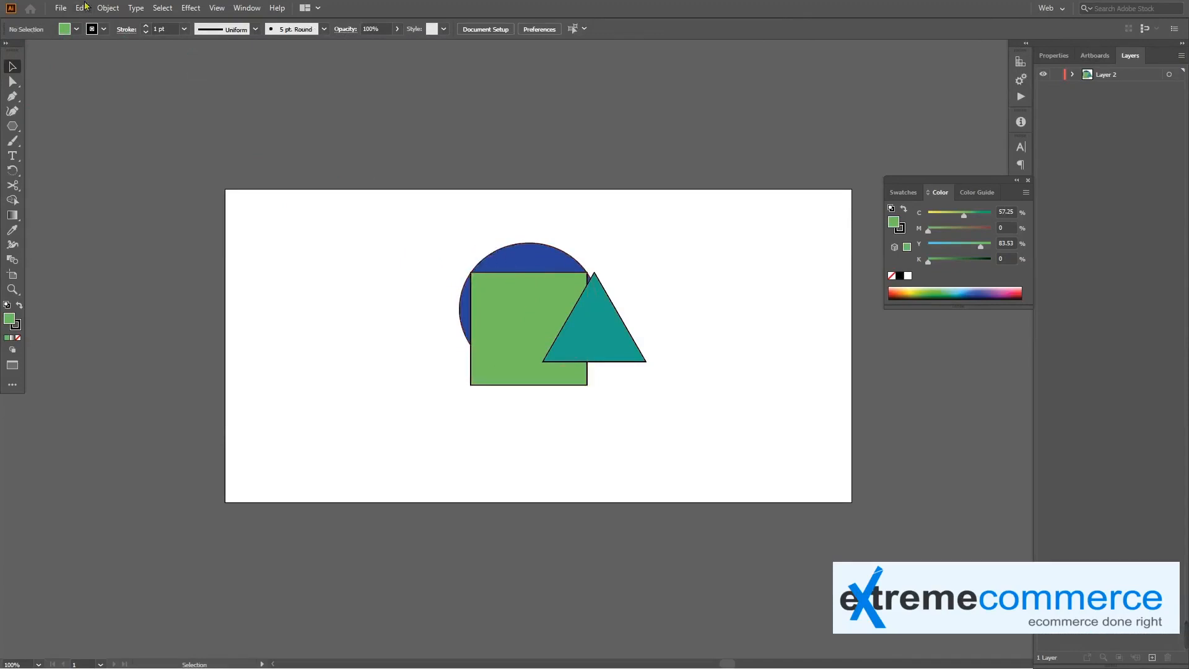
pyautogui.moveTo(543, 257); pyautogui.dragTo(514, 228)
pyautogui.moveTo(578, 336)
pyautogui.mouseDown()
pyautogui.moveTo(630, 358)
pyautogui.moveTo(574, 373)
pyautogui.moveTo(586, 336)
pyautogui.mouseUp()
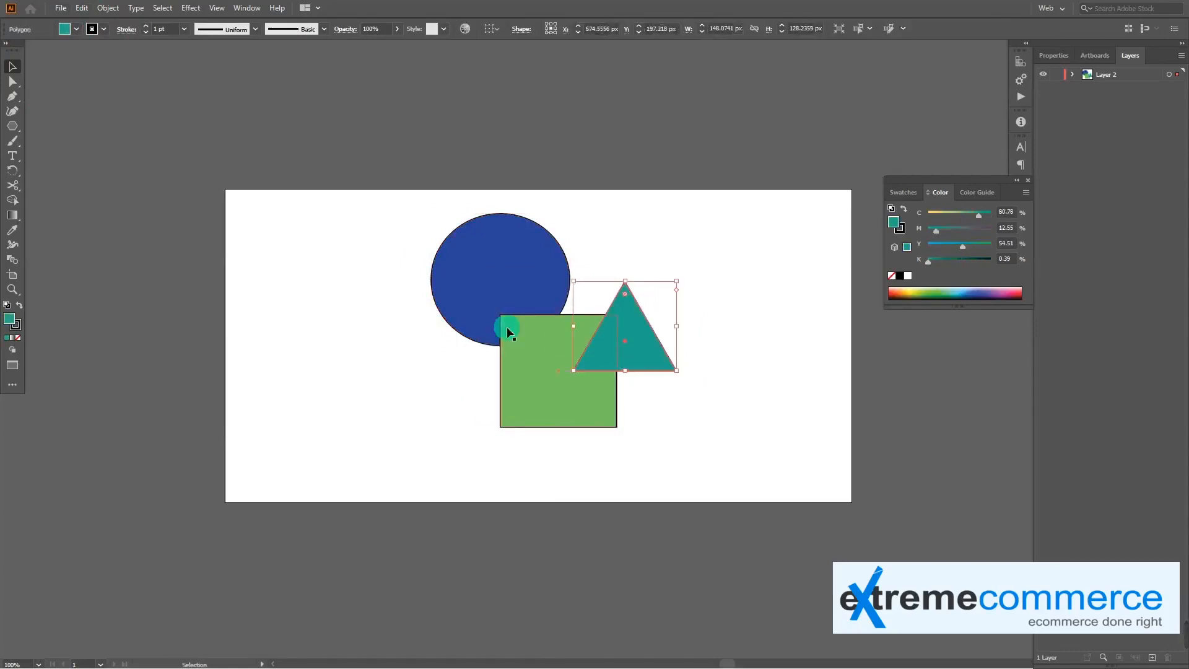
# Deselect the artwork and save the document in the Pictures folder as sample-2 in Adobe Illustrator (*.AI) format
pyautogui.click(60, 8)
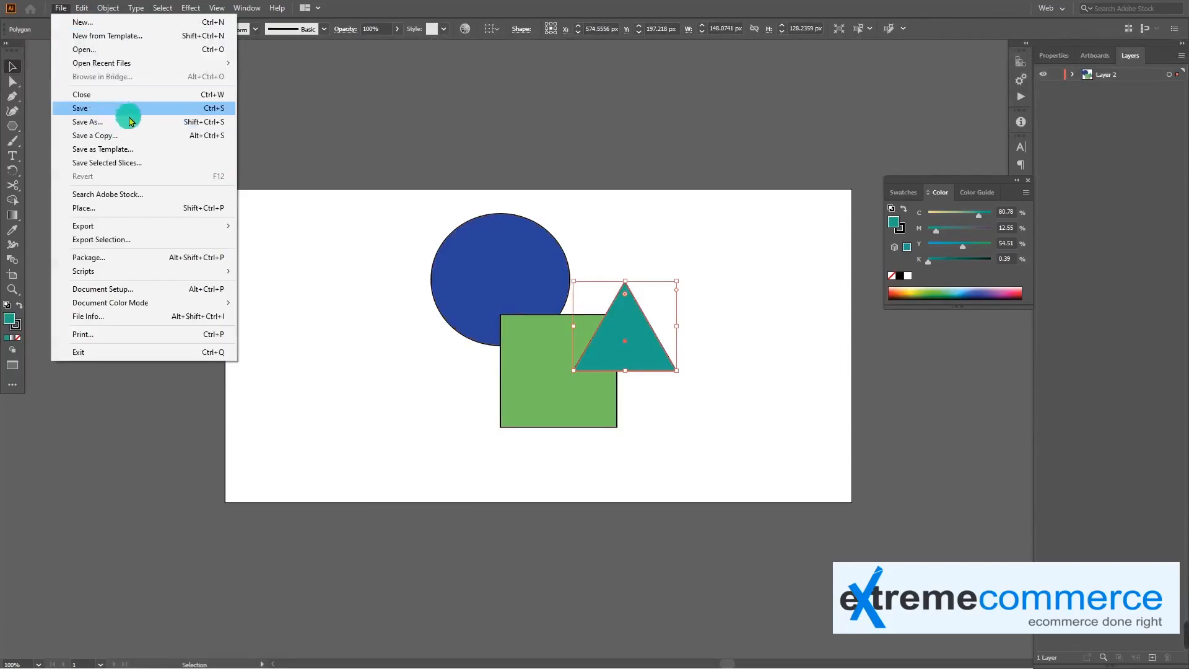
pyautogui.click(417, 286)
pyautogui.click(417, 286)
pyautogui.click(60, 8)
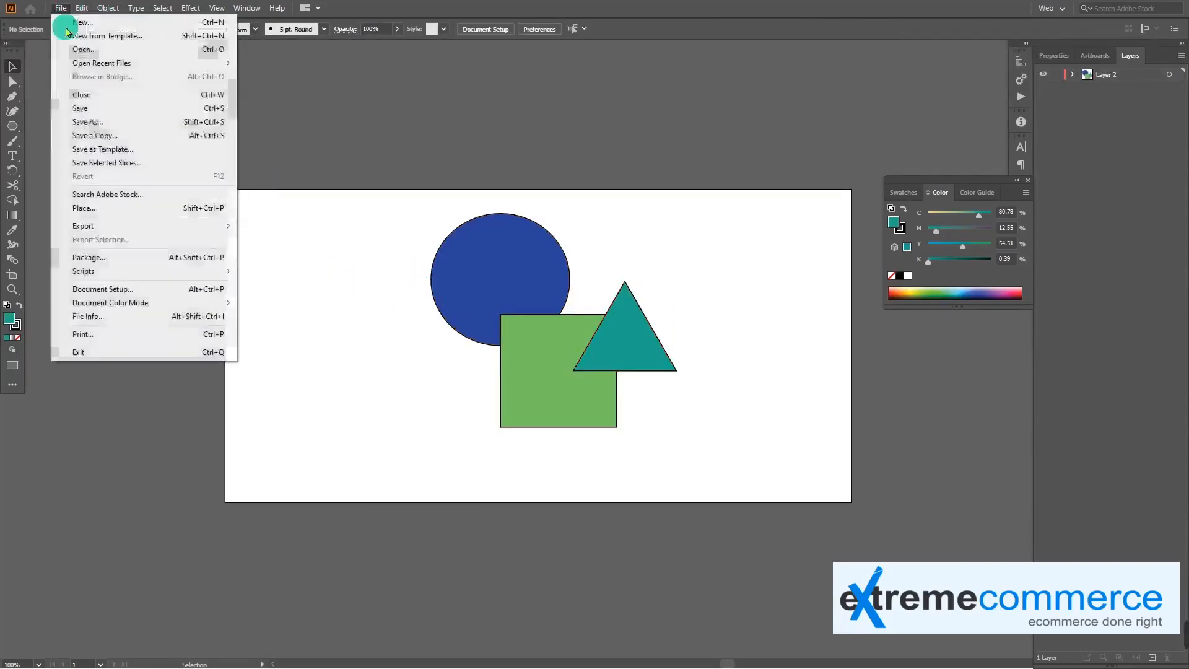
pyautogui.click(106, 116)
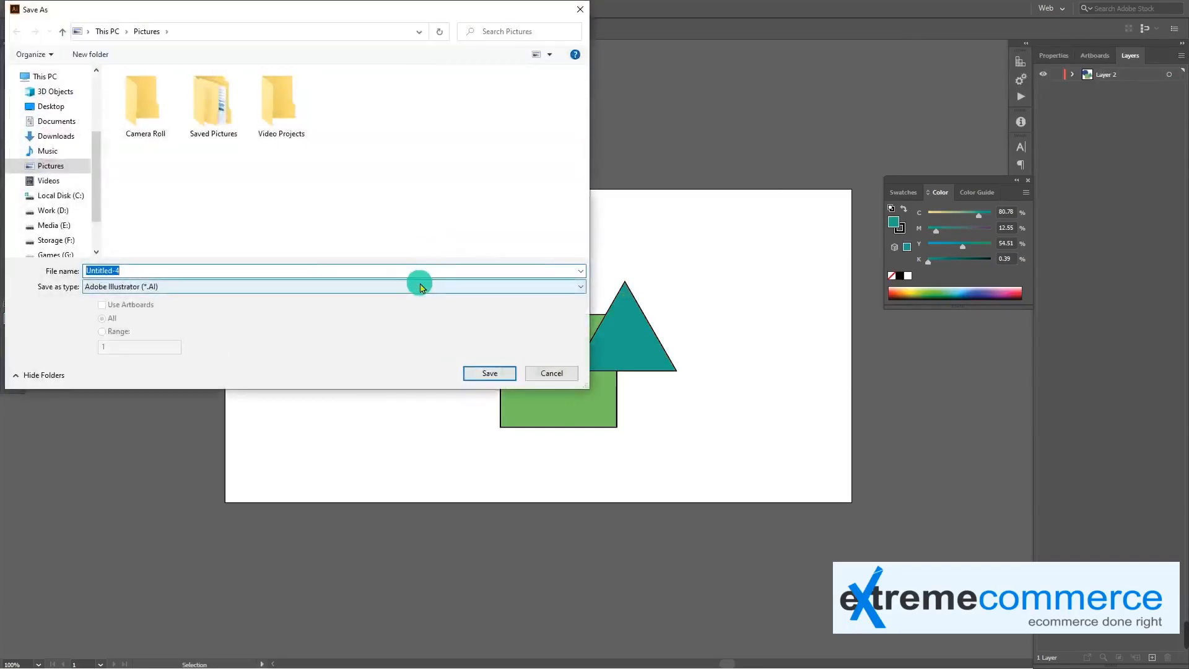
pyautogui.write('sample-2')
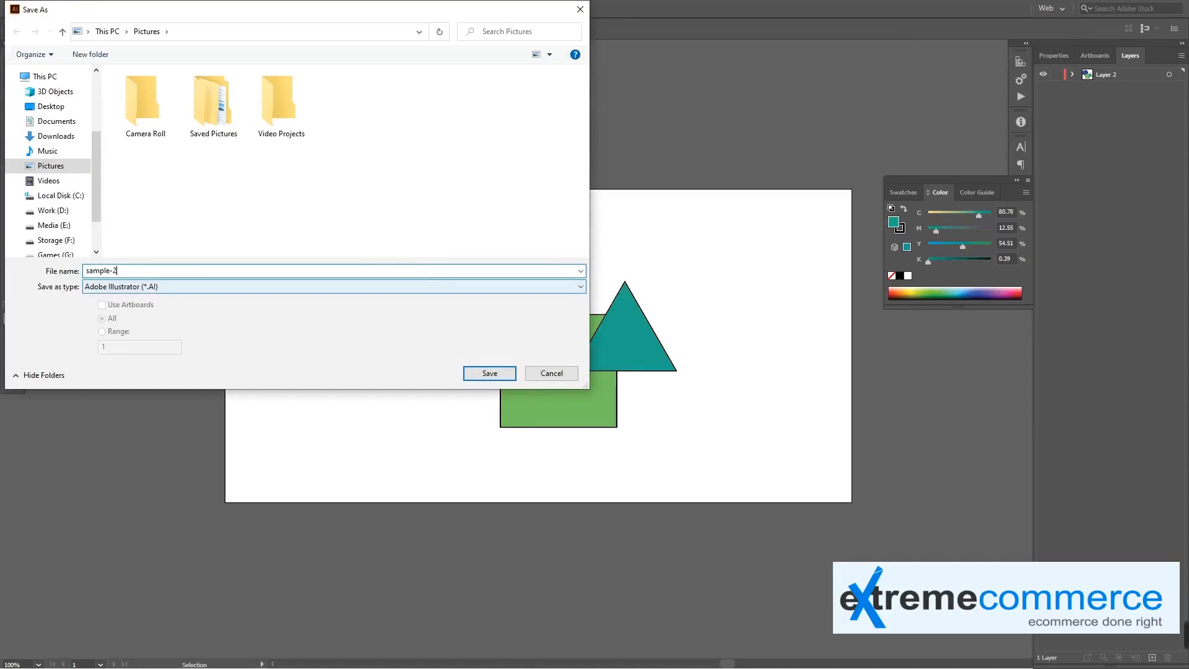
pyautogui.click(292, 285)
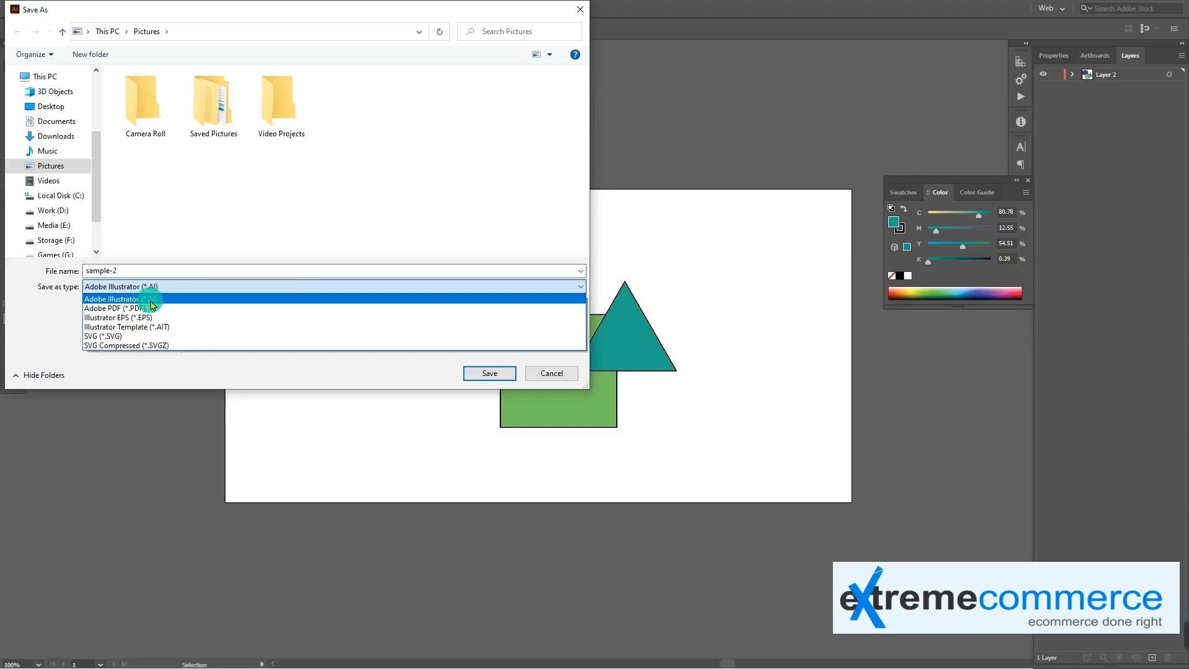
pyautogui.click(158, 285)
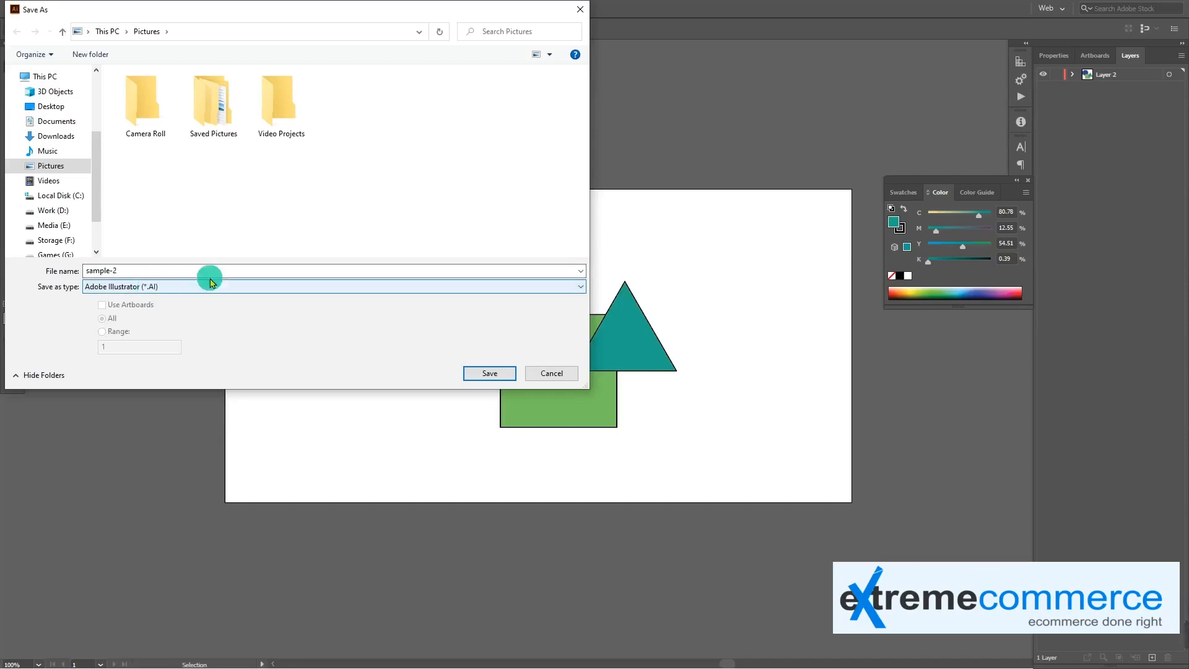
pyautogui.click(490, 373)
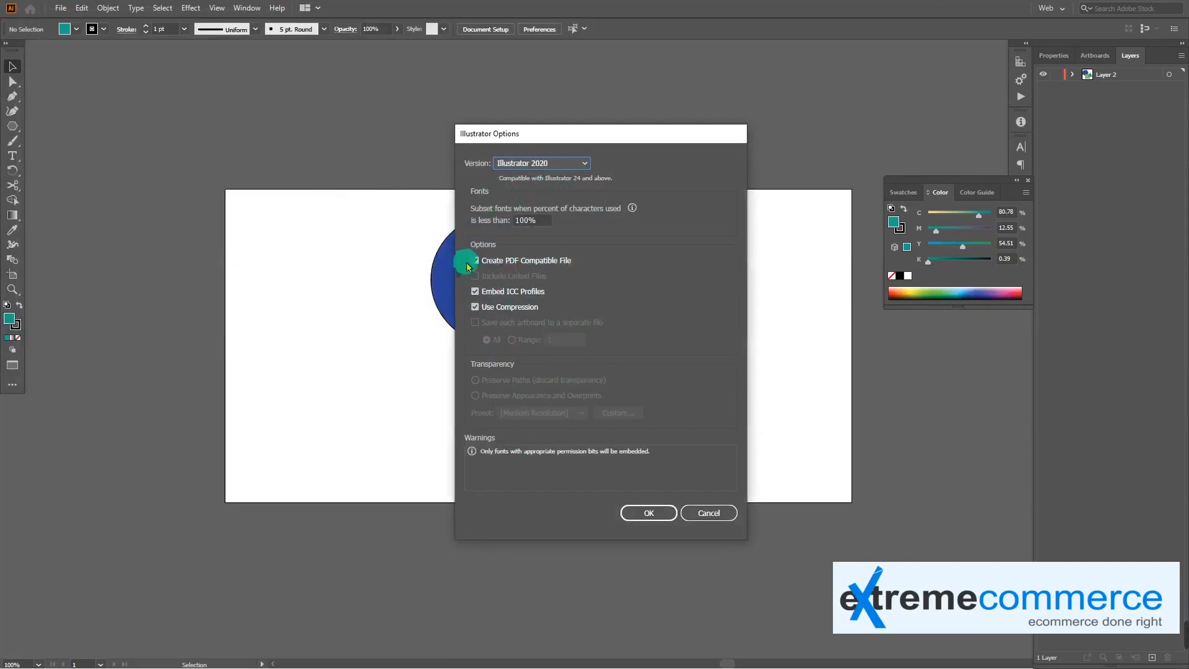
# Try Illustrator CC (Legacy) as the saved file's version and return to Illustrator 2020
pyautogui.click(560, 164)
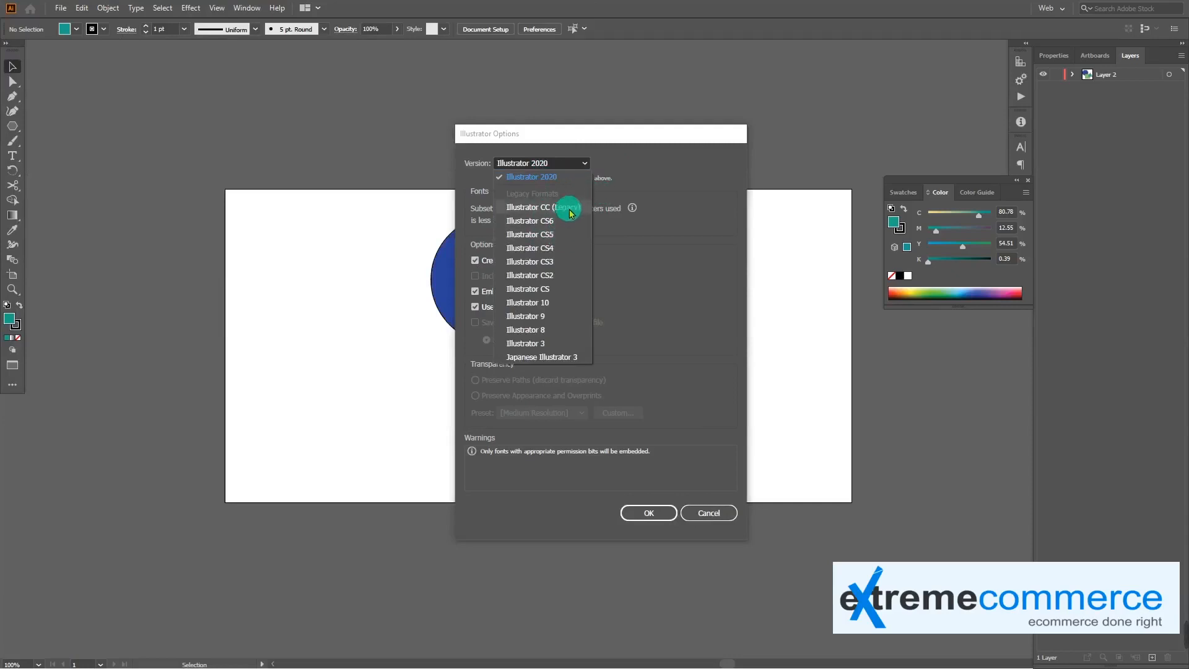
pyautogui.click(570, 213)
pyautogui.click(567, 160)
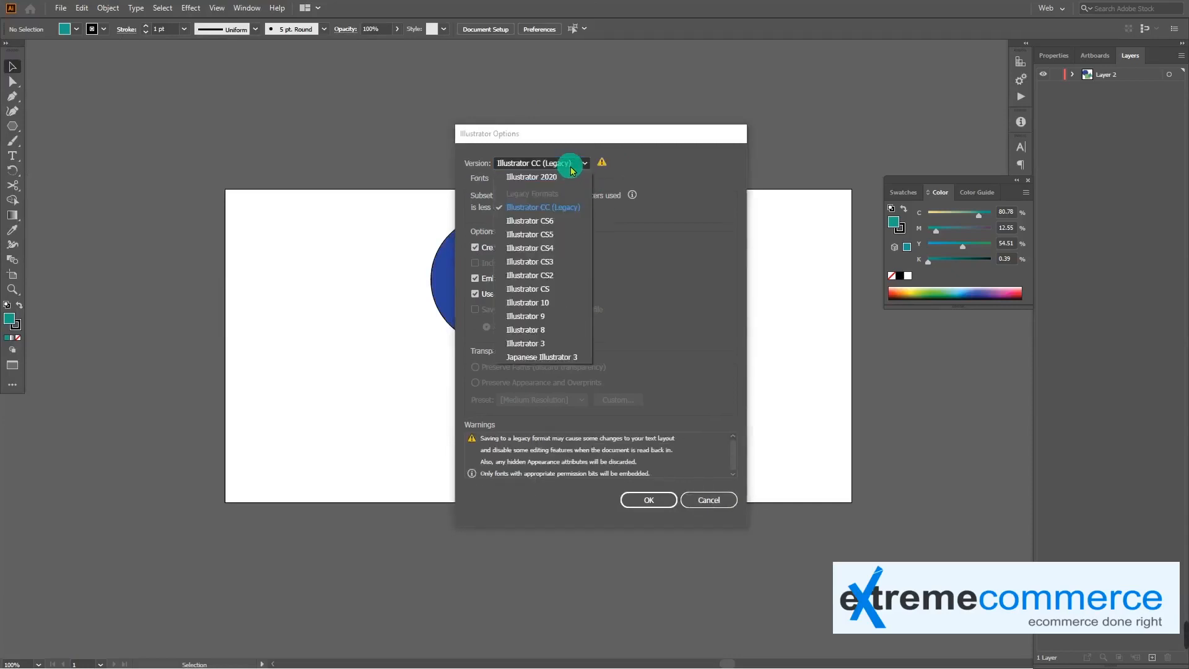
pyautogui.click(565, 207)
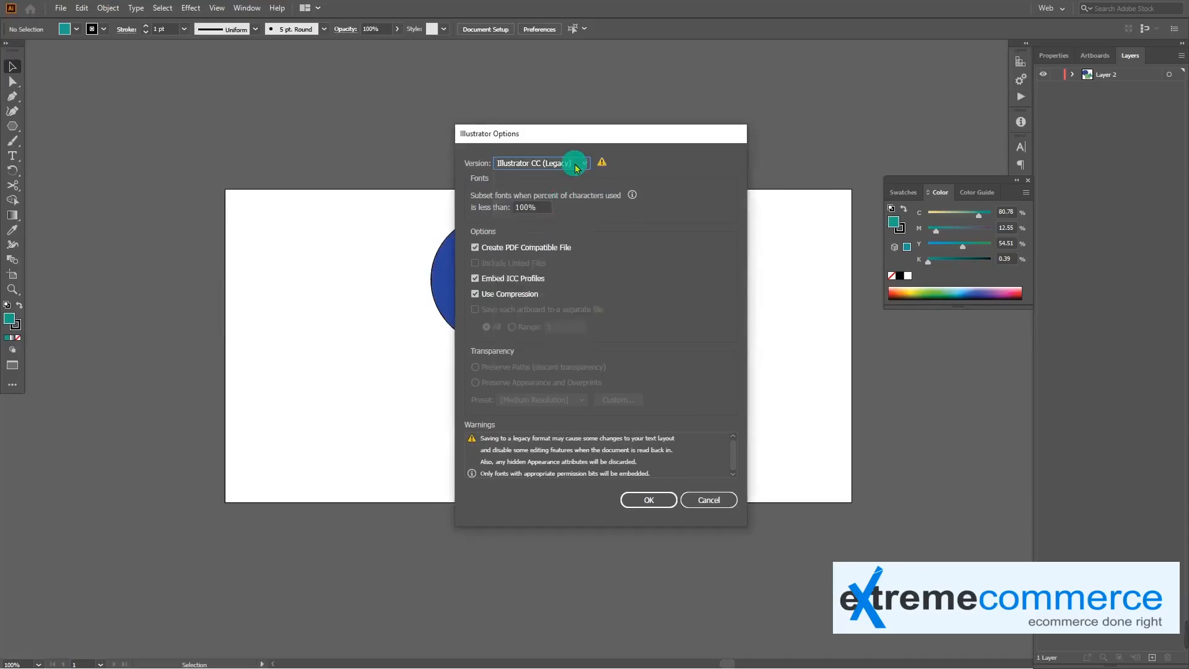
pyautogui.click(576, 166)
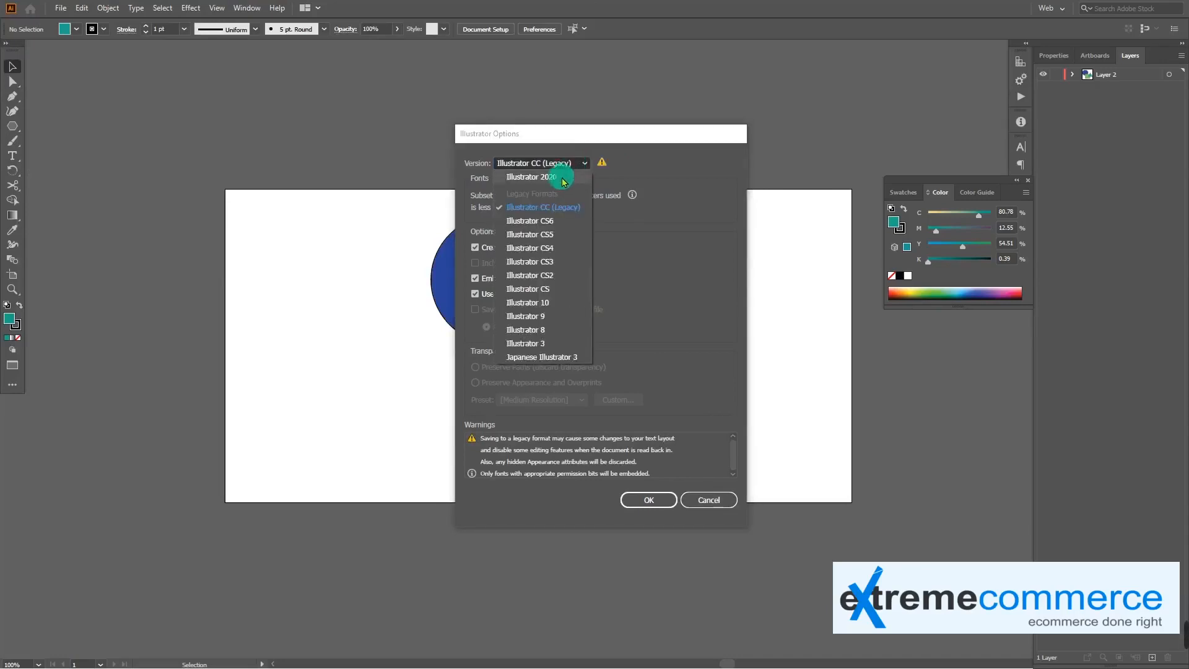
pyautogui.click(565, 176)
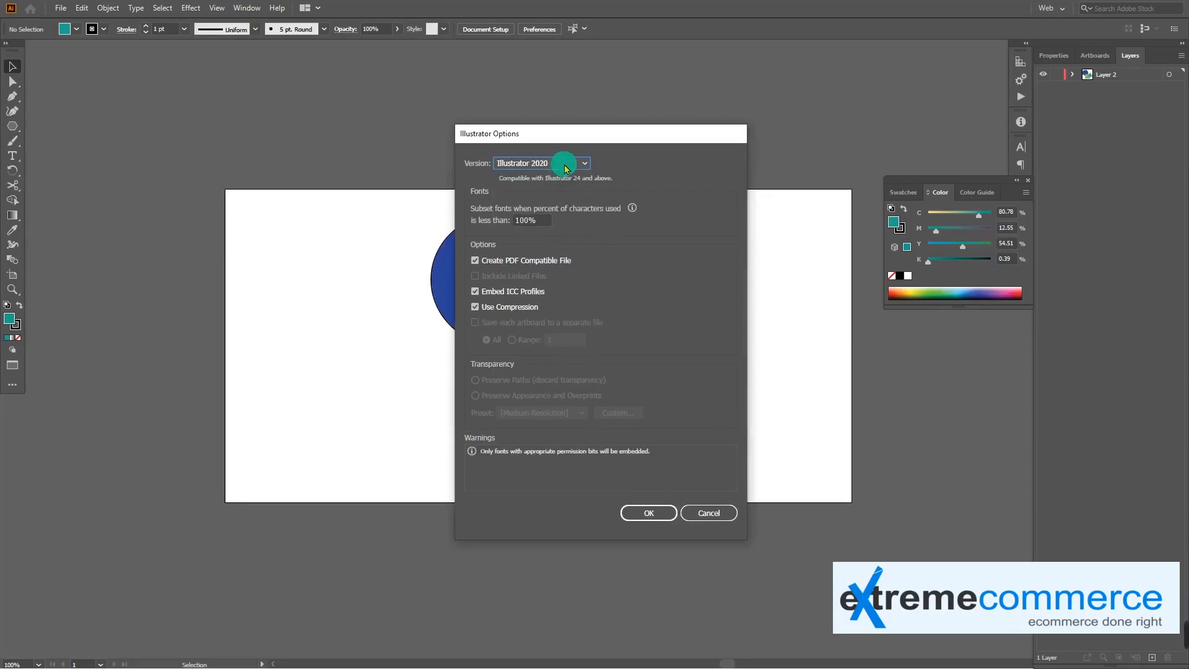
# Set the file version to Illustrator CS6 and finish saving, accepting the legacy-format warning with Don't Show Again enabled
pyautogui.click(565, 165)
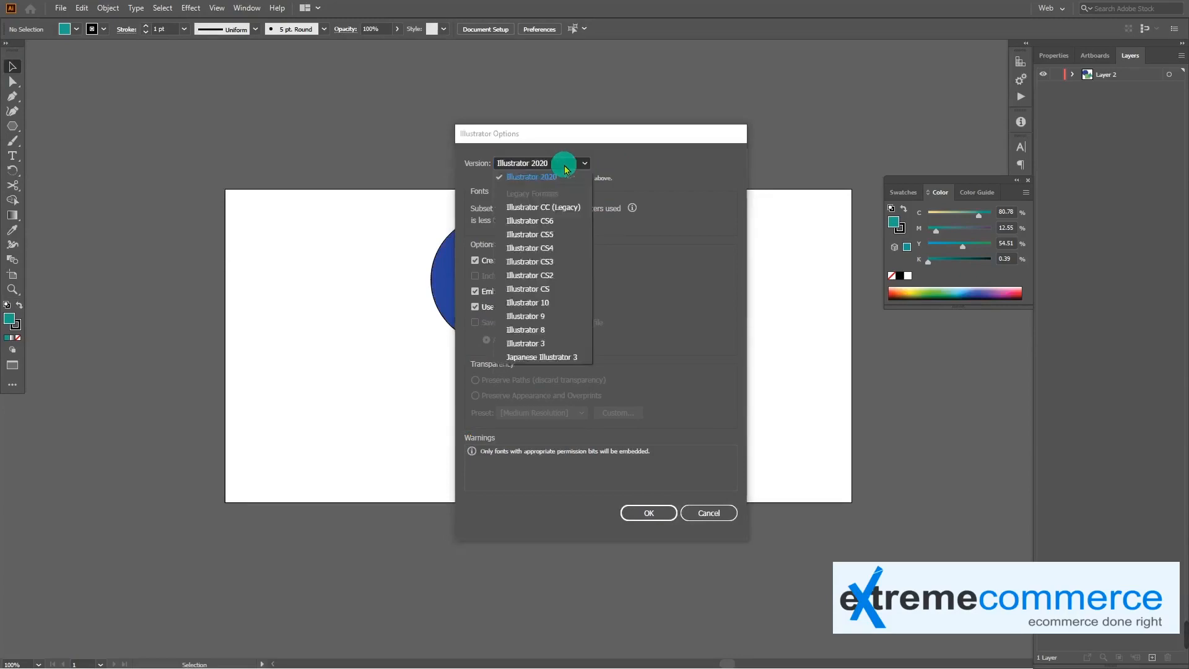
pyautogui.click(562, 222)
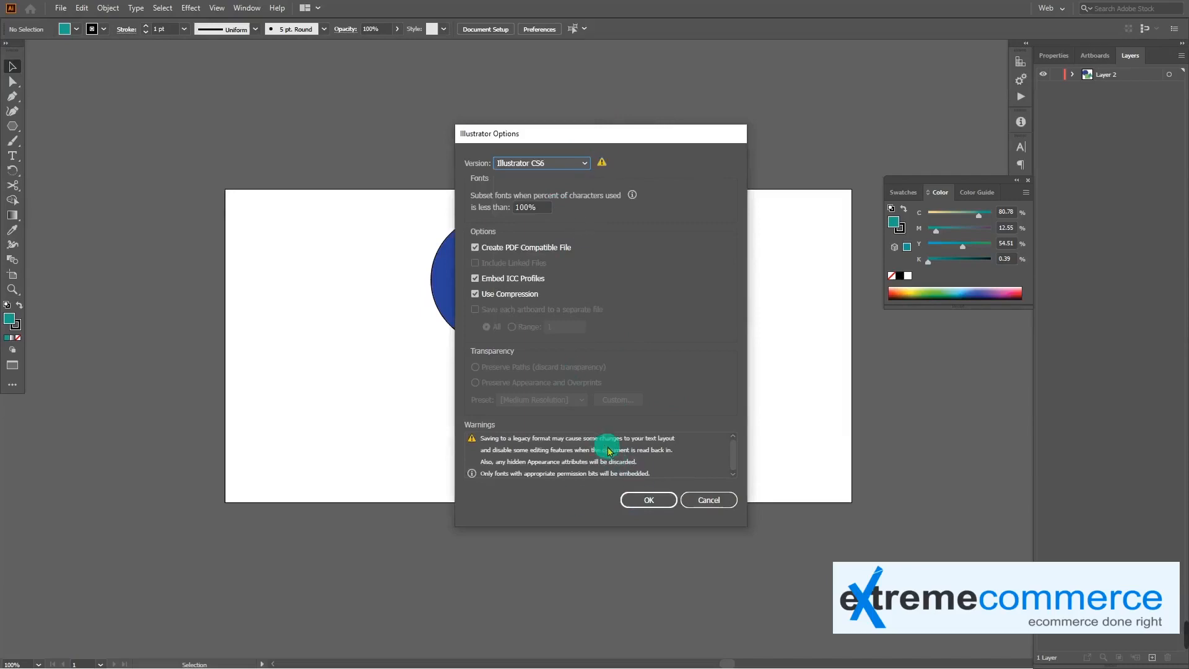
pyautogui.scroll(-1, 609, 450)
pyautogui.scroll(1, 604, 464)
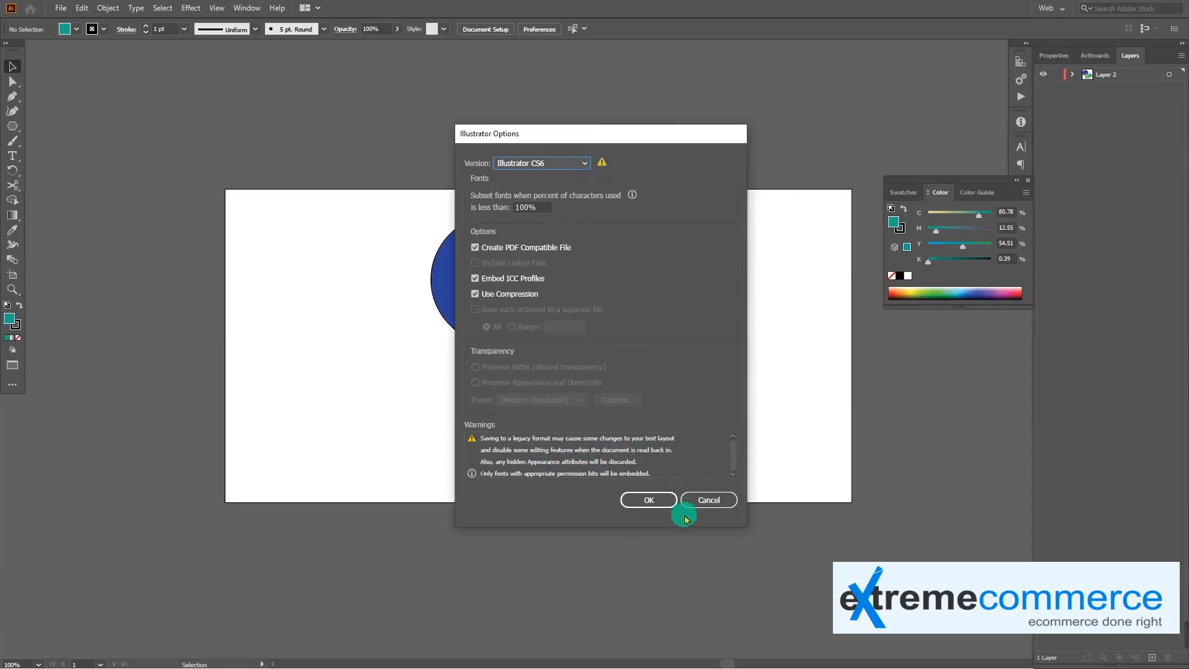
pyautogui.click(648, 500)
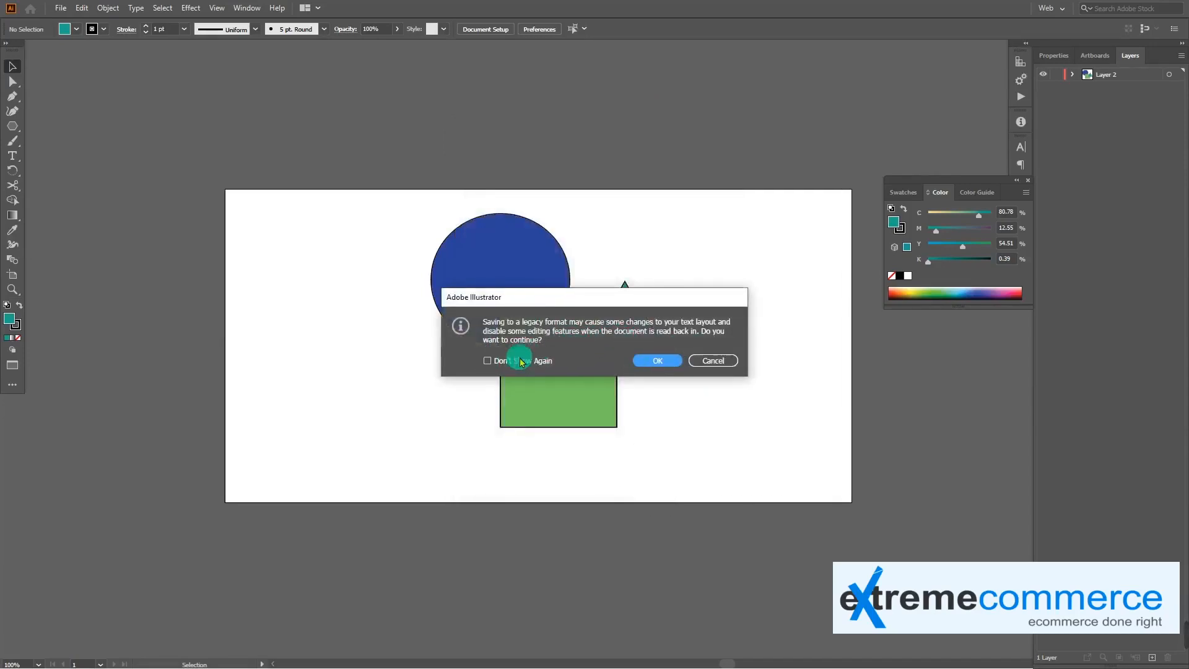
pyautogui.click(488, 361)
pyautogui.click(657, 361)
pyautogui.click(616, 356)
# Check the saved sample-2 file in the Pictures folder and cancel the Save As dialog
pyautogui.click(61, 9)
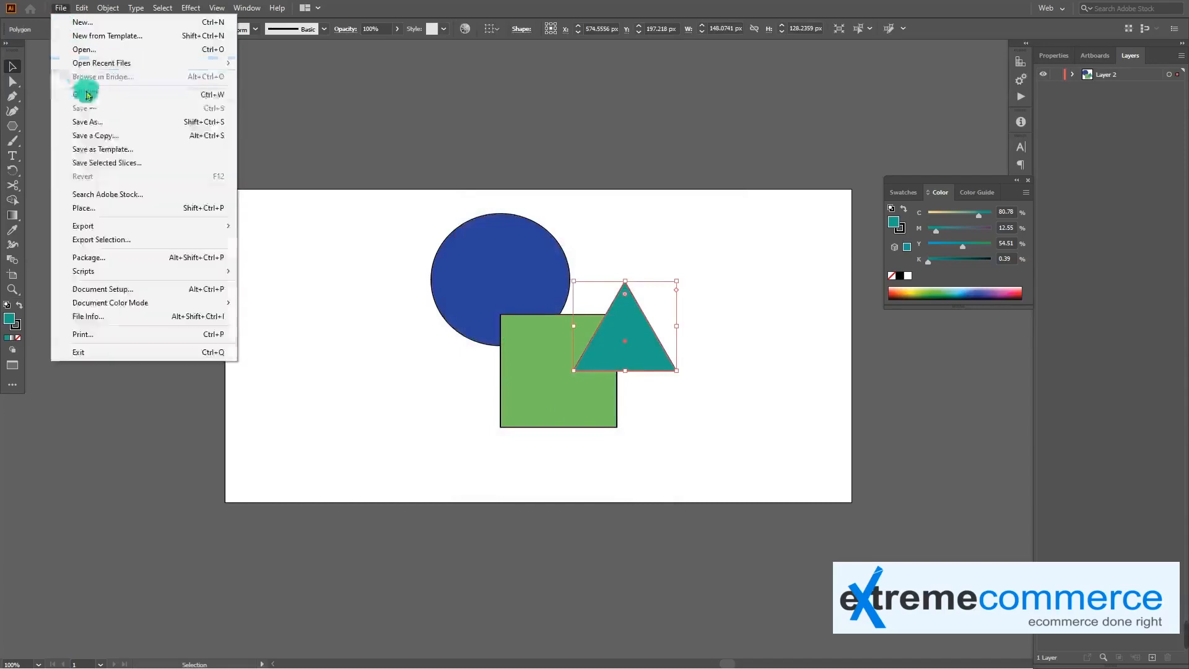
pyautogui.click(102, 122)
pyautogui.click(365, 128)
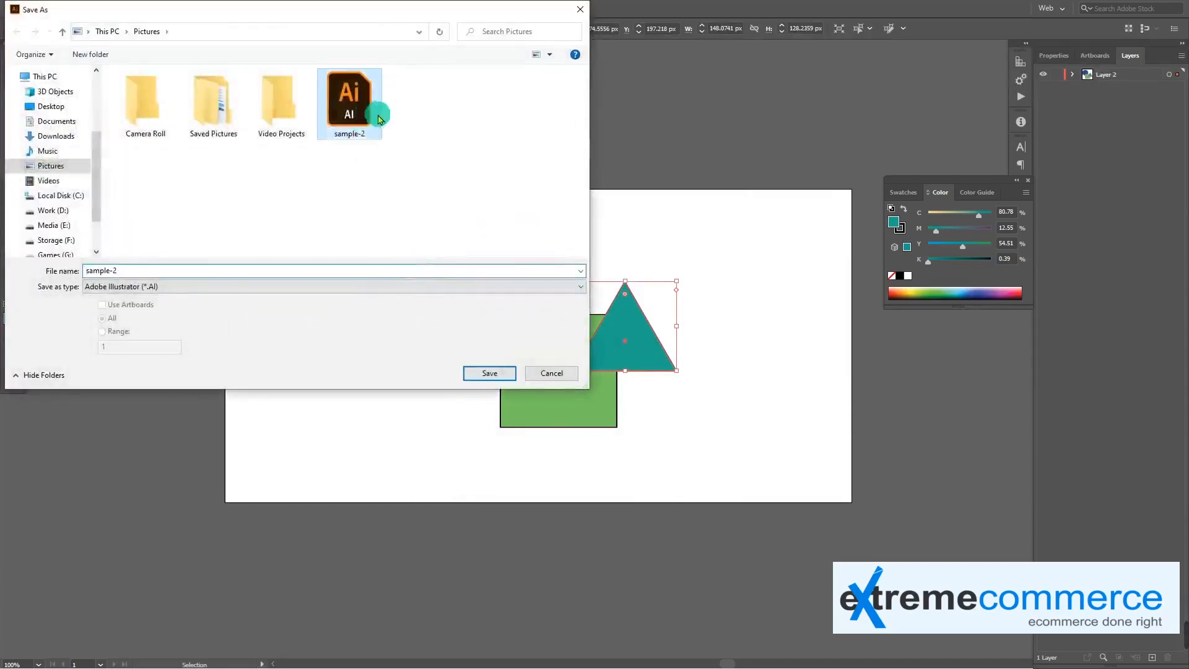
pyautogui.click(550, 372)
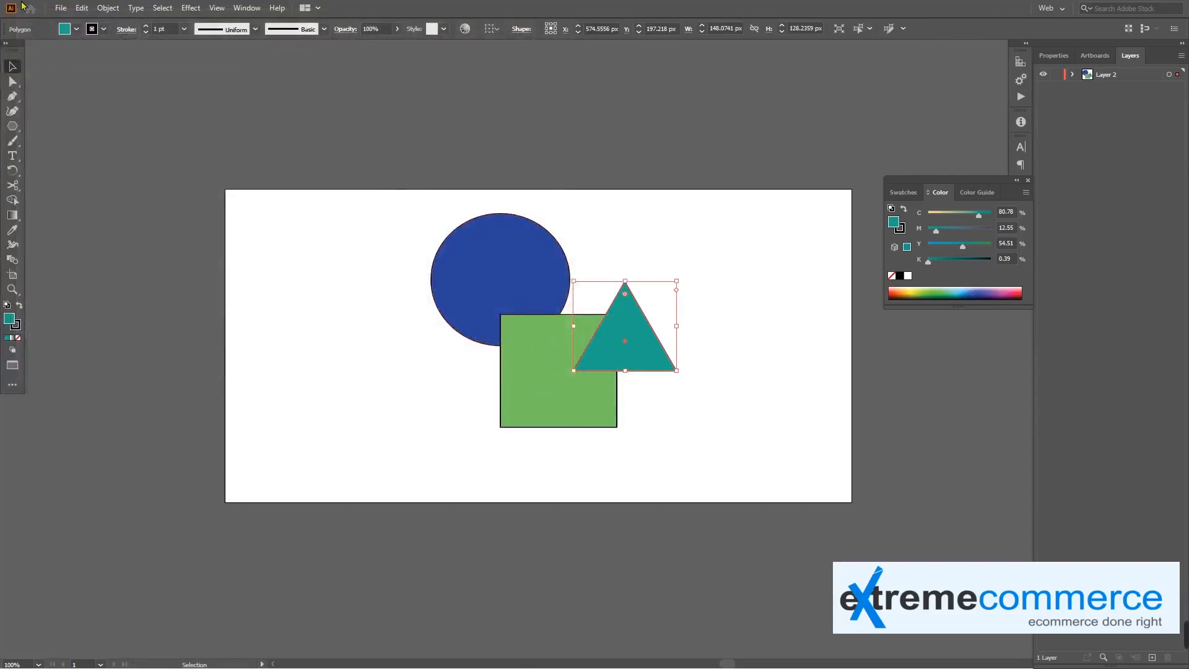
# Start saving a copy named sample-2 in the Pictures folder in Adobe PDF (*.PDF) format
pyautogui.click(70, 10)
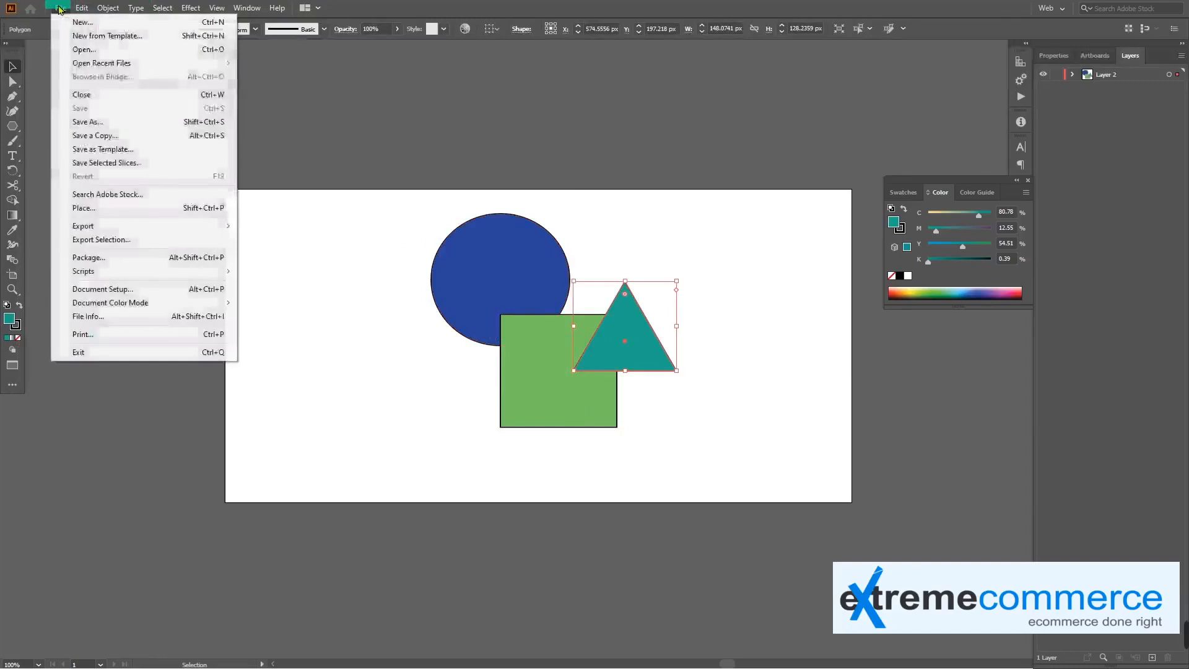
pyautogui.click(114, 122)
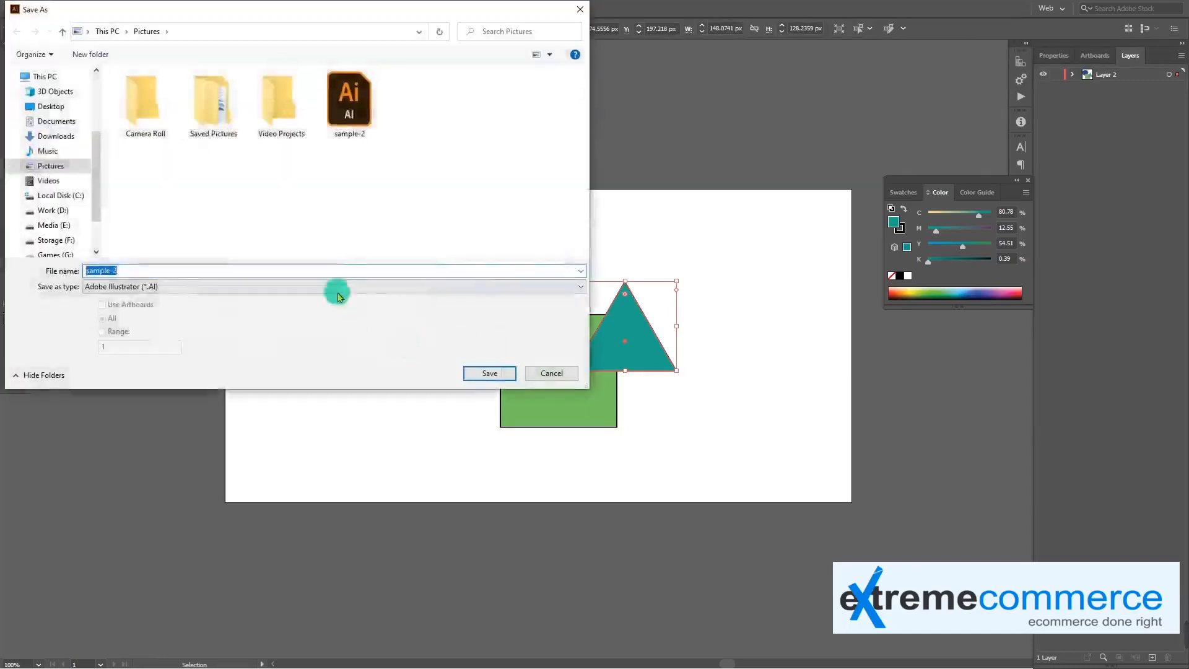
pyautogui.click(329, 286)
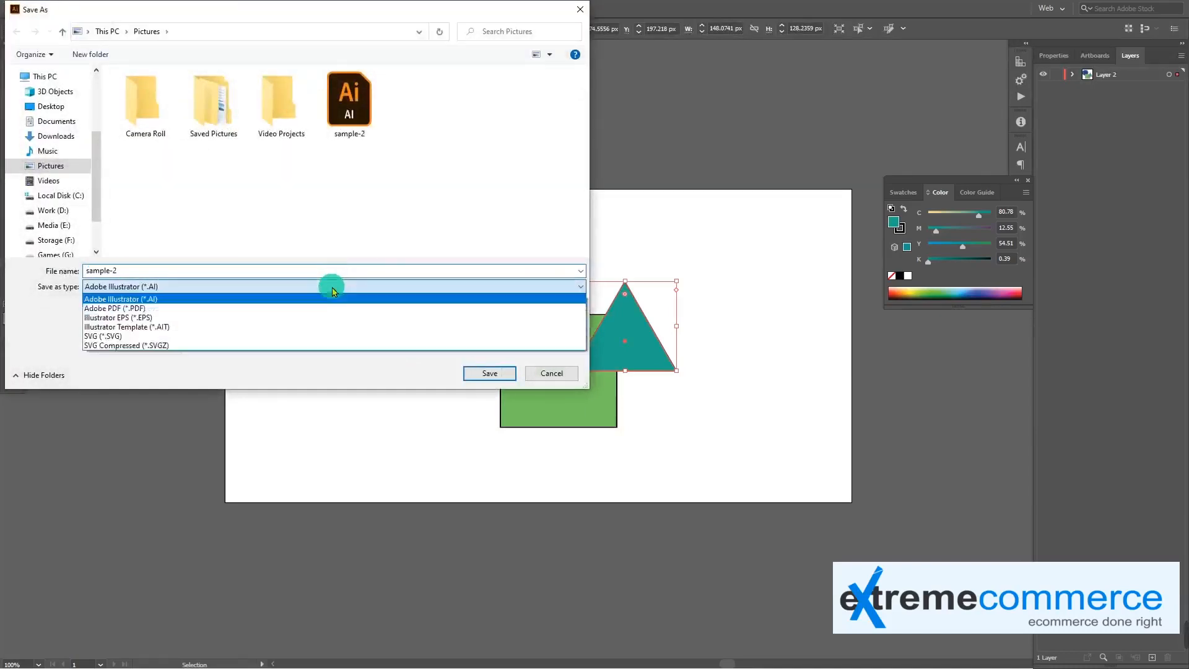
pyautogui.click(280, 308)
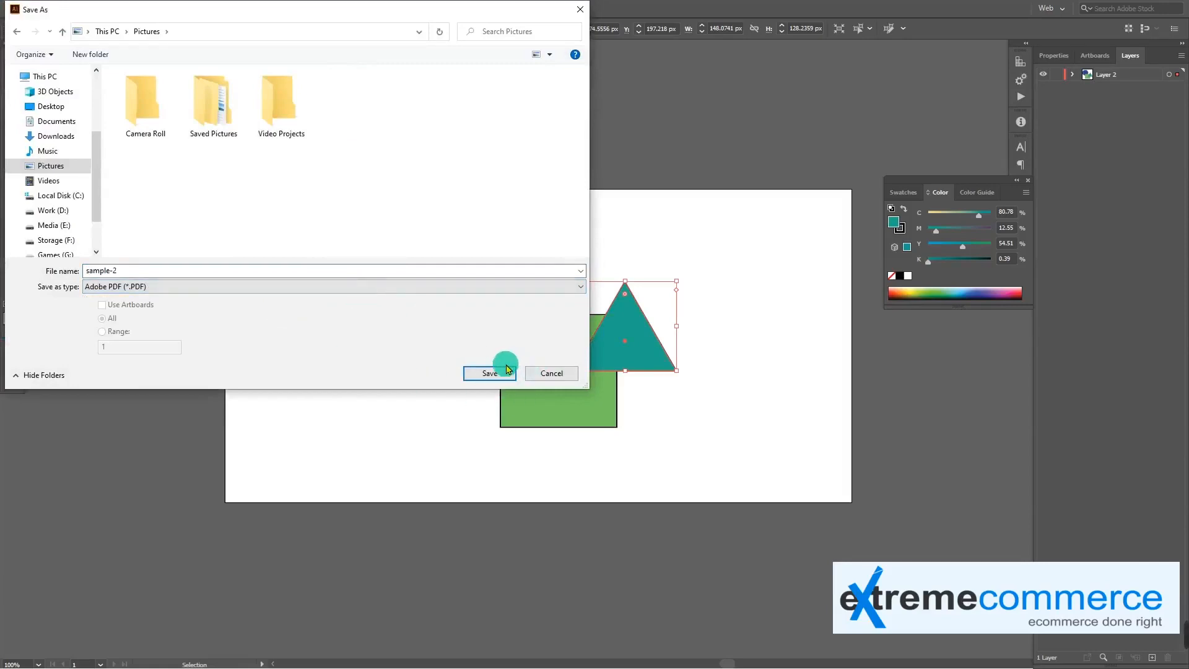
pyautogui.click(489, 373)
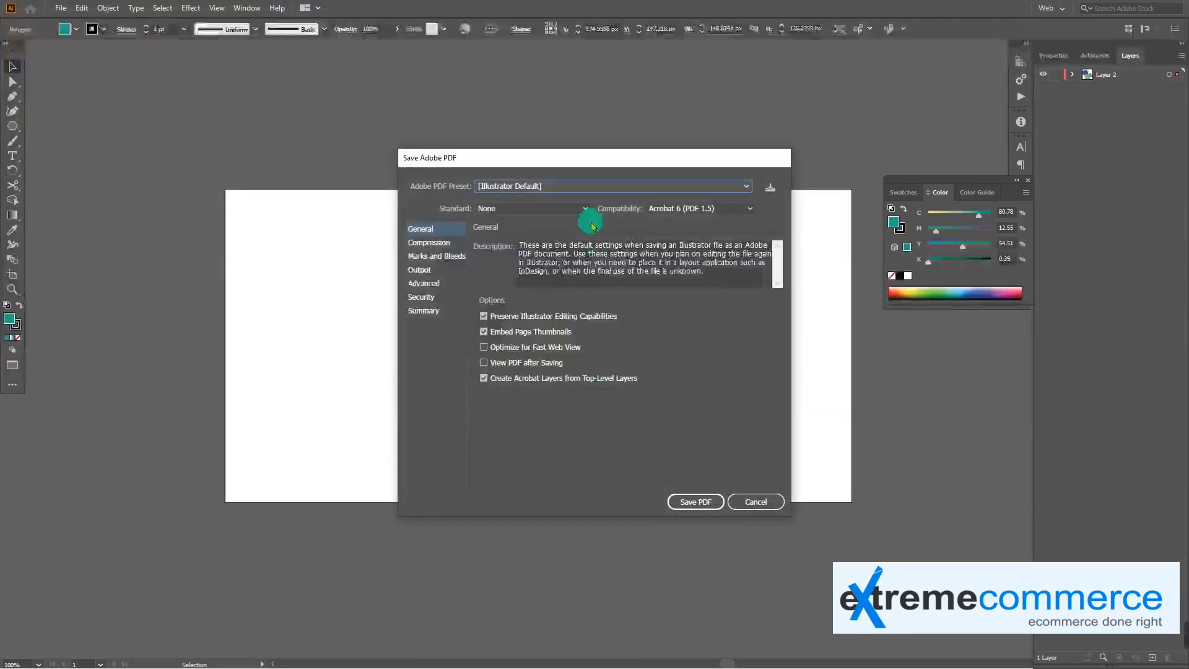
# Examine the PDF presets, standards, compatibility versions, and the Compression, Marks and Bleeds, Output and Advanced settings, returning to General
pyautogui.click(597, 189)
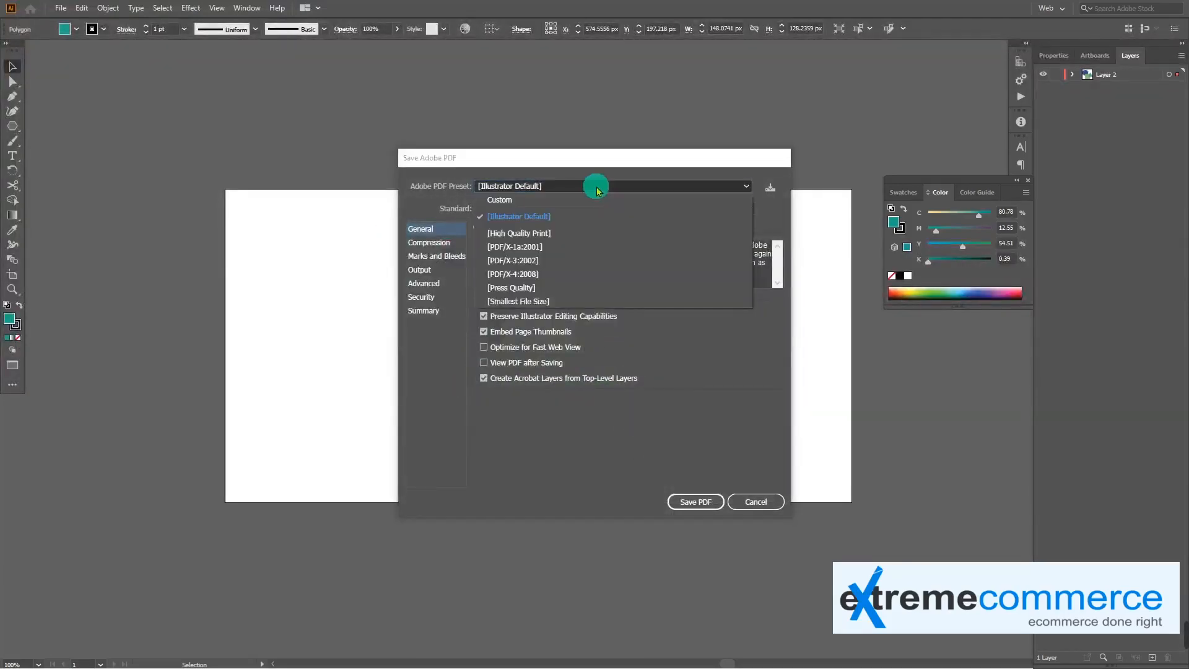
pyautogui.click(597, 187)
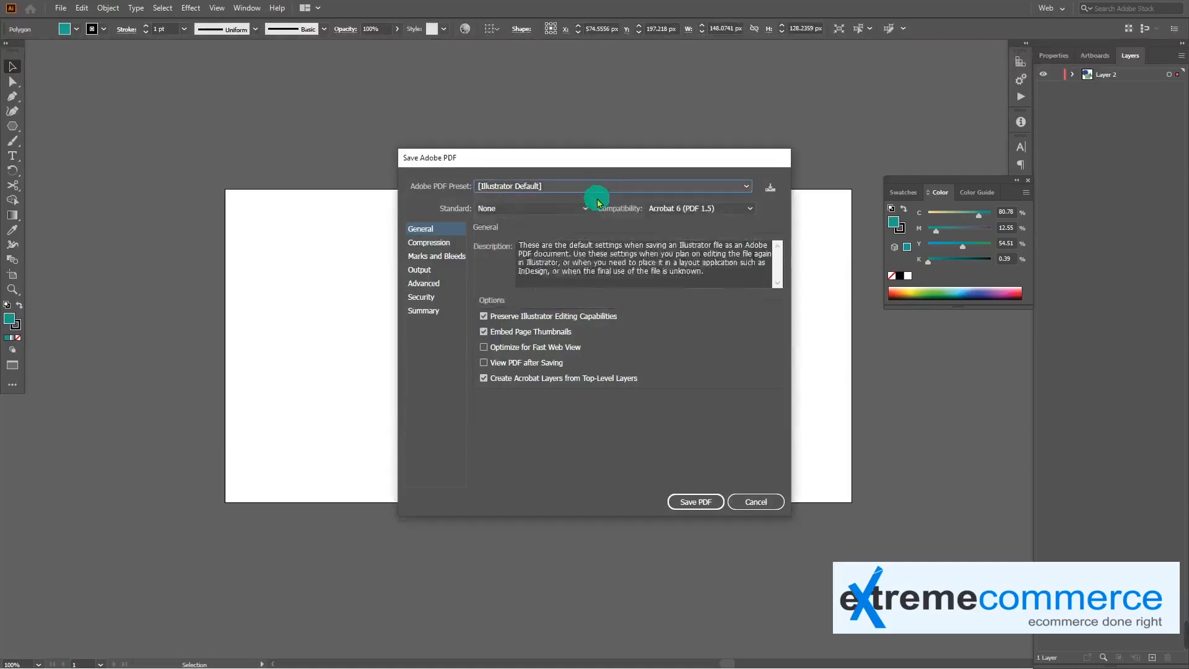
pyautogui.click(576, 207)
pyautogui.click(579, 207)
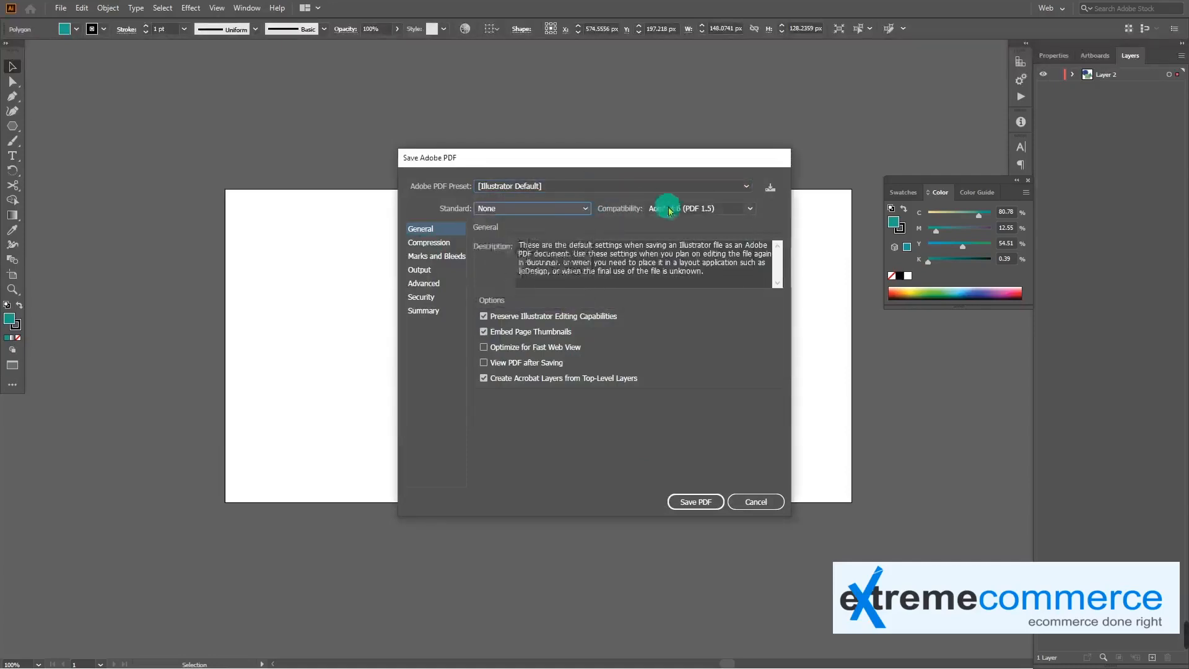
pyautogui.click(687, 209)
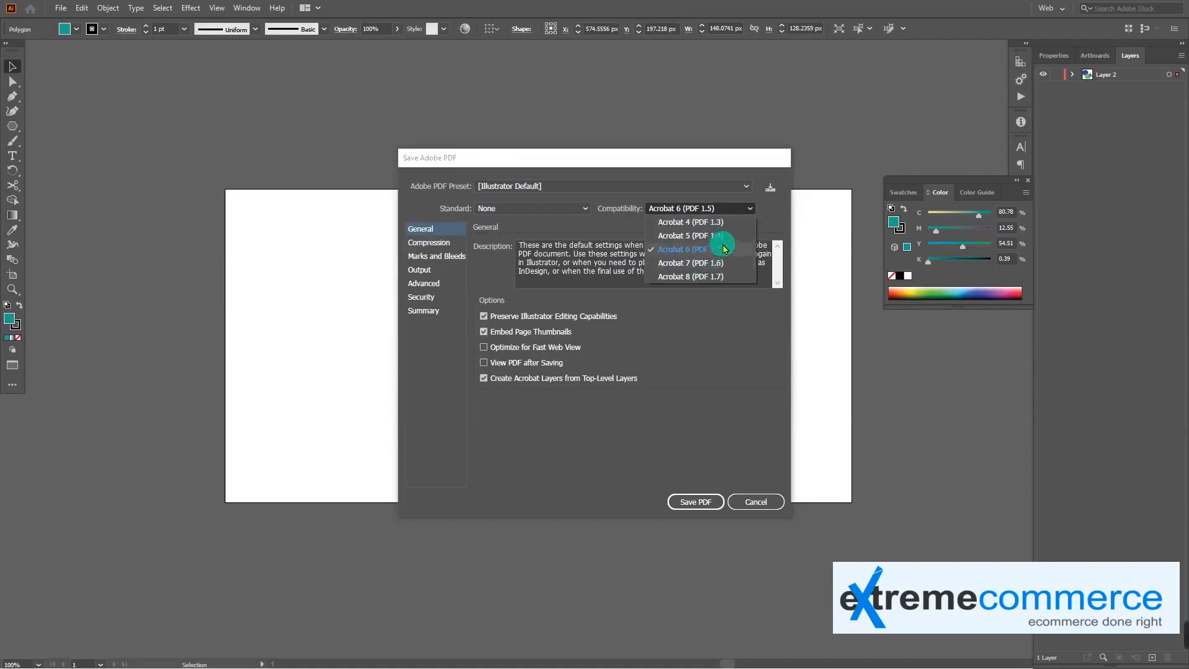
pyautogui.click(449, 242)
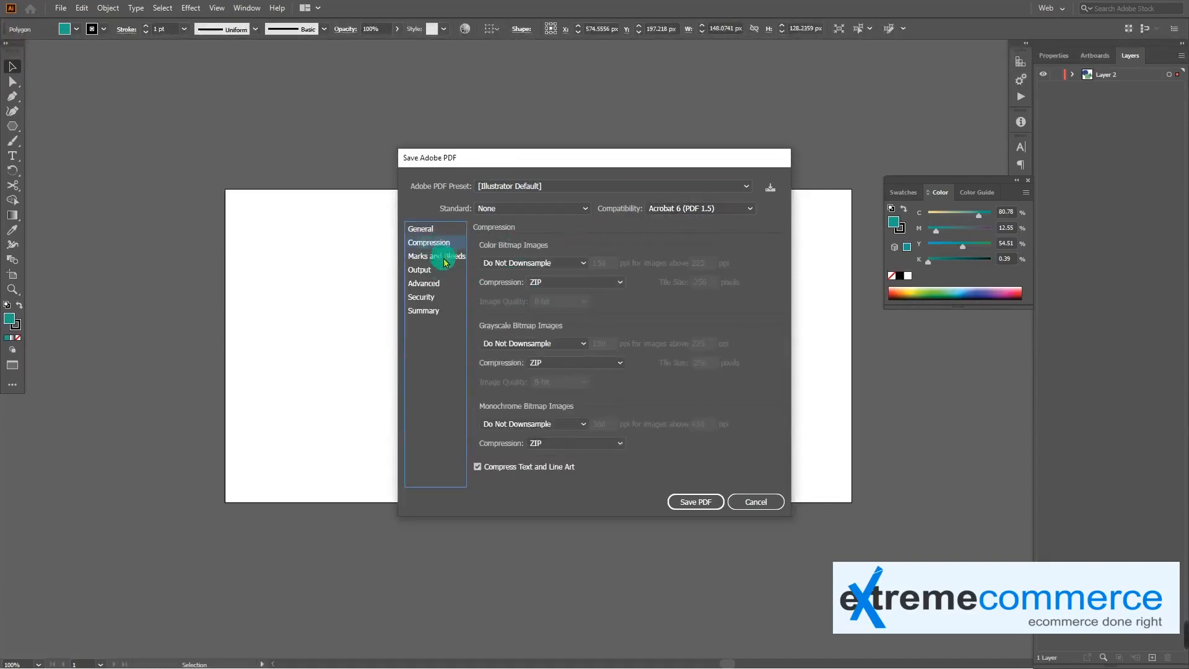
pyautogui.click(449, 256)
pyautogui.click(435, 271)
pyautogui.click(431, 285)
pyautogui.click(422, 229)
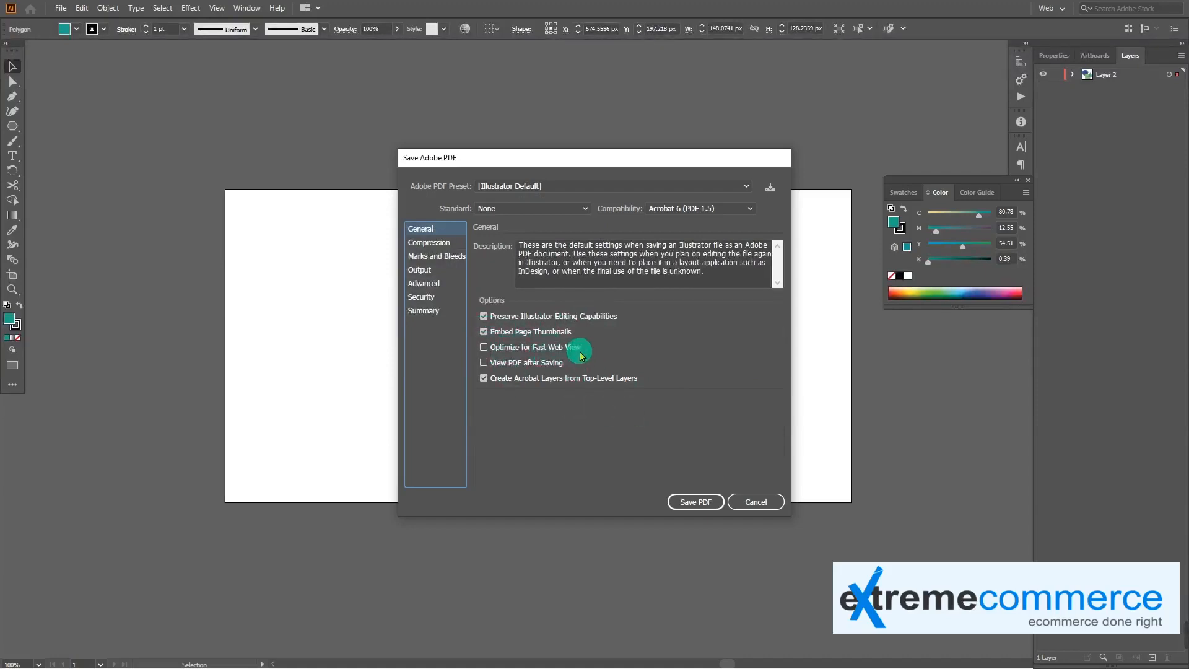
# Enable Optimize for Fast Web View in the General PDF options and save the PDF
pyautogui.click(485, 348)
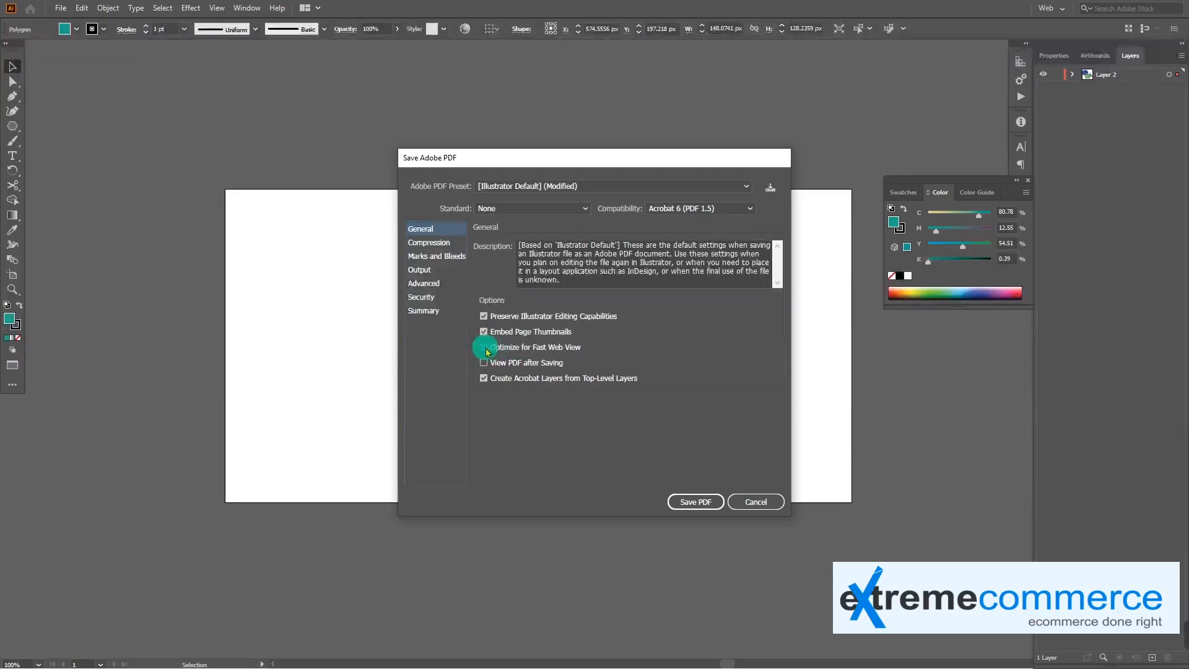
pyautogui.click(696, 502)
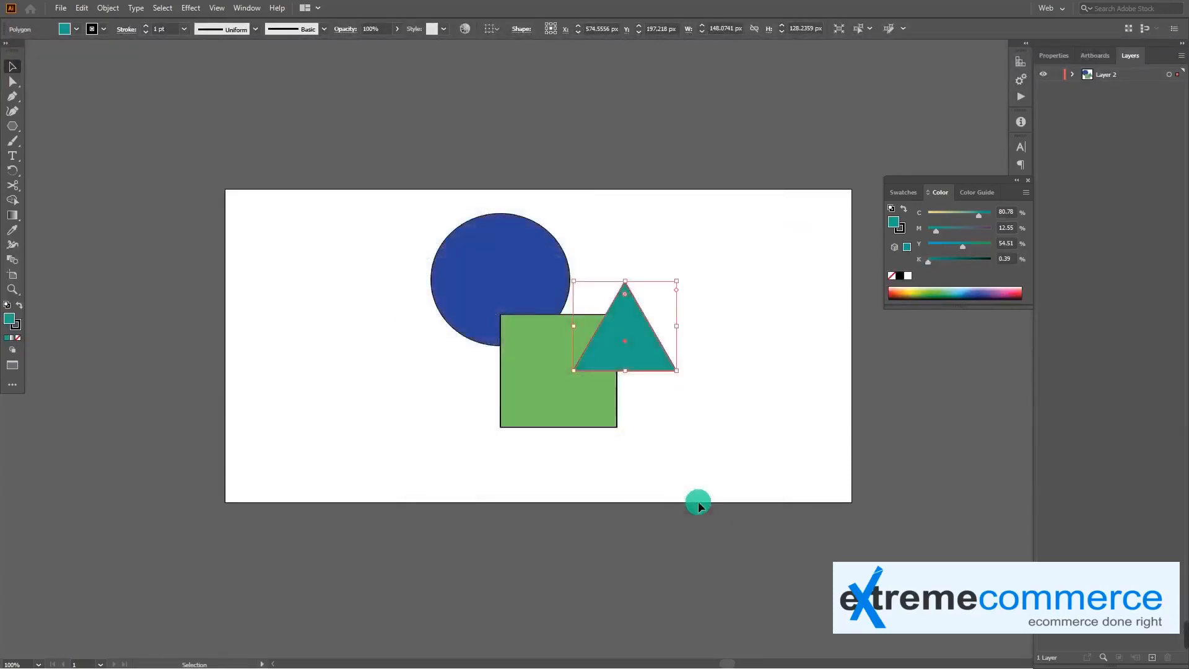
# Check the saved sample-2 PDF in the Pictures folder and cancel the Save As dialog
pyautogui.click(62, 9)
pyautogui.click(114, 122)
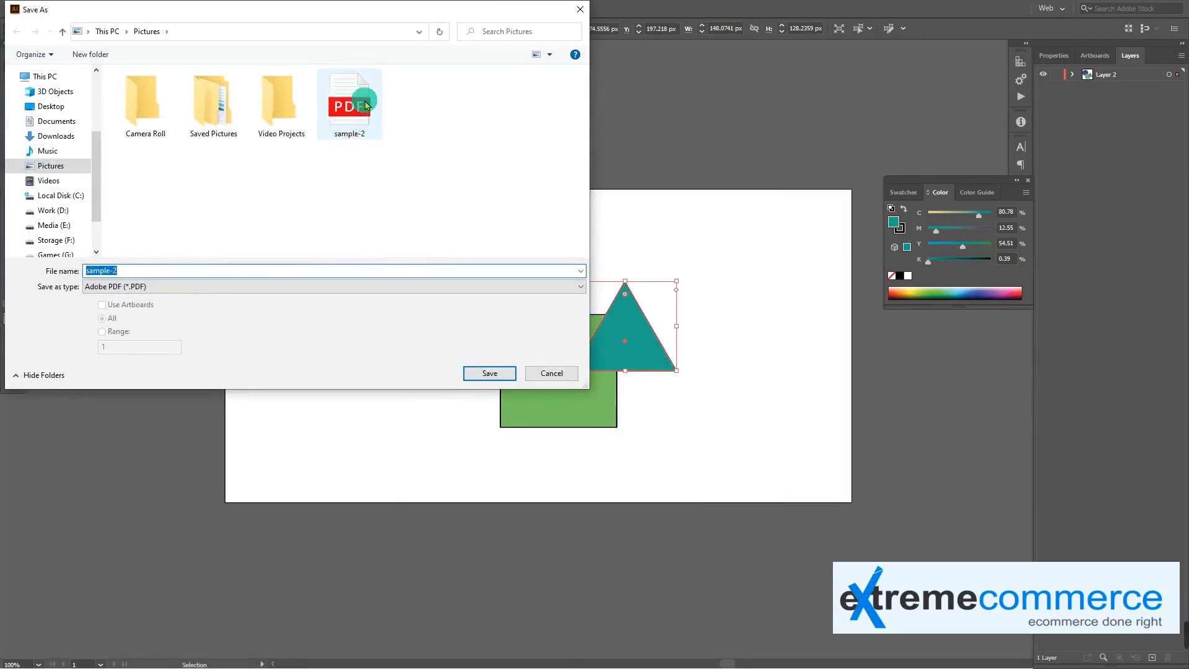
pyautogui.click(543, 373)
# Select the blue circle and start exporting the artwork with Save for Web (Legacy)
pyautogui.click(485, 273)
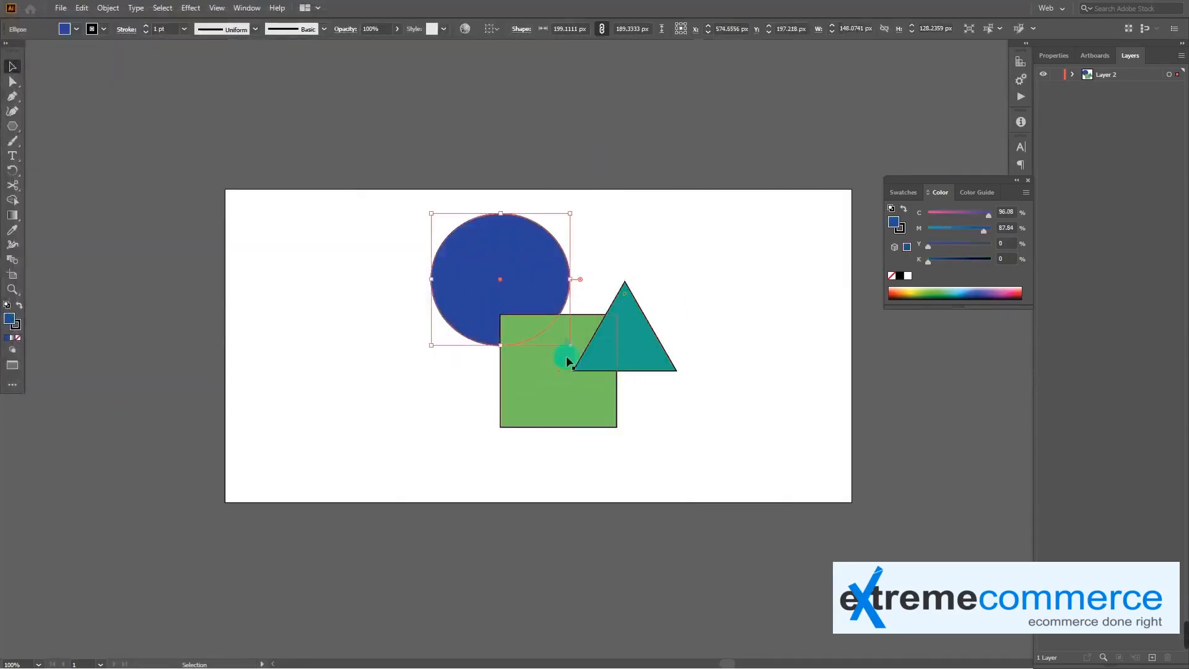
pyautogui.click(60, 8)
pyautogui.moveTo(198, 225)
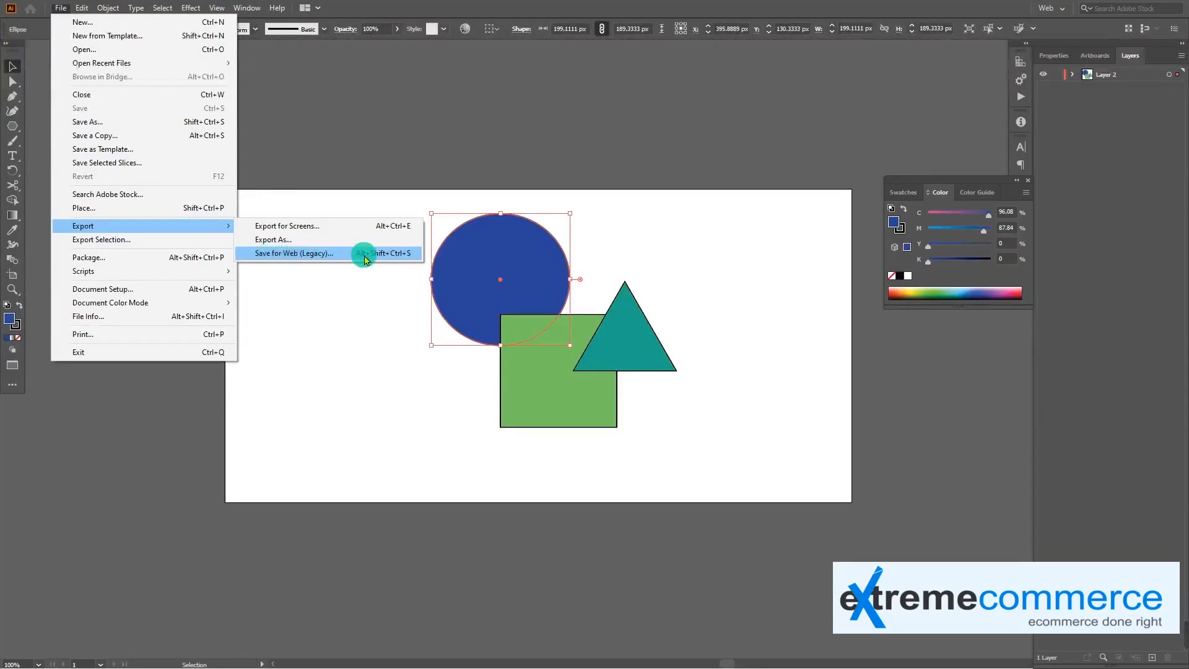
pyautogui.click(384, 254)
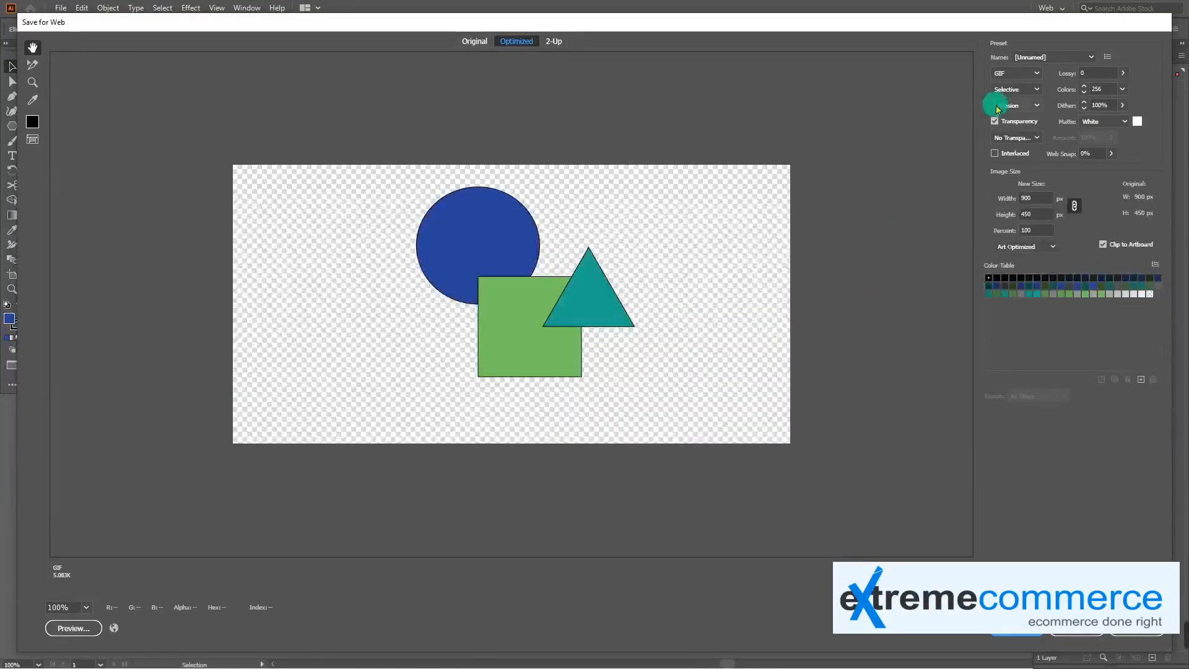
# Try other file formats for the web export and set the format to JPEG
pyautogui.click(1021, 75)
pyautogui.click(1014, 114)
pyautogui.click(1029, 75)
pyautogui.click(1015, 126)
pyautogui.click(1021, 73)
pyautogui.click(1023, 100)
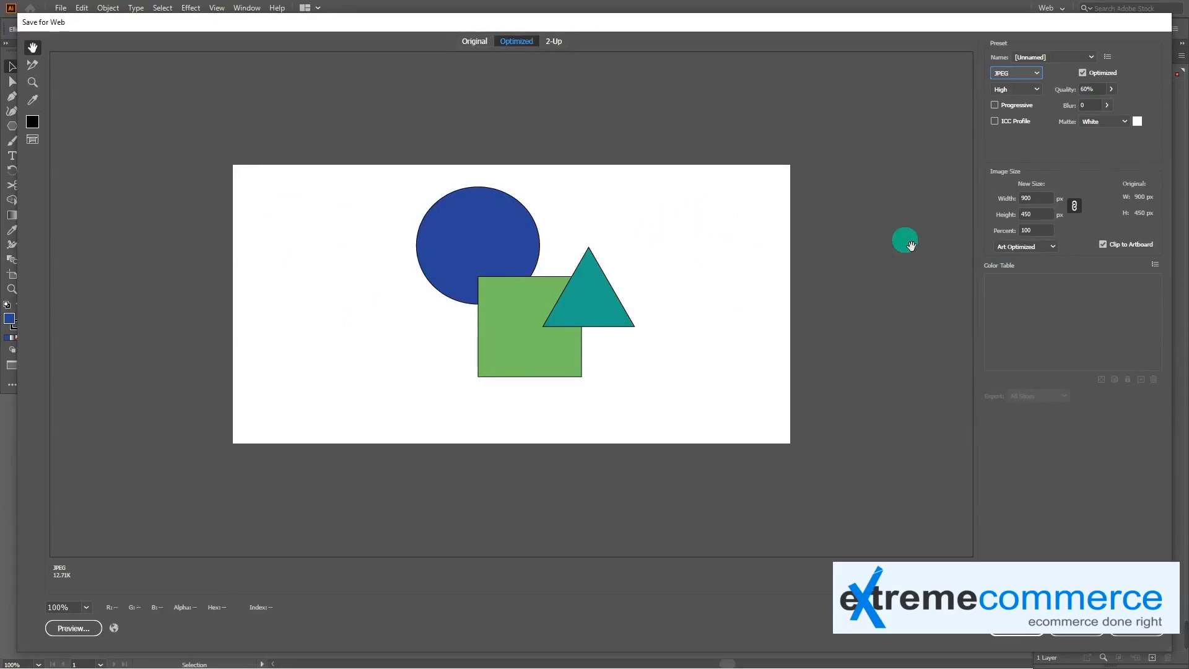
# Try Black and Eyedropper Color as the matte behind the JPEG artwork
pyautogui.click(1124, 122)
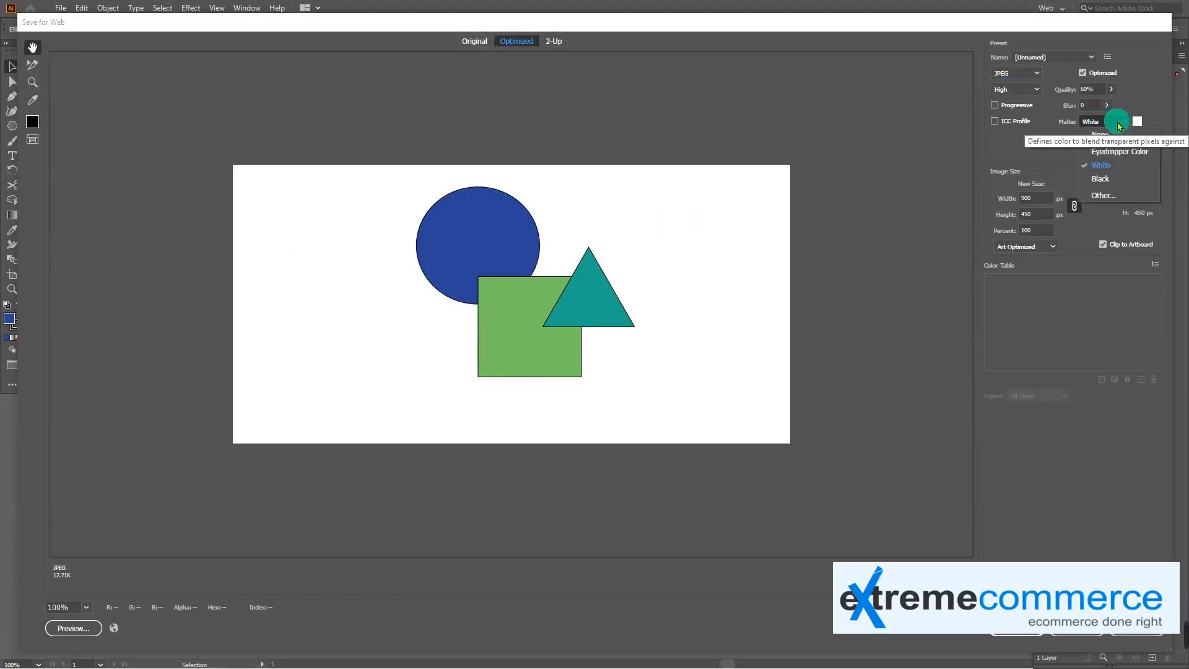
pyautogui.click(1101, 179)
pyautogui.click(1124, 124)
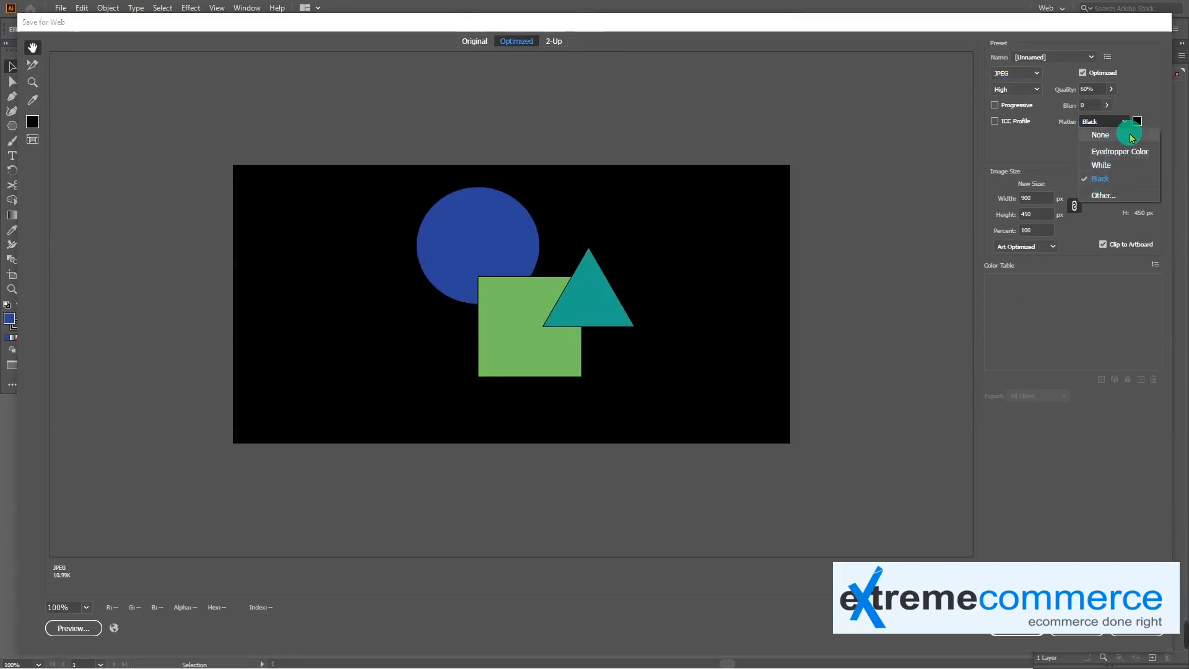
pyautogui.click(1111, 151)
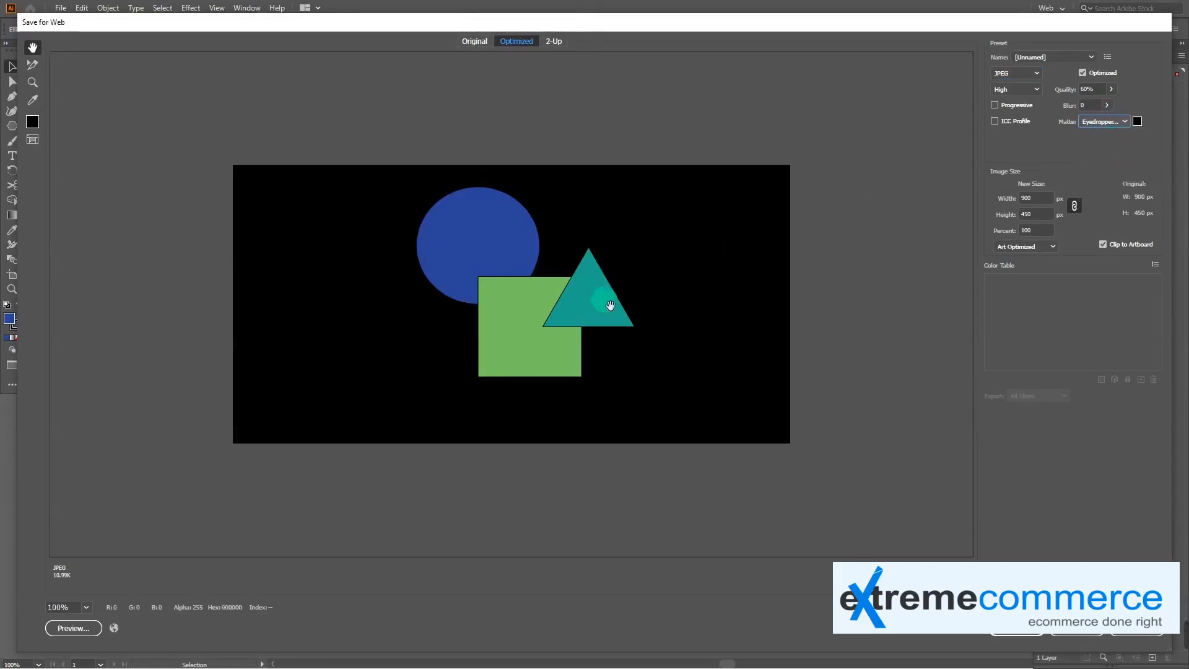
# Set the JPEG's matte to a custom muted red in the Color Picker
pyautogui.click(1137, 121)
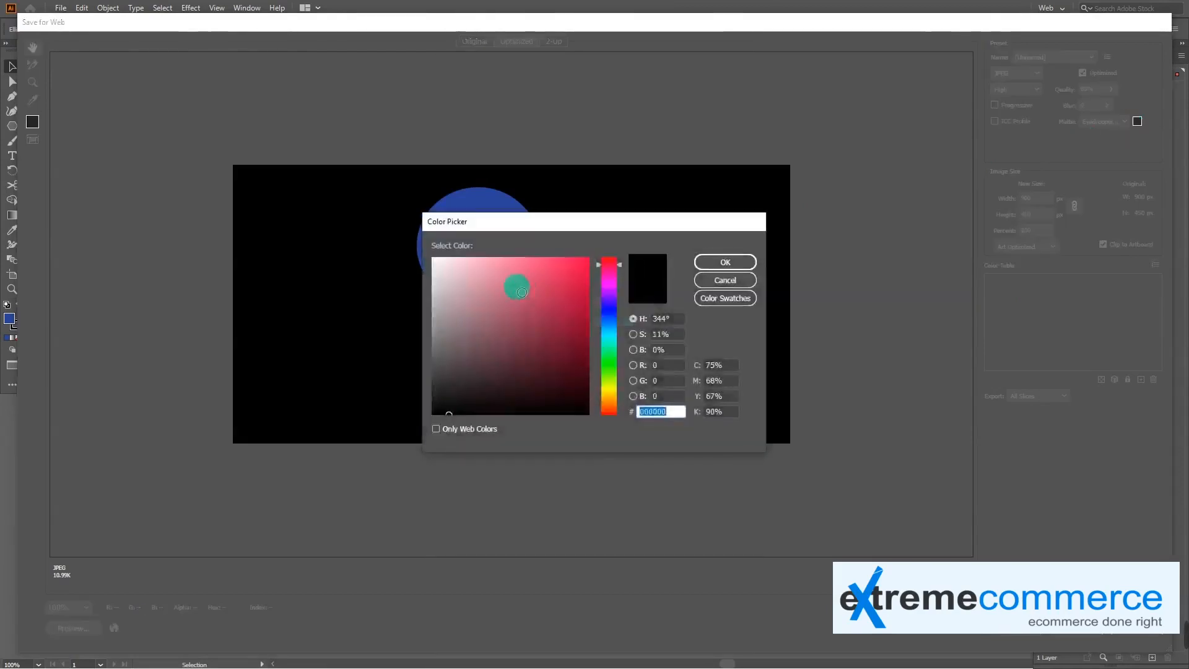
pyautogui.click(533, 310)
pyautogui.click(723, 263)
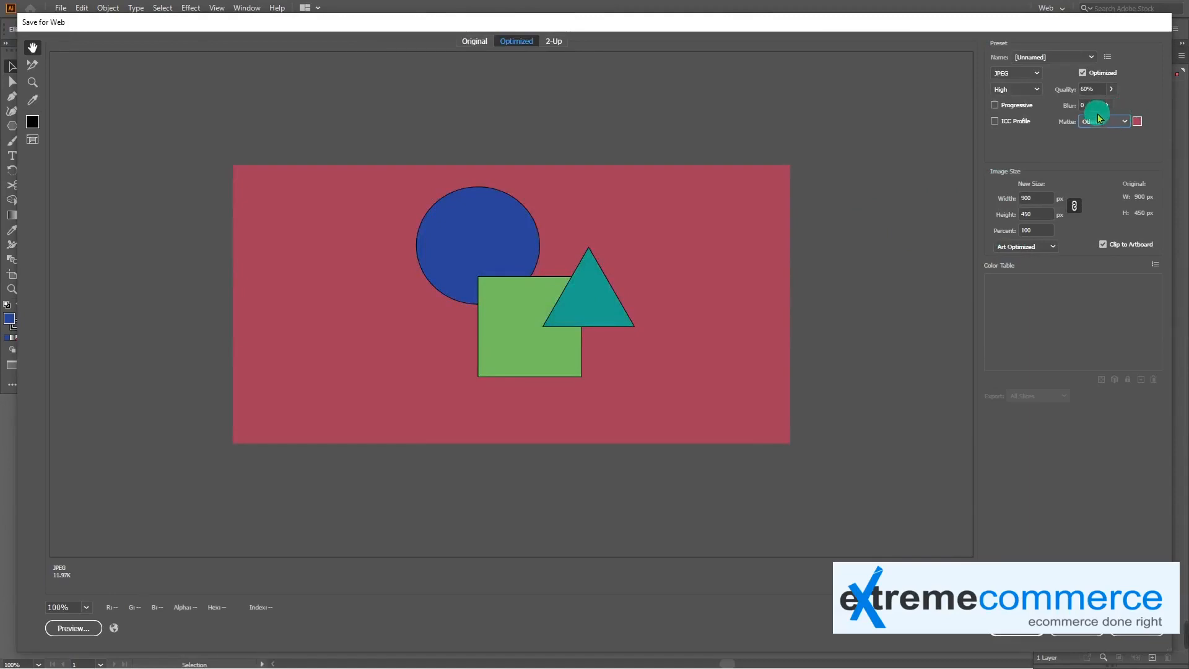
# Raise the JPEG compression quality to 92% at the Very High level
pyautogui.click(1111, 88)
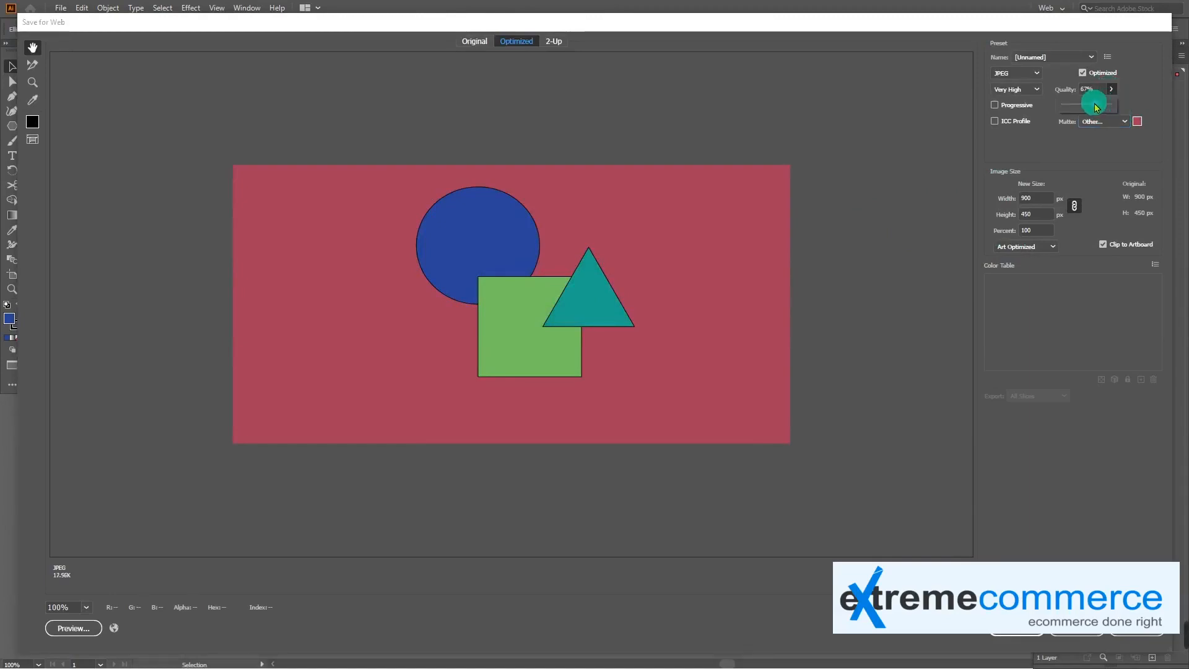
pyautogui.click(1104, 106)
pyautogui.click(1025, 93)
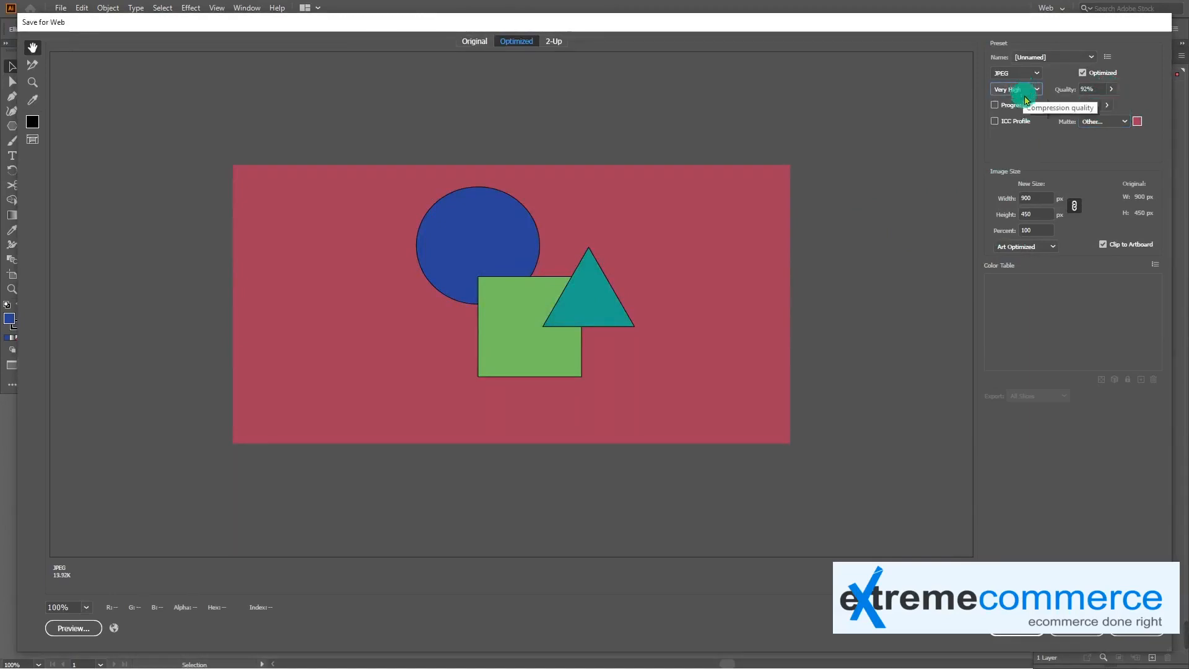
# Open the new image width value of the web export for editing
pyautogui.click(1027, 198)
pyautogui.click(1041, 204)
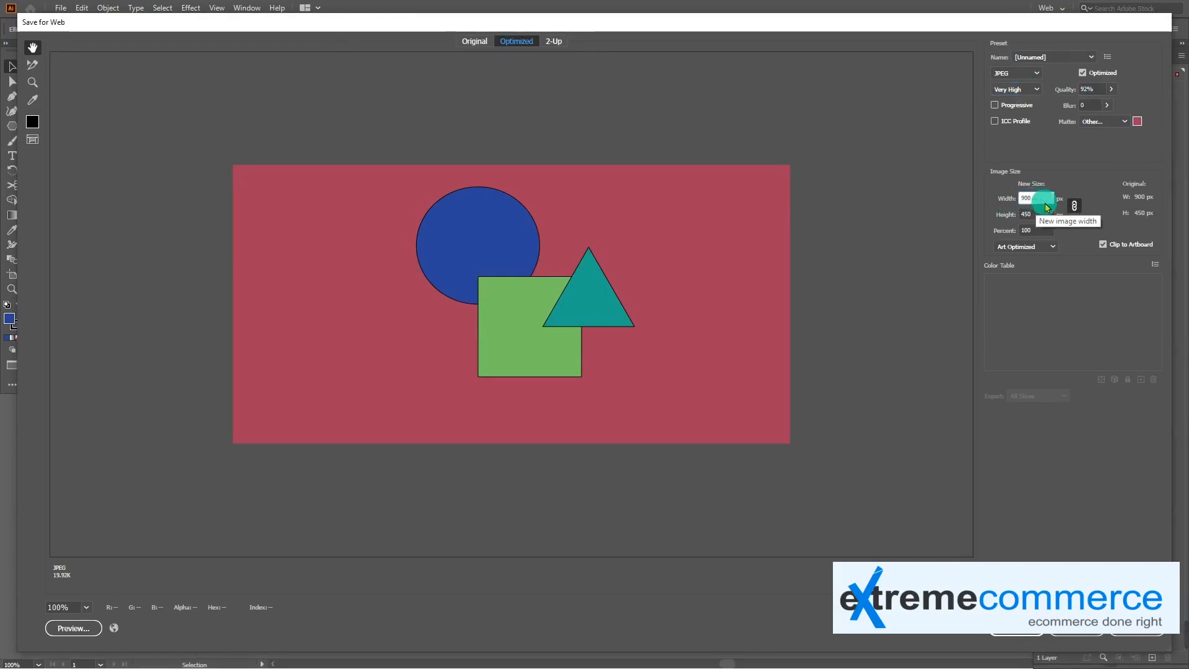
pyautogui.doubleClick(1028, 198)
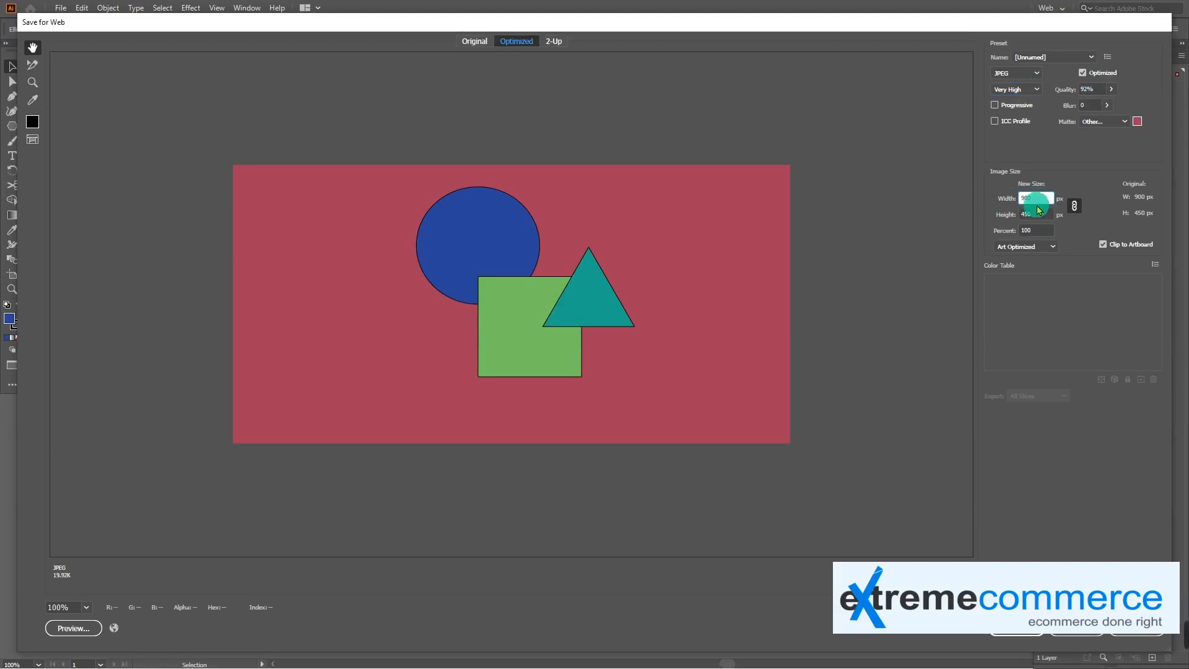
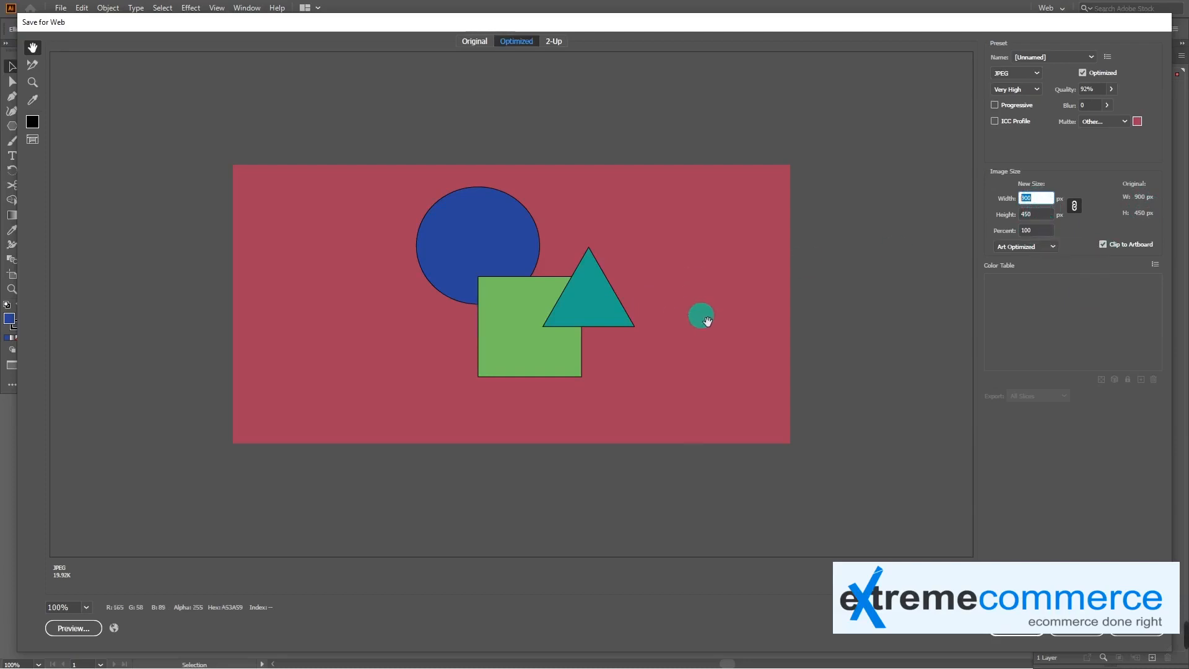
# Save the optimized JPEG as sample-2 on the Desktop
pyautogui.click(1025, 635)
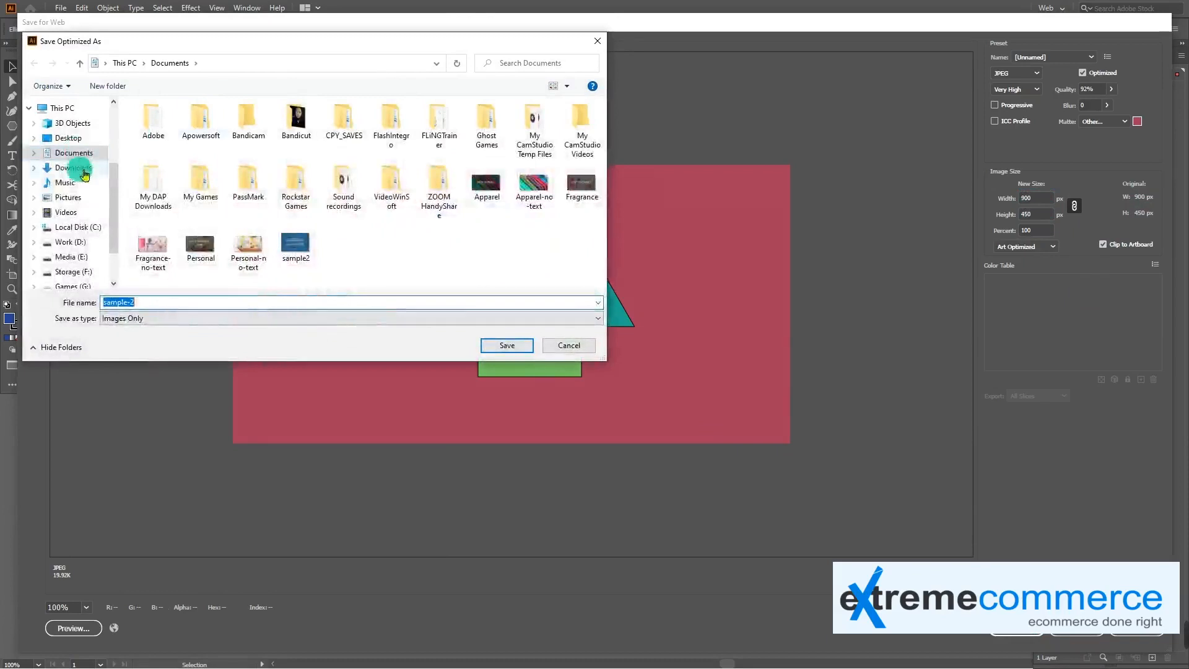
pyautogui.click(67, 139)
pyautogui.click(504, 345)
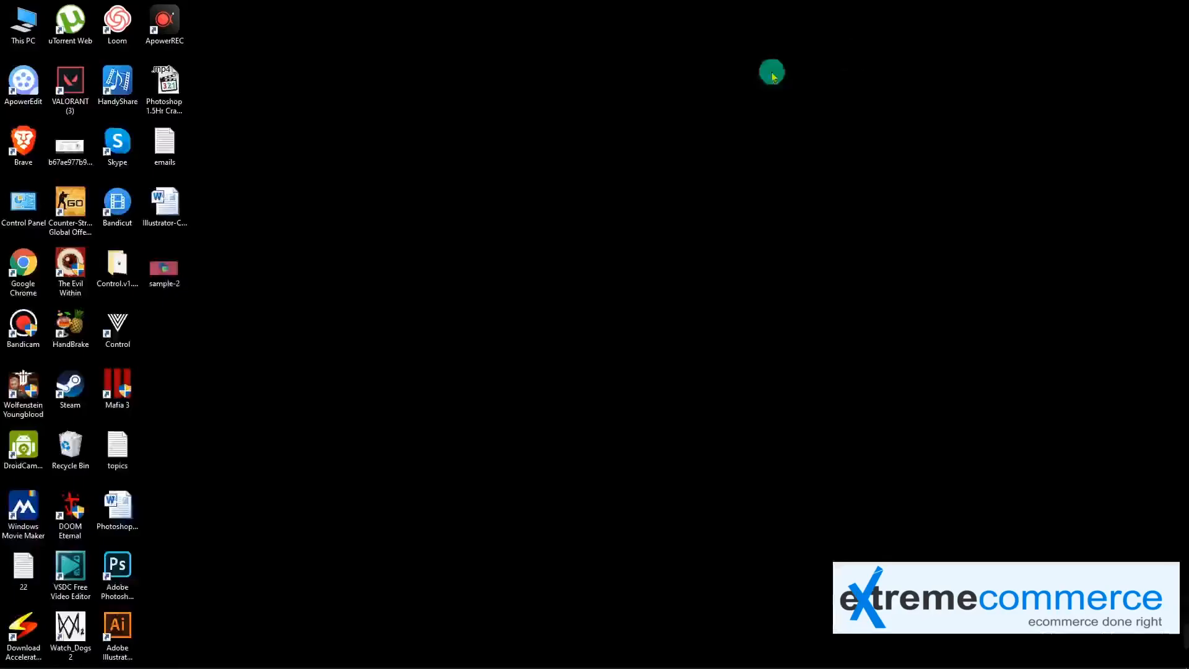
# Open the exported sample-2 image from the desktop to check it, and return to Illustrator
pyautogui.doubleClick(164, 271)
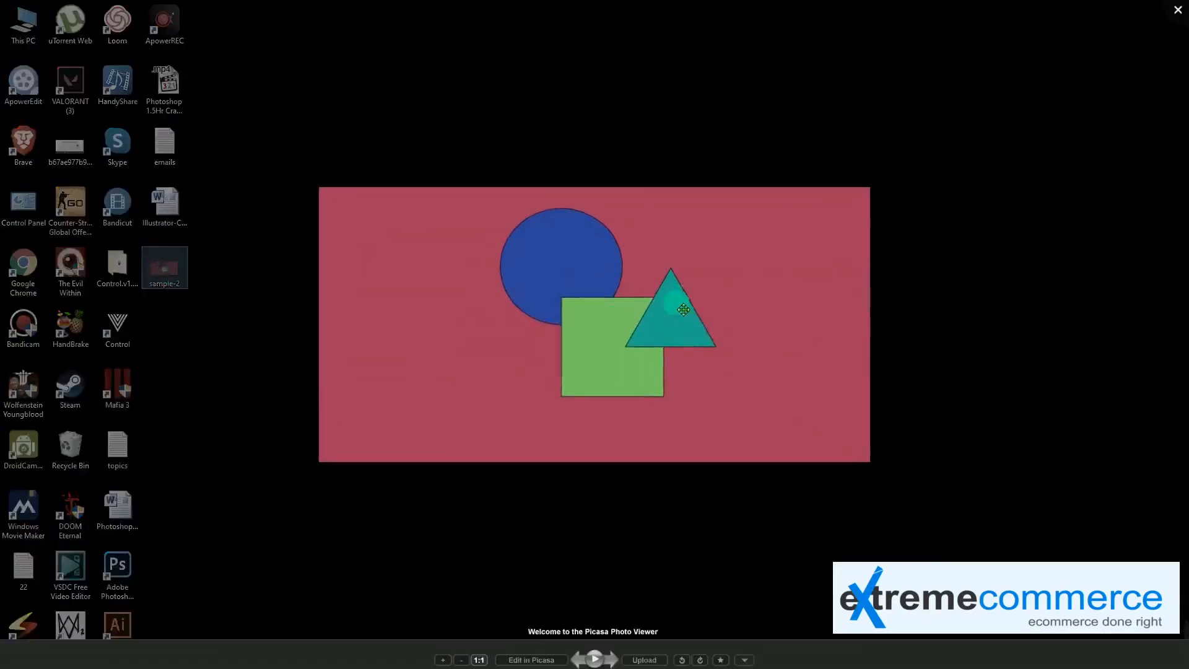
pyautogui.scroll(1, 661, 374)
pyautogui.press('Escape')
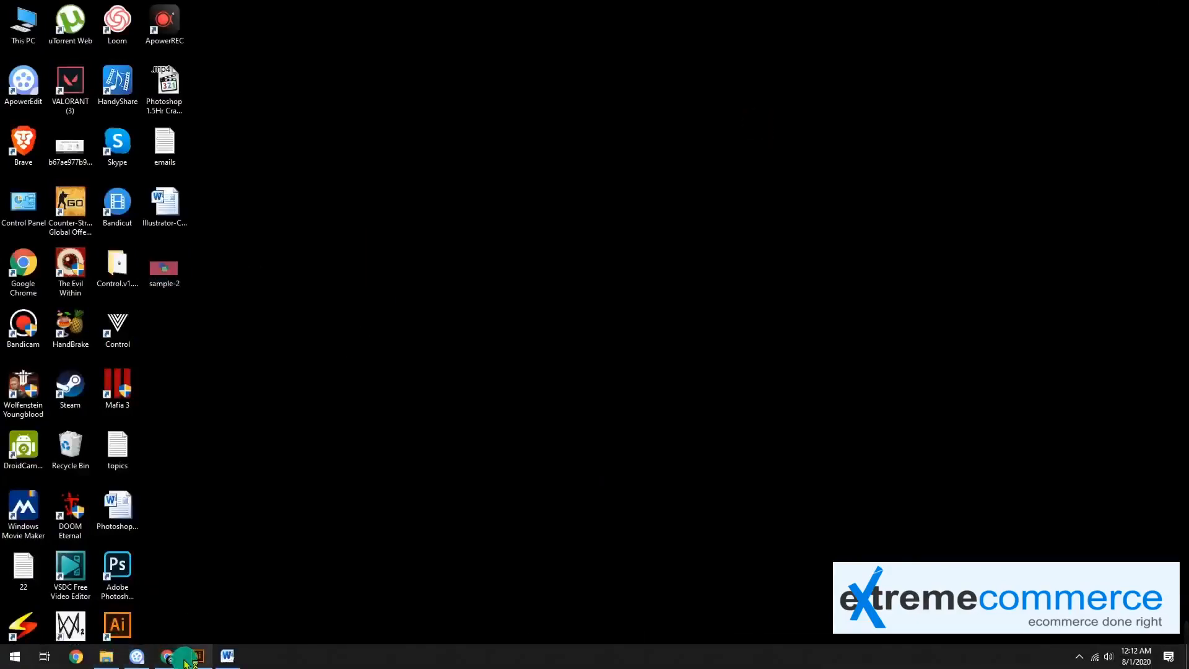
pyautogui.click(188, 660)
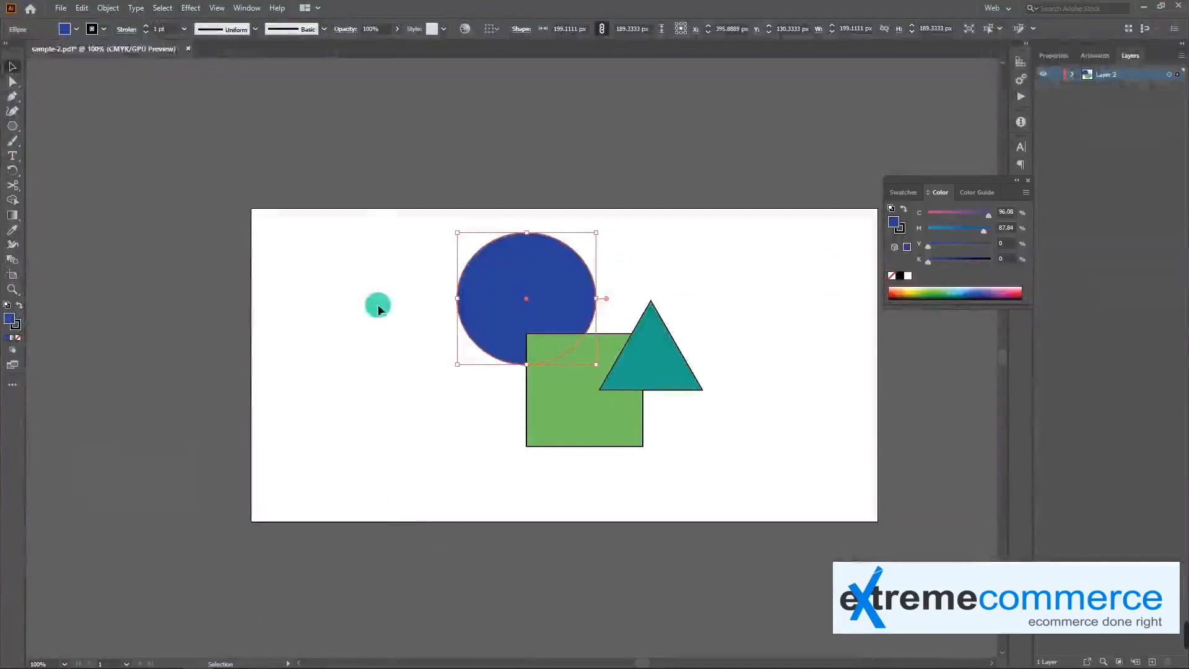
# View the Save as Template dialog for the document and leave it without saving
pyautogui.click(60, 8)
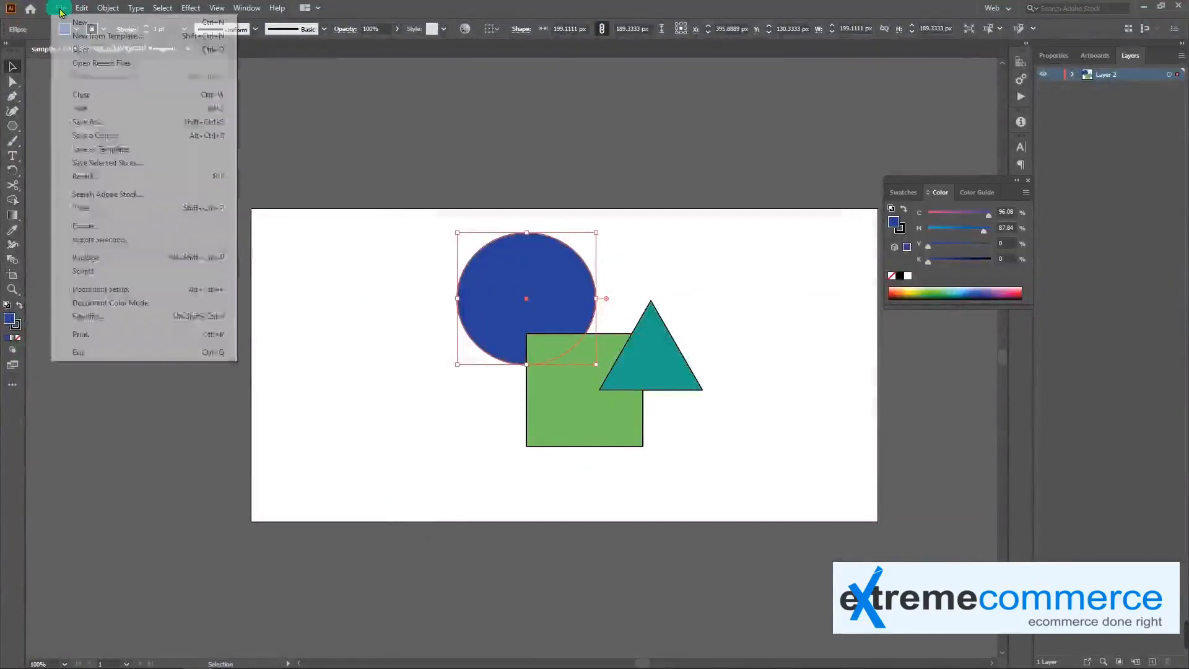
pyautogui.click(160, 148)
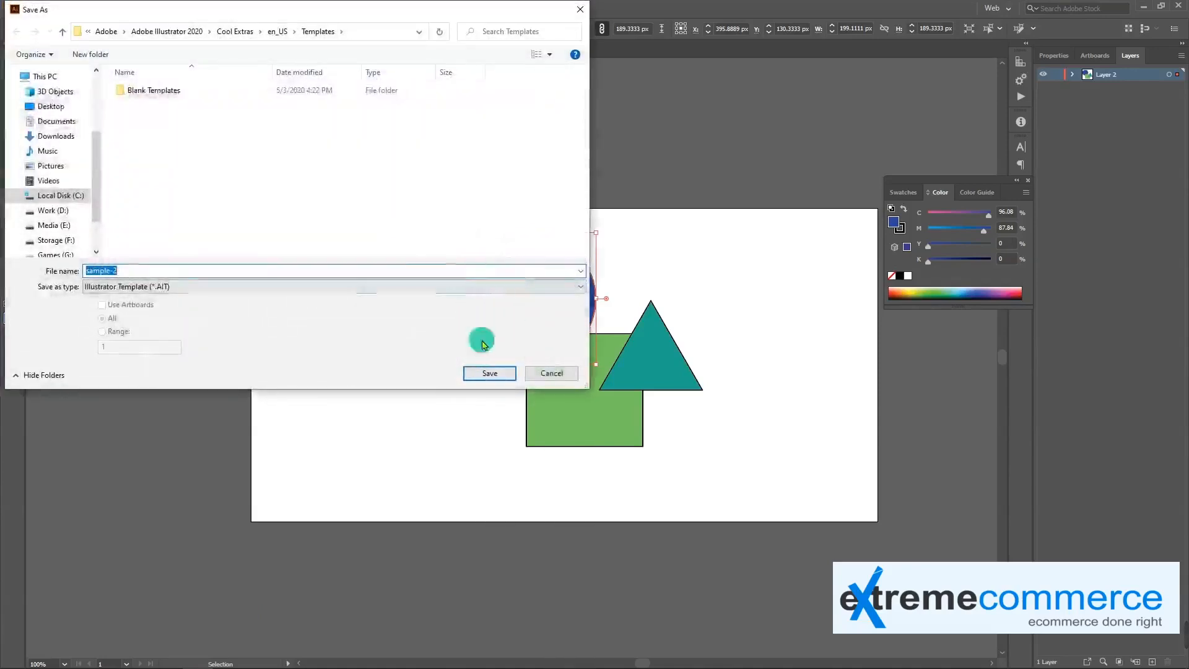
pyautogui.click(544, 372)
# Revert sample-2.pdf to its last saved version and confirm discarding the changes
pyautogui.click(57, 8)
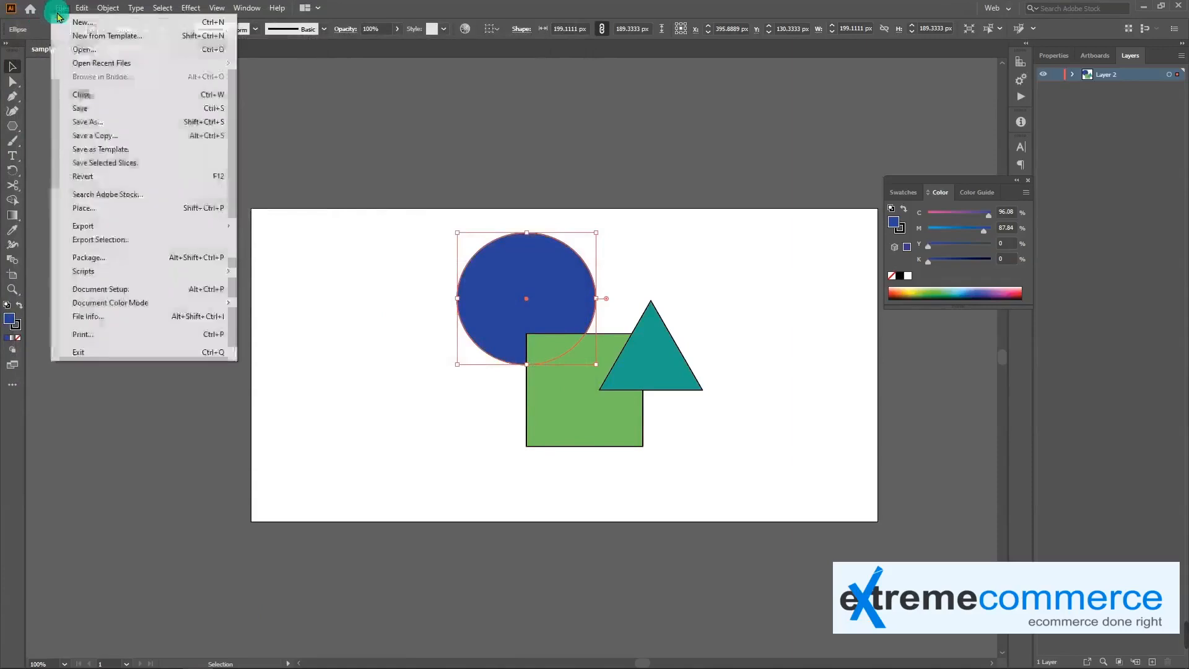
pyautogui.click(185, 179)
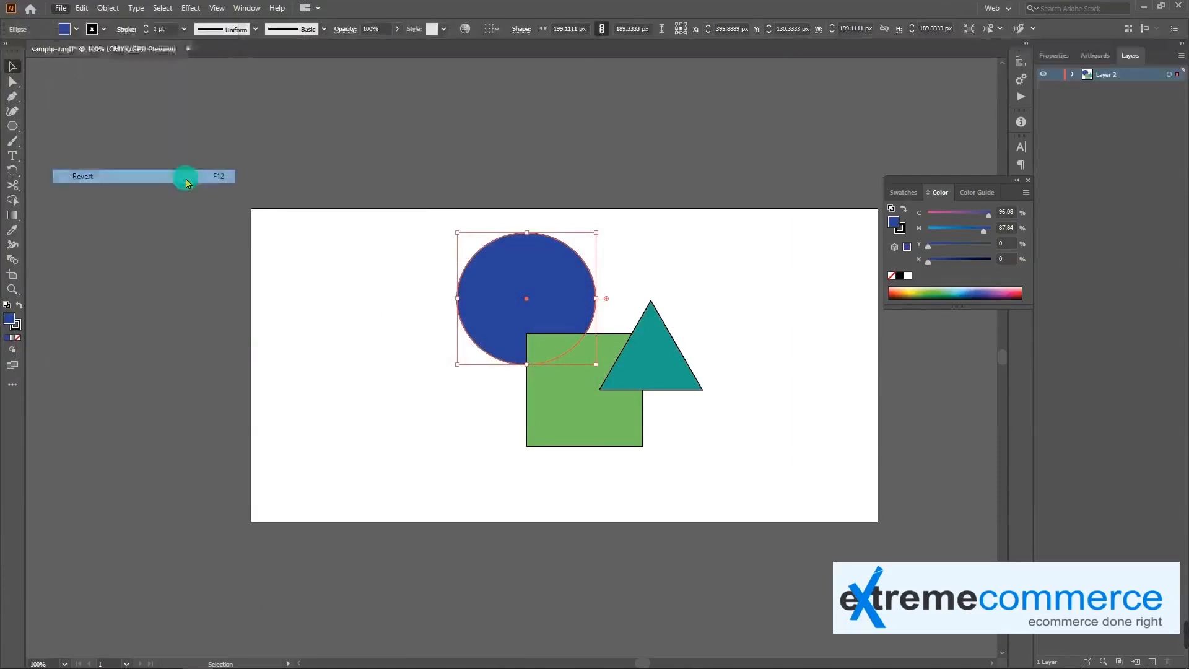
pyautogui.click(667, 363)
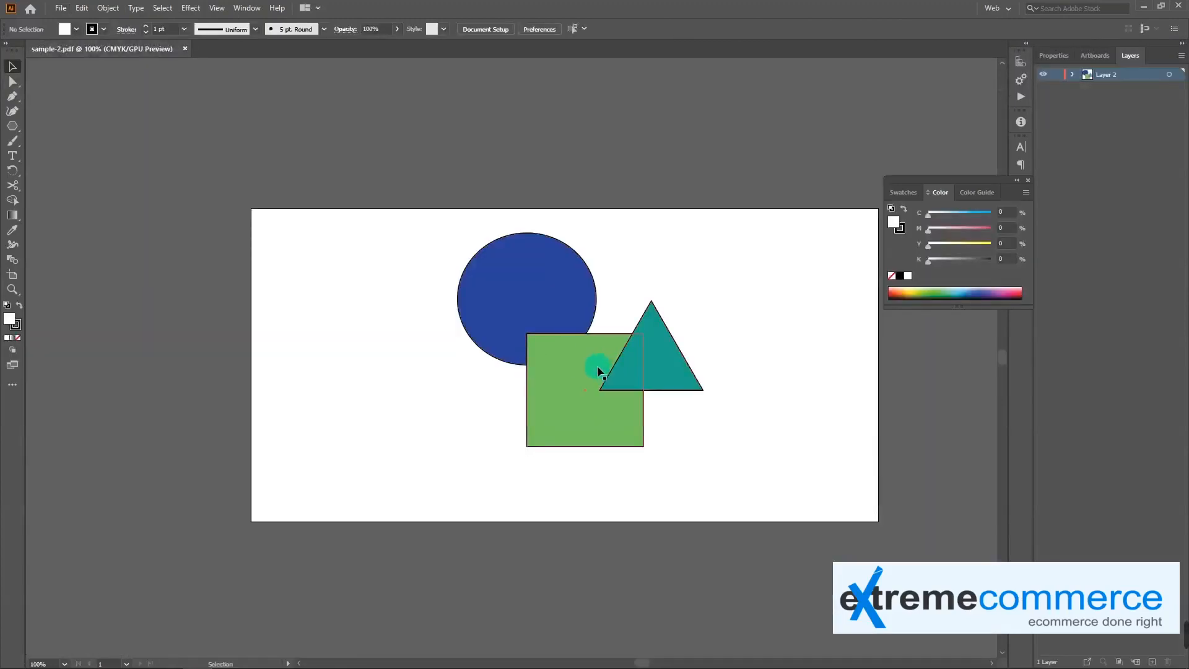
# Move the teal triangle, green square and blue circle apart so that they no longer overlap
pyautogui.moveTo(631, 378); pyautogui.dragTo(734, 331)
pyautogui.moveTo(567, 374); pyautogui.dragTo(416, 378)
pyautogui.moveTo(516, 296); pyautogui.dragTo(530, 331)
pyautogui.click(562, 367)
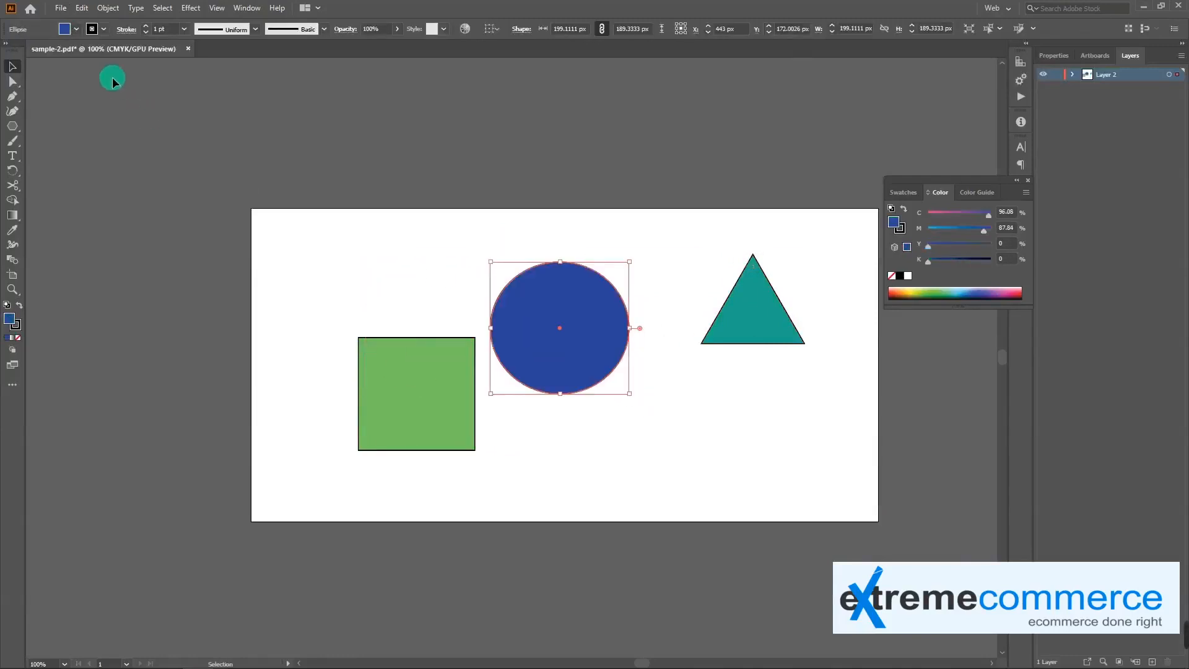
# Discard the shape moves by reverting the document to its saved state
pyautogui.click(60, 8)
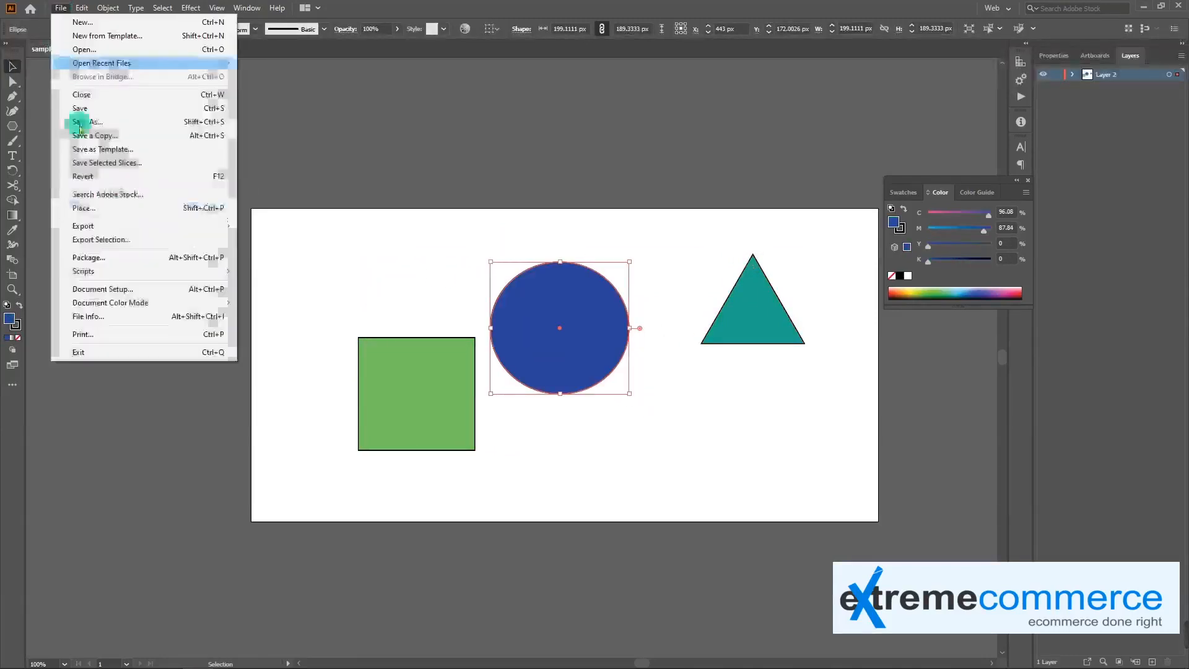
pyautogui.click(119, 179)
pyautogui.click(647, 357)
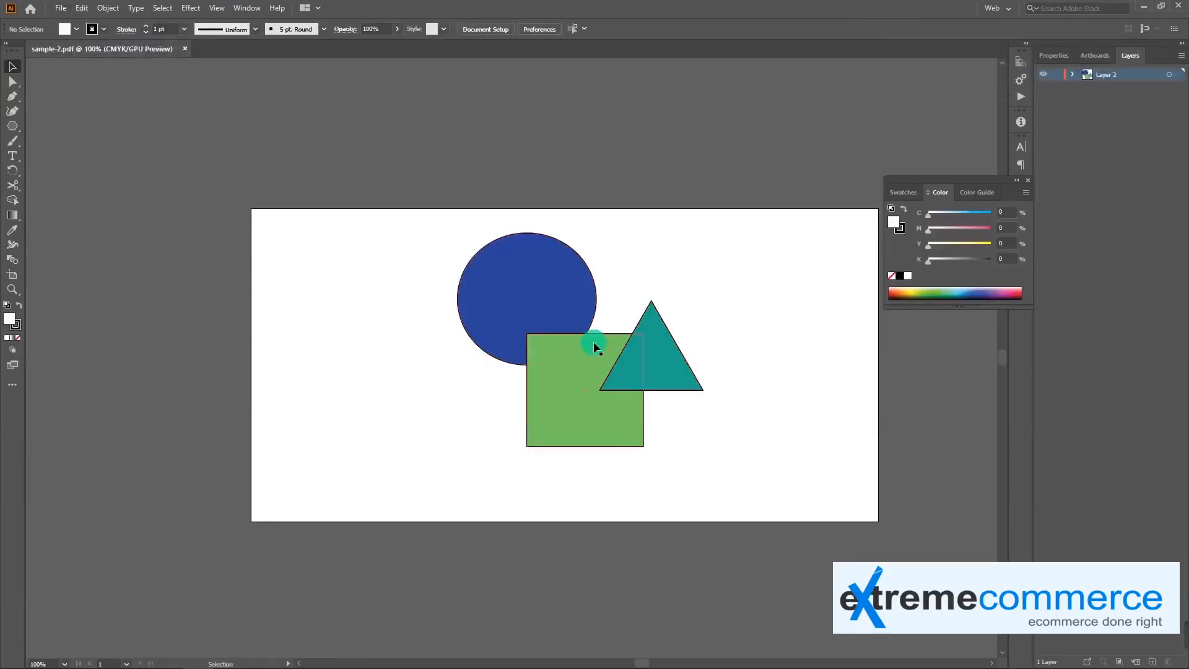
pyautogui.click(57, 10)
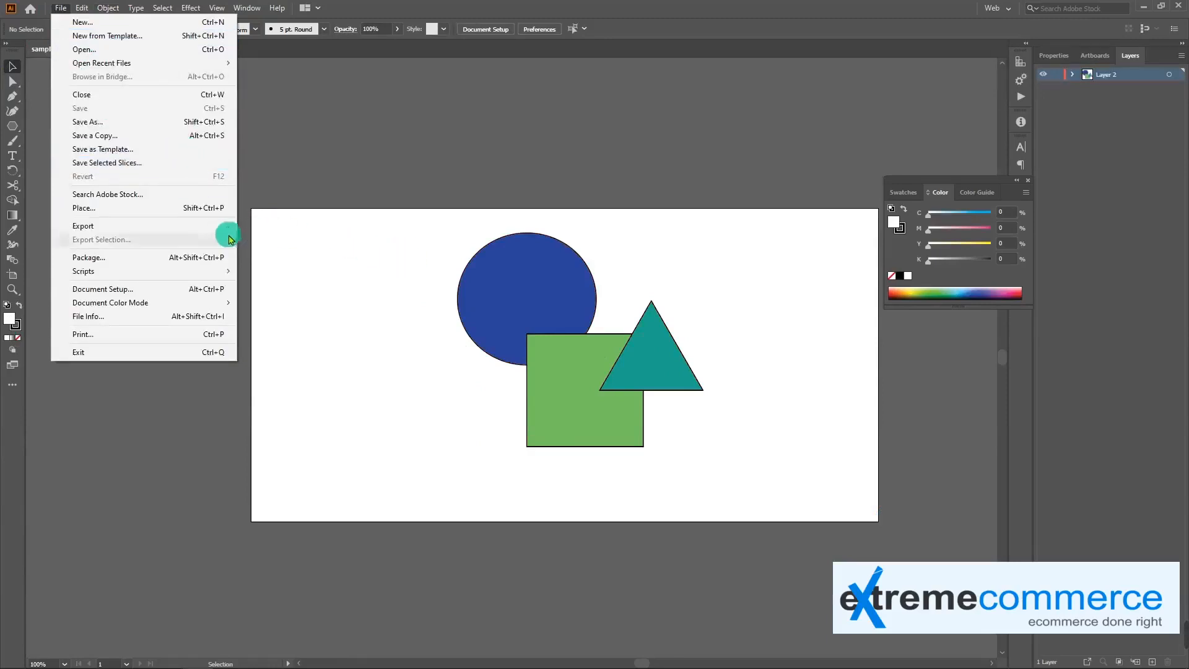
pyautogui.click(433, 359)
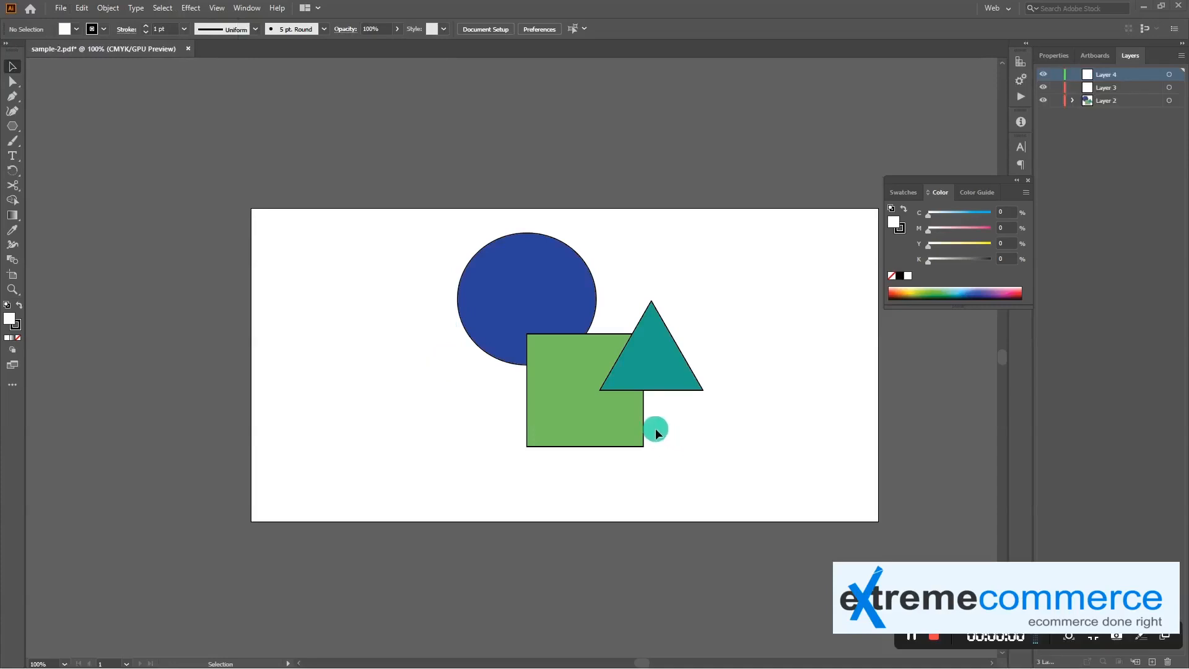
# Draw one large and three smaller rotated triangles over the artwork with the Polygon tool, using the square's green fill
pyautogui.click(531, 293)
pyautogui.click(557, 393)
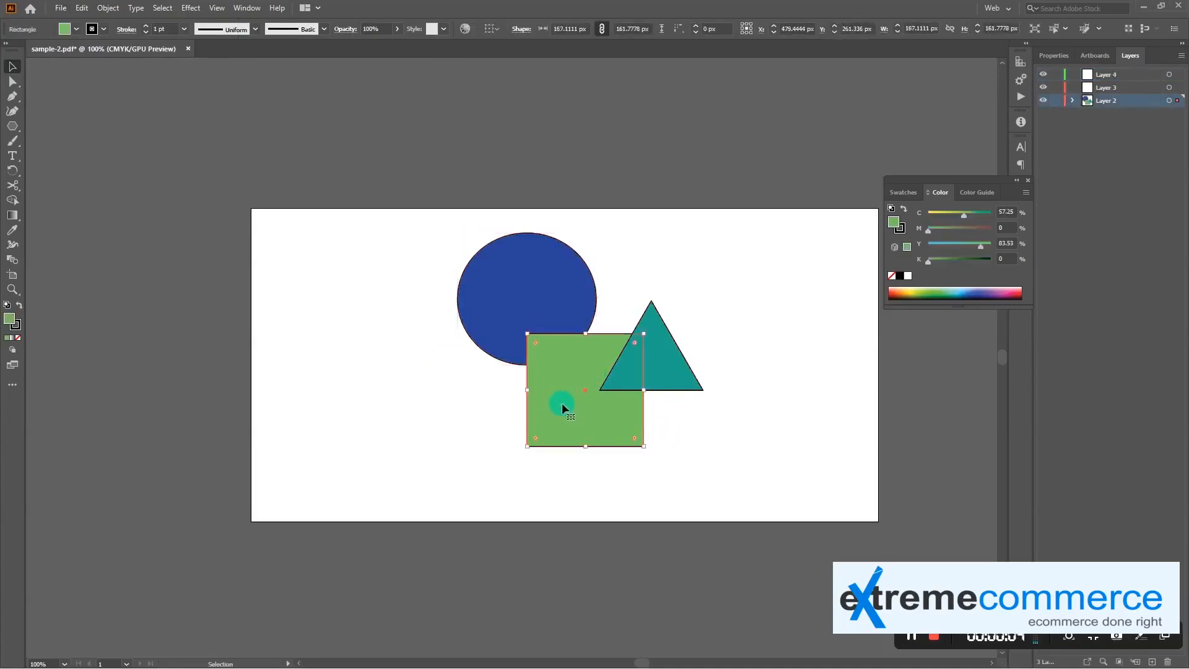
pyautogui.click(12, 126)
pyautogui.moveTo(464, 314); pyautogui.dragTo(492, 351)
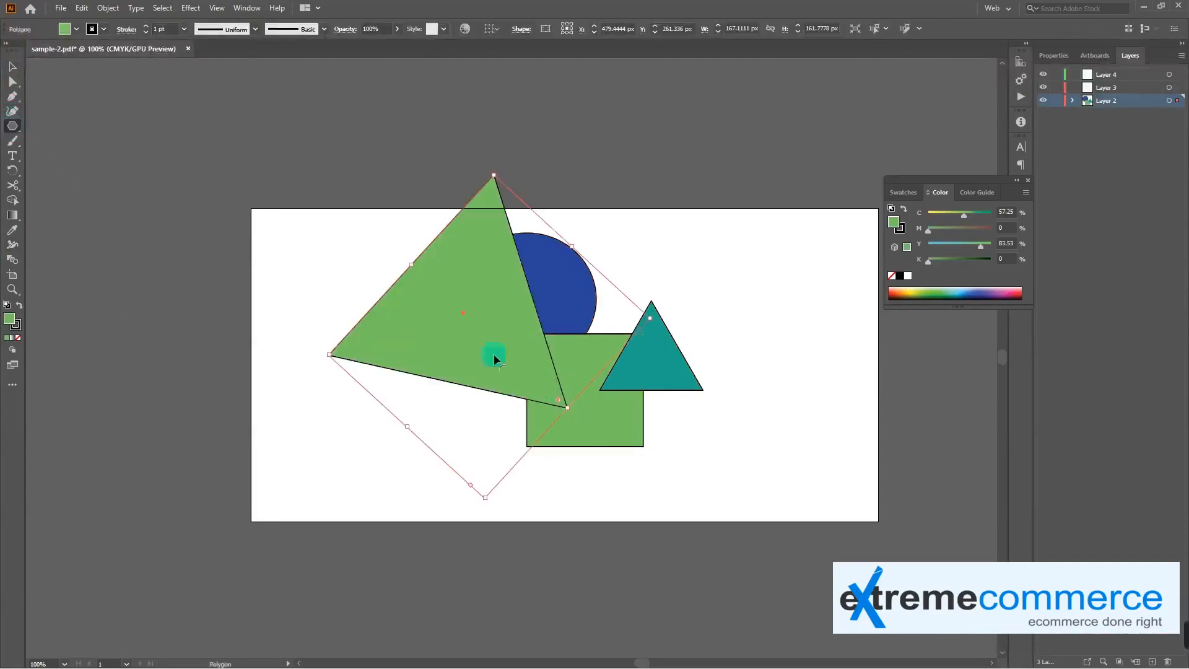
pyautogui.moveTo(659, 260); pyautogui.dragTo(689, 304)
pyautogui.moveTo(703, 355); pyautogui.dragTo(751, 411)
pyautogui.moveTo(782, 402); pyautogui.dragTo(751, 421)
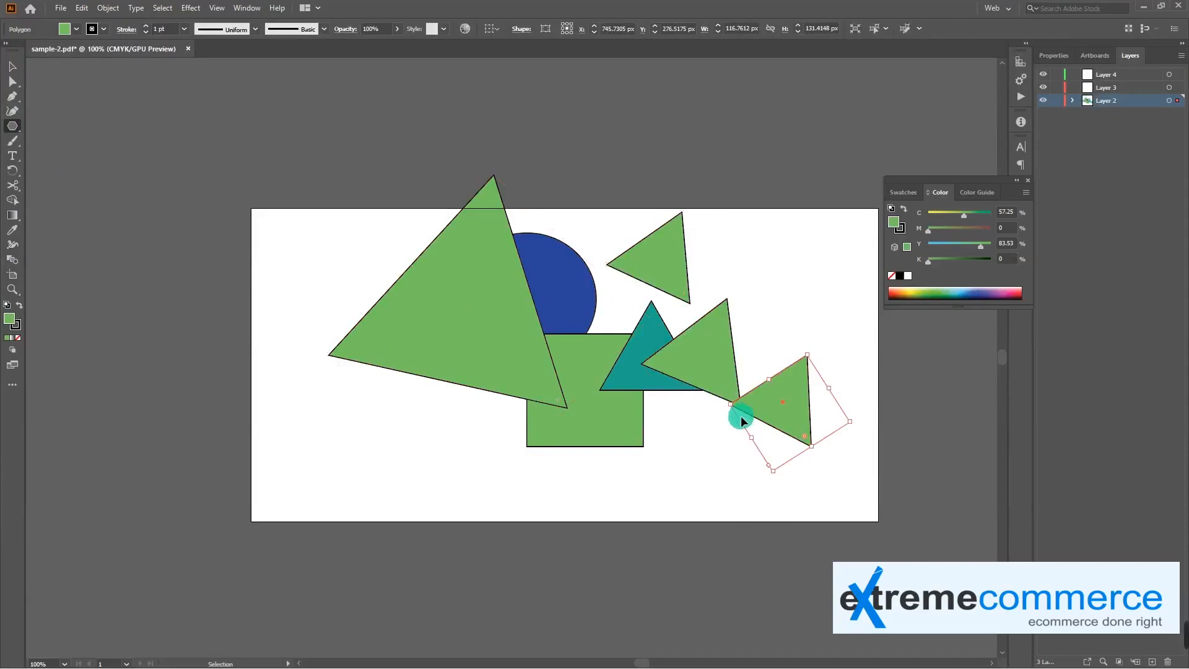
# Switch to Outline view and pull the large triangle's lower-right anchor point up and inward with Direct Selection
pyautogui.hotkey('ctrl', 'y')
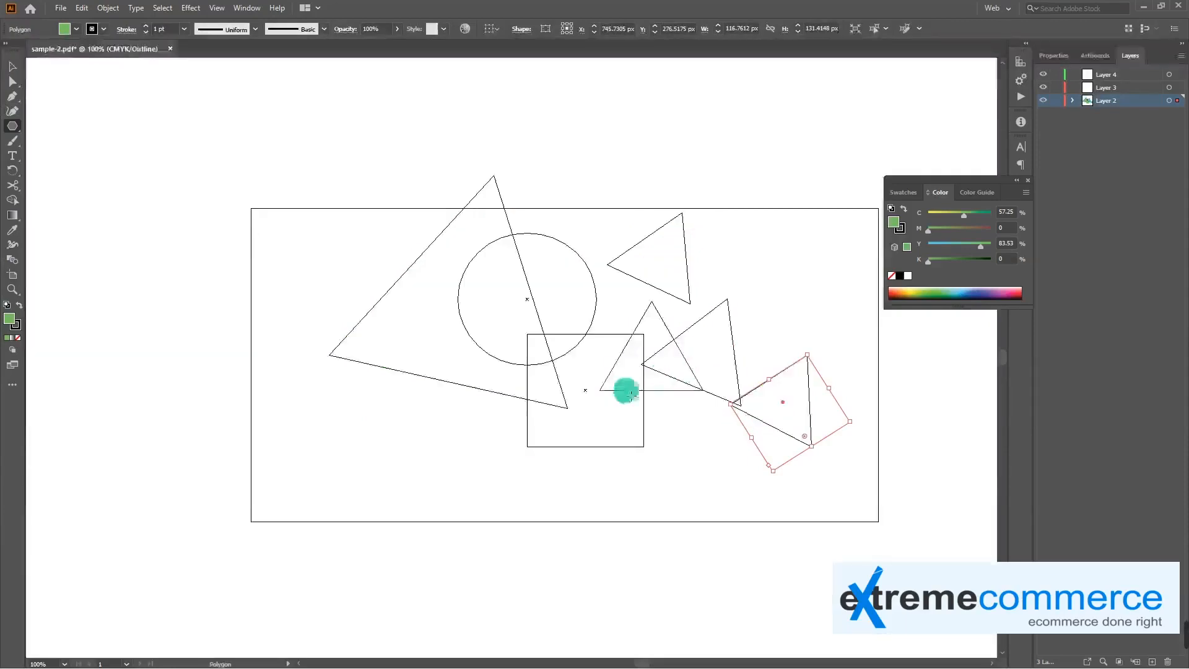
pyautogui.press('v')
pyautogui.click(549, 345)
pyautogui.press('a')
pyautogui.moveTo(559, 408); pyautogui.dragTo(511, 353)
# Try reshaping the circle by an anchor point, undo it, and shift the teal triangle's top anchor slightly left and down
pyautogui.moveTo(582, 329)
pyautogui.mouseDown()
pyautogui.moveTo(592, 309)
pyautogui.moveTo(598, 318)
pyautogui.mouseUp()
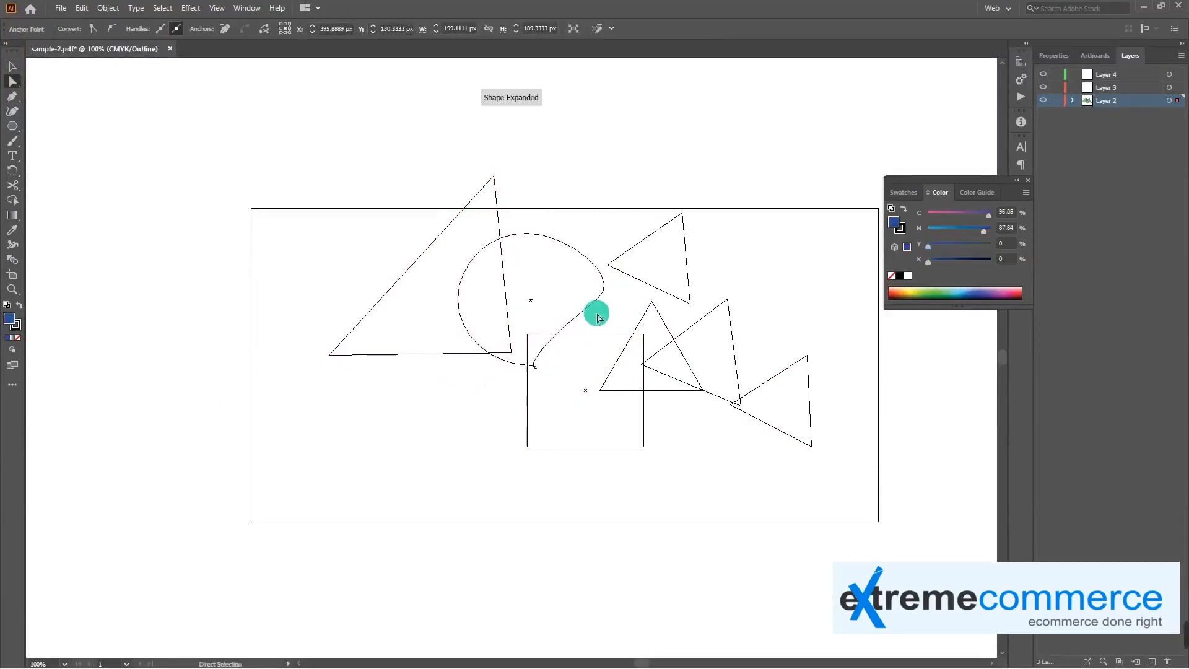
pyautogui.hotkey('ctrl', 'z')
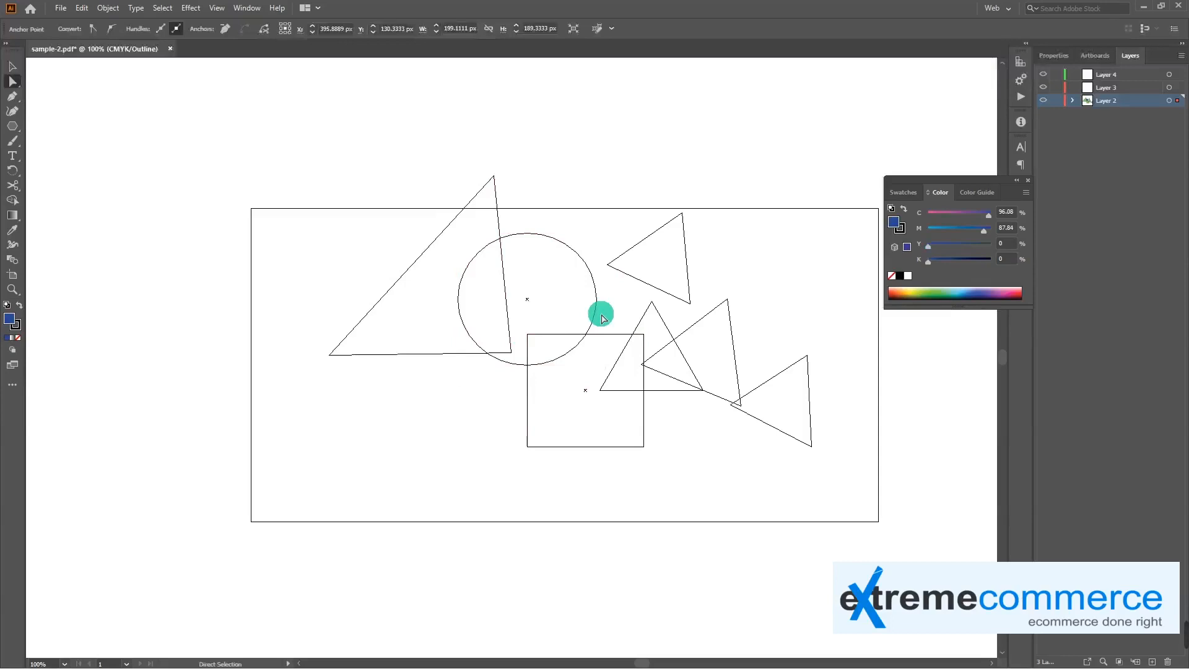
pyautogui.moveTo(620, 318); pyautogui.dragTo(652, 303)
pyautogui.moveTo(652, 303); pyautogui.dragTo(622, 314)
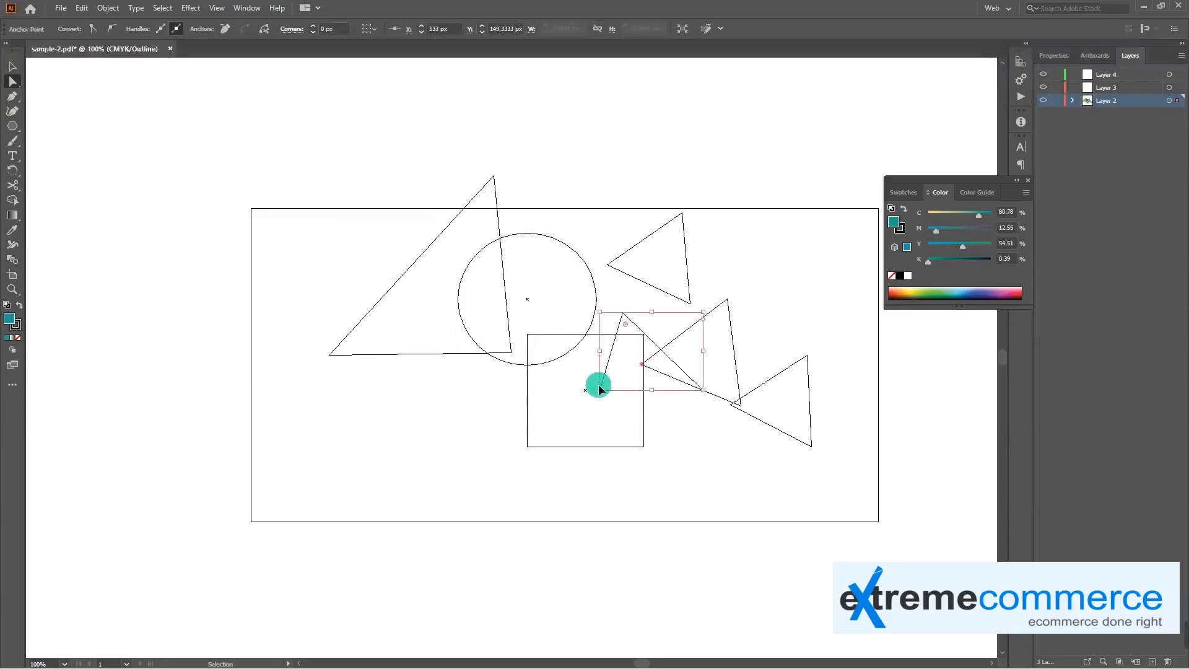
# Toggle the artwork between Outline and Preview display, ending in the full-colour Preview
pyautogui.hotkey('ctrl', 'y')
pyautogui.hotkey('ctrl', 'y')
pyautogui.hotkey('ctrl', 'y')
pyautogui.hotkey('ctrl', 'y')
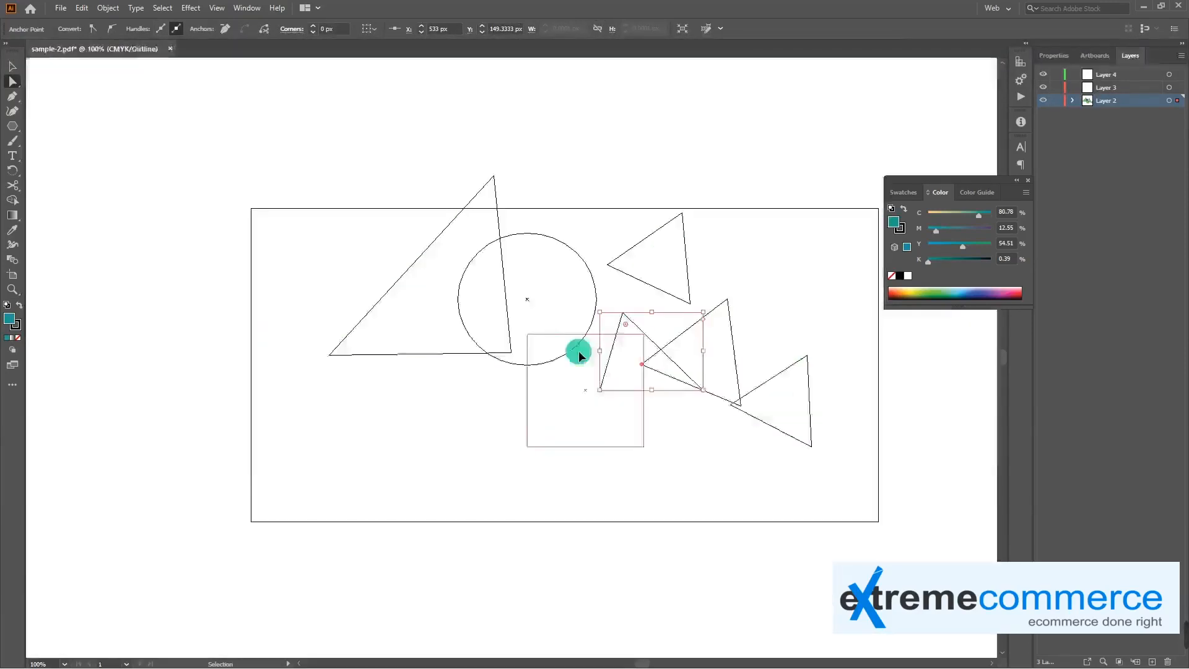
pyautogui.hotkey('ctrl', 'y')
pyautogui.click(517, 380)
pyautogui.hotkey('ctrl', 'z')
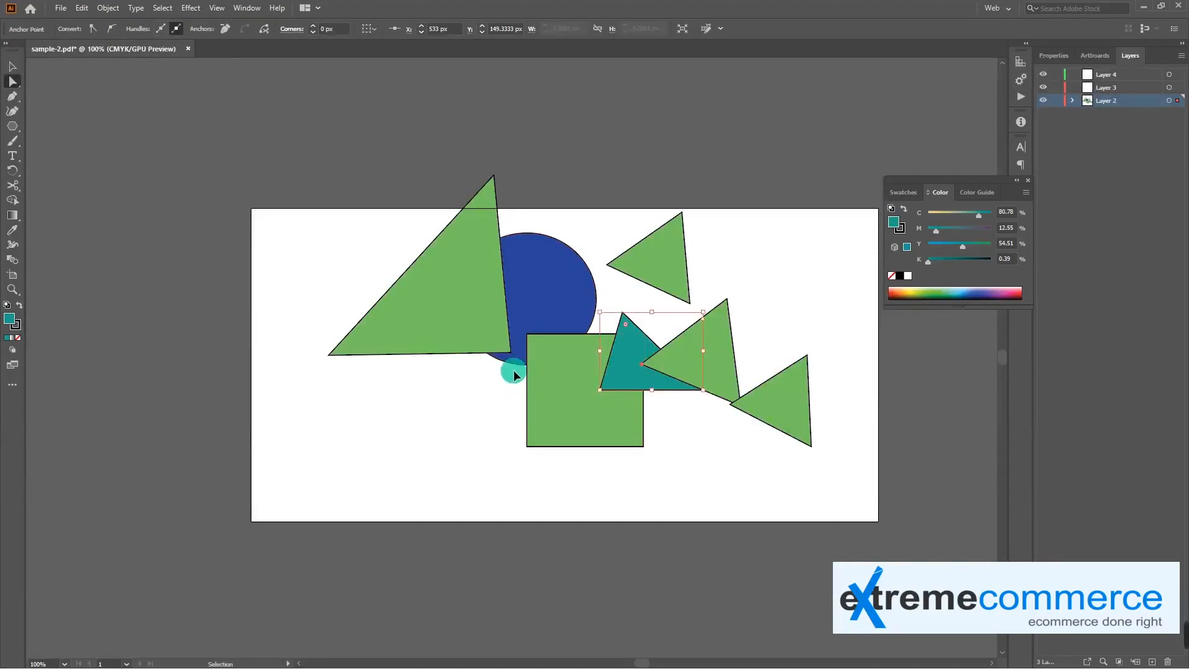
# Open the Check Spelling dialog and close it without running a check
pyautogui.hotkey('ctrl', 'i')
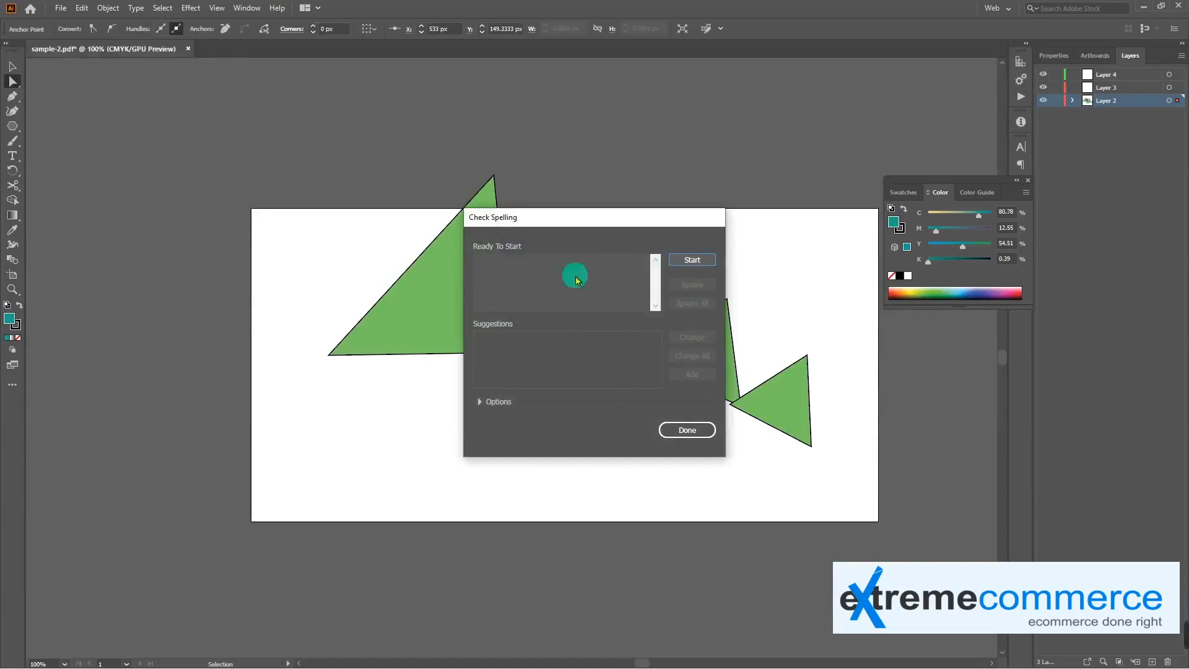
pyautogui.click(685, 430)
# Select the large green triangle with the Selection tool
pyautogui.click(480, 258)
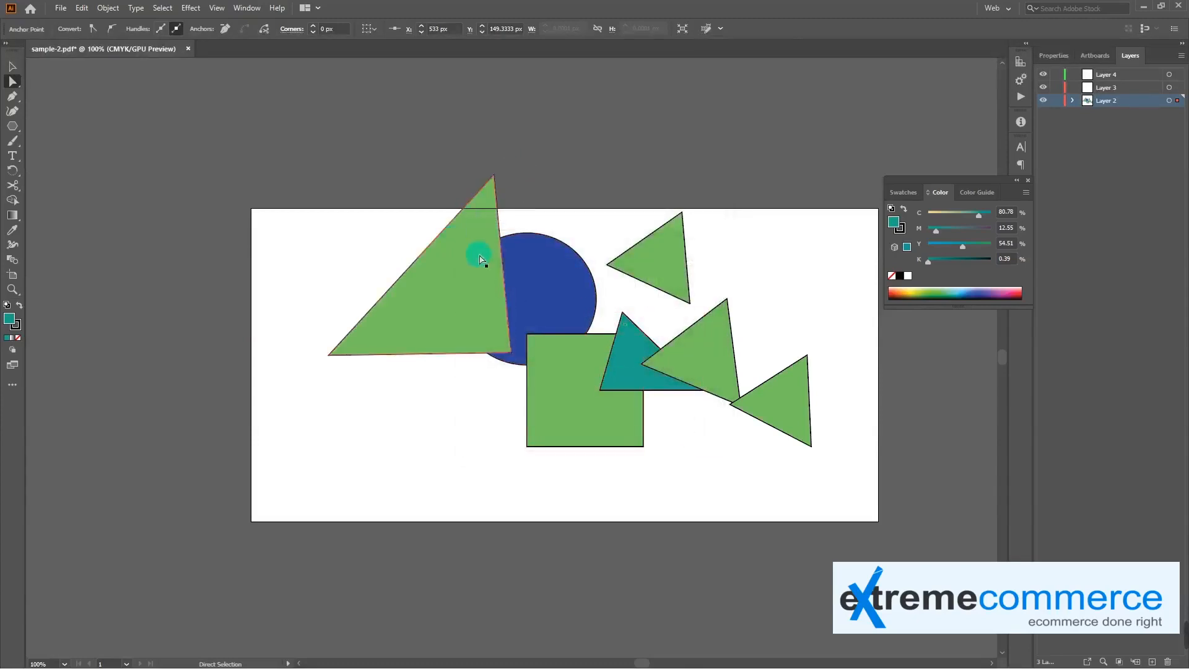
pyautogui.press('v')
pyautogui.click(533, 331)
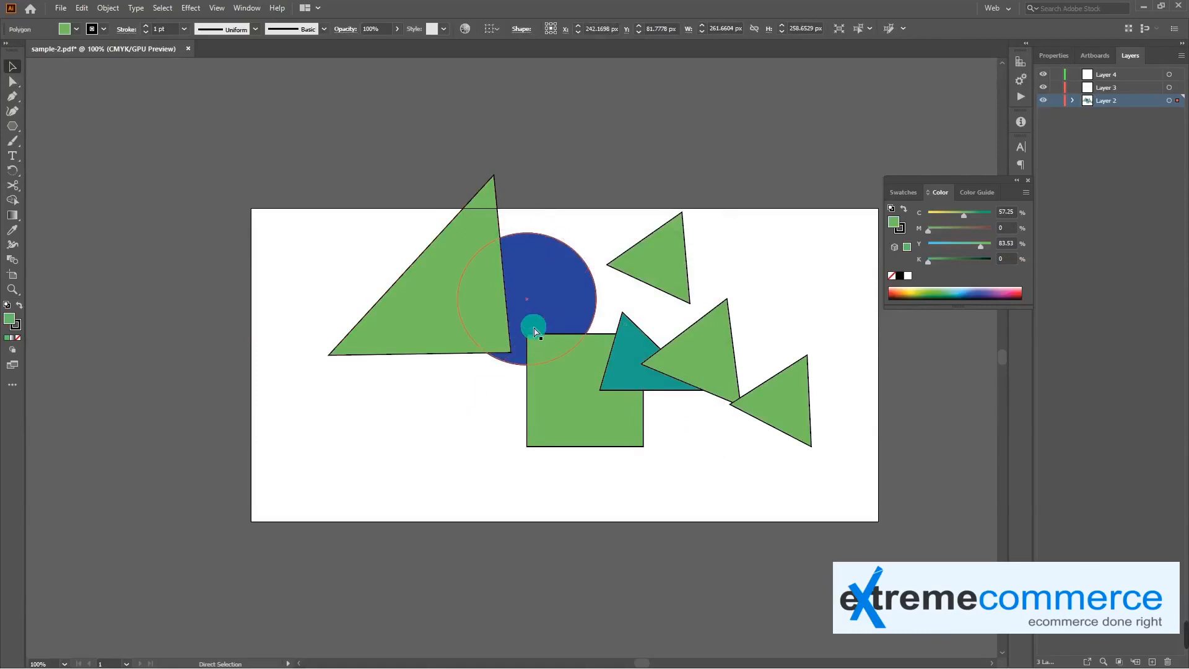
pyautogui.click(541, 339)
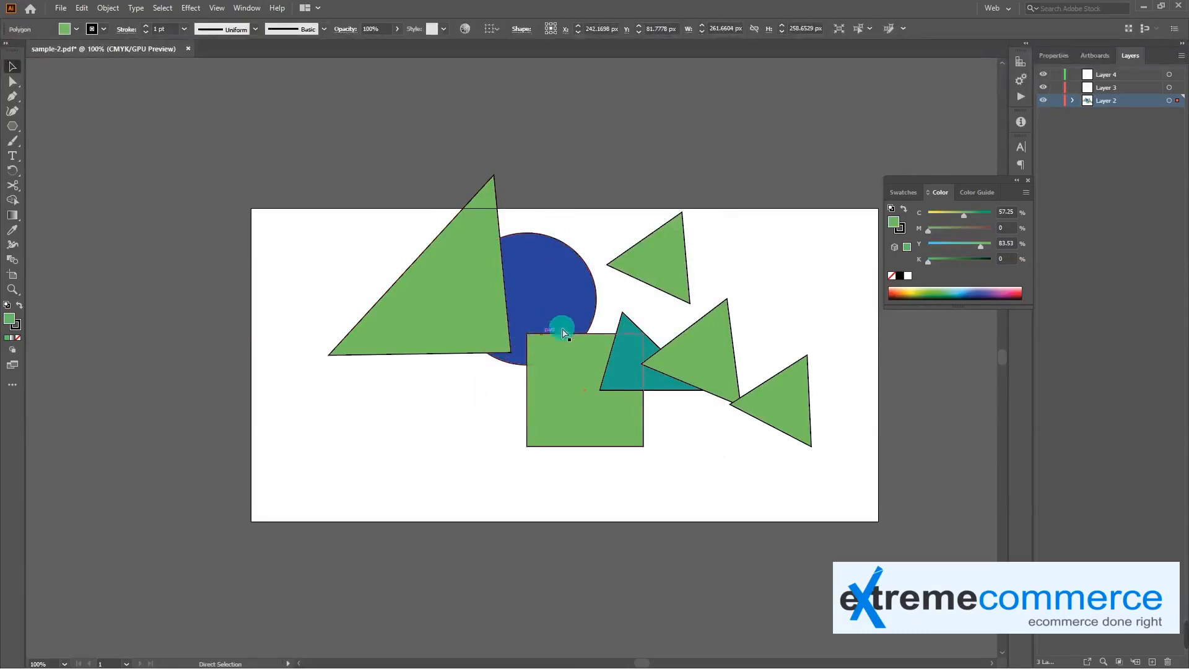
# Review the Print dialog's General, Marks and Bleed and Output settings, presets and printer choices, and leave without printing
pyautogui.hotkey('ctrl', 'p')
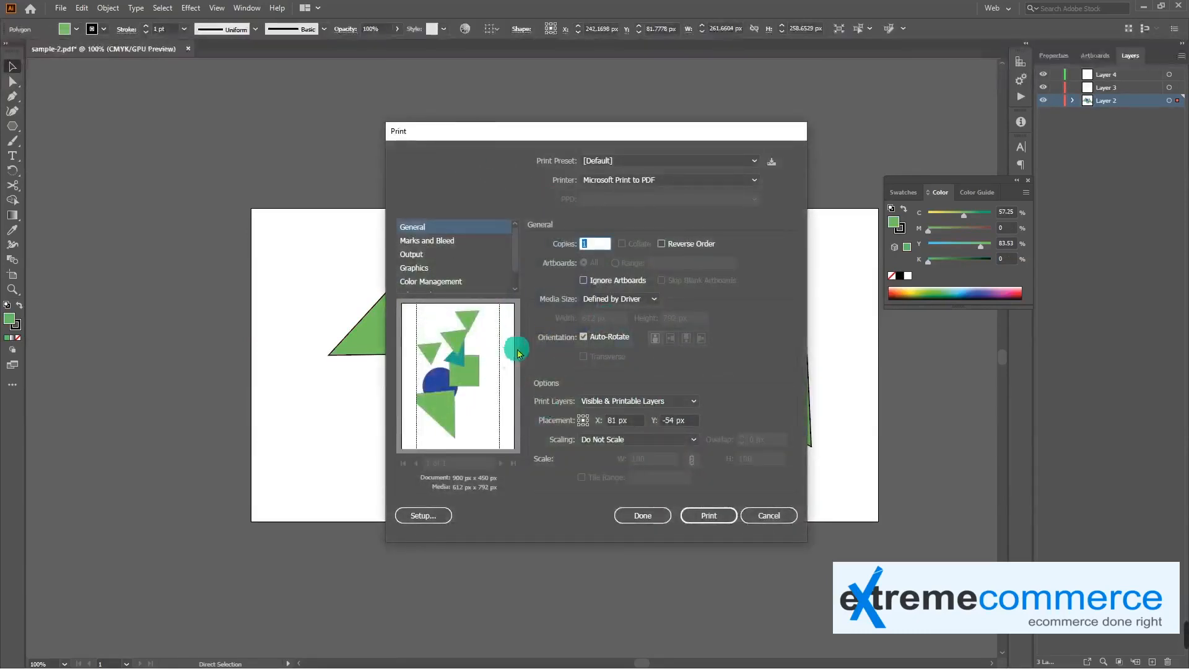
pyautogui.click(423, 240)
pyautogui.click(423, 254)
pyautogui.click(420, 228)
pyautogui.click(694, 158)
pyautogui.click(693, 159)
pyautogui.click(706, 181)
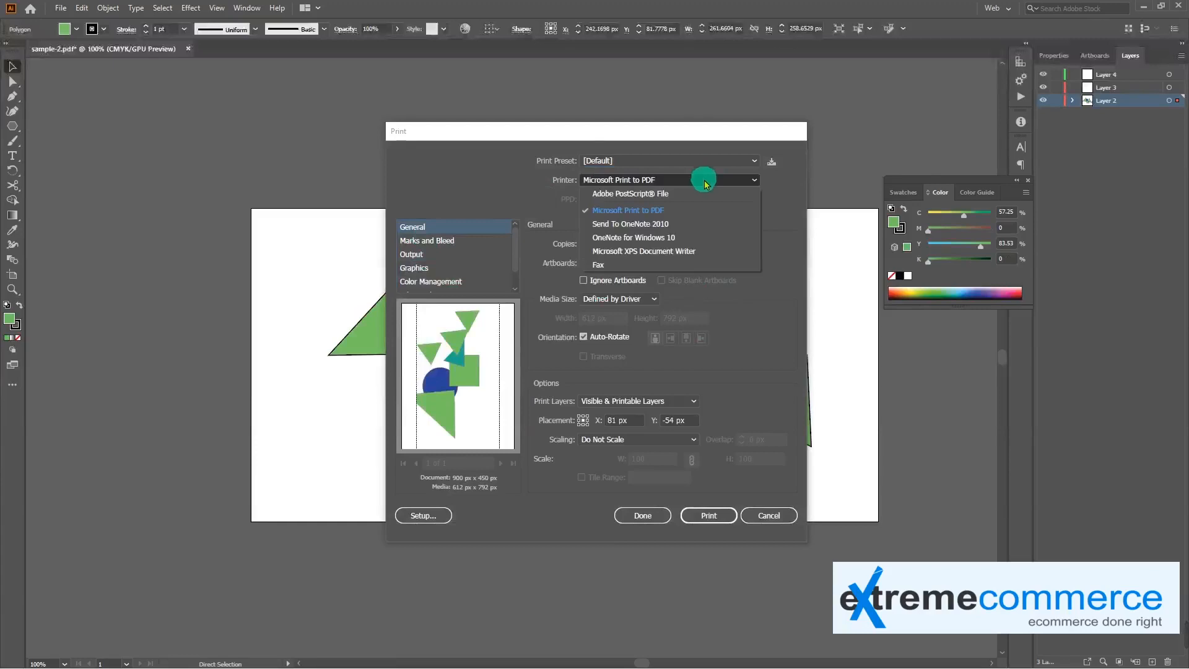
pyautogui.click(696, 181)
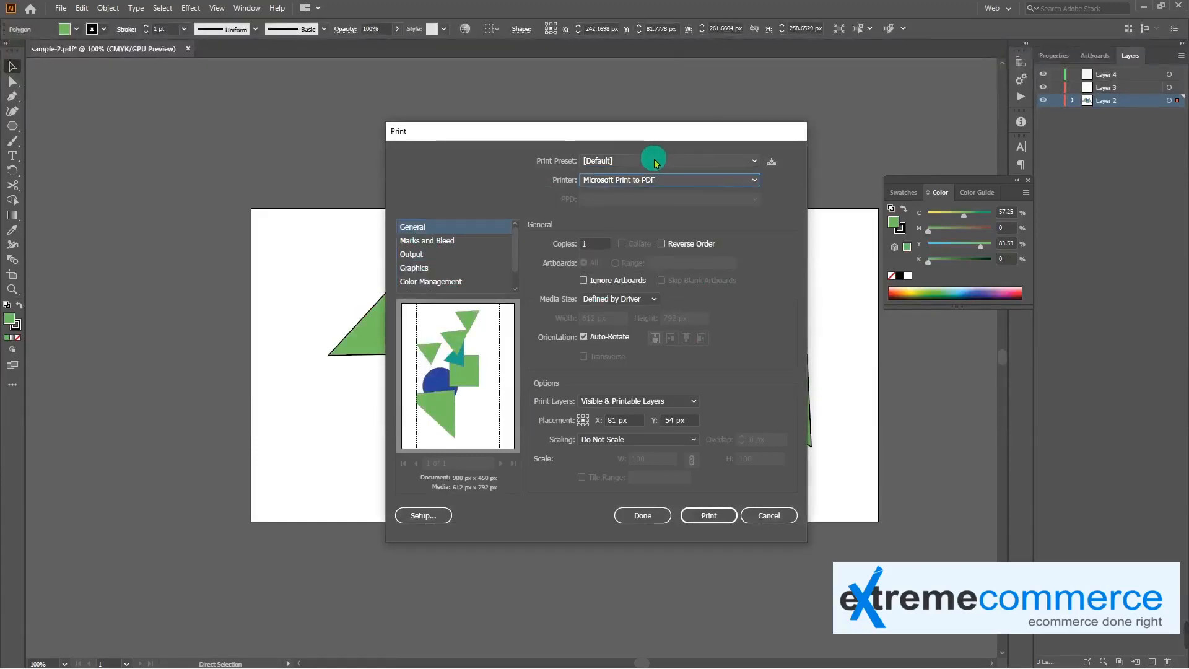
pyautogui.click(757, 517)
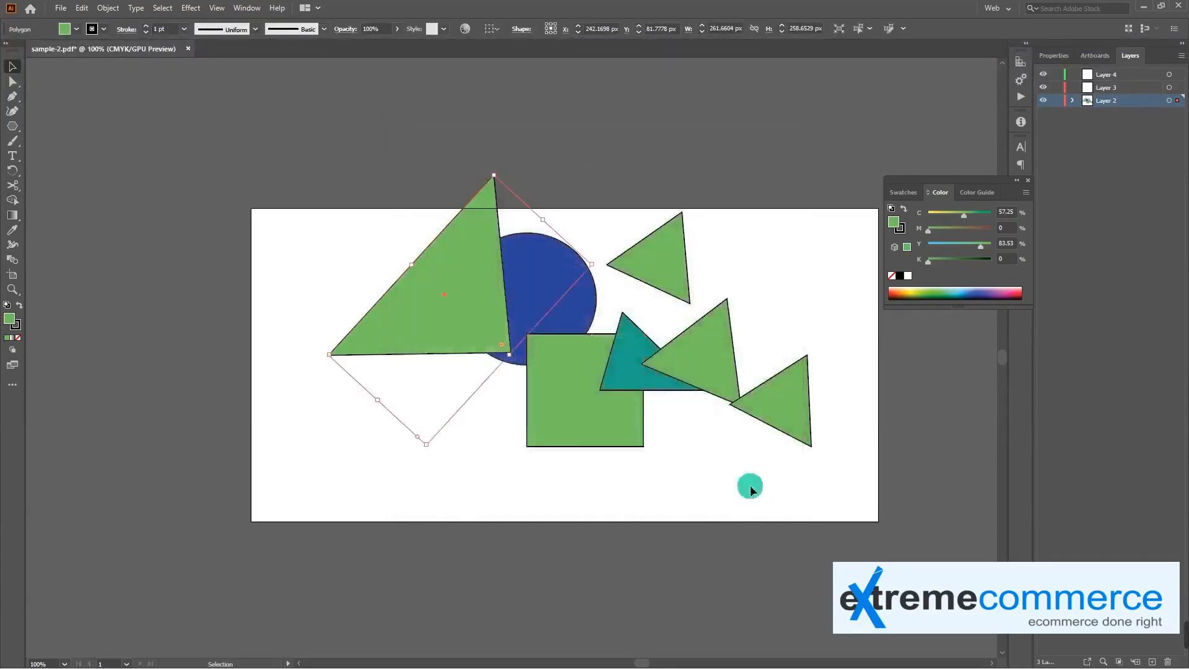
pyautogui.click(526, 440)
pyautogui.click(545, 369)
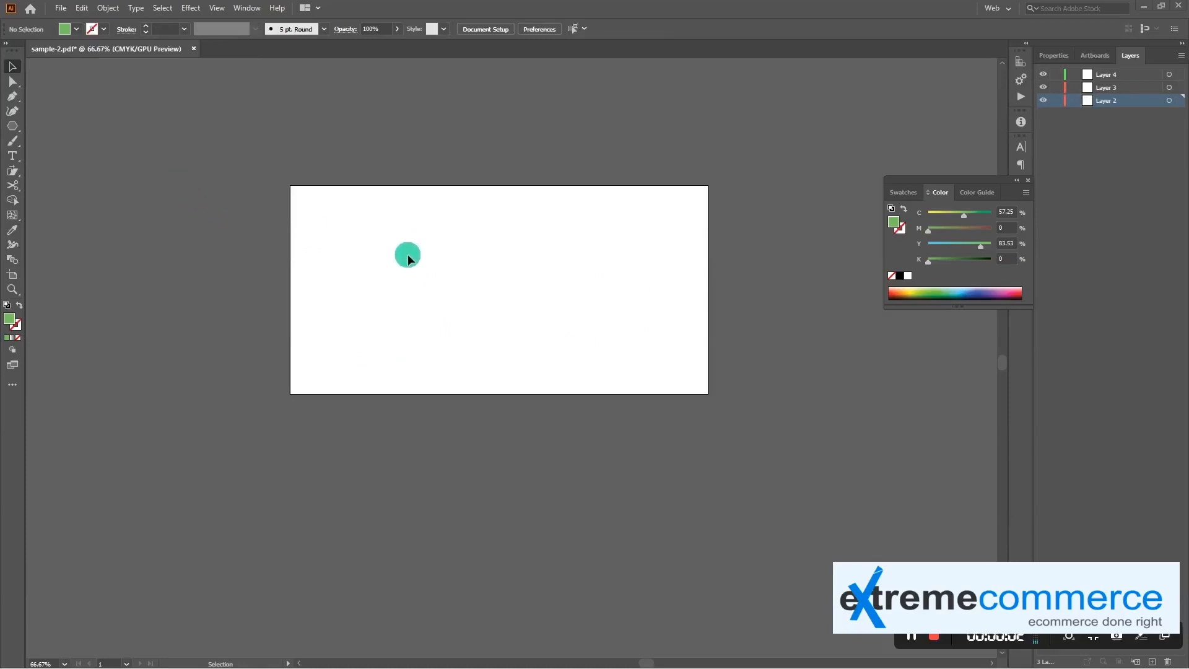
# Display the empty artboard at 100% zoom
pyautogui.press('space')
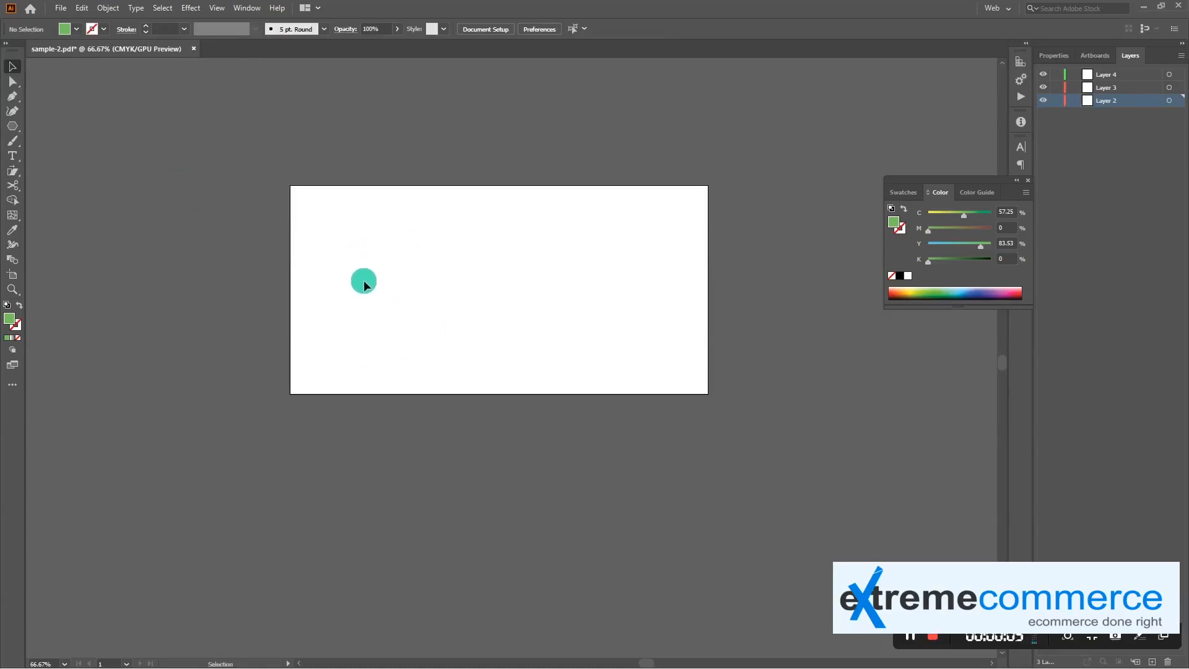
pyautogui.hotkey('ctrl', '1')
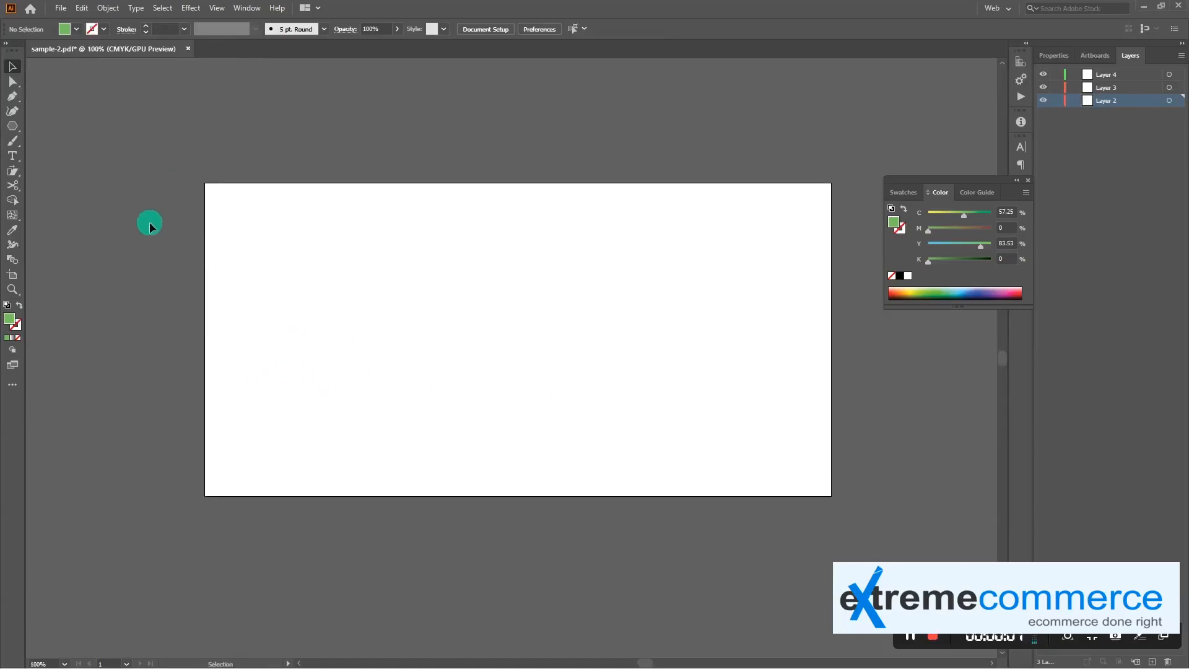
# Draw a green triangle about 206 by 189 px near the artboard's upper-left corner and stretch it diagonally with the Shear tool
pyautogui.click(21, 122)
pyautogui.moveTo(315, 254); pyautogui.dragTo(391, 286)
pyautogui.press('v')
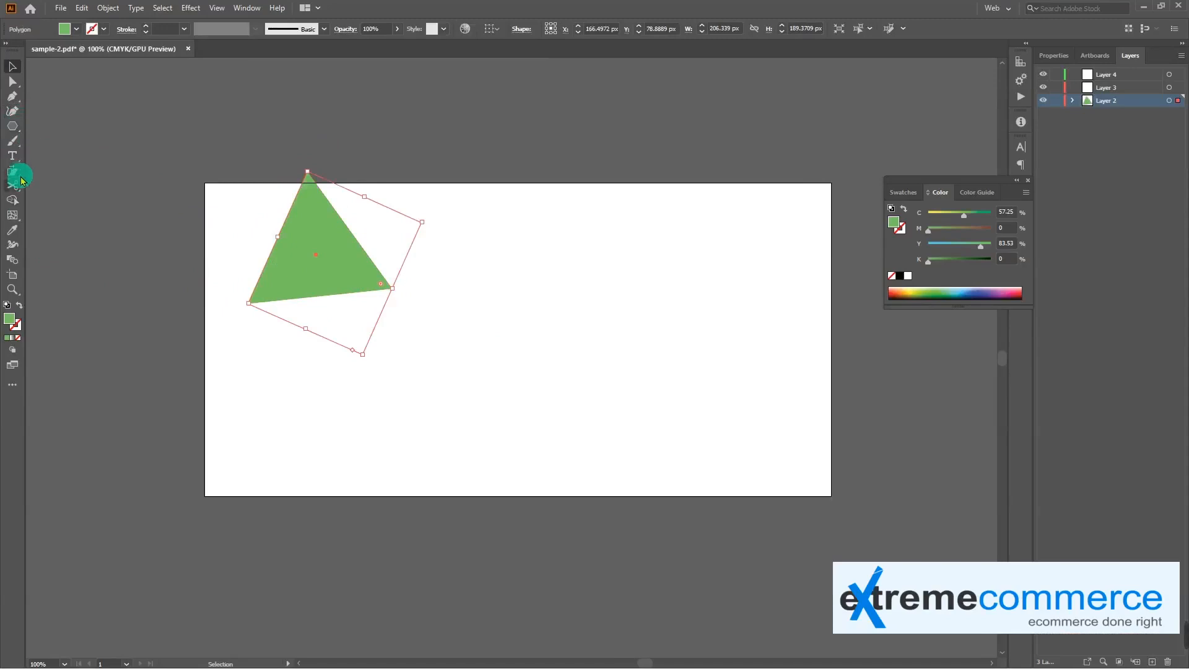
pyautogui.click(11, 173)
pyautogui.moveTo(314, 224)
pyautogui.mouseDown()
pyautogui.moveTo(335, 232)
pyautogui.moveTo(299, 203)
pyautogui.moveTo(324, 232)
pyautogui.moveTo(319, 223)
pyautogui.moveTo(300, 250)
pyautogui.moveTo(301, 240)
pyautogui.mouseUp()
# Erase freehand strokes through and across the sheared triangle with the Eraser tool to break it into pieces
pyautogui.click(16, 188)
pyautogui.moveTo(21, 194); pyautogui.dragTo(133, 191)
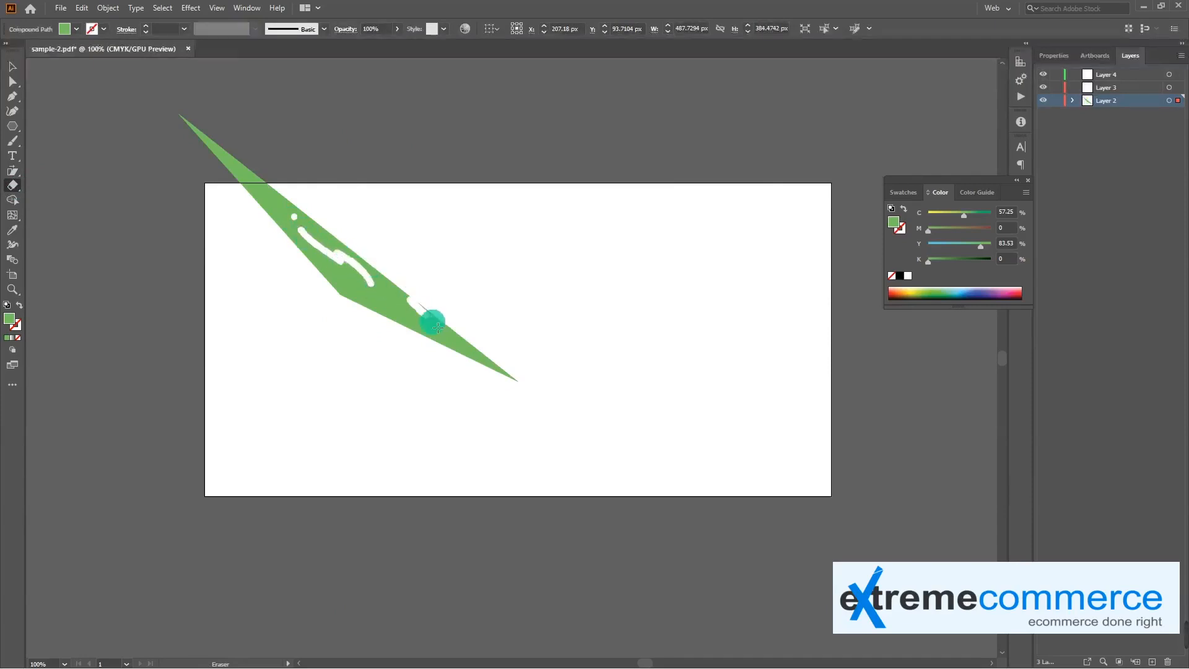
pyautogui.moveTo(414, 323)
pyautogui.mouseDown()
pyautogui.moveTo(323, 252)
pyautogui.moveTo(232, 150)
pyautogui.moveTo(273, 214)
pyautogui.moveTo(285, 196)
pyautogui.moveTo(286, 239)
pyautogui.moveTo(355, 240)
pyautogui.moveTo(327, 302)
pyautogui.moveTo(399, 283)
pyautogui.moveTo(352, 316)
pyautogui.moveTo(479, 323)
pyautogui.moveTo(425, 358)
pyautogui.moveTo(489, 359)
pyautogui.mouseUp()
# Move the whole erased shape about 95 px right and 65 px down
pyautogui.press('v')
pyautogui.moveTo(351, 269); pyautogui.dragTo(394, 307)
pyautogui.rightClick(394, 308)
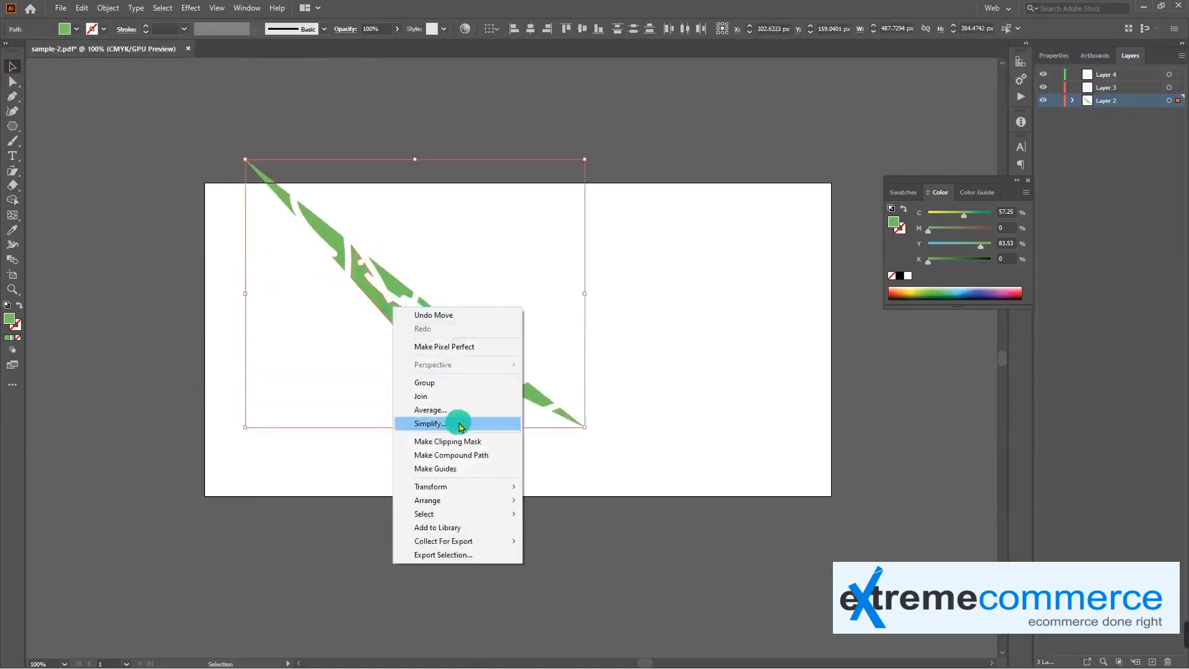
pyautogui.click(538, 353)
# Pull one fragment up out of the shape's middle with Direct Selection, and undo the move of the fragment below it
pyautogui.click(424, 317)
pyautogui.press('a')
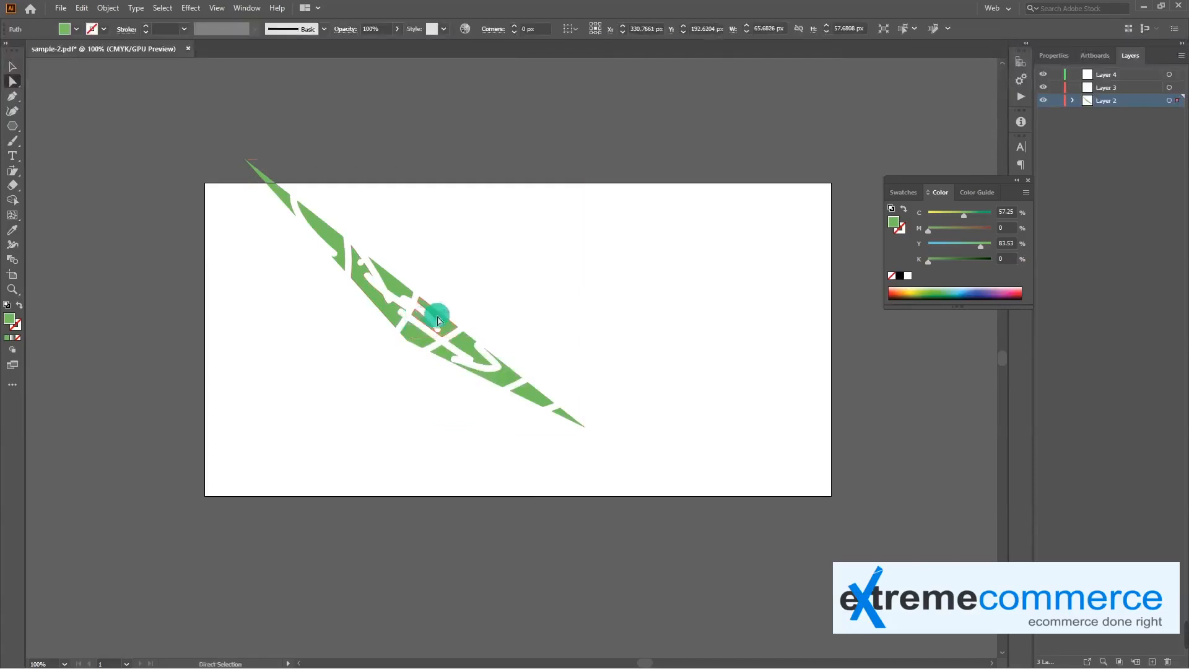
pyautogui.moveTo(436, 316); pyautogui.dragTo(450, 289)
pyautogui.moveTo(417, 346); pyautogui.dragTo(355, 380)
pyautogui.hotkey('ctrl', 'z')
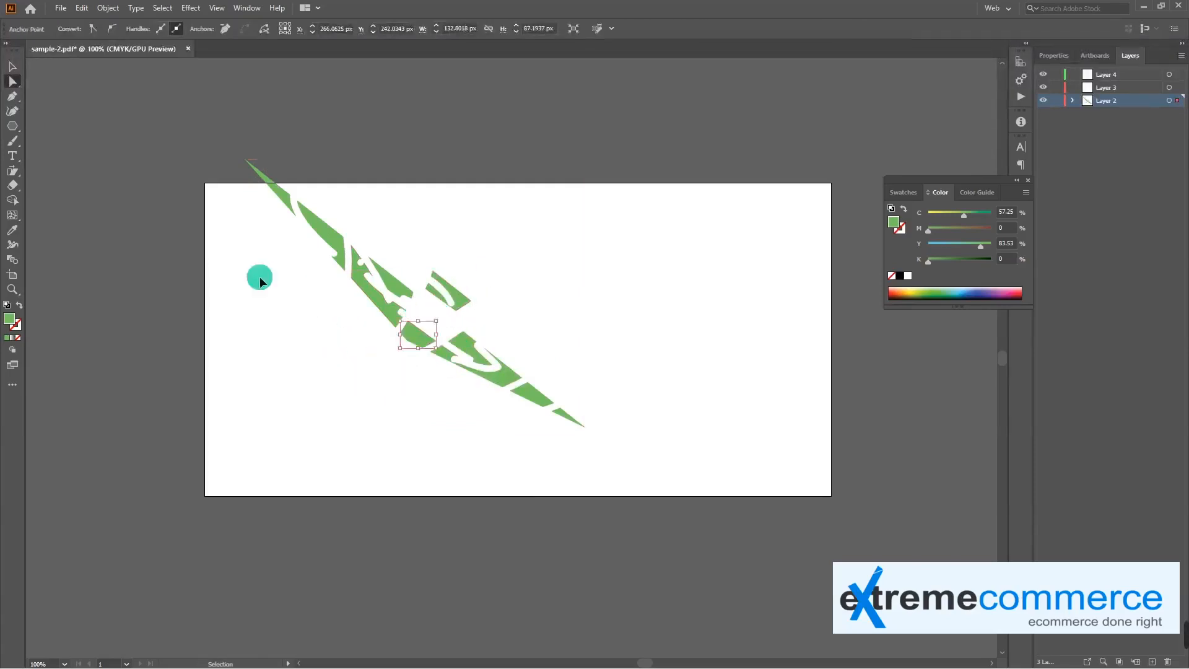
# Draw a second green triangle about 147 by 133 px beside the erased fragments
pyautogui.click(15, 192)
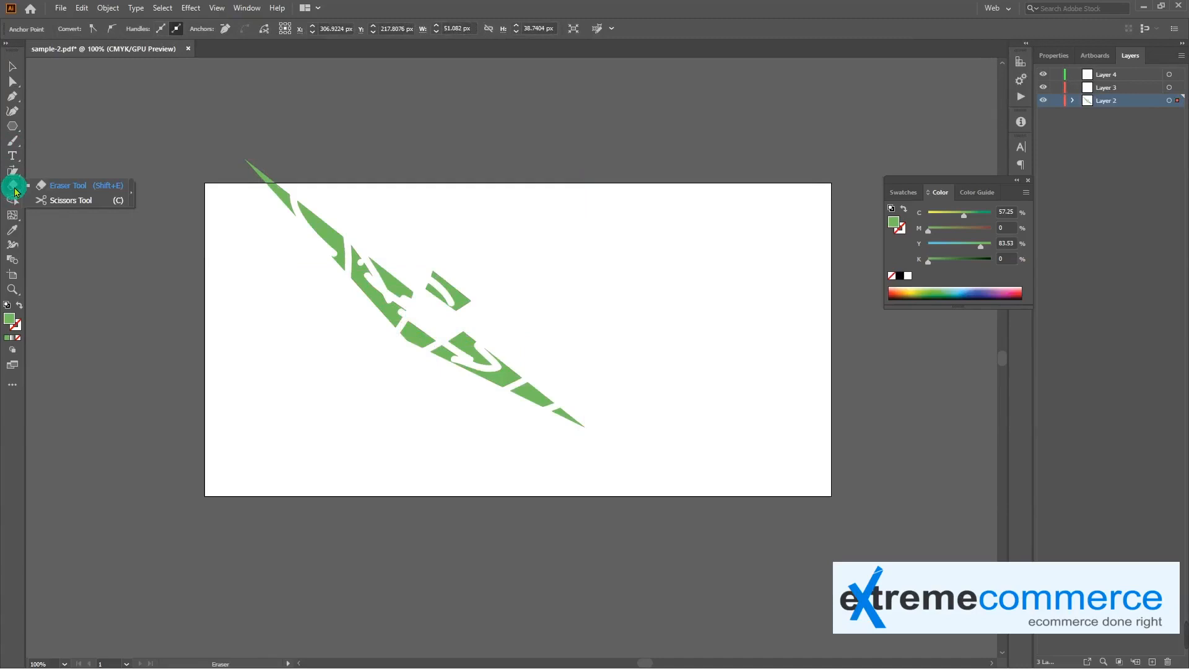
pyautogui.click(39, 200)
pyautogui.click(12, 126)
pyautogui.moveTo(271, 314); pyautogui.dragTo(315, 358)
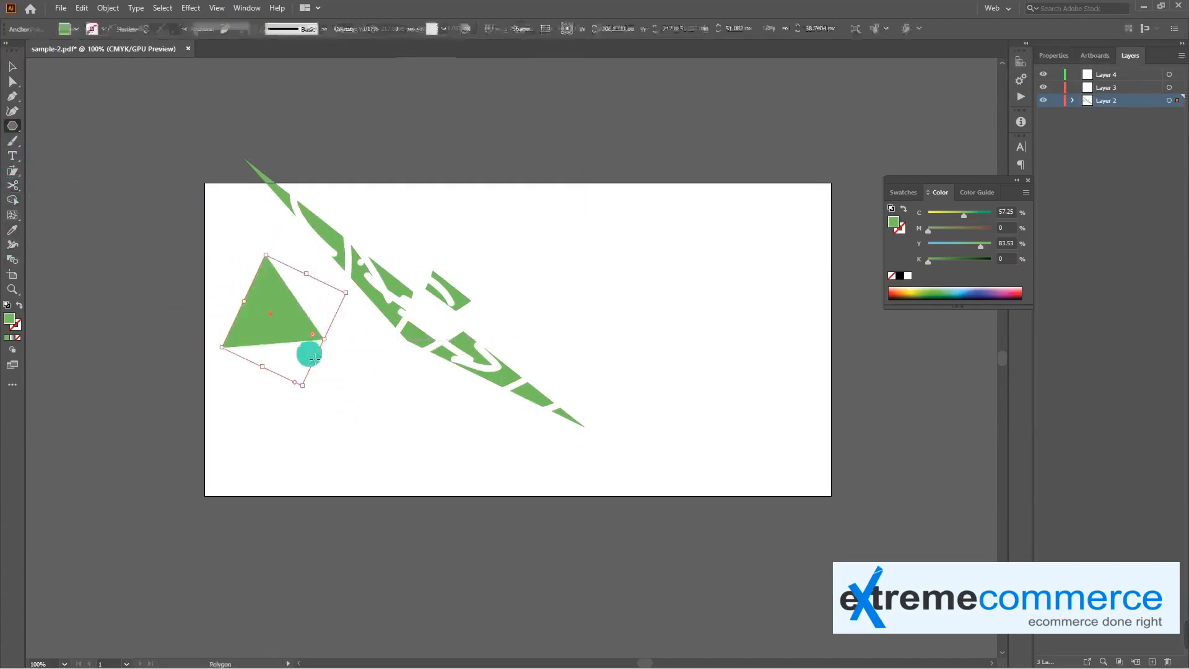
# Cut the new triangle's outline on its left and right edges with the Scissors tool
pyautogui.click(14, 186)
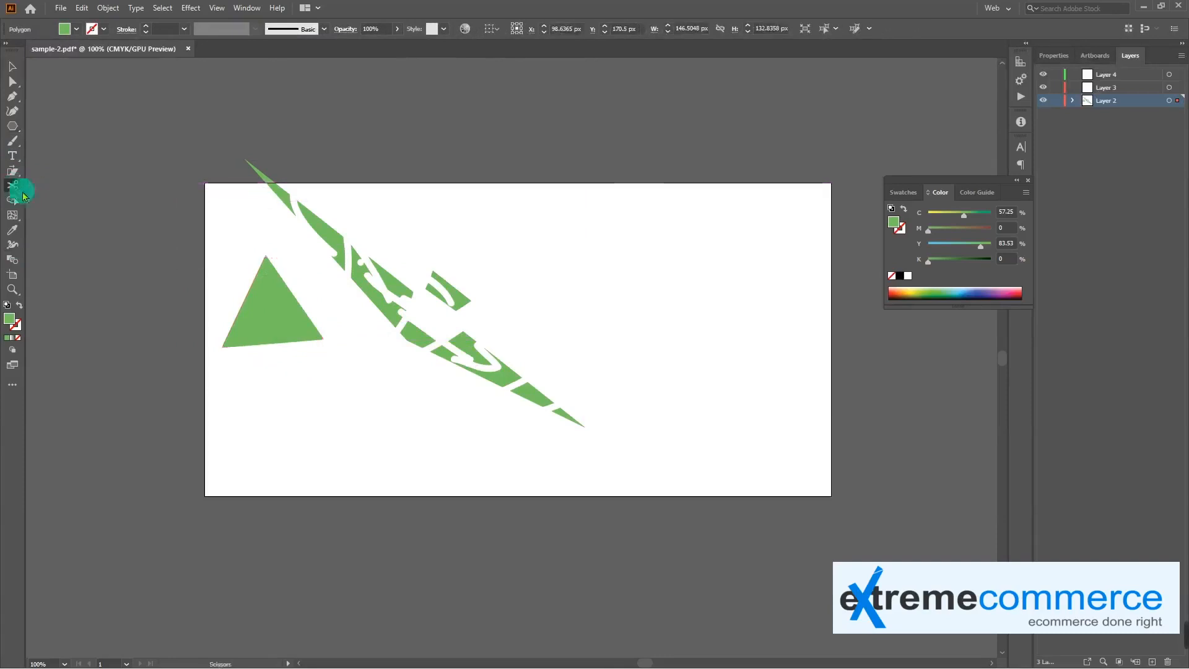
pyautogui.press('v')
pyautogui.click(265, 303)
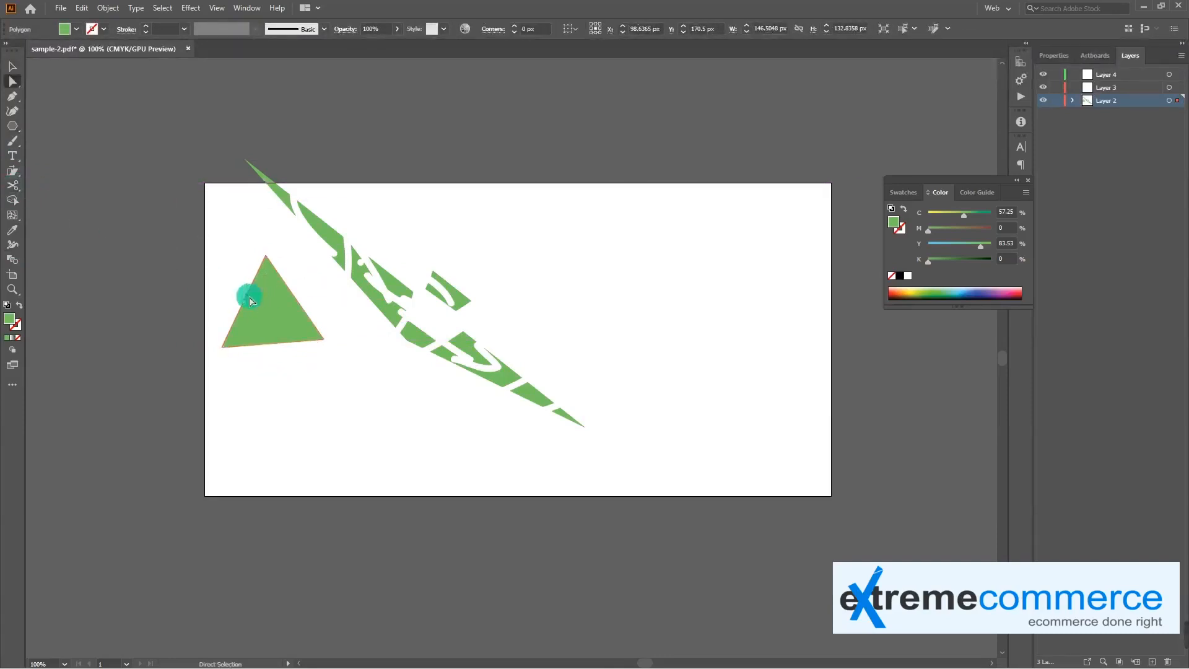
pyautogui.click(12, 178)
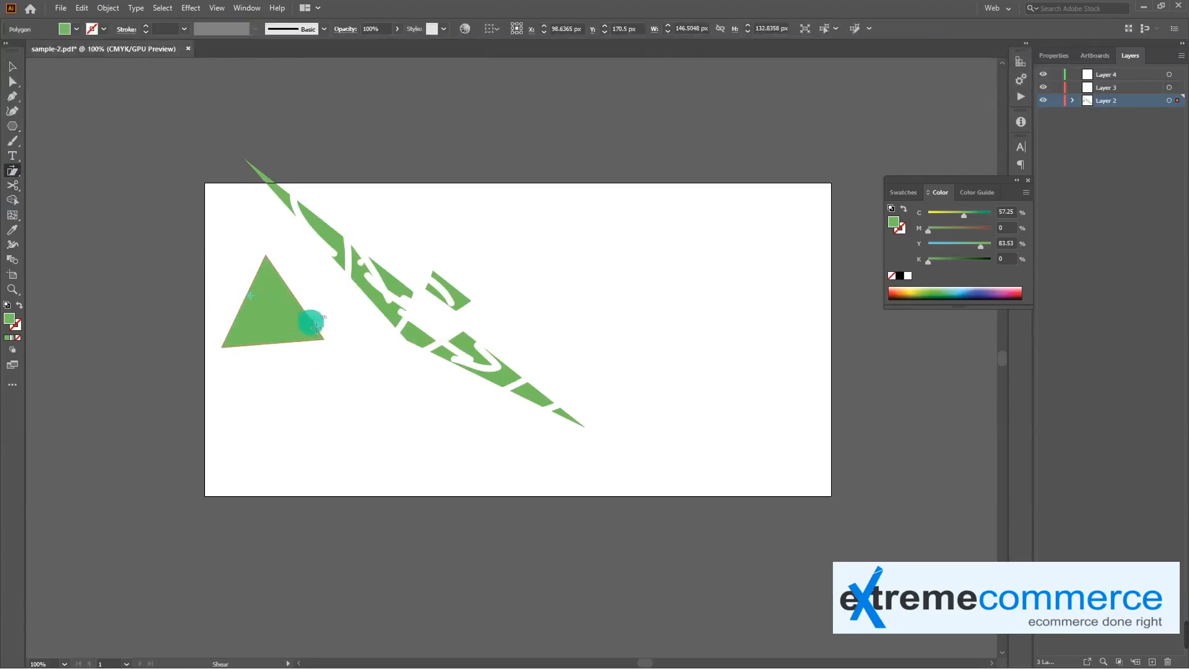
pyautogui.press('c')
pyautogui.click(317, 333)
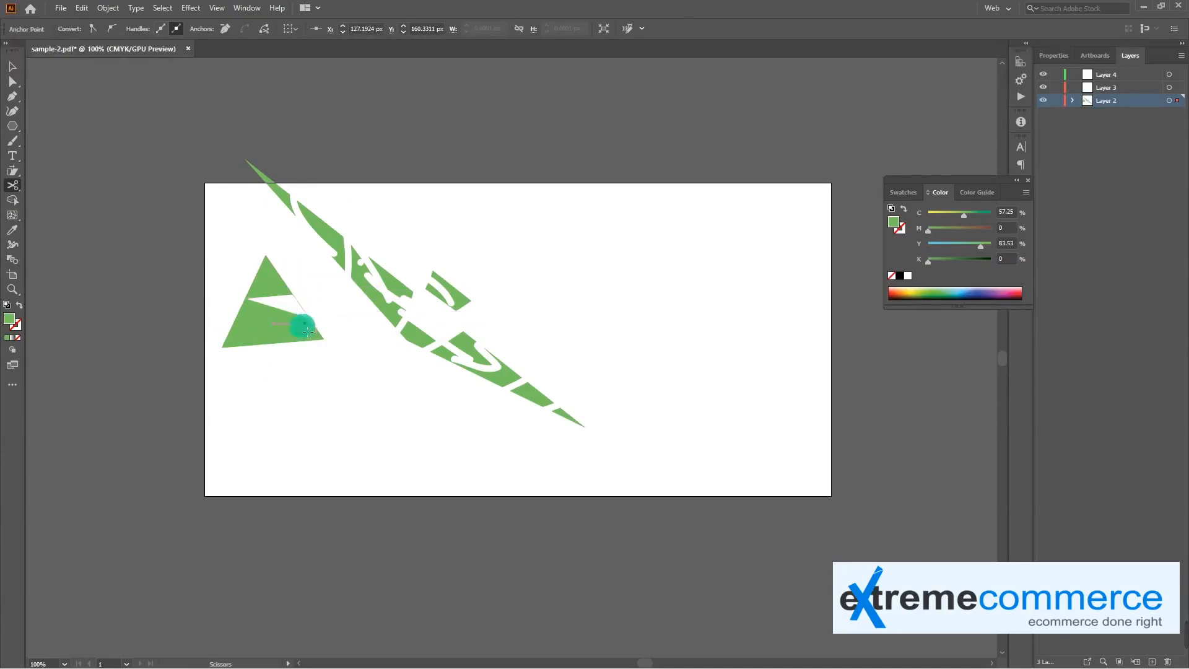
# Delete the leftover edge segments between the cut points and move the triangle's upper and lower pieces apart
pyautogui.press('a')
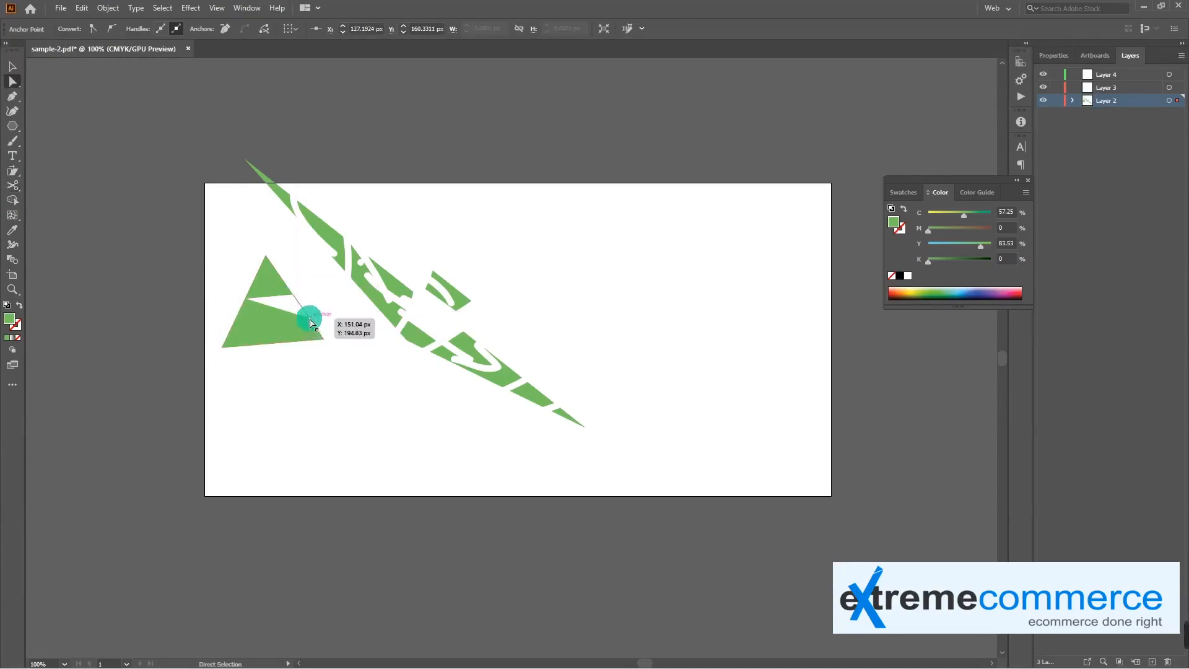
pyautogui.press('Delete')
pyautogui.press('Delete')
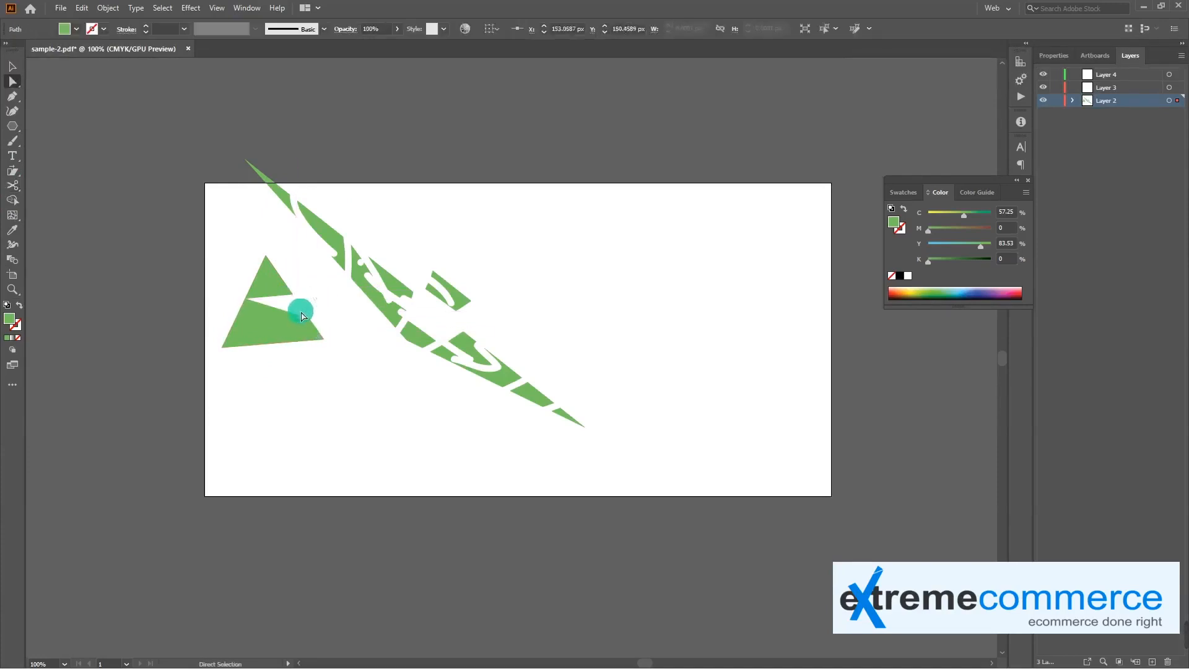
pyautogui.moveTo(272, 321); pyautogui.dragTo(259, 340)
pyautogui.moveTo(266, 275); pyautogui.dragTo(268, 266)
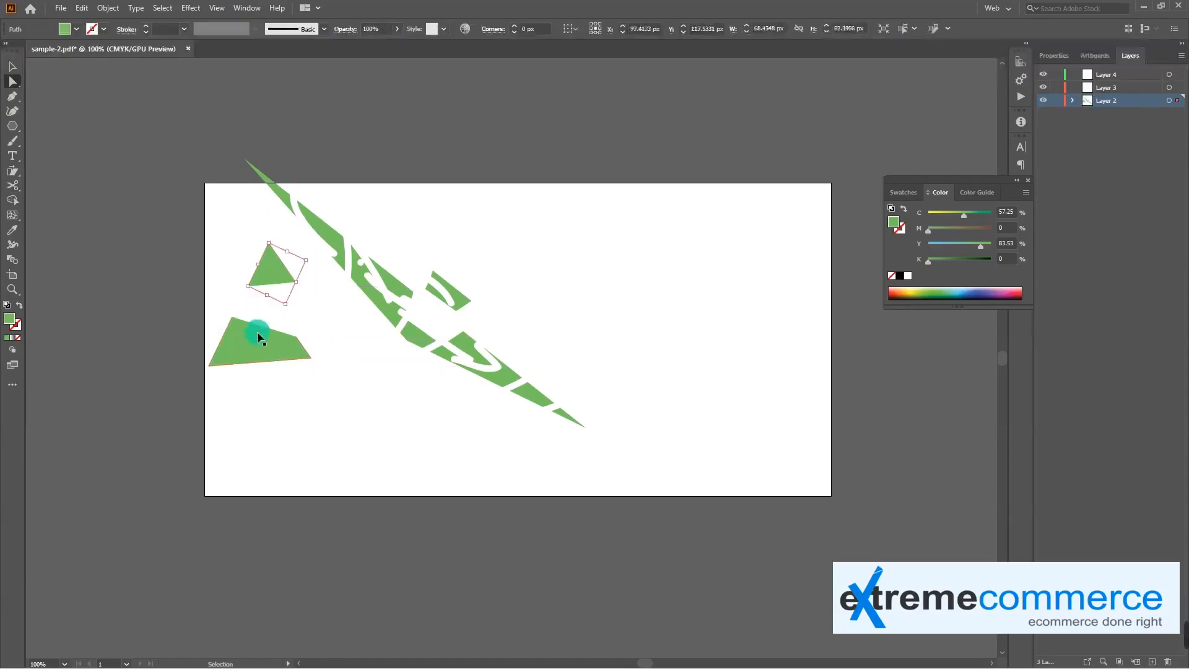
# Cut the lower piece's outline at further points, including its bottom edge, with the Scissors tool
pyautogui.click(12, 185)
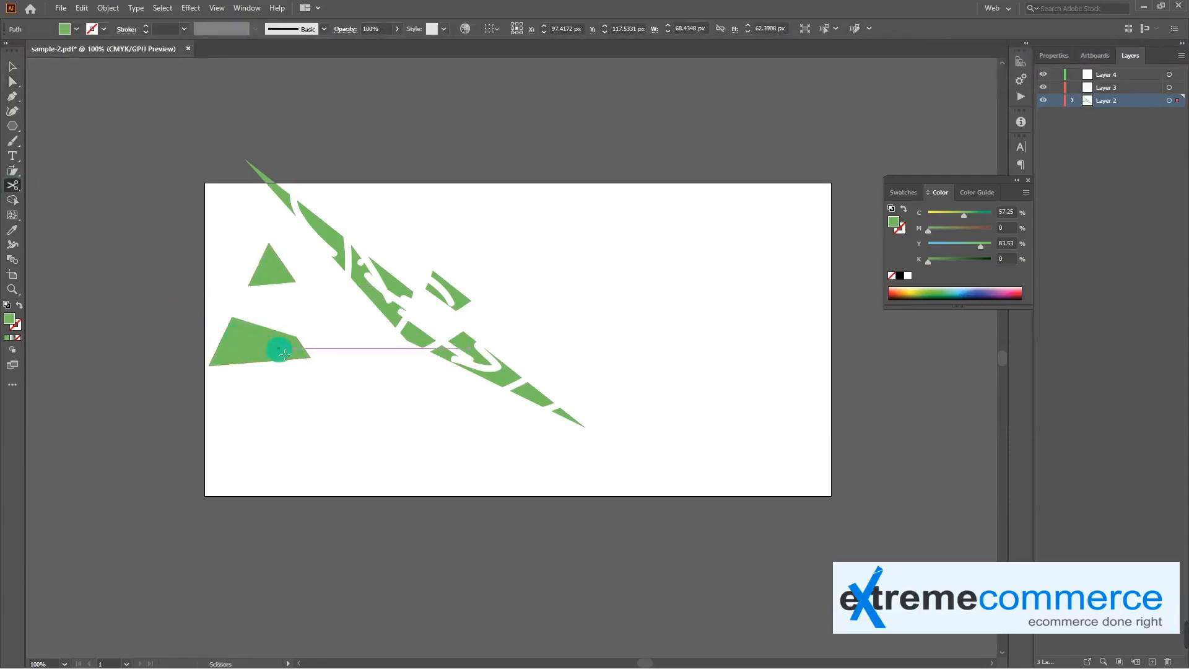
pyautogui.click(233, 335)
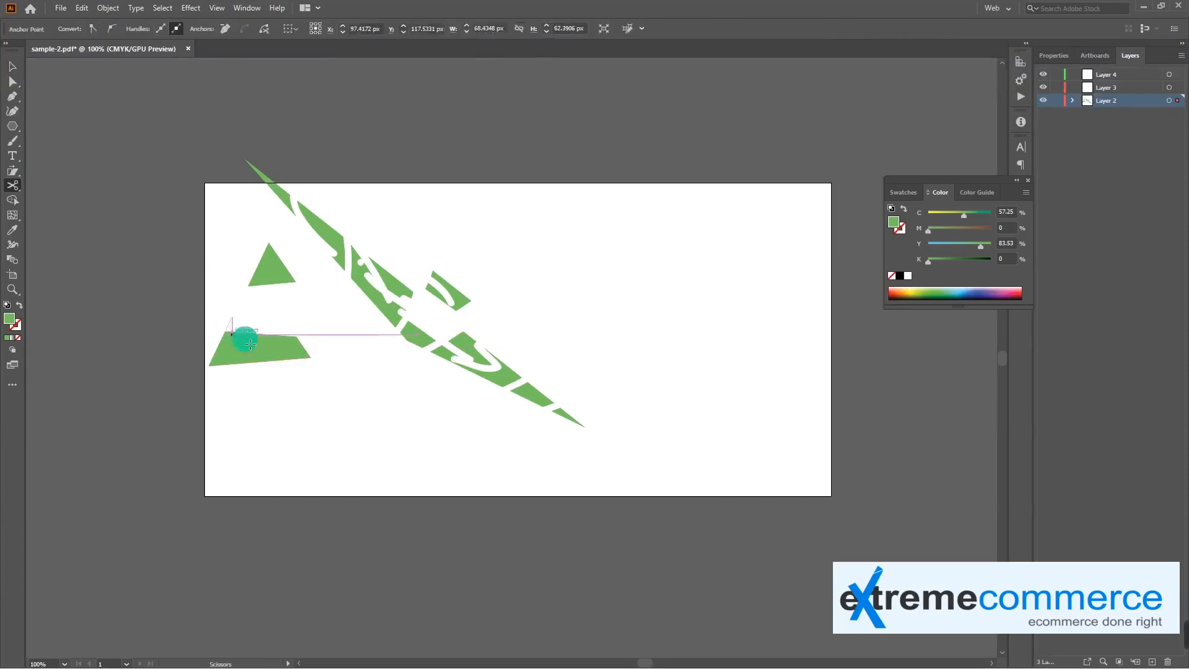
pyautogui.click(247, 357)
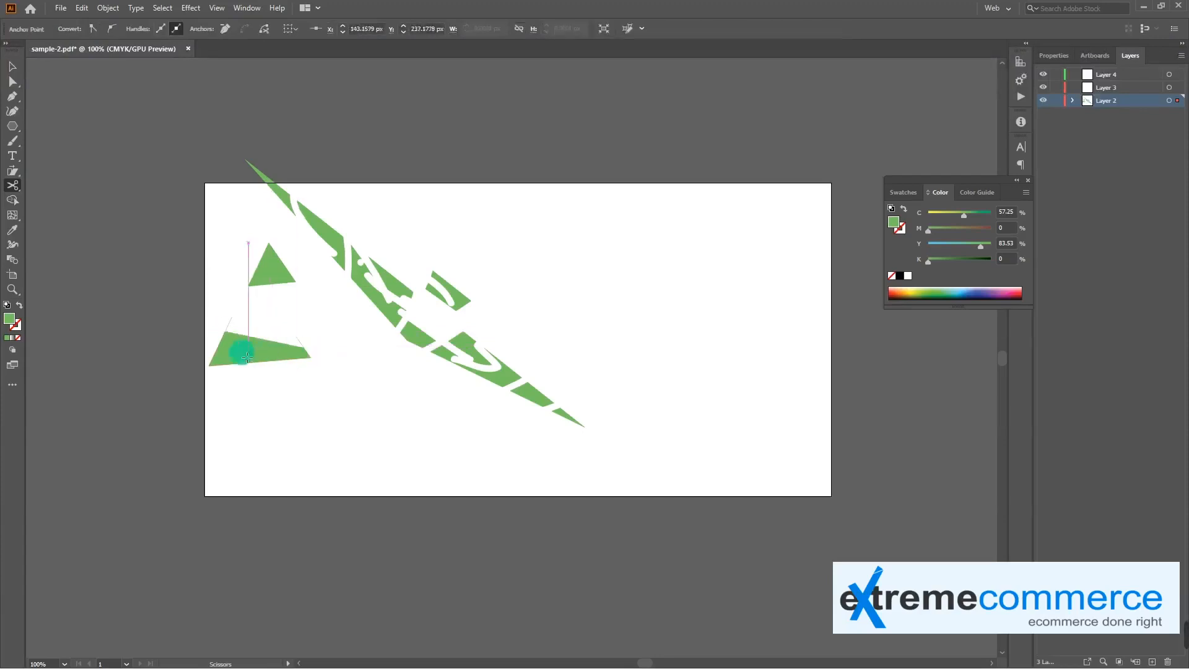
pyautogui.click(250, 366)
pyautogui.press('v')
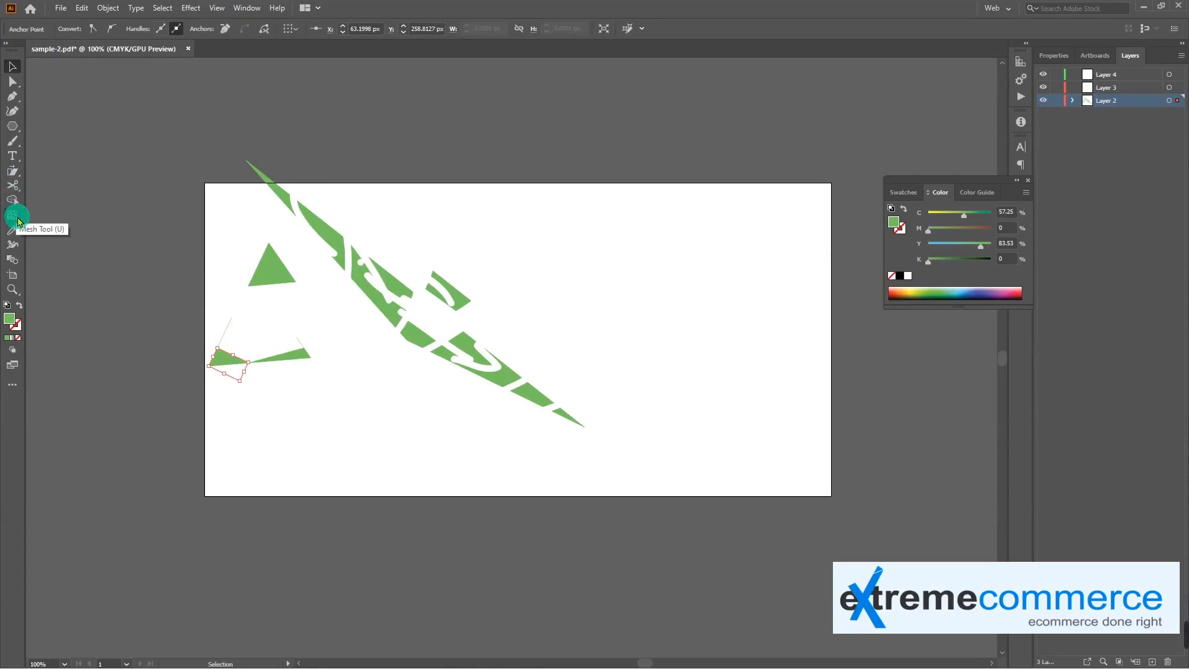
# Fill the small upper triangle with a linear white-to-black gradient using the Gradient tool
pyautogui.moveTo(17, 219); pyautogui.dragTo(66, 212)
pyautogui.press('v')
pyautogui.click(278, 272)
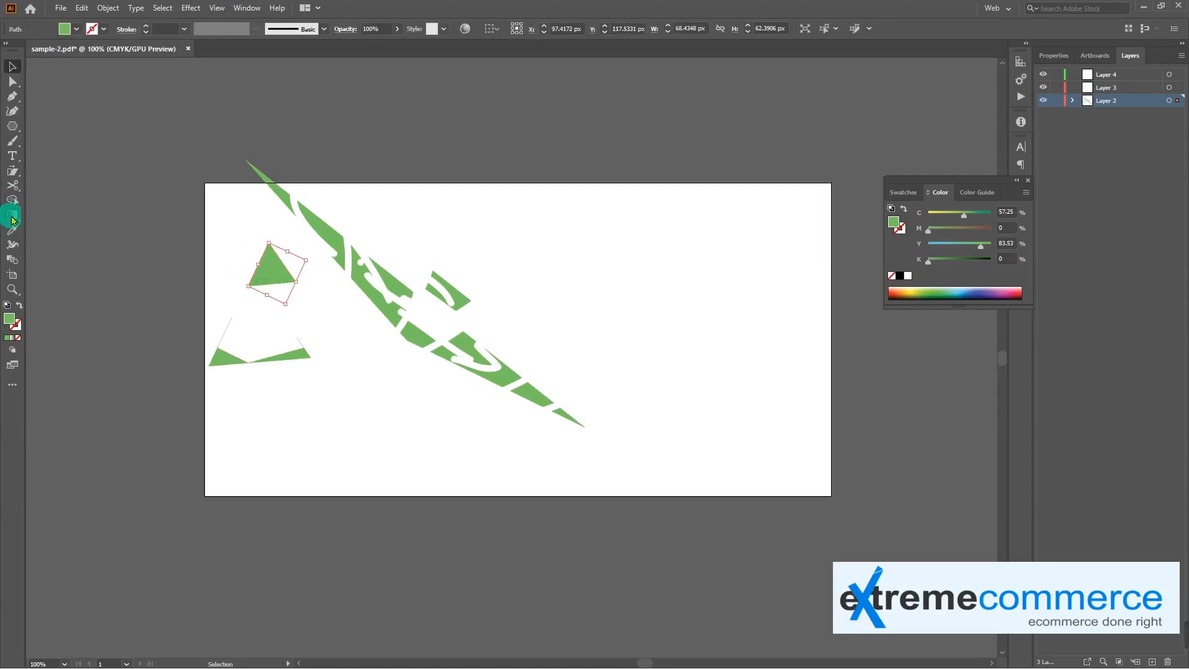
pyautogui.click(12, 217)
pyautogui.click(275, 279)
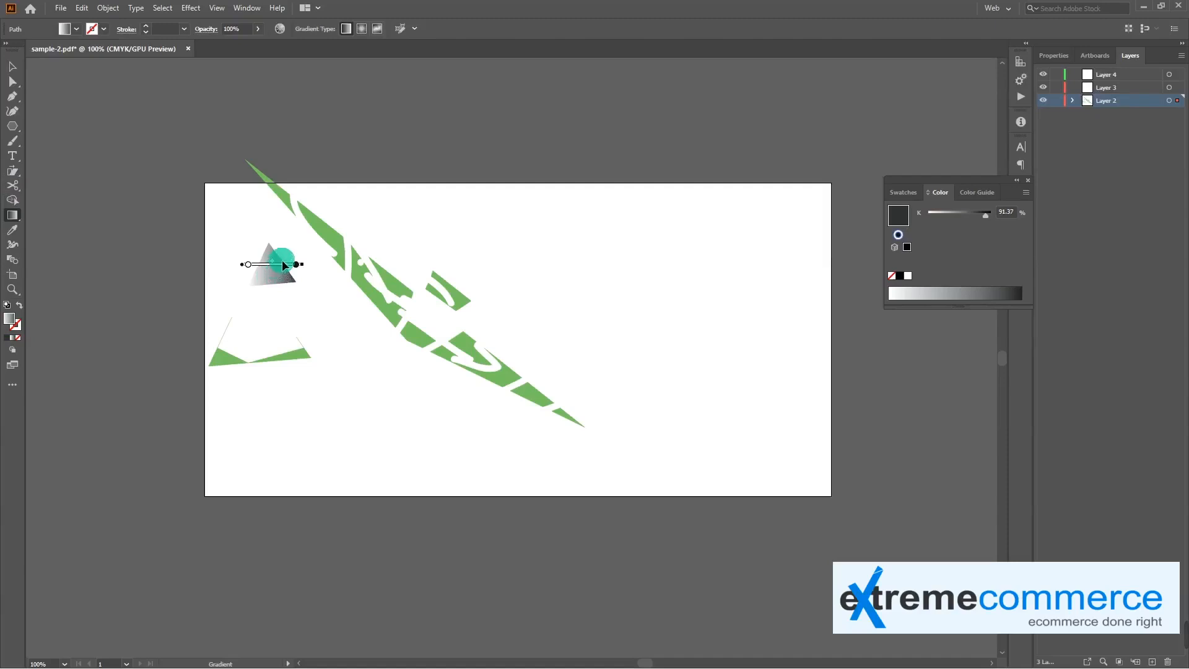
# Change the gradient's end color stop at 100% location to the red swatch
pyautogui.press('v')
pyautogui.click(15, 217)
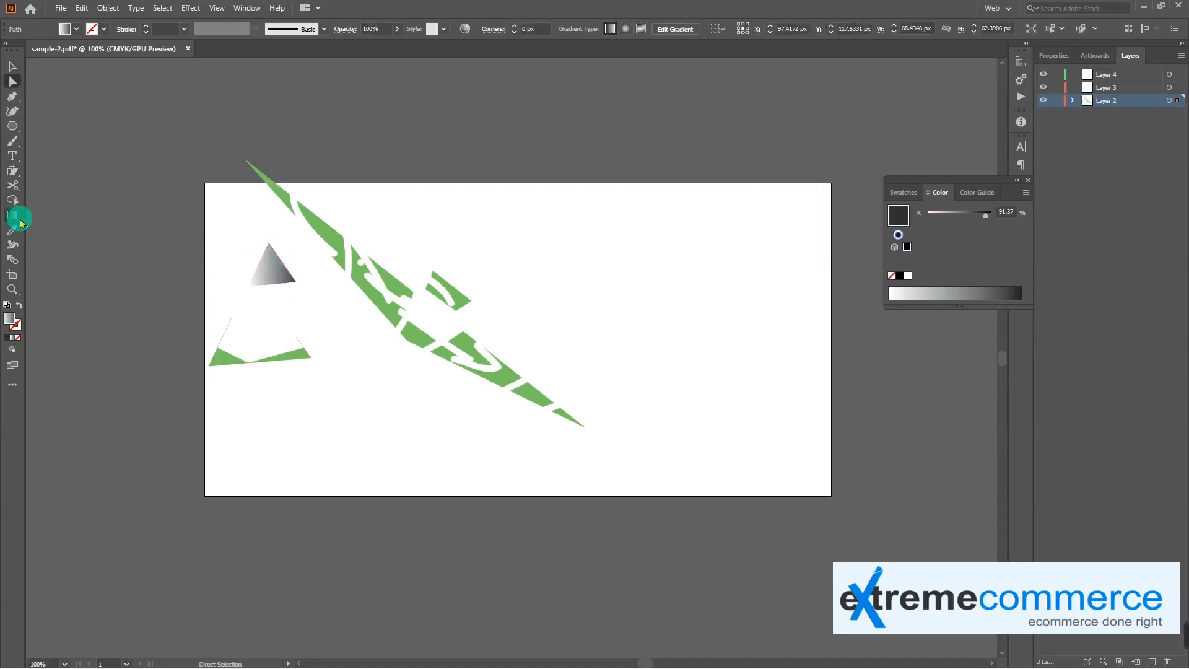
pyautogui.click(269, 269)
pyautogui.moveTo(276, 268)
pyautogui.mouseDown()
pyautogui.moveTo(265, 263)
pyautogui.moveTo(291, 272)
pyautogui.mouseUp()
pyautogui.click(297, 265)
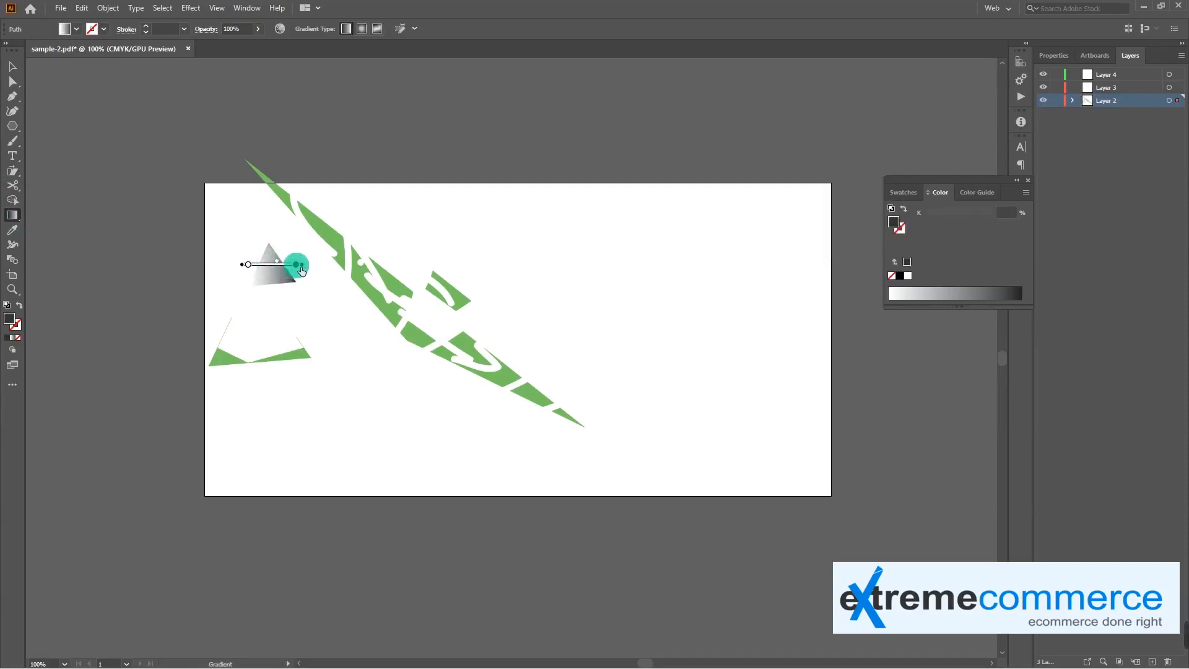
pyautogui.doubleClick(298, 266)
pyautogui.click(137, 328)
pyautogui.click(176, 303)
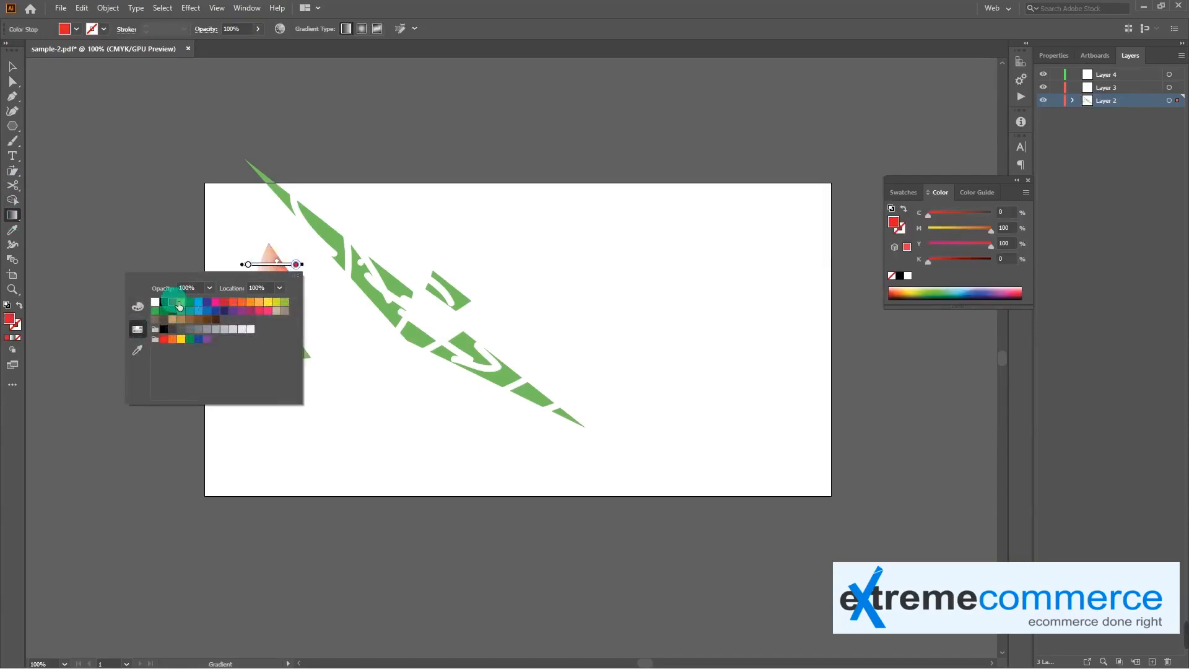
# Change the gradient's start color stop at 0% location to the orange swatch with C 0, M 35, Y 85, K 0
pyautogui.click(247, 265)
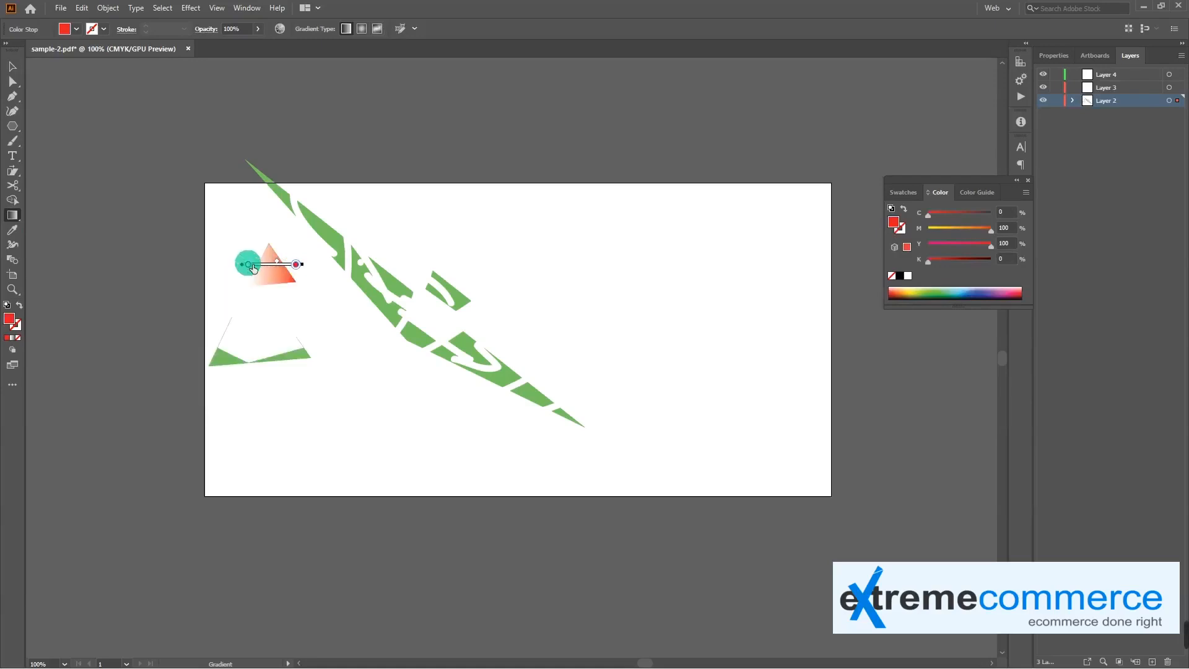
pyautogui.doubleClick(250, 266)
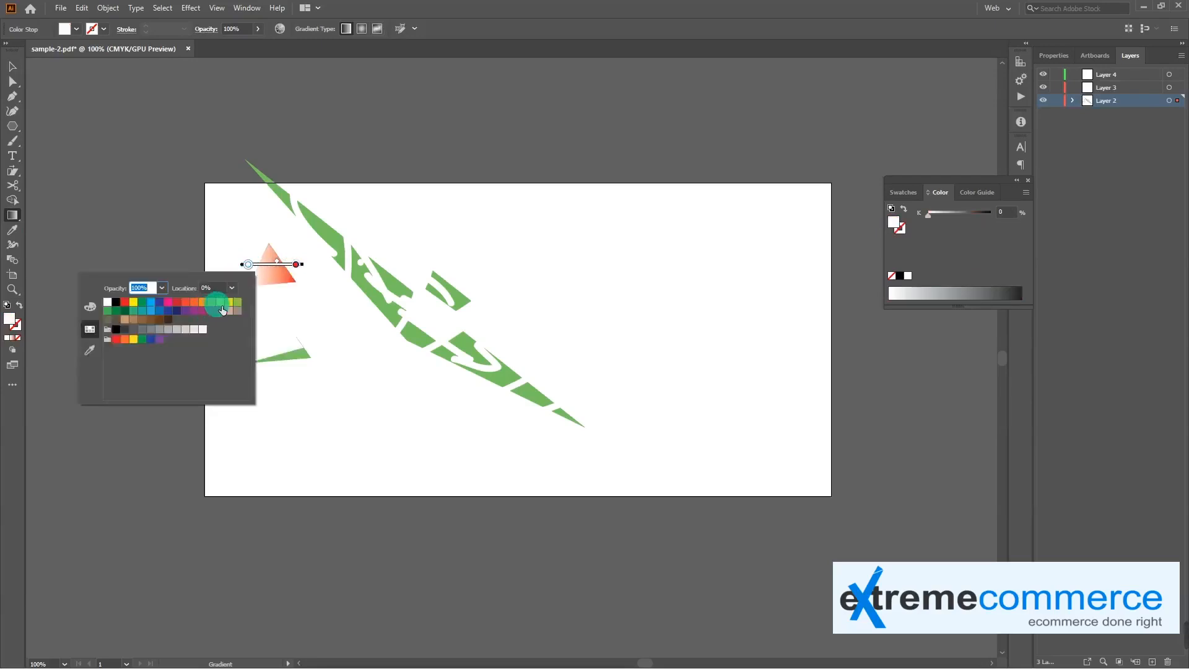
pyautogui.click(220, 310)
pyautogui.click(213, 302)
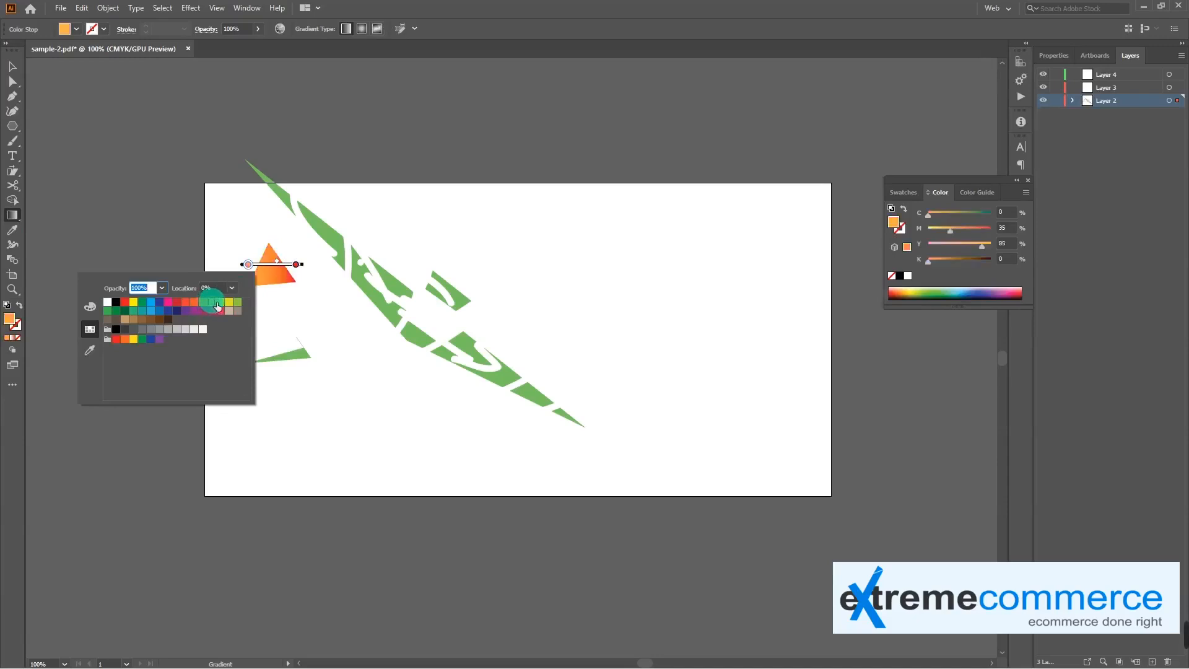
pyautogui.click(292, 297)
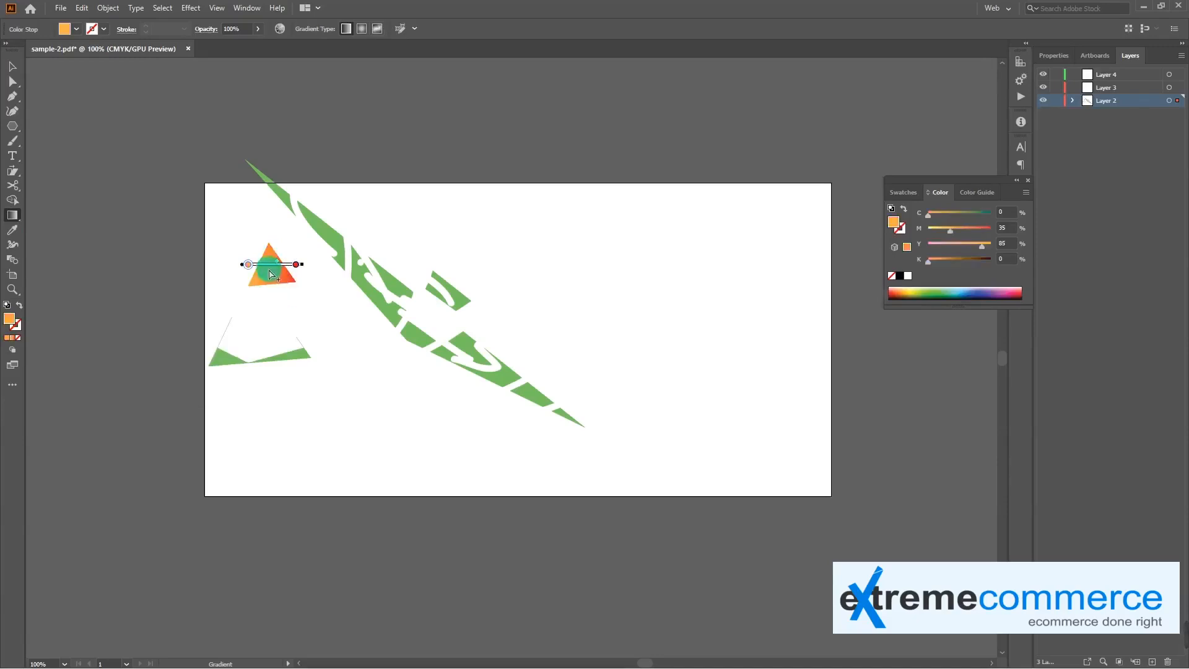
# Move the gradient-filled triangle slightly up and right, closer to the green fragments
pyautogui.click(12, 67)
pyautogui.click(254, 299)
pyautogui.moveTo(267, 277); pyautogui.dragTo(284, 263)
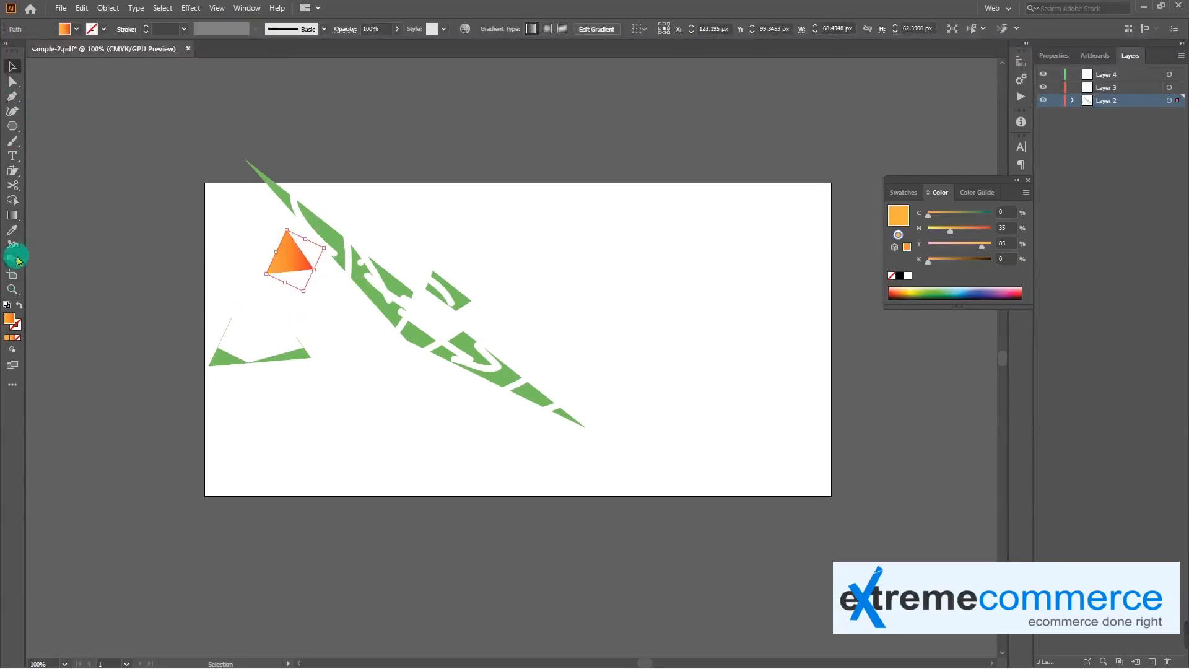
# Try copying the green fill of the adjacent fragment onto the gradient triangle with the Eyedropper tool, and undo it
pyautogui.click(16, 229)
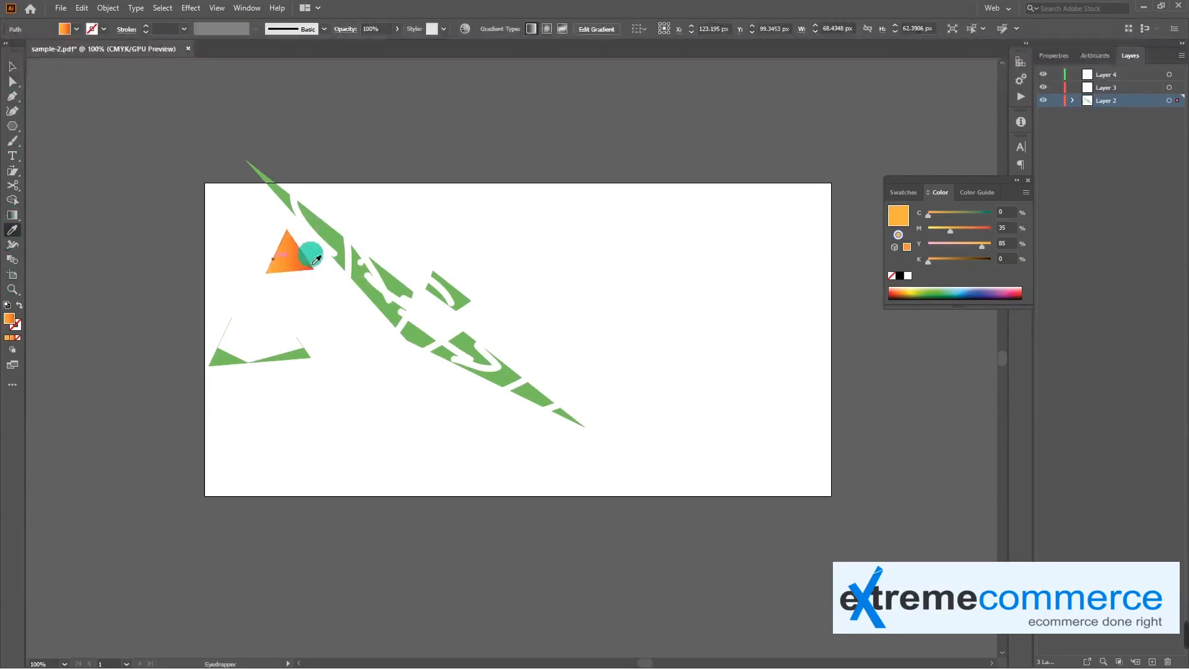
pyautogui.click(333, 232)
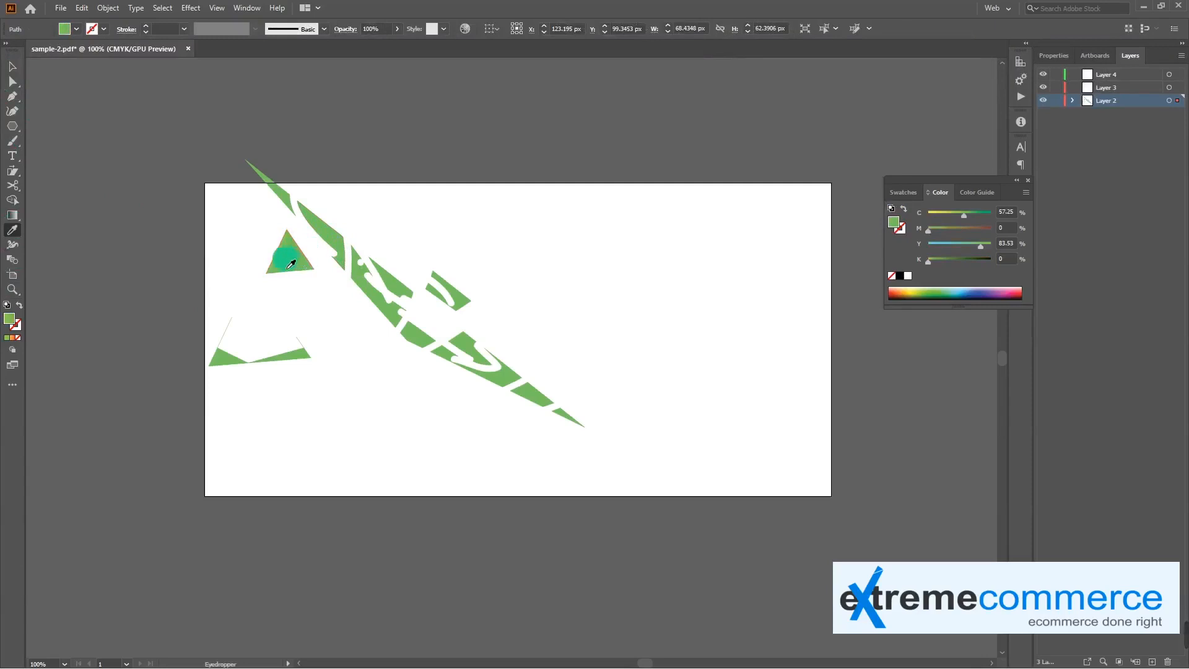
pyautogui.hotkey('ctrl', 'z')
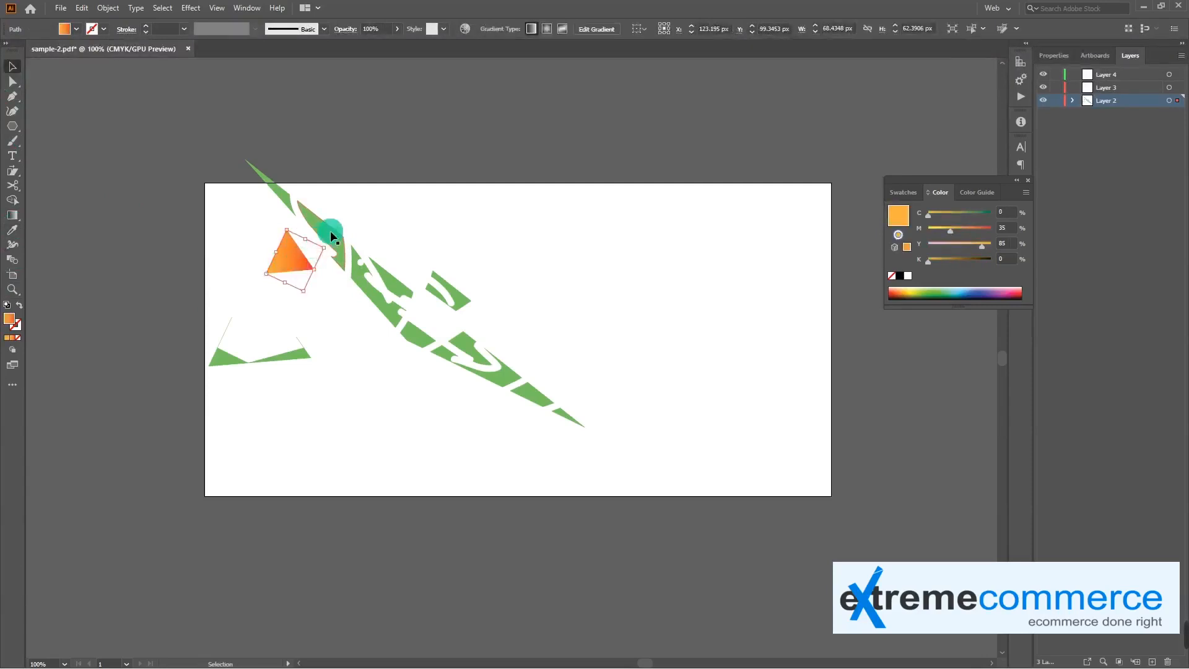
# Apply the triangle's orange-to-red gradient to the adjacent green fragment with the Eyedropper tool
pyautogui.click(330, 231)
pyautogui.press('i')
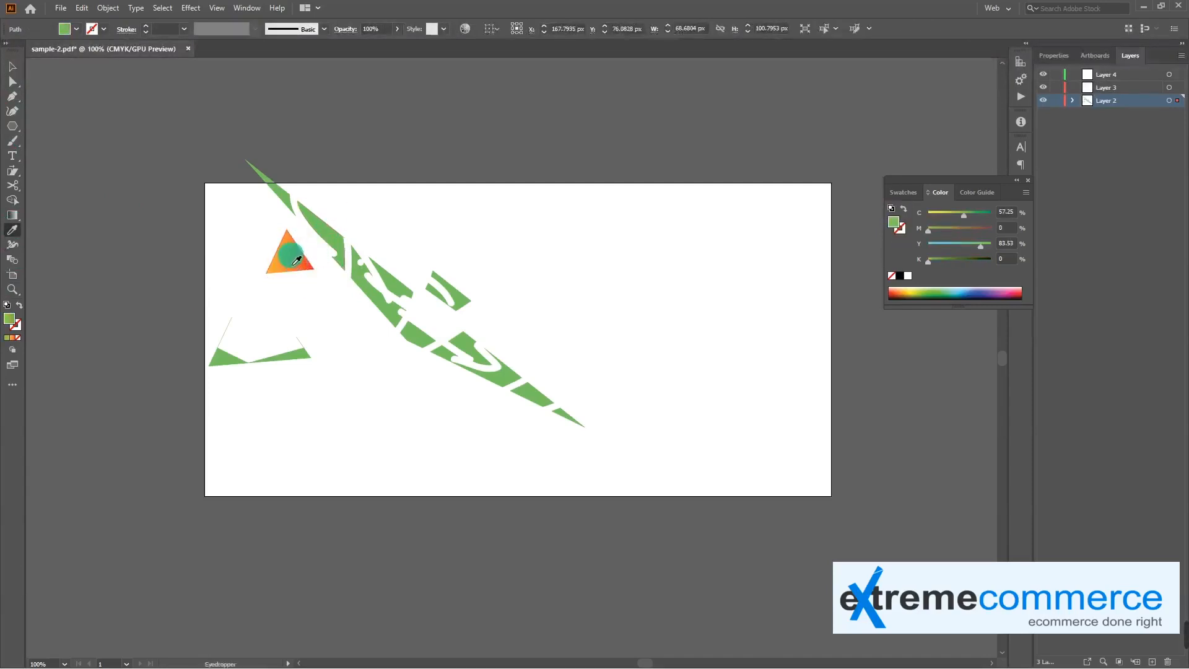
pyautogui.click(292, 263)
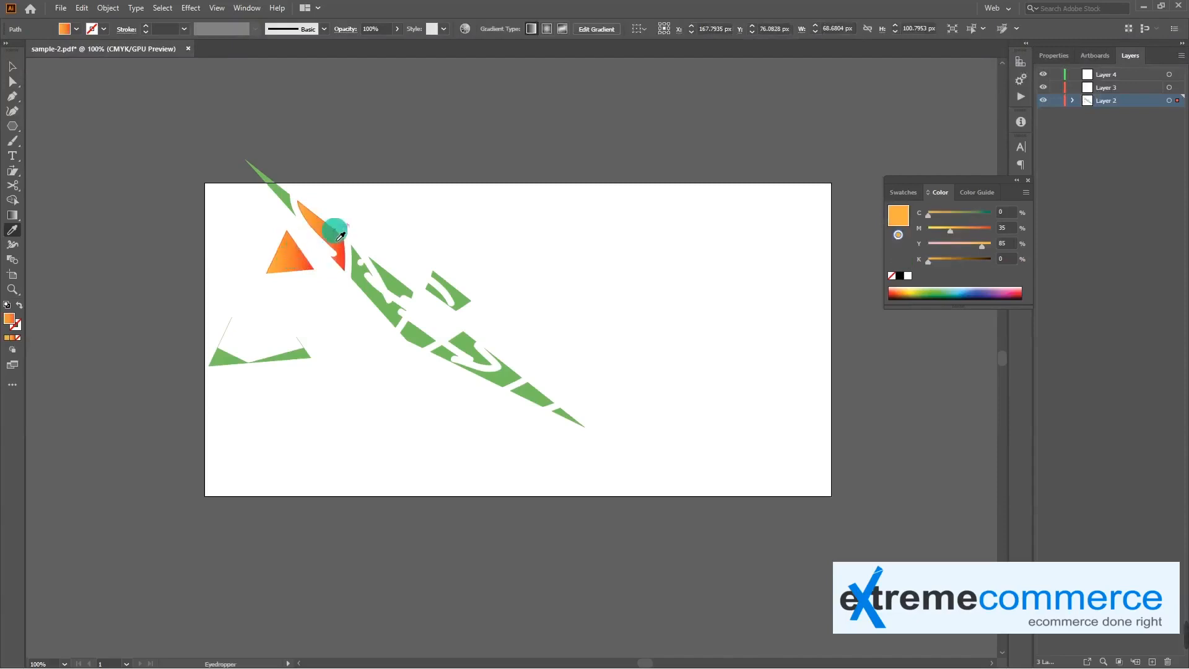
# Draw a new artboard about 105 by 45 px above the existing one with the Artboard tool
pyautogui.click(15, 278)
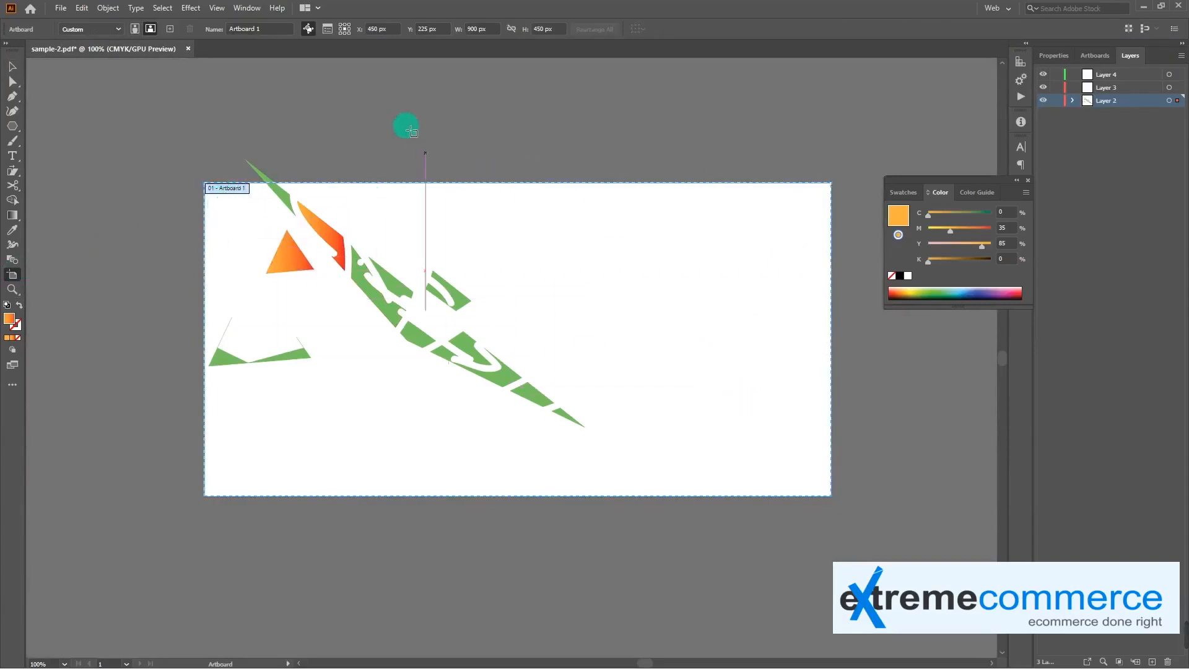
pyautogui.moveTo(248, 89); pyautogui.dragTo(321, 123)
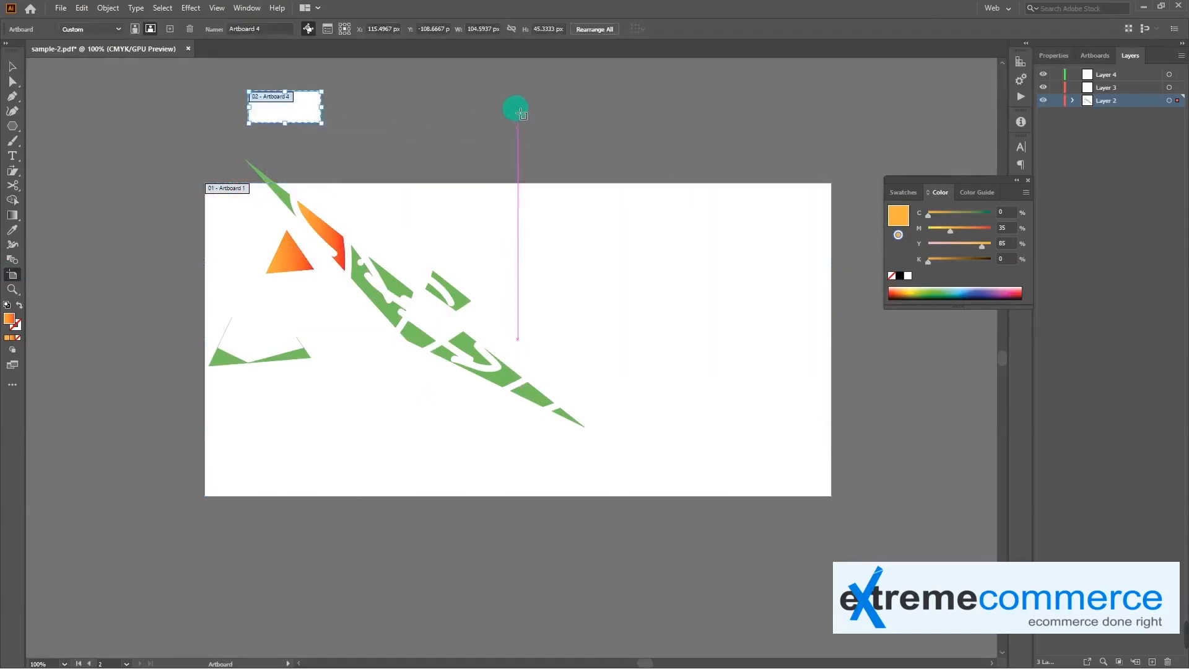
# Draw two more artboards above the main one: about 96 by 45 px in the middle and about 70 by 60 px at the right
pyautogui.moveTo(516, 108); pyautogui.dragTo(582, 139)
pyautogui.moveTo(718, 91); pyautogui.dragTo(768, 134)
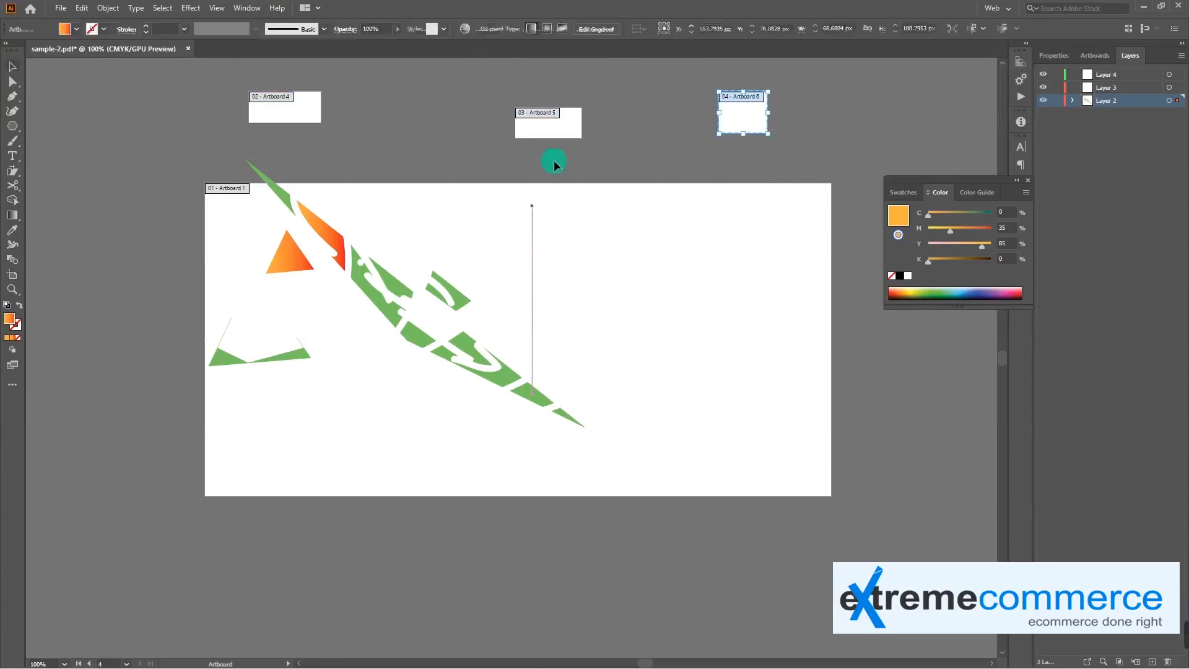
pyautogui.press('Escape')
pyautogui.click(719, 116)
pyautogui.click(560, 121)
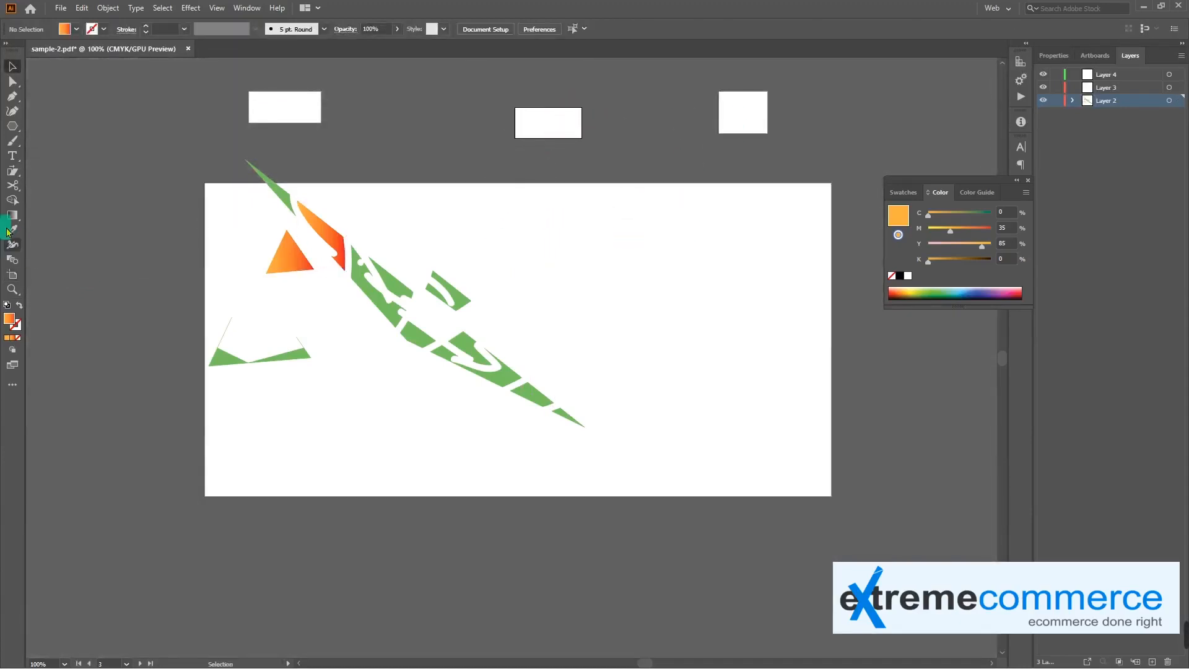
# Add the text "asd" on the middle small artboard with the Type tool
pyautogui.press('t')
pyautogui.click(544, 121)
pyautogui.write('asd')
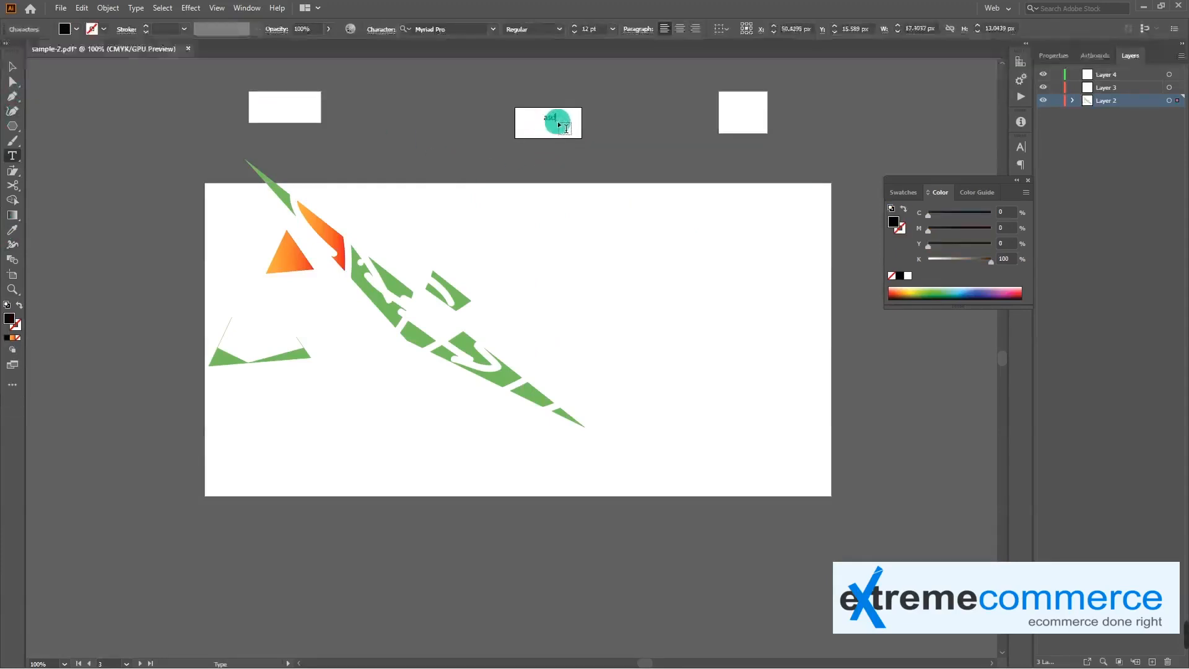
pyautogui.press('Escape')
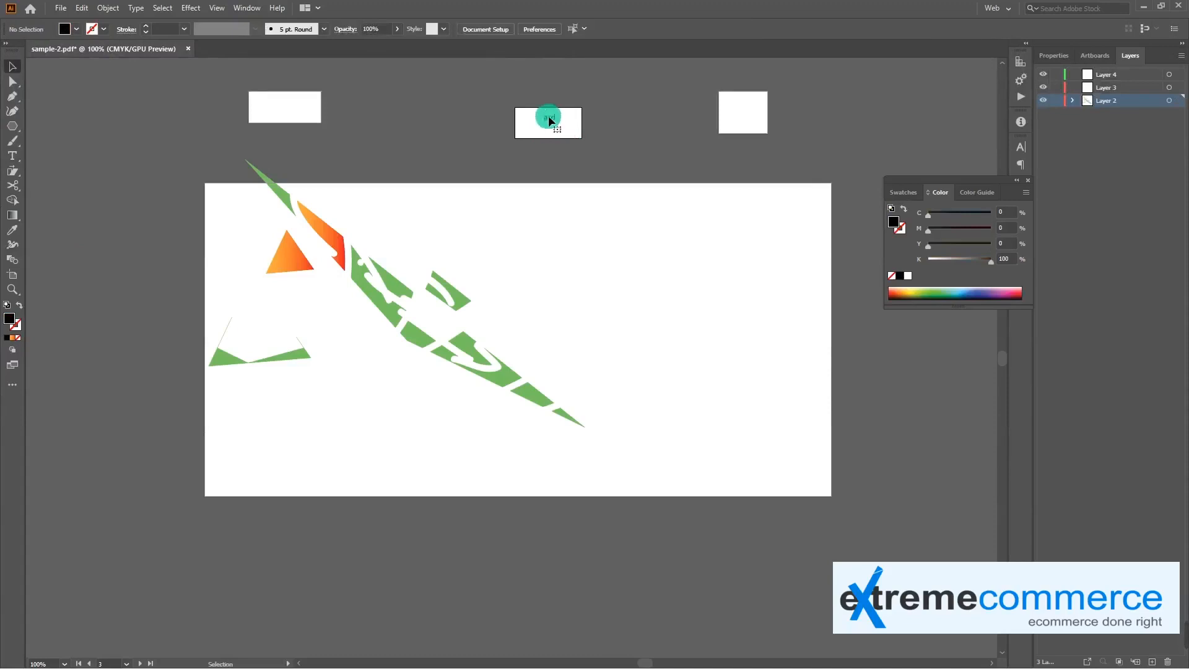
# Duplicate the "asd" text onto the right small artboard and change the copy to "asvd"
pyautogui.moveTo(557, 122); pyautogui.dragTo(745, 114)
pyautogui.press('t')
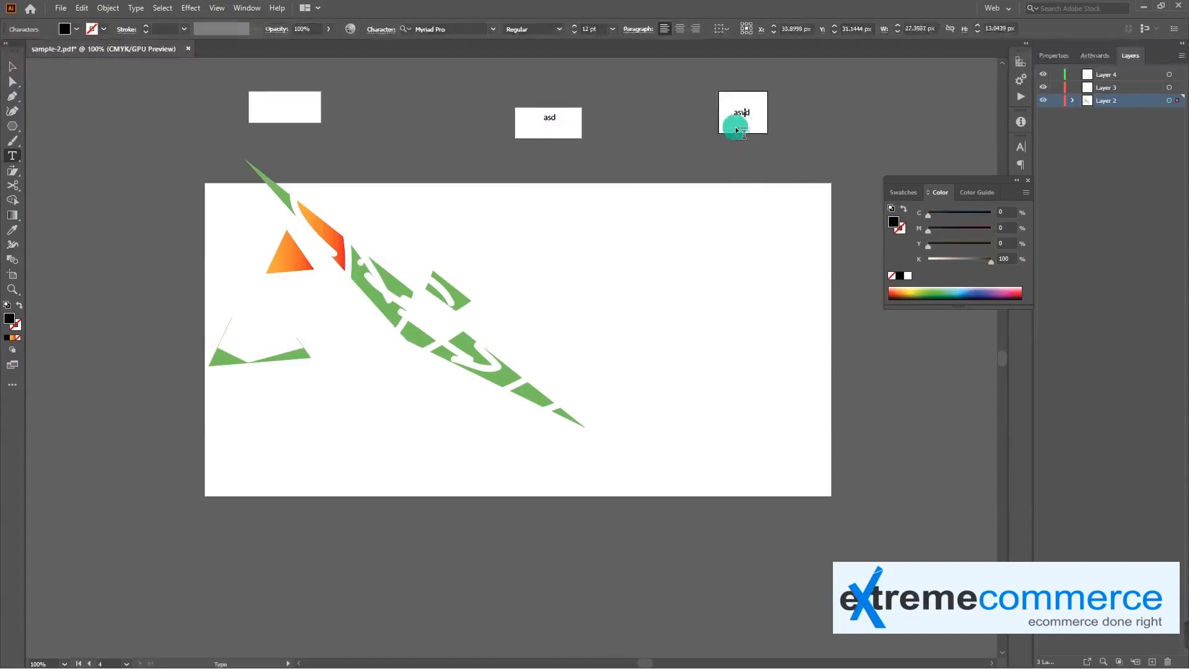
pyautogui.click(738, 130)
pyautogui.click(12, 66)
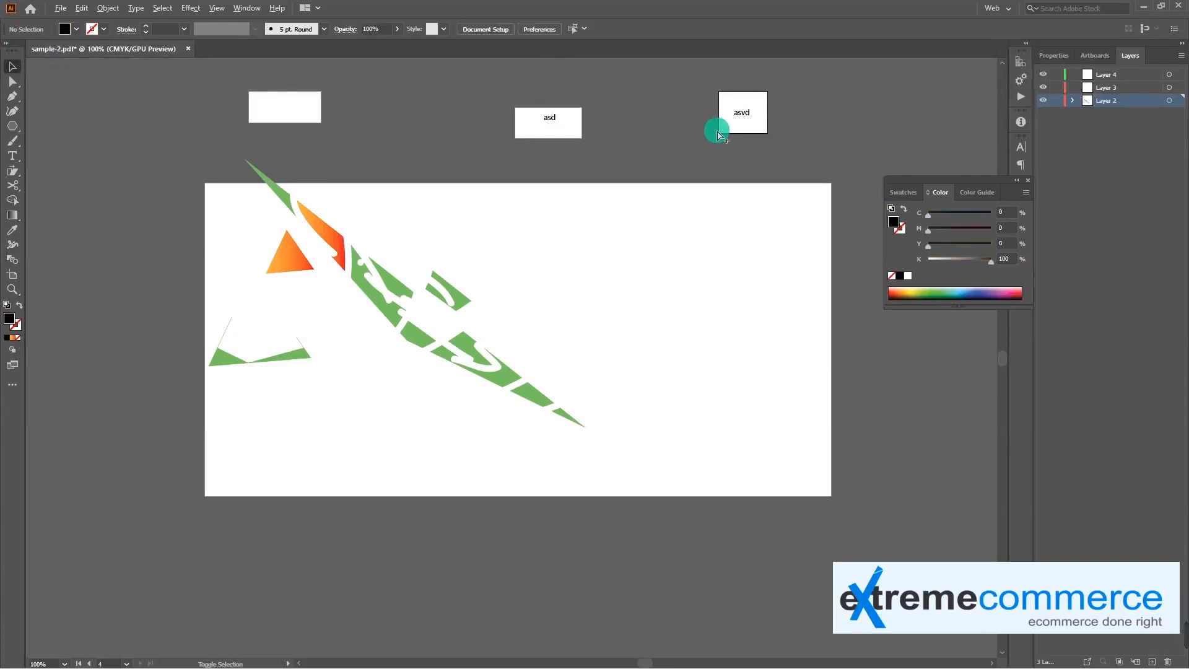
# Preview the web export of the artboard containing "asvd" and close it without saving
pyautogui.hotkey('ctrl', 'alt', 'shift', 's')
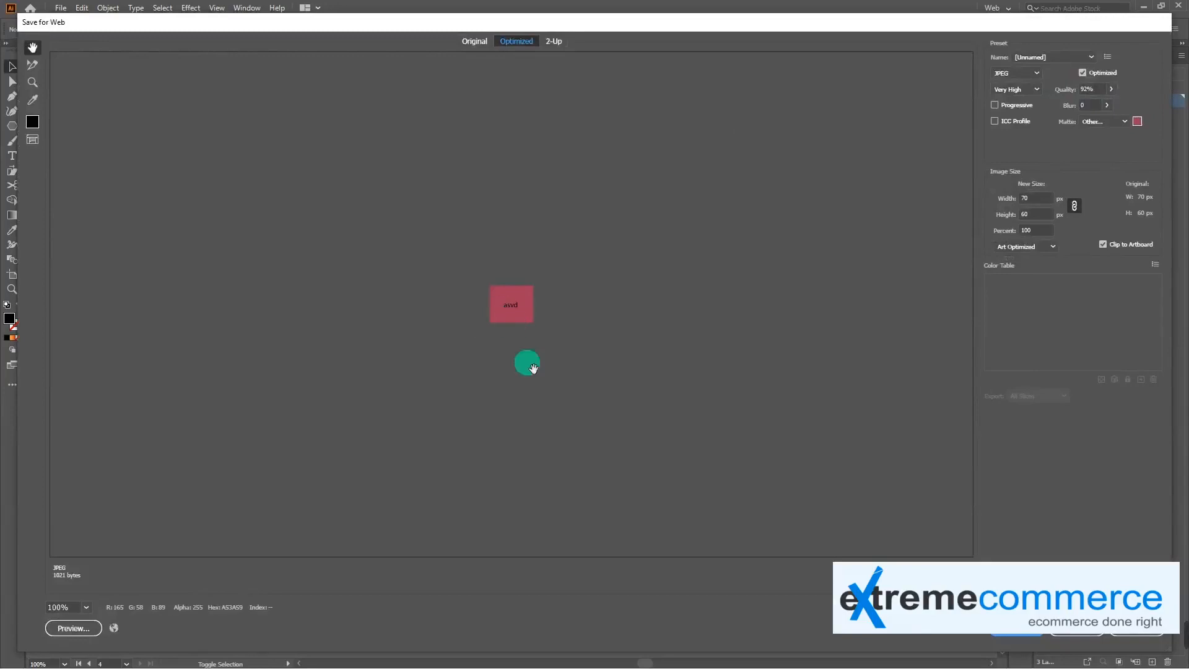
pyautogui.moveTo(1101, 645)
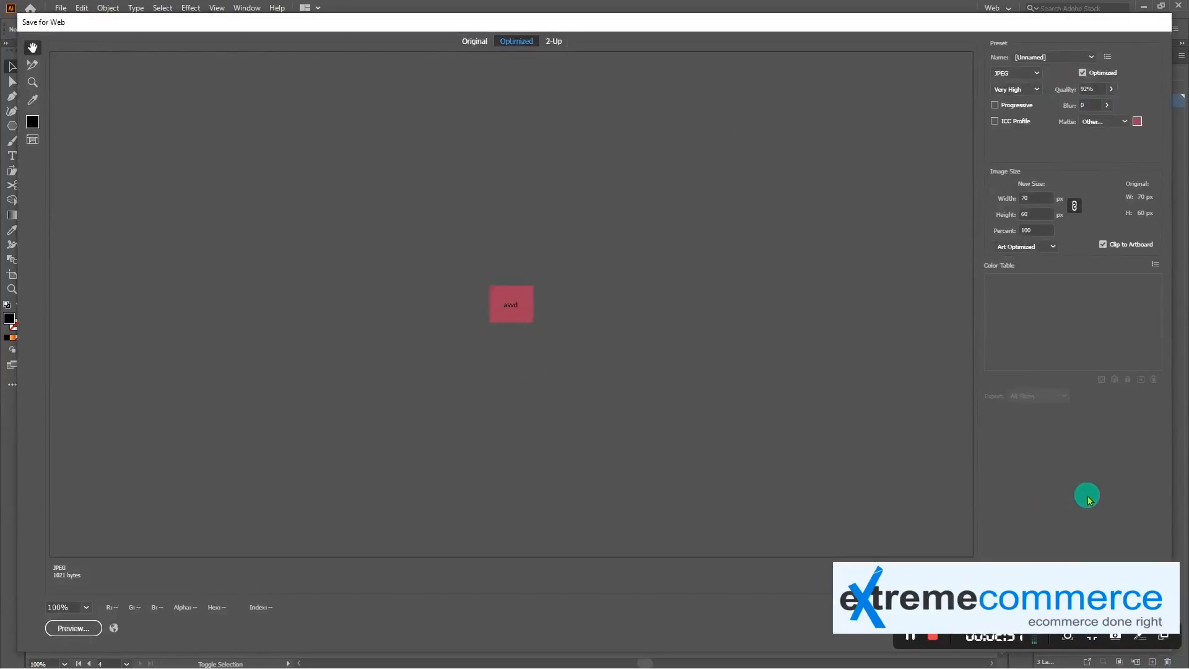
pyautogui.press('Escape')
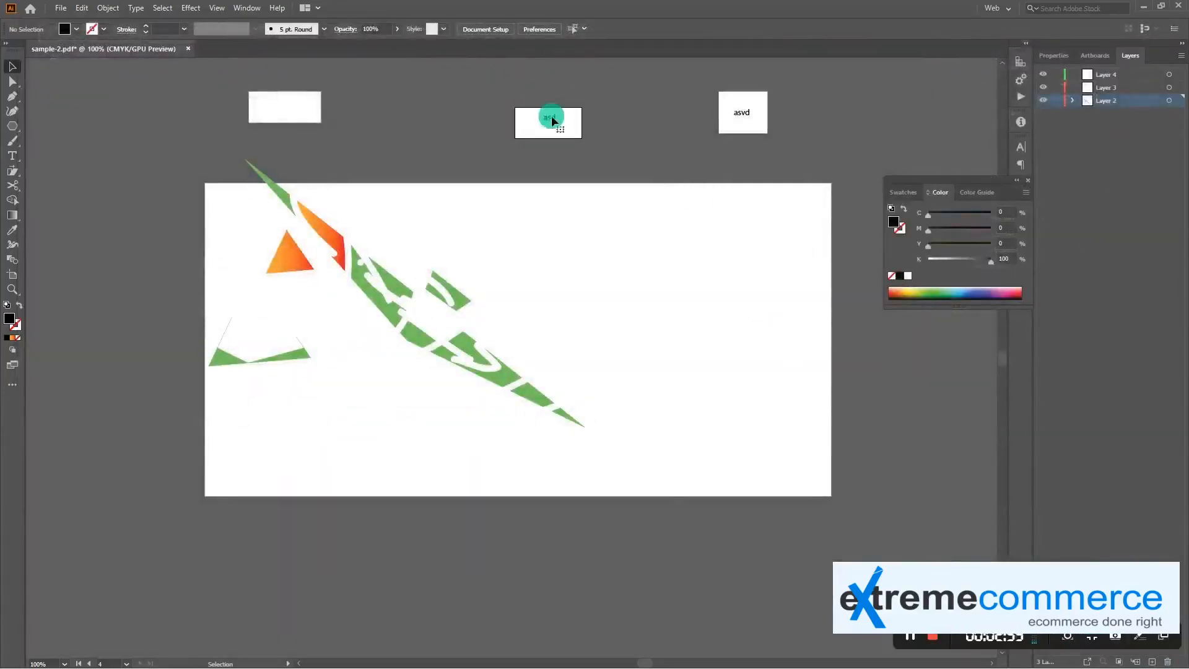
# Preview the web export of the "asd" artboard with the matte set to None, and close it without saving
pyautogui.click(552, 121)
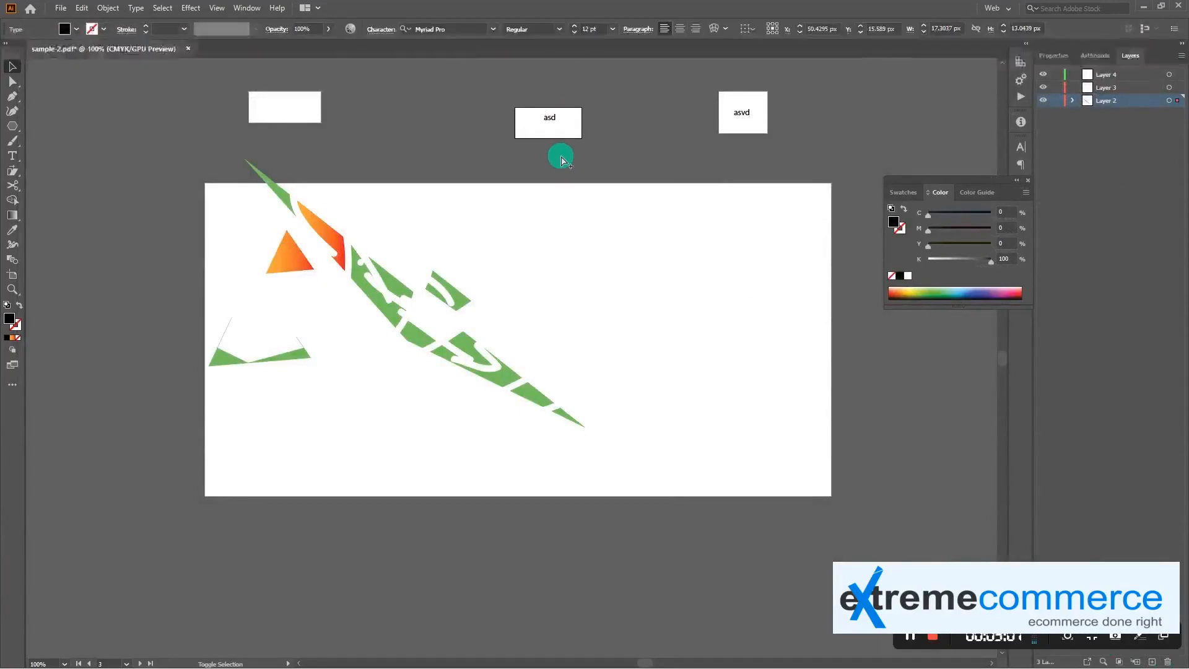
pyautogui.hotkey('ctrl', 'alt', 'shift', 's')
pyautogui.click(1126, 122)
pyautogui.click(1106, 132)
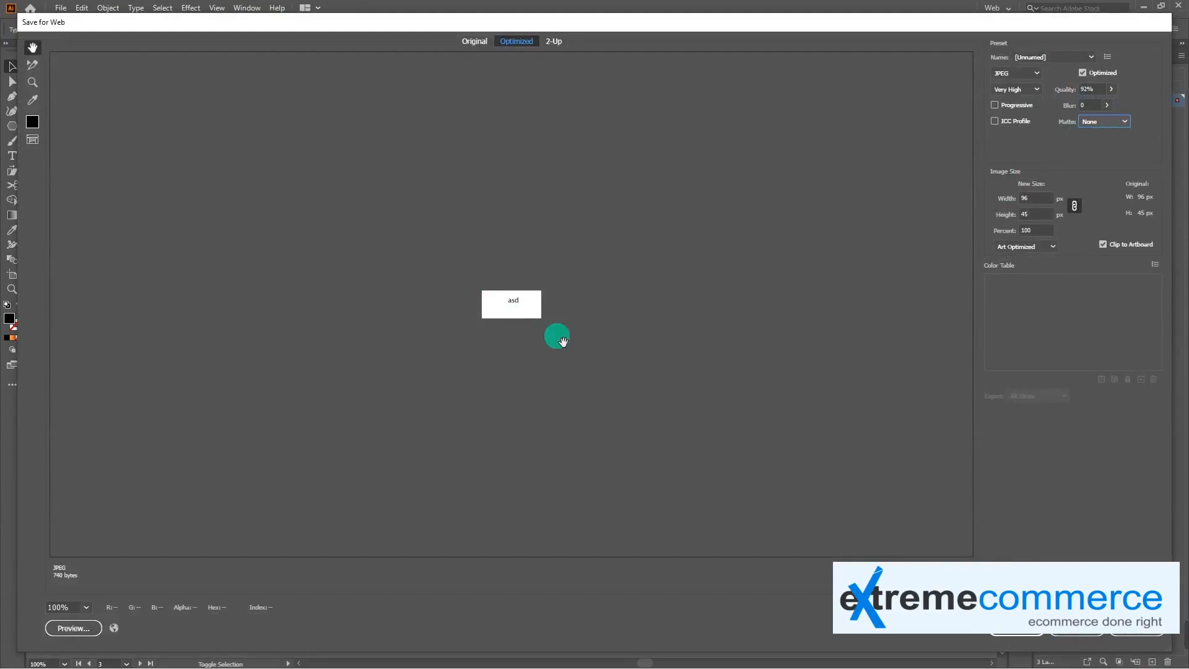
pyautogui.click(1073, 631)
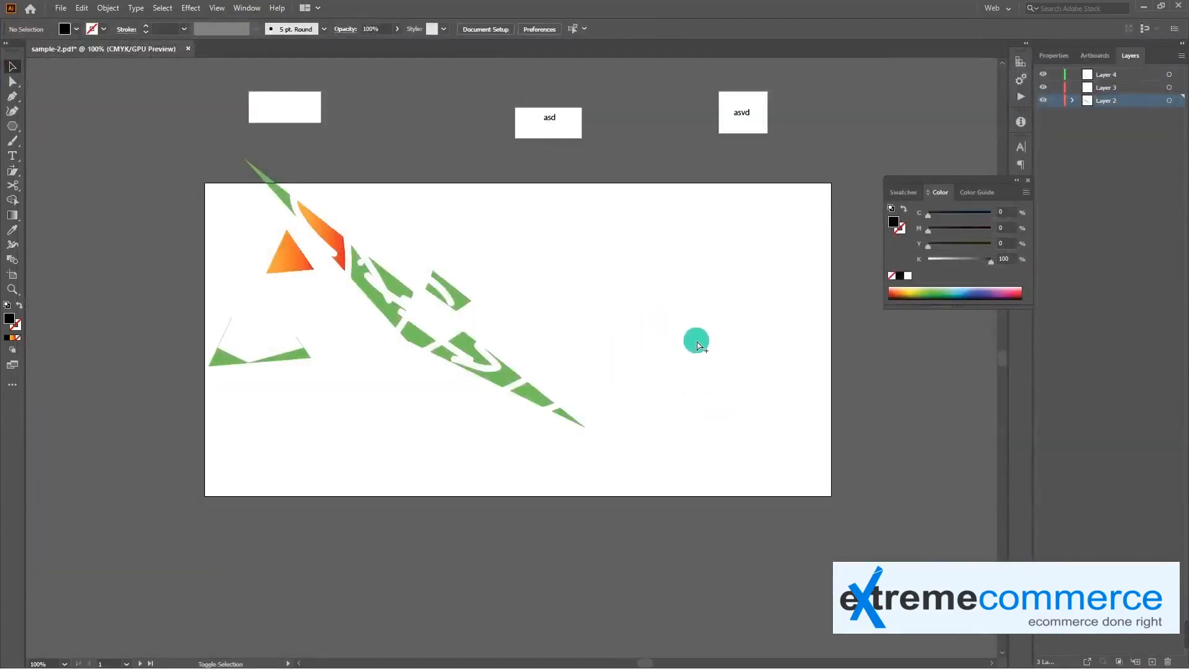
# Preview the main artboard's web export with the matte set to None, and close it without saving
pyautogui.hotkey('ctrl', 'alt', 'shift', 's')
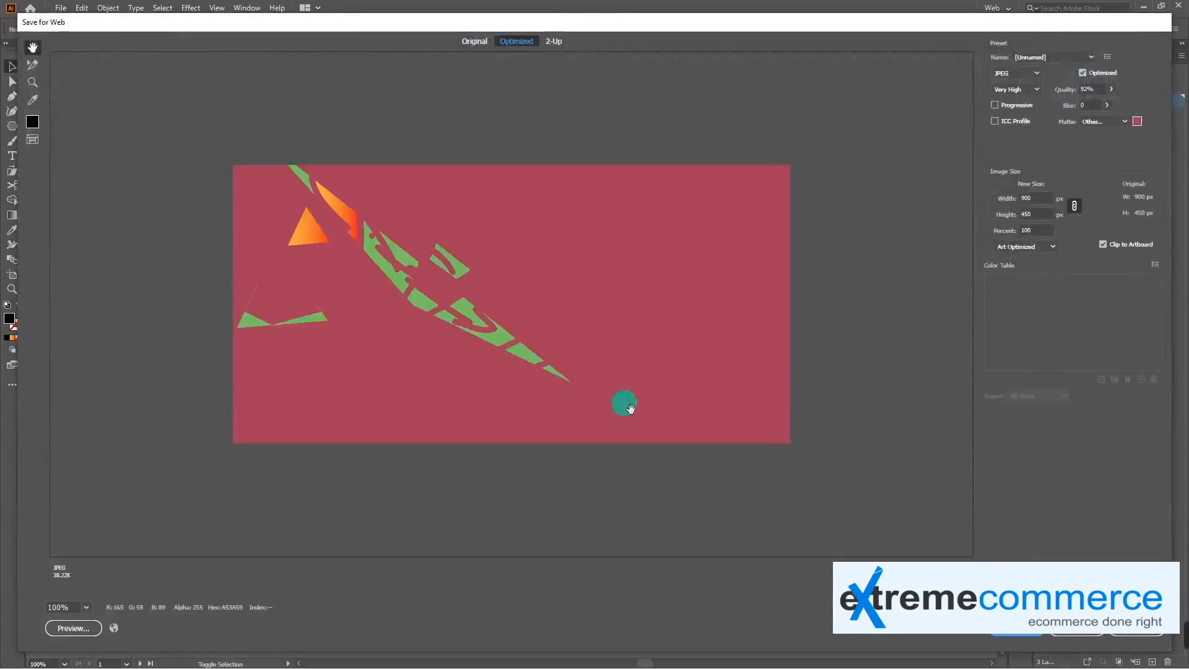
pyautogui.click(1114, 121)
pyautogui.click(1093, 134)
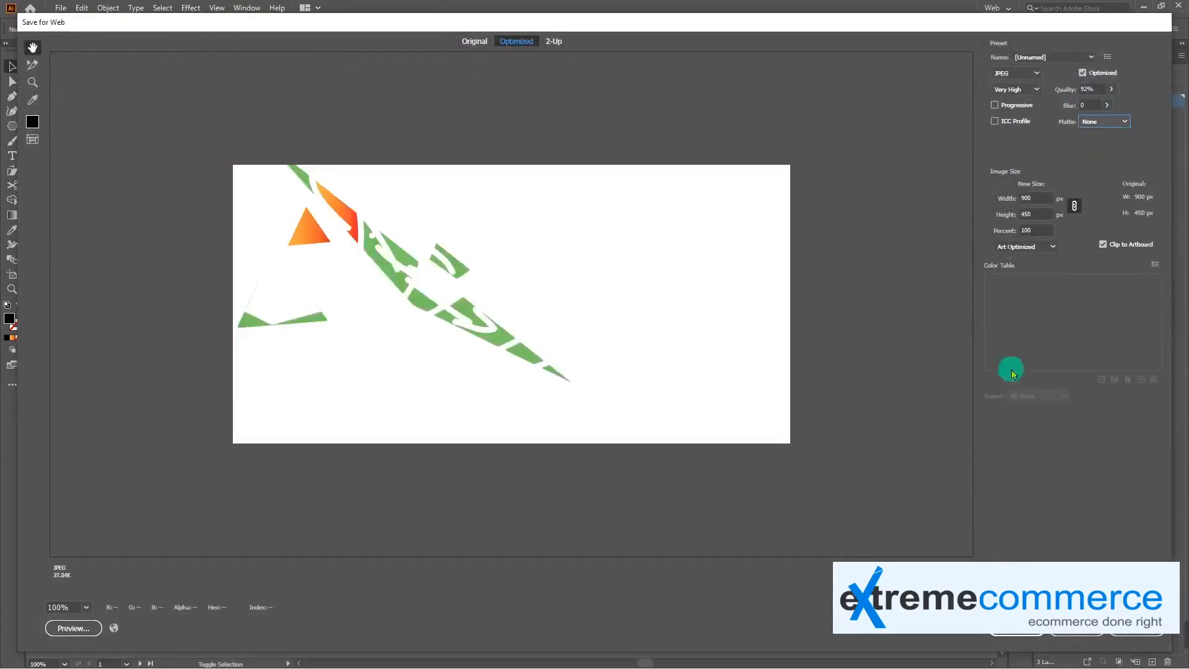
pyautogui.click(1077, 637)
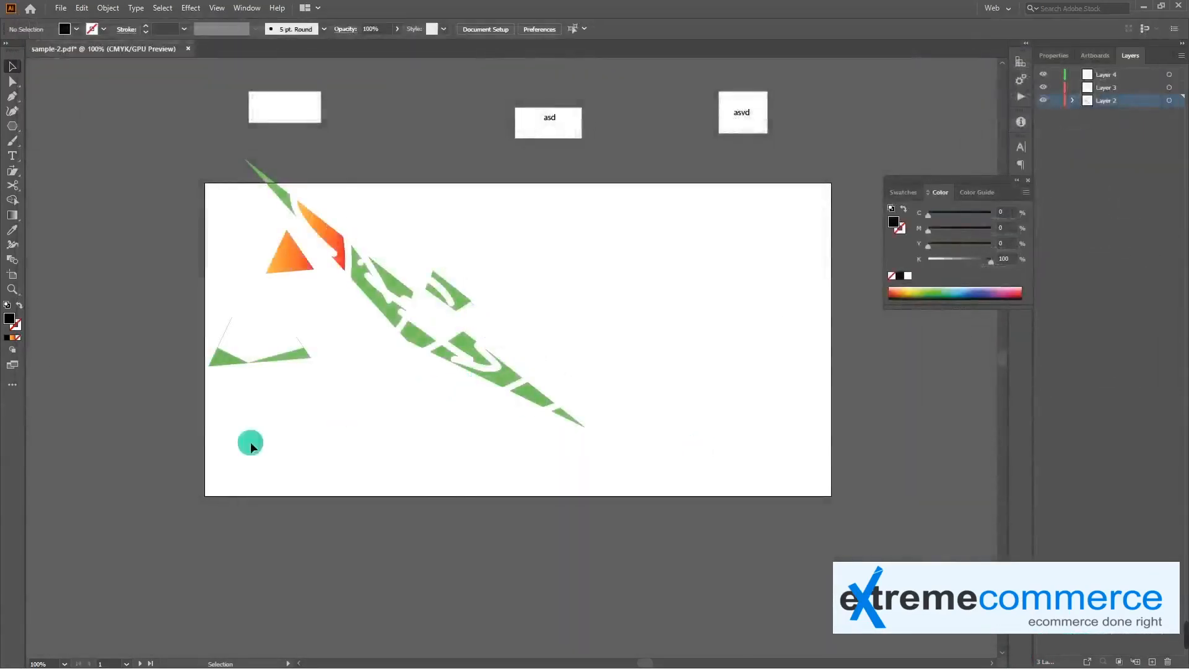
pyautogui.click(18, 284)
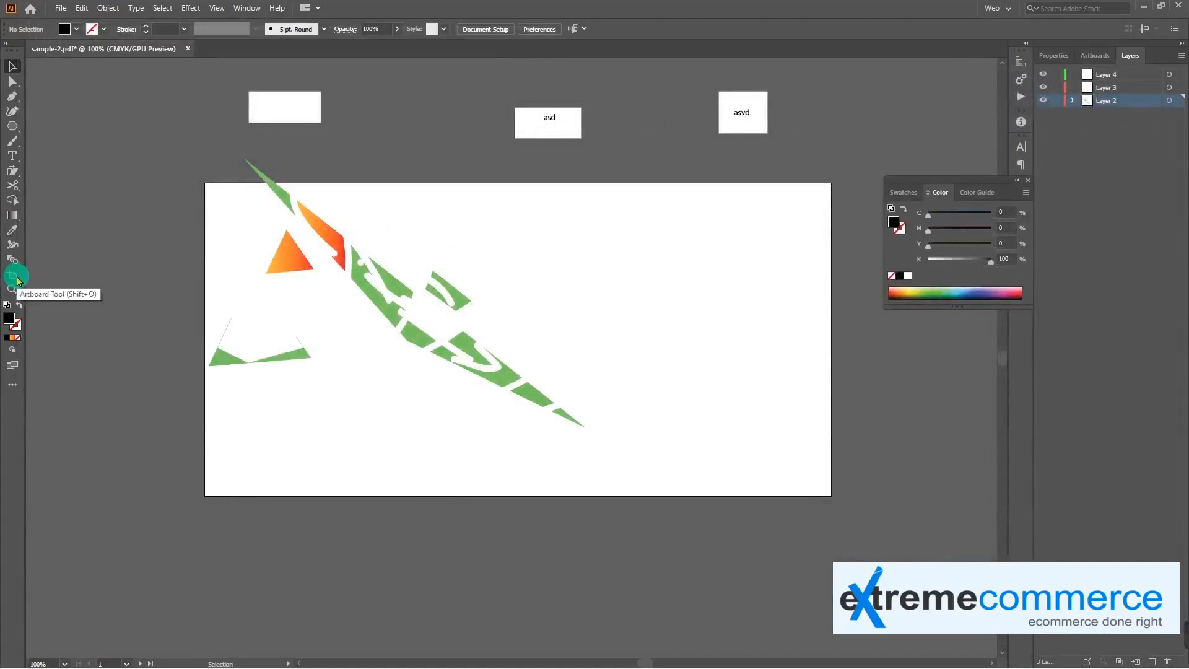
pyautogui.click(300, 112)
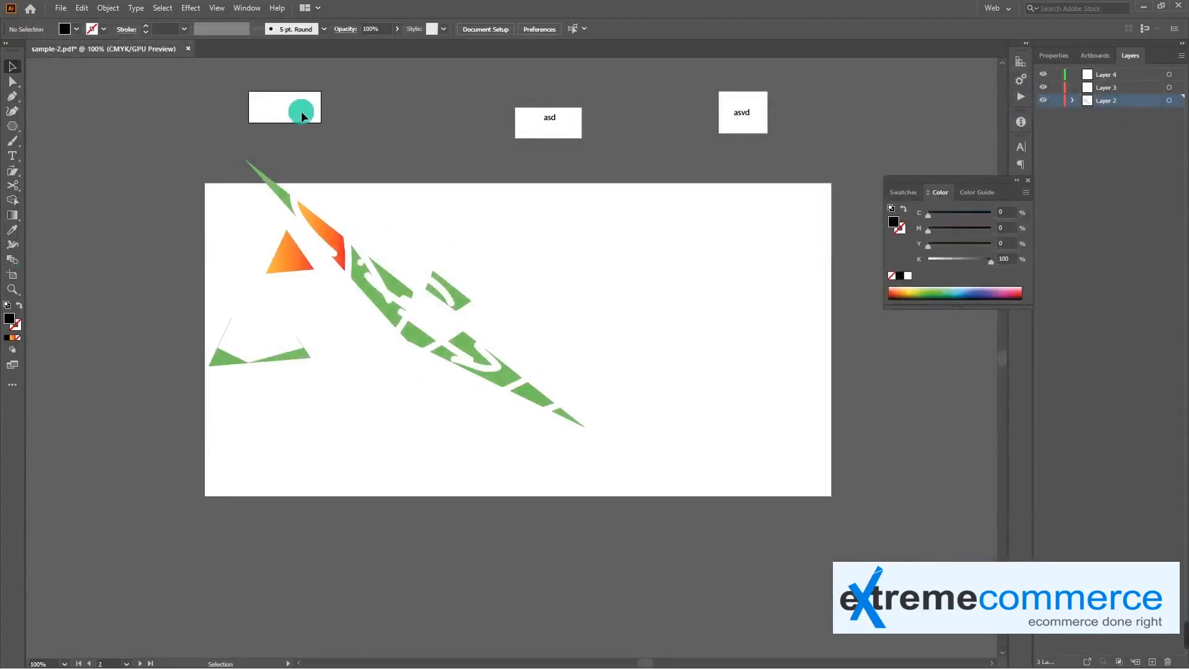
# Zoom in on the orange and green fragments to 300% with the Zoom tool and zoom back out to 100%
pyautogui.click(13, 289)
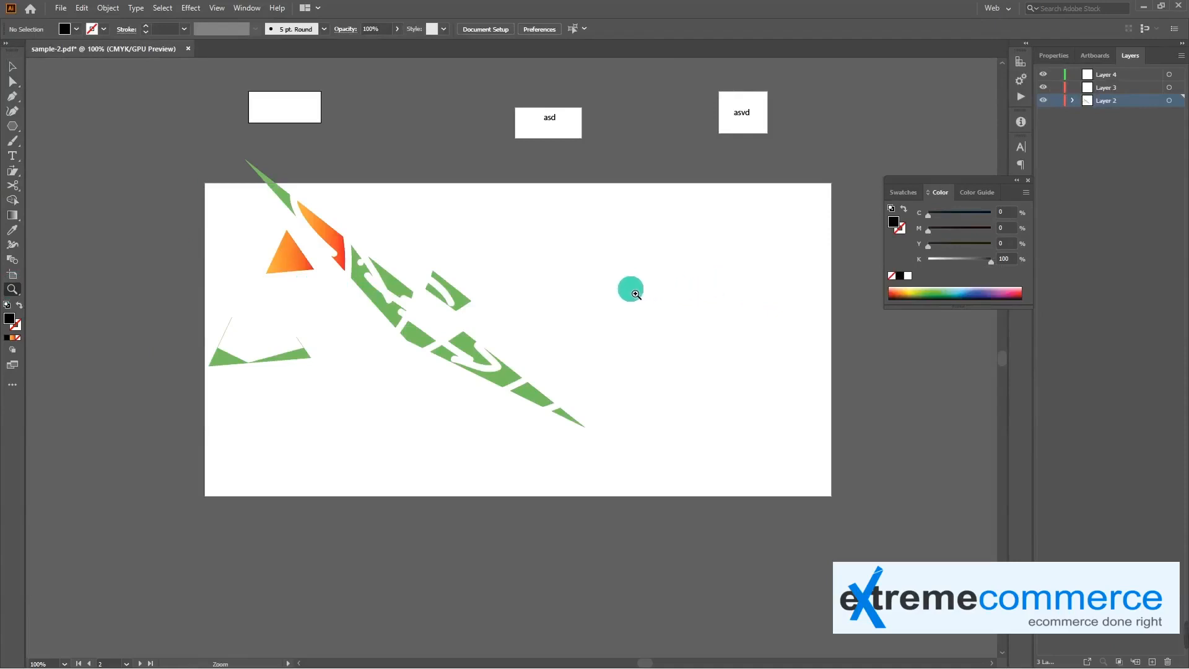
pyautogui.click(408, 302)
pyautogui.click(435, 310)
pyautogui.click(457, 319)
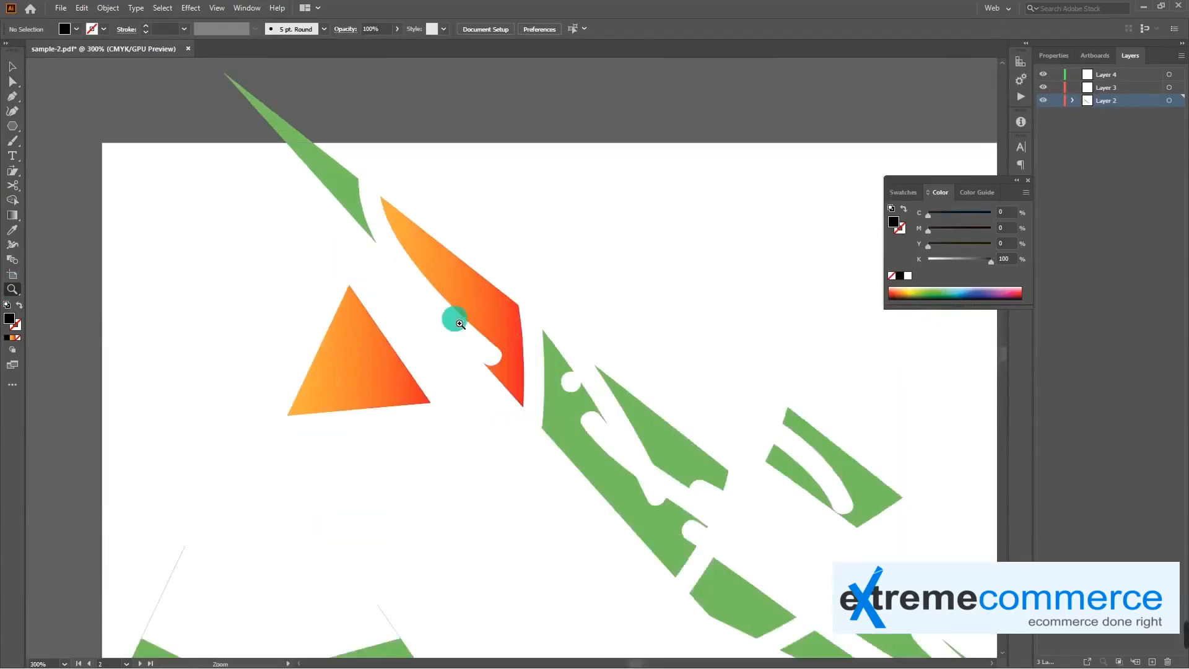
pyautogui.keyDown('alt'); pyautogui.click(496, 323); pyautogui.keyUp('alt')
pyautogui.keyDown('alt'); pyautogui.click(474, 325); pyautogui.keyUp('alt')
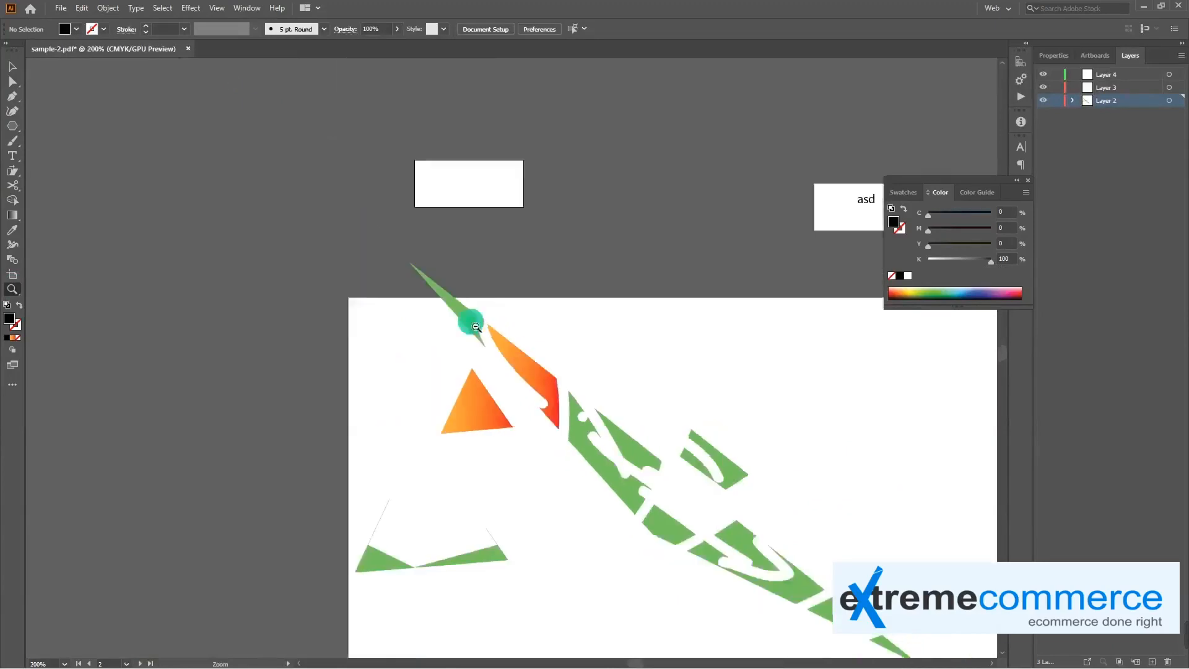
pyautogui.keyDown('alt'); pyautogui.click(527, 376); pyautogui.keyUp('alt')
pyautogui.moveTo(686, 461); pyautogui.dragTo(445, 299)
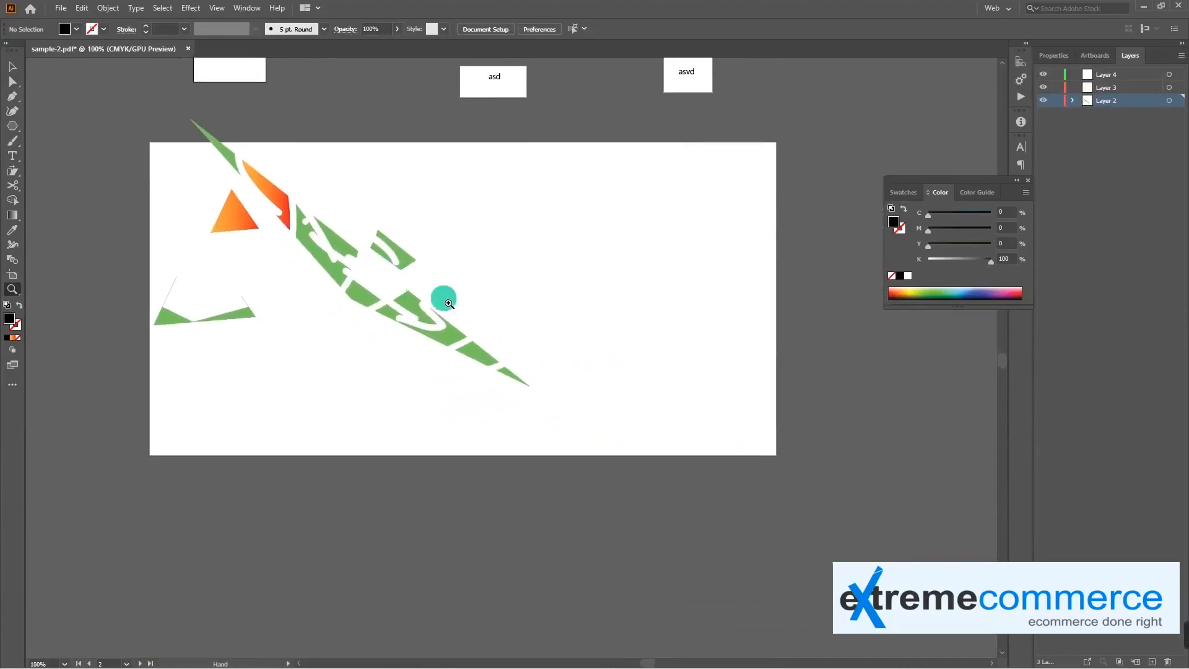
# Magnify and reduce the view around the green fragments in varying increments, finishing at 100% zoom
pyautogui.click(505, 311)
pyautogui.scroll(2, 505, 311)
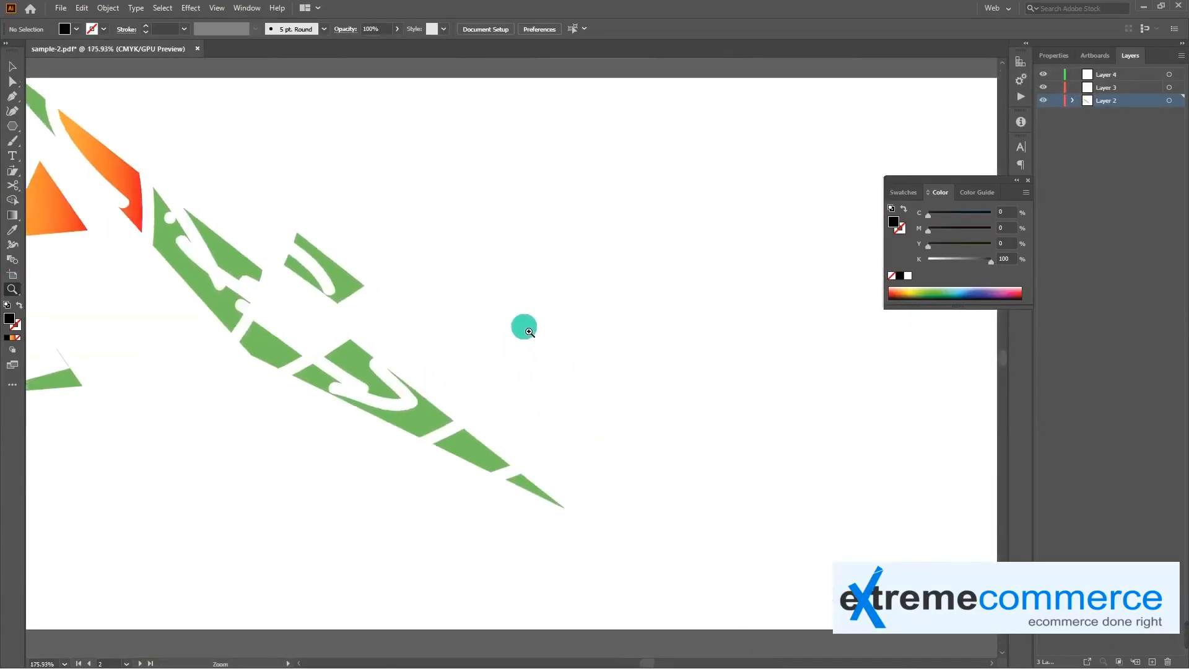
pyautogui.scroll(-1, 536, 340)
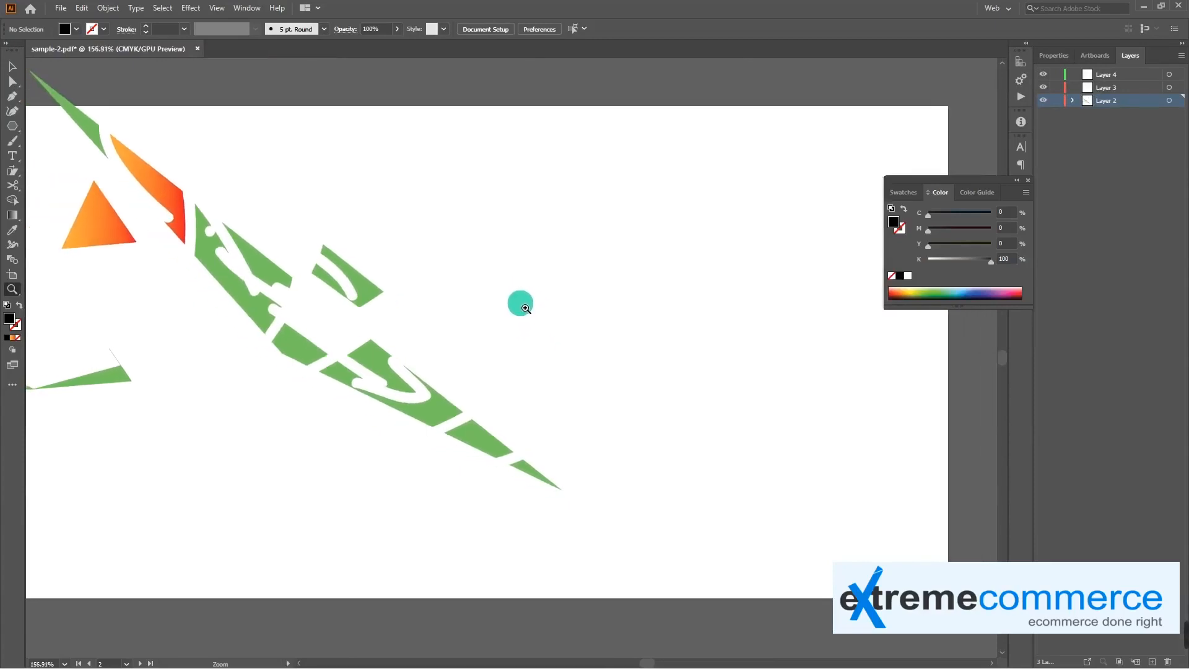
pyautogui.scroll(-2, 524, 288)
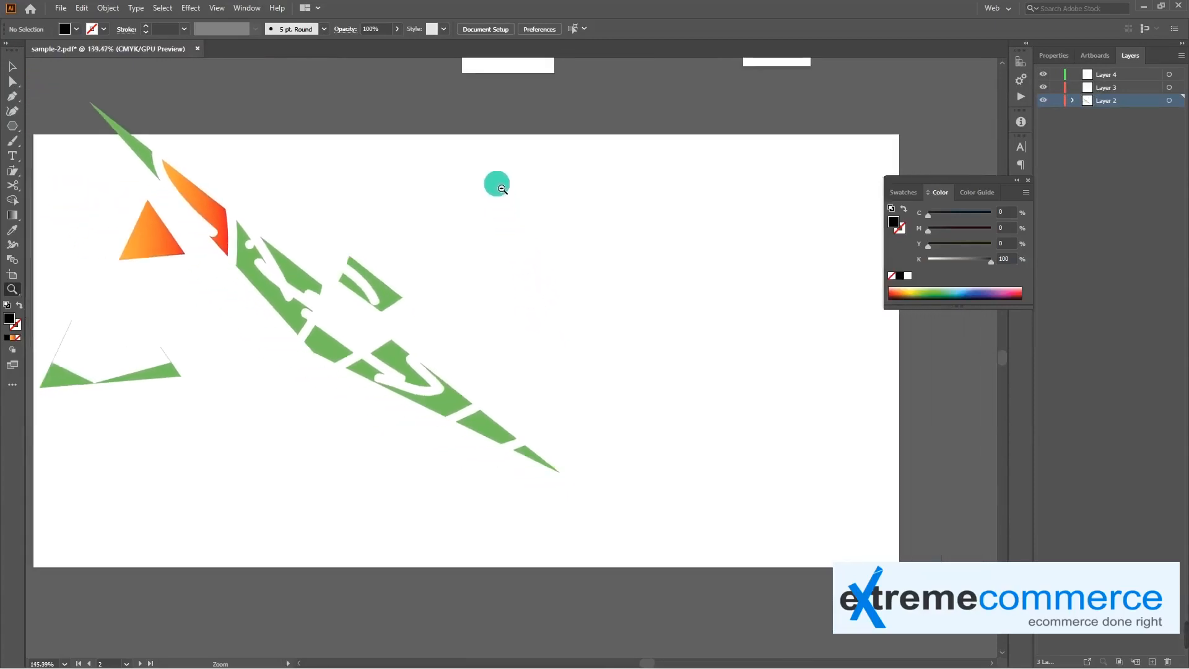
pyautogui.scroll(-1, 489, 188)
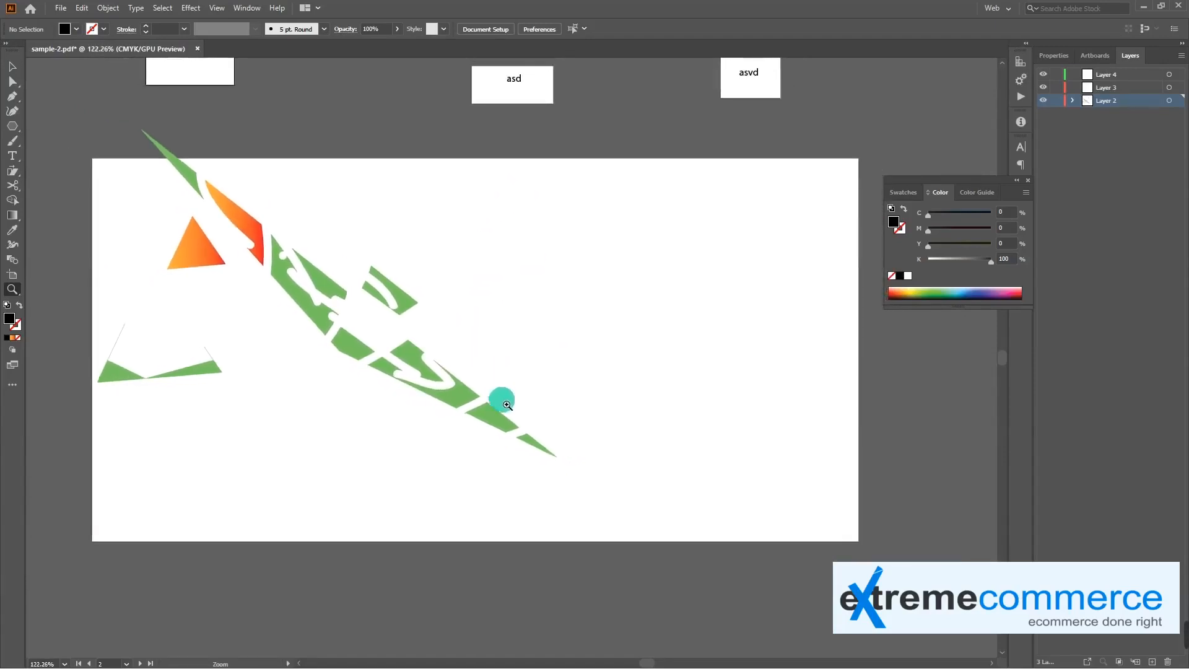
pyautogui.scroll(2, 507, 433)
pyautogui.scroll(-1, 514, 495)
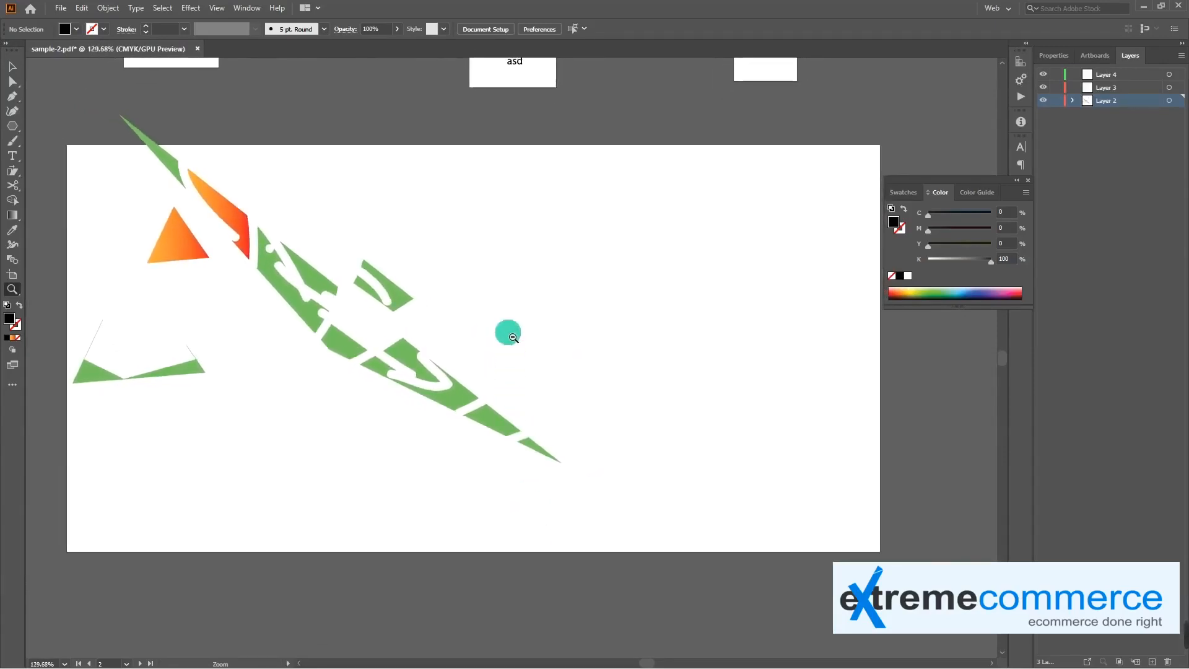
pyautogui.moveTo(515, 350); pyautogui.dragTo(500, 308)
pyautogui.click(536, 390)
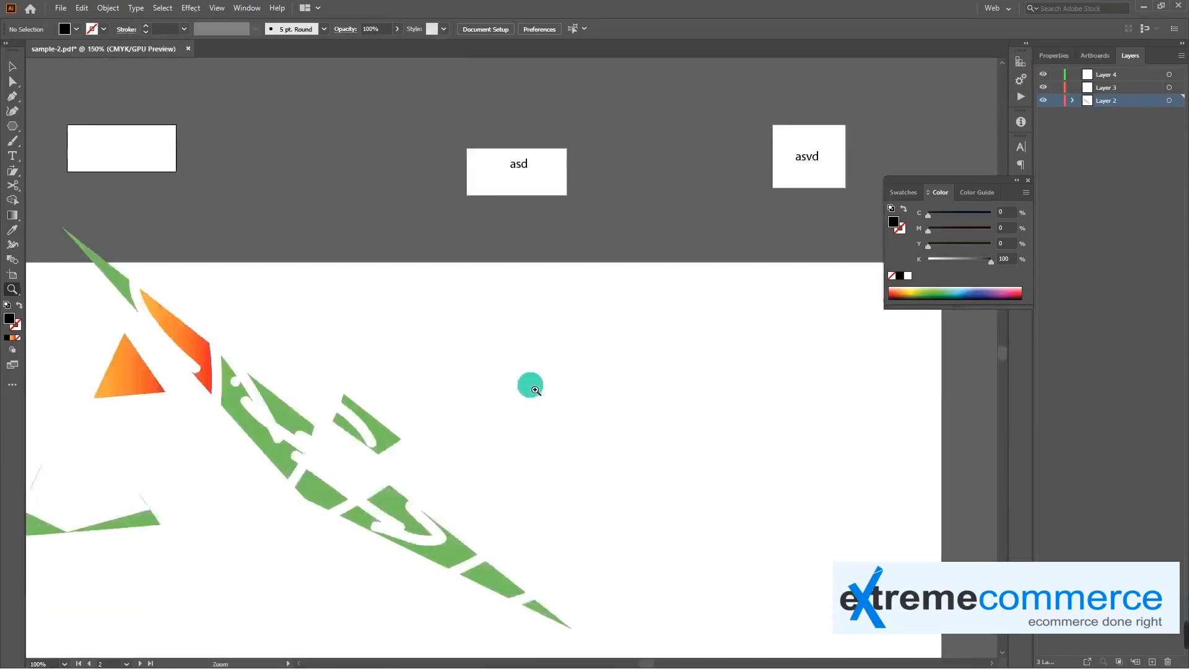
pyautogui.click(543, 404)
pyautogui.keyDown('alt'); pyautogui.click(543, 403); pyautogui.keyUp('alt')
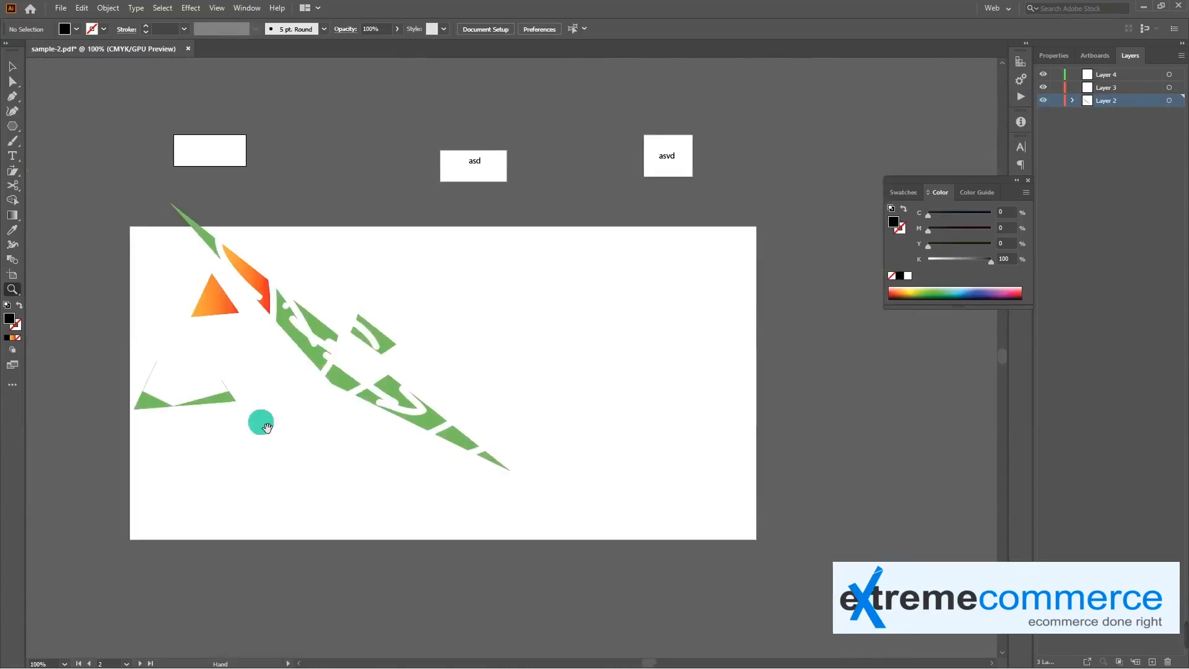
# Pan around the canvas with the Hand tool to view the artboards from a shifted position
pyautogui.moveTo(260, 419); pyautogui.dragTo(321, 366)
pyautogui.click(15, 291)
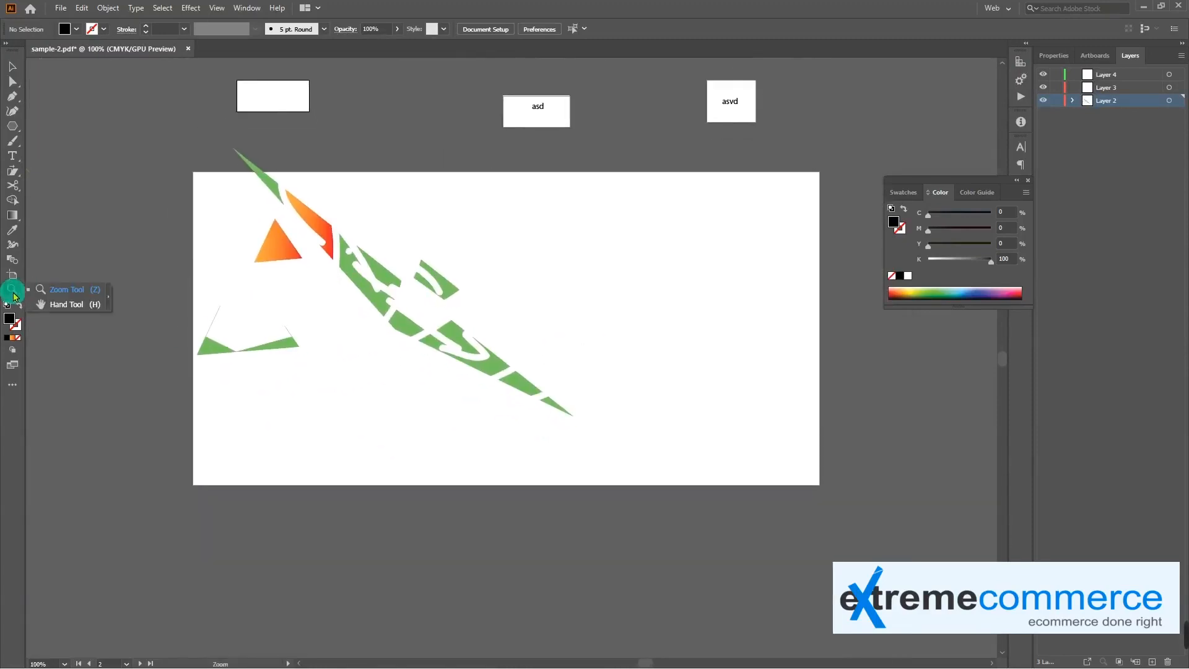
pyautogui.moveTo(15, 292); pyautogui.dragTo(65, 311)
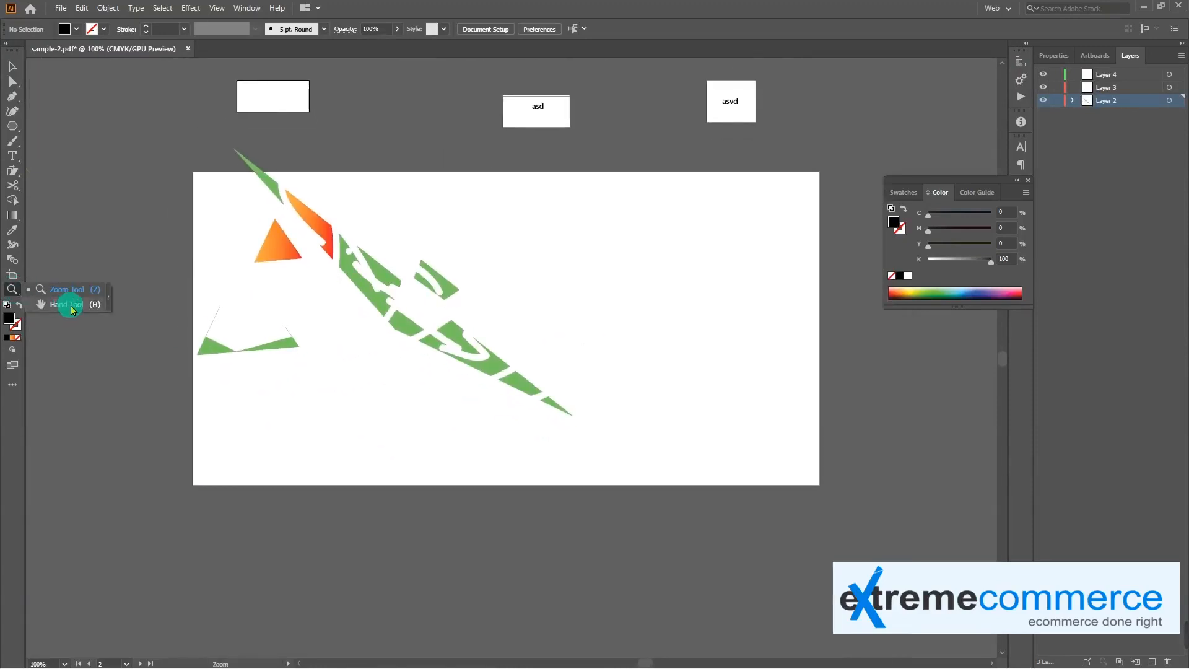
pyautogui.click(72, 308)
pyautogui.moveTo(439, 351); pyautogui.dragTo(572, 361)
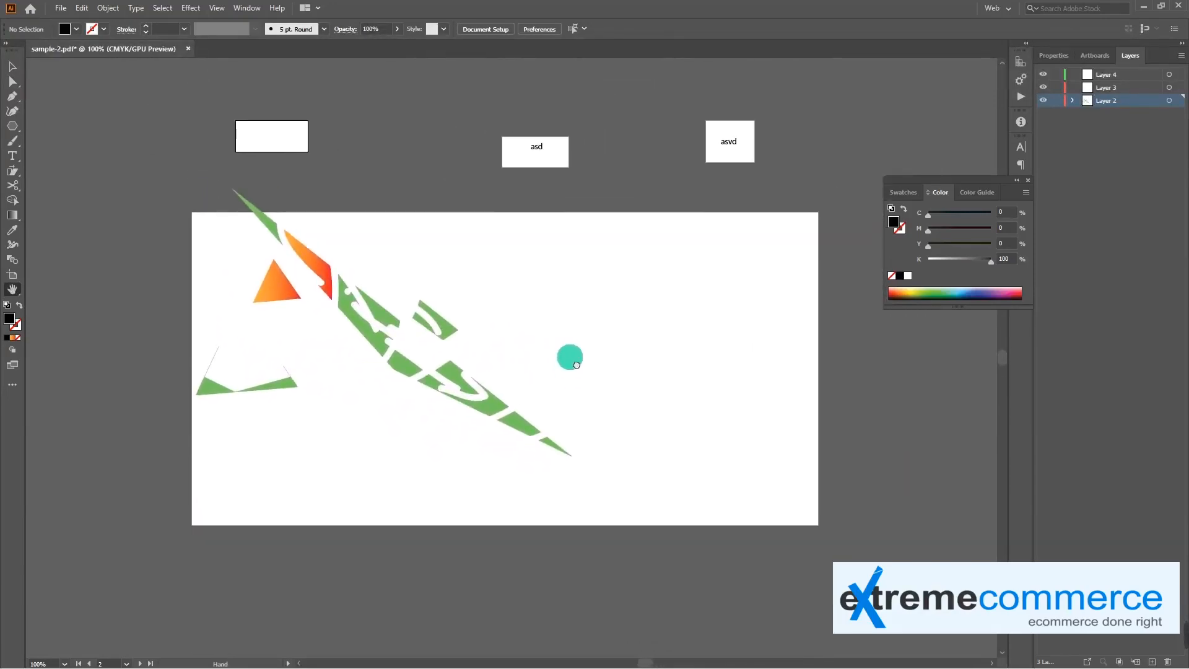